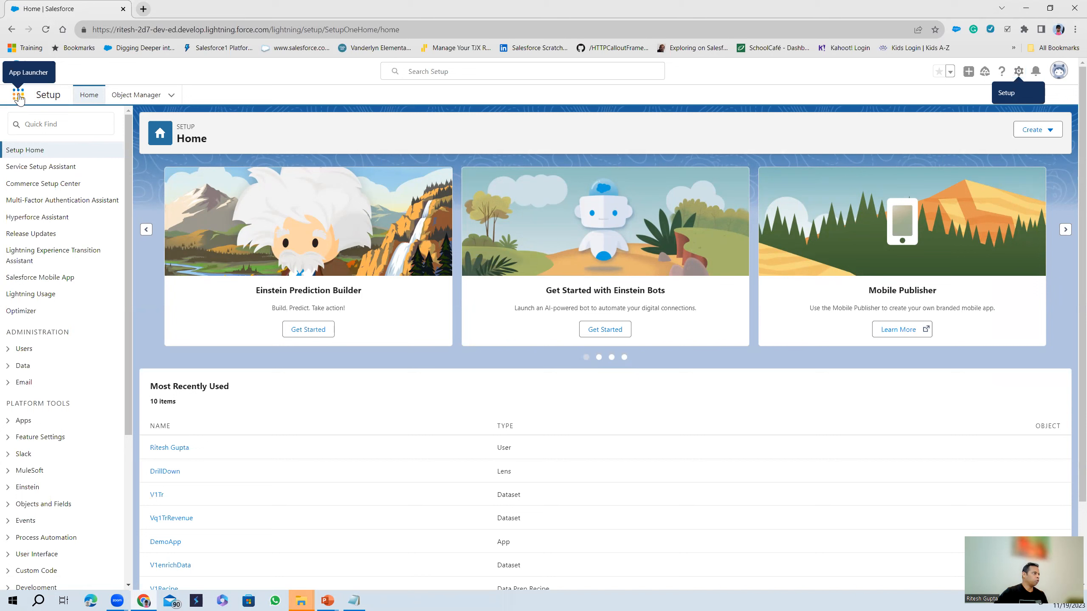
Launch Analytics Studio, browse all its assets and open the Data Manager from there.
click(18, 96)
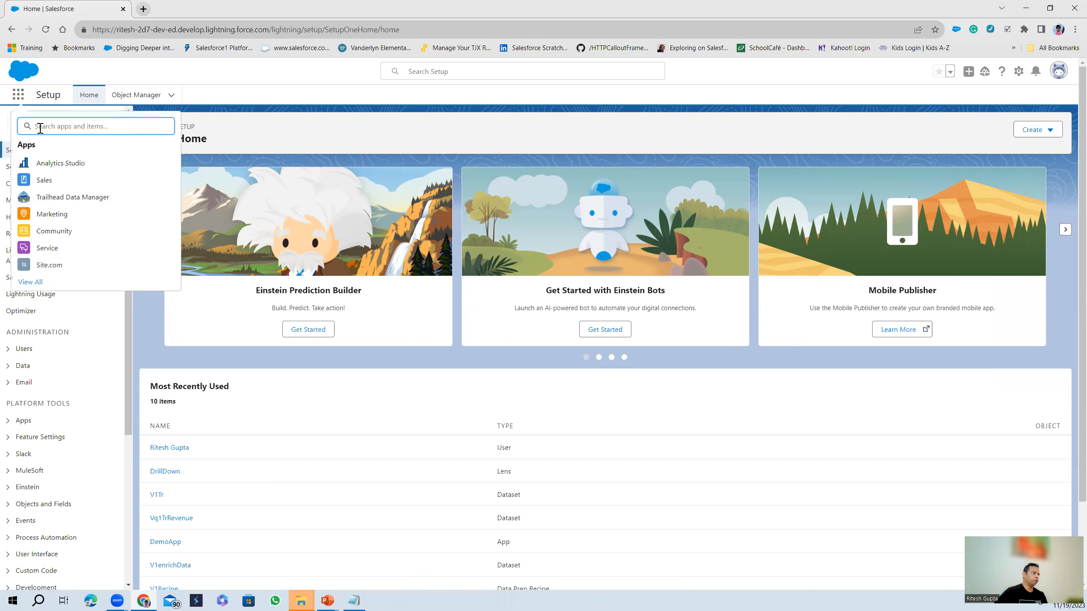
click(48, 166)
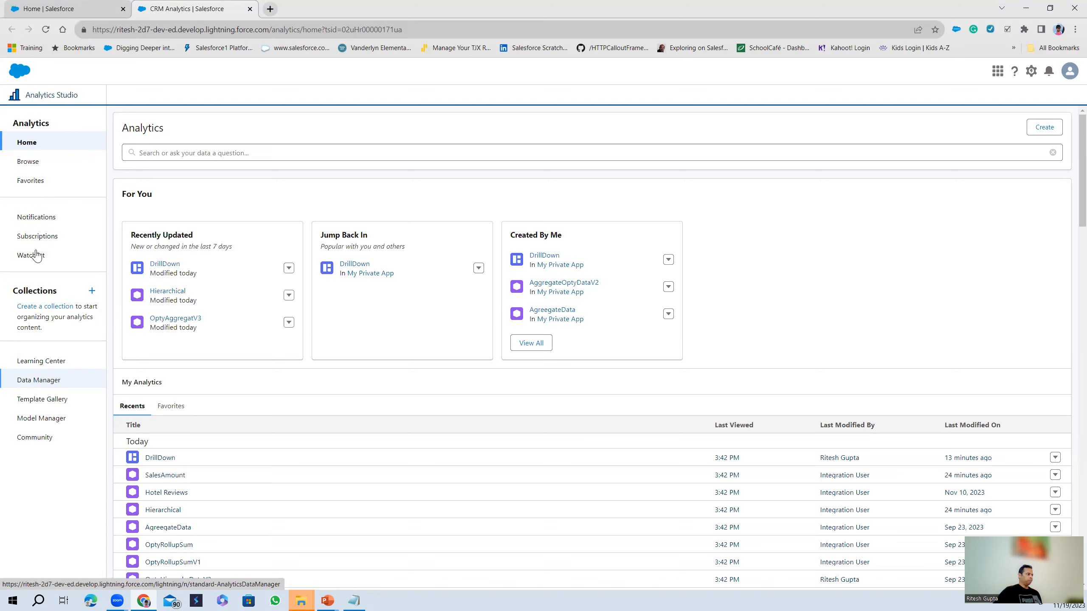
click(28, 163)
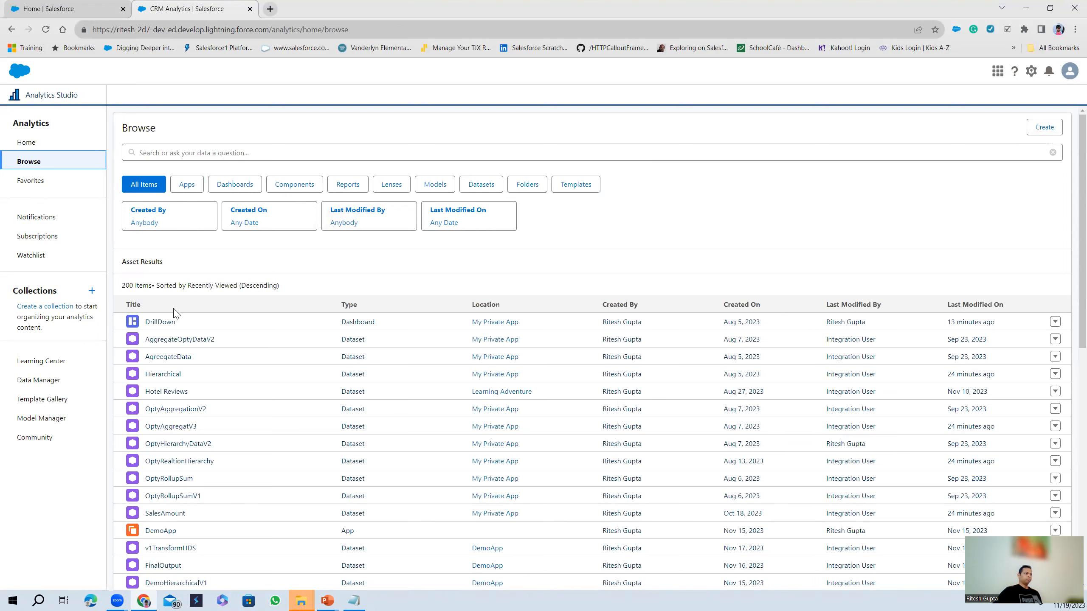
click(37, 381)
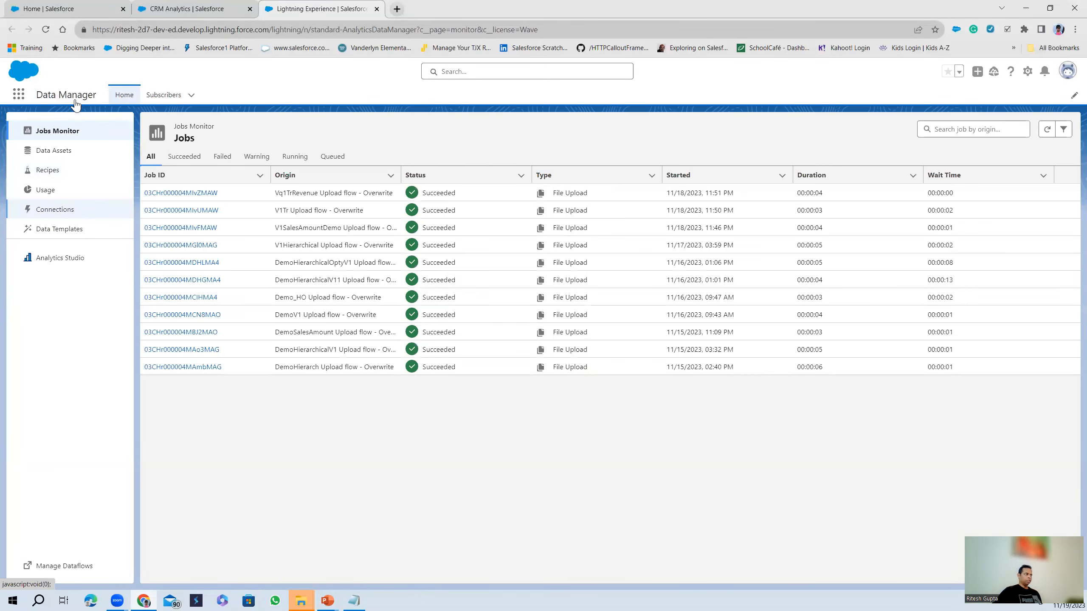
Examine the objects selectable for the SFDC_LOCAL connection, leaving its object selection as it is.
click(64, 214)
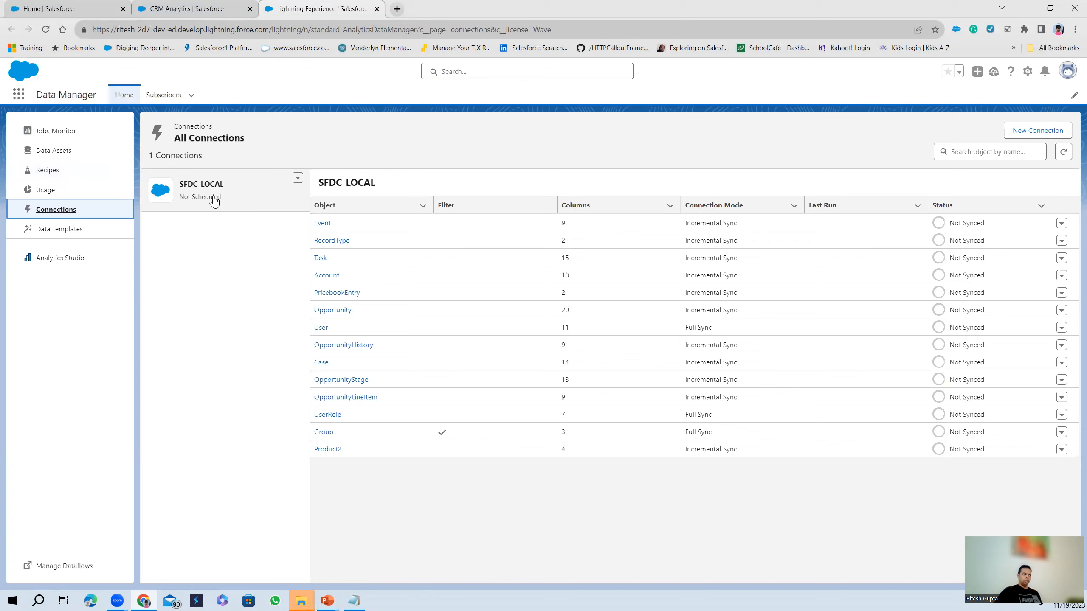
click(297, 180)
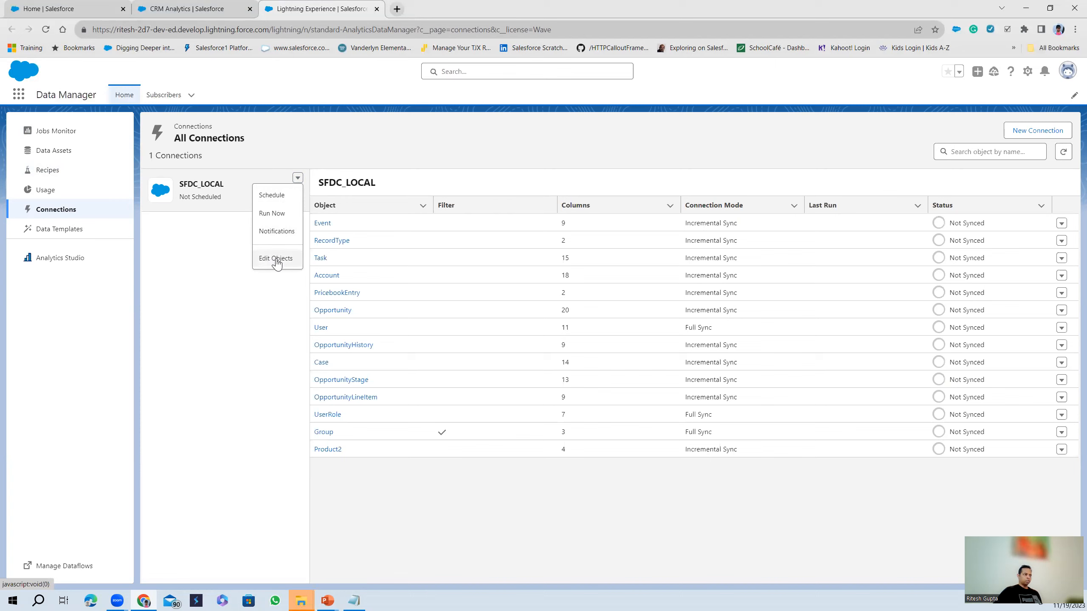
click(276, 259)
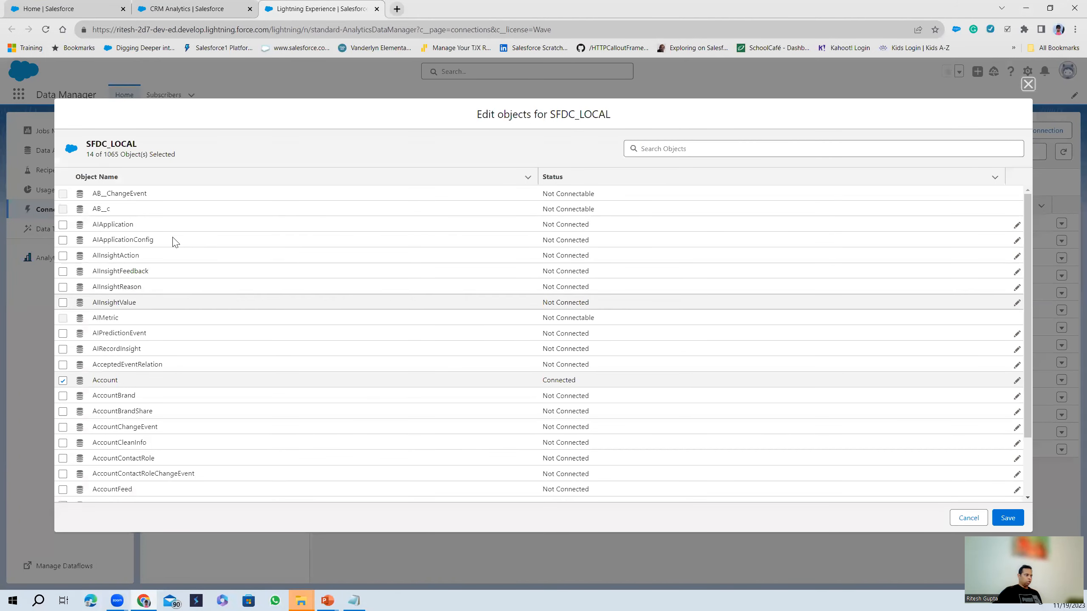
click(1027, 85)
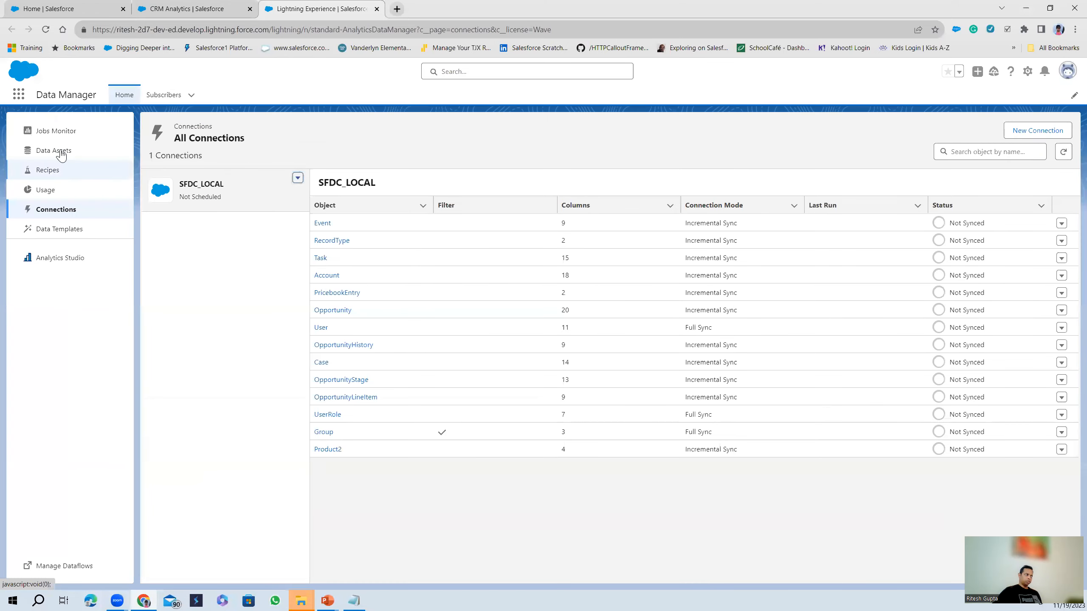
Look through all the connector types offered for a new data connection, without creating one.
click(68, 217)
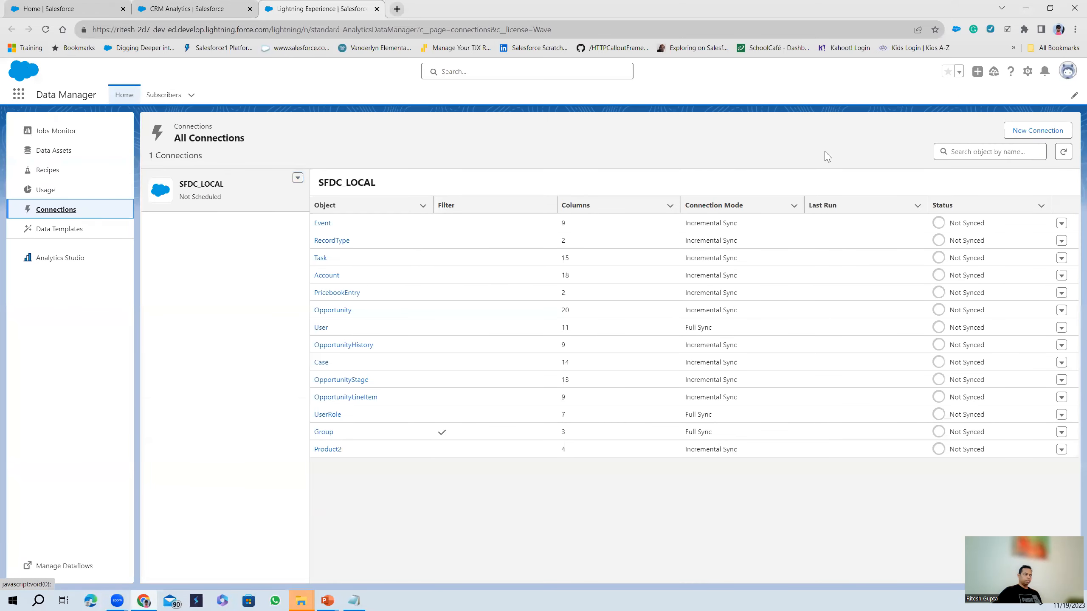
click(1030, 136)
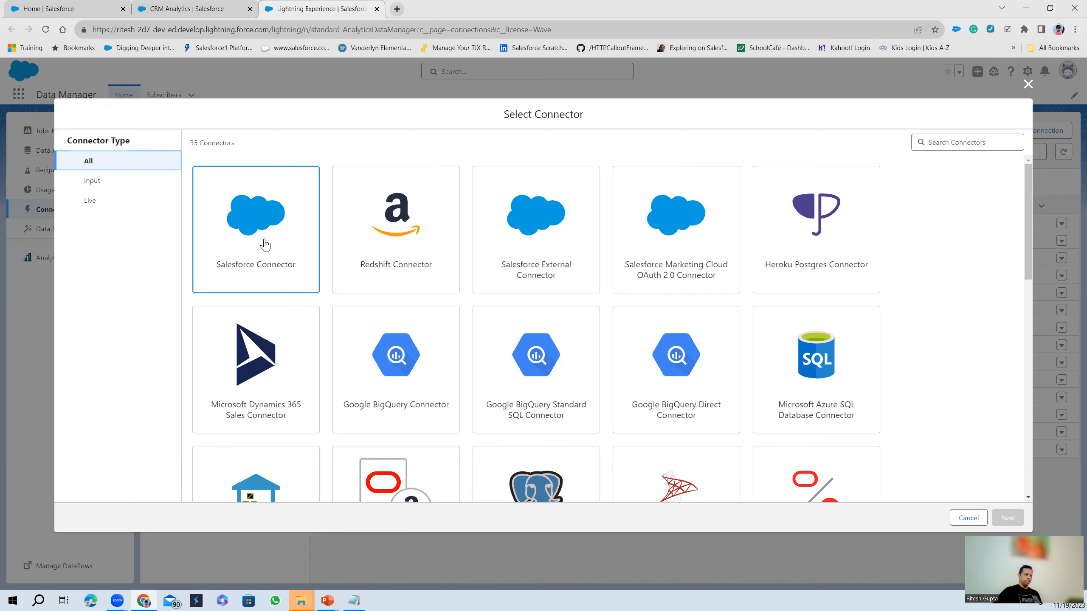
scroll(265, 245, down, 2)
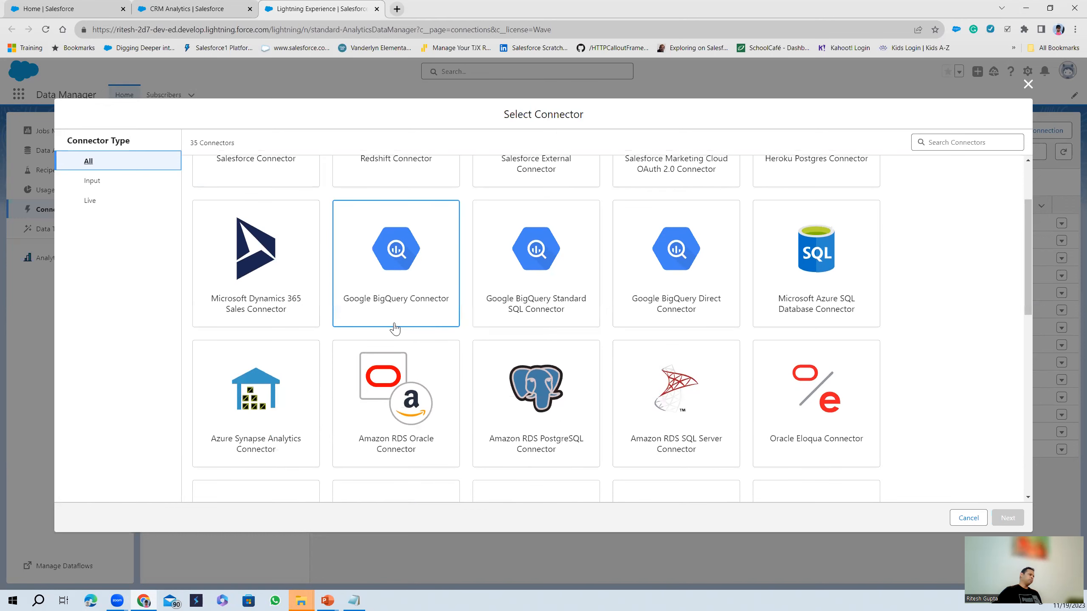
scroll(668, 330, down, 2)
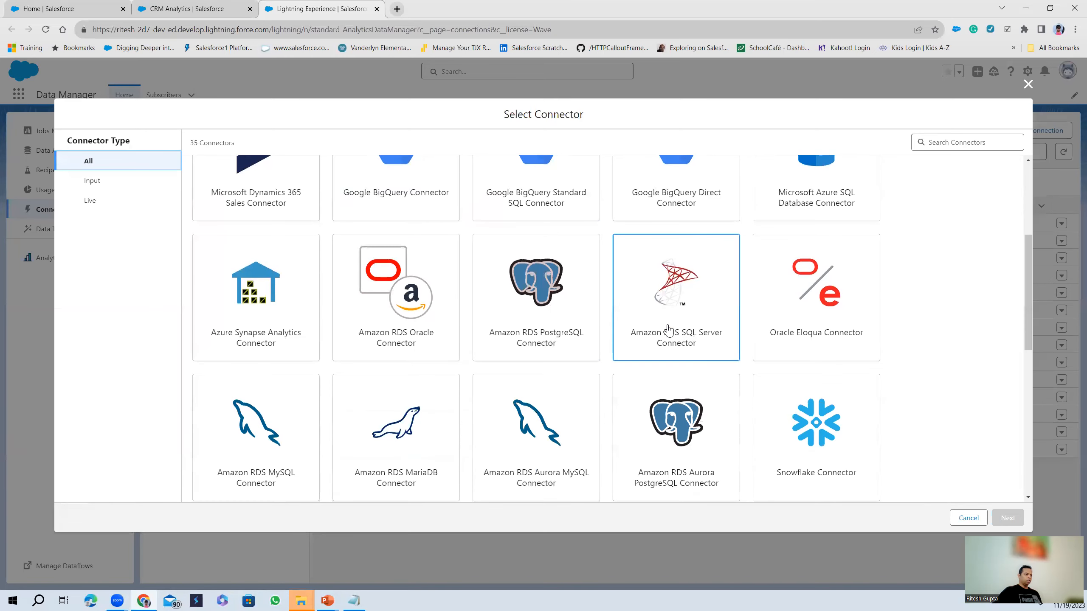
scroll(667, 330, down, 2)
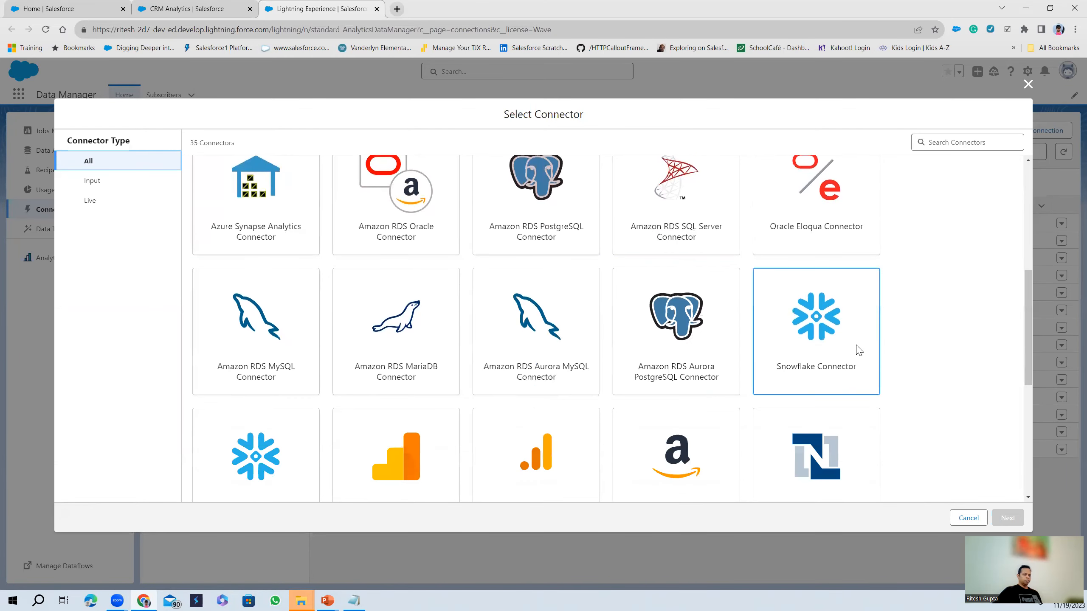
scroll(886, 349, down, 3)
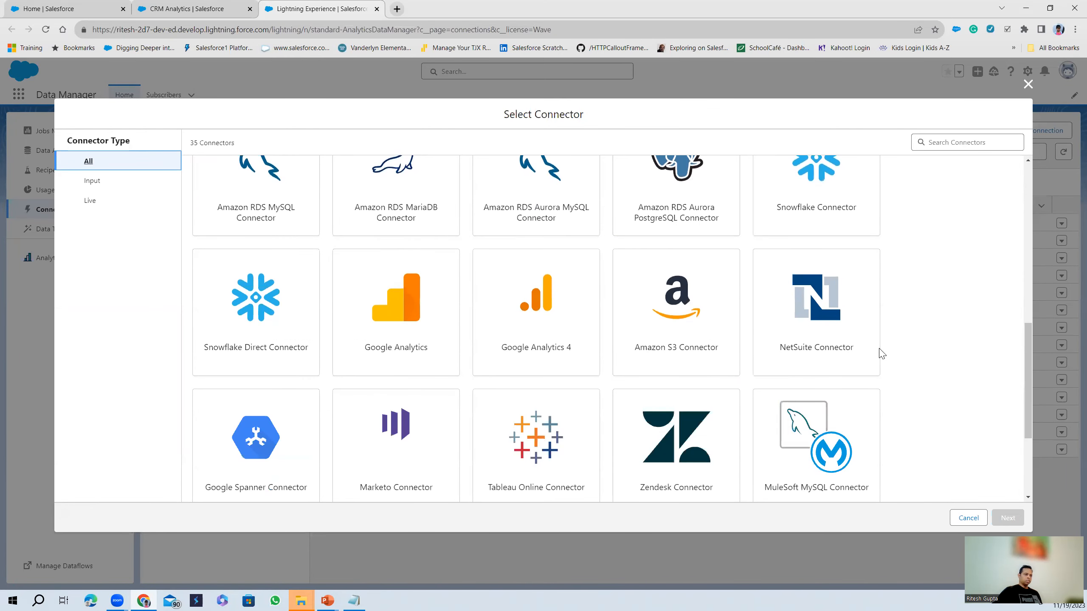
scroll(473, 378, down, 3)
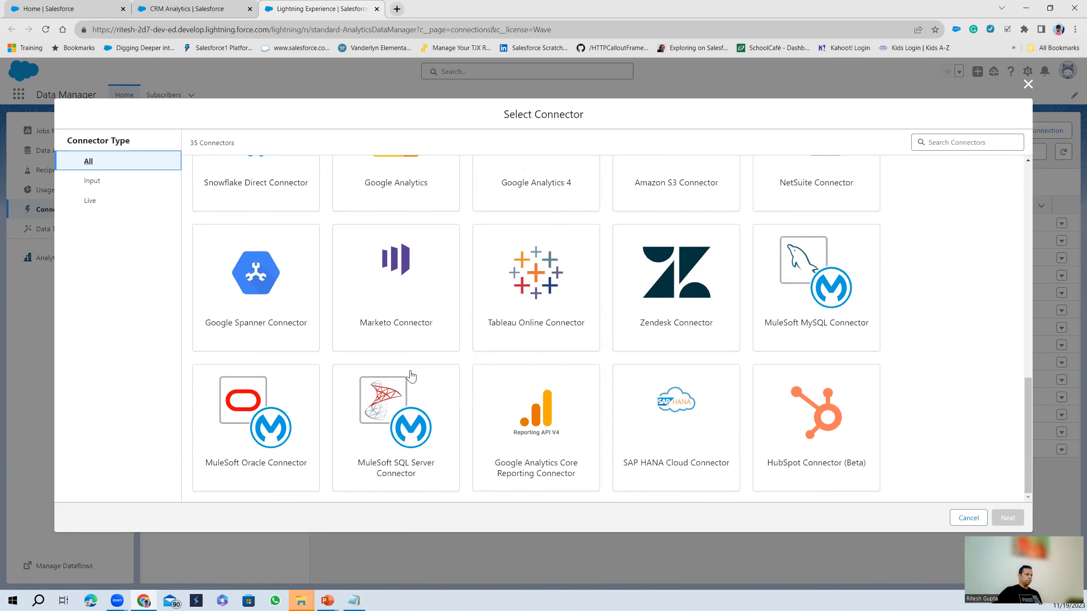
scroll(364, 362, up, 3)
scroll(466, 311, down, 3)
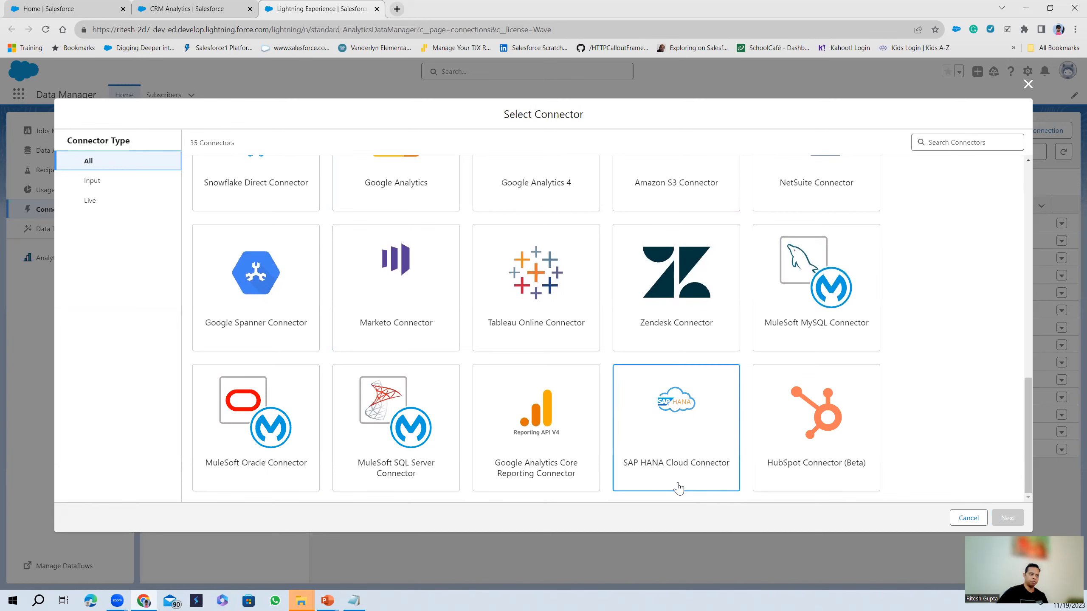
click(1028, 84)
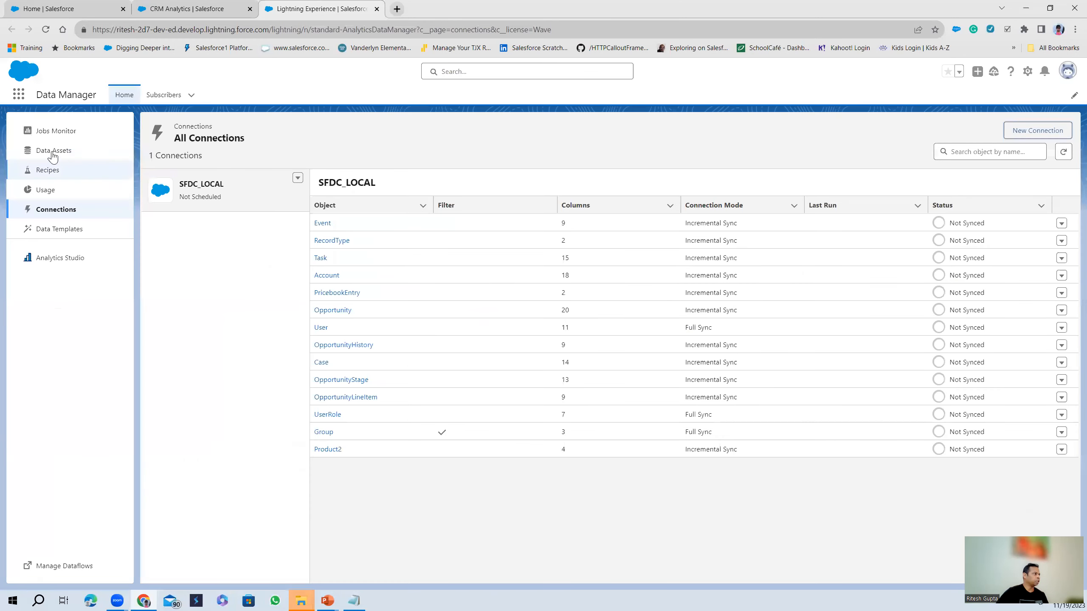
Start a new dataset from the data assets, upload Hierarchical.csv from the CRMAnalytics folder and accept its default file properties.
click(53, 153)
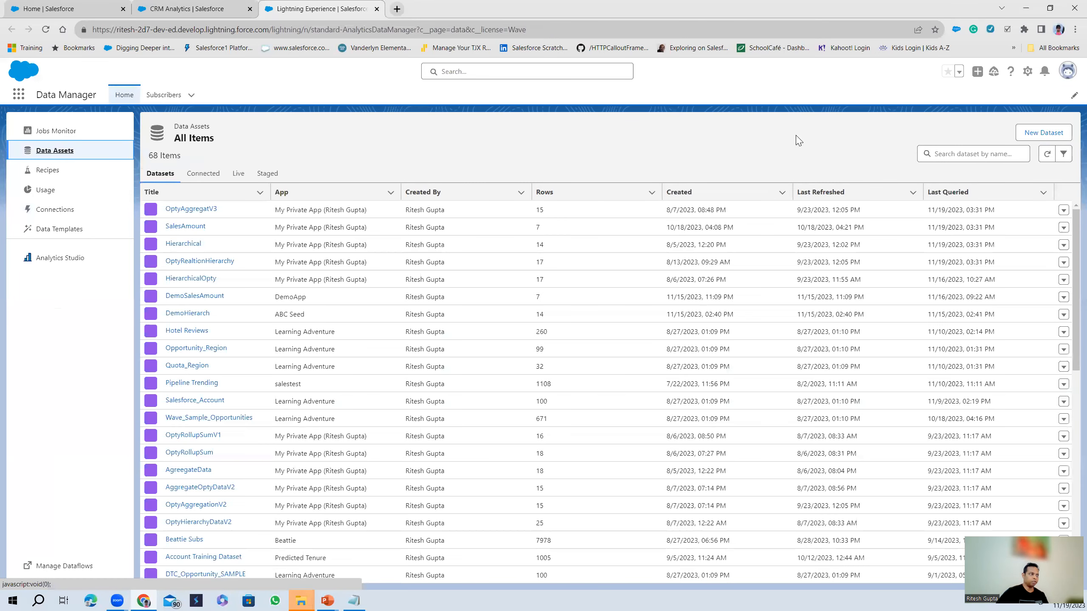
click(1049, 137)
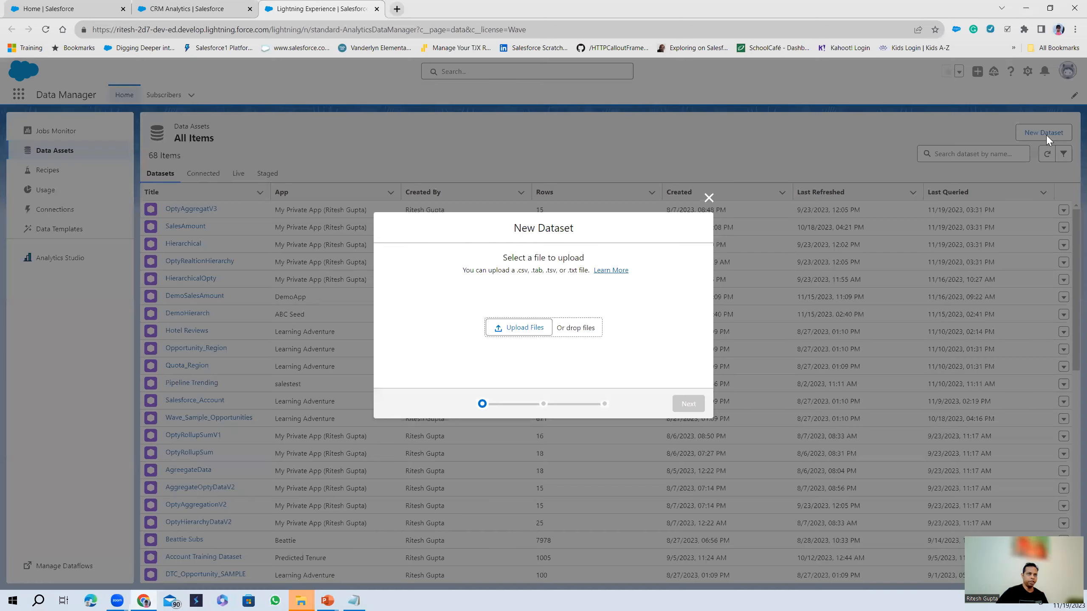
click(526, 328)
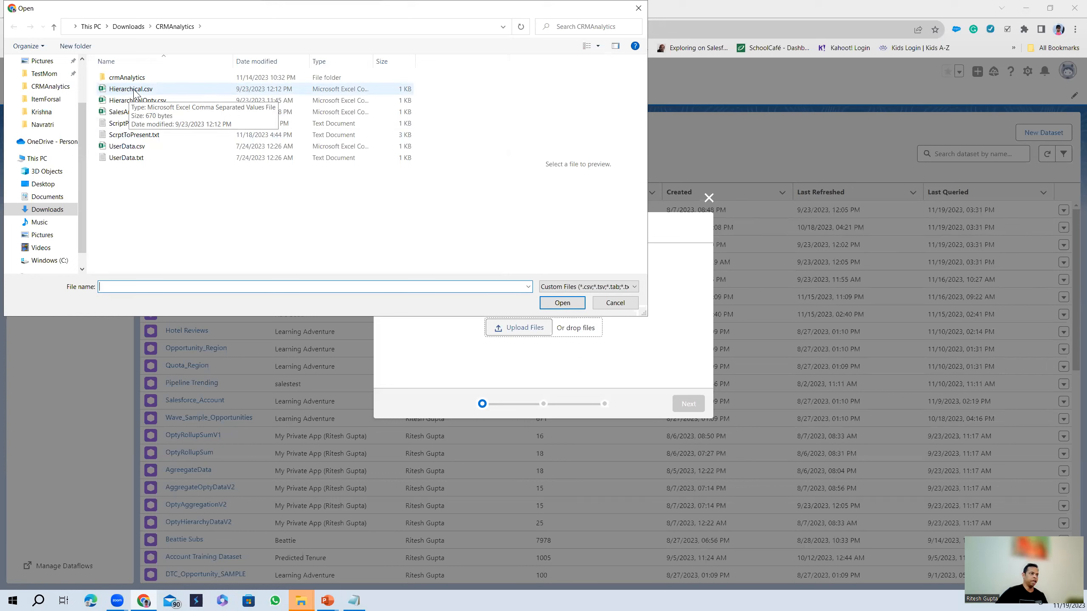
click(133, 88)
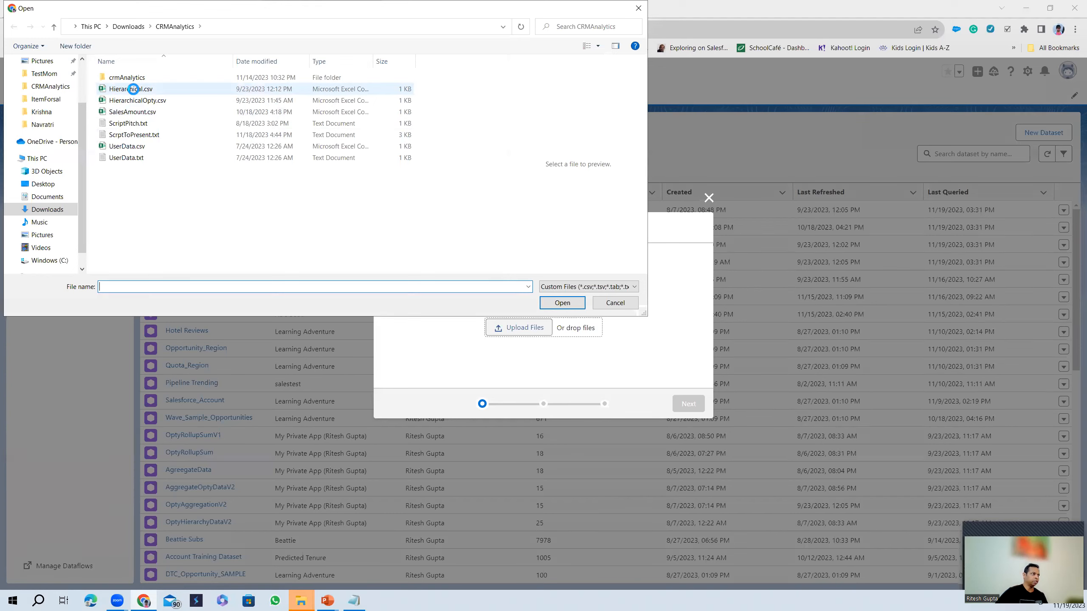
right_click(134, 92)
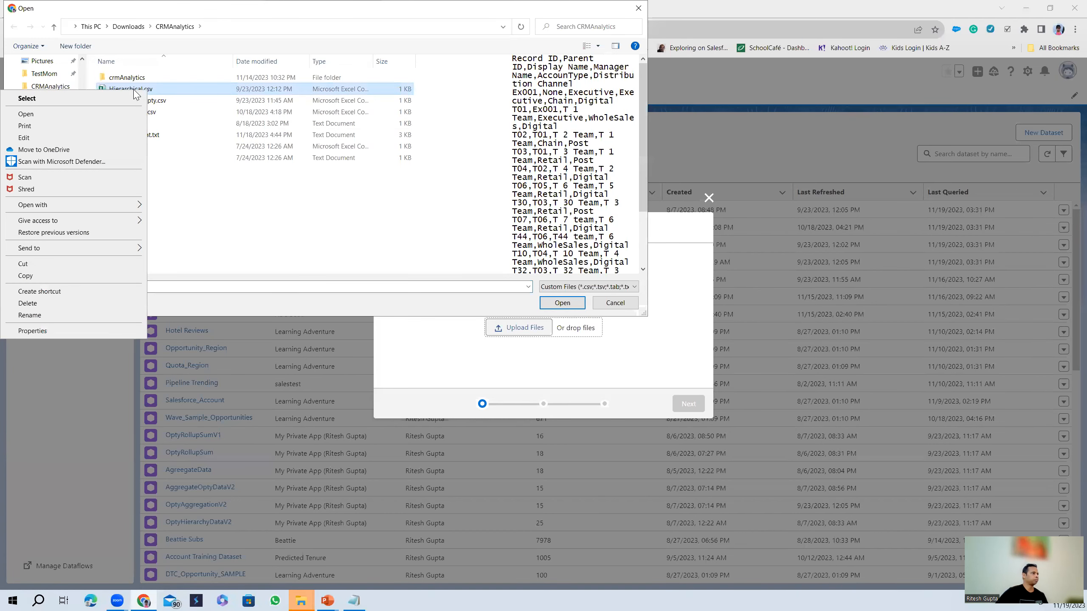
click(216, 124)
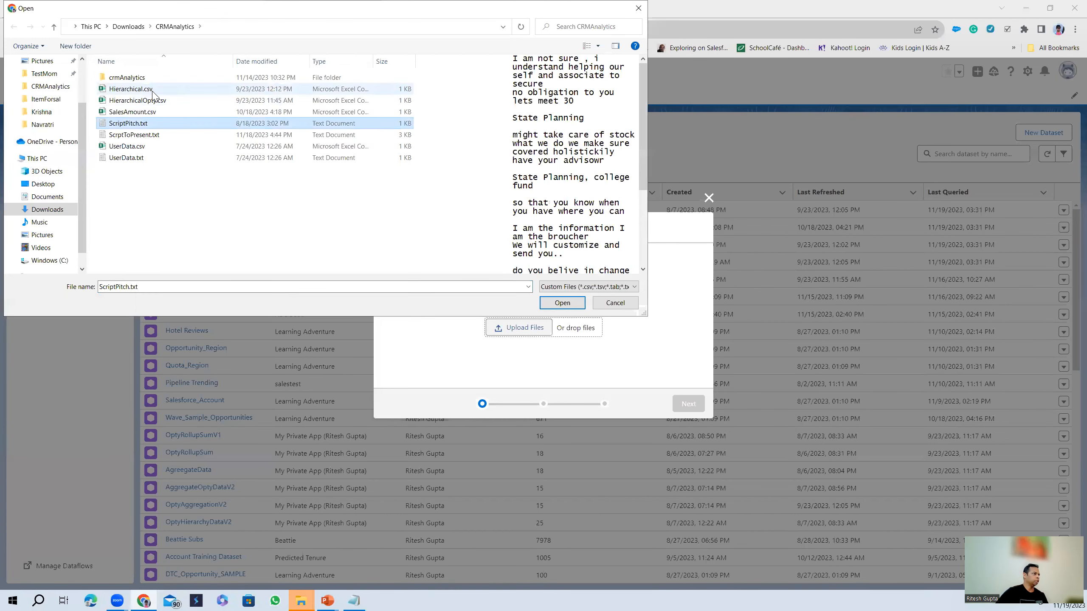
click(137, 88)
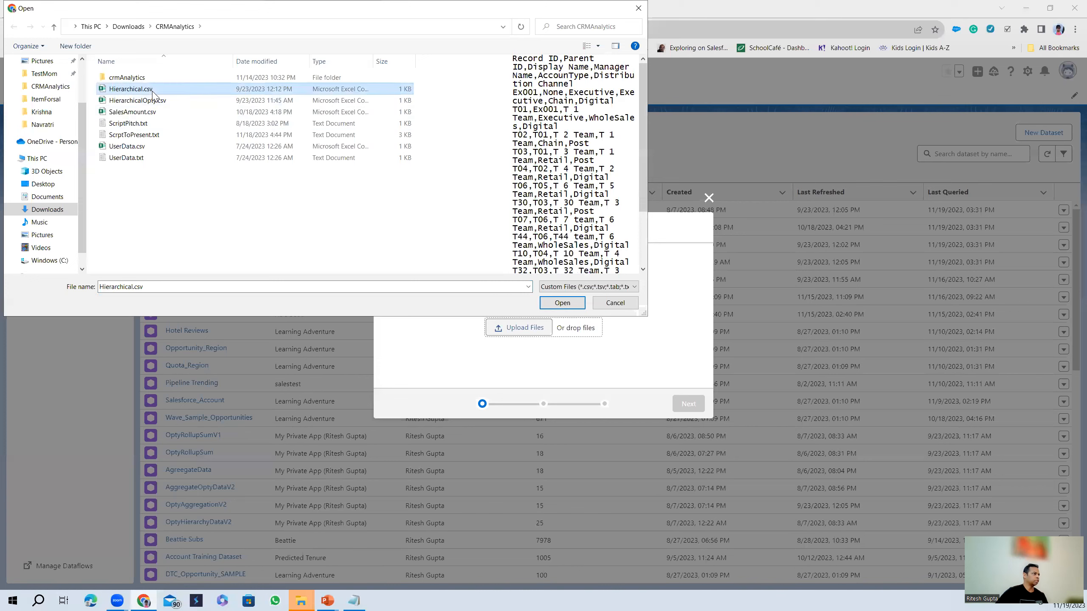
click(554, 303)
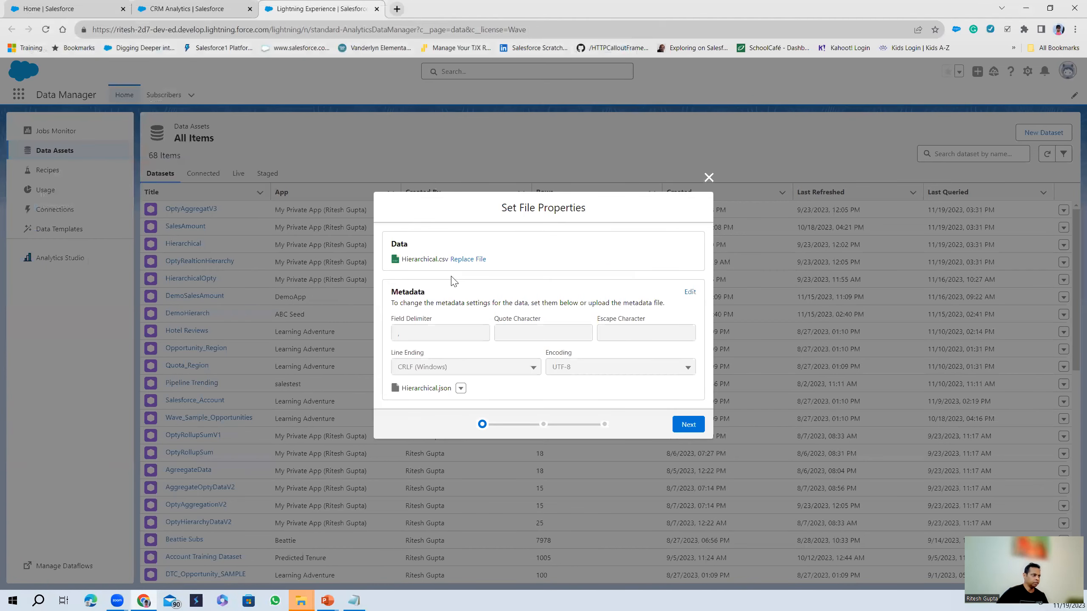
click(688, 426)
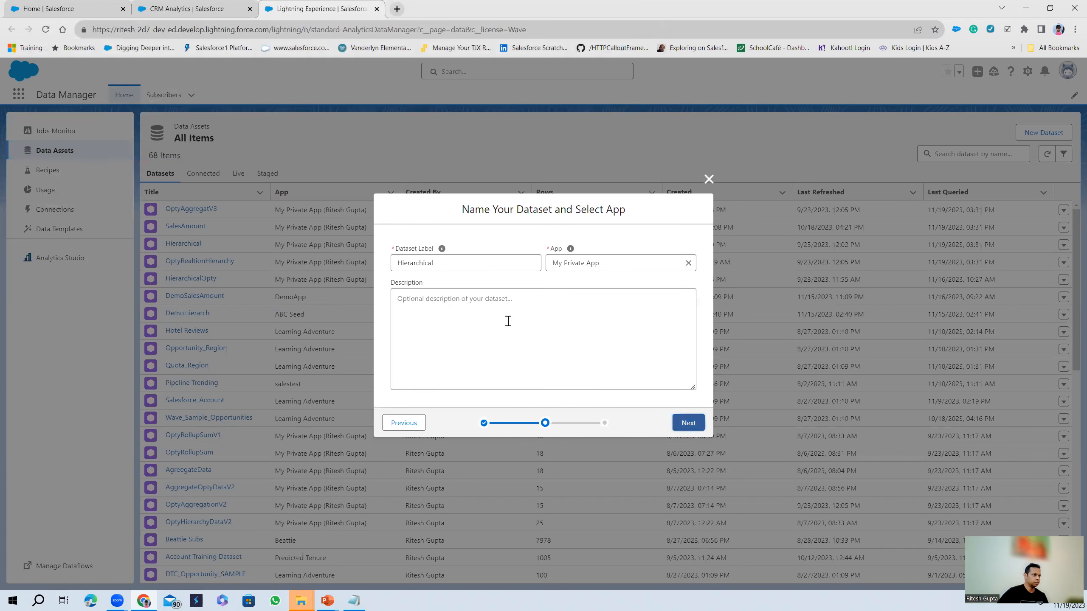
Label the dataset Territory and assign it to the DemoApp app, leaving the description empty.
drag(477, 260, 335, 264)
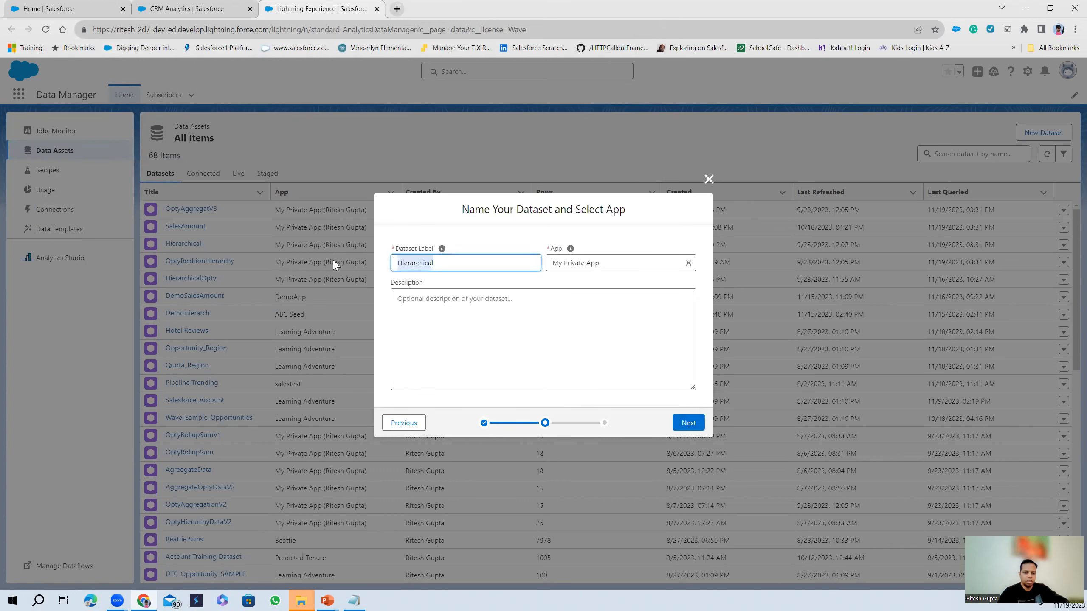
text(Territory)
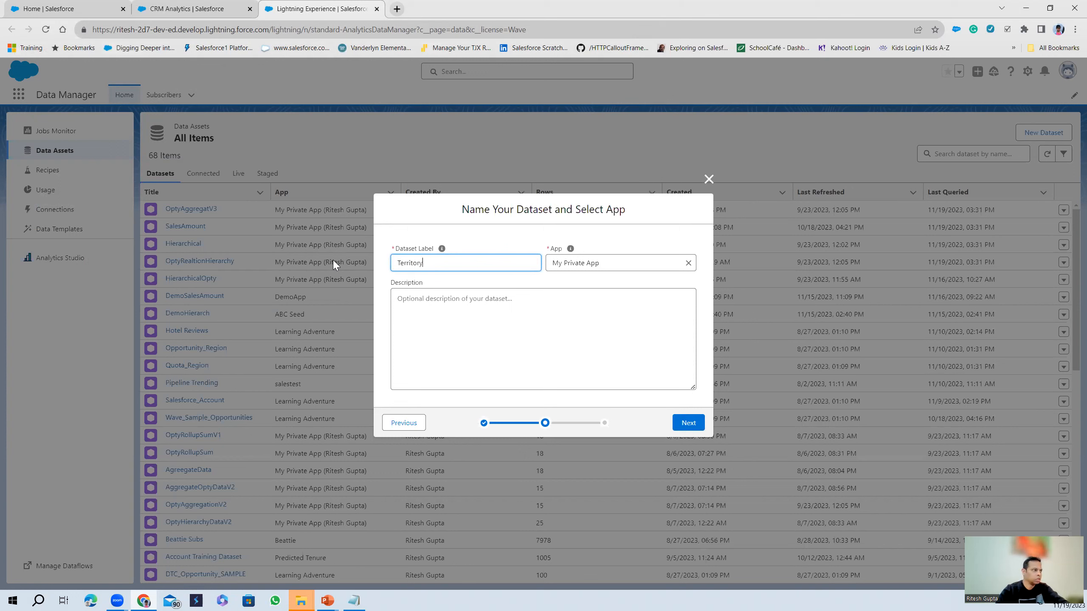
click(593, 315)
click(687, 263)
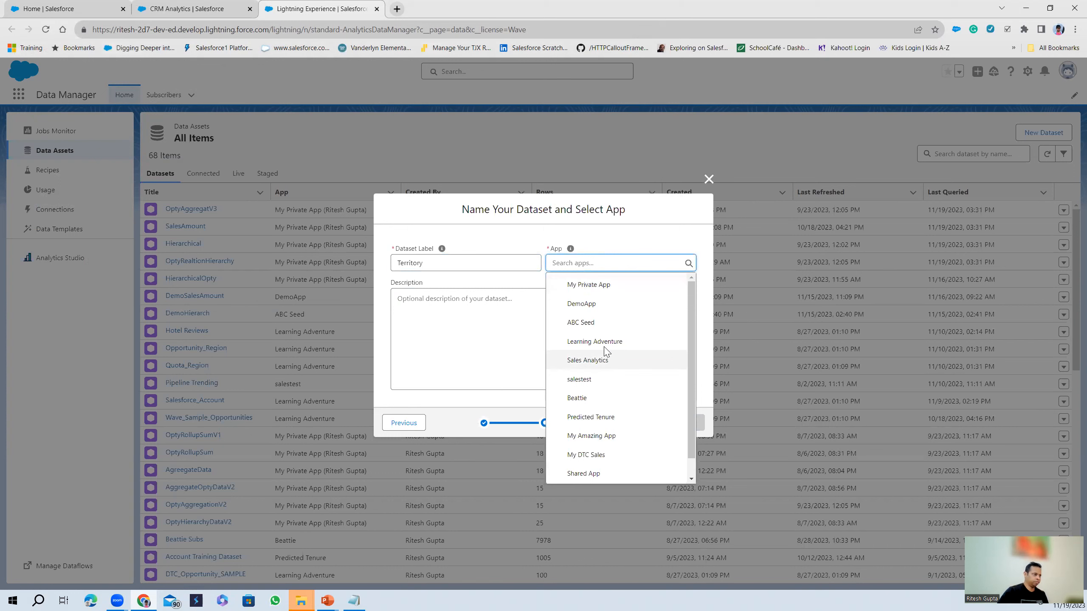
click(594, 305)
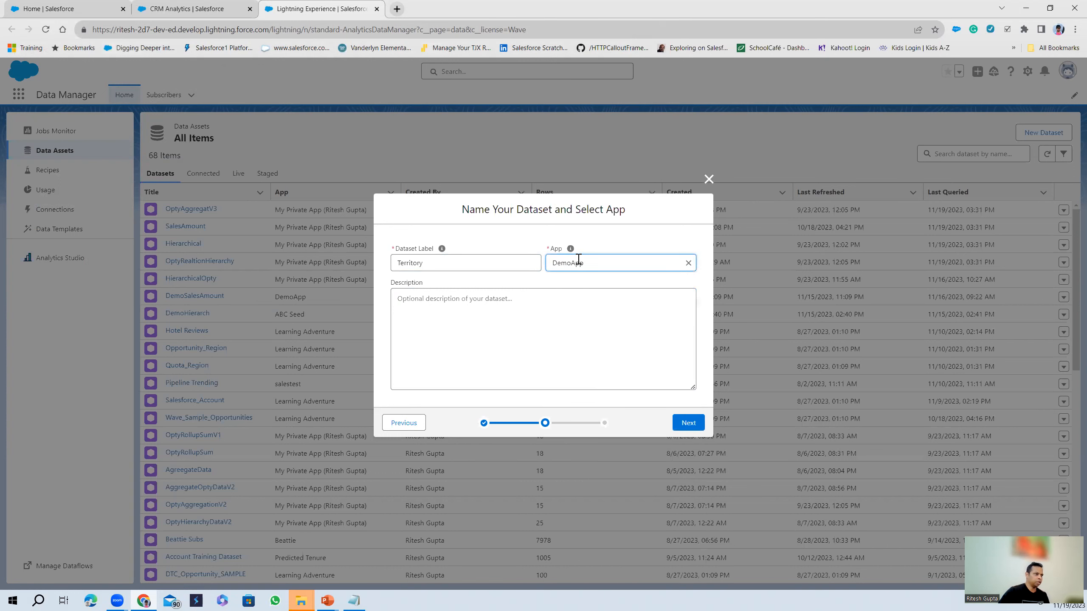
click(694, 424)
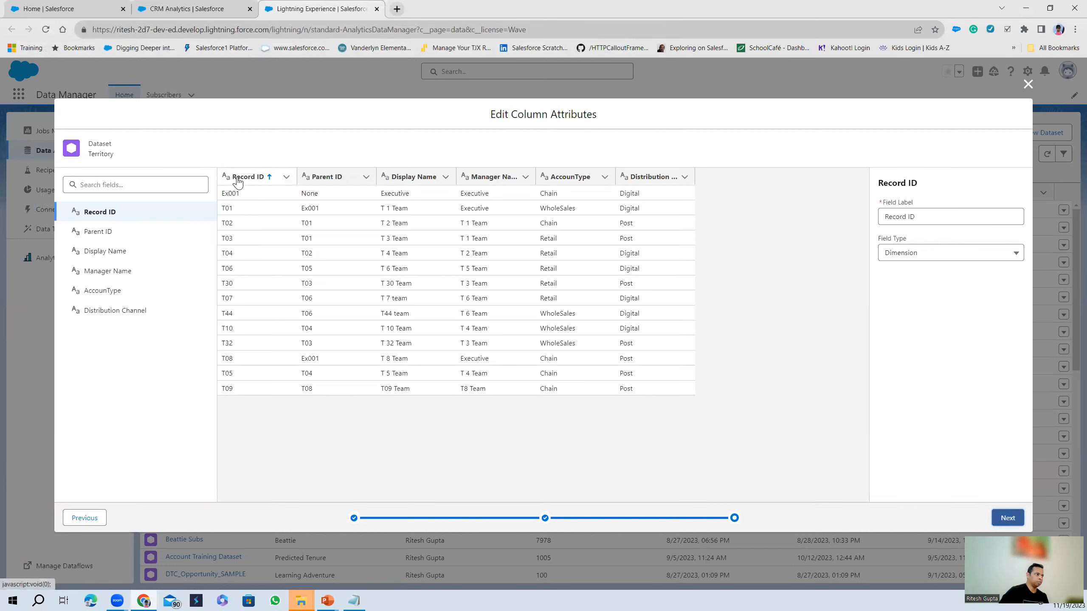
Check the Record ID and Parent ID values in the preview and create the Territory dataset with the default column attributes.
click(223, 195)
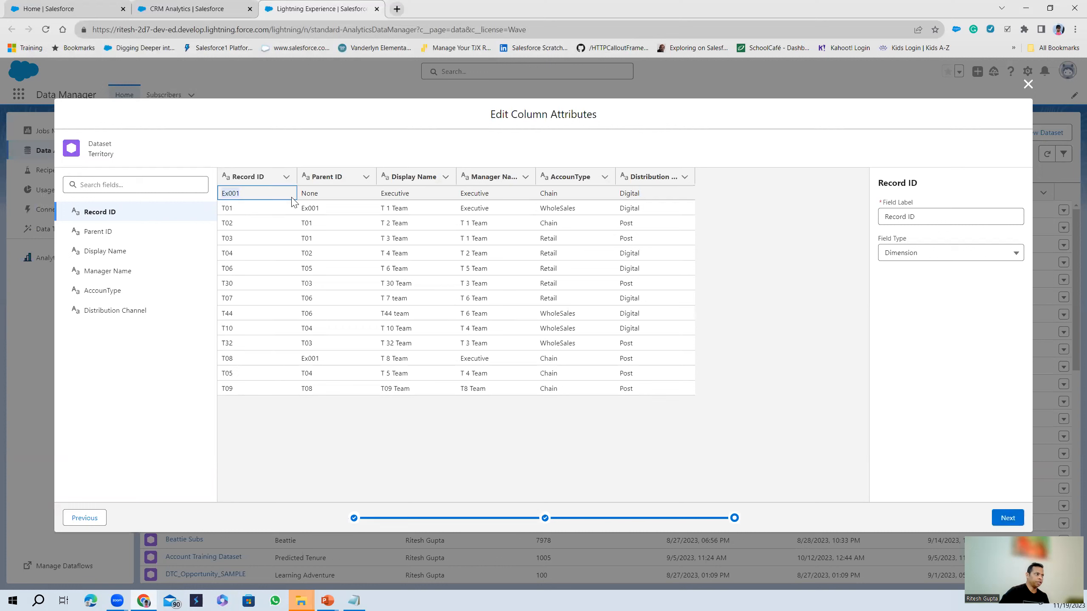
double_click(315, 195)
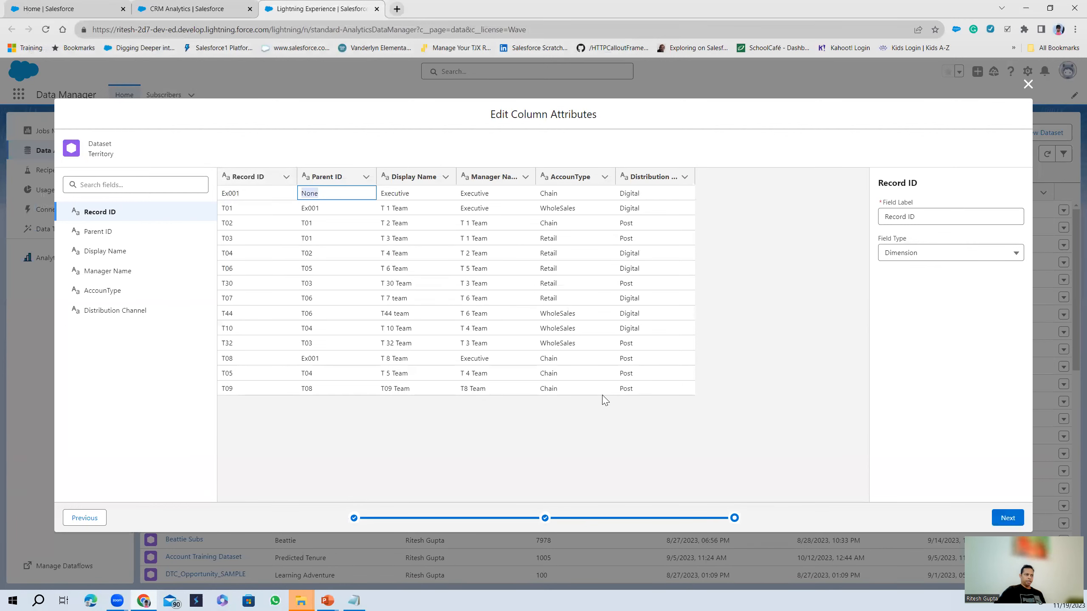
click(1006, 518)
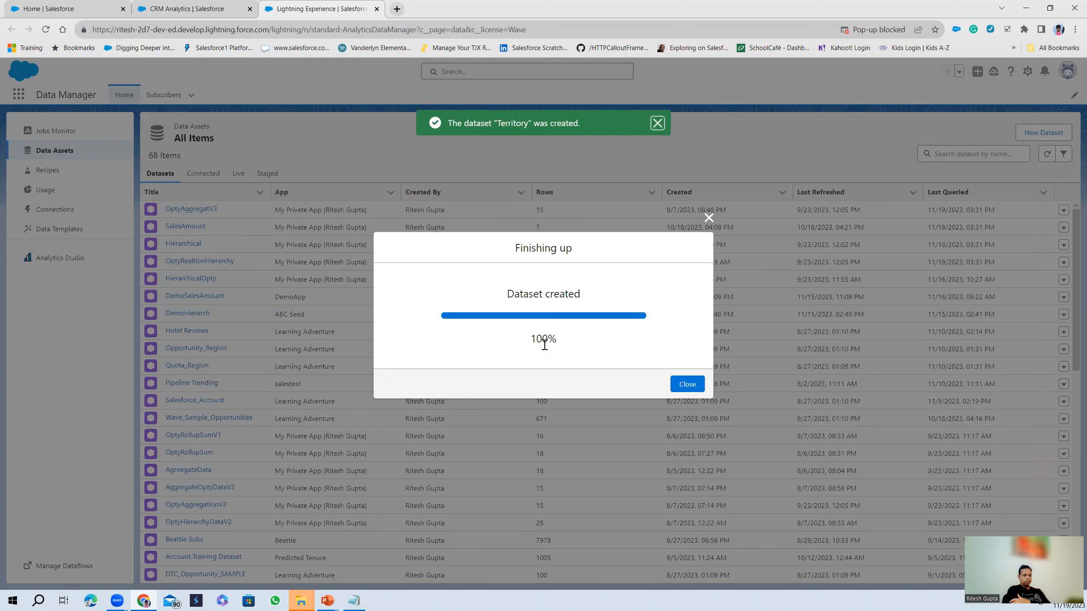
click(686, 384)
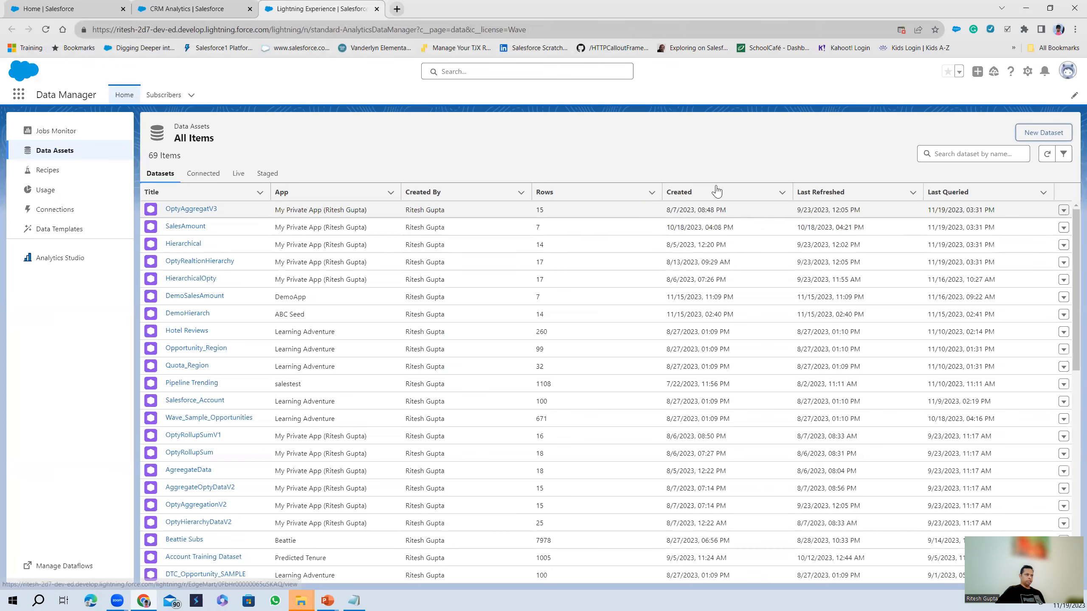
Sort the datasets by creation date, newest first.
click(710, 195)
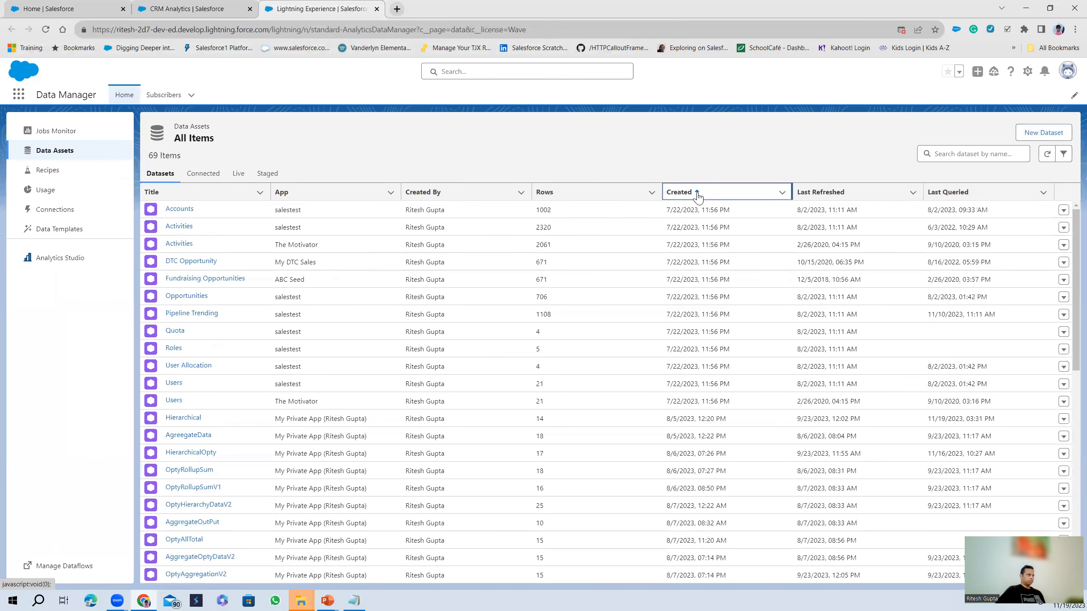
click(698, 195)
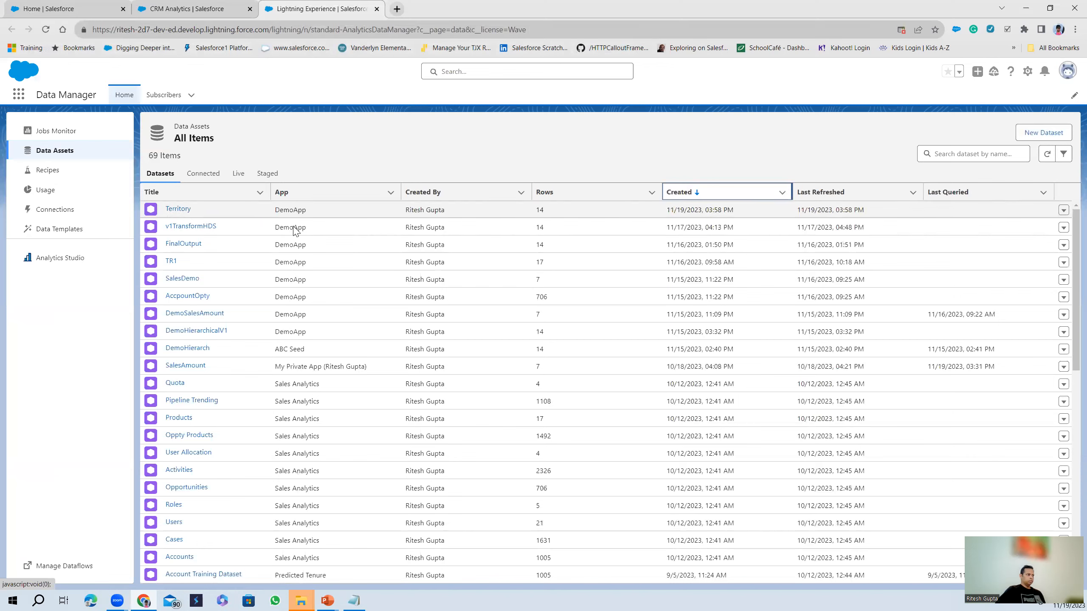
Start a new dataset, upload HierarchicalOpty.csv from the CRMAnalytics folder and accept its default file properties.
click(1043, 133)
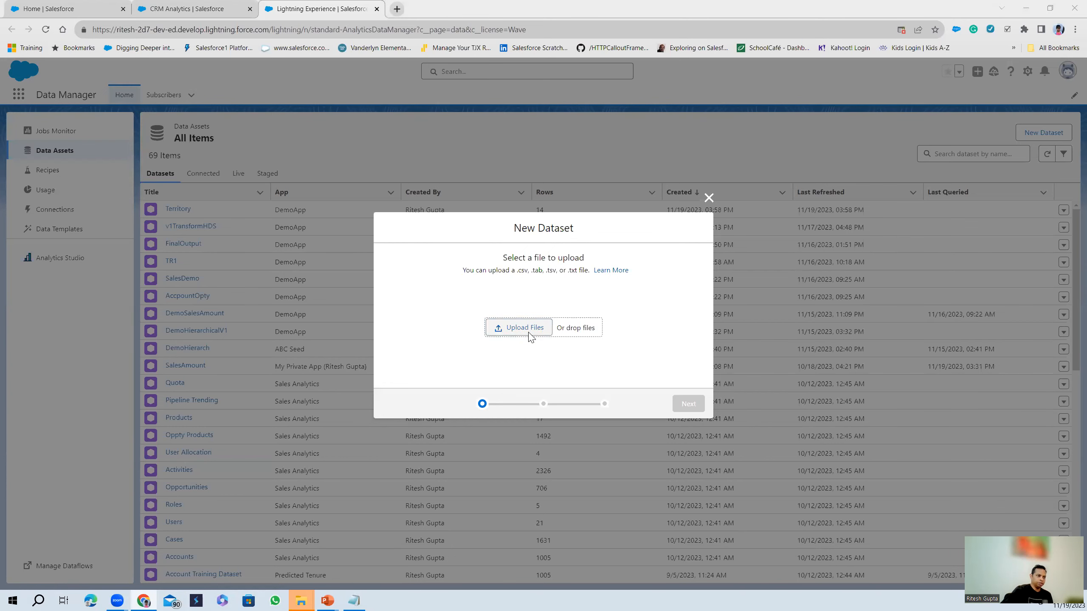
click(529, 334)
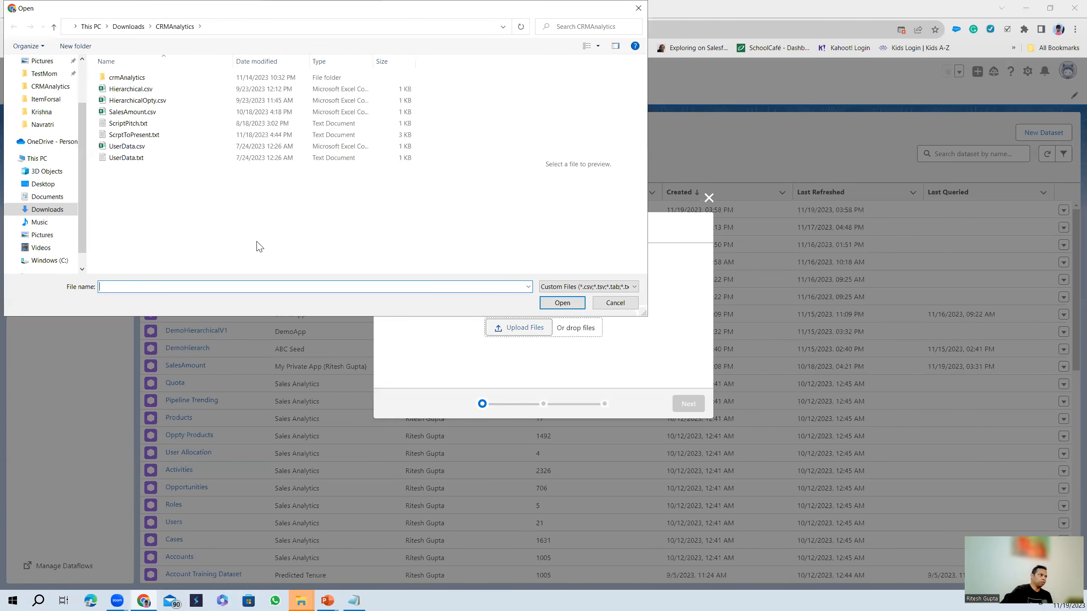
double_click(142, 103)
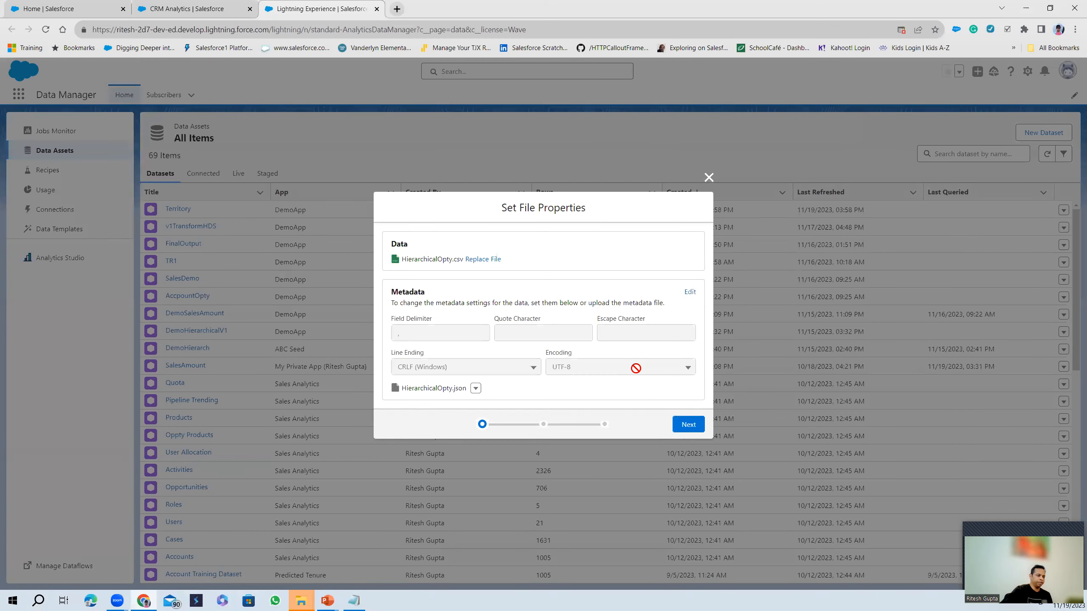
click(689, 424)
Label the dataset TrRevenue, assign it to the DemoApp app and create it with the default column attributes.
double_click(465, 266)
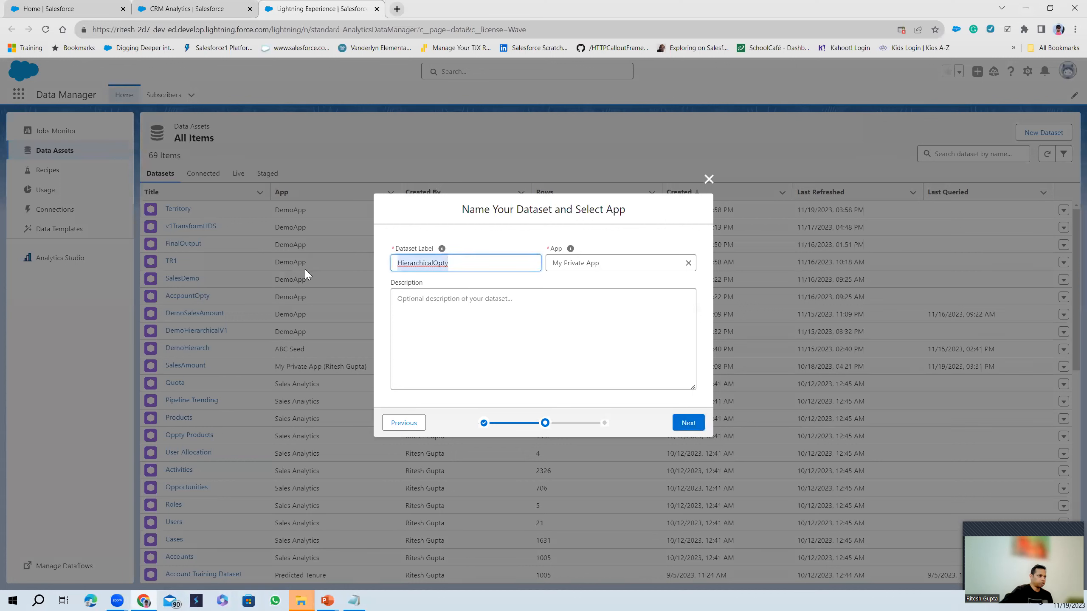
text(Tr)
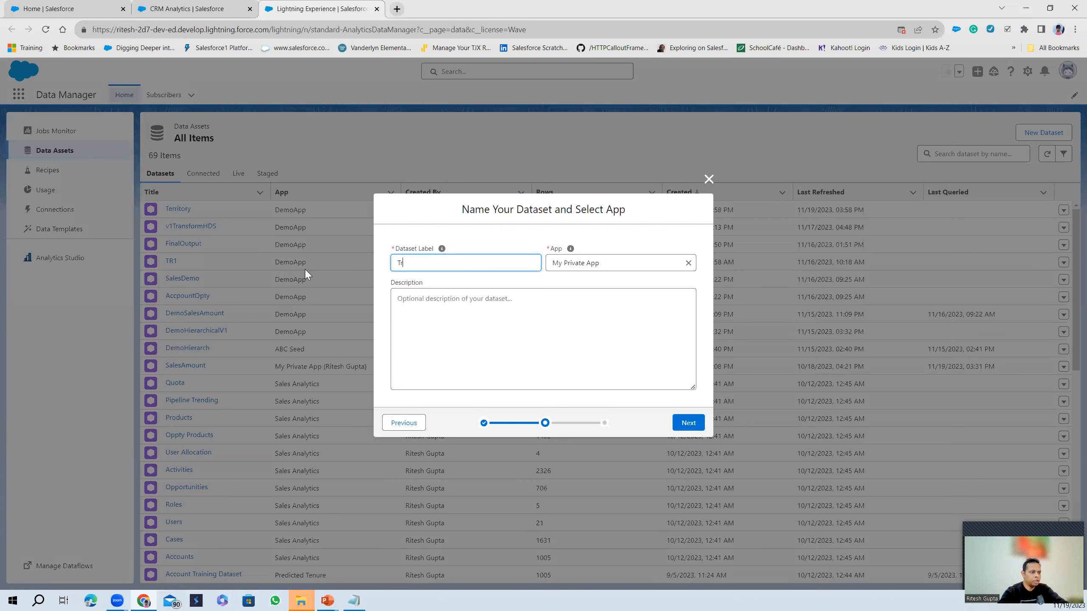
text(evenue)
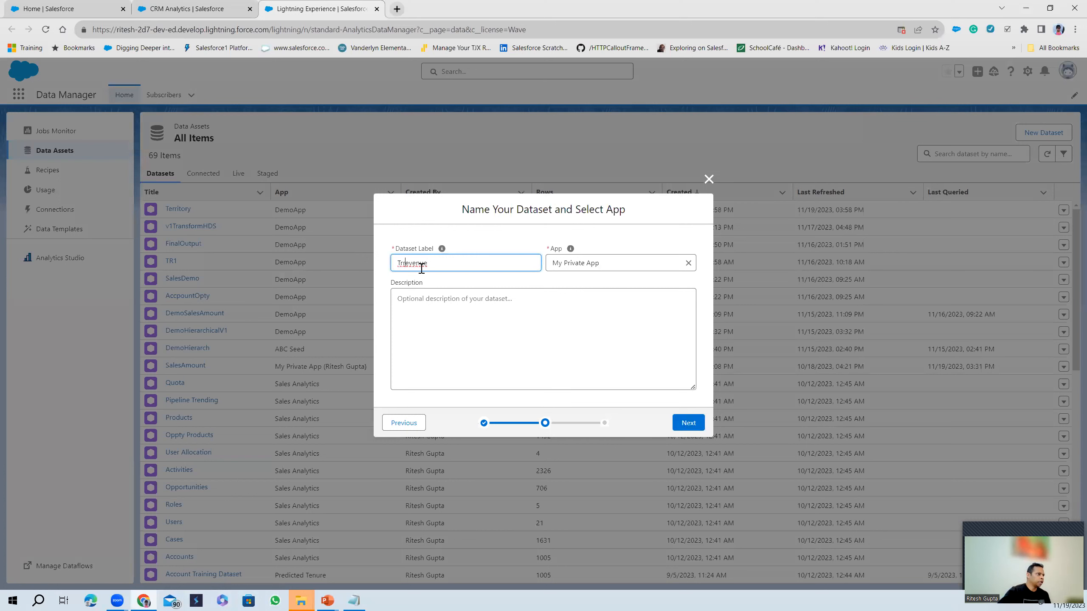
text(R)
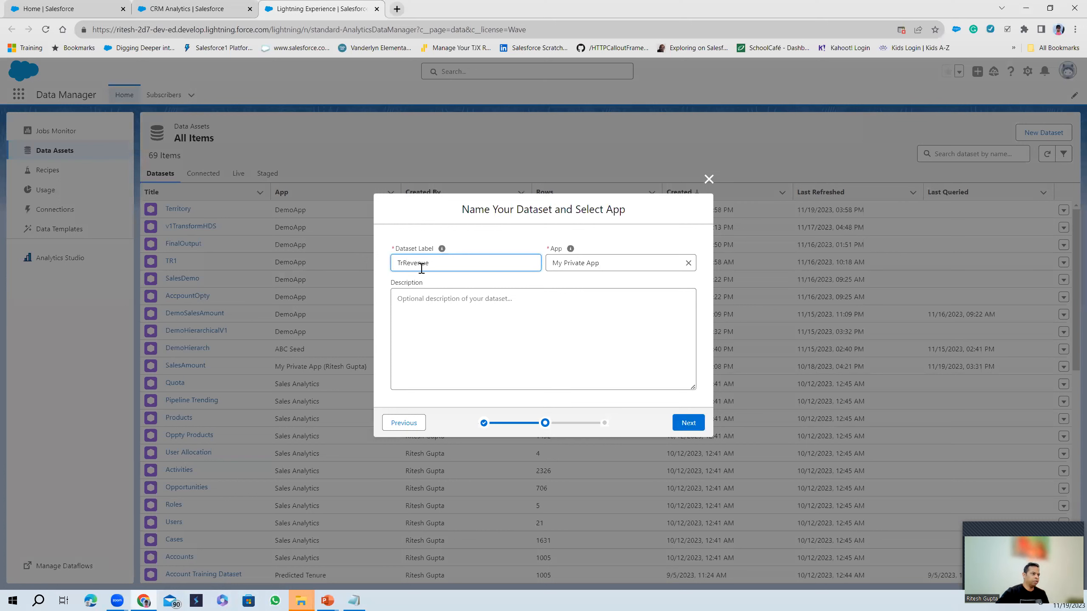
click(690, 262)
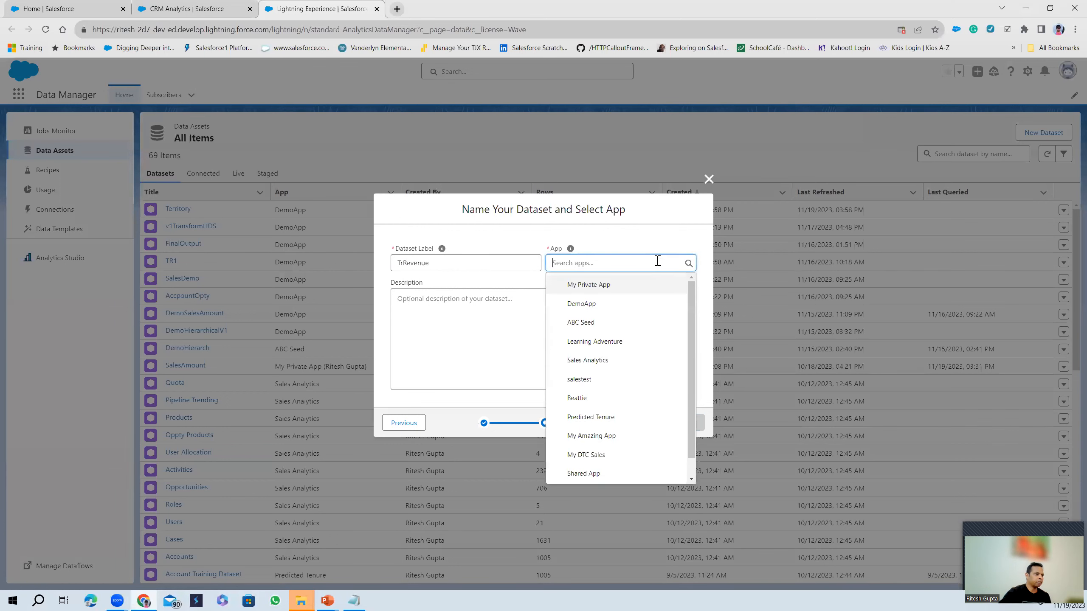
click(621, 304)
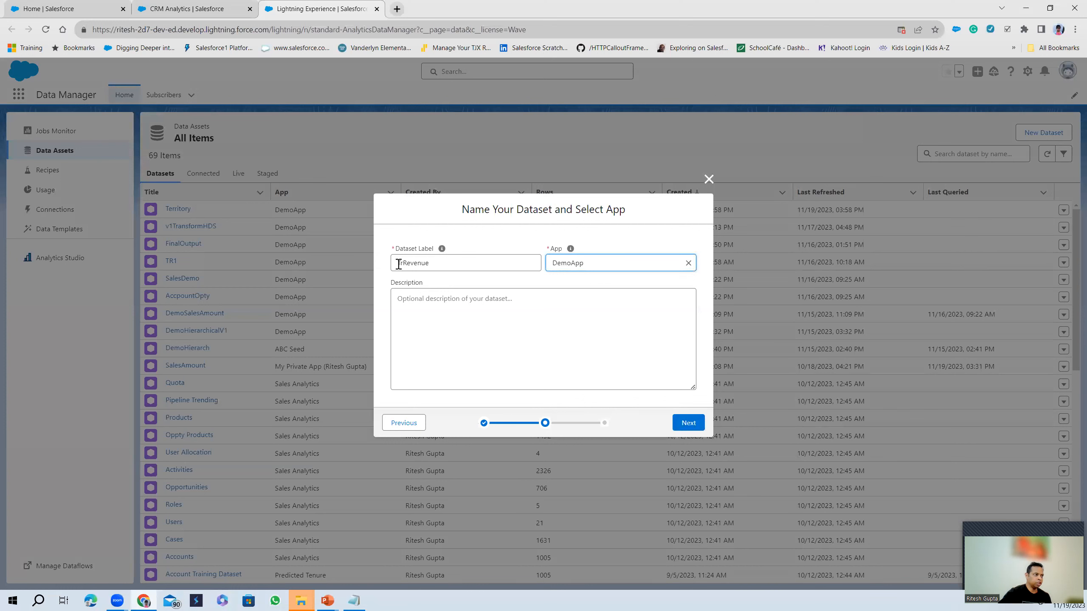
drag(398, 264, 454, 265)
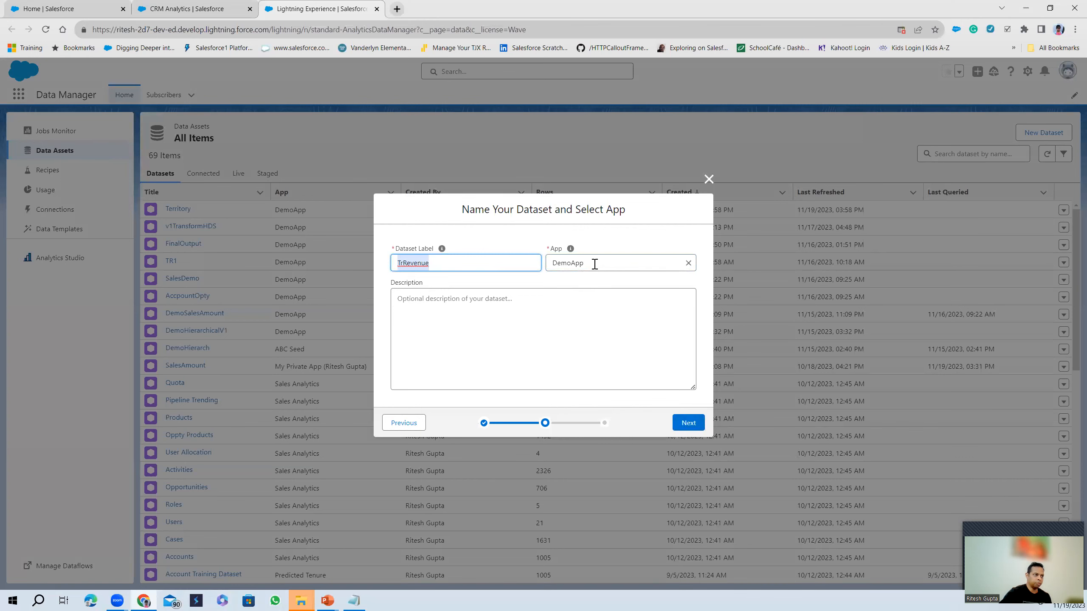
click(683, 425)
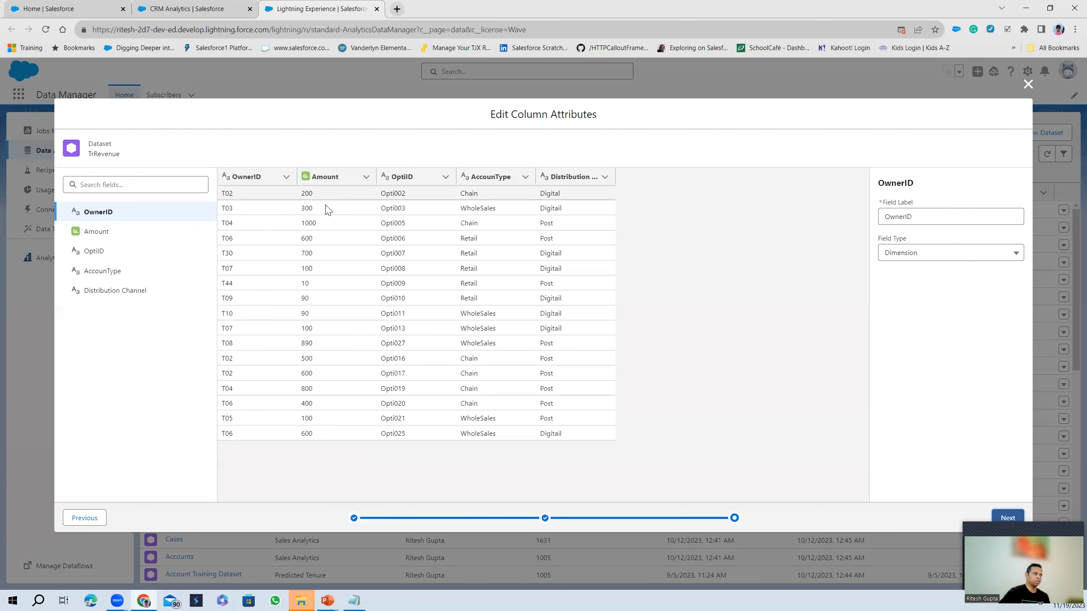
click(1007, 518)
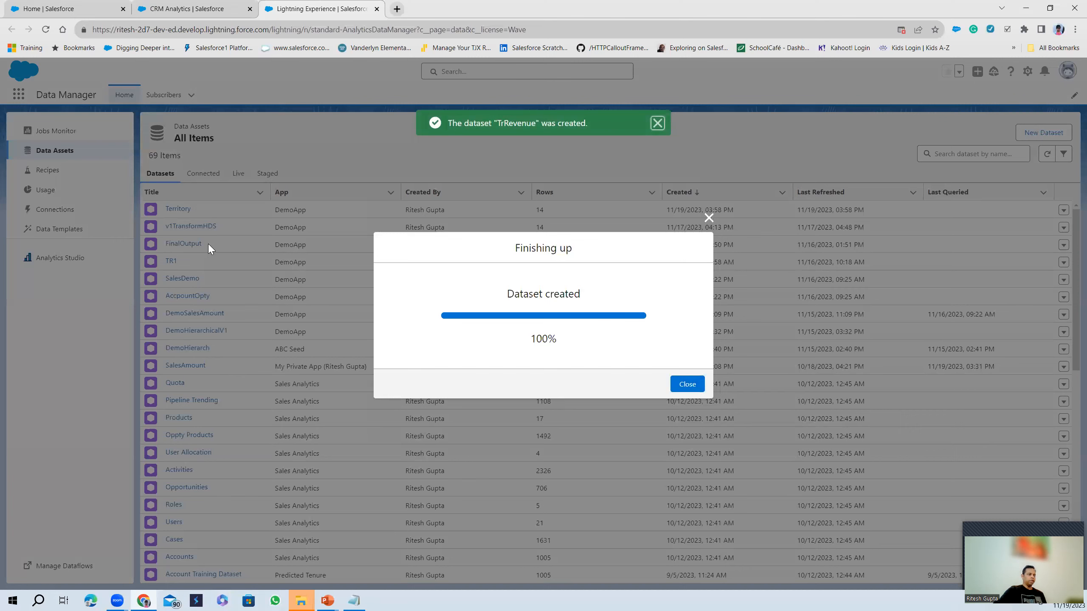
click(687, 385)
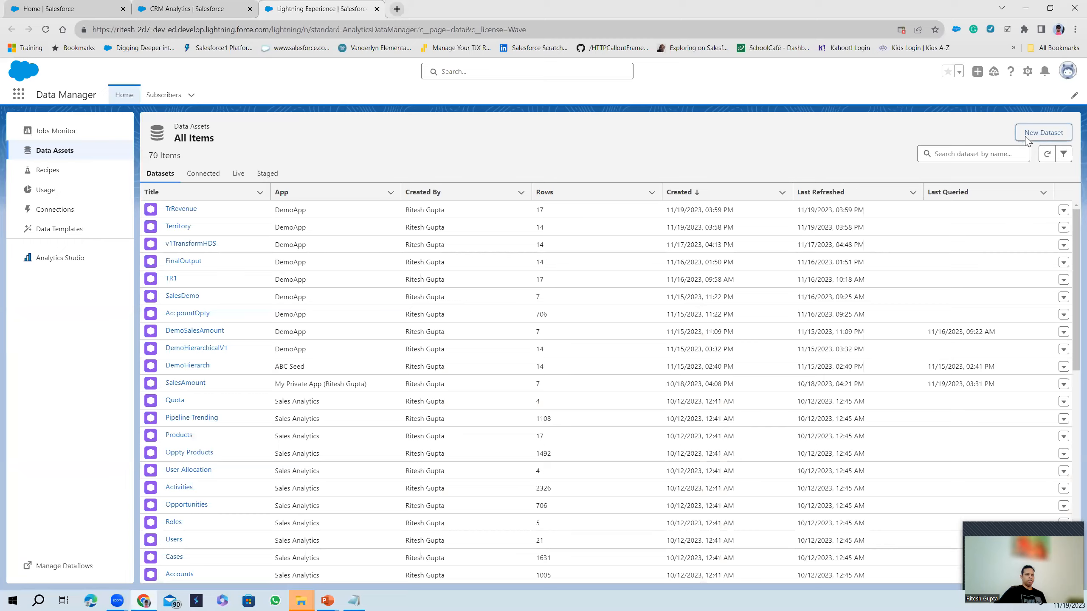
Start another dataset, upload SalesAmount.csv from the CRMAnalytics folder and accept its default file properties.
click(1026, 137)
click(503, 332)
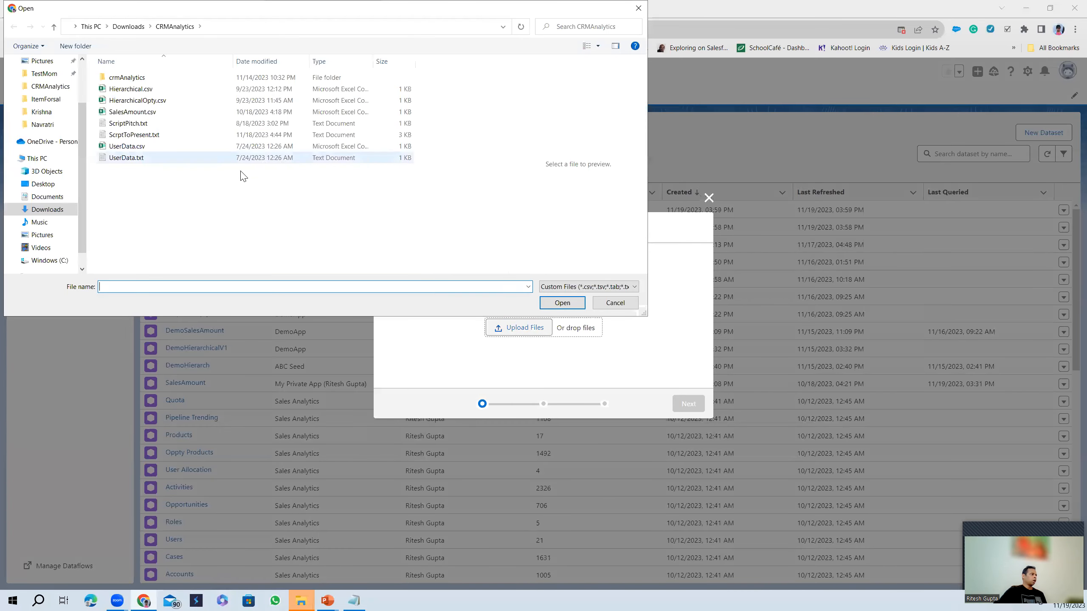
double_click(113, 113)
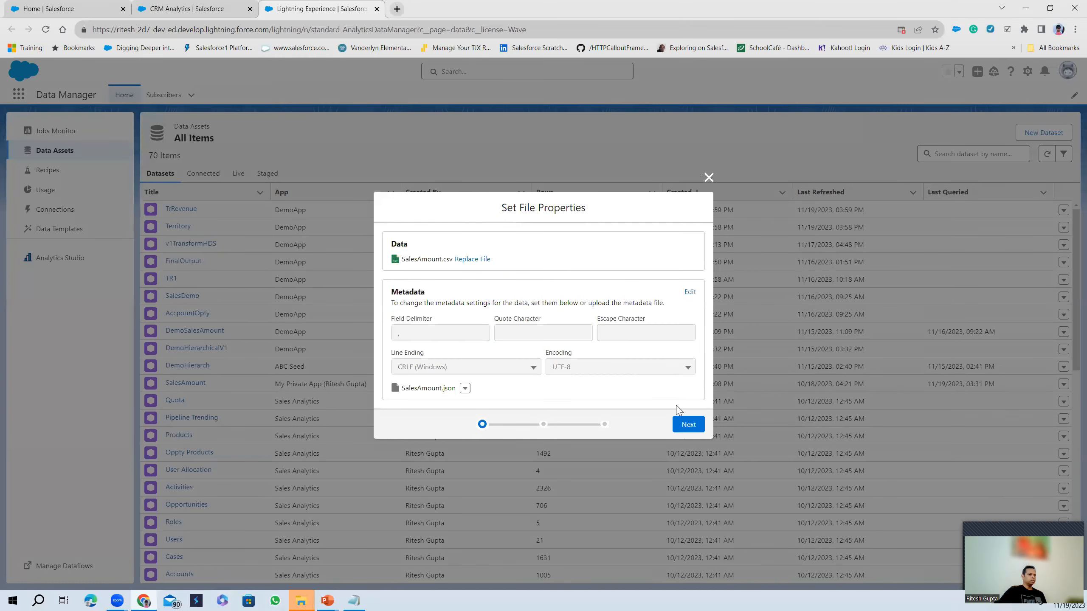
click(686, 424)
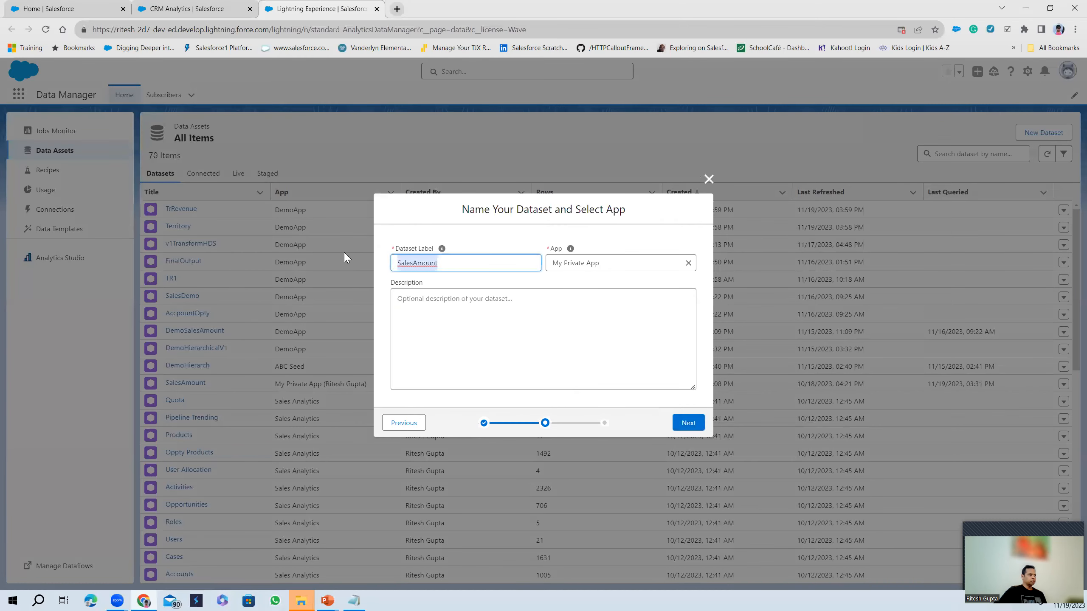
Label the dataset V1SalesAmount, assign it to the DemoApp app and create it with the default column attributes.
text(Sale)
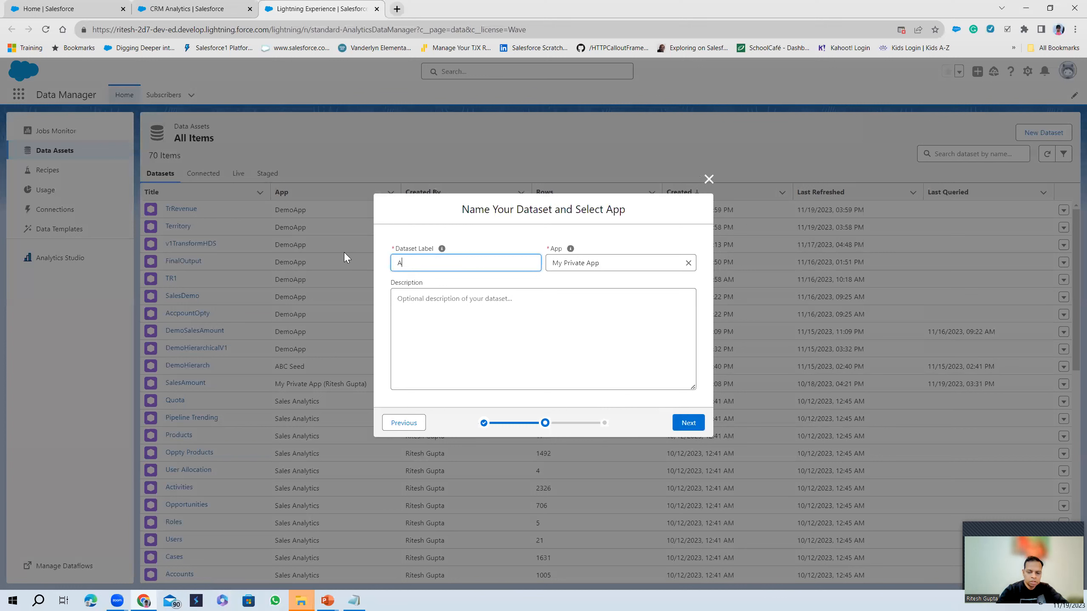
key(BackSpace)
key(BackSpace)
key(BackSpace)
key(BackSpace)
text(V)
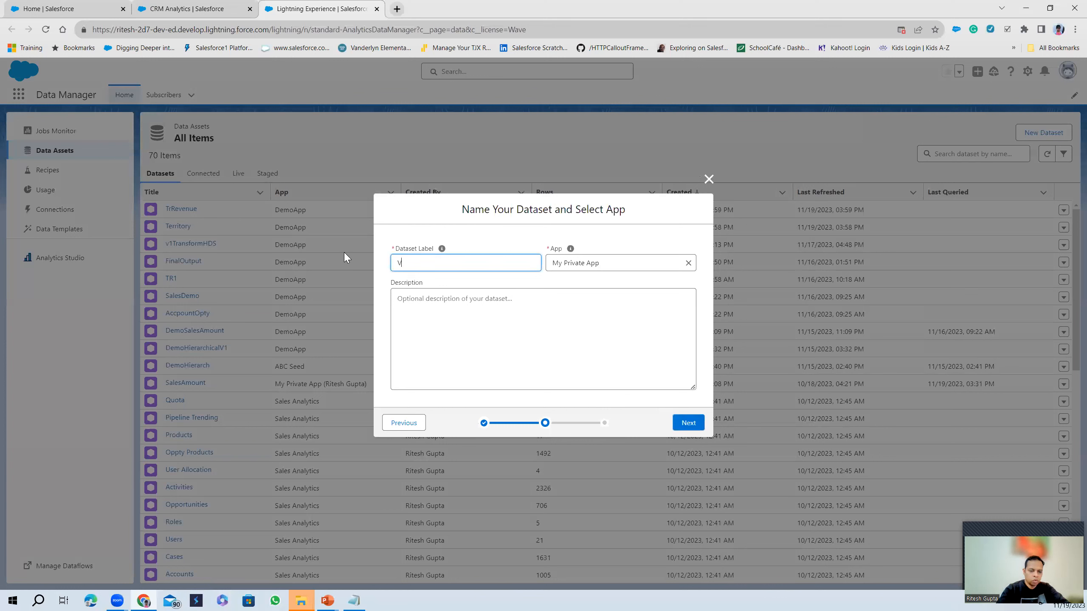
text(1Sa)
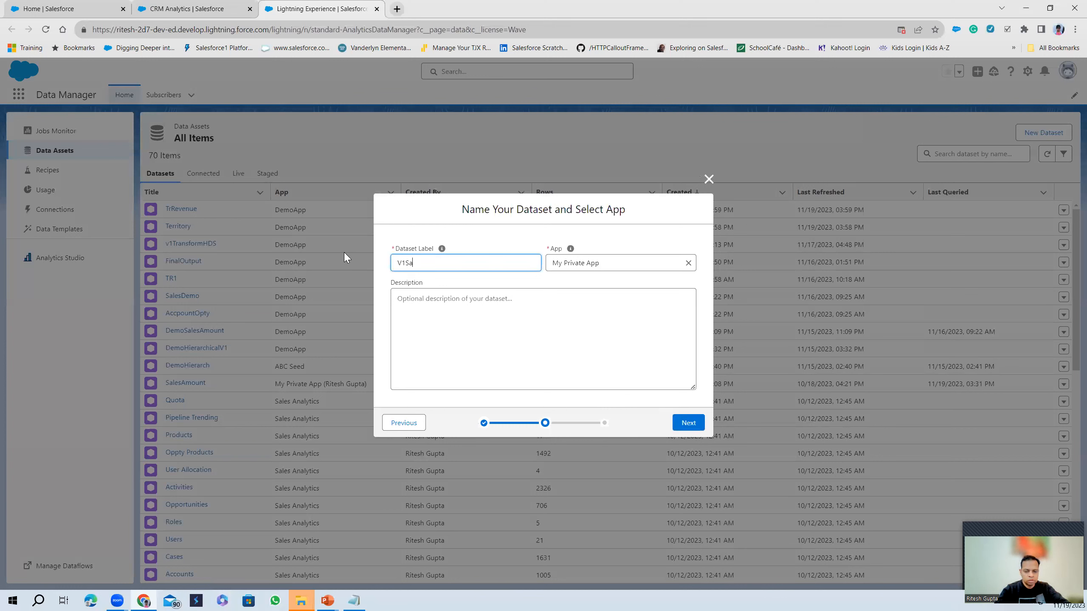
text(lesAmount)
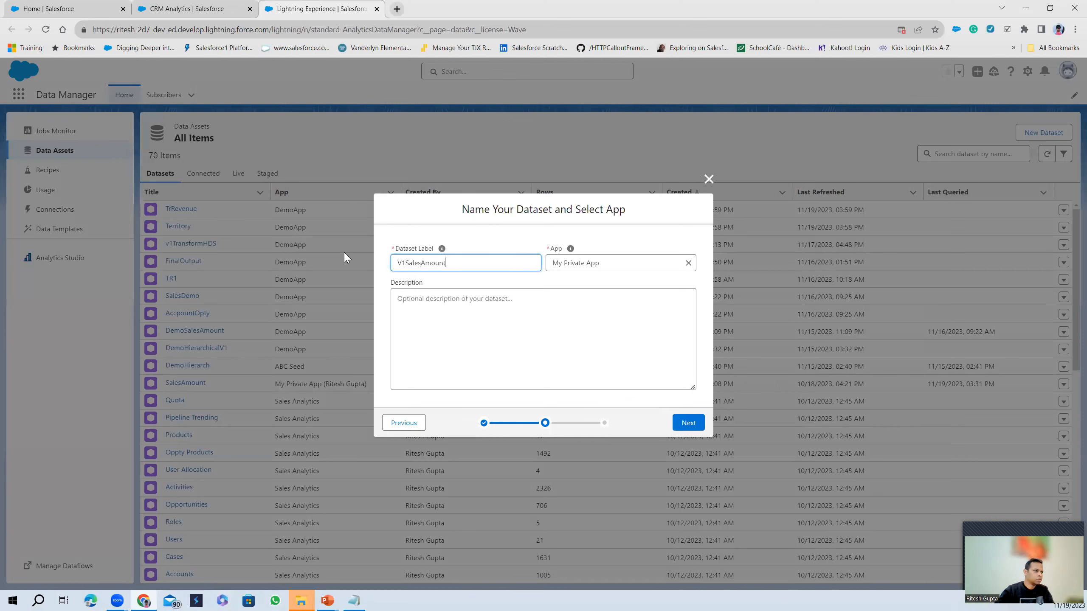
click(689, 264)
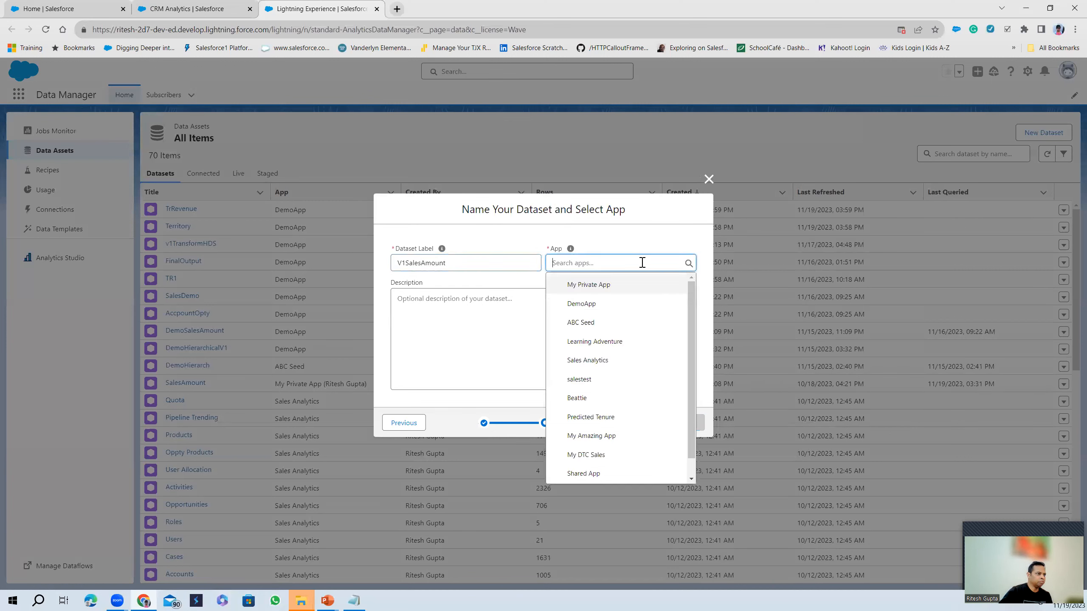
click(605, 309)
click(678, 424)
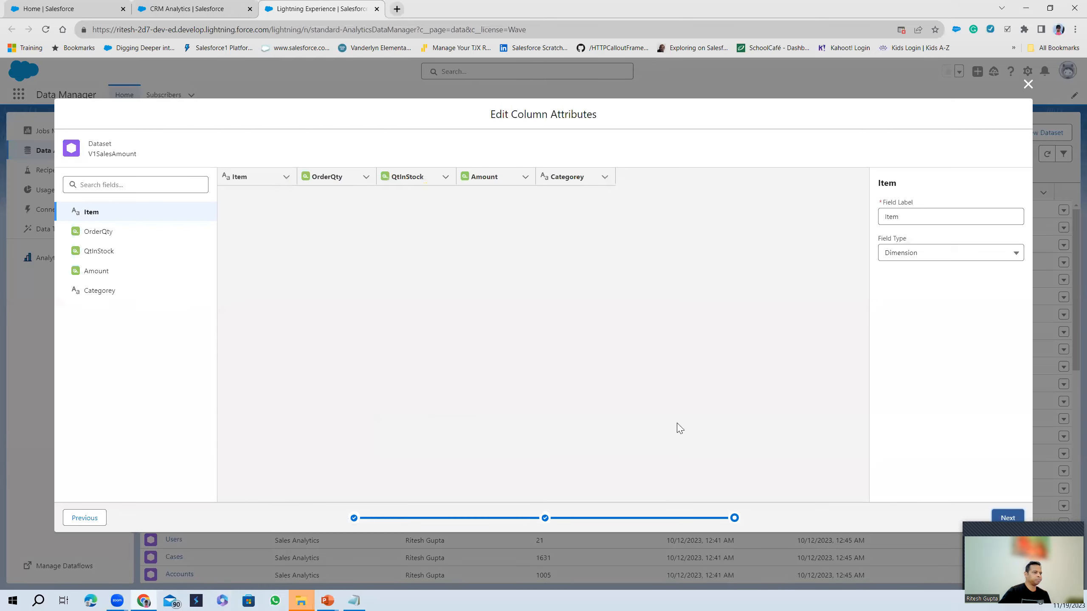
click(1010, 518)
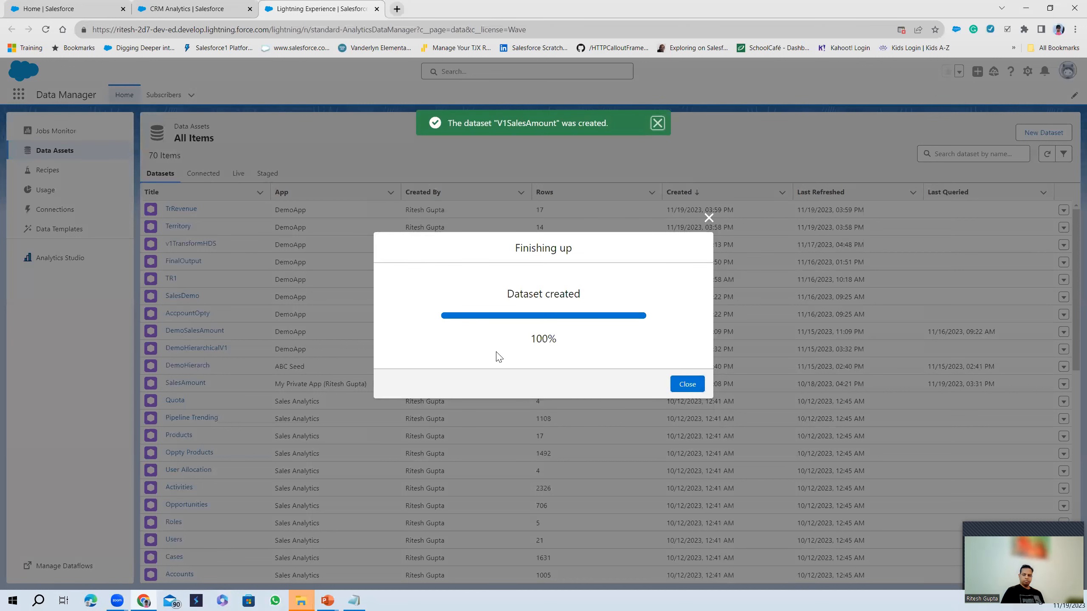
click(687, 384)
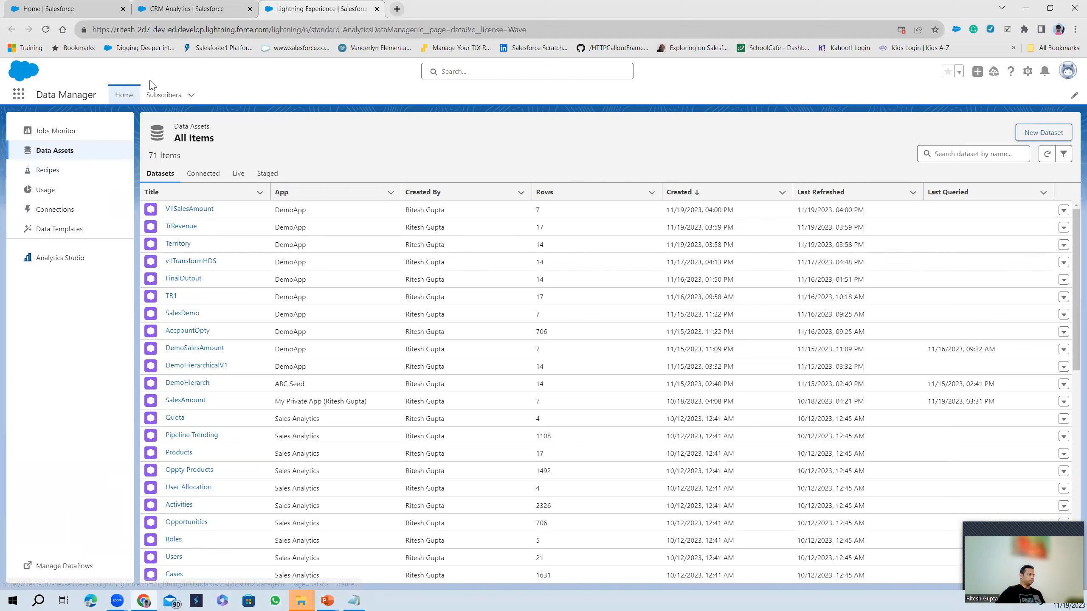
Explore the V1SalesAmount dataset in a new lens, then close the lens unsaved and return to Analytics Studio.
click(193, 209)
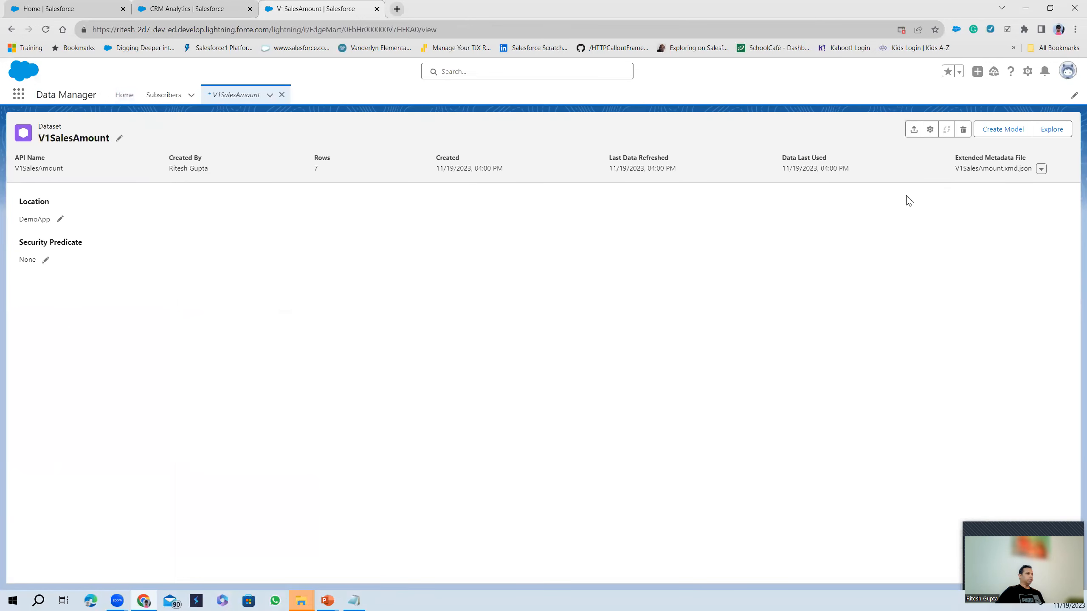
click(1052, 129)
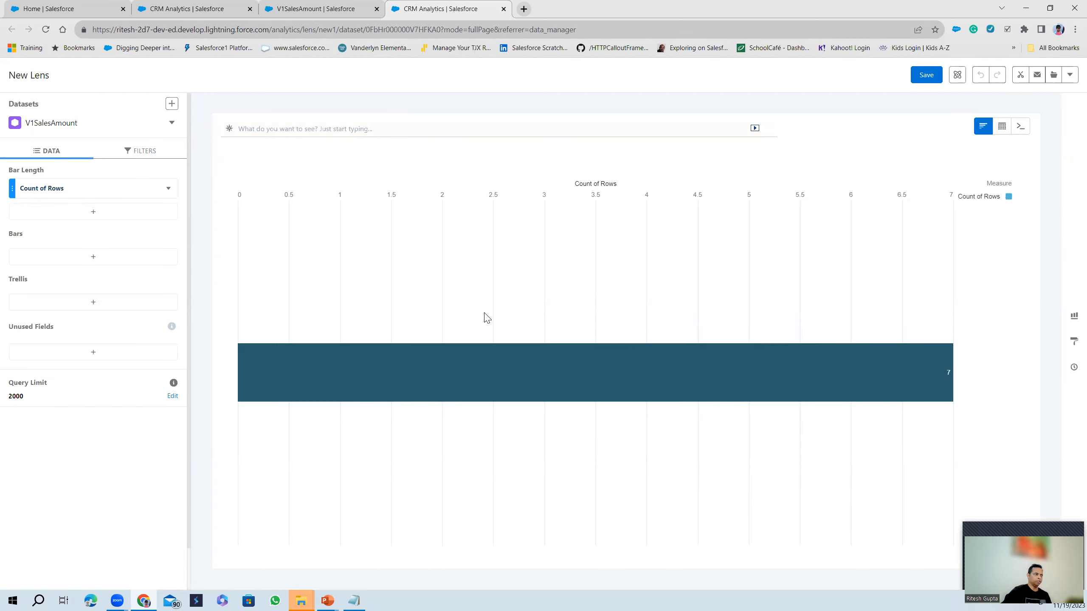
click(453, 376)
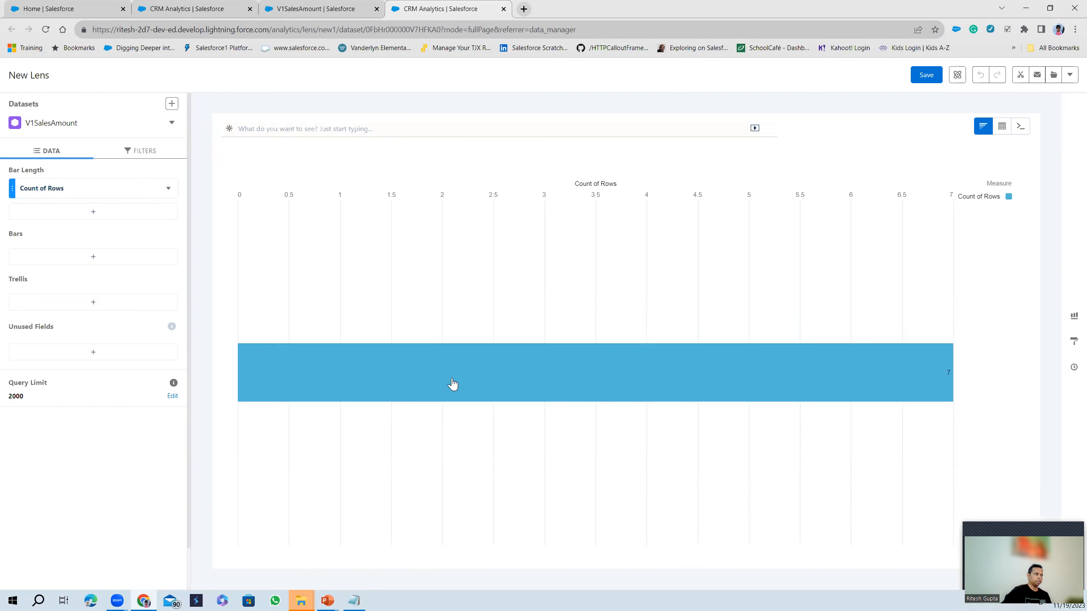
click(503, 9)
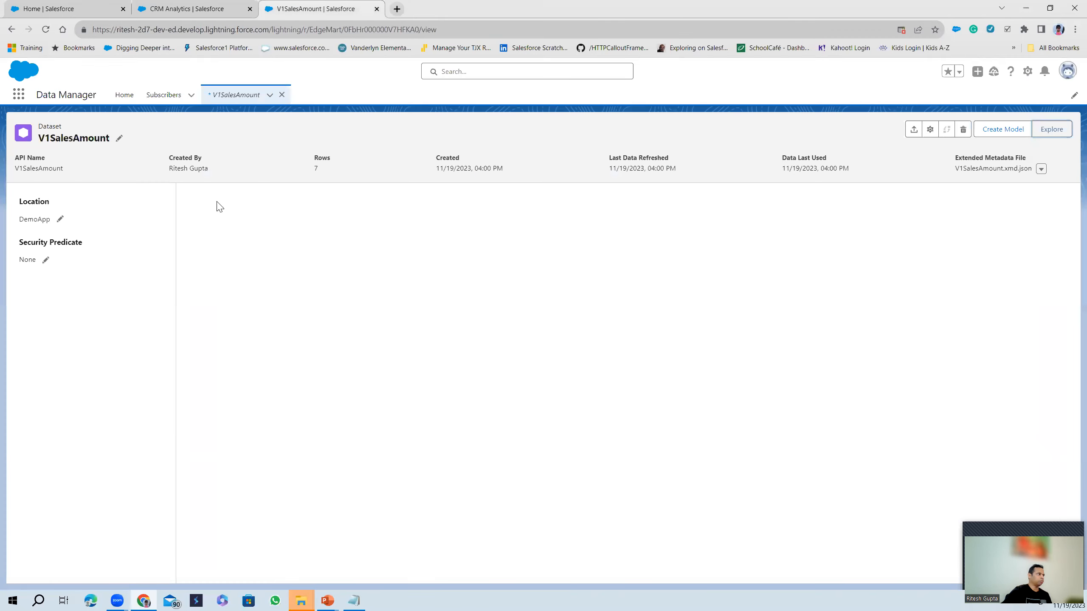
click(376, 9)
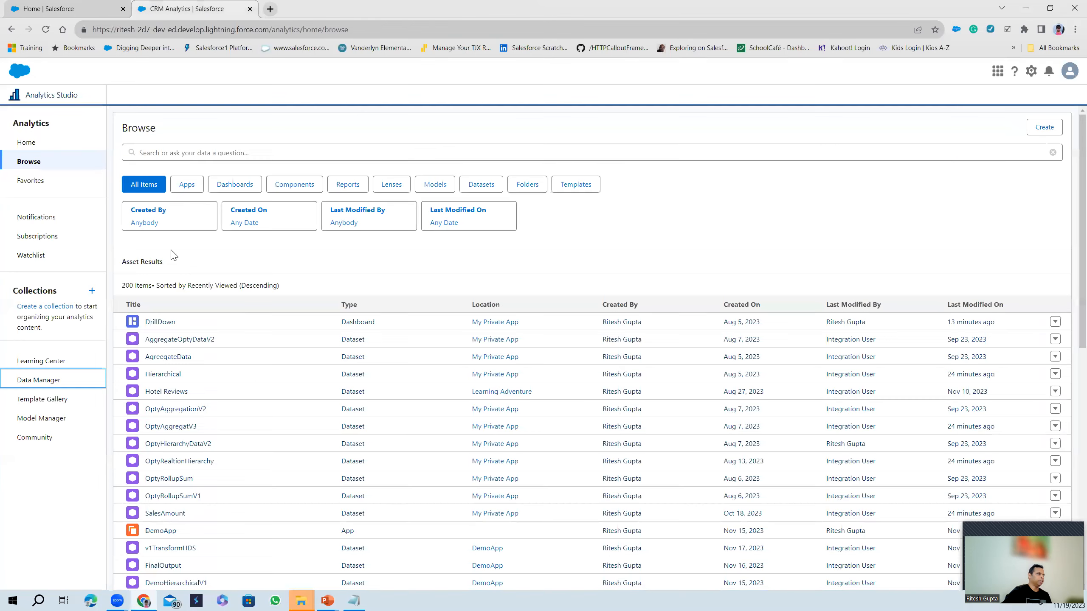
Open the DrillDown dashboard for editing and add a new page named NewDemo.
click(154, 324)
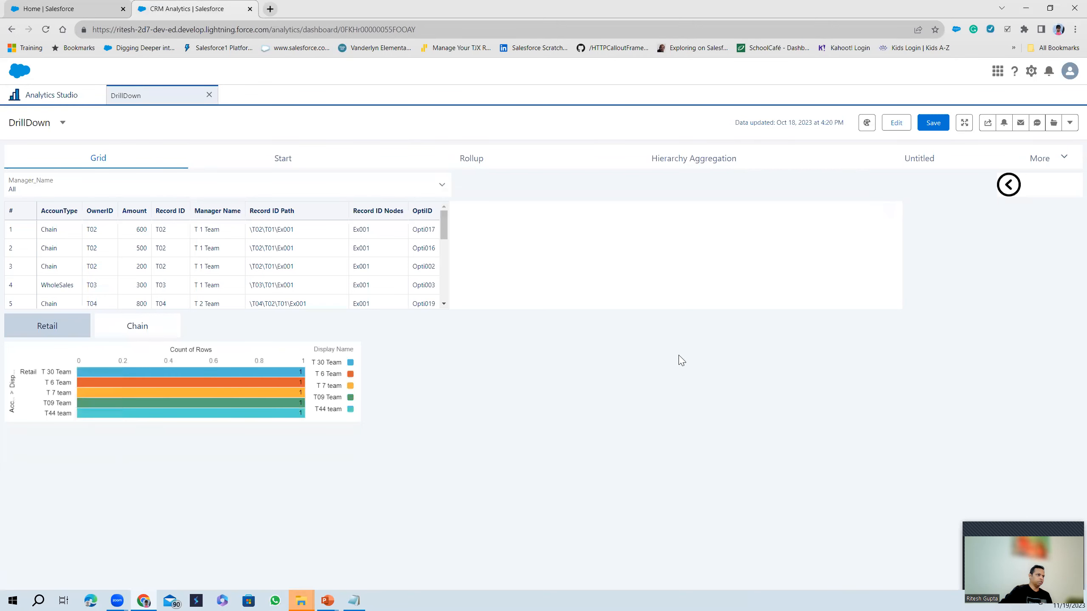
click(888, 128)
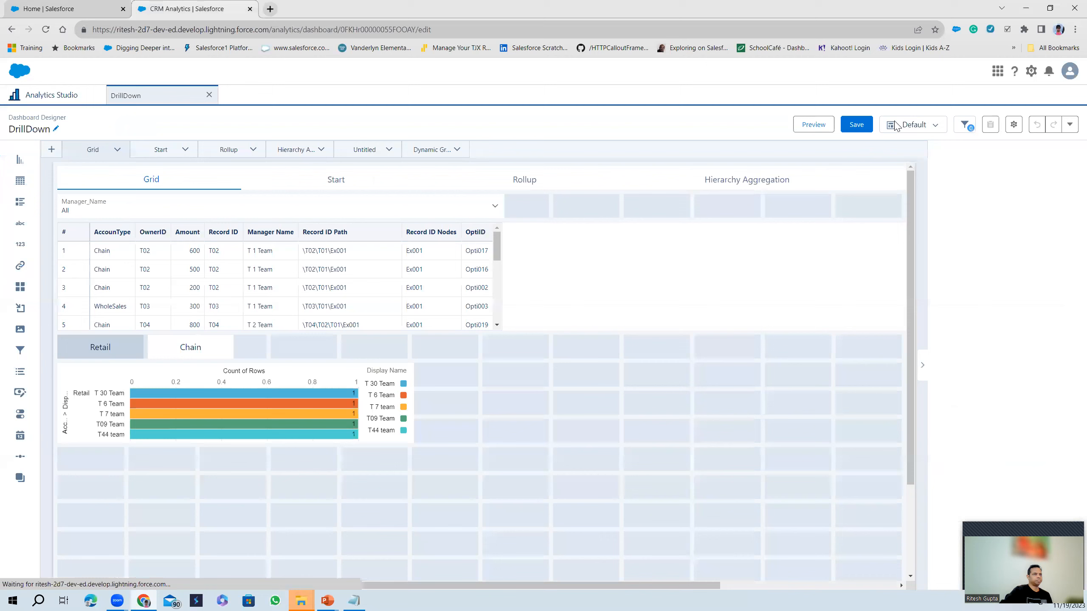
click(51, 150)
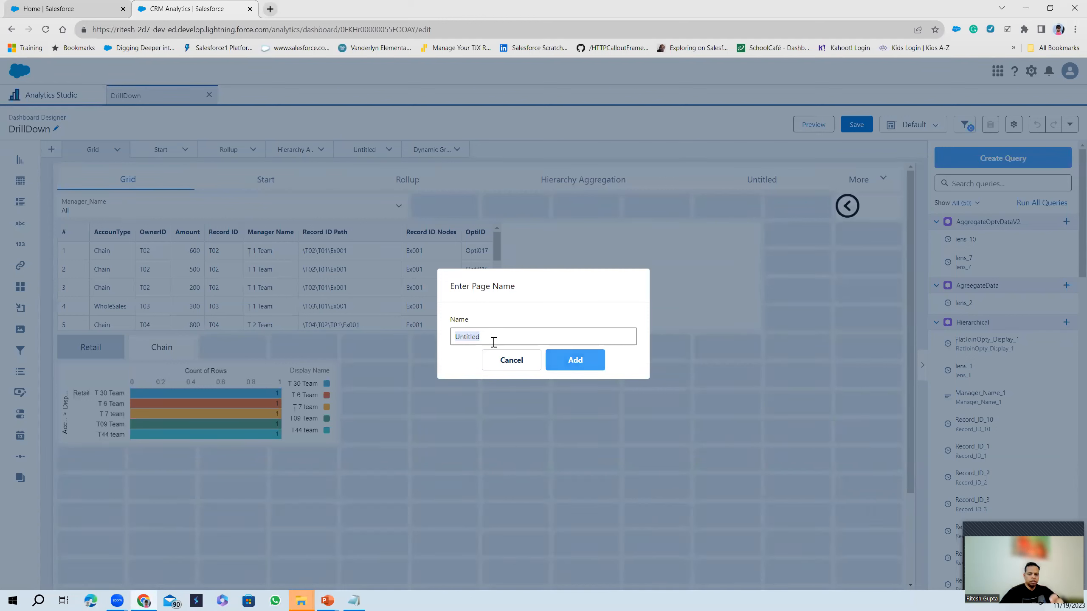
text(NewDemo)
click(575, 360)
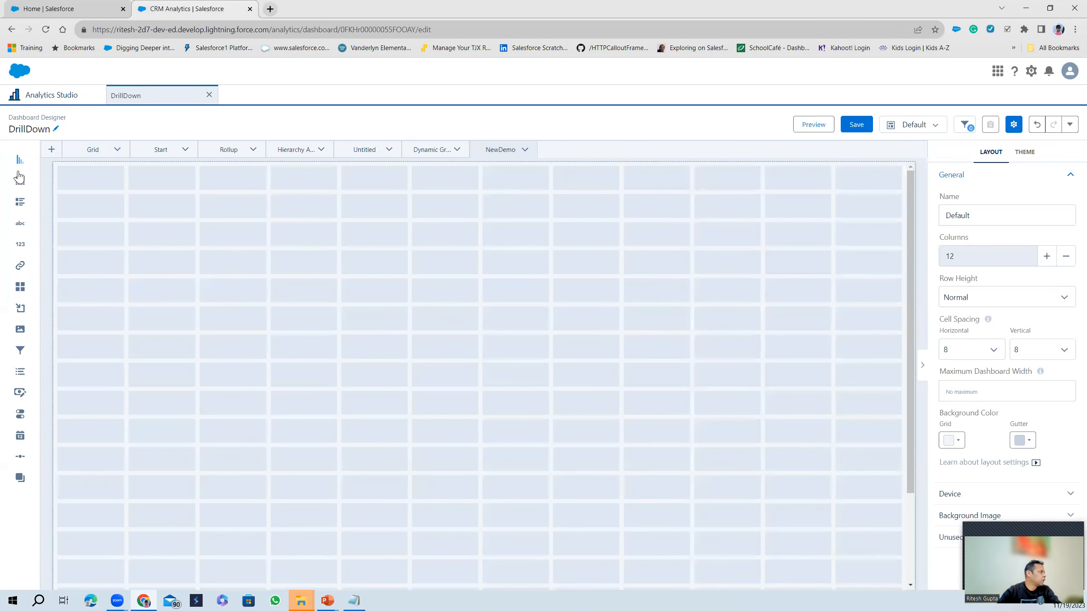
Add a chart widget to the NewDemo page and choose V1SalesAmount as its data source.
drag(19, 179, 198, 249)
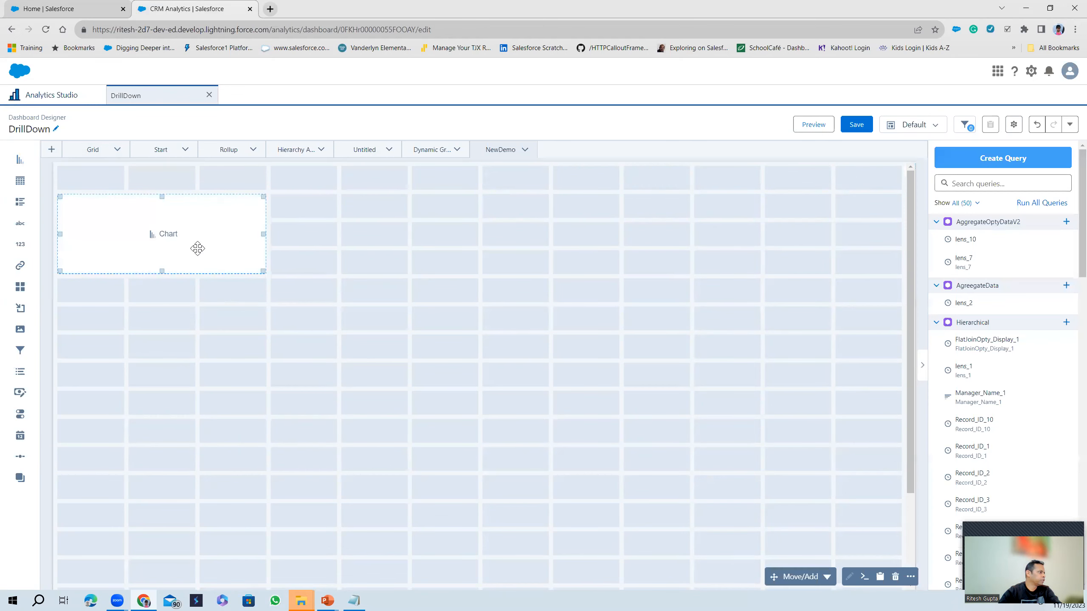
click(166, 236)
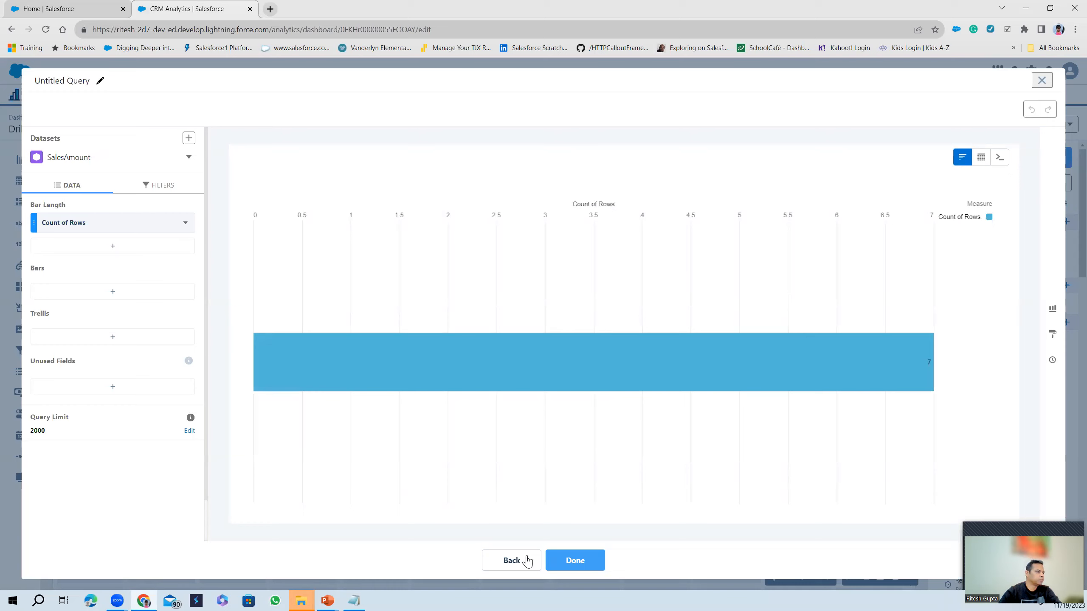
click(512, 563)
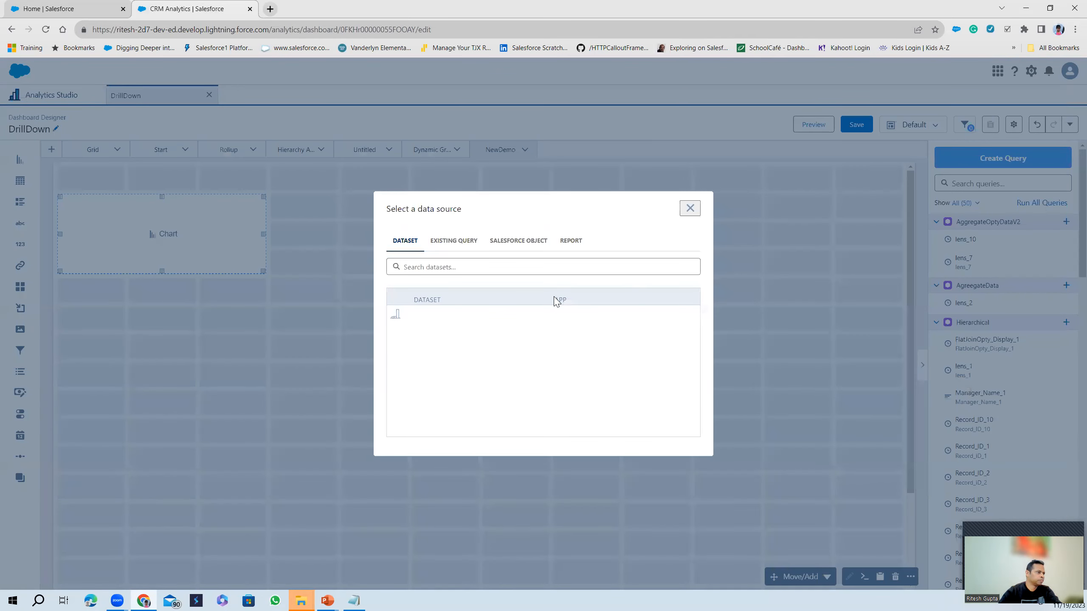
click(437, 317)
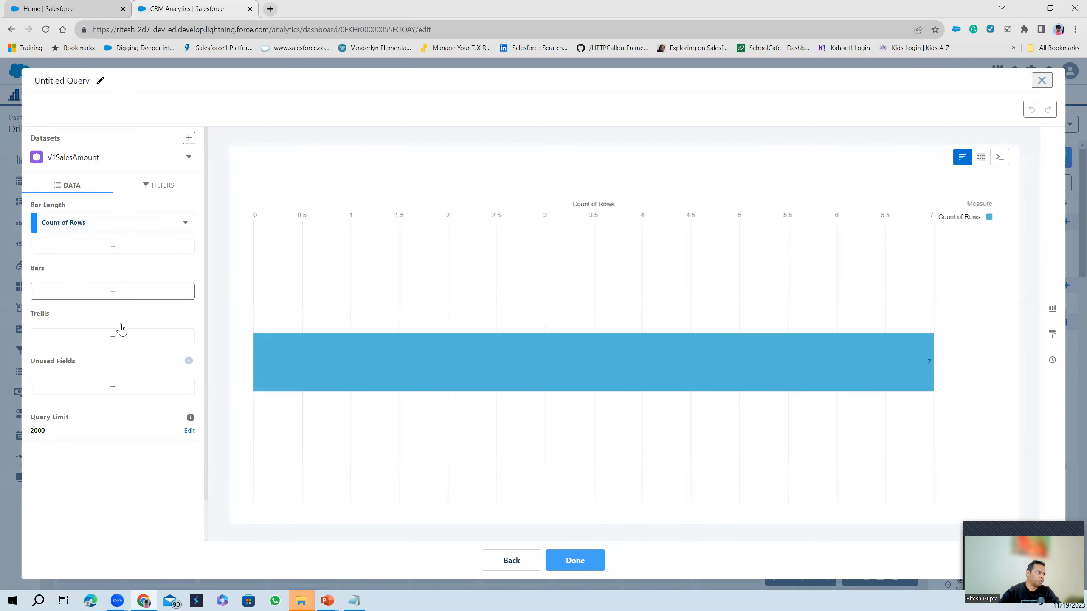
Group the chart's bars by Categorey and by Item.
click(114, 296)
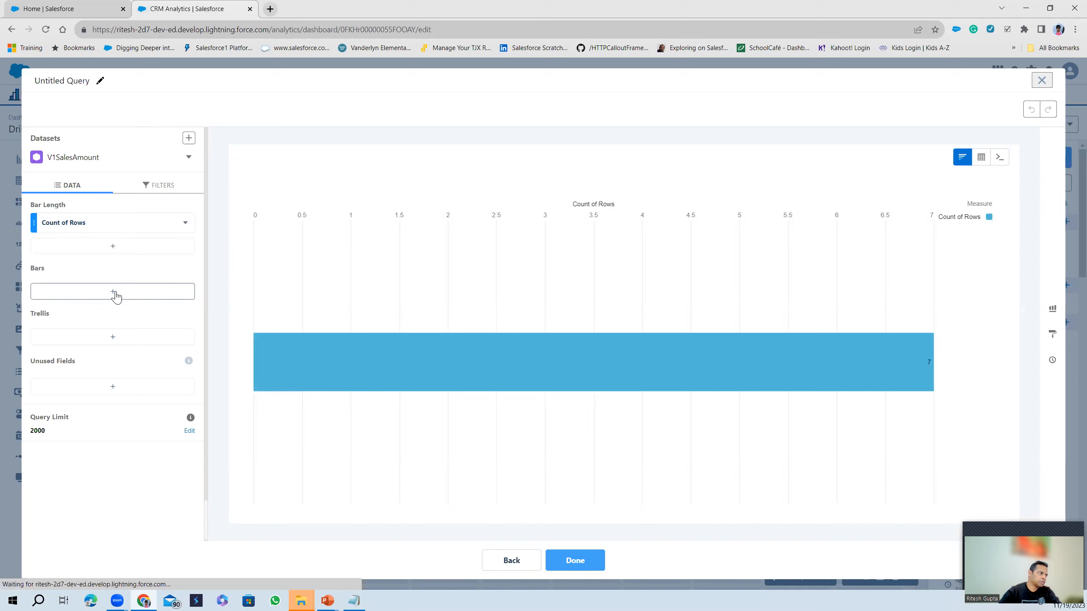
click(240, 343)
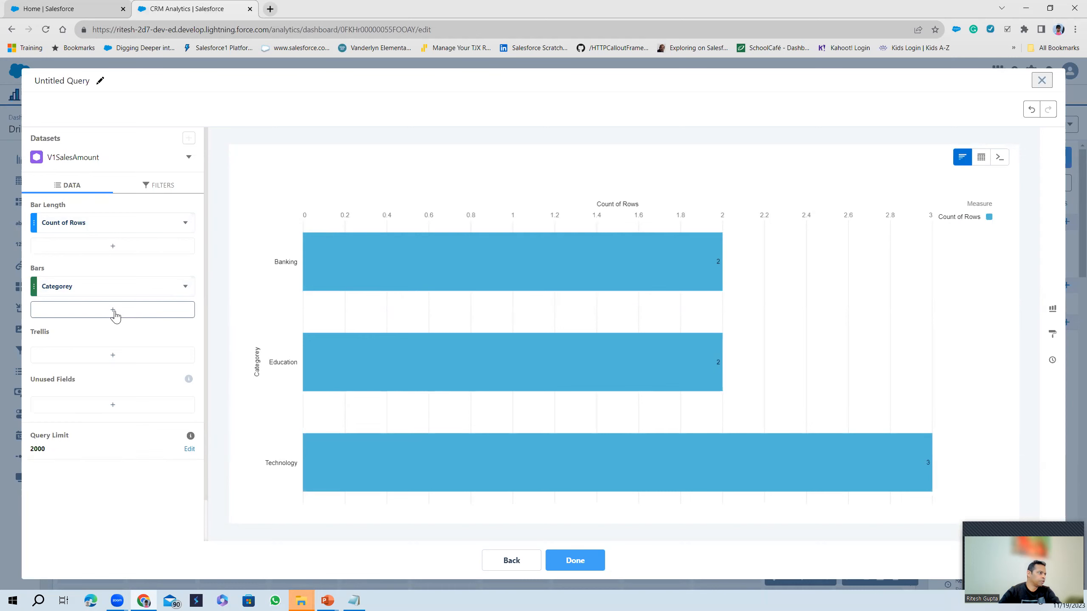
click(113, 312)
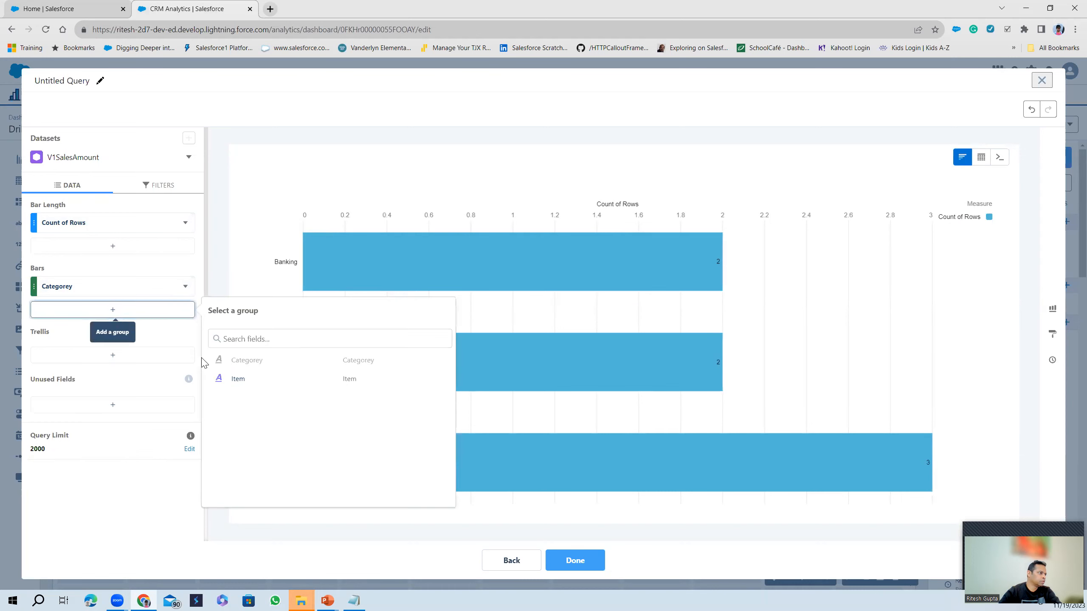
click(237, 381)
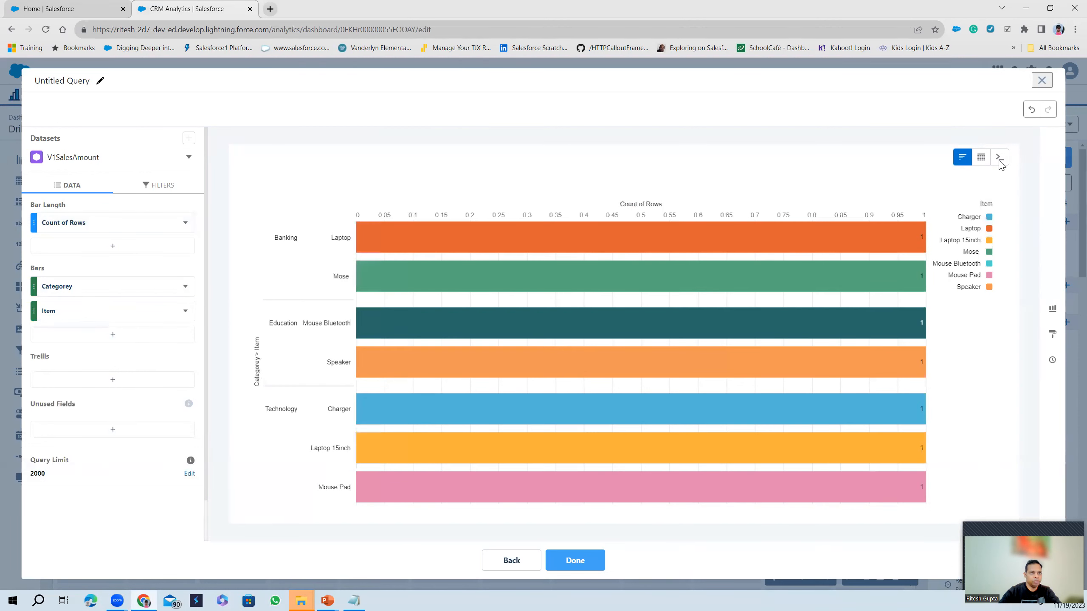
Review the load and group statements in the chart's generated query code, and finish the query to fill the chart widget.
click(998, 165)
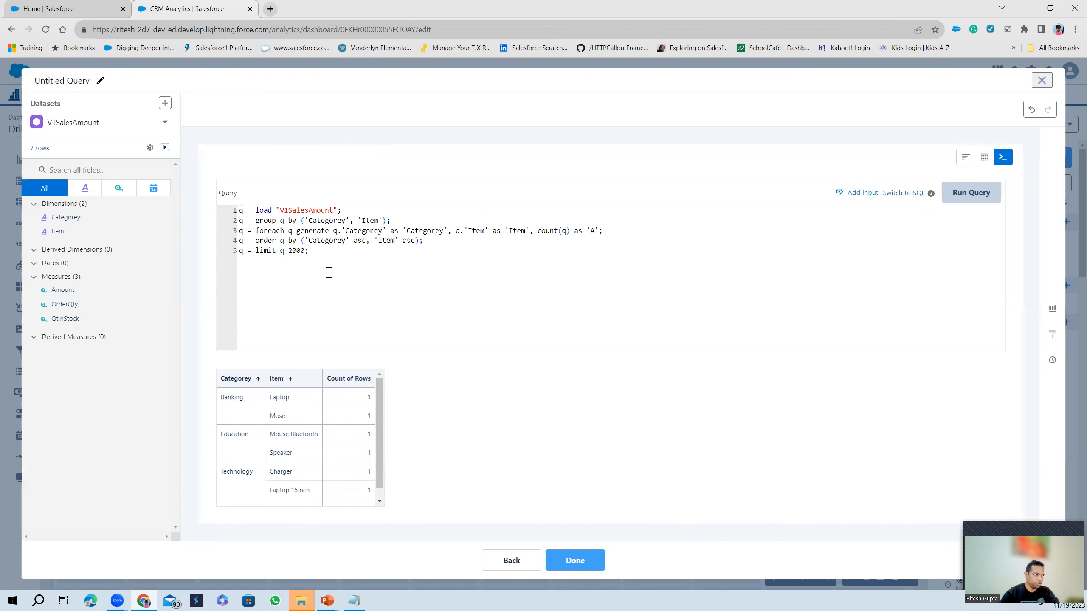
drag(331, 256, 265, 252)
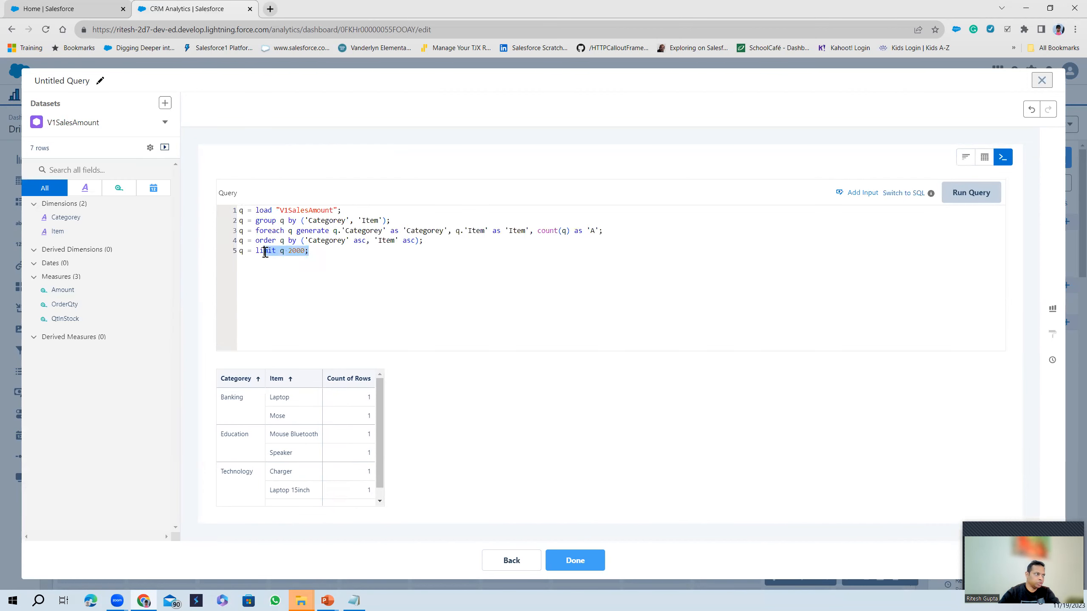
click(406, 220)
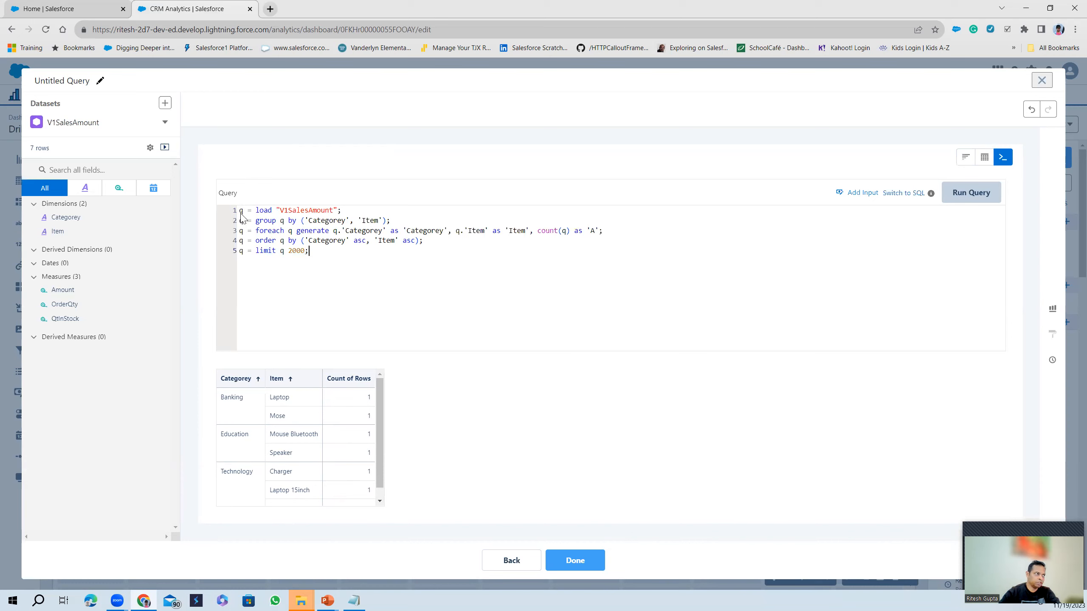
drag(241, 213, 372, 217)
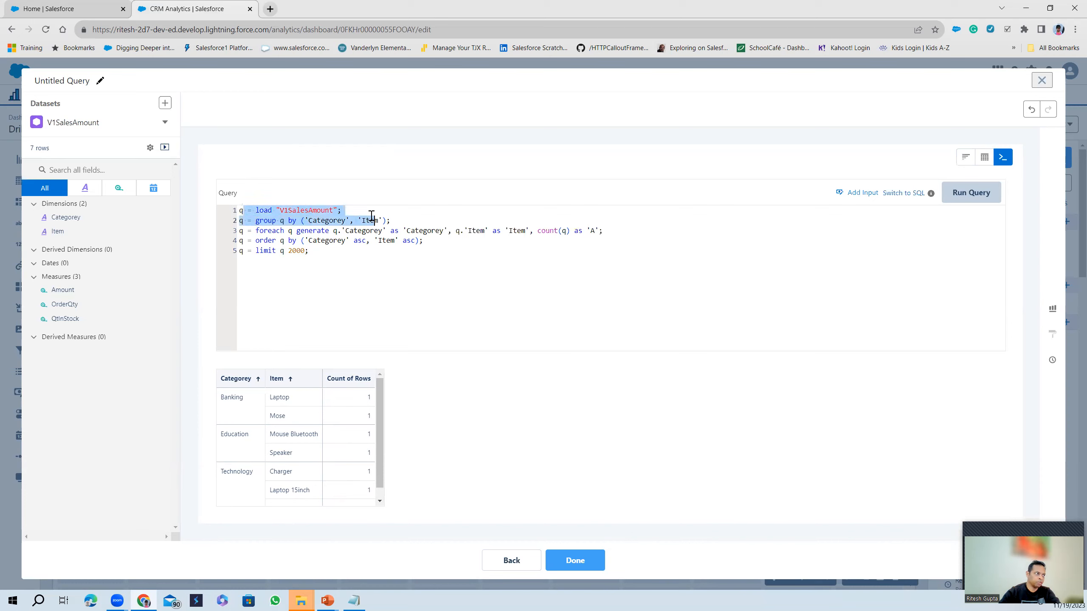
click(386, 213)
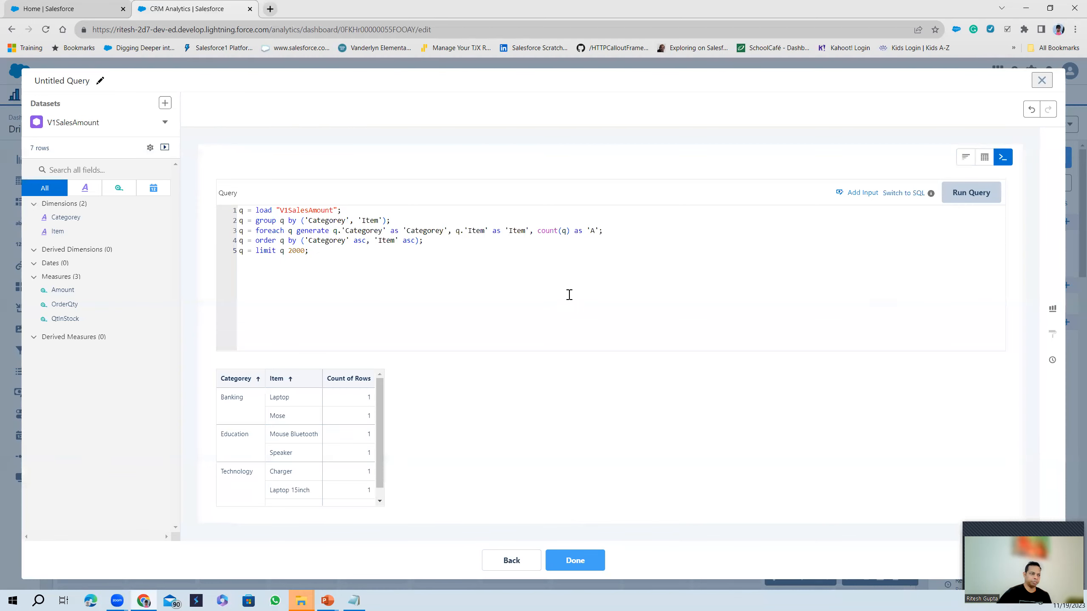
click(577, 565)
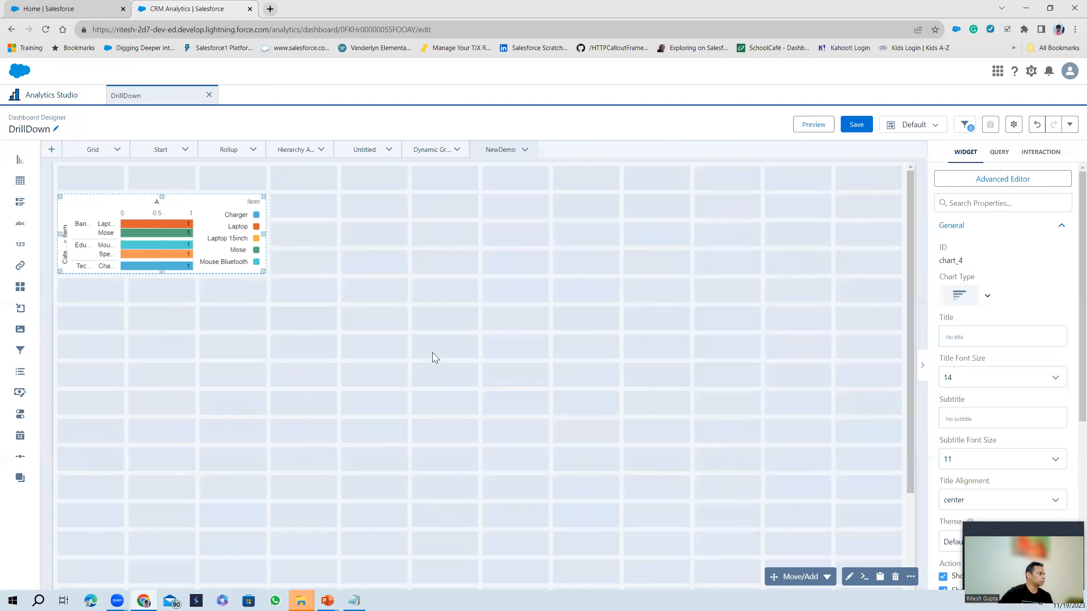
Enlarge the chart widget to five grid columns wide and five rows tall.
click(186, 255)
click(187, 252)
drag(264, 234, 290, 238)
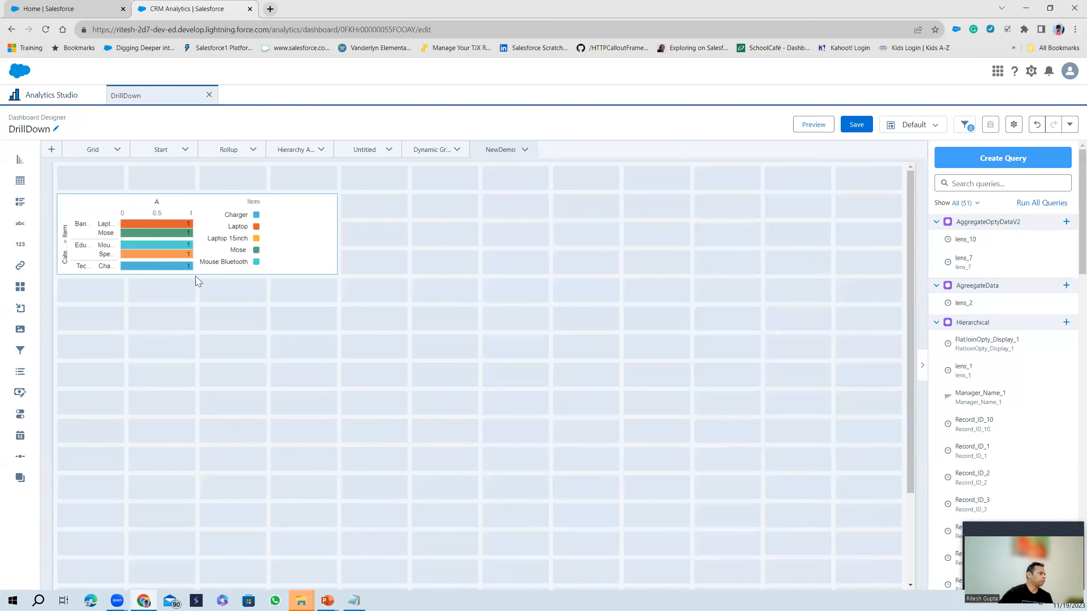
click(229, 255)
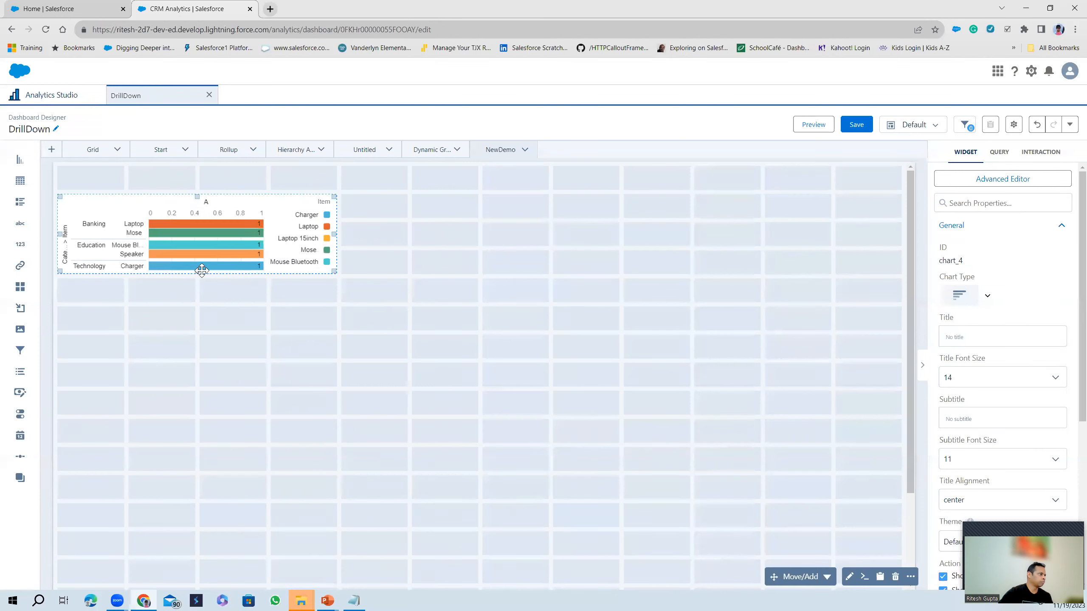
drag(198, 273, 199, 314)
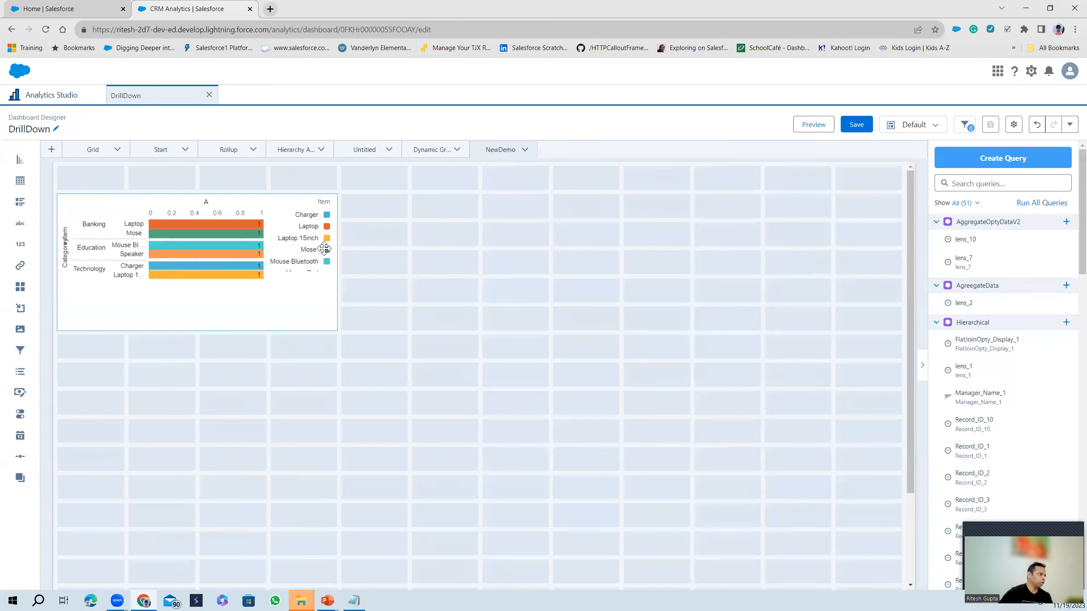
click(336, 259)
drag(333, 262, 378, 269)
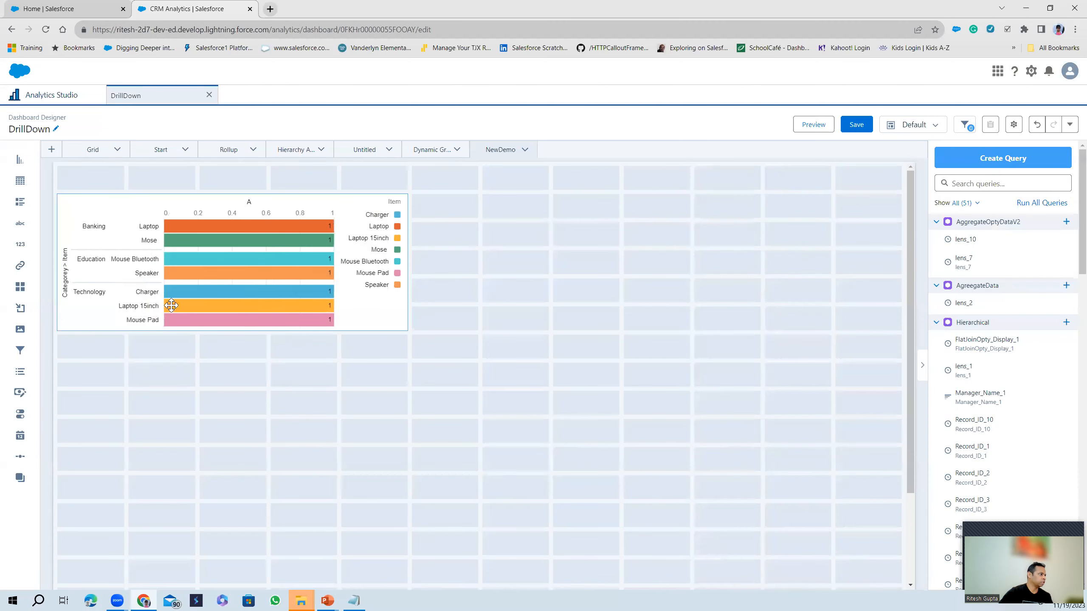
Reopen the chart's query and try the stacked column, Column, Donut and scatter chart types.
double_click(302, 264)
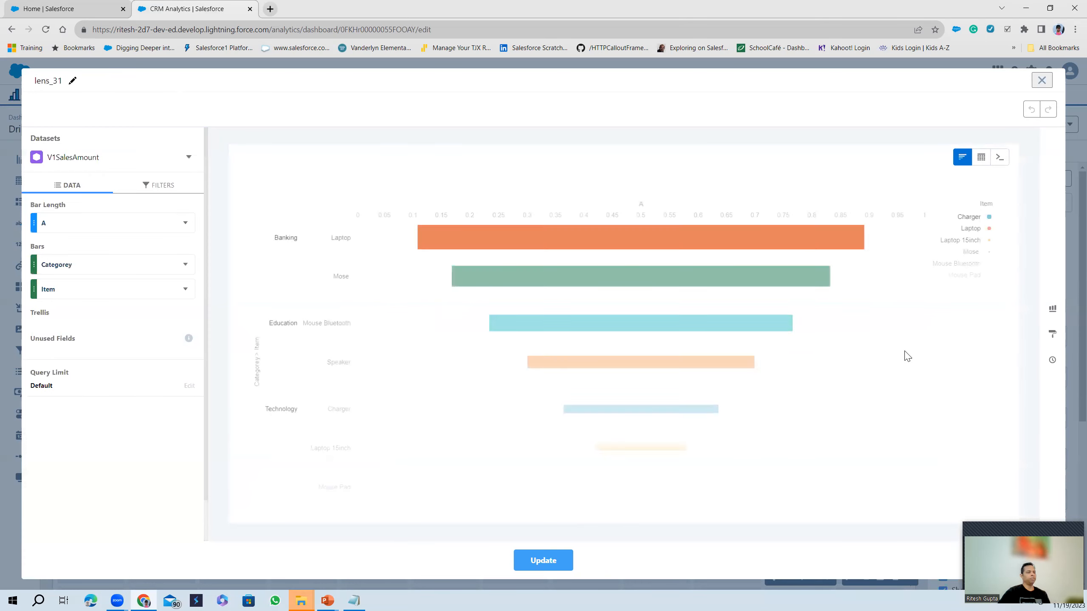
click(1051, 312)
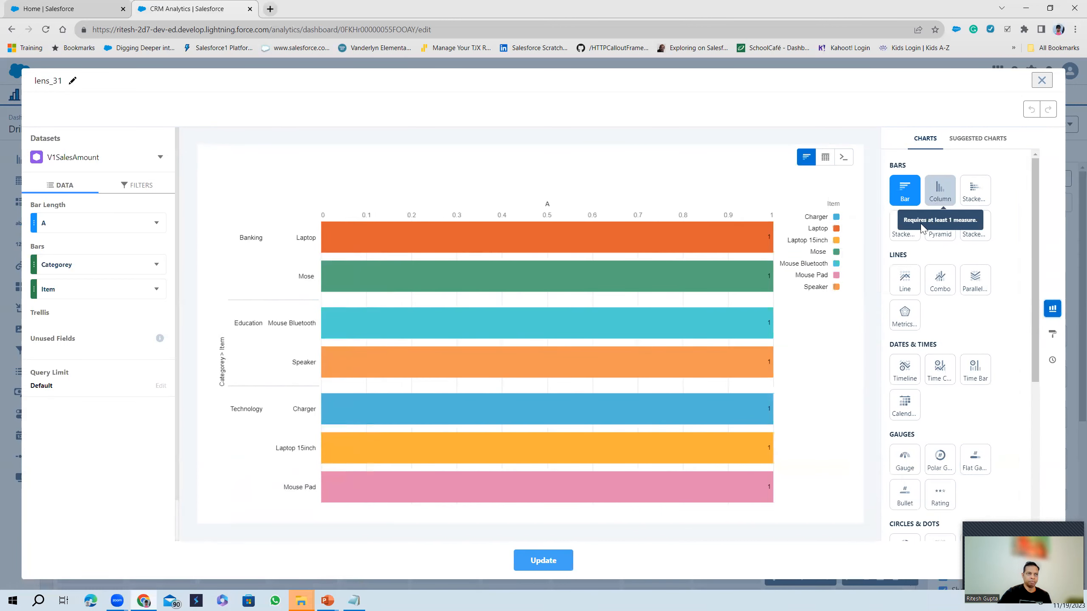
click(907, 232)
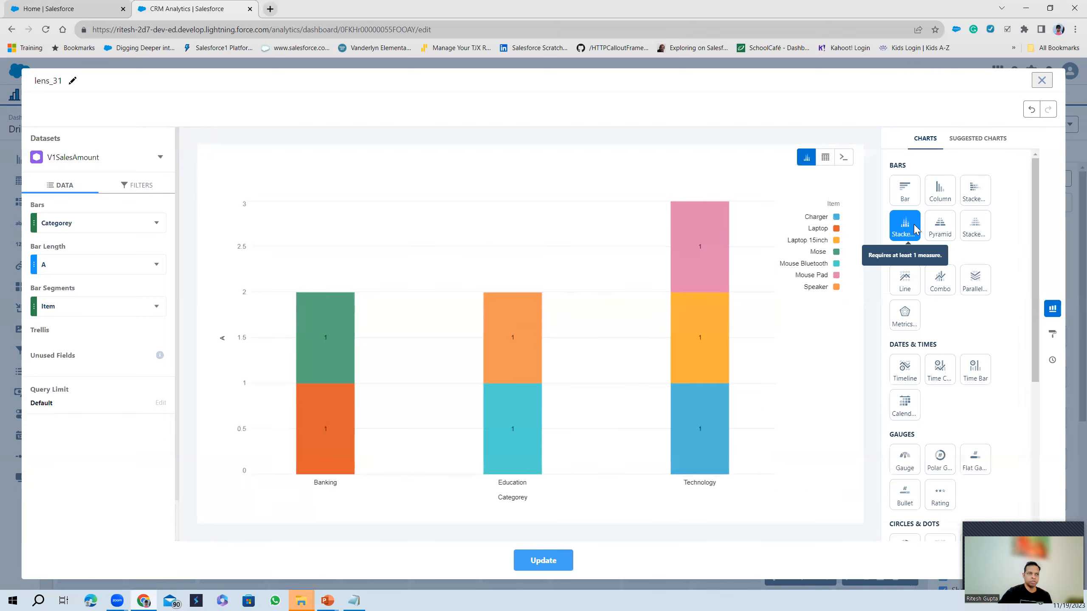
click(940, 190)
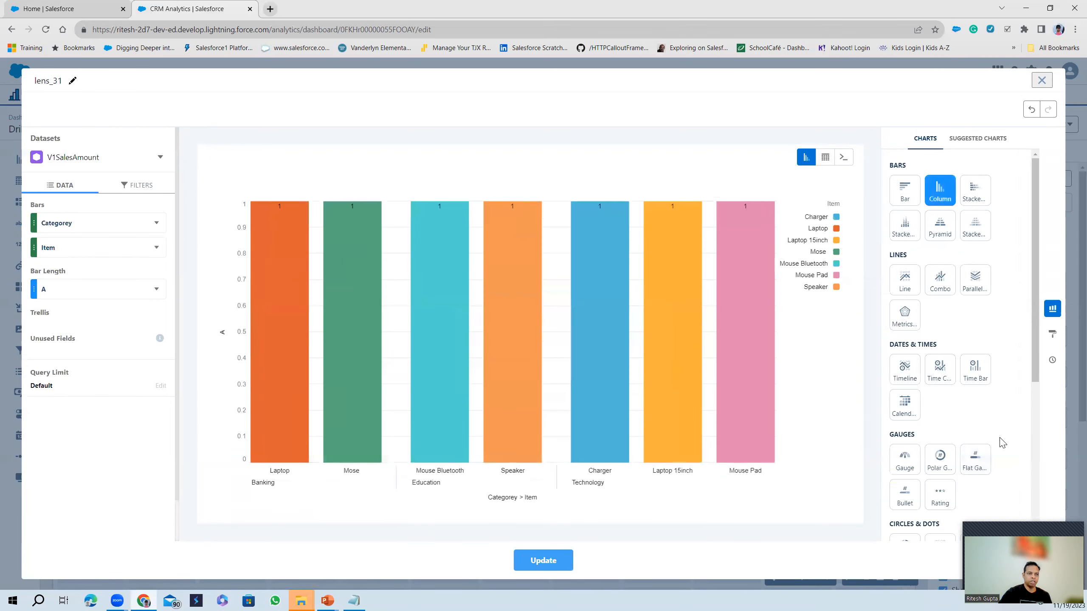
scroll(963, 471, down, 4)
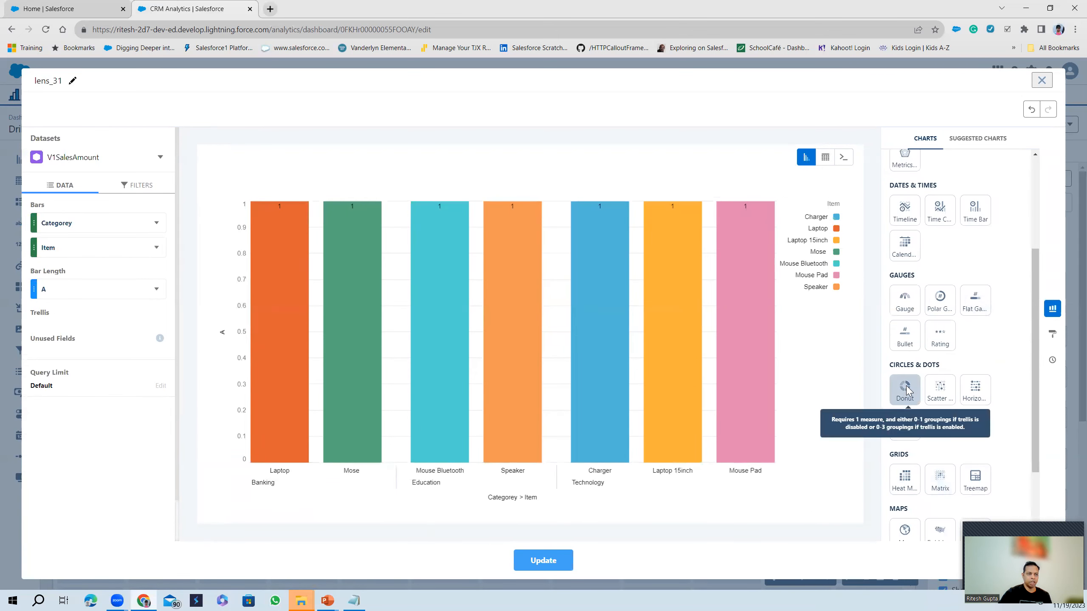
click(910, 387)
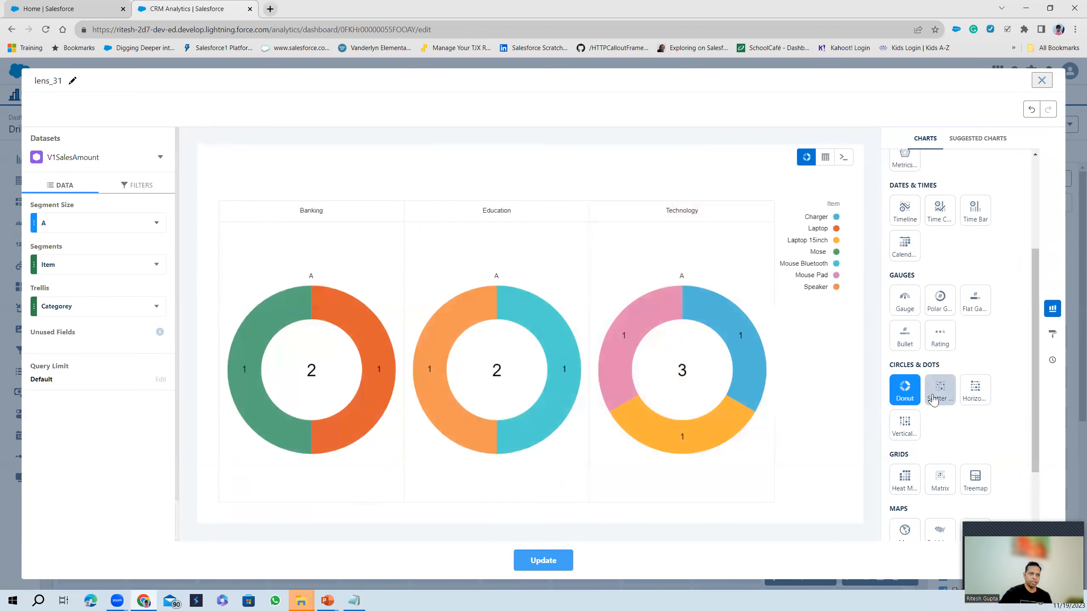
click(935, 401)
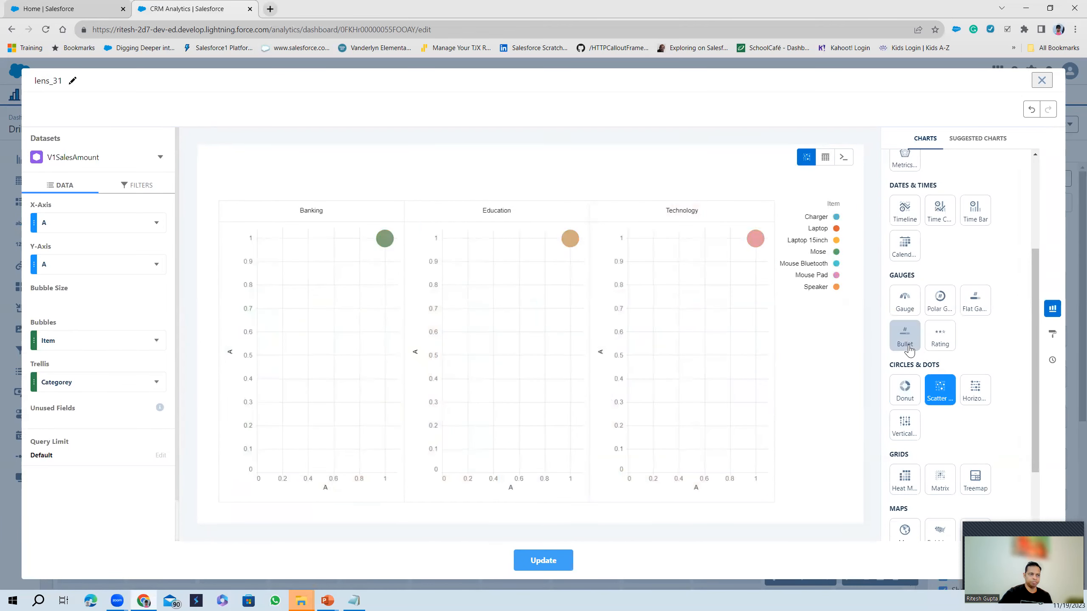
Change the chart type to Bullet and back to Bar, with Categorey and Item as trellis groupings.
click(905, 339)
scroll(980, 282, up, 3)
click(905, 190)
Look through the chart type gallery from Bars to Pipelines, and update the widget with the Bar chart.
scroll(993, 413, down, 5)
scroll(993, 414, down, 1)
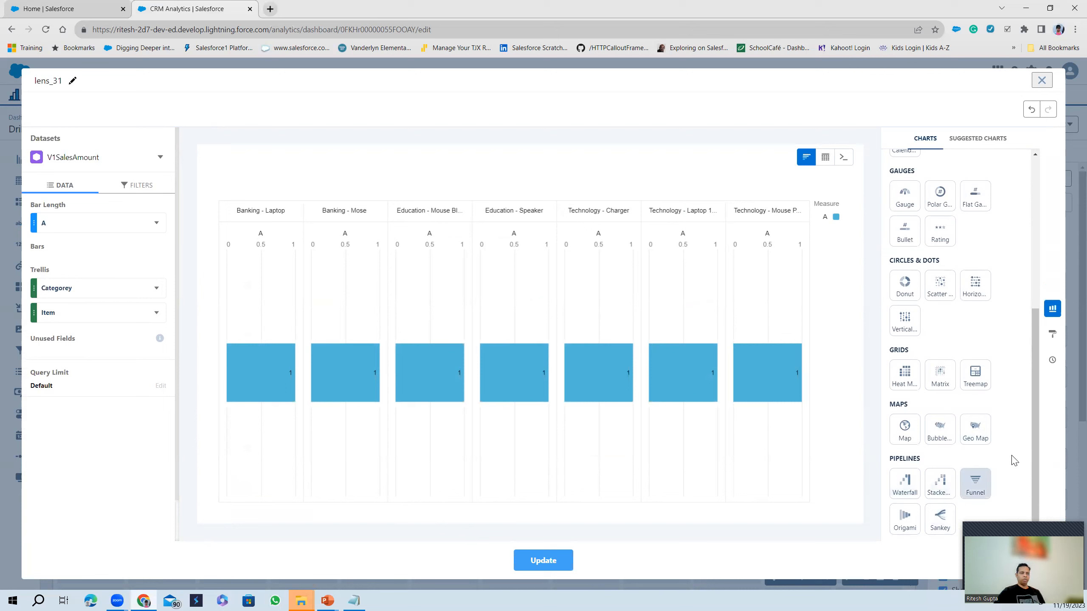
scroll(1010, 417, up, 5)
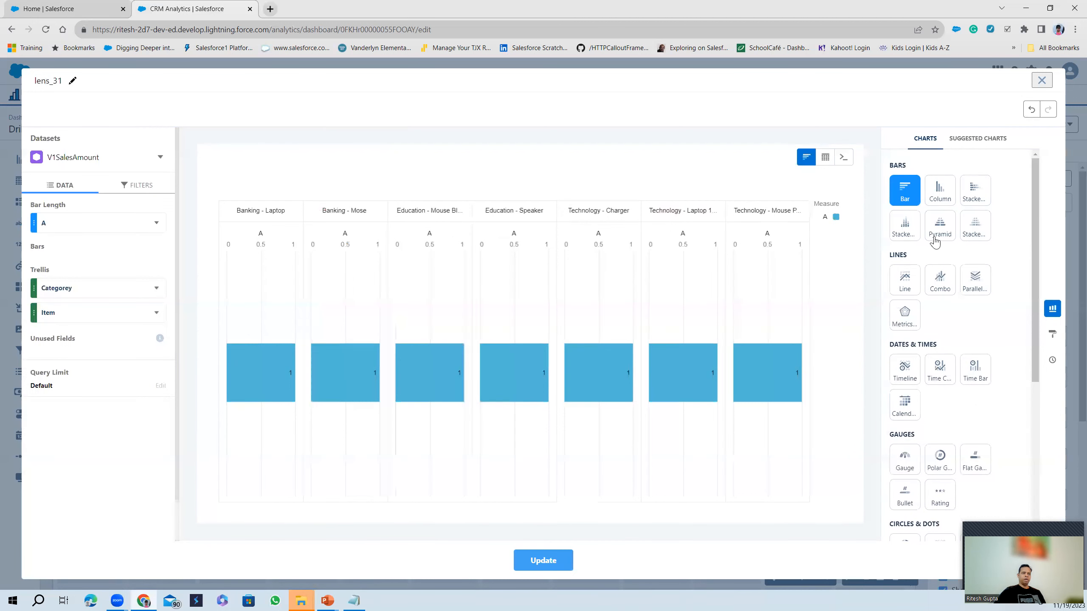
scroll(1016, 365, down, 5)
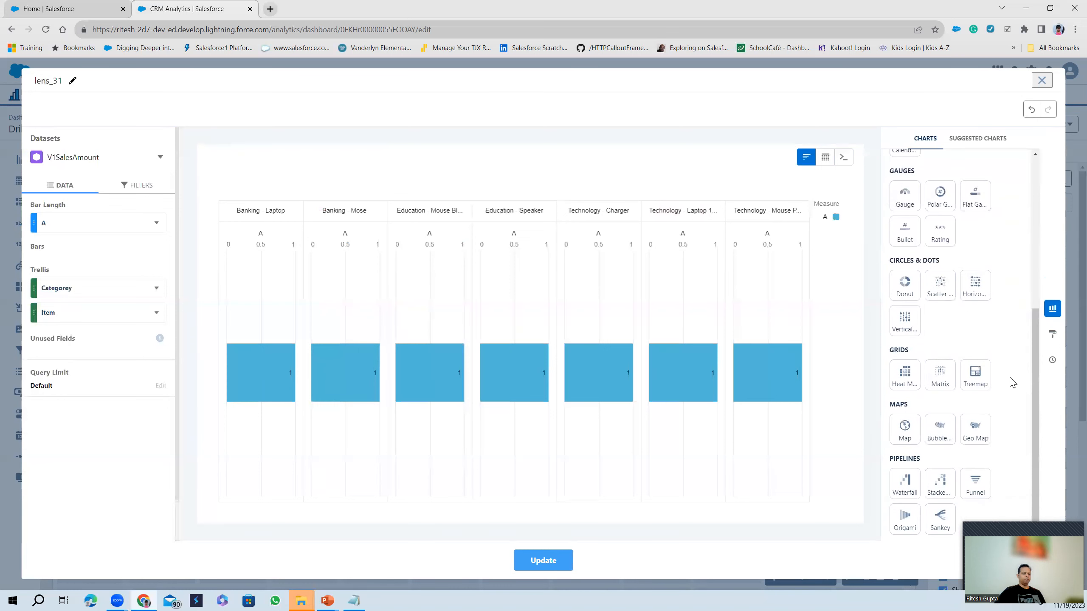
scroll(1013, 371, up, 4)
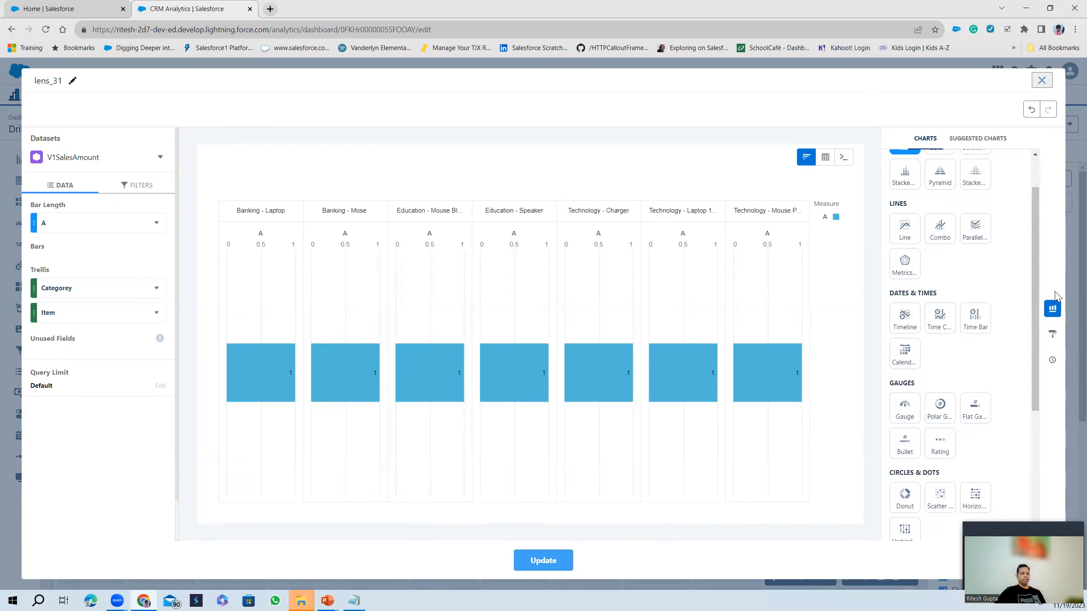
click(1052, 308)
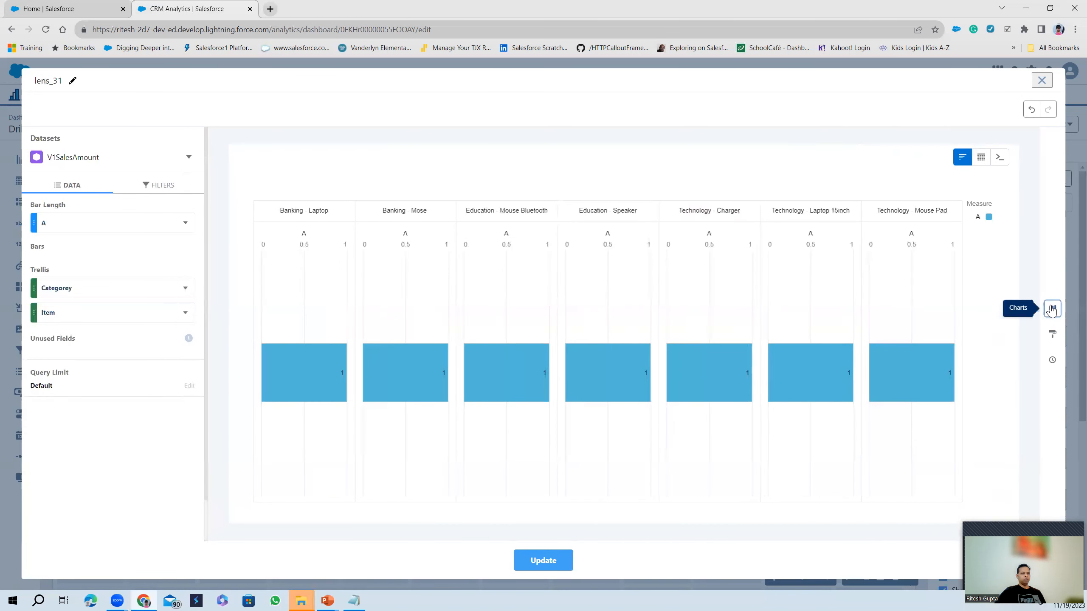
click(1052, 308)
scroll(990, 417, down, 5)
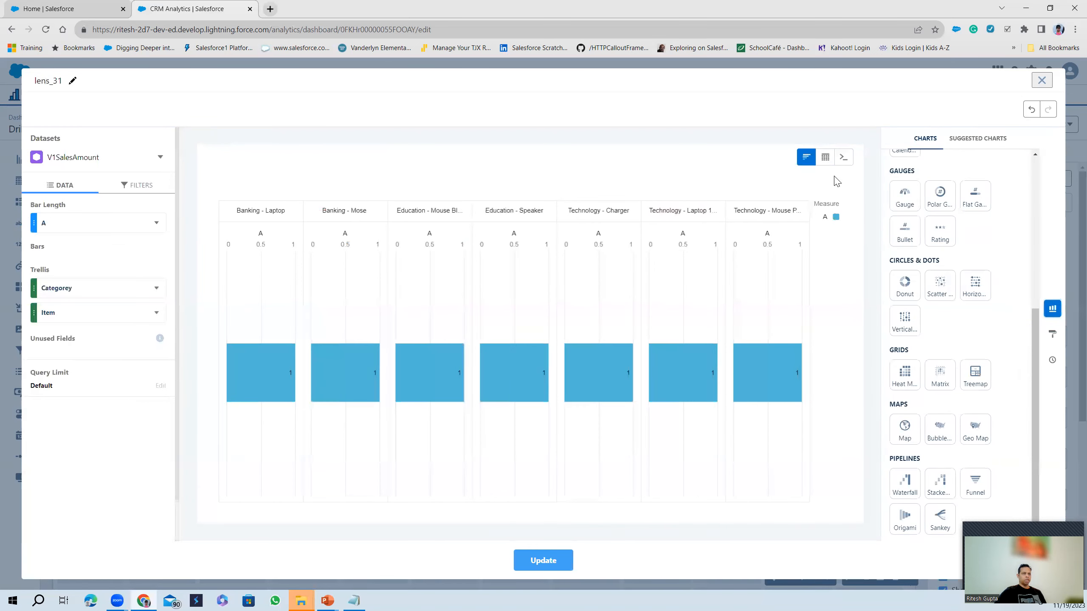
click(557, 566)
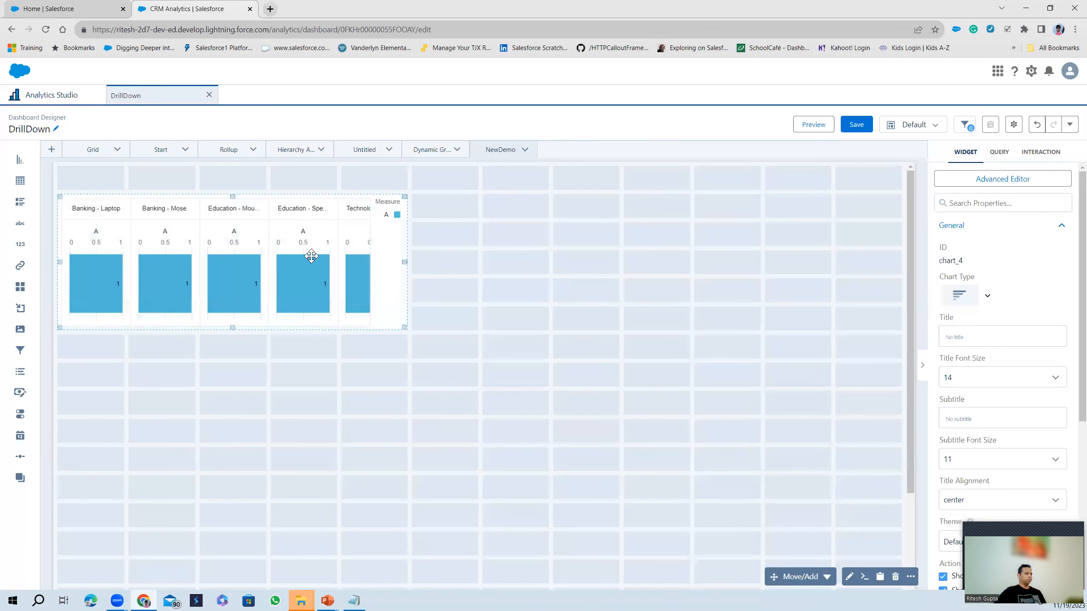
Reopen the chart's query and examine its General, Bar Chart, Y-Axis, X-Axis and Legend formatting properties.
double_click(311, 256)
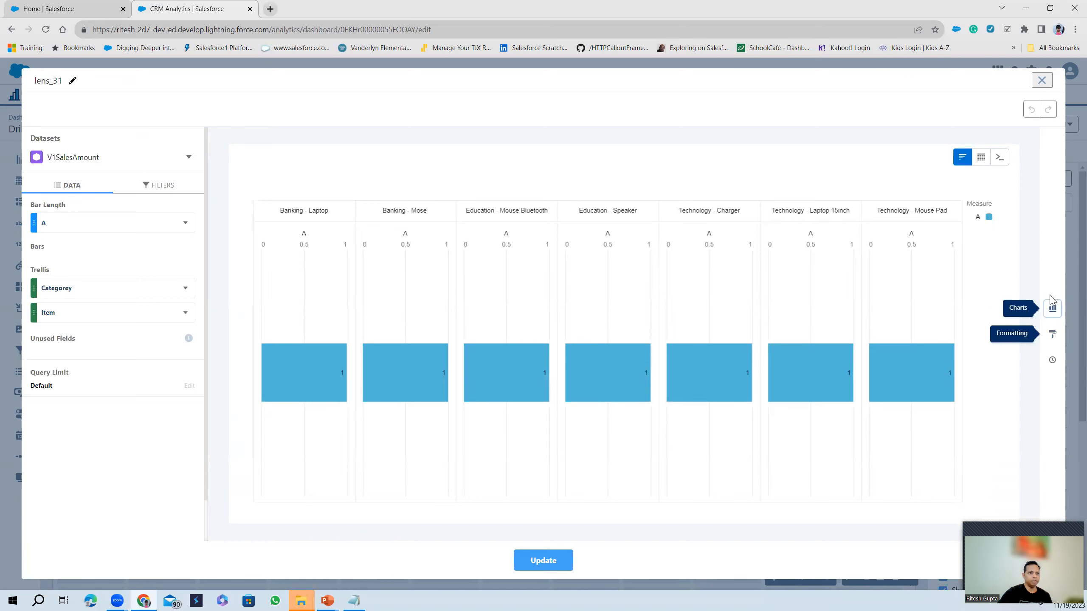
click(1053, 309)
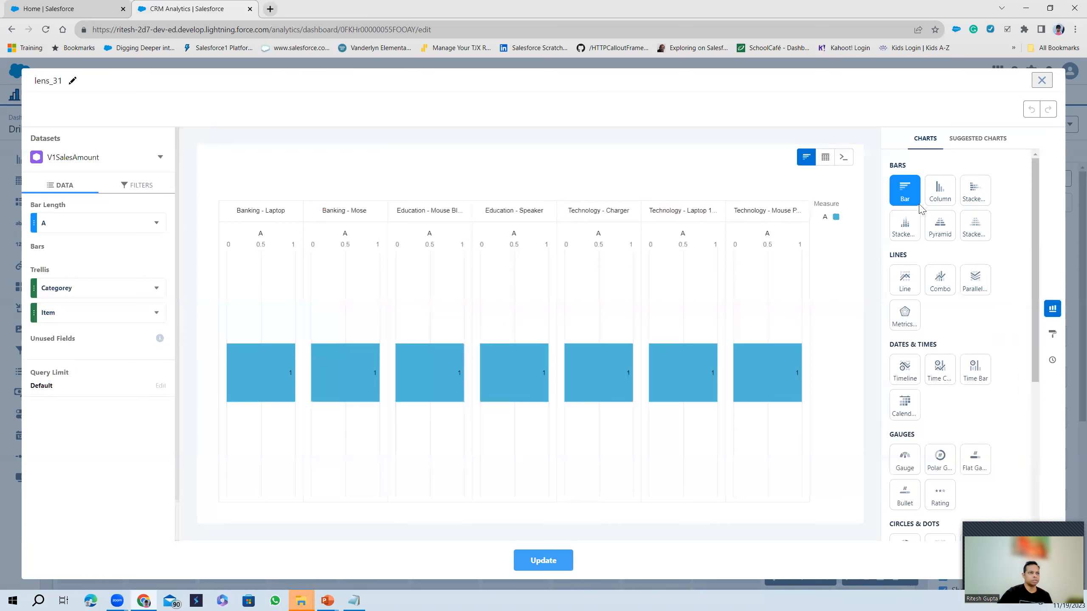
click(1053, 335)
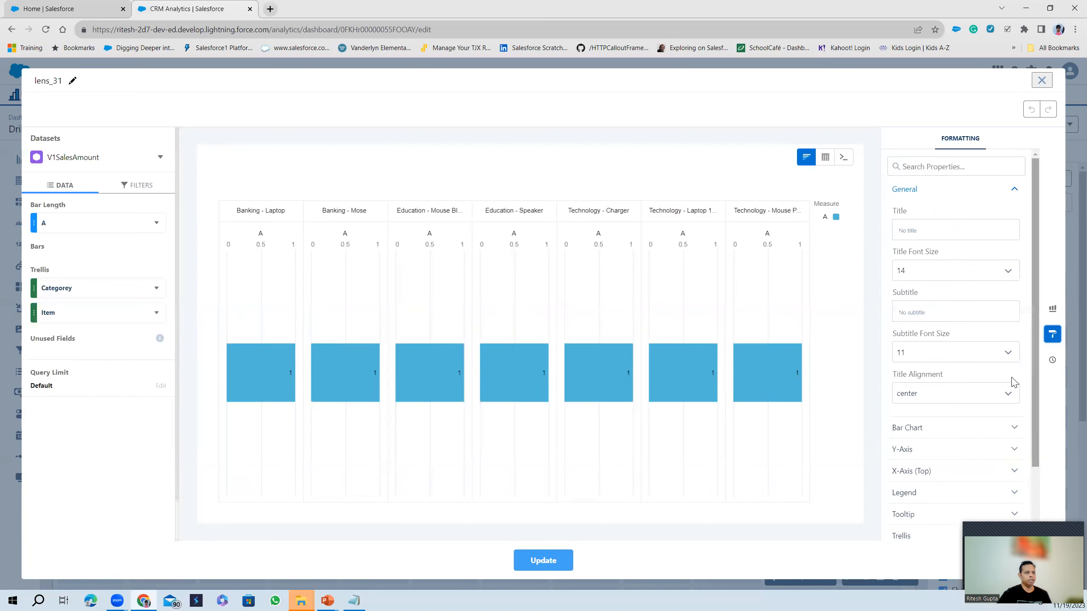
scroll(1017, 383, down, 2)
click(924, 346)
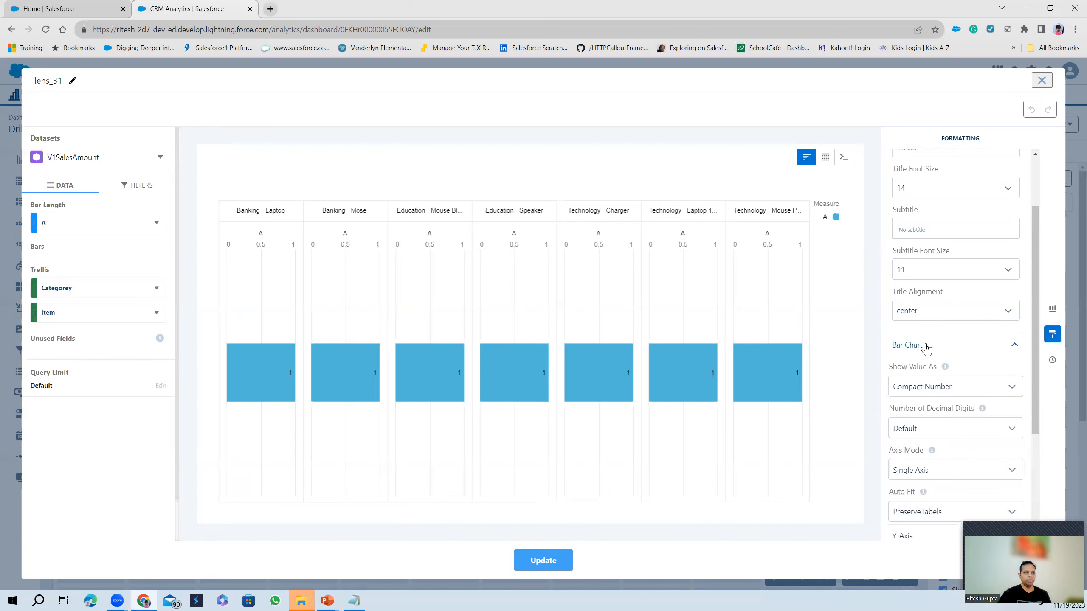
scroll(953, 400, down, 3)
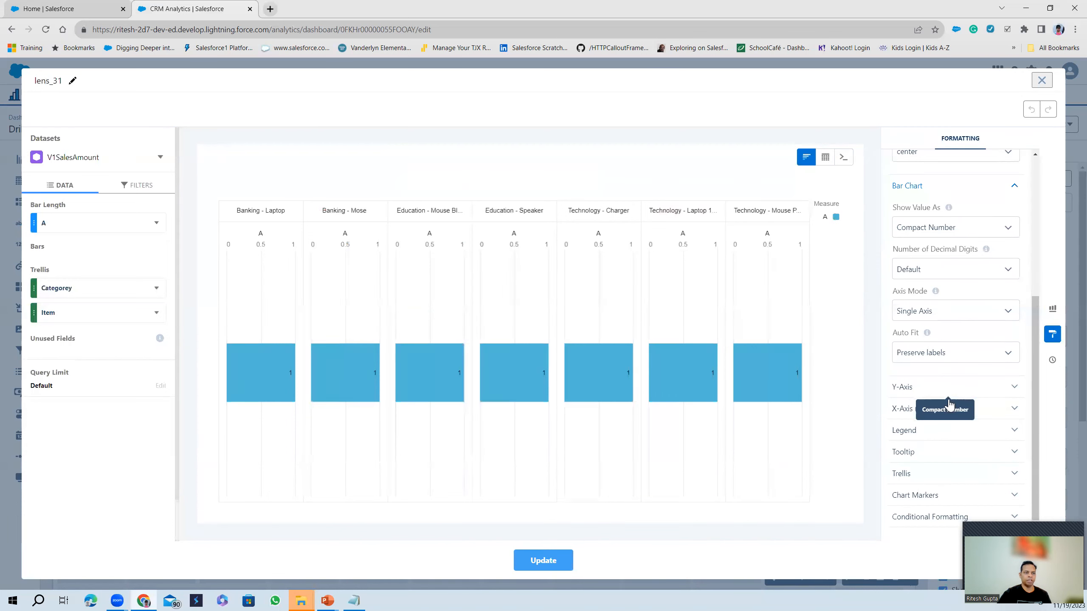
click(927, 389)
scroll(928, 392, down, 5)
click(927, 426)
scroll(926, 424, down, 1)
scroll(926, 417, down, 3)
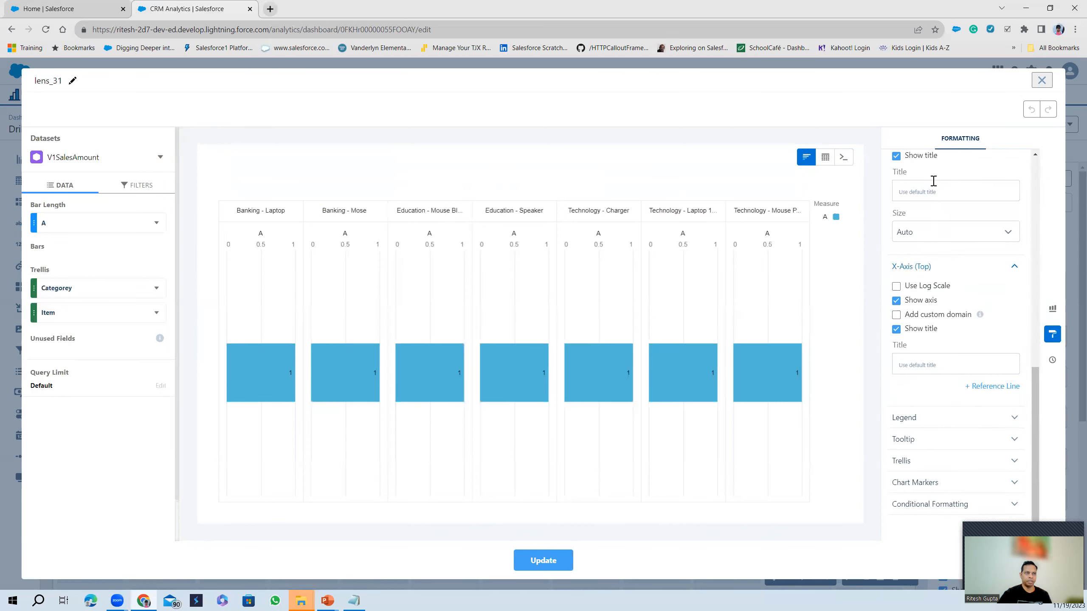
click(920, 418)
scroll(936, 455, down, 3)
Apply conditional formatting to Measures in the Bar chart and update the widget.
click(920, 498)
scroll(979, 498, down, 3)
click(961, 454)
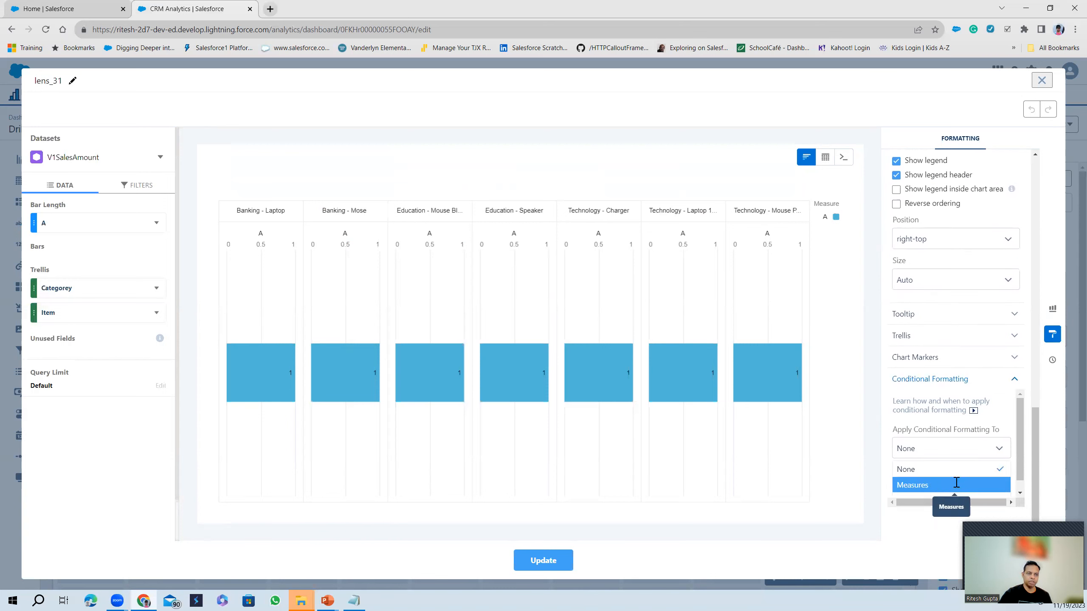
click(926, 486)
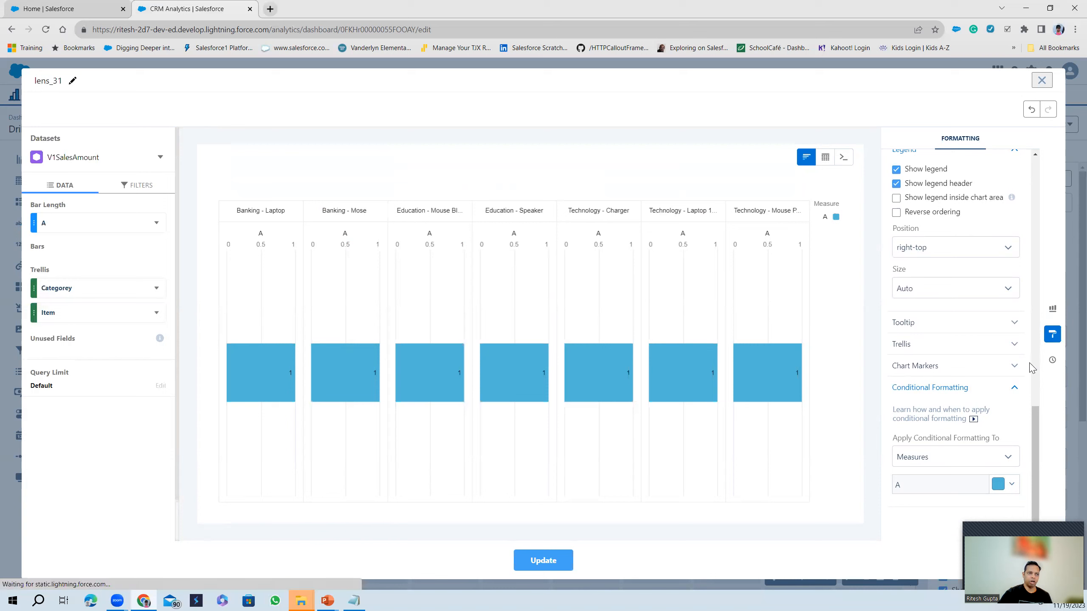
scroll(1031, 368, up, 8)
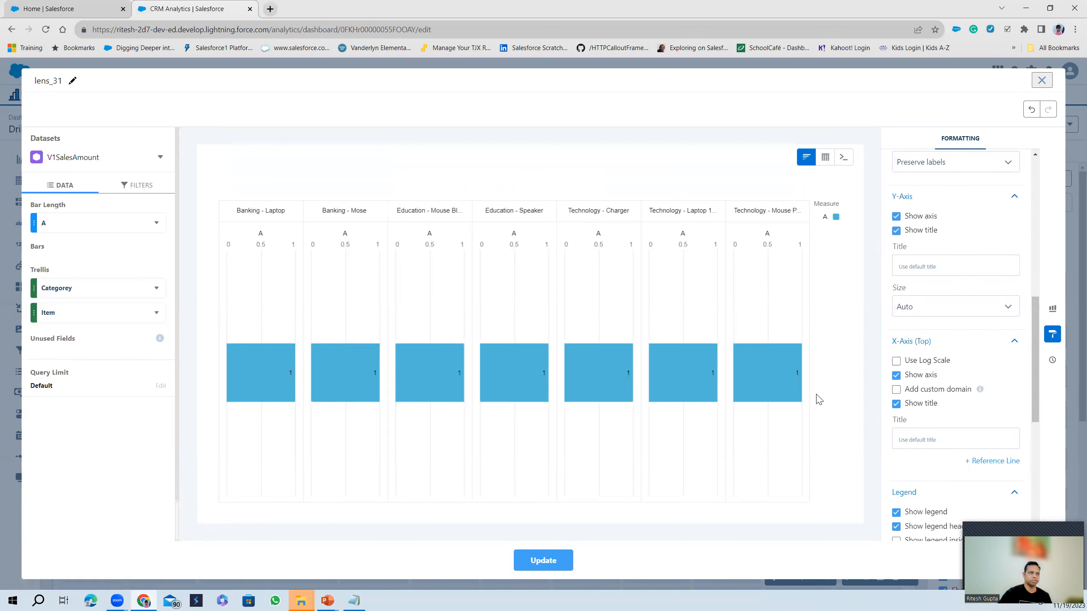
click(1052, 309)
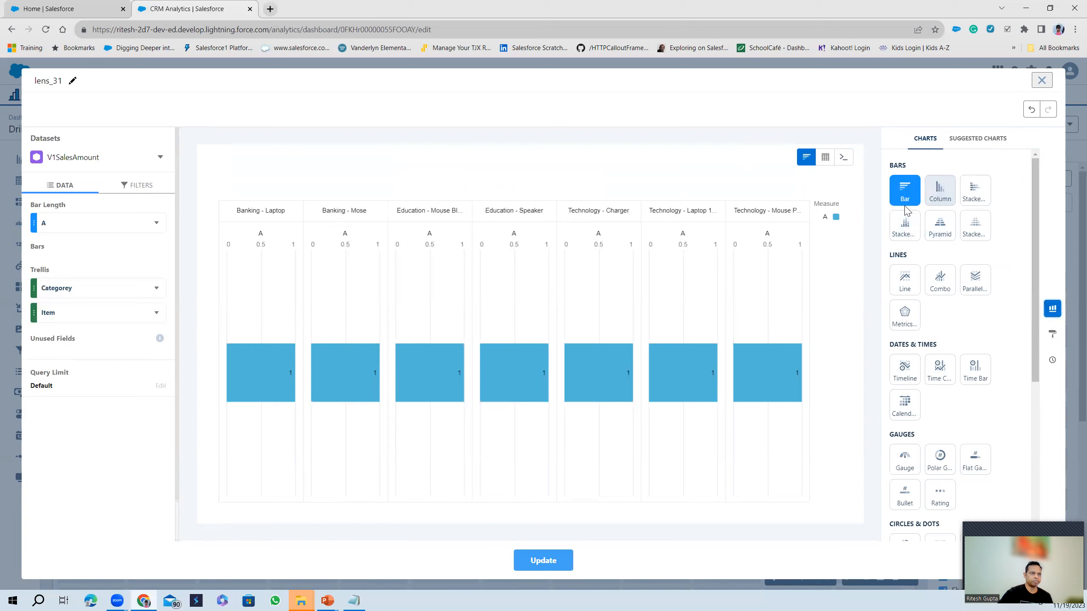
click(543, 561)
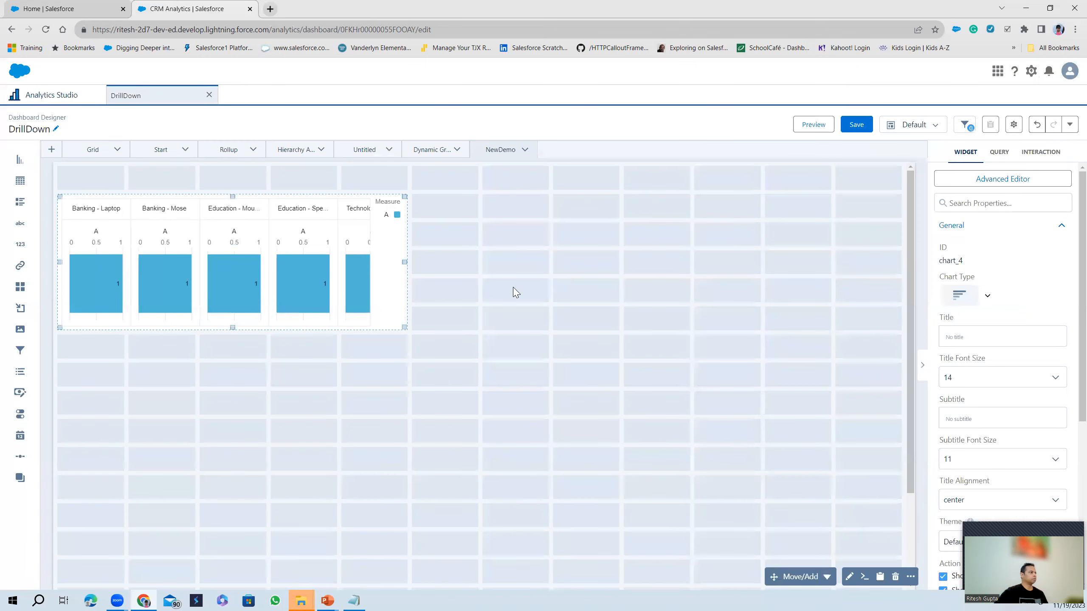
Reopen the chart's query, change the chart type to Column, and update the widget.
double_click(252, 282)
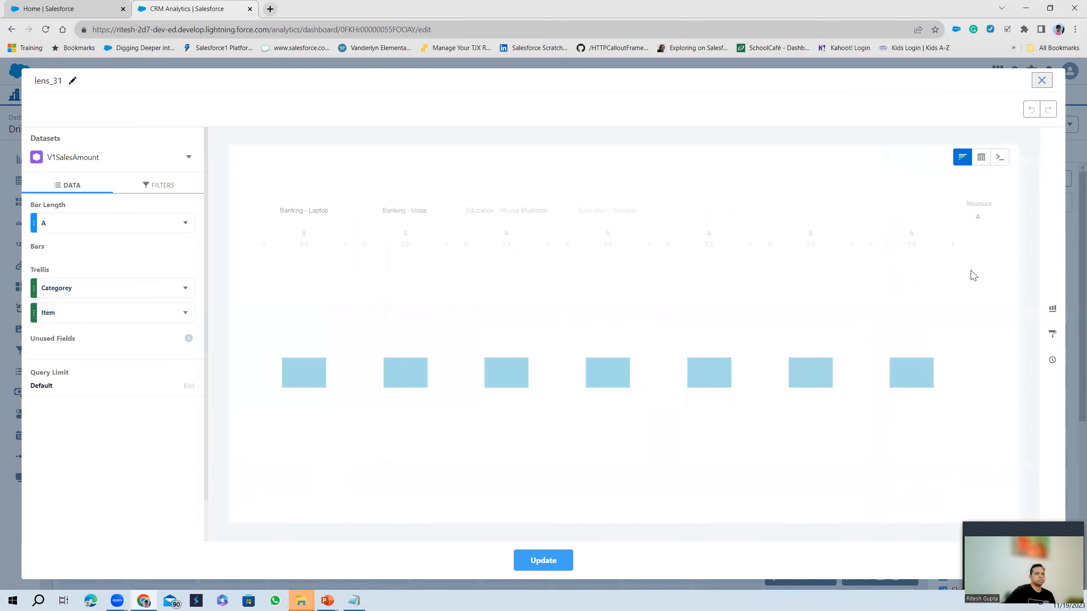
click(1052, 312)
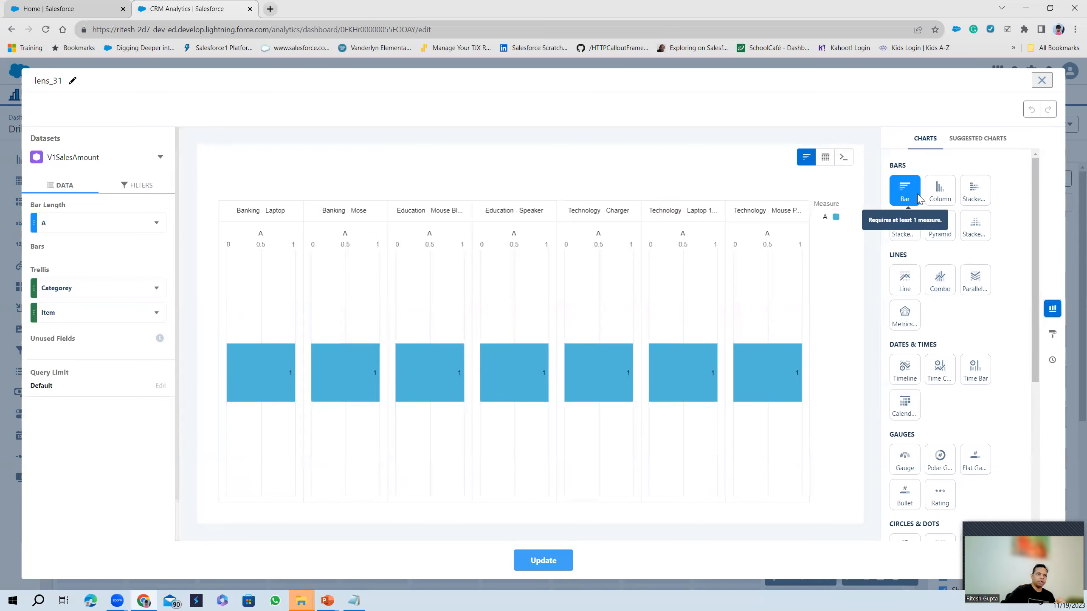
click(940, 193)
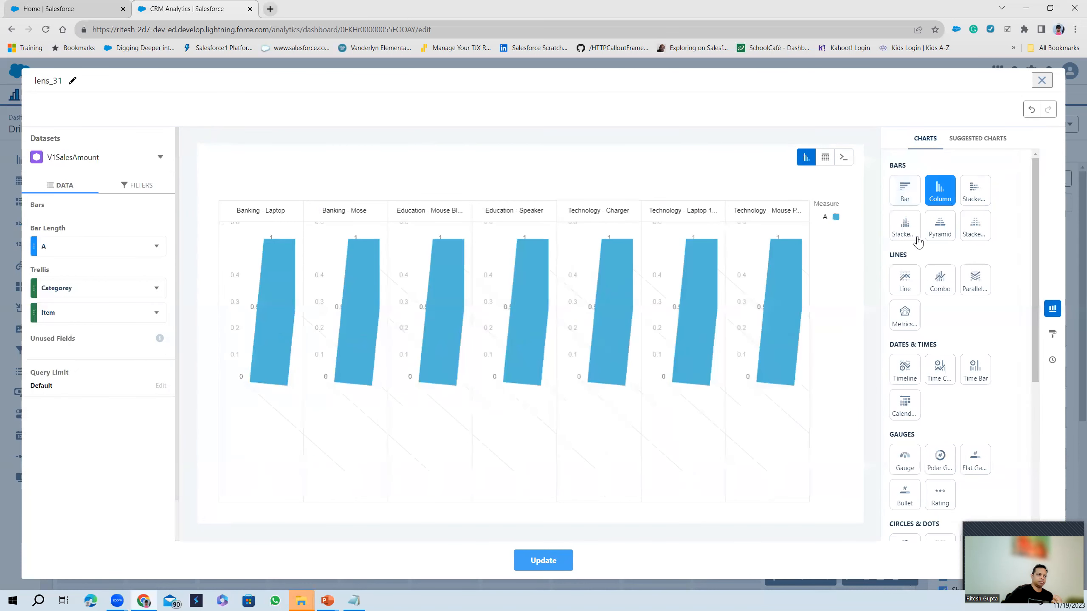
click(156, 313)
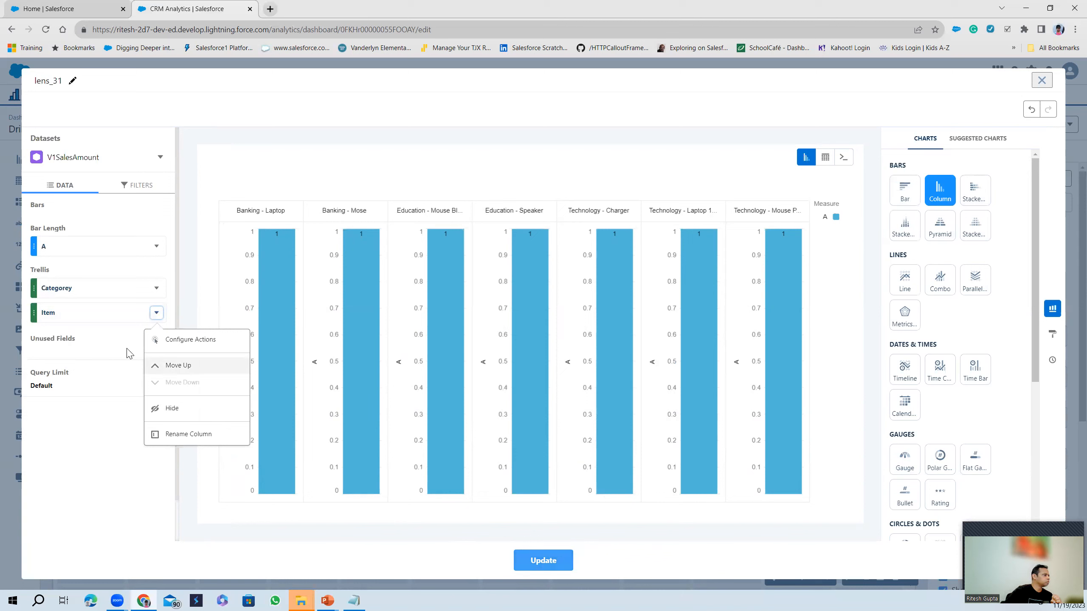
click(91, 307)
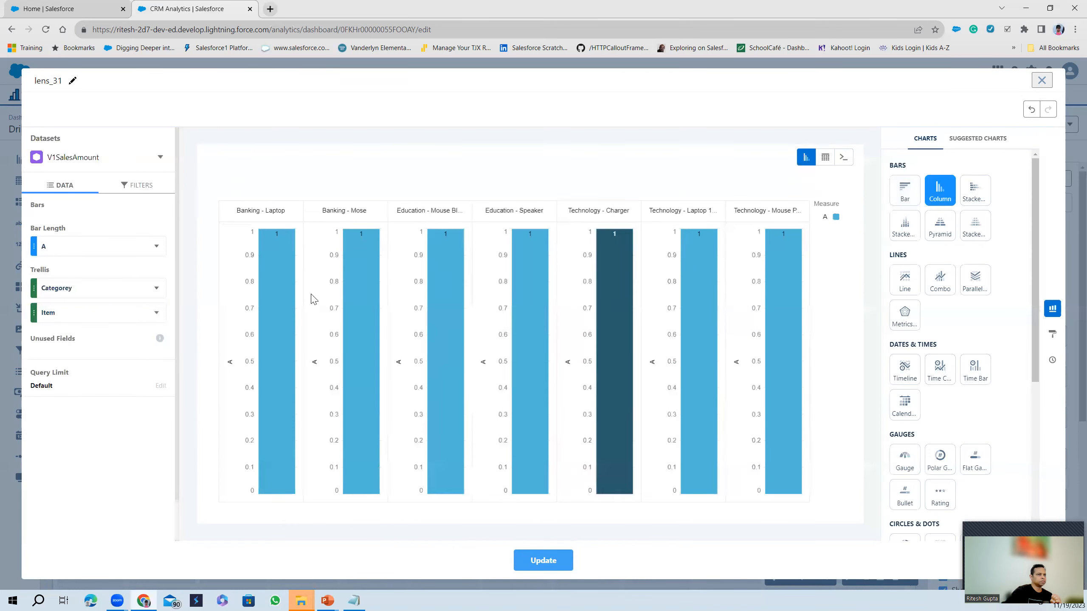
click(550, 564)
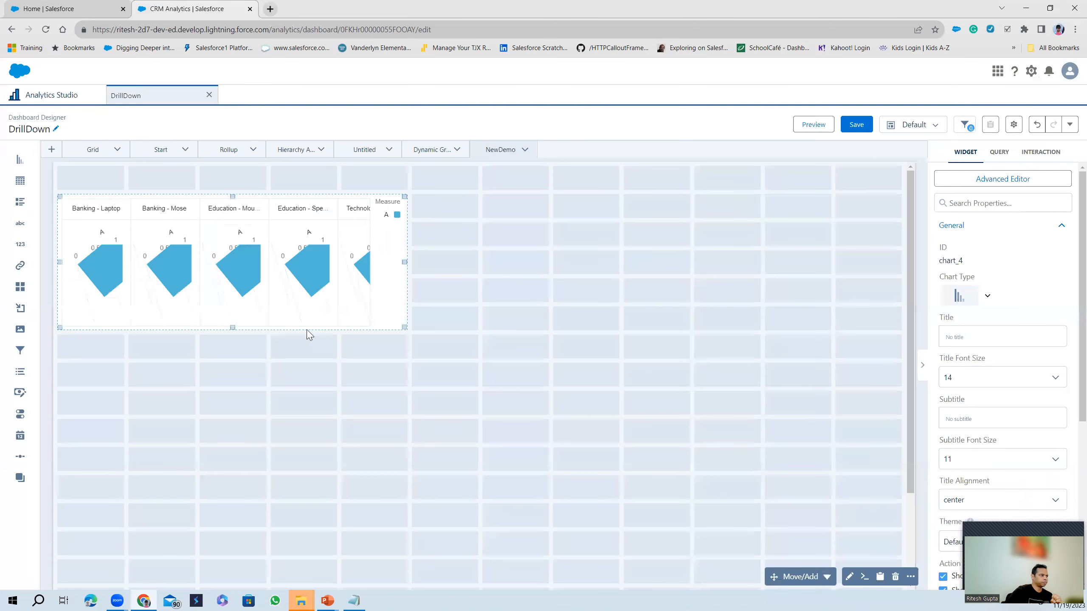
Replace the chart widget with a new V1SalesAmount bar chart showing Count of Rows by Categorey.
key(Delete)
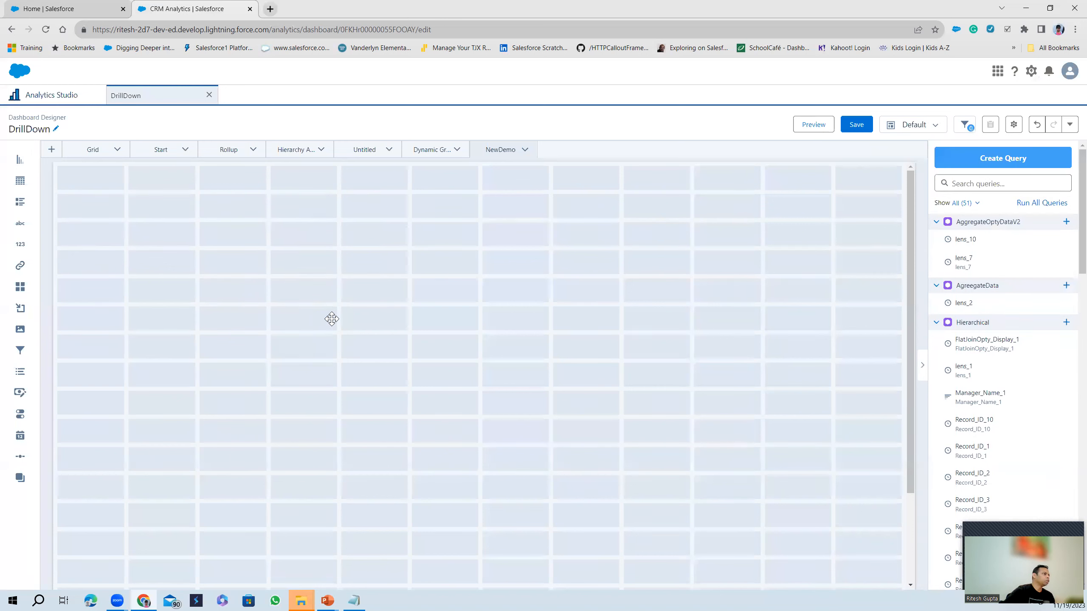
drag(18, 161, 120, 229)
click(180, 241)
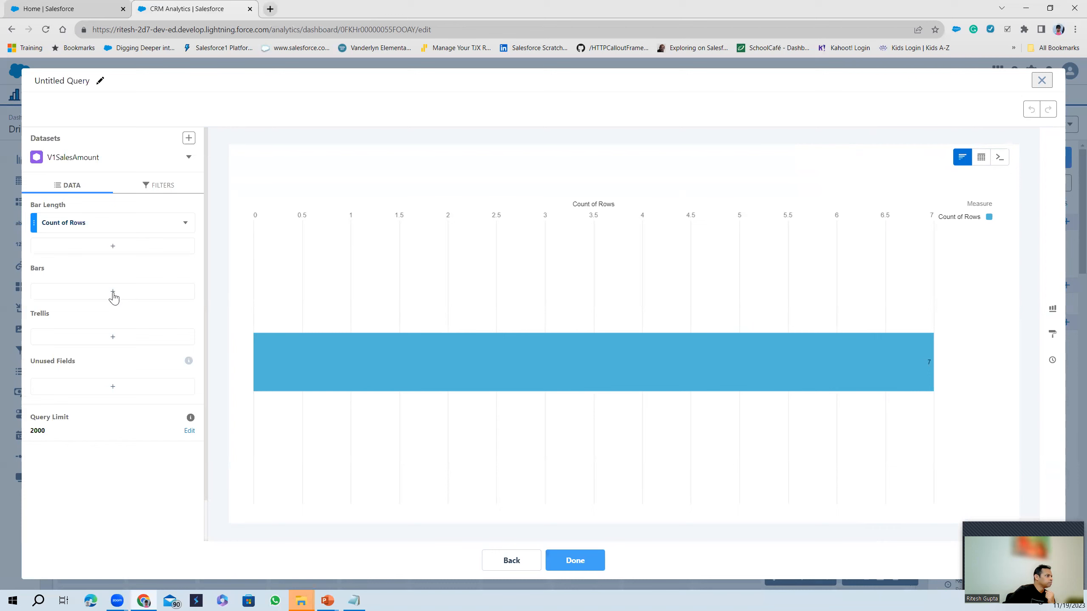
click(113, 293)
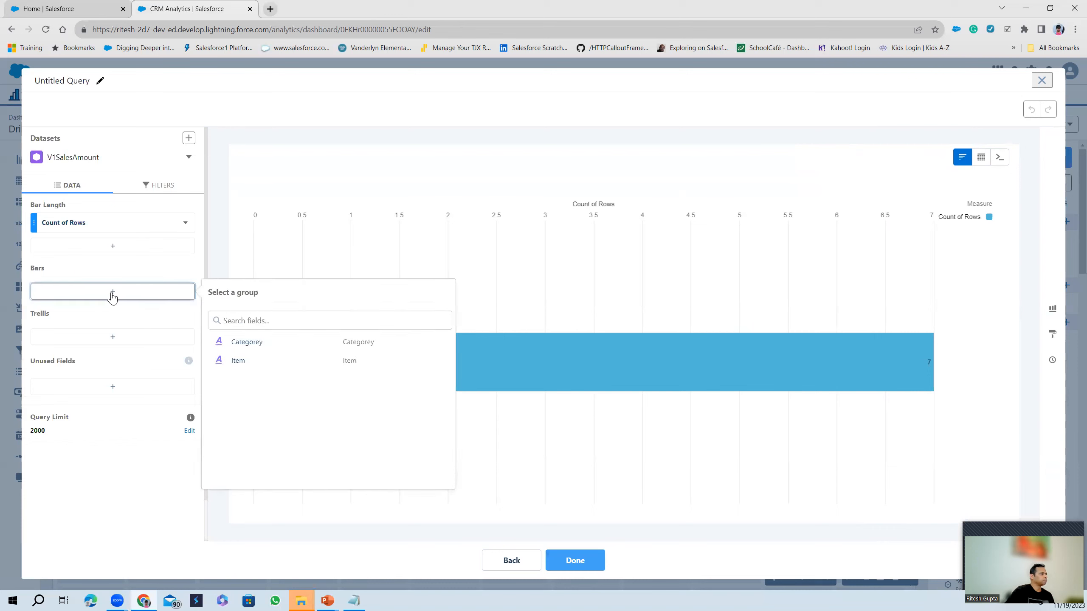
click(231, 342)
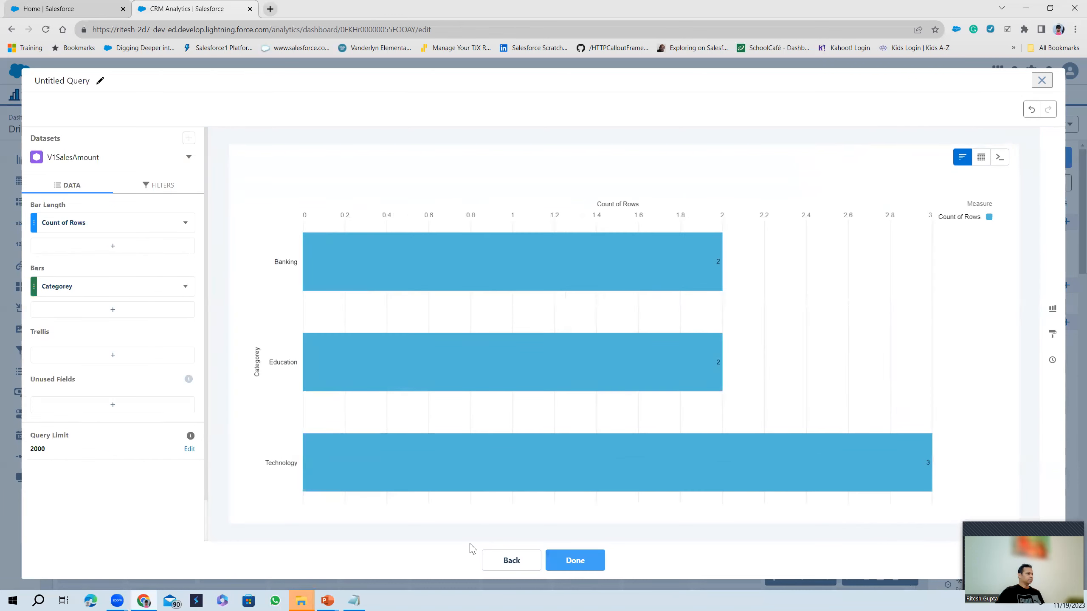
click(572, 564)
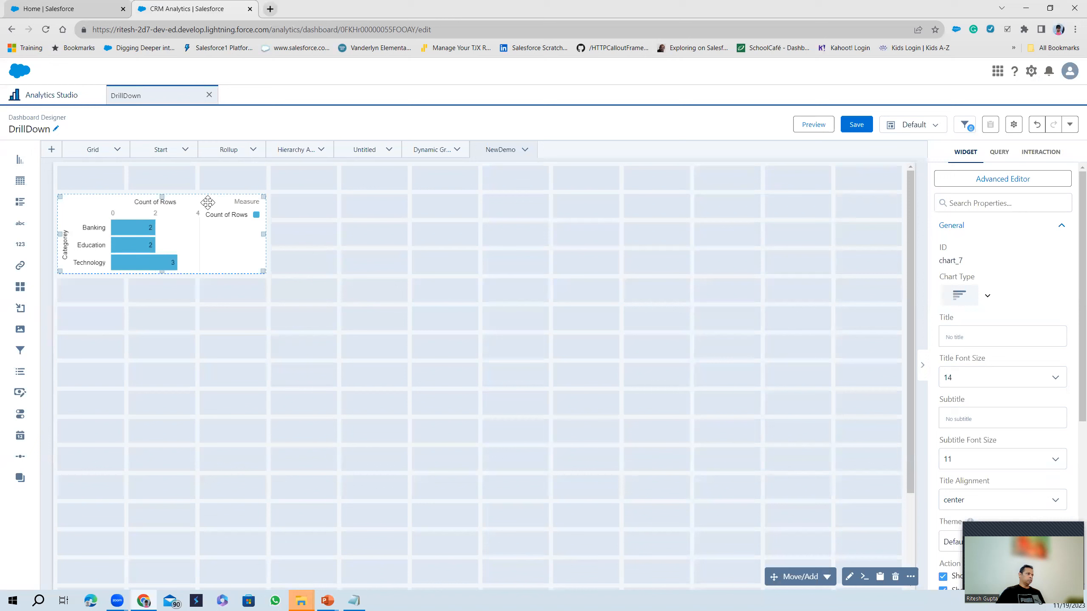
Filter the new chart's query to Categorey equals Banking and update the widget.
click(208, 203)
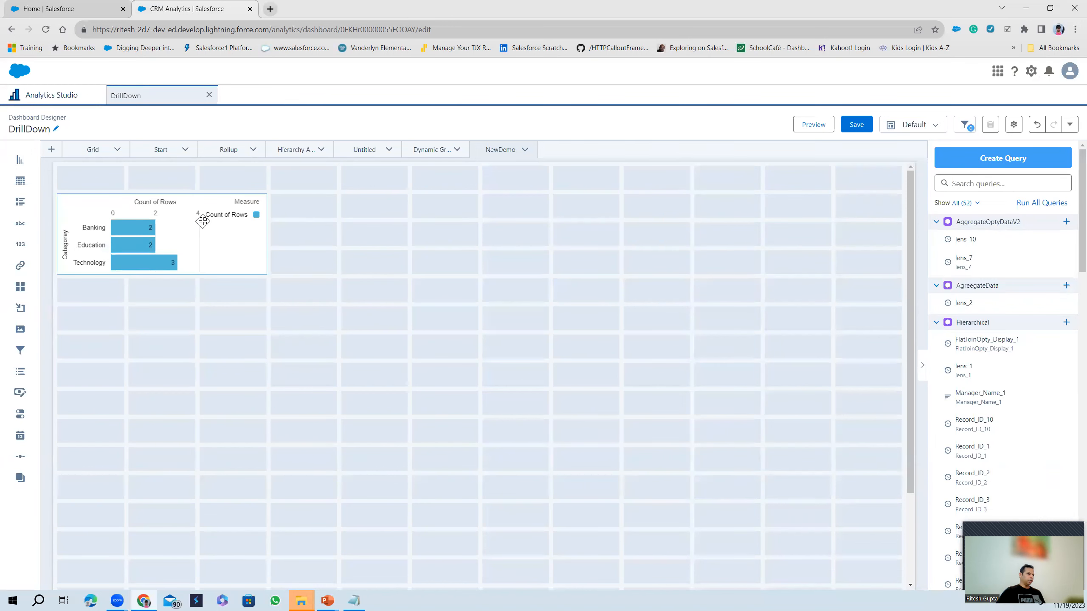
double_click(207, 219)
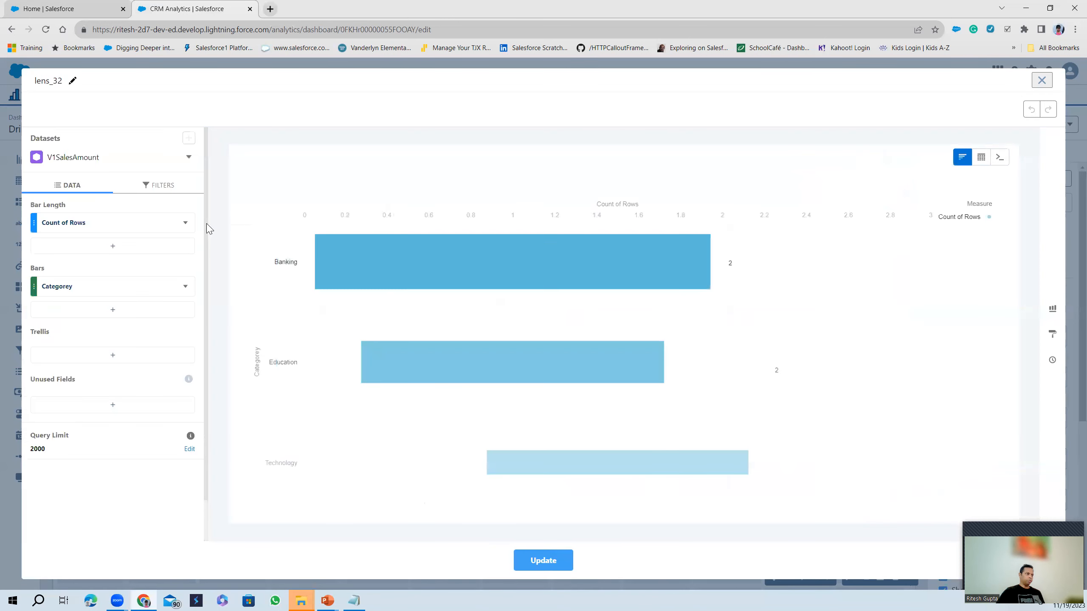
click(163, 189)
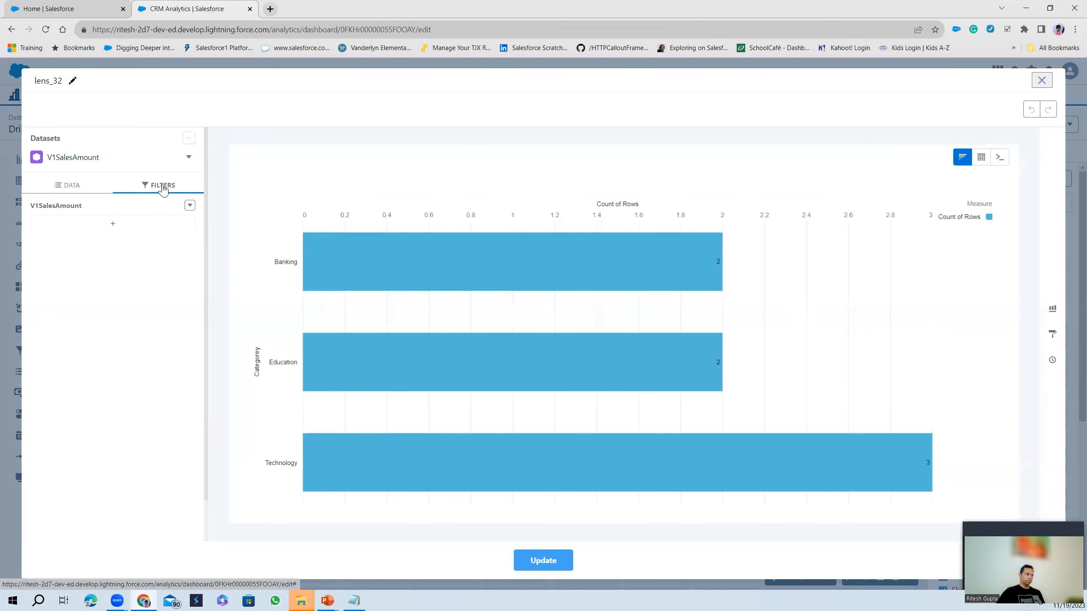
click(116, 232)
click(242, 405)
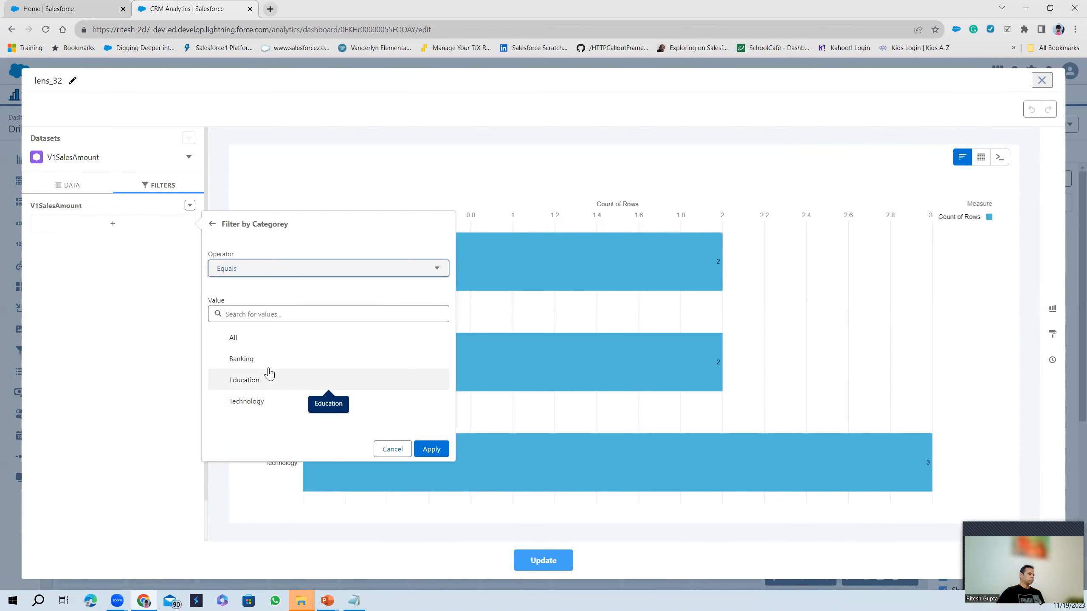
click(266, 363)
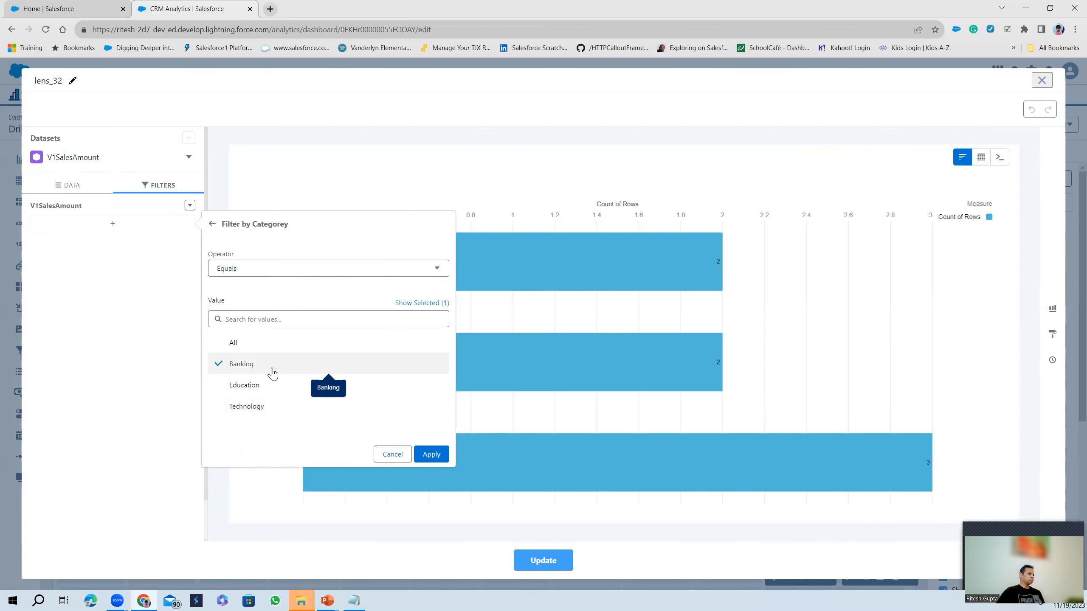
click(433, 456)
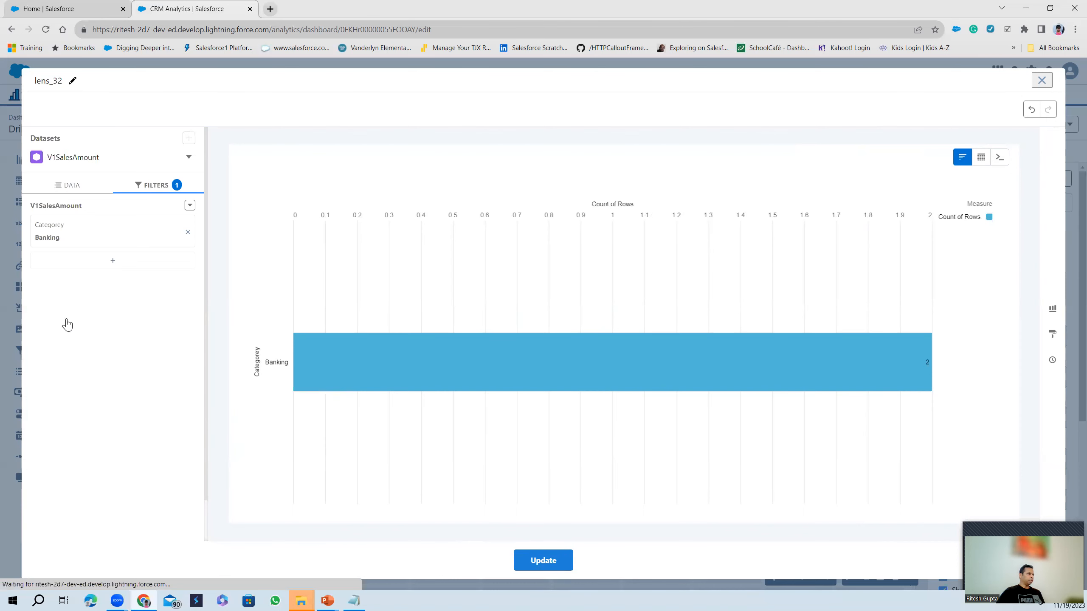
click(545, 560)
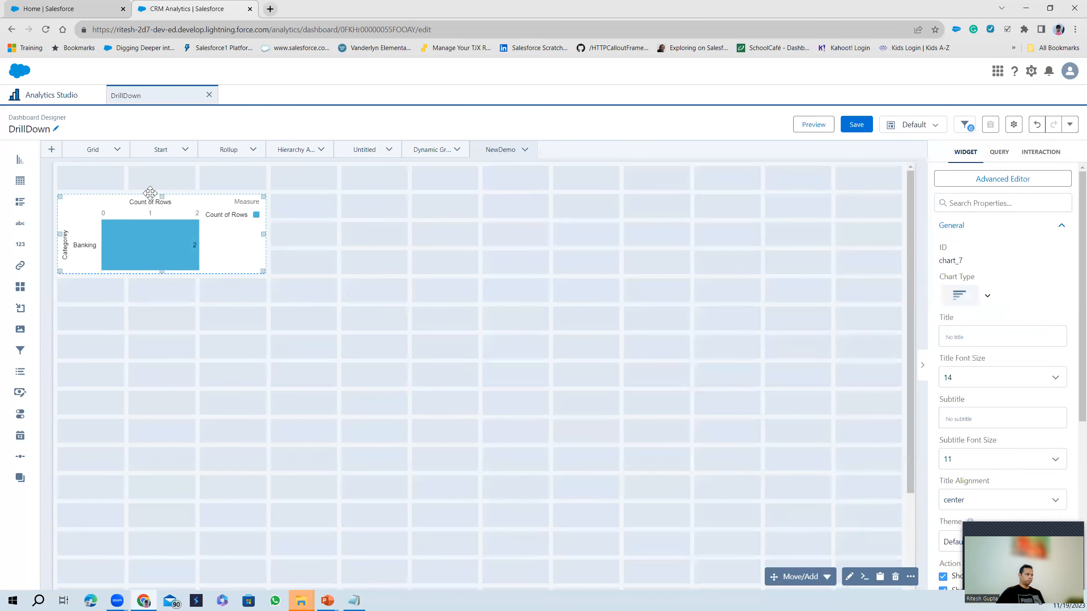
Rename the NewDemo page as Banking.
click(526, 150)
click(521, 194)
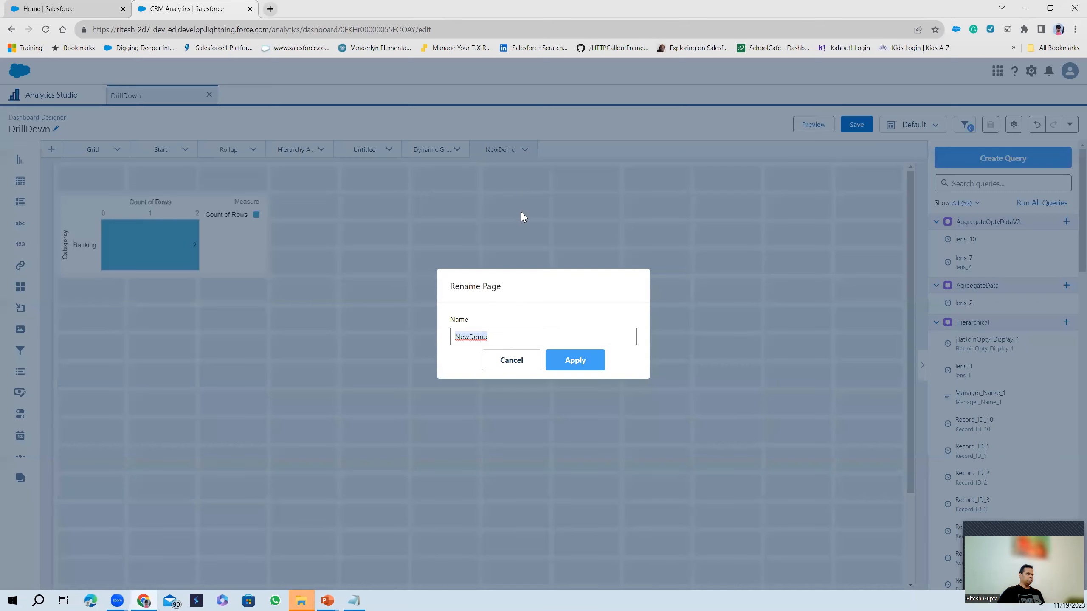
text(Banking)
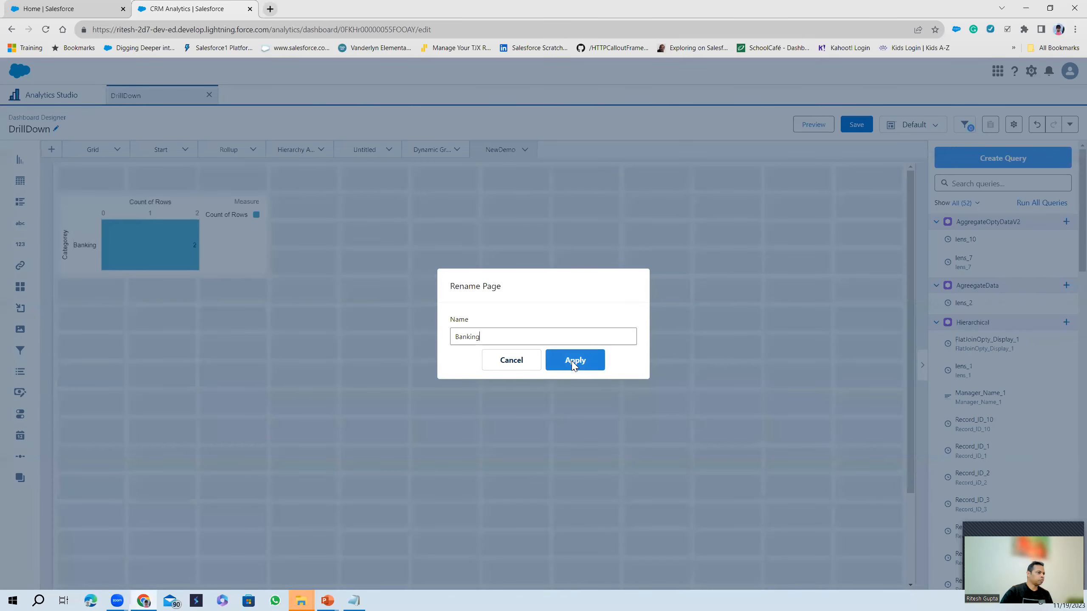
click(573, 363)
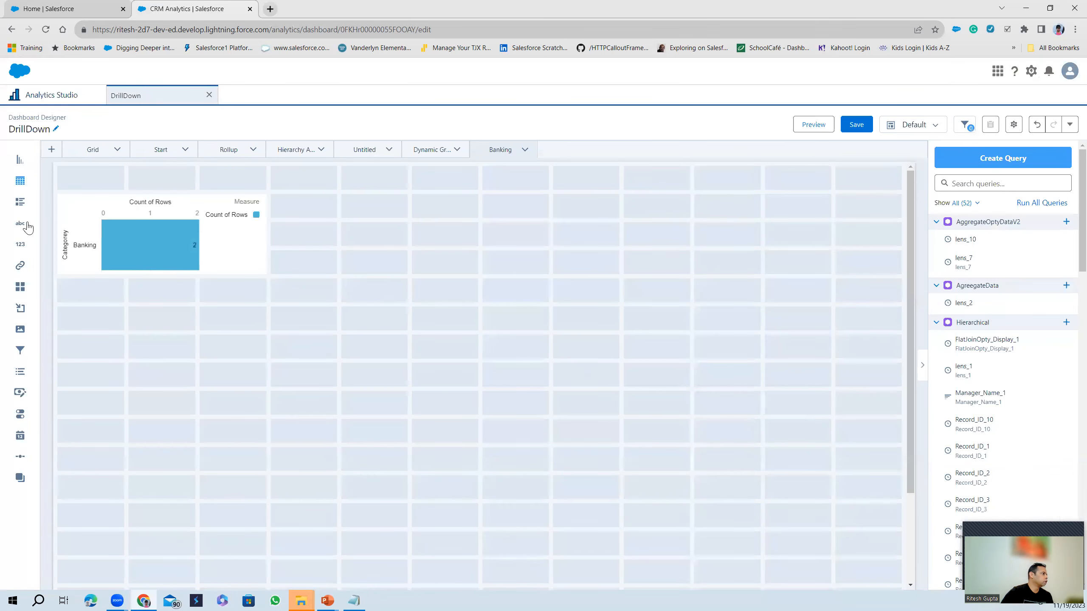
Add a text widget one grid cell in size above the chart's upper-left corner, with the text "Banking".
drag(98, 171, 91, 175)
drag(194, 178, 104, 180)
click(103, 180)
key(ctrl+a)
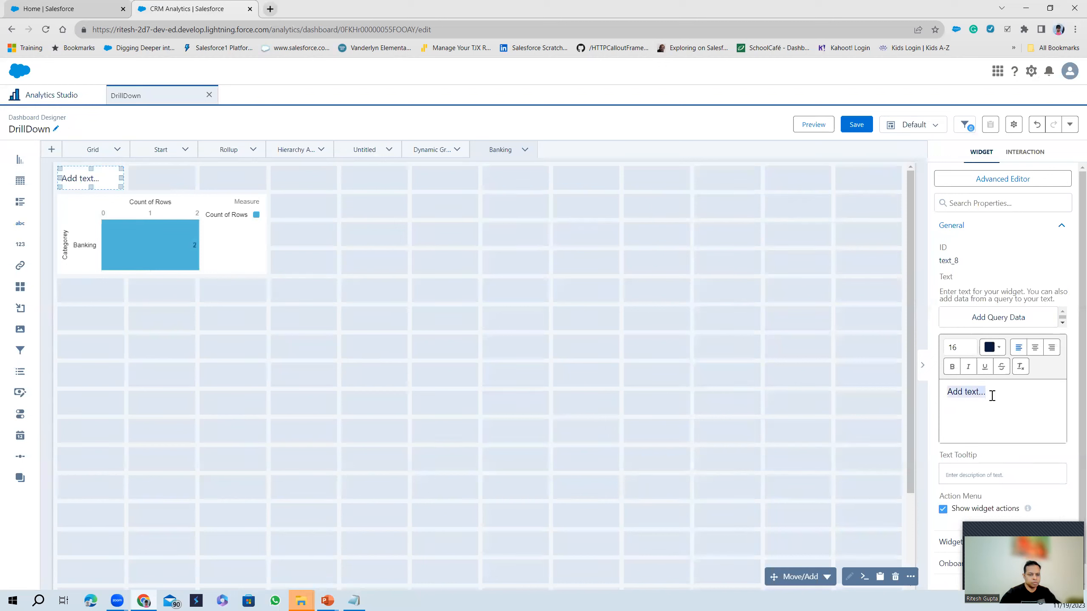
text(Banking)
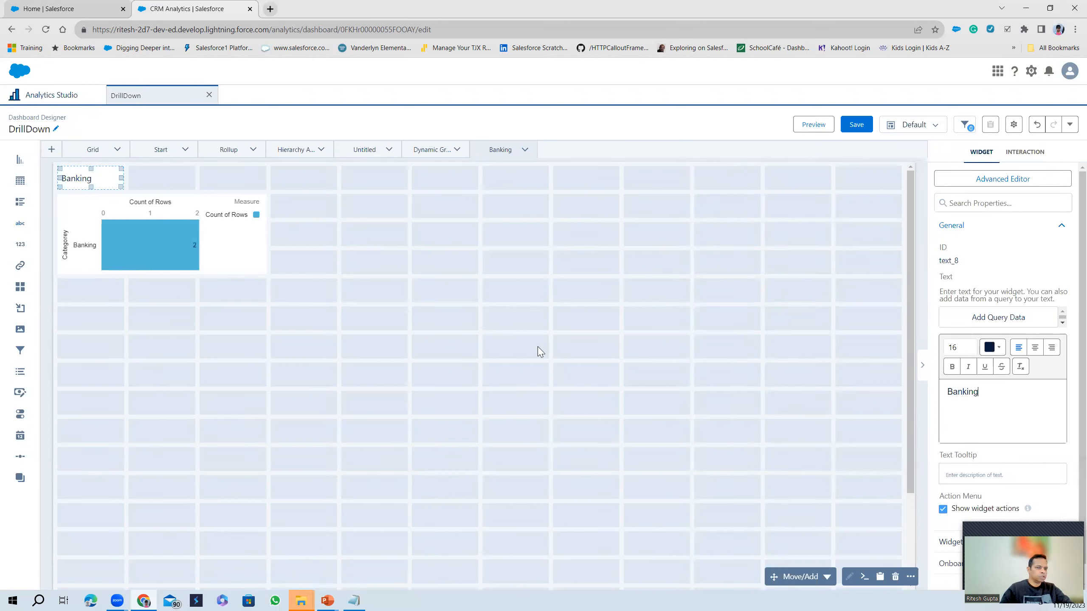
click(104, 173)
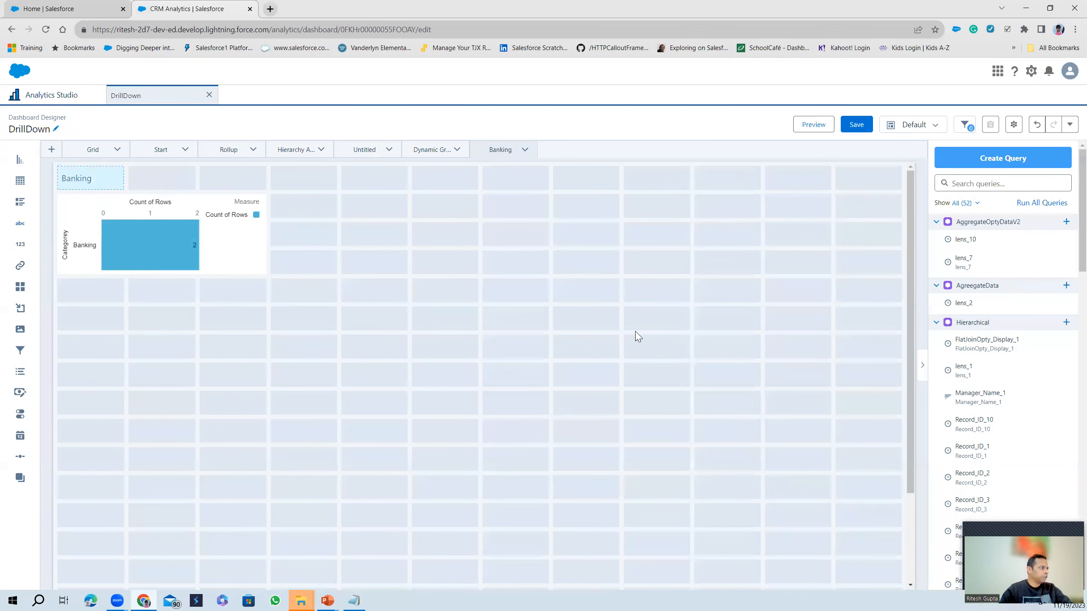
Set the background color of the Banking text widget to light blue-gray from the default palette.
scroll(1045, 479, down, 1)
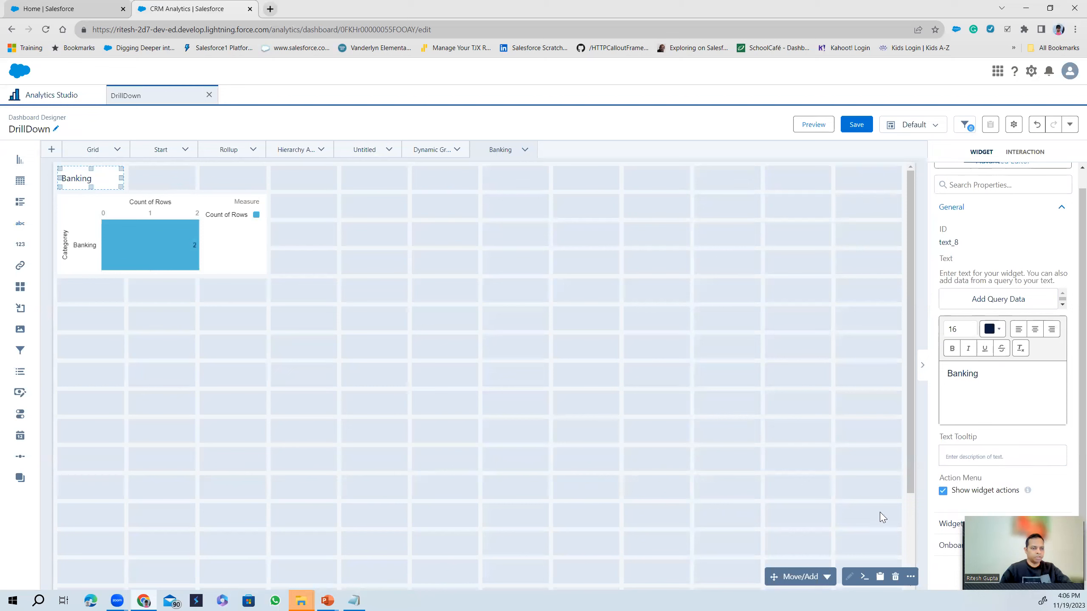
scroll(957, 500, down, 5)
click(944, 365)
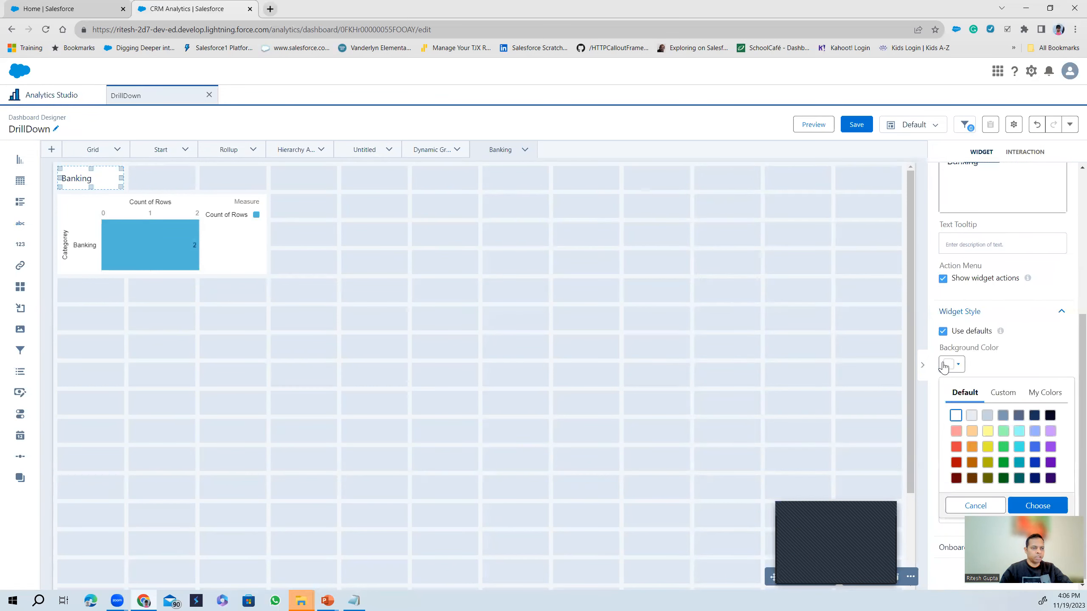
click(1064, 506)
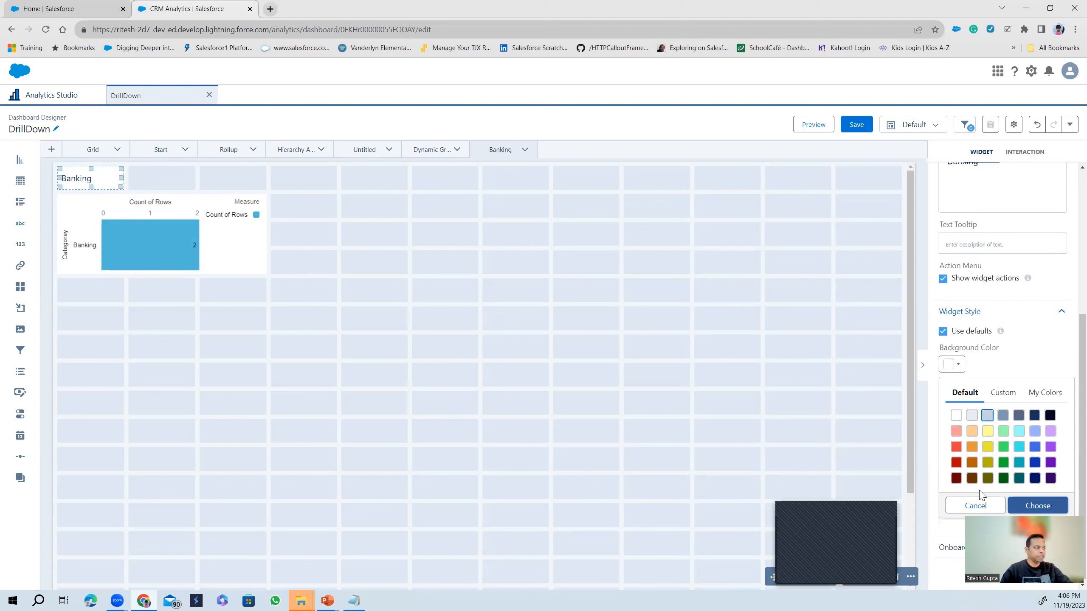
Add a placeholder text widget one grid cell in size beside the Banking heading, preview the dashboard and return to editing.
click(48, 246)
drag(20, 228, 157, 183)
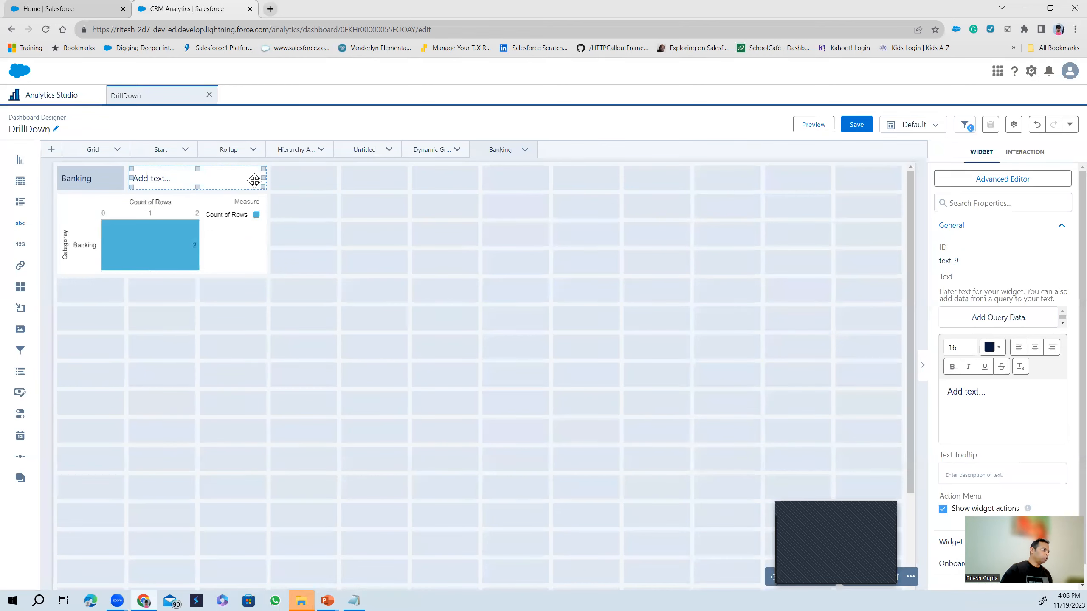
drag(255, 181, 186, 174)
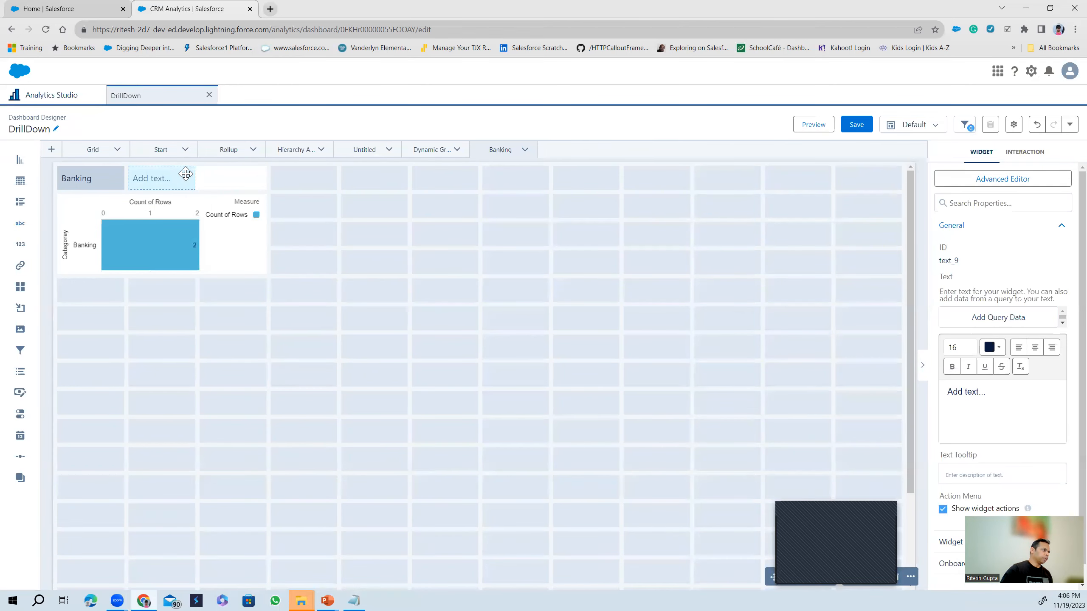
click(227, 184)
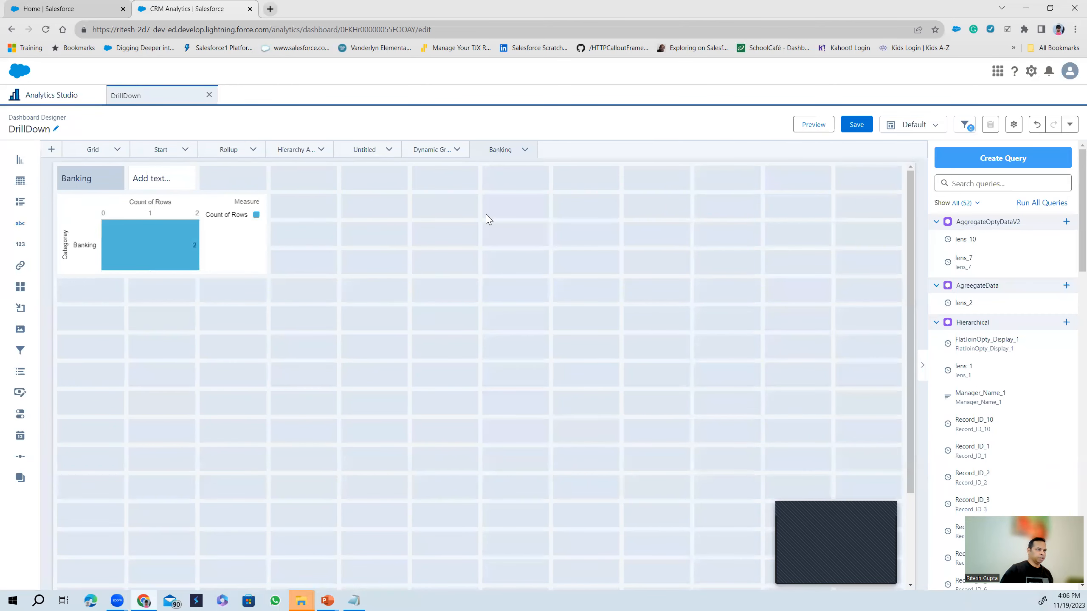
click(813, 124)
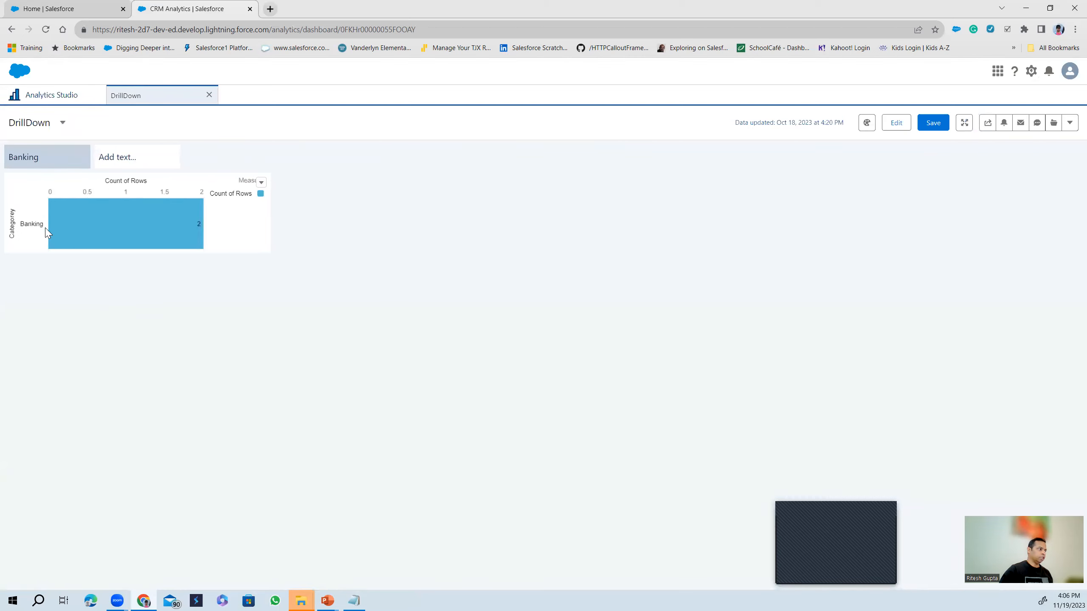
click(897, 128)
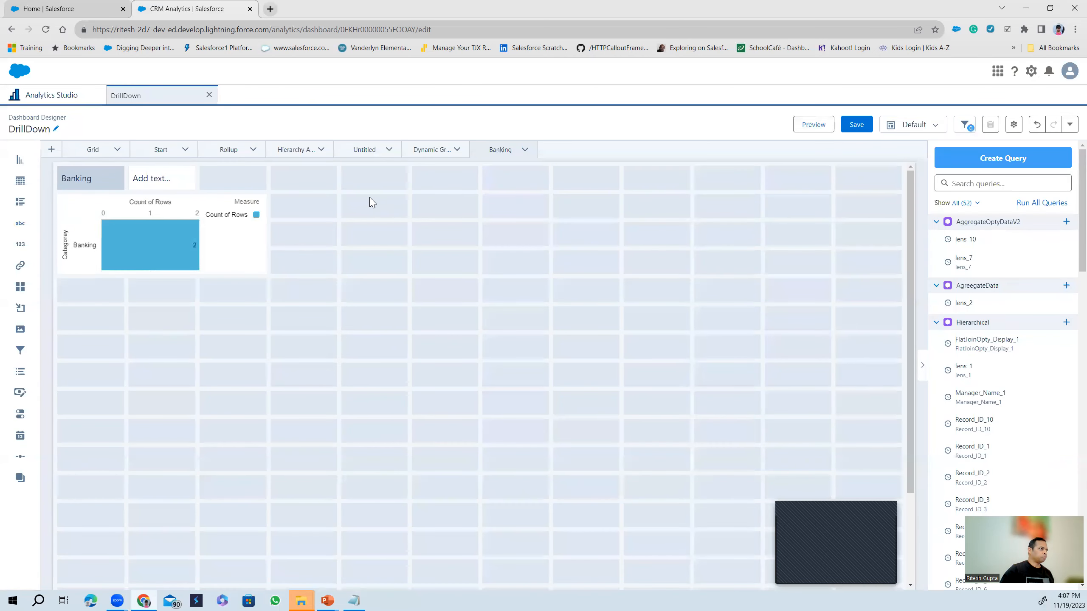
Add a new dashboard page named Technology.
click(51, 149)
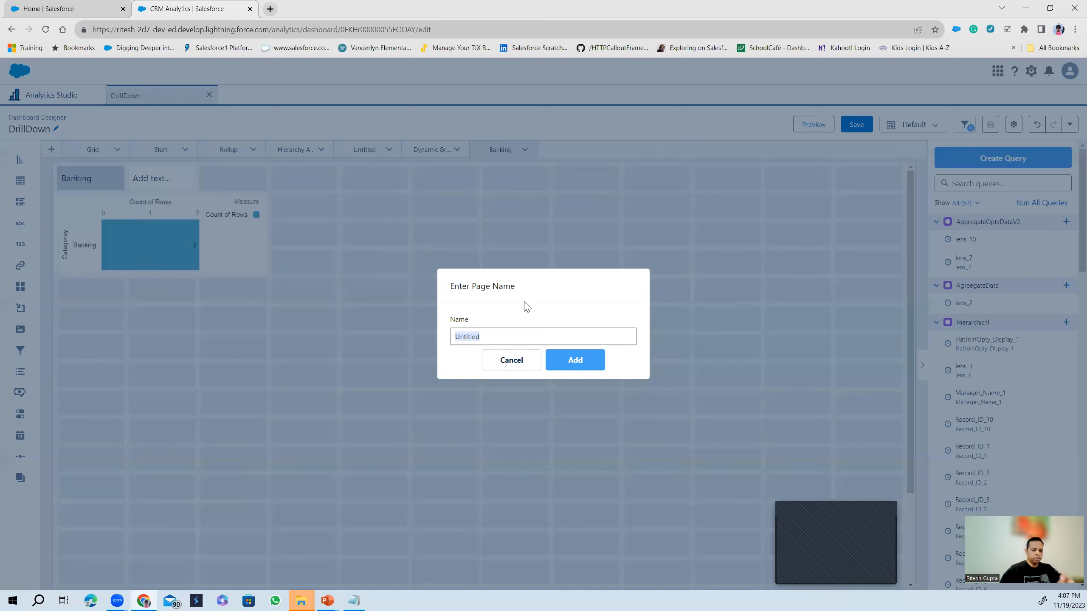
text(Techn)
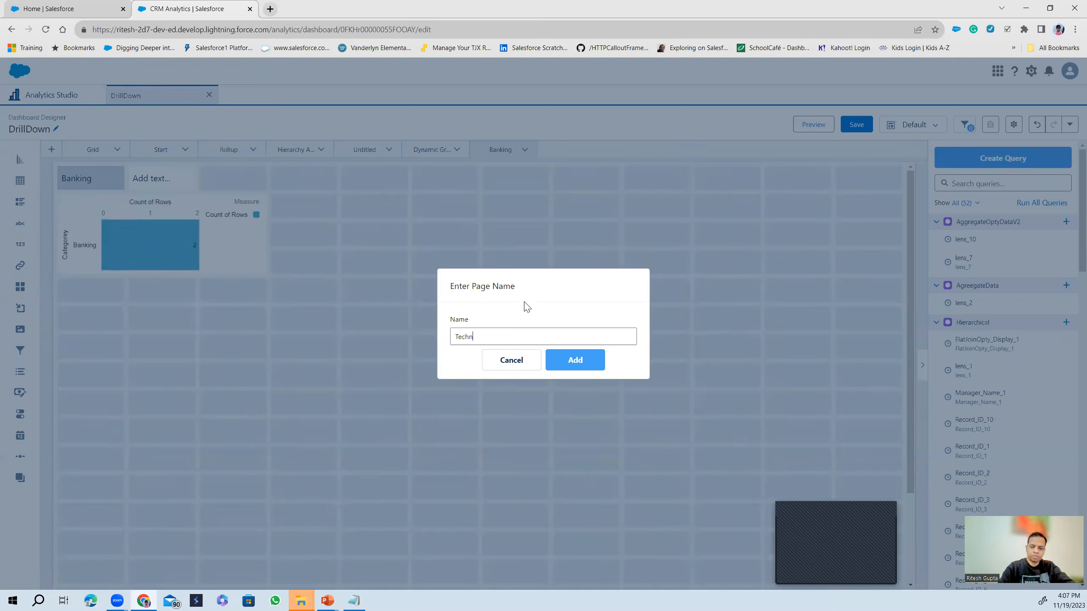
text(ology)
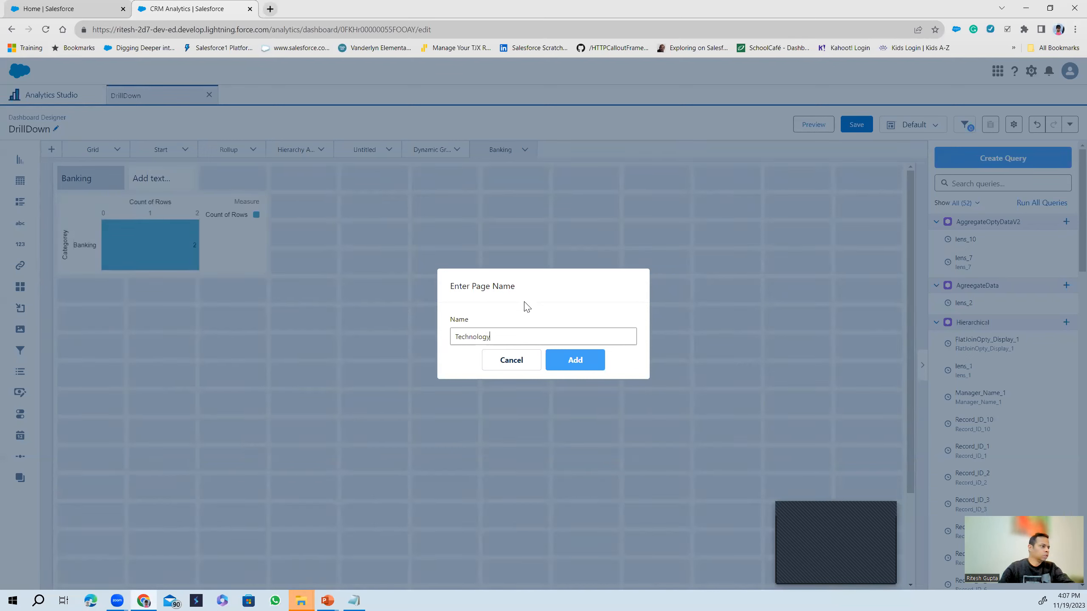
click(569, 371)
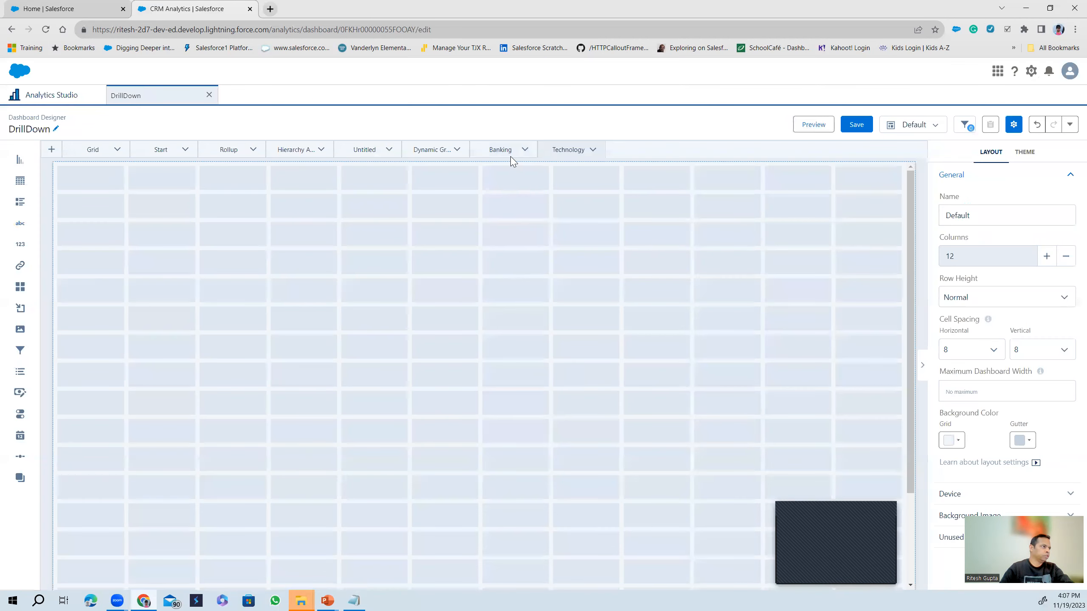
Add a chart widget below the first grid row, using V1SalesAmount with Count of Rows by Categorey and Item.
drag(20, 181, 113, 218)
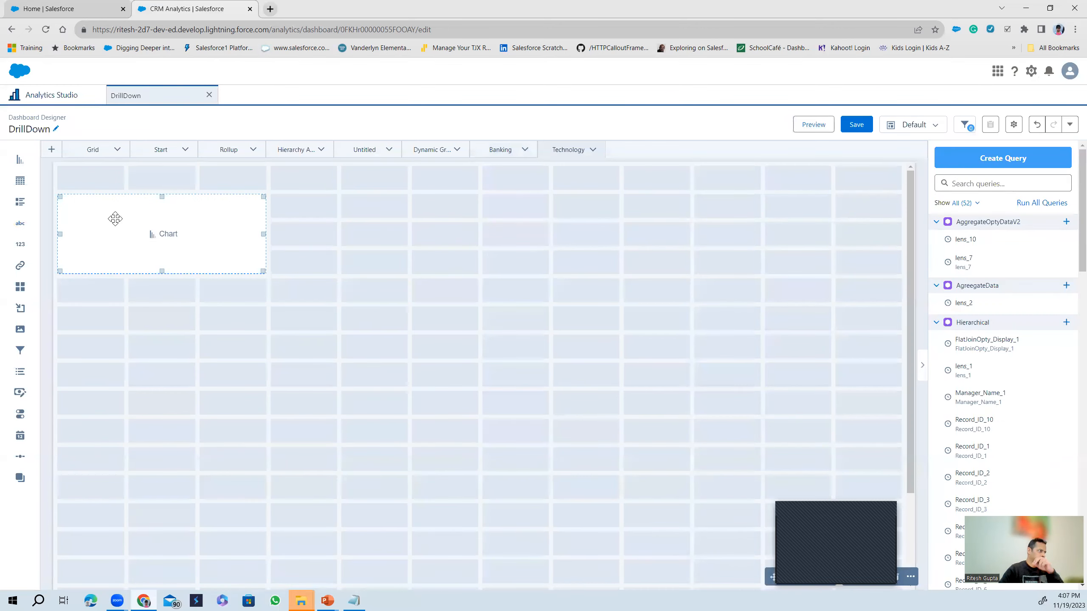
click(162, 233)
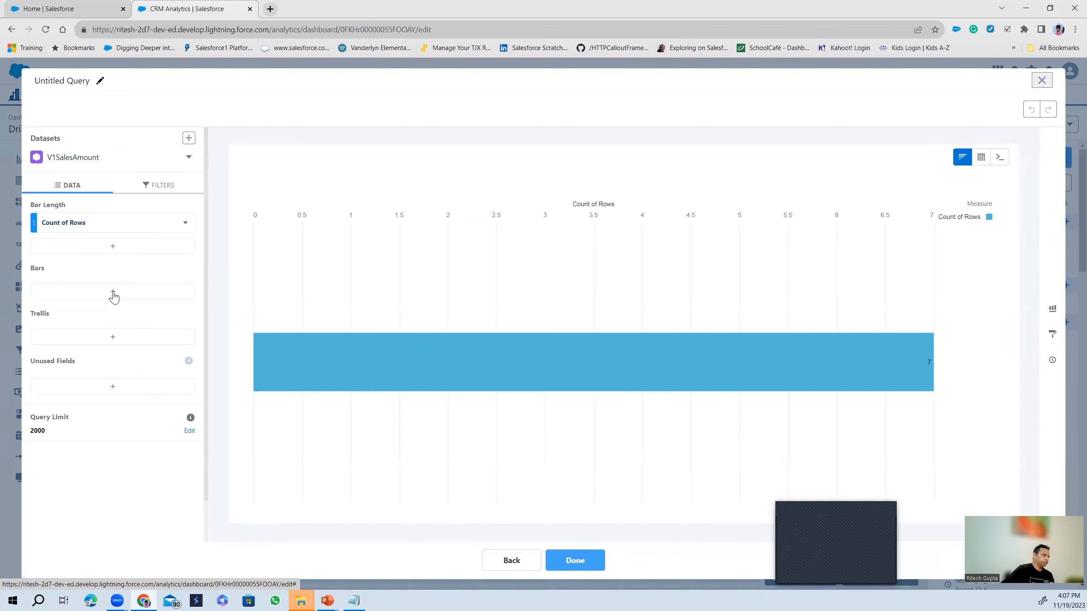
click(113, 295)
click(243, 345)
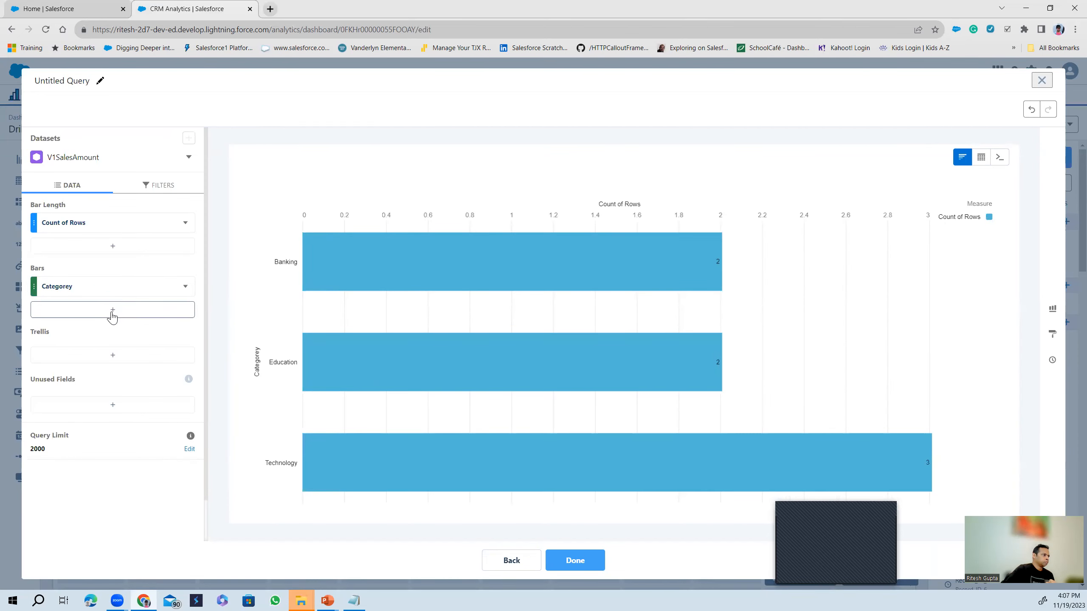
click(113, 315)
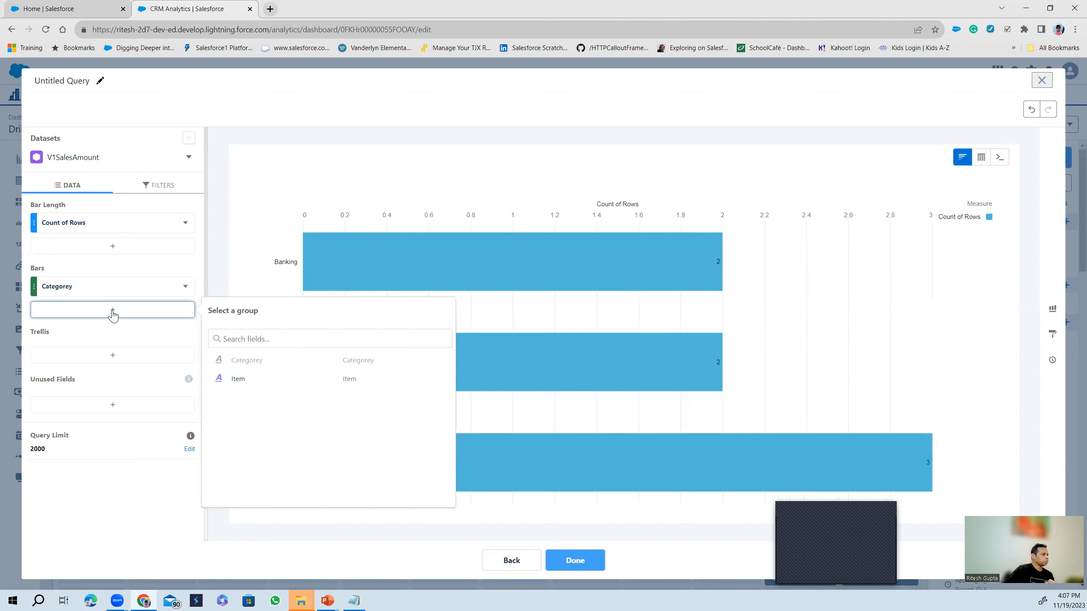
click(238, 379)
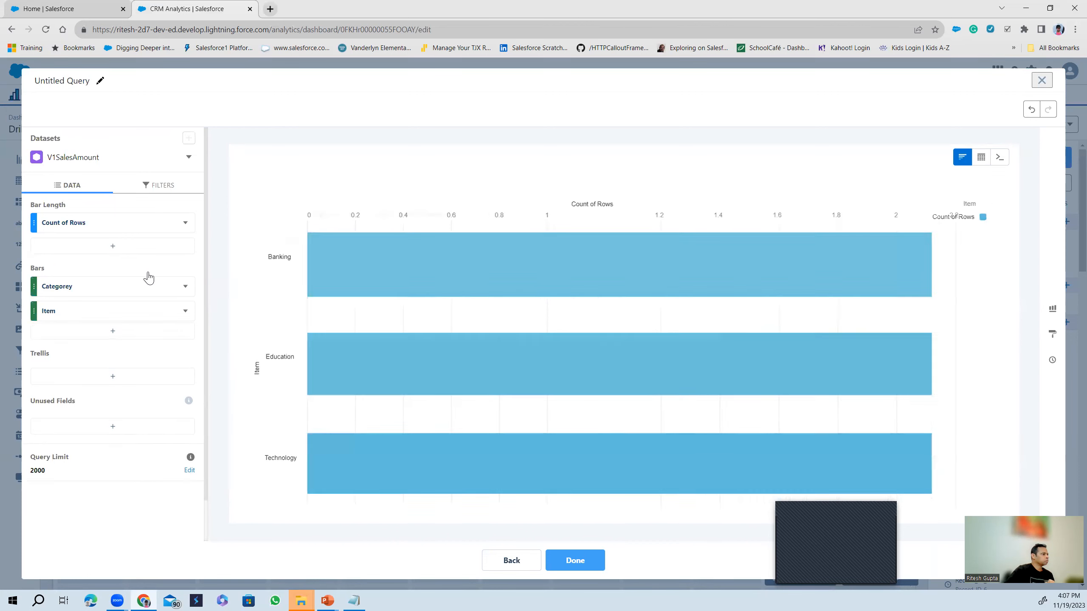
Filter the chart's query to Categorey equals Technology and finish the chart.
click(158, 186)
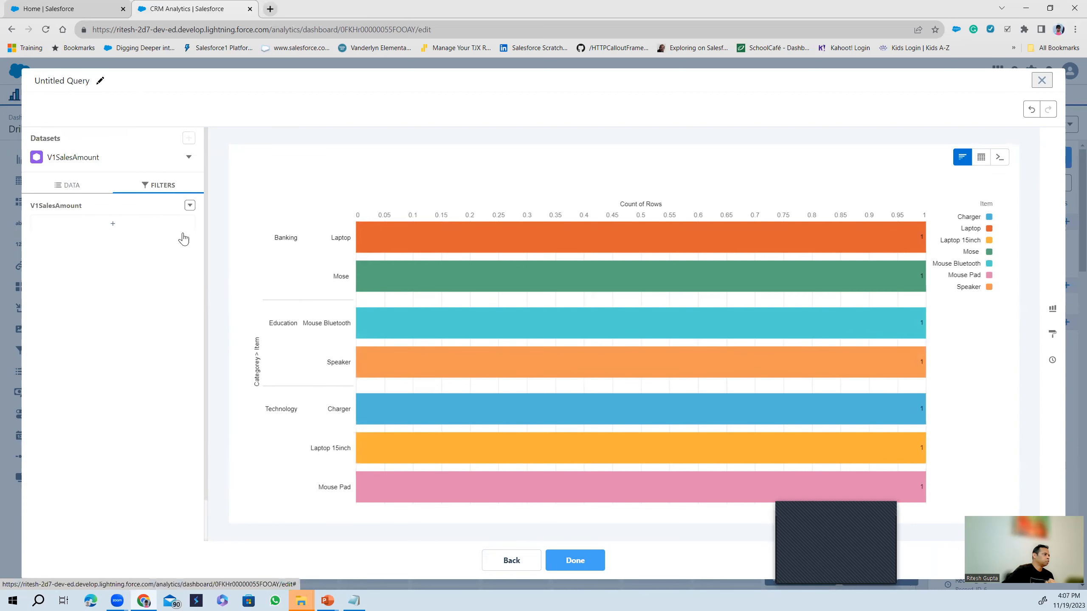
click(112, 224)
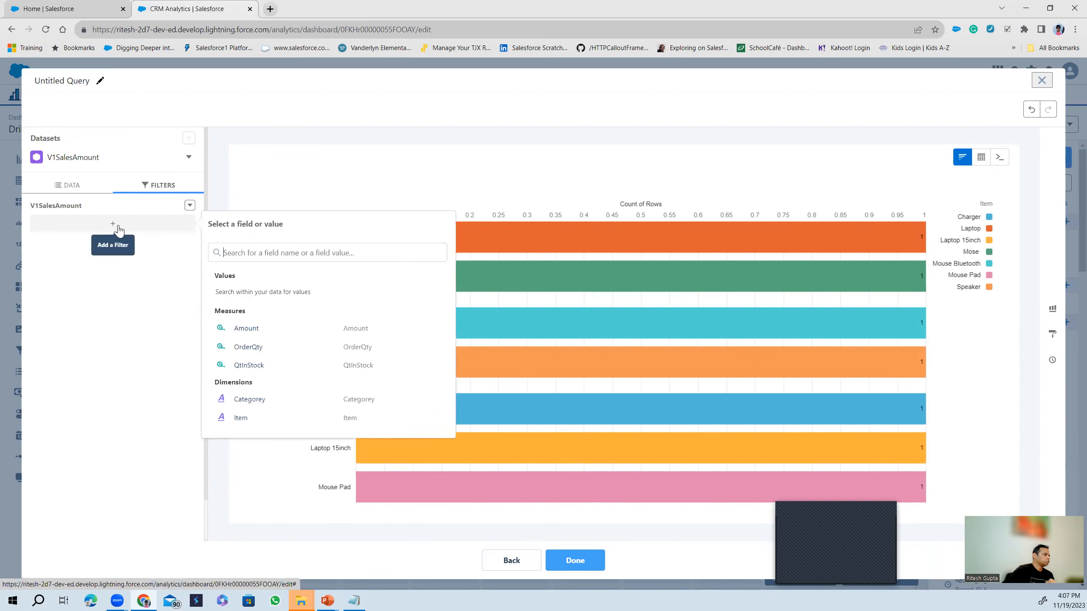
click(246, 400)
click(249, 402)
click(431, 449)
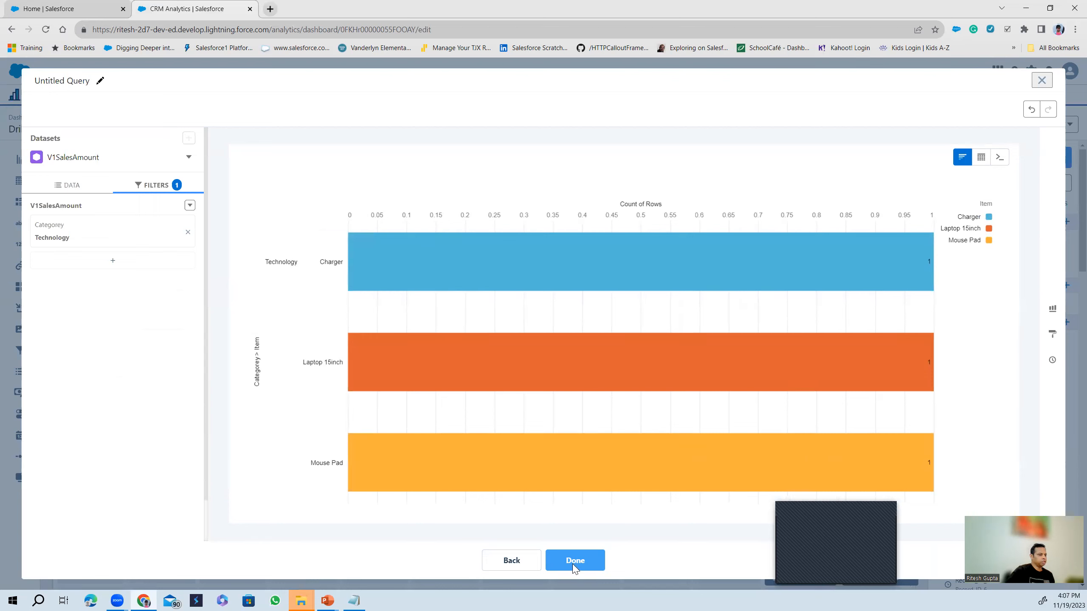
click(571, 564)
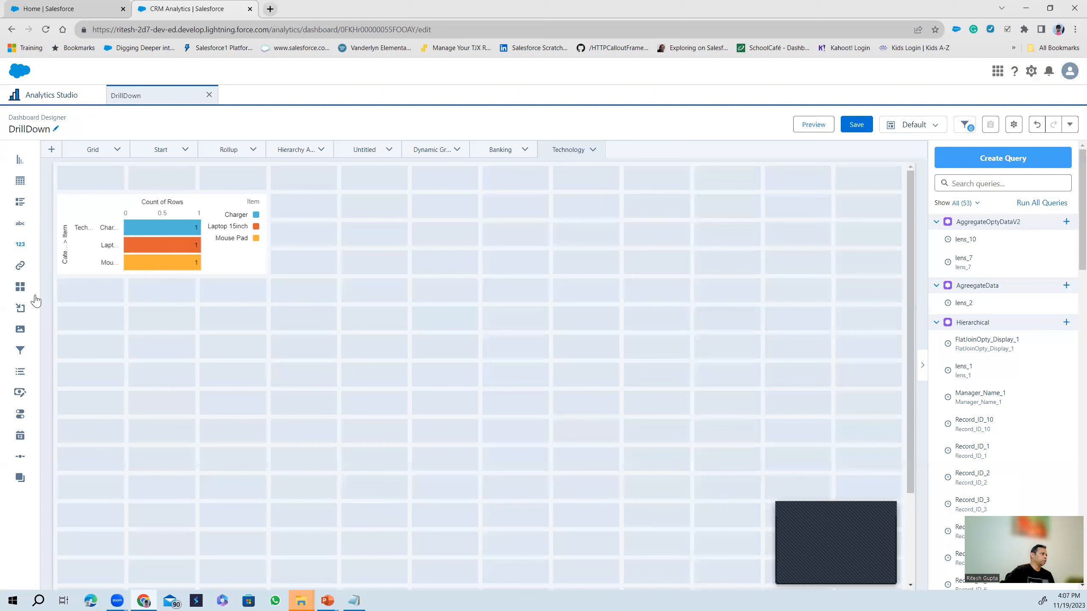
Add a text widget one grid cell in size in the first row's second cell, with the text "Technology".
drag(20, 223, 168, 176)
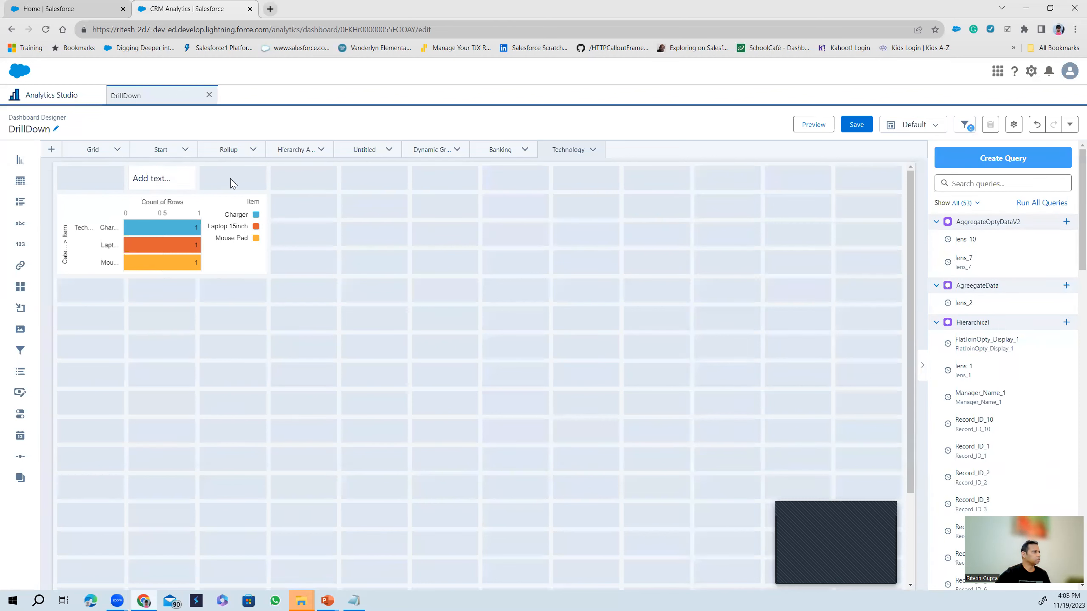
click(168, 179)
triple_click(969, 390)
text(Te)
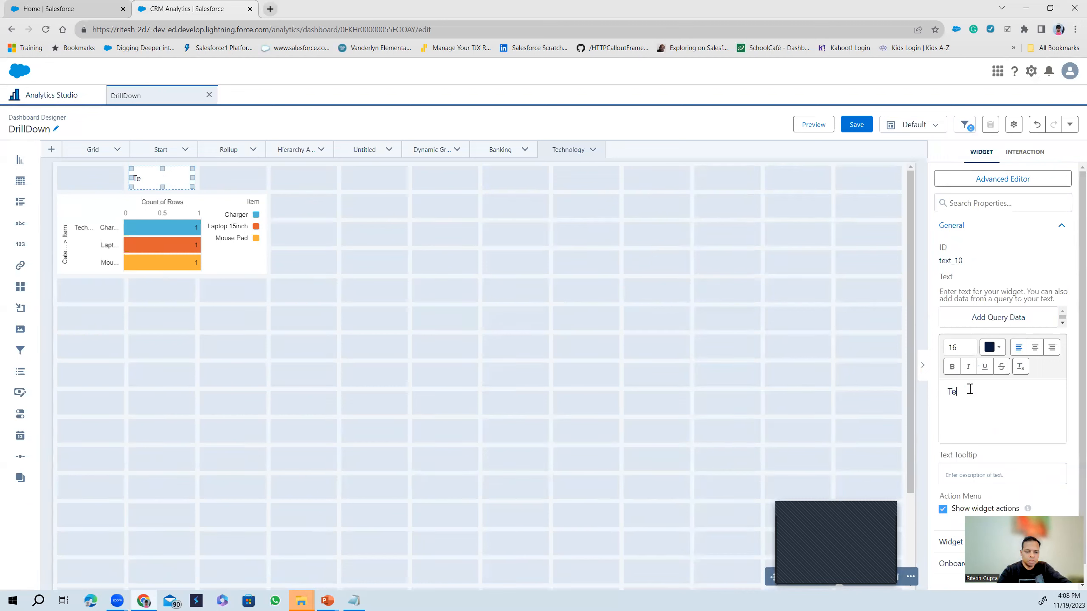
text(chnology)
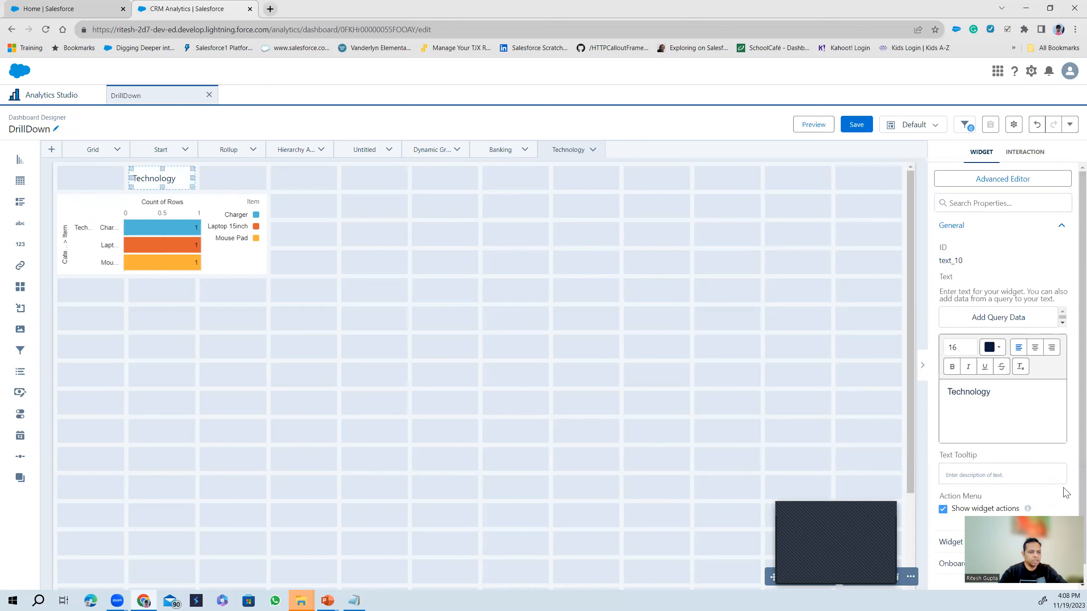
Set the background color of the Technology text widget to light blue-gray from the default palette.
scroll(1066, 493, down, 1)
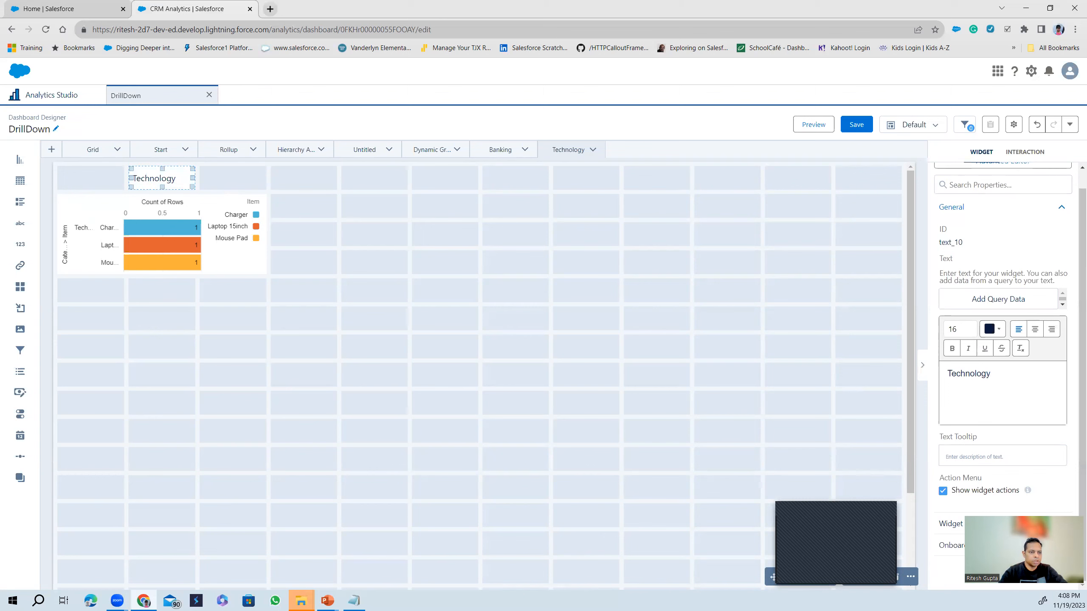
scroll(950, 501, down, 5)
click(949, 471)
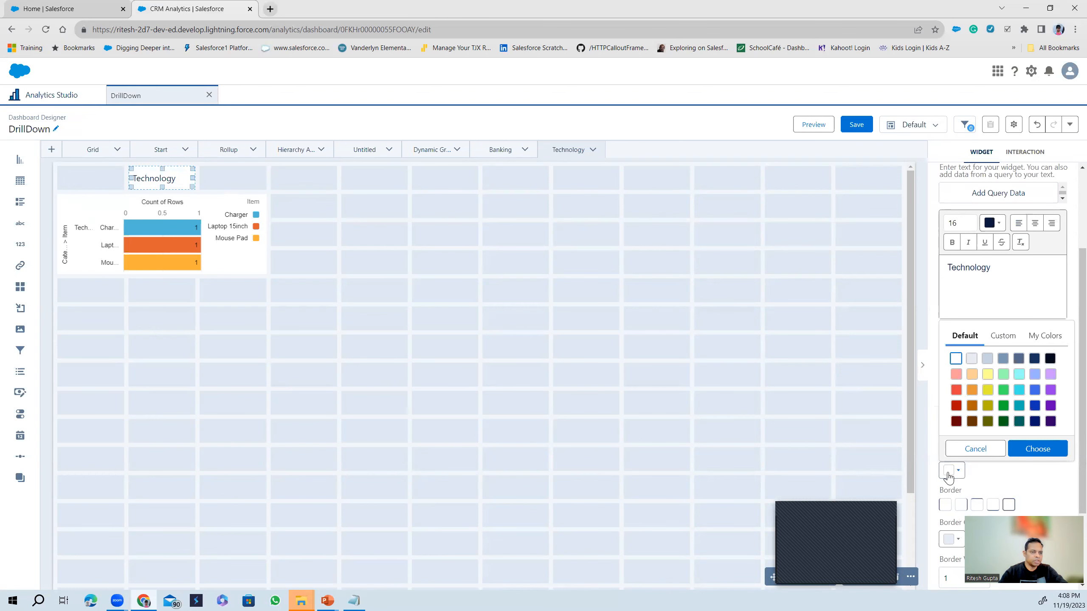
click(988, 359)
click(1037, 449)
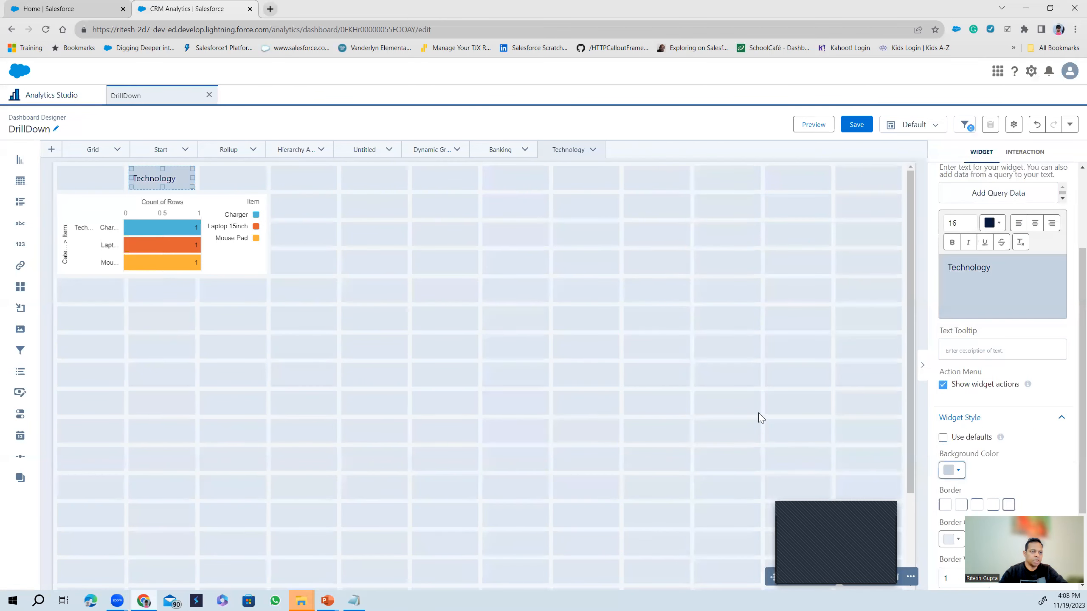
click(91, 181)
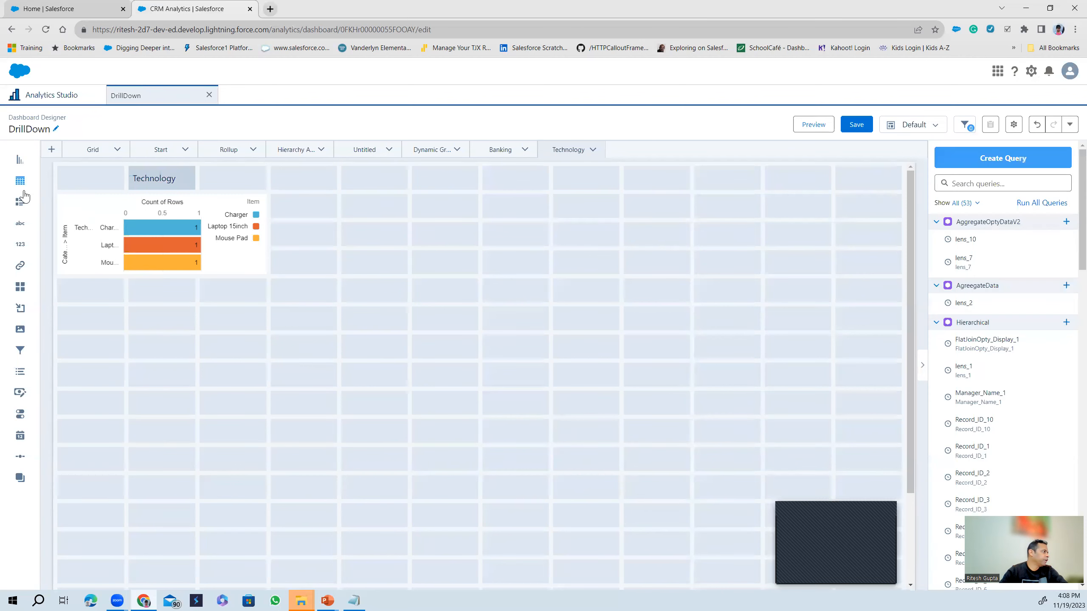
Add a one-cell text widget in the empty cell before the Technology heading, with the text "Banking".
drag(20, 224, 76, 188)
drag(20, 223, 87, 185)
drag(20, 228, 262, 182)
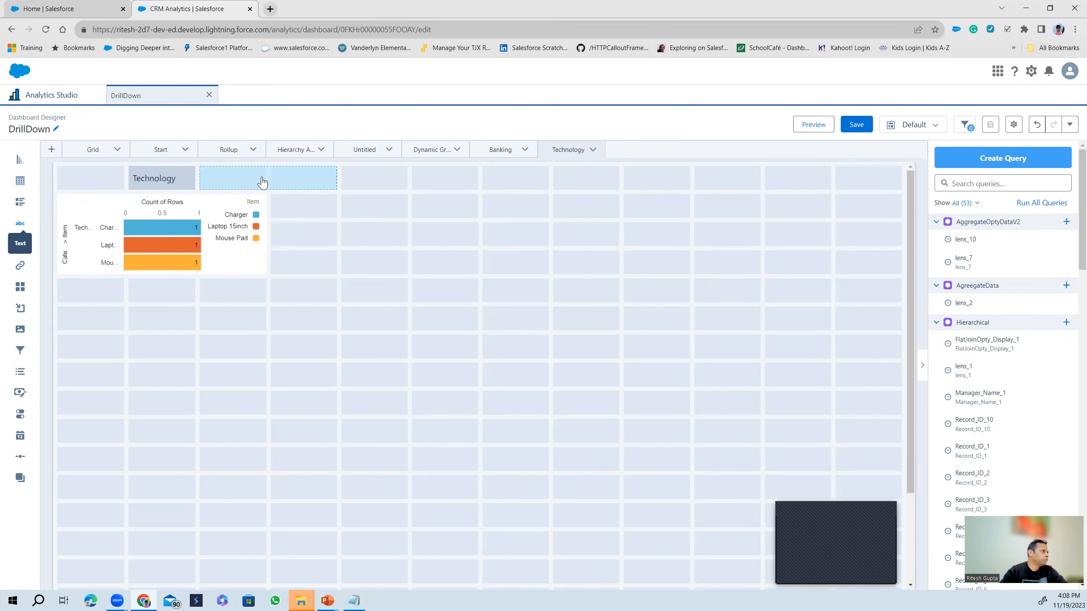
drag(335, 177, 102, 178)
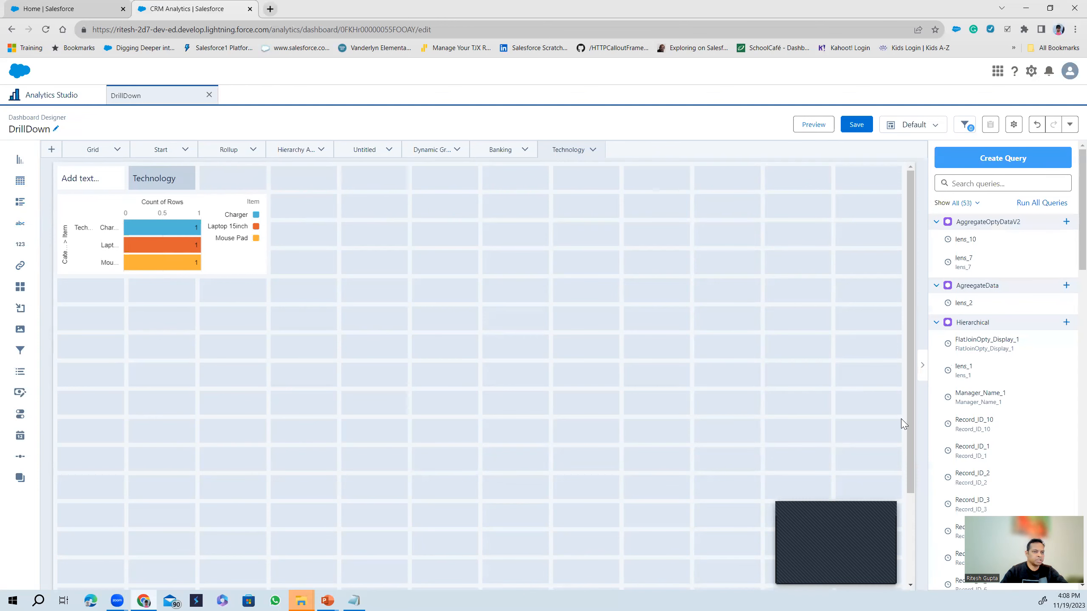
click(99, 179)
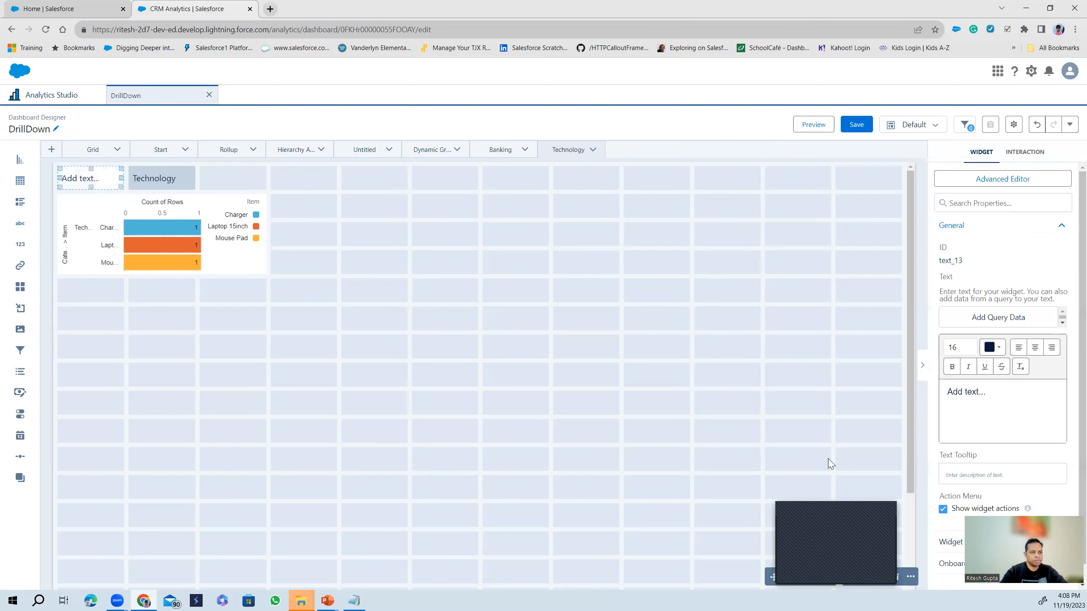
click(957, 395)
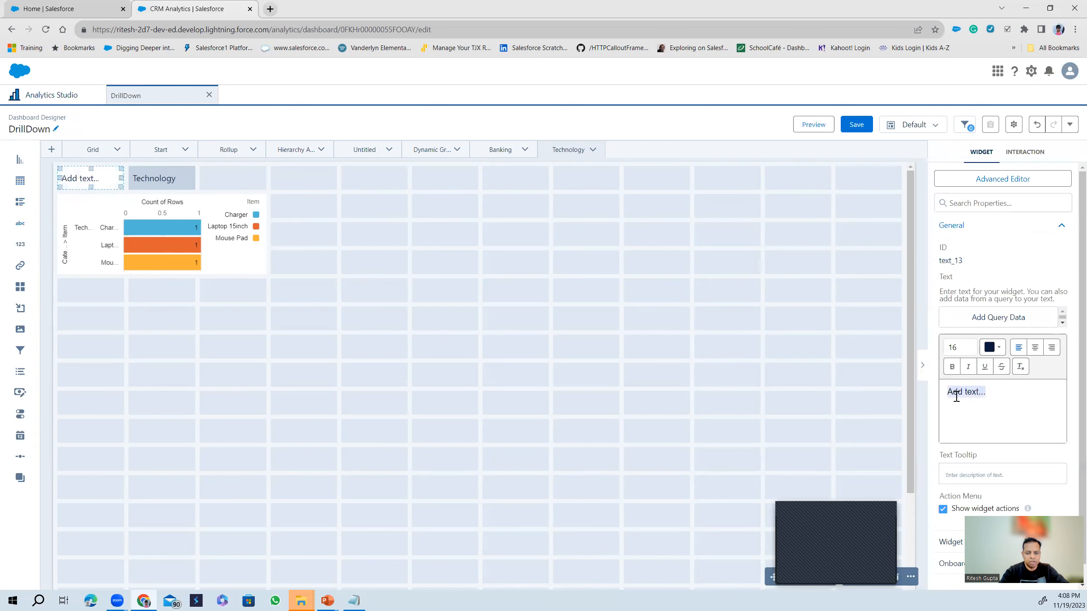
text(Banking)
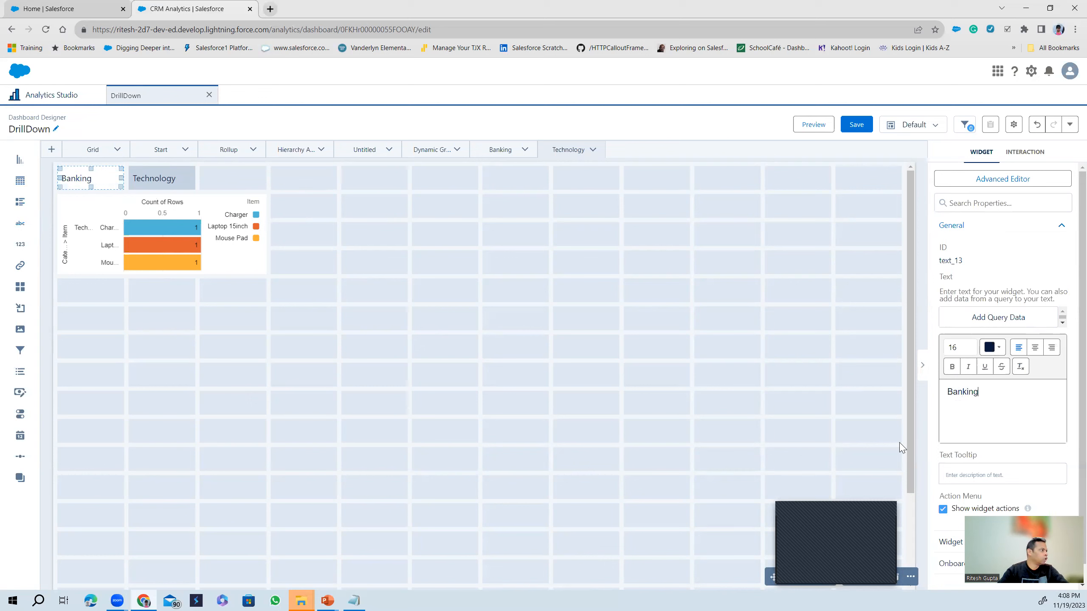
Set the background color of the Banking text widget on the Technology page to purple from the default palette.
scroll(993, 531, down, 1)
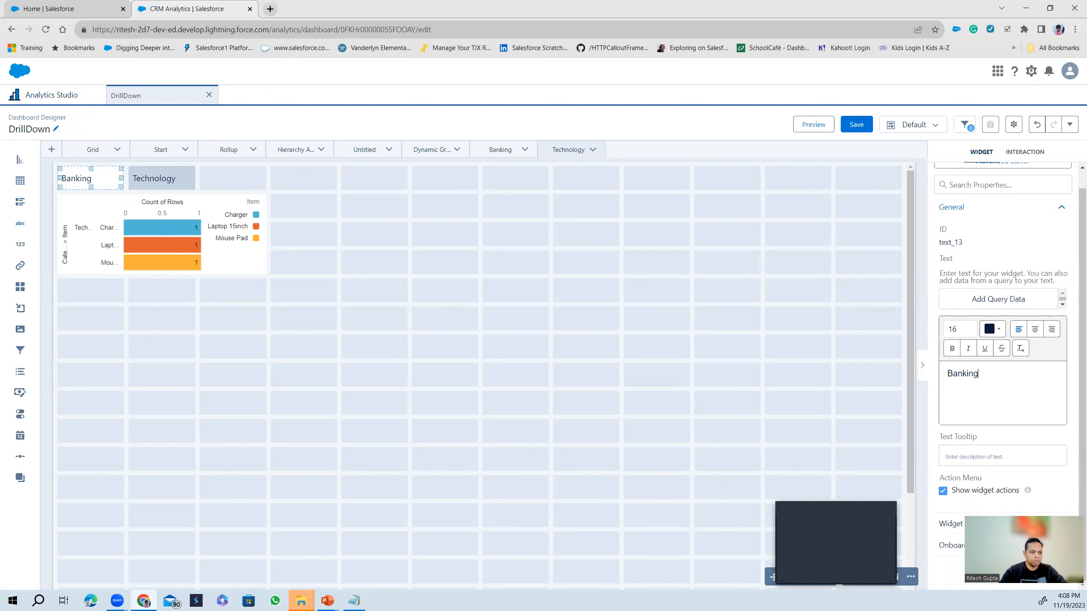
click(989, 525)
click(960, 576)
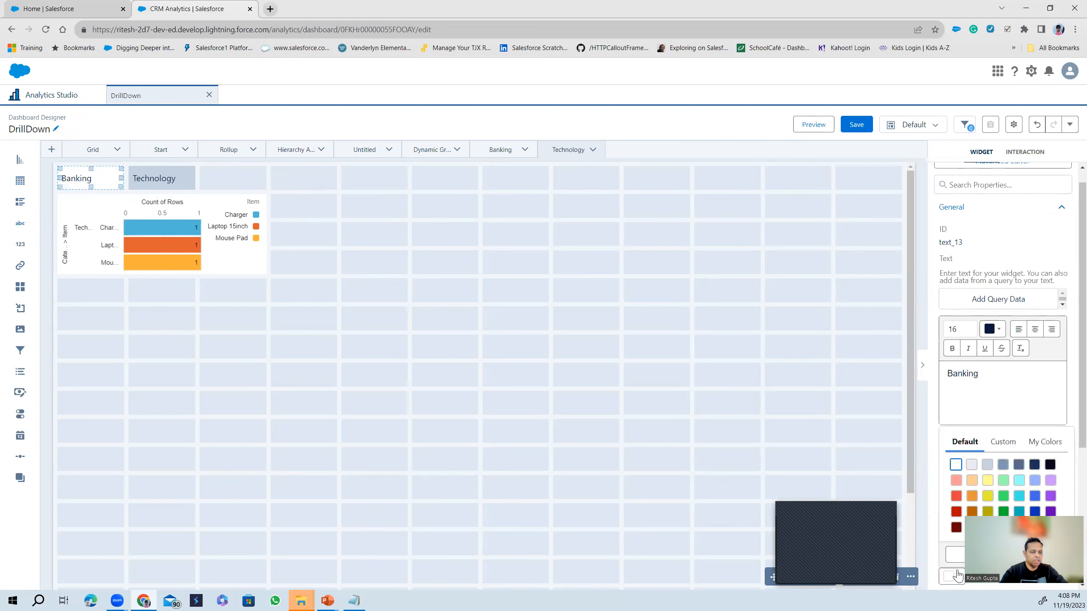
click(1051, 496)
click(1037, 555)
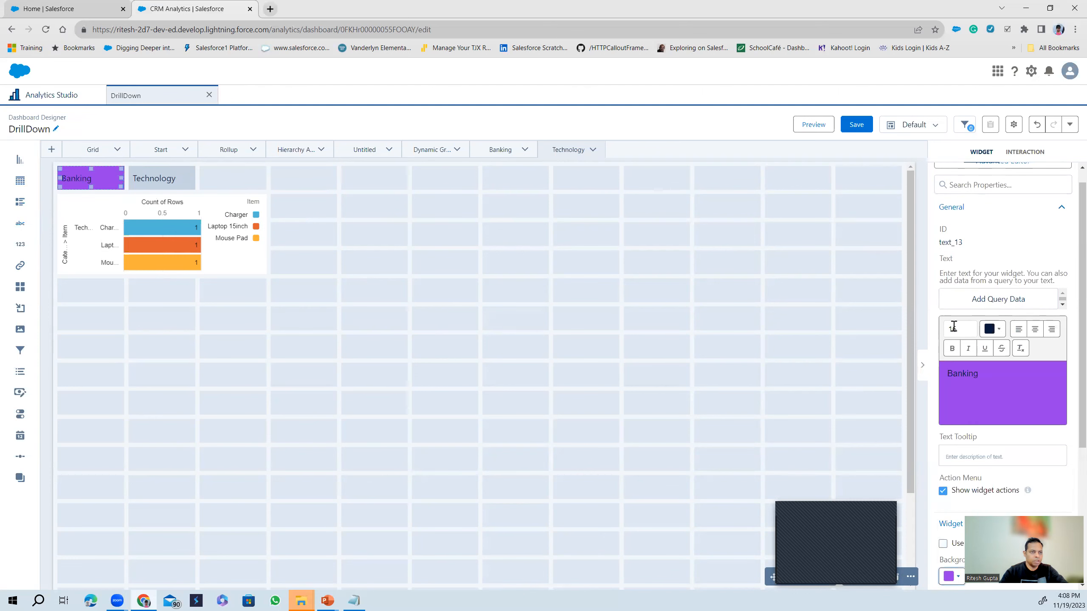
Change the font color of the Banking heading's text to white.
click(994, 334)
click(968, 382)
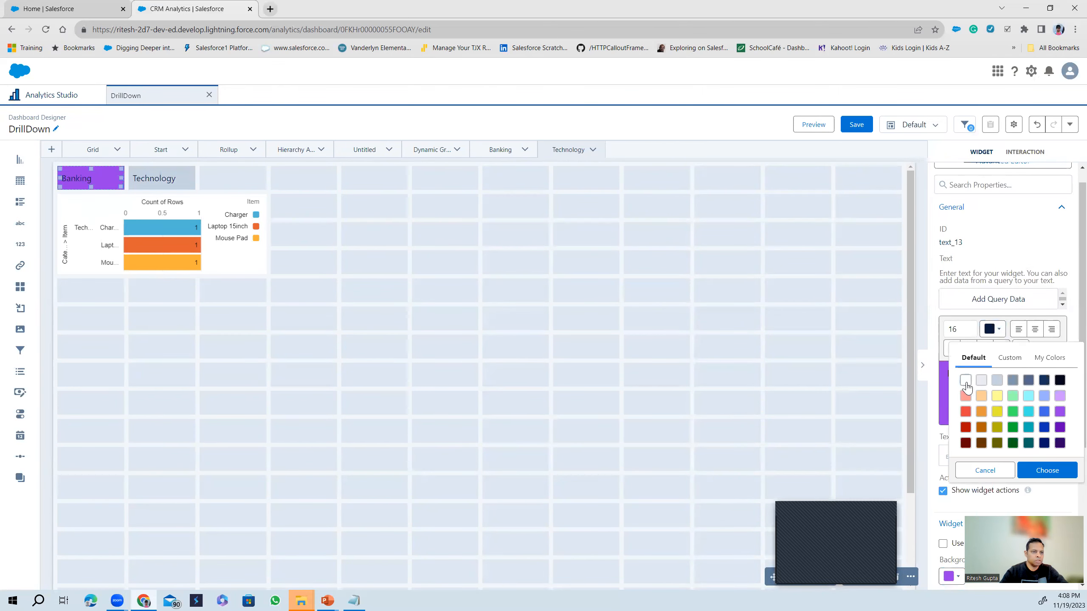
click(1042, 470)
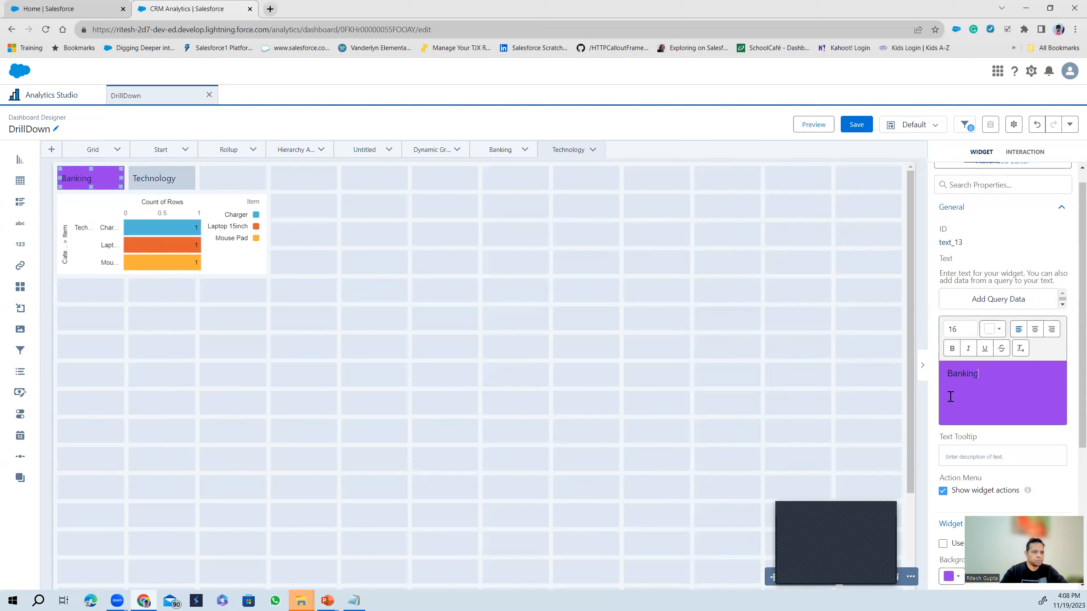
double_click(956, 376)
click(990, 330)
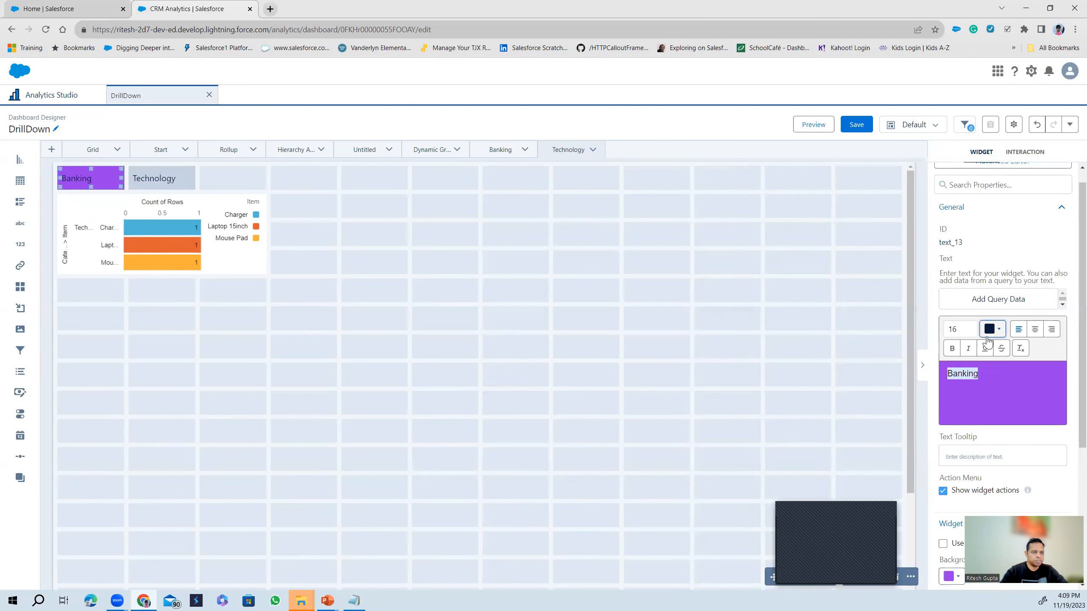
click(1036, 471)
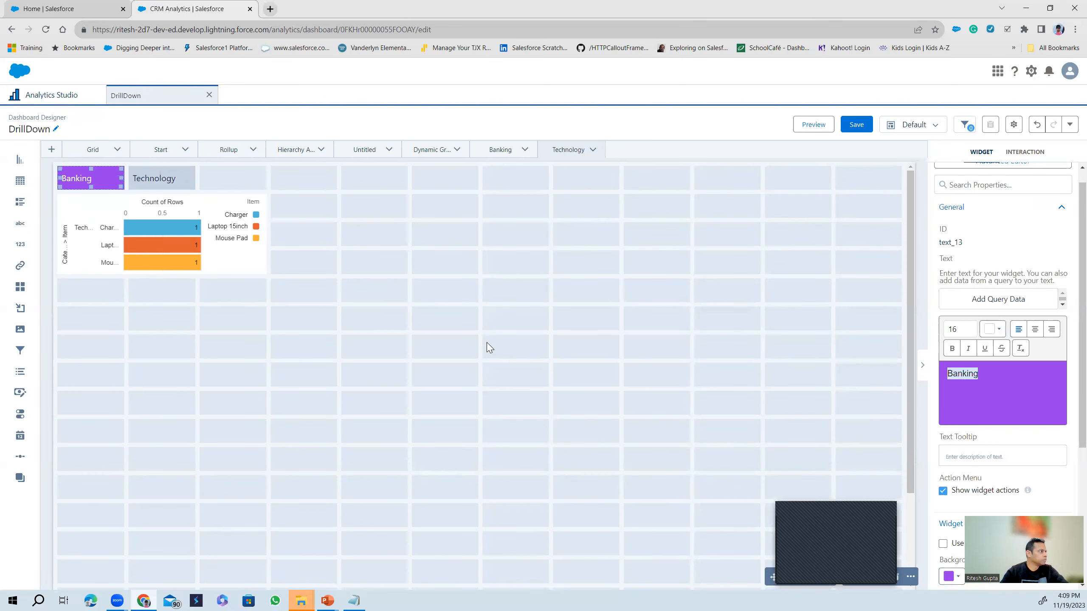
click(379, 333)
Center the text of the Banking heading widget.
click(71, 182)
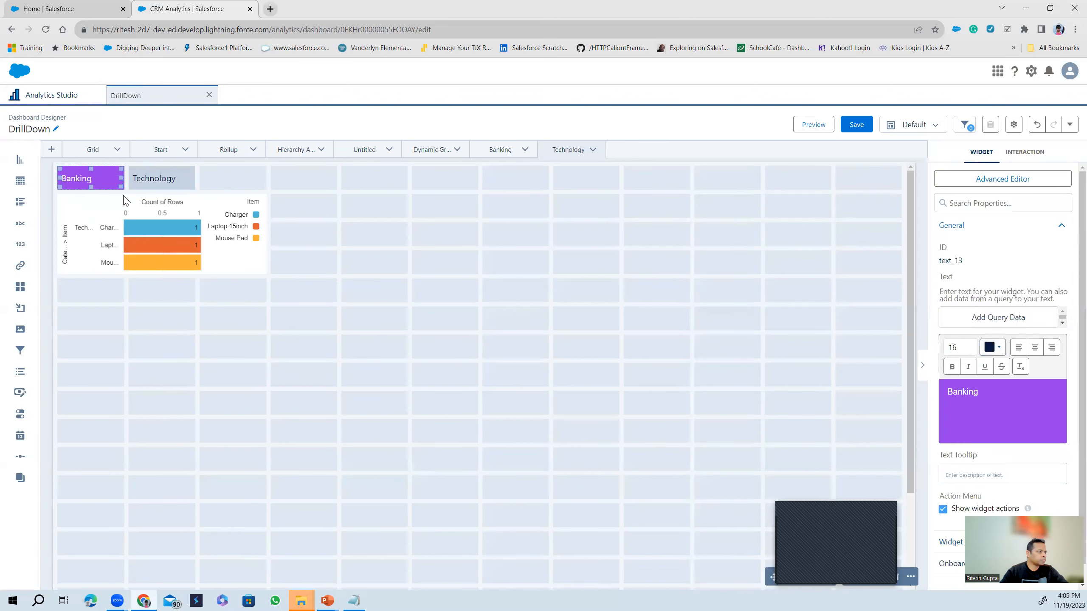
click(1037, 350)
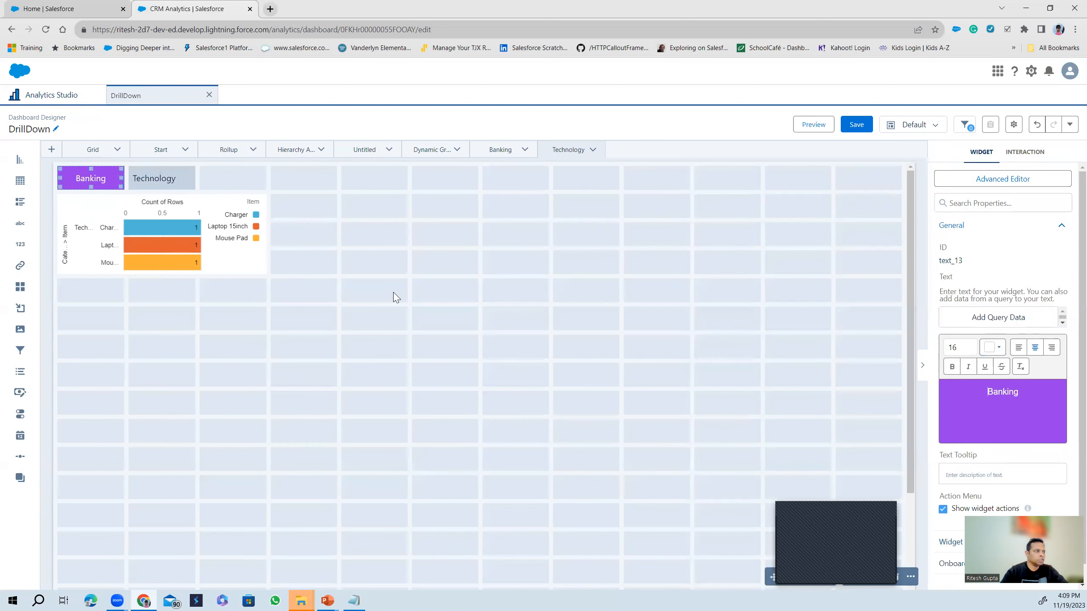
click(351, 305)
click(156, 225)
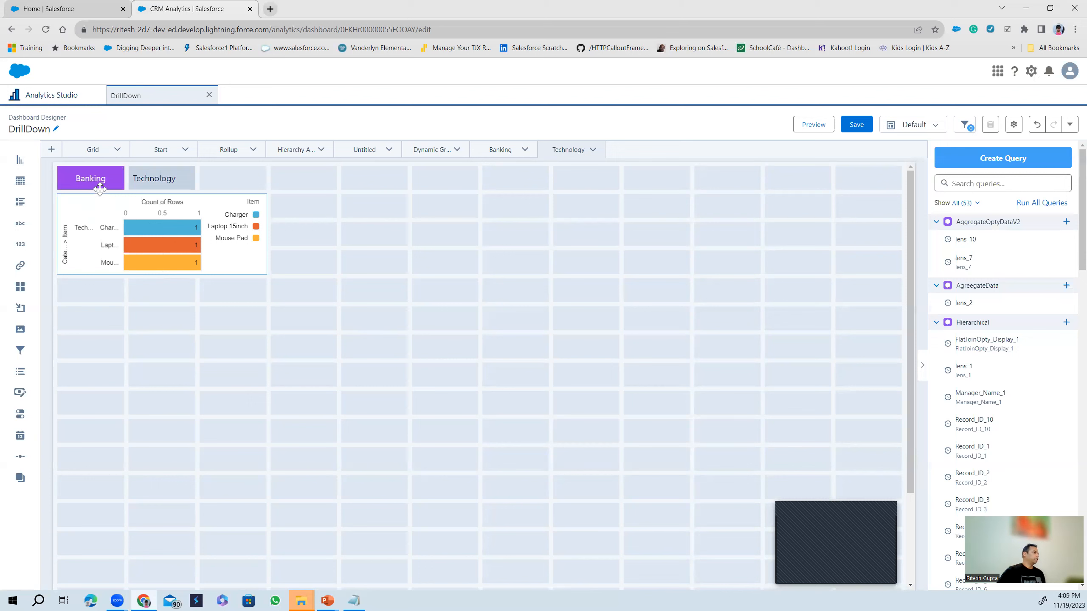
Add a click interaction to the Banking heading that navigates to a page in the layout, with Banking as the target page.
click(114, 182)
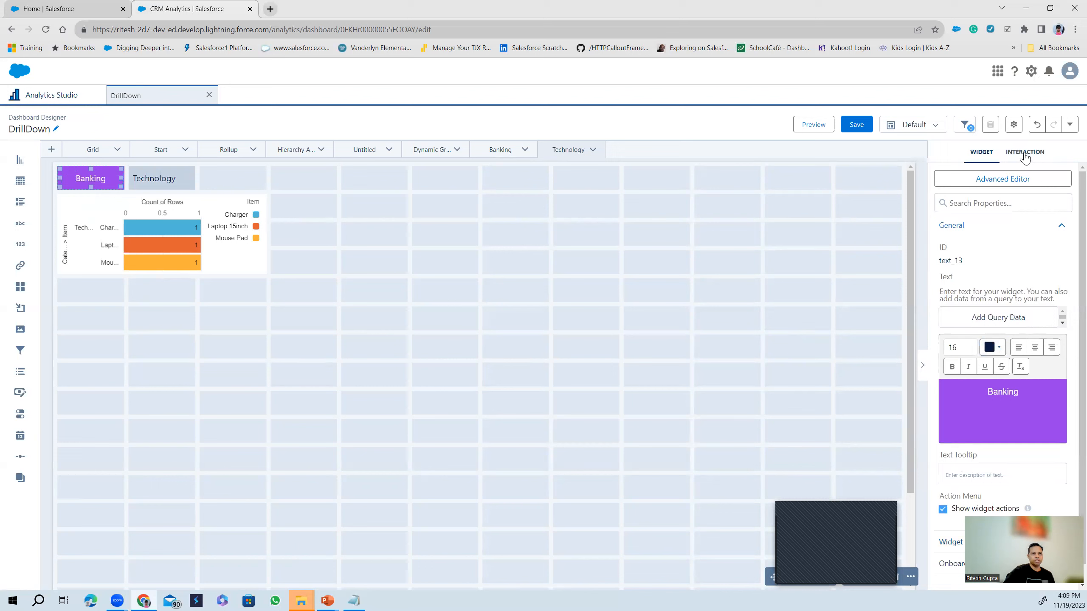
click(1025, 154)
click(998, 278)
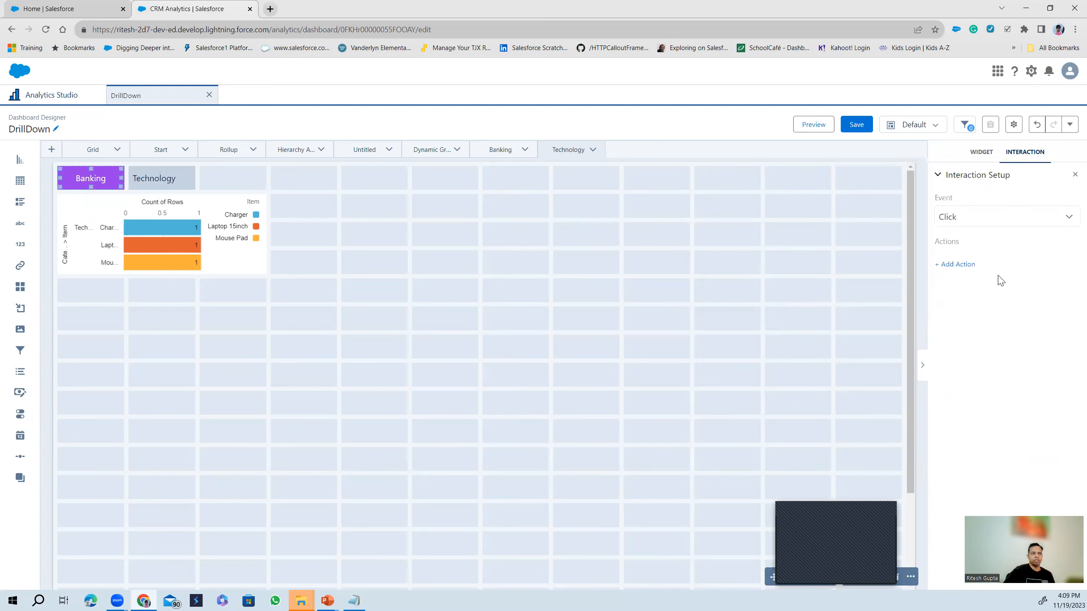
click(963, 265)
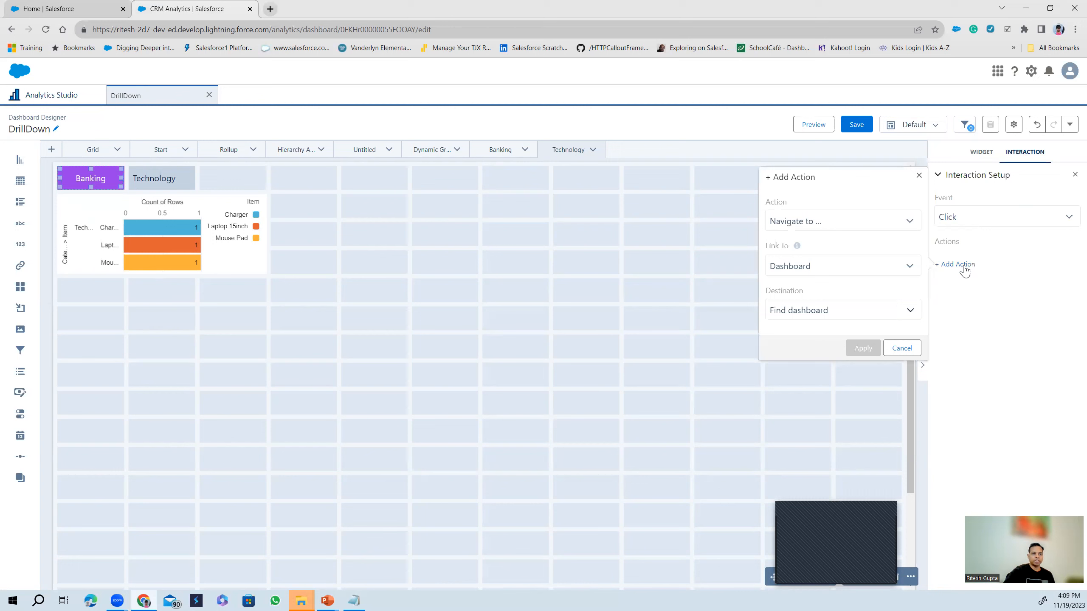
click(821, 270)
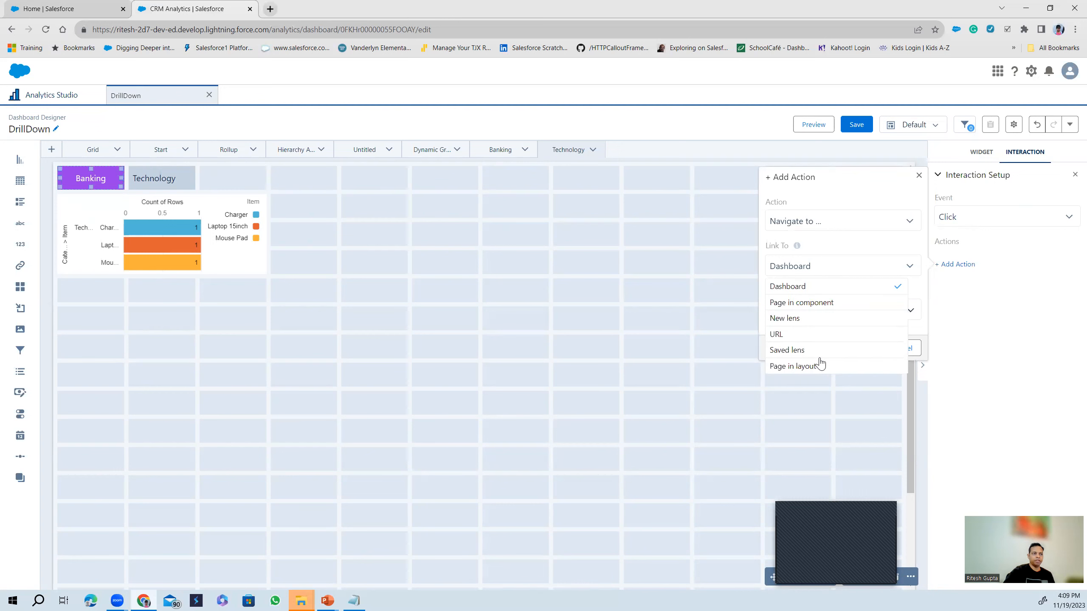
click(813, 366)
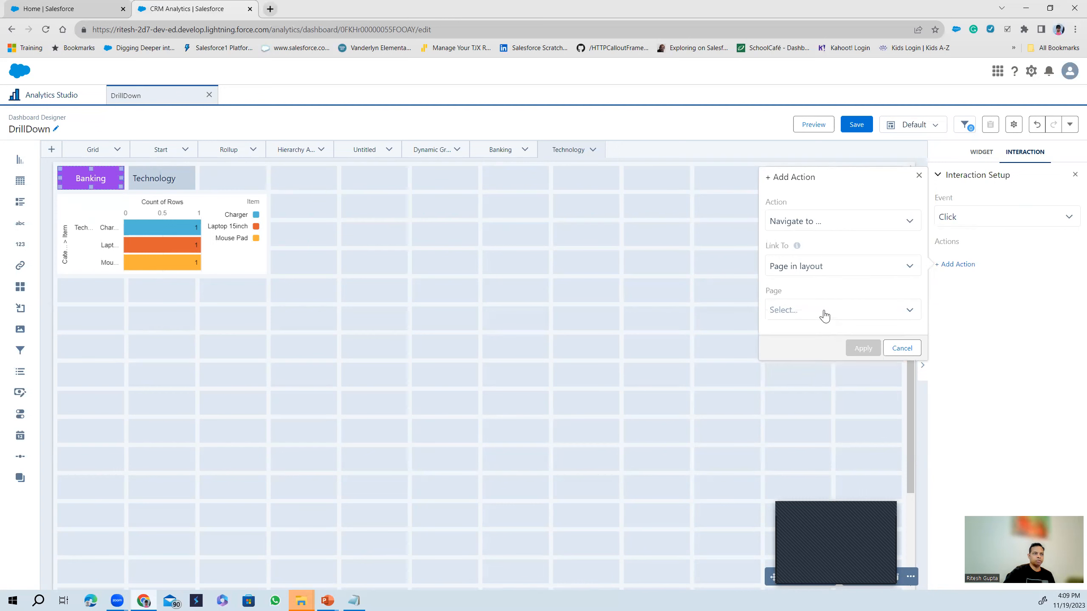
click(825, 316)
scroll(813, 409, down, 2)
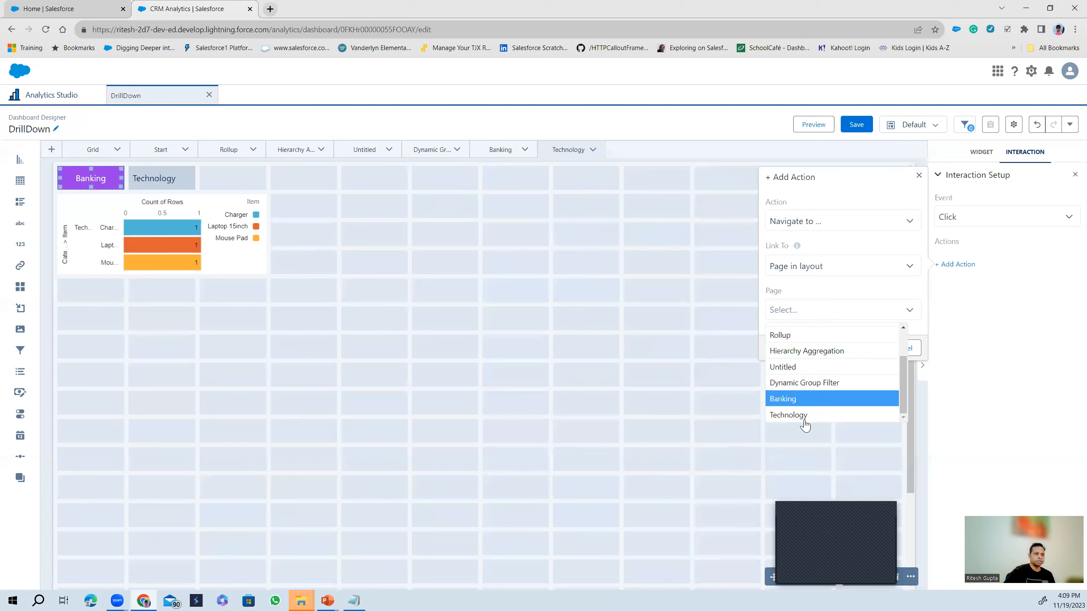
click(815, 401)
click(862, 354)
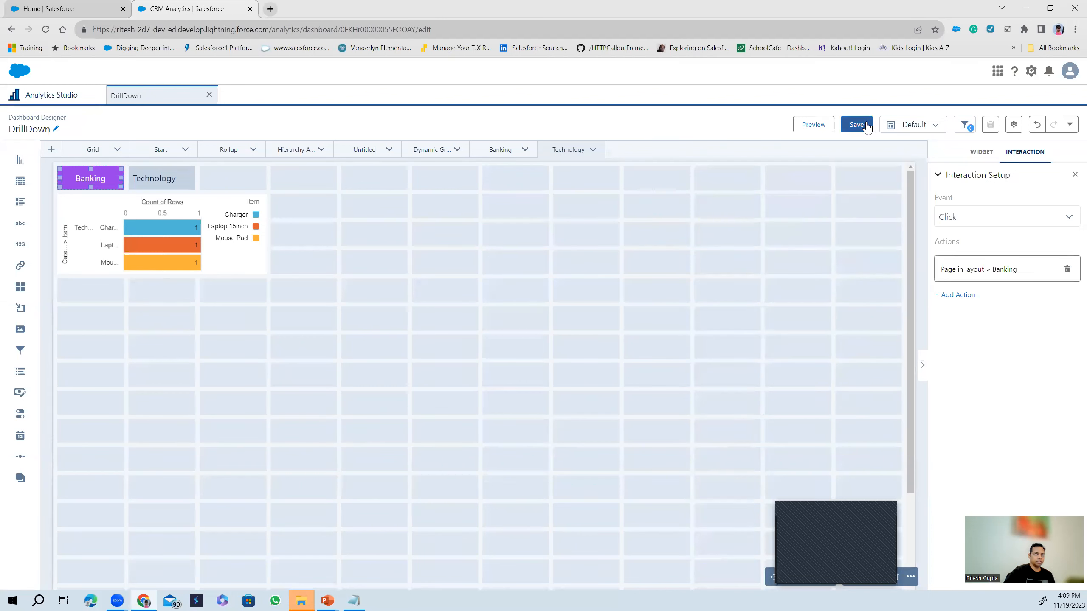
Save the dashboard and test the Banking heading's link in preview.
click(865, 125)
click(647, 467)
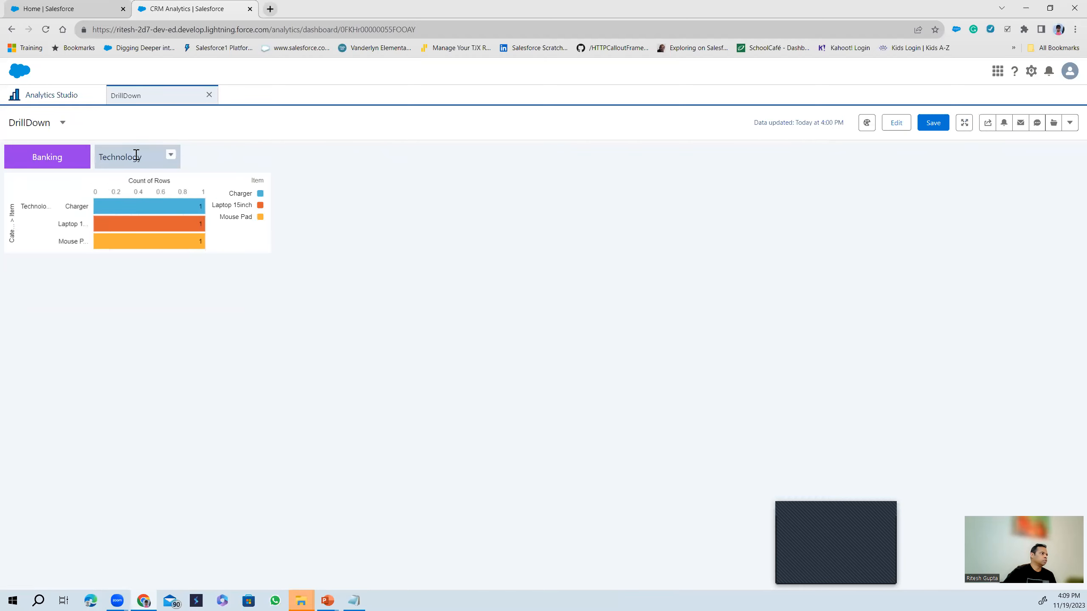
click(39, 163)
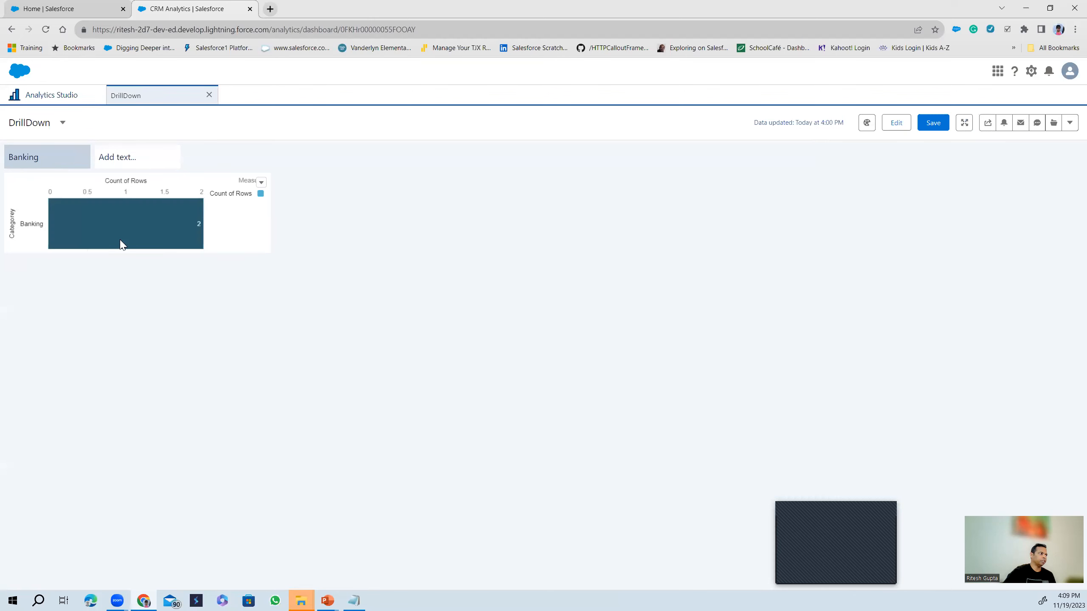
Return to editing and replace the placeholder text in the Banking page's second text widget with "Technology".
click(895, 124)
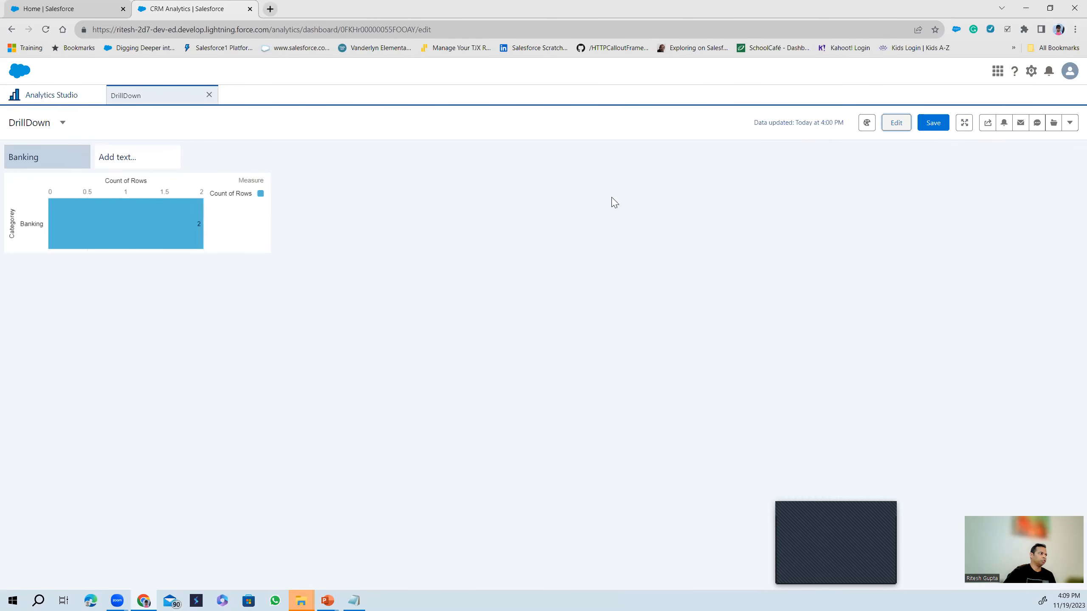
click(153, 178)
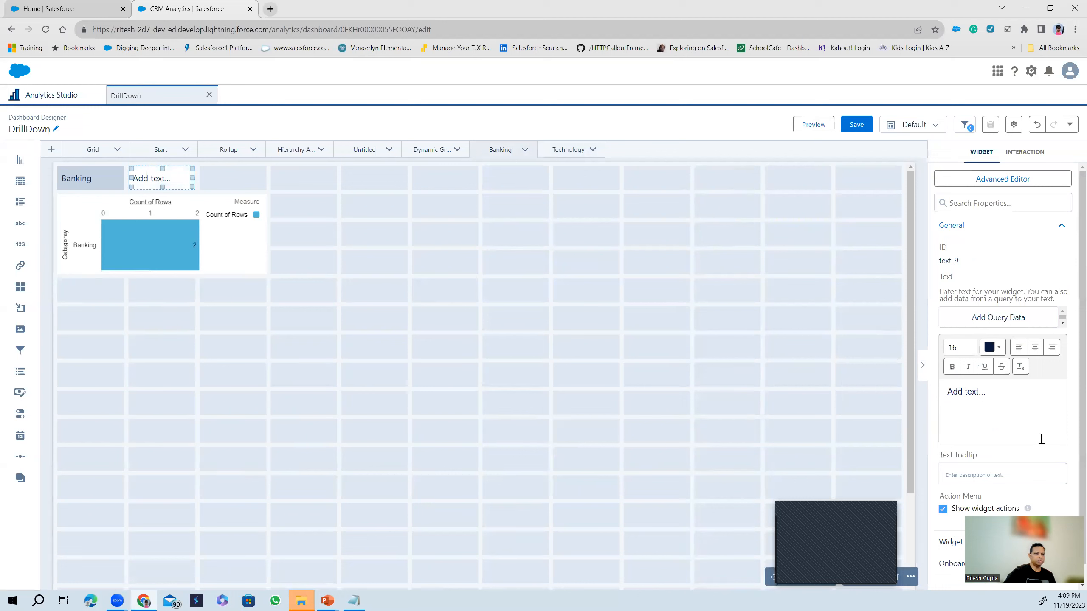
triple_click(971, 391)
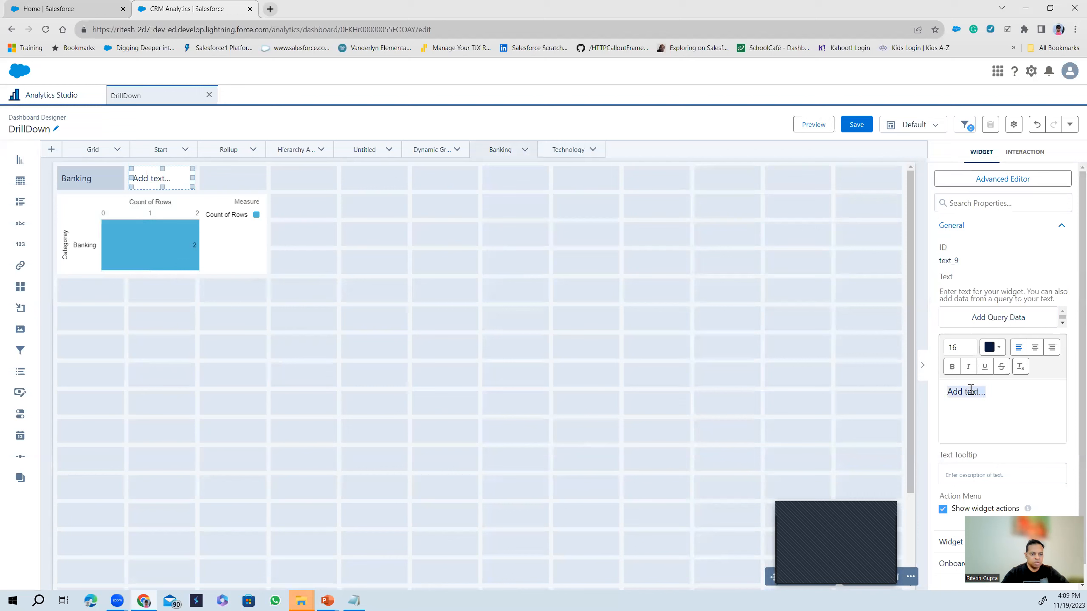
text(Tech)
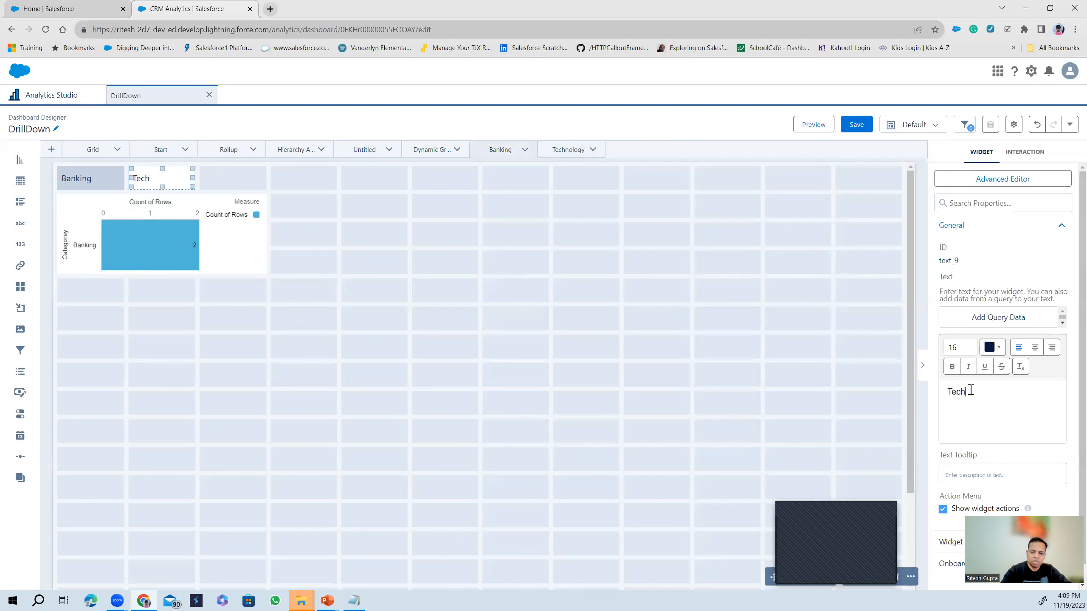
text(nology)
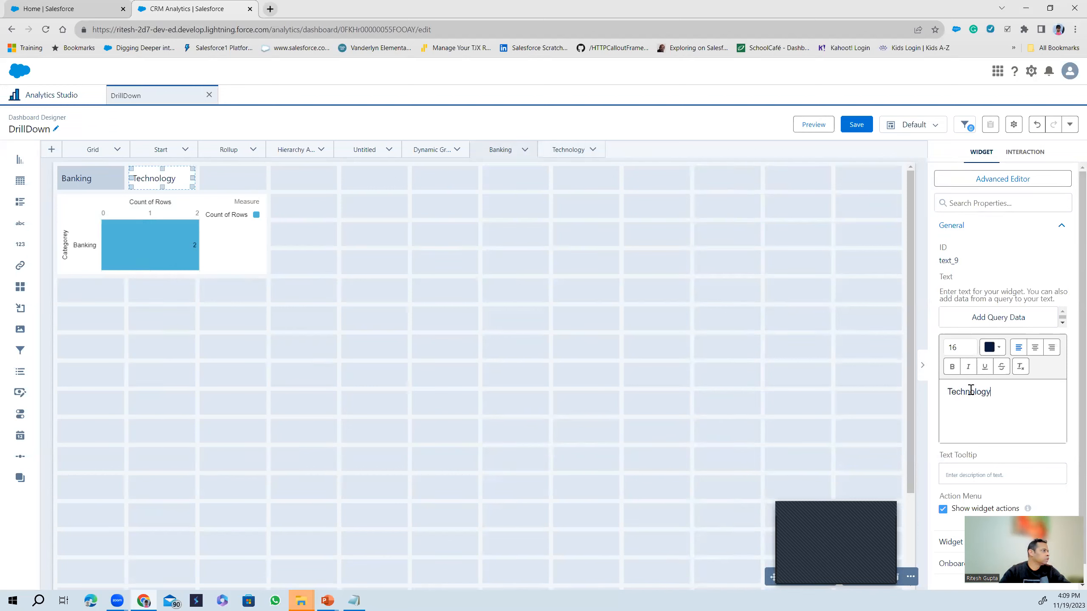
click(206, 181)
Set the background color of the Technology heading on the Banking page to purple from the default palette.
click(191, 177)
scroll(943, 509, down, 1)
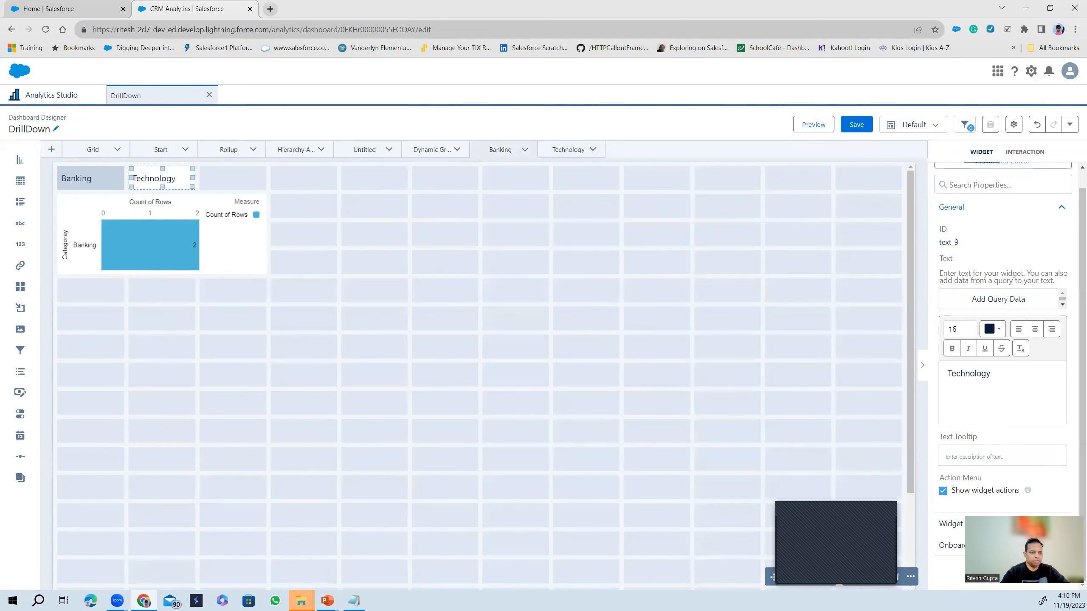
scroll(944, 509, down, 3)
click(954, 471)
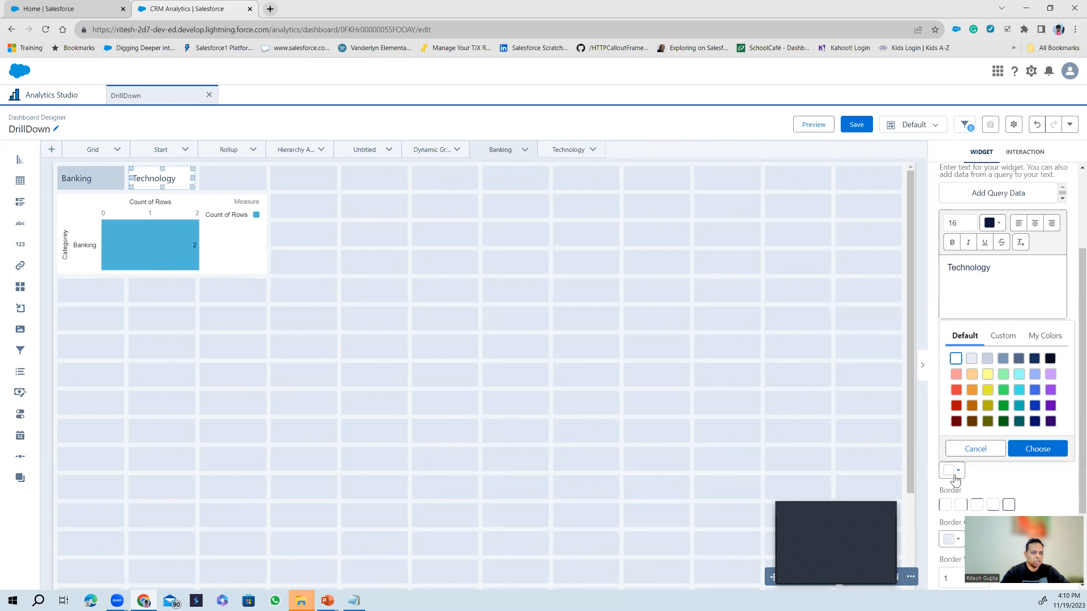
click(1051, 391)
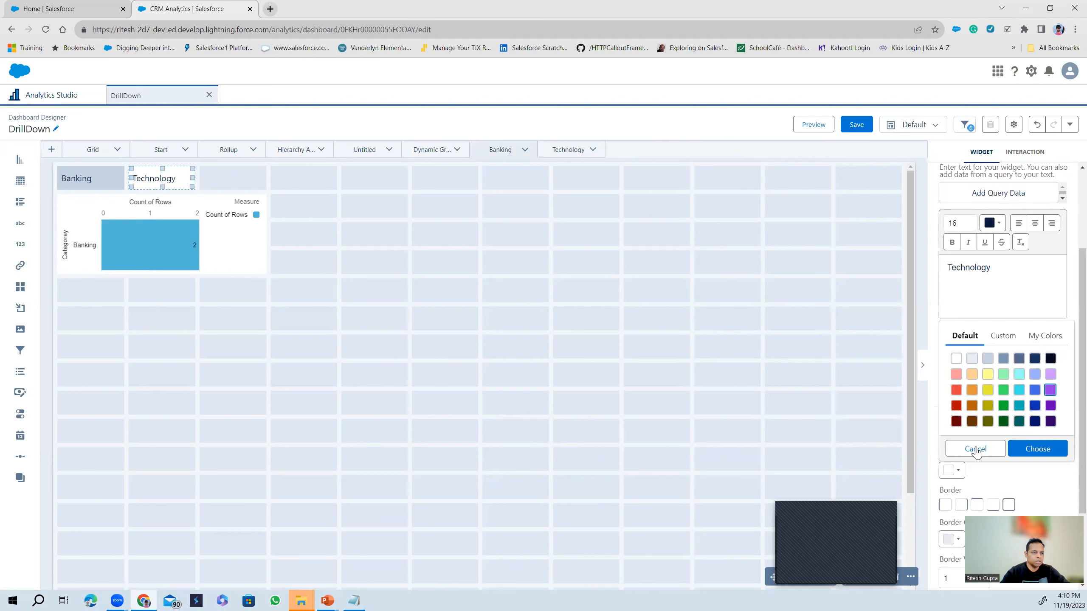
click(1038, 449)
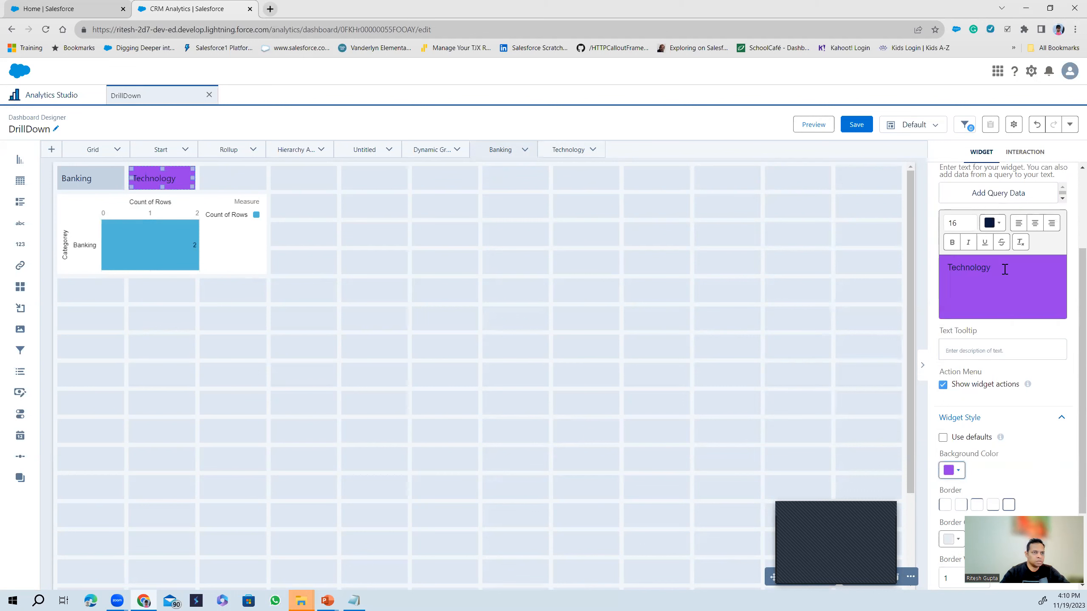
Center the Technology heading's text and change its font color to white.
click(1035, 222)
double_click(1002, 266)
click(988, 226)
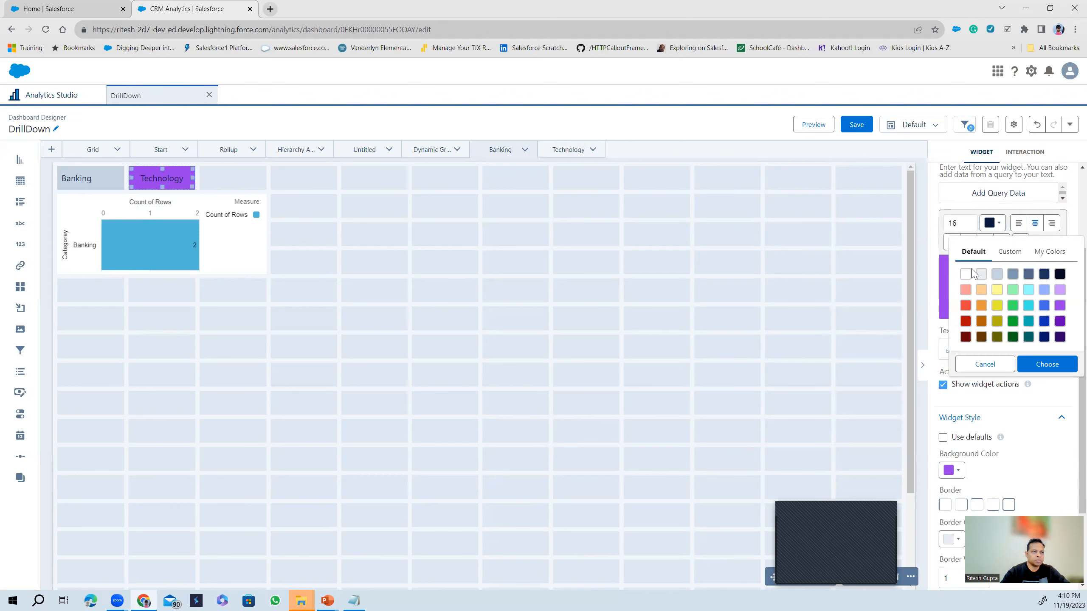
click(1047, 364)
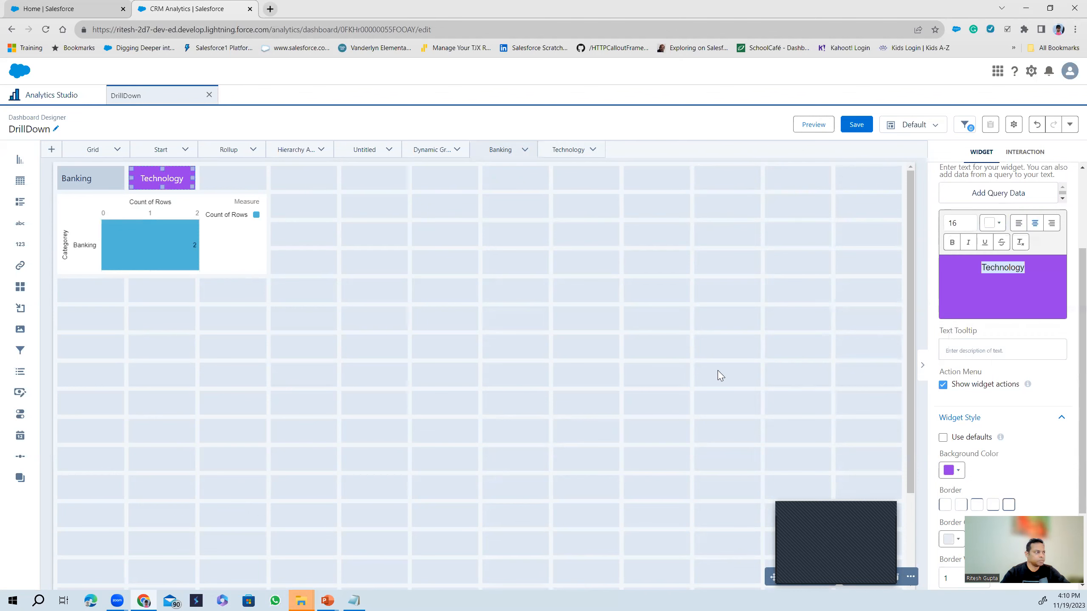
click(853, 166)
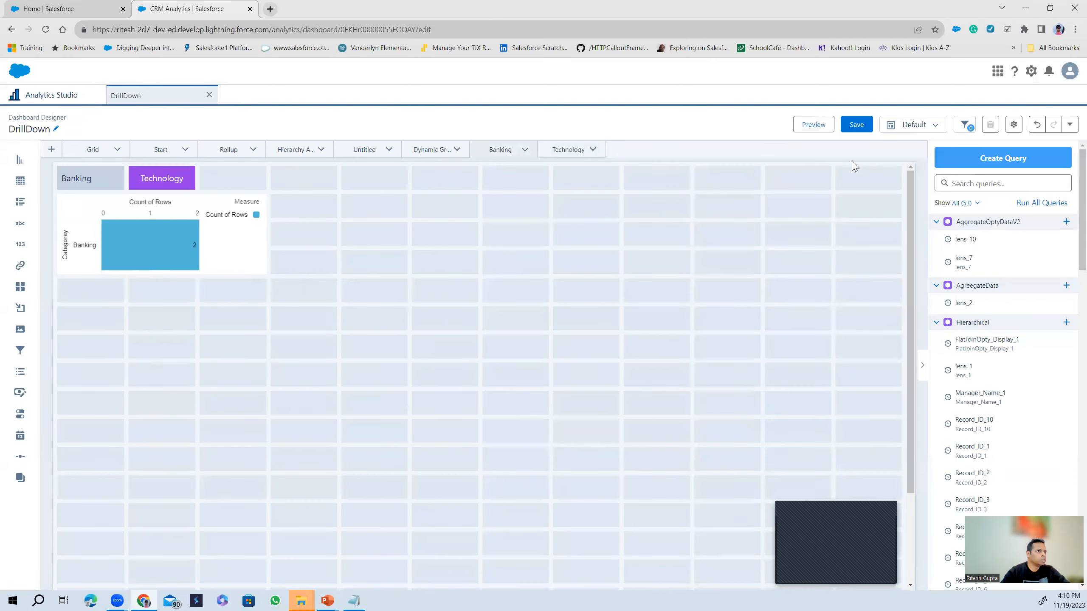
Save the dashboard and preview the Banking page with its Technology heading.
click(857, 124)
click(638, 467)
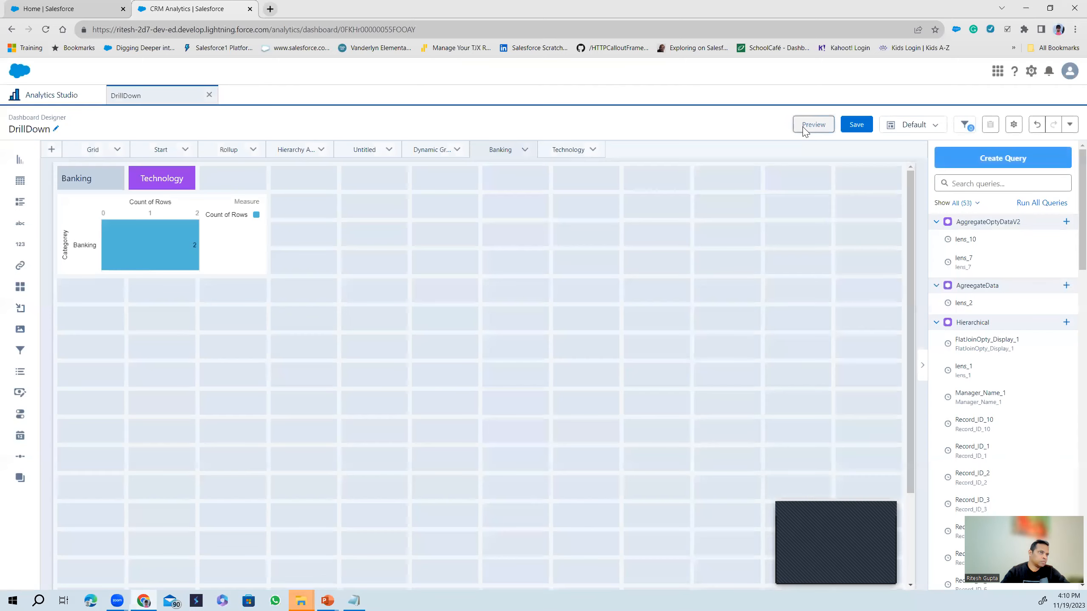
click(808, 127)
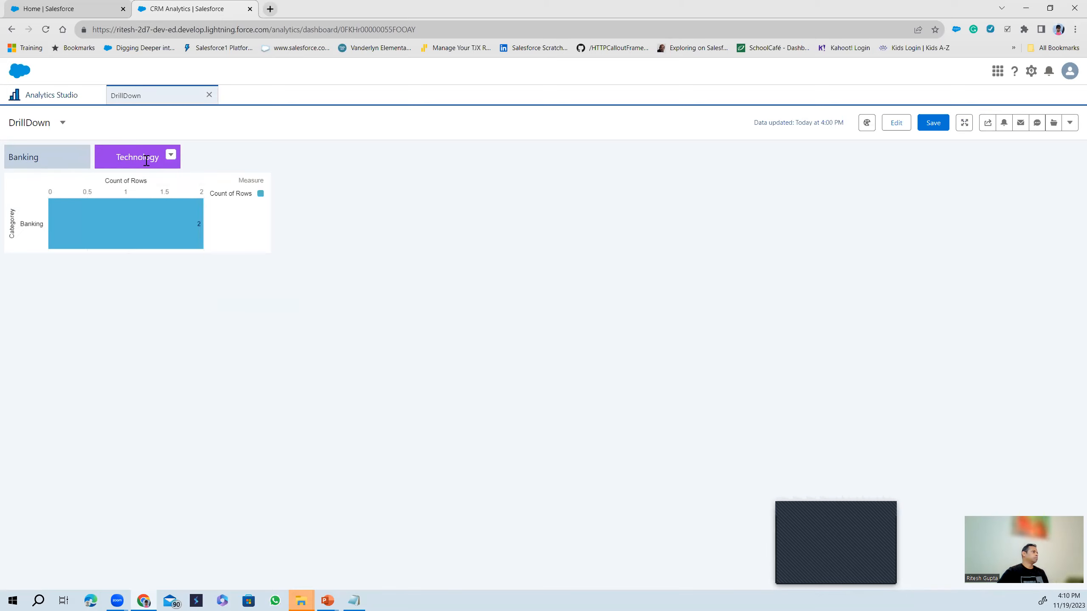
Return to editing and add a click interaction to the Banking page's Technology heading that navigates to the Technology page in the layout.
click(896, 123)
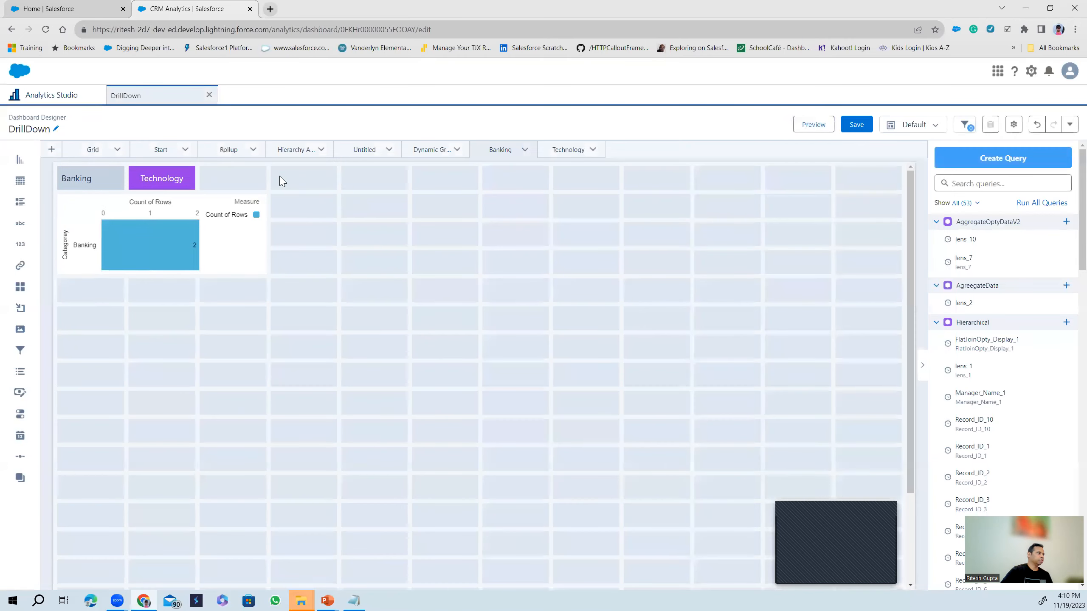
click(163, 177)
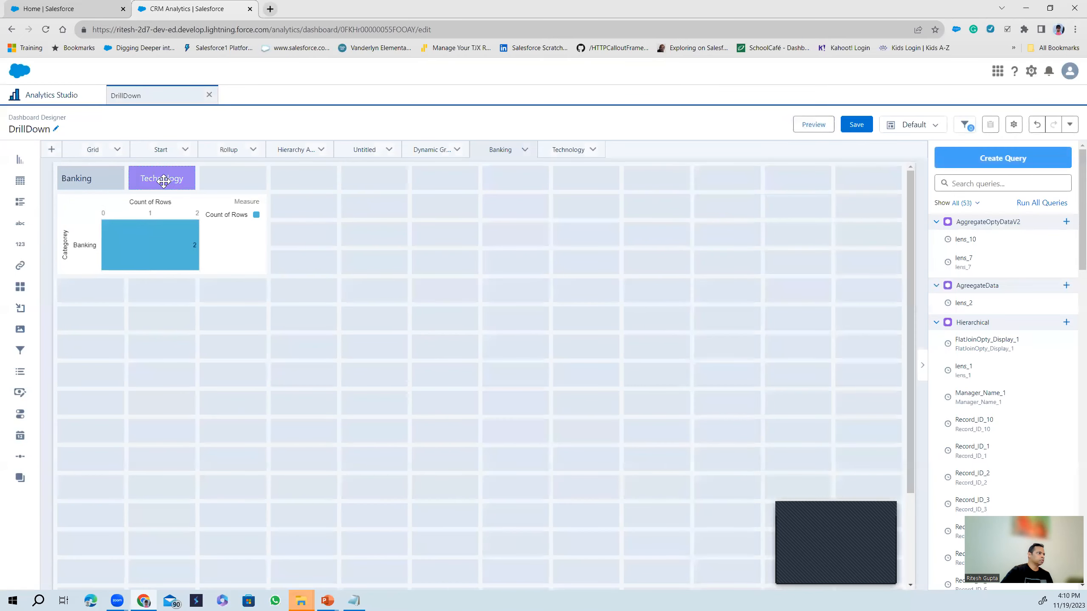
click(1016, 163)
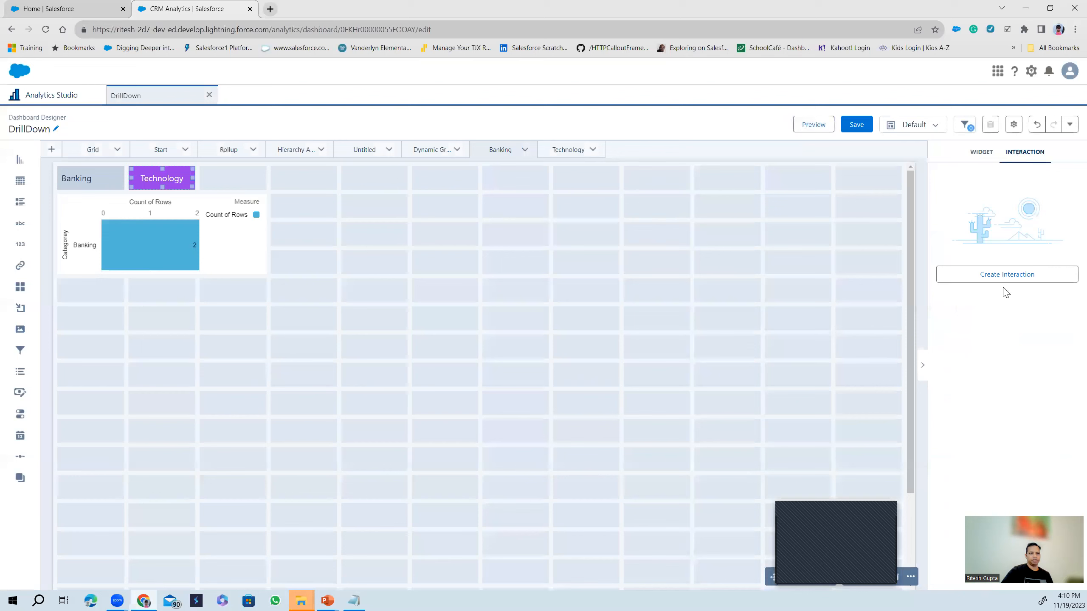
click(1011, 276)
click(955, 265)
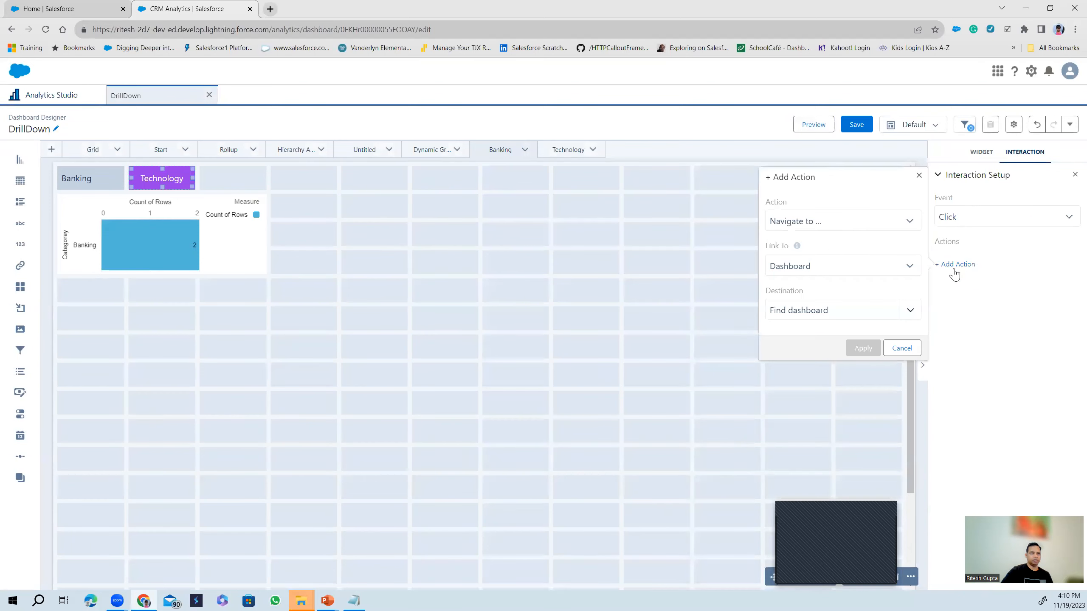
click(832, 267)
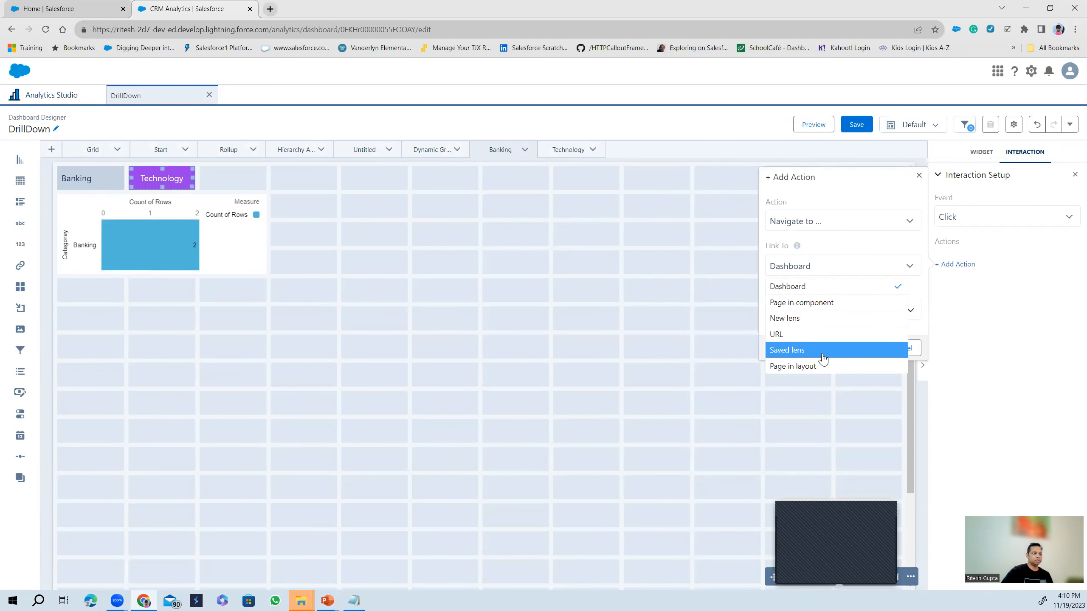
click(813, 367)
click(850, 310)
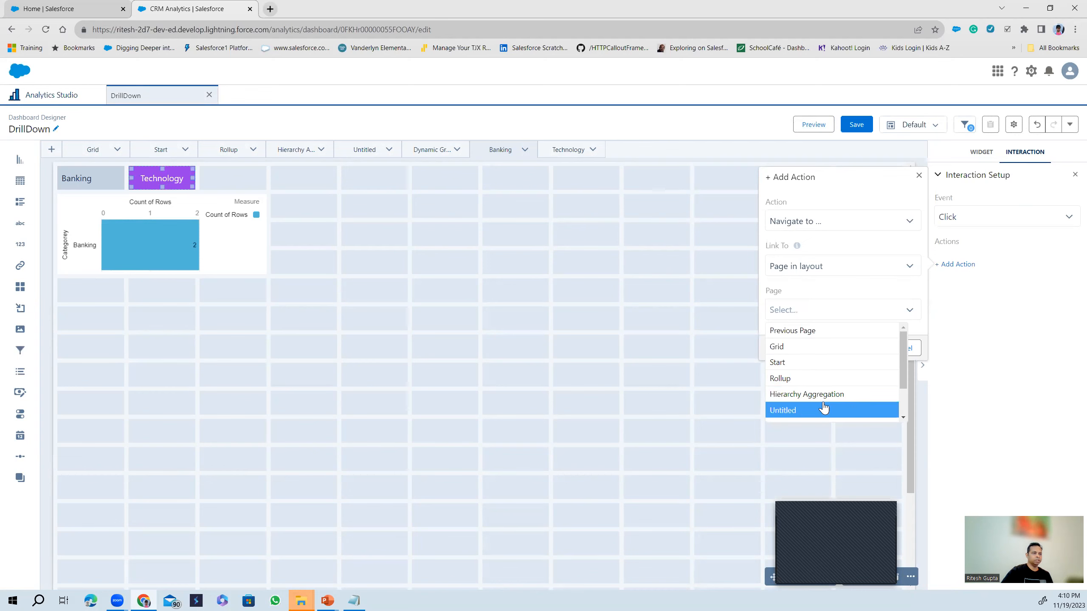
scroll(820, 399, down, 1)
click(817, 415)
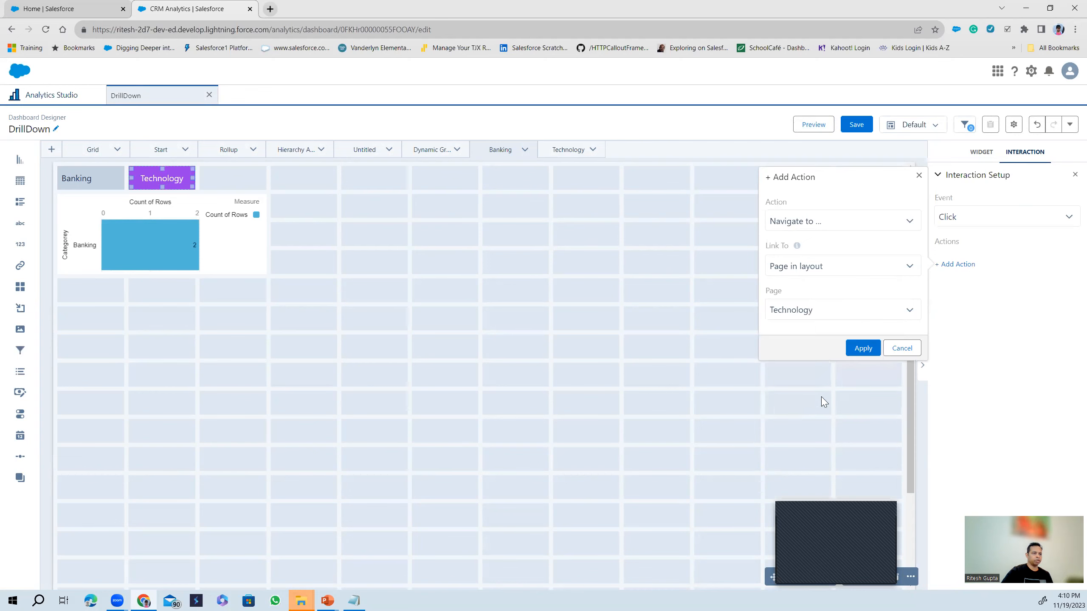
click(861, 349)
Save the dashboard with its current name and preview the Banking page.
click(857, 124)
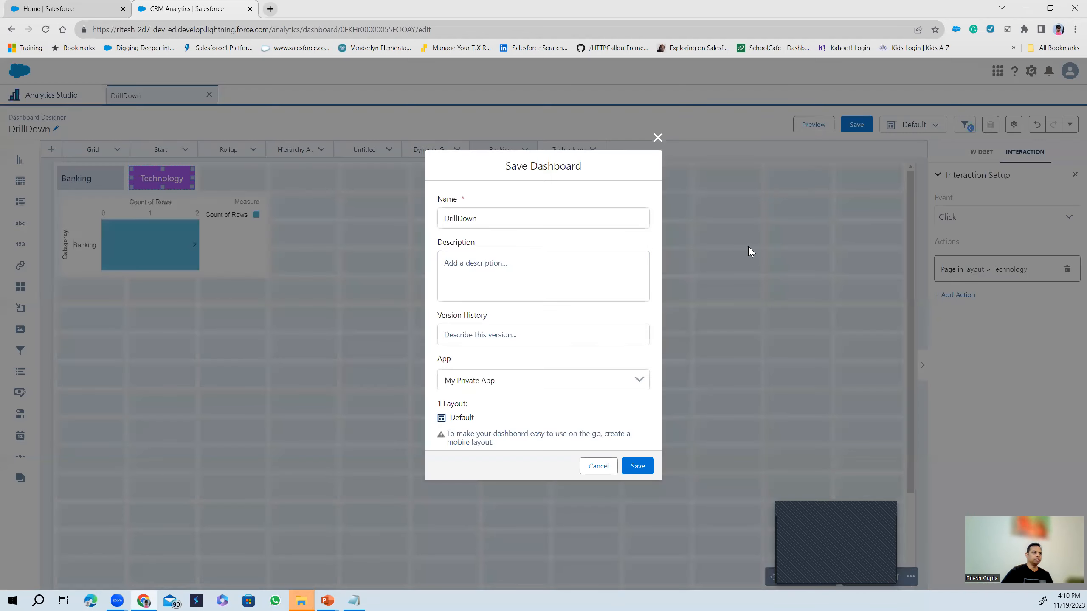
click(638, 466)
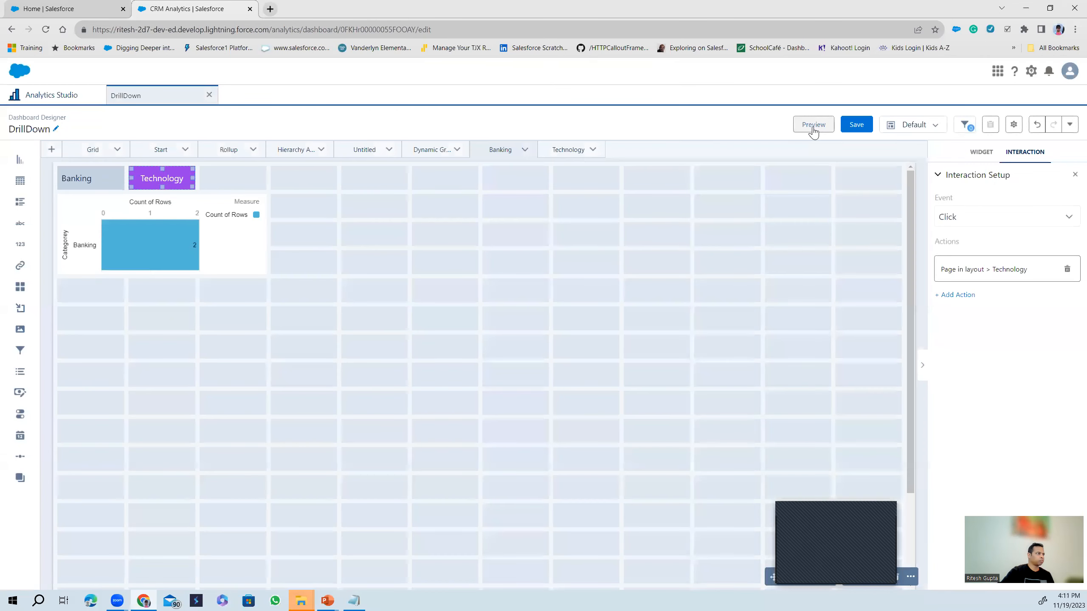
click(811, 126)
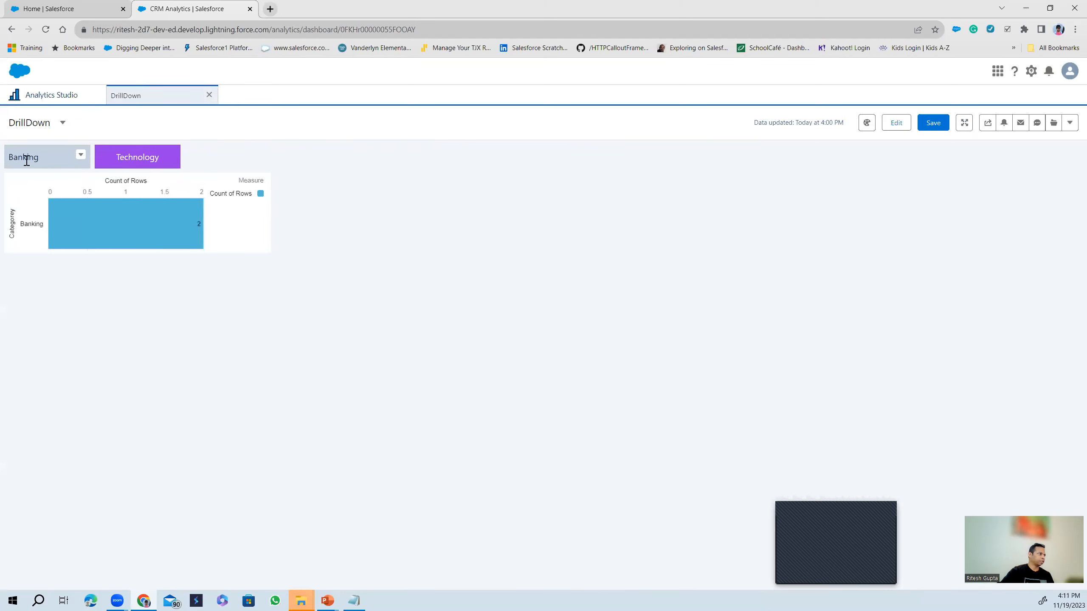
Test the page links by switching back and forth between the Technology and Banking headings.
click(132, 162)
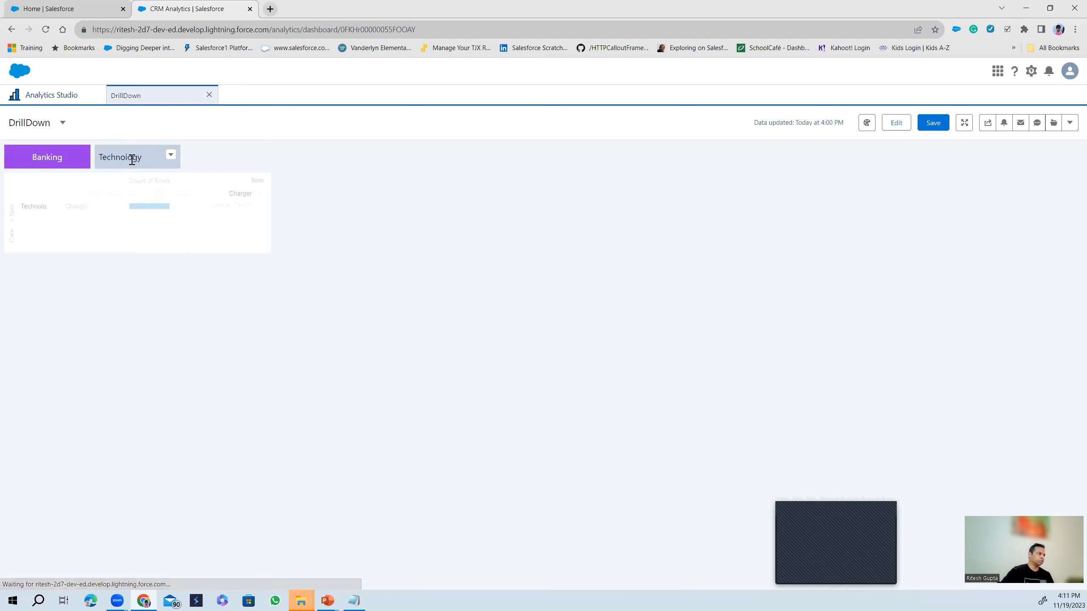
click(61, 162)
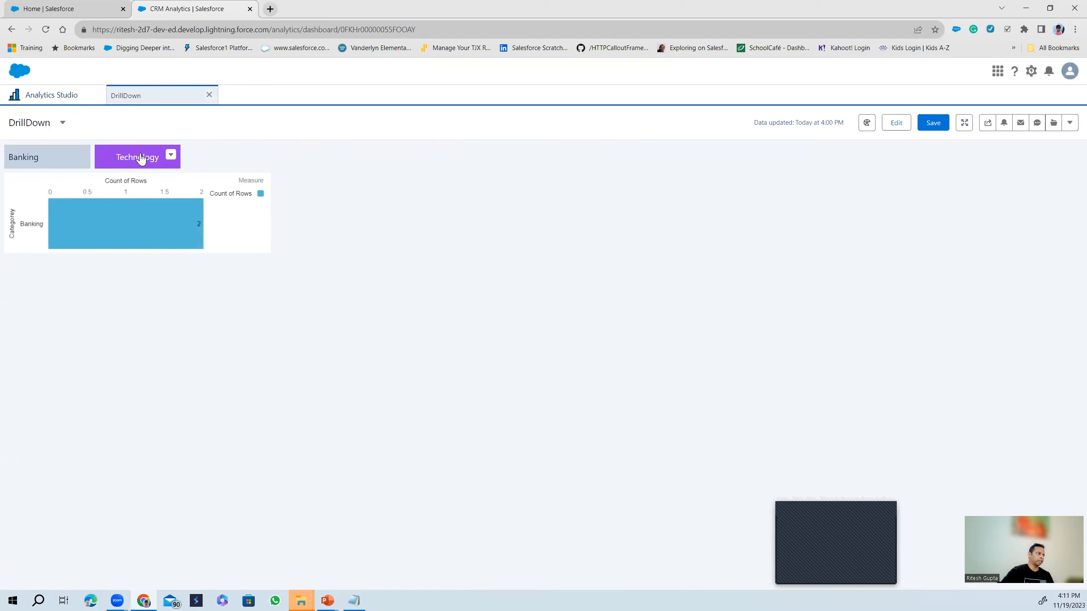
click(128, 156)
click(49, 157)
Return to editing, place a toggle widget beside the Banking page's Technology heading, and start a custom query for it.
click(897, 122)
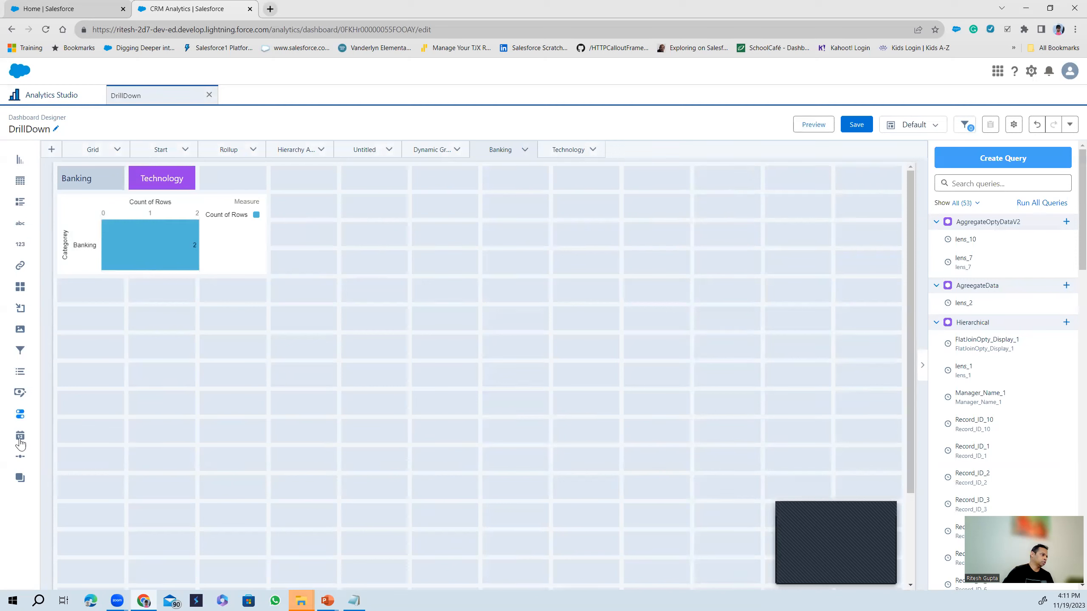
drag(20, 416, 286, 177)
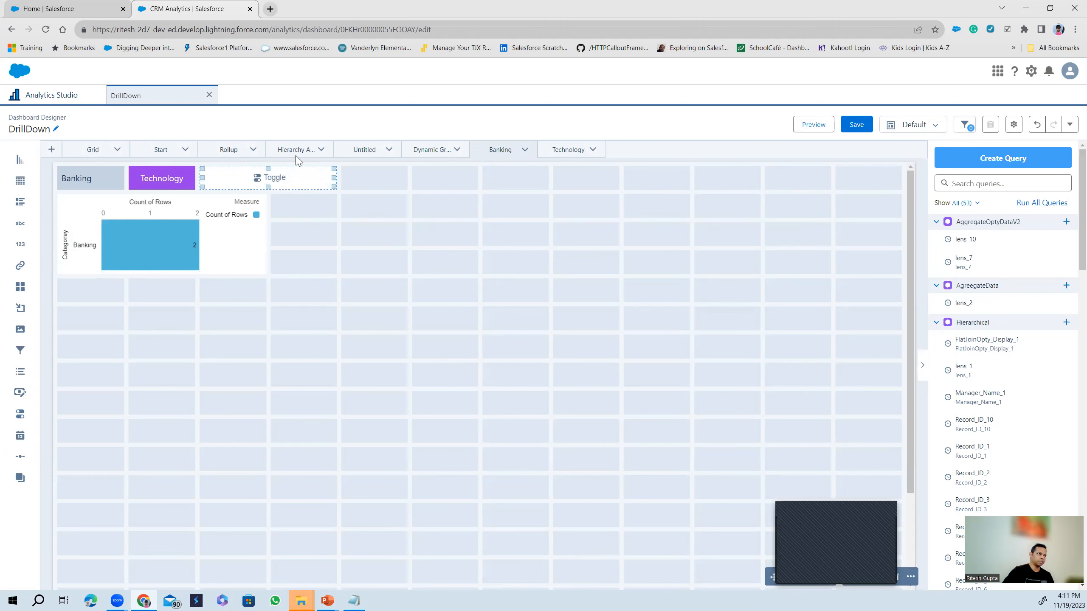
click(273, 177)
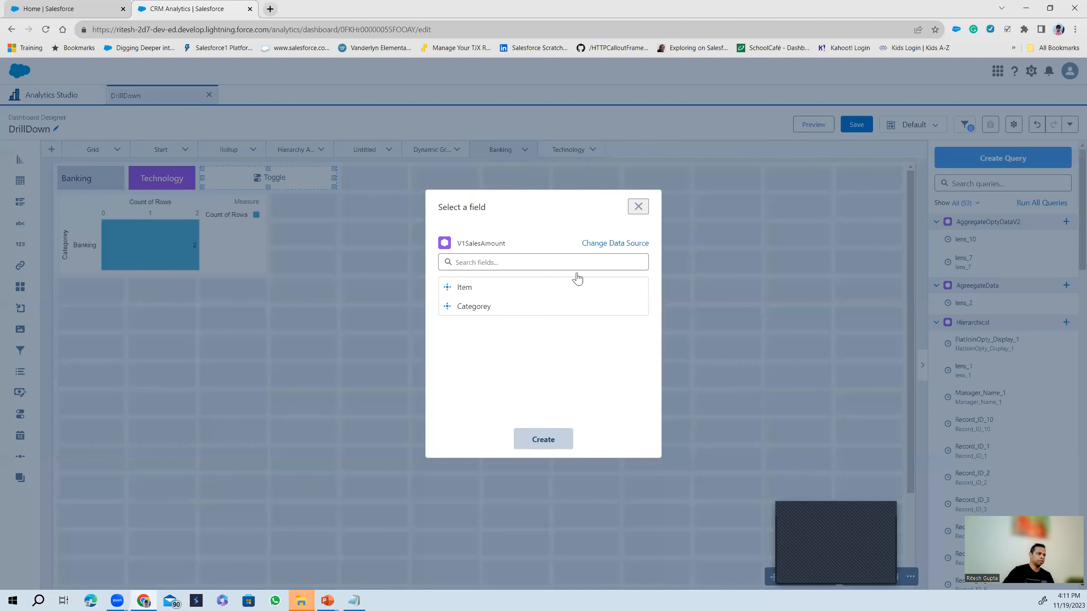
click(598, 243)
click(426, 446)
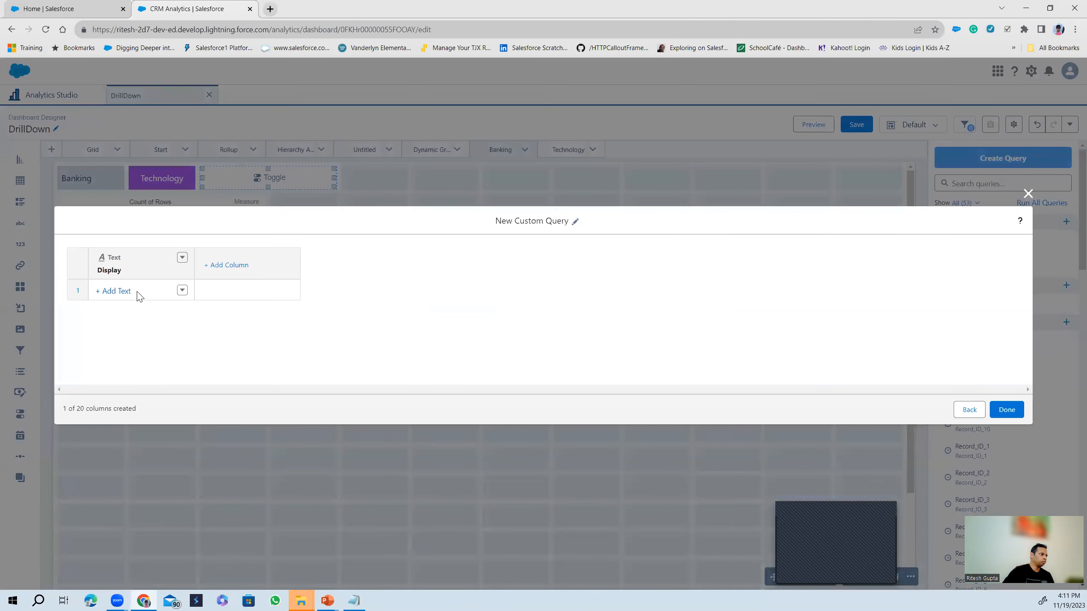
Add a second manual text column to the custom query and name it "Value".
click(220, 269)
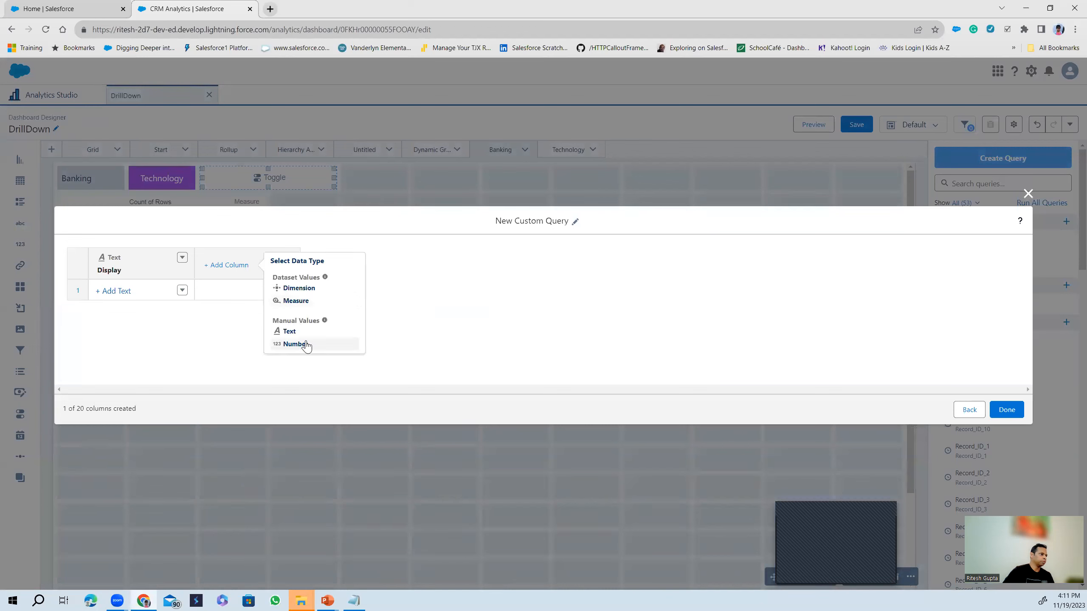
click(300, 333)
click(226, 269)
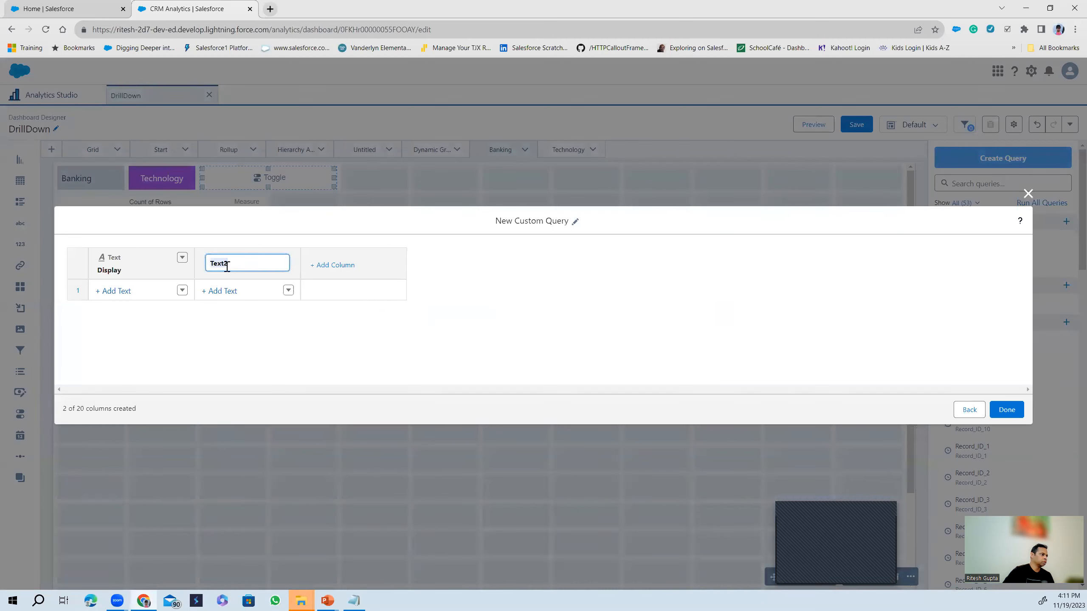
text(Va)
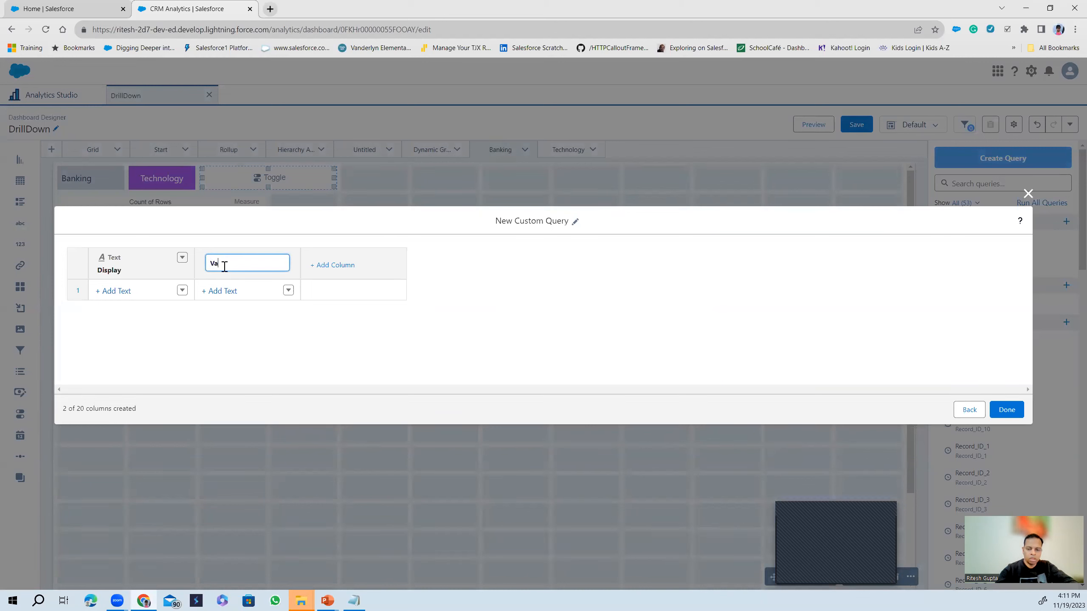
text(lue)
key(Return)
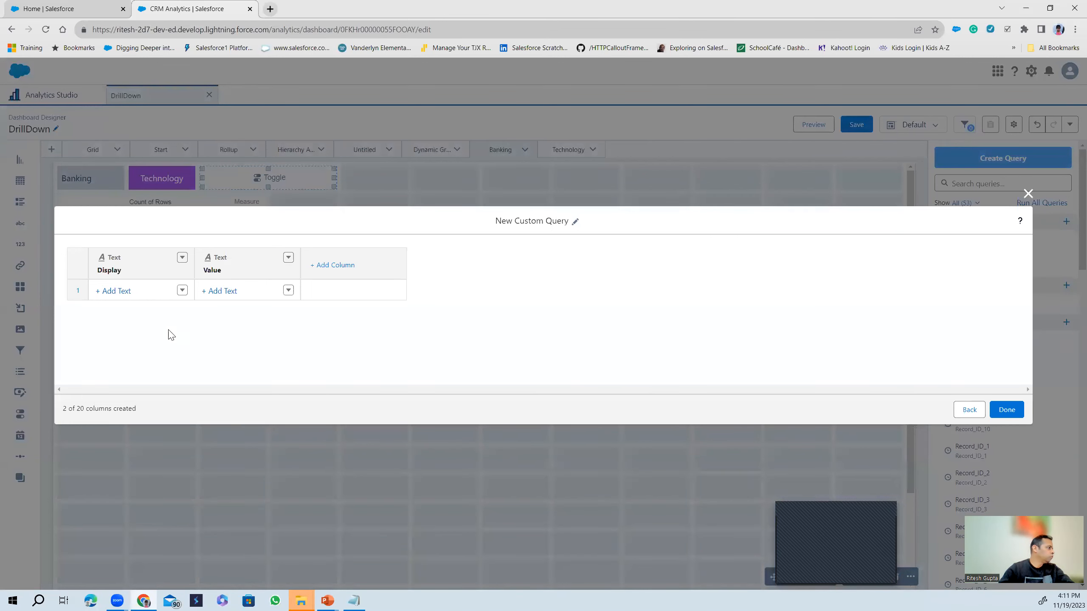
Fill the custom query's first row with "Banking" in both the Display and Value columns.
click(182, 293)
click(135, 293)
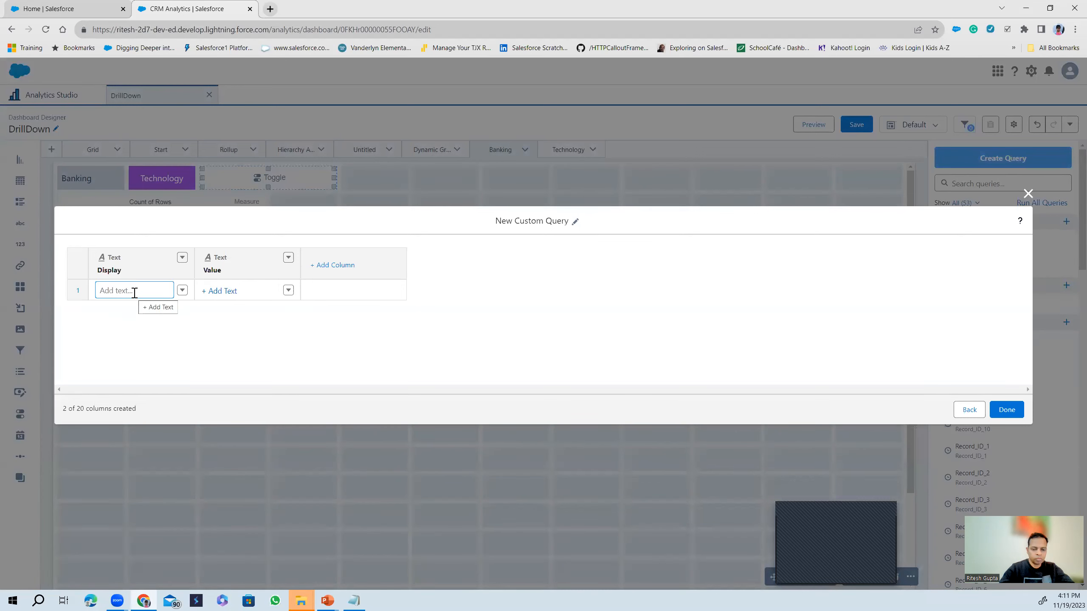
text(Banking)
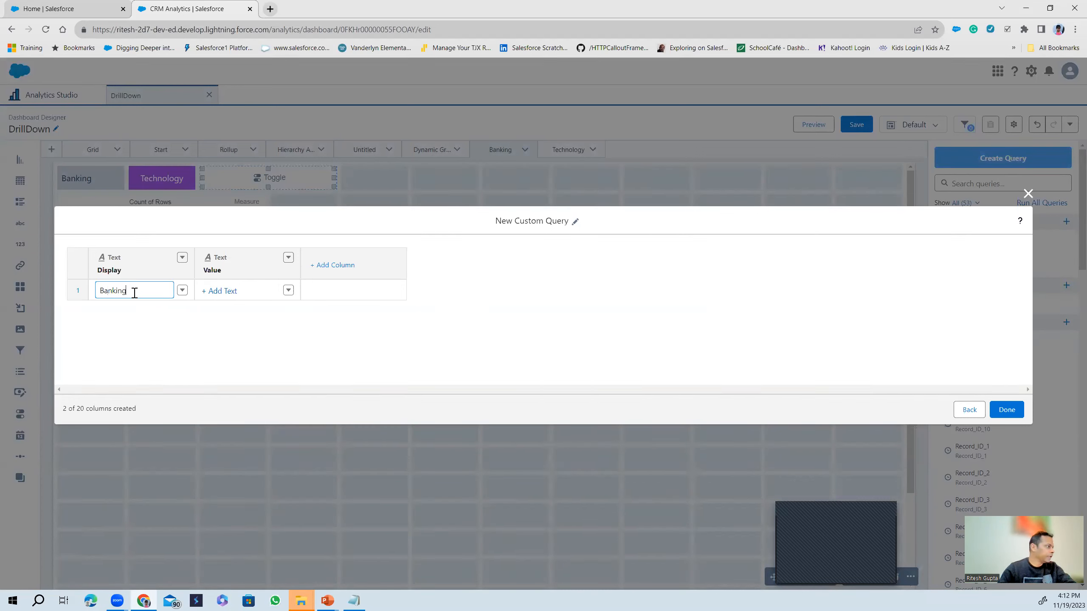
click(289, 291)
click(311, 297)
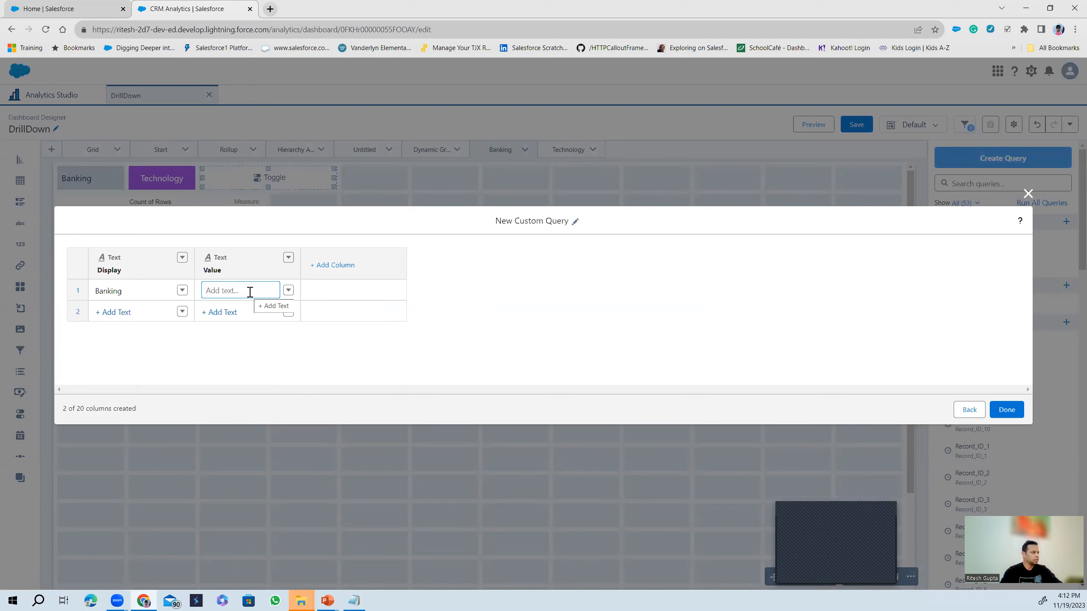
text(Banking)
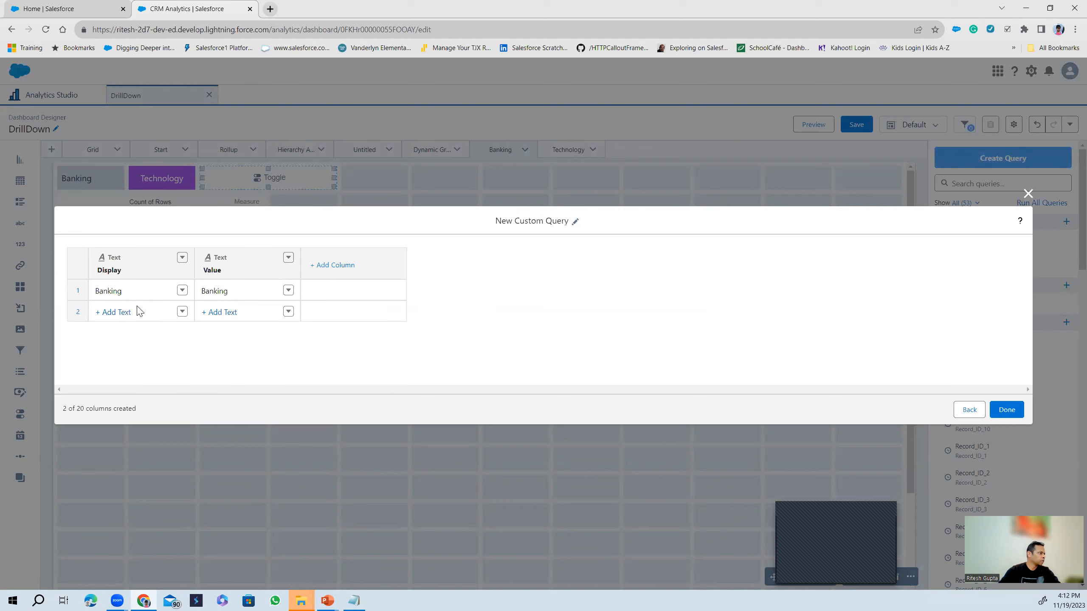
Fill the custom query's second row with "Technology" in both the Display and Value columns, and finish the query.
click(182, 312)
click(209, 300)
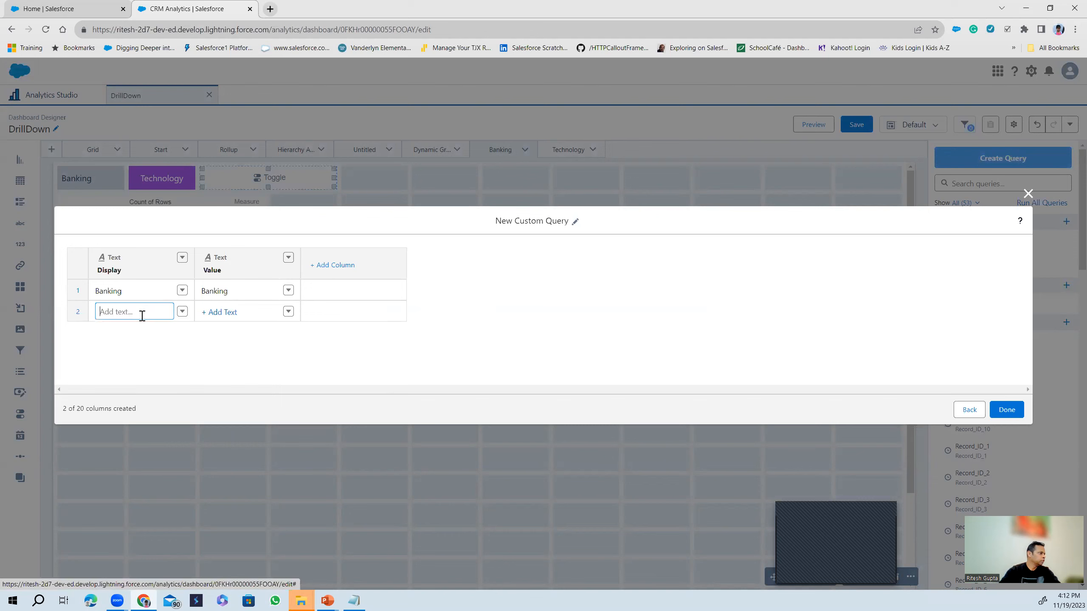
text(Te)
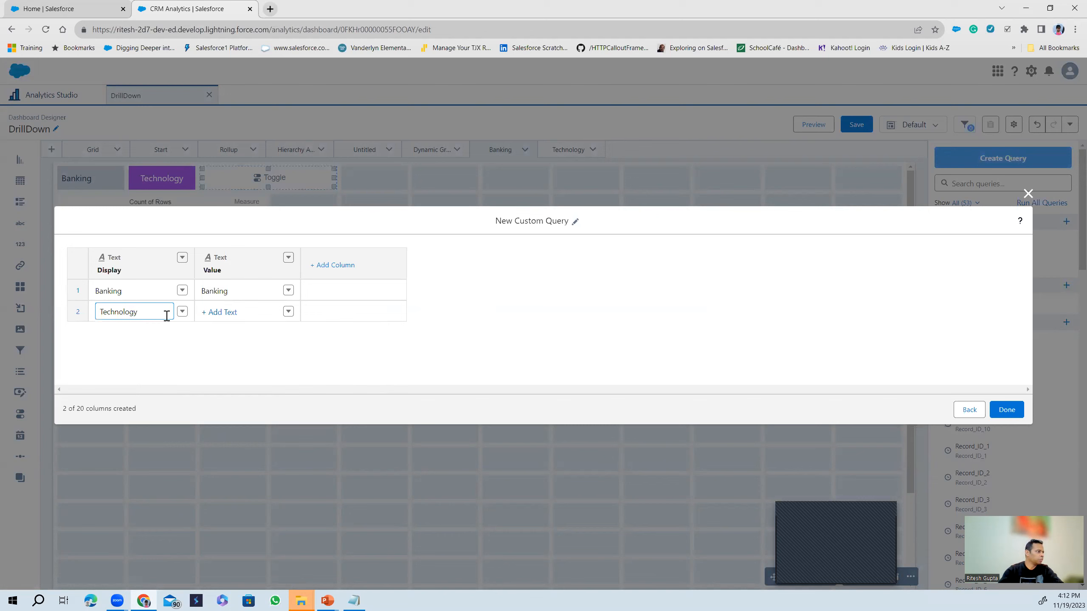
text(chnology)
key(Return)
click(288, 311)
click(302, 295)
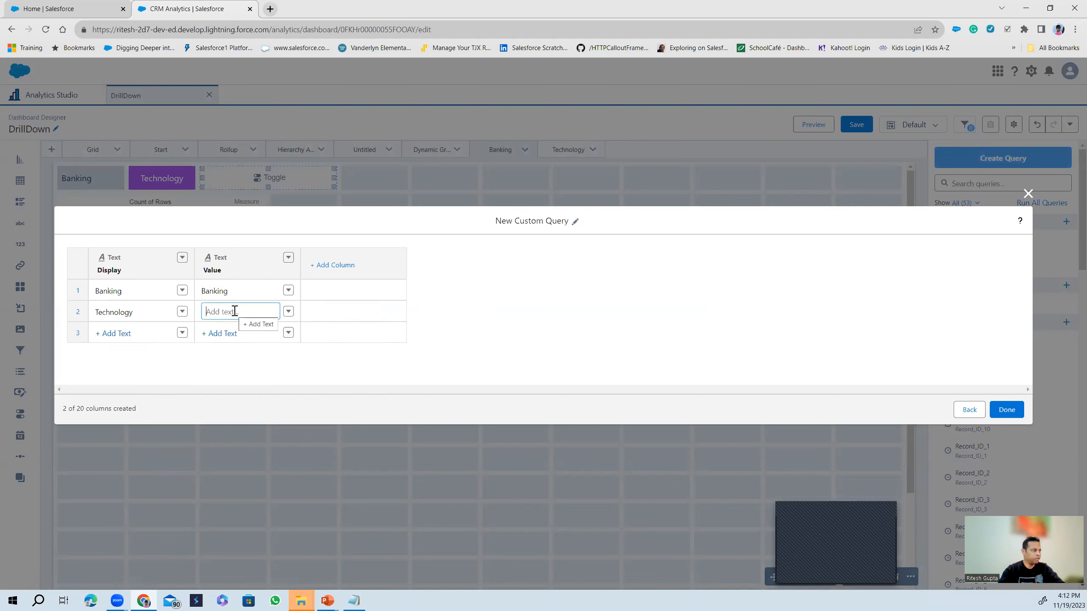
text(Te)
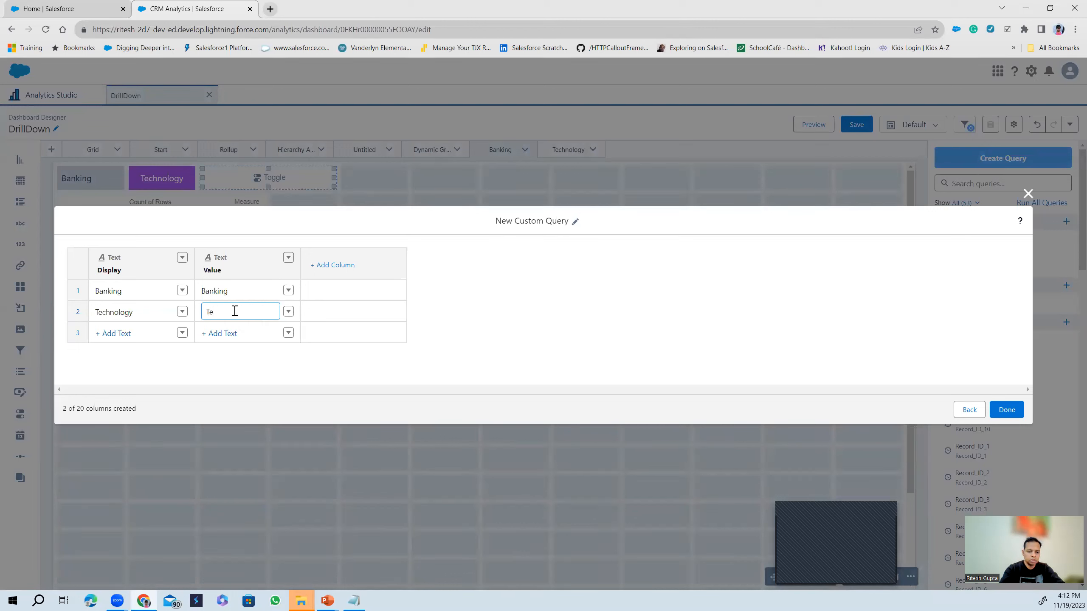
text(chnology)
click(376, 354)
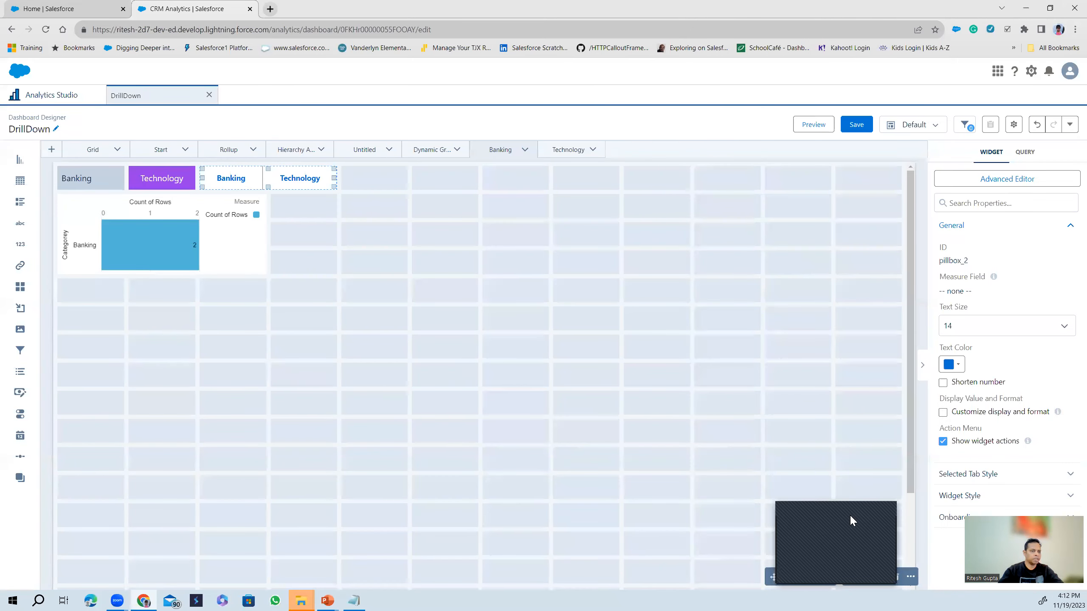
click(313, 222)
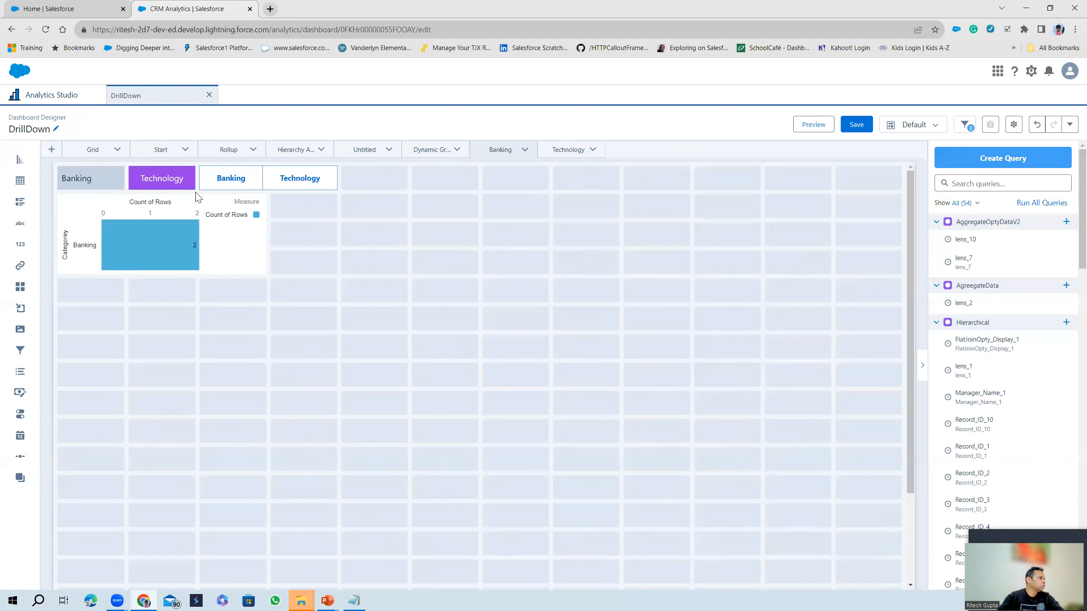
click(266, 178)
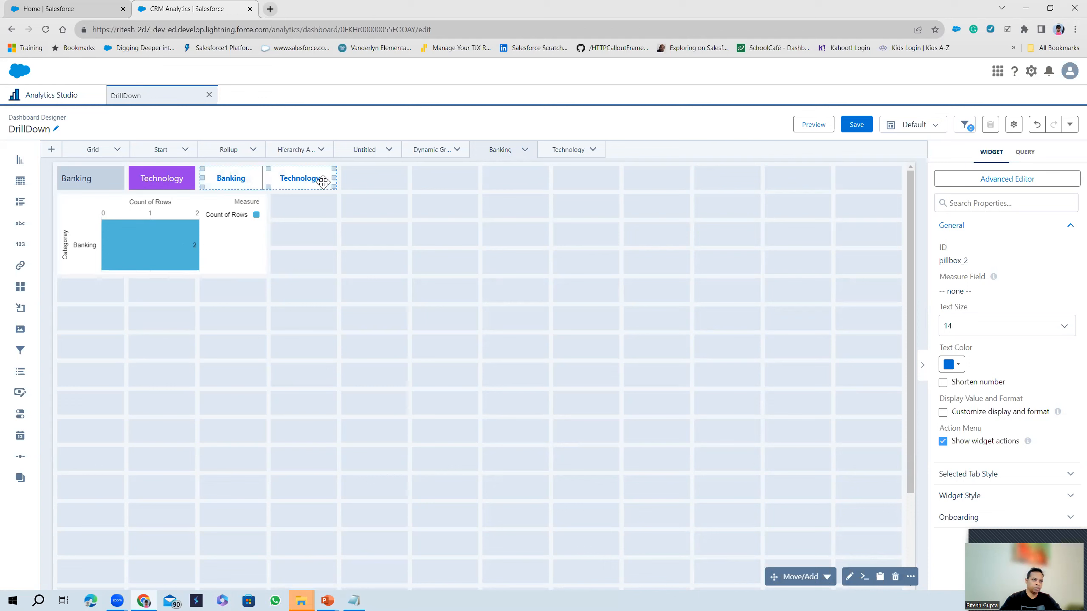
click(1003, 180)
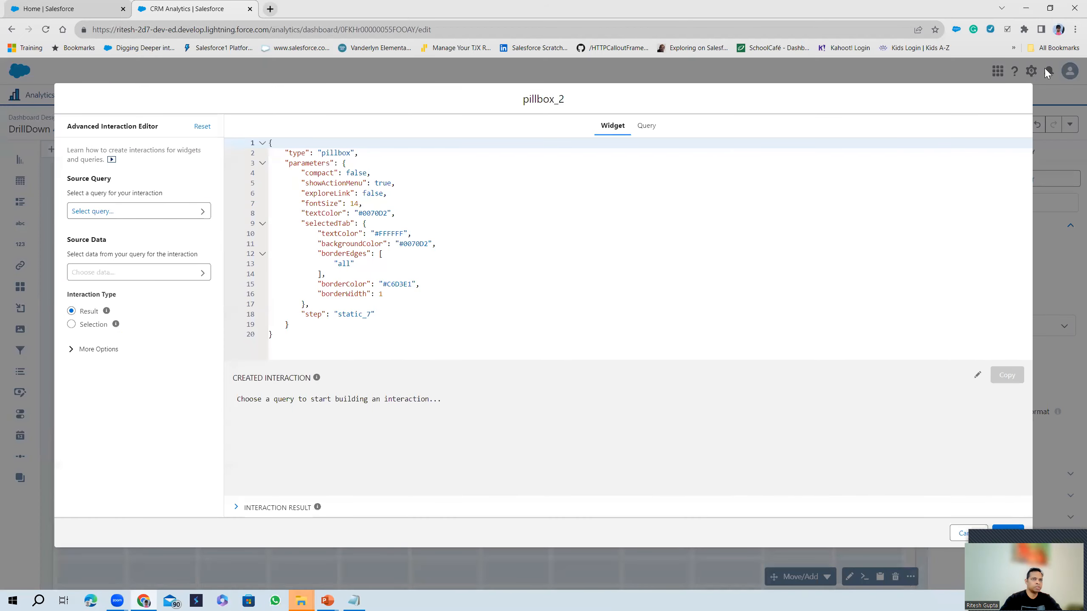
click(964, 534)
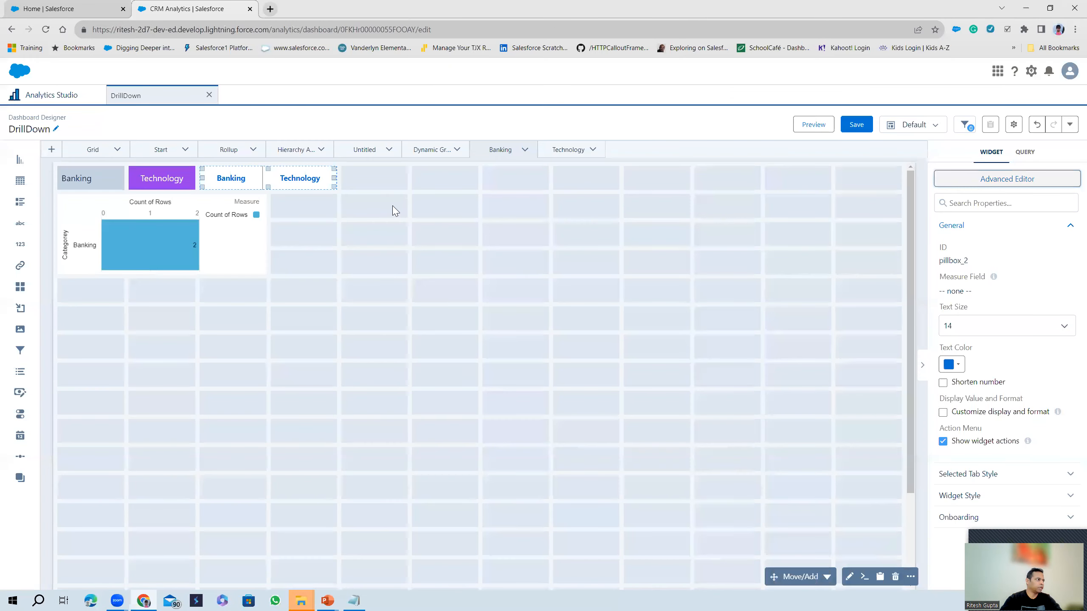
Rename the Banking/Technology toggle's custom query to "Switch" and finish editing it.
double_click(293, 182)
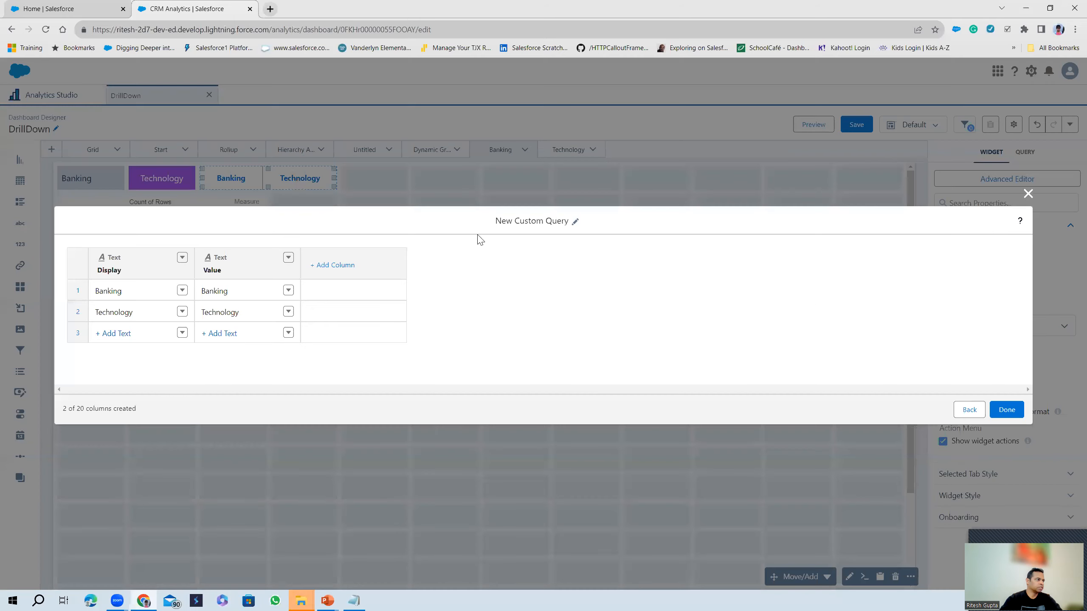
click(575, 222)
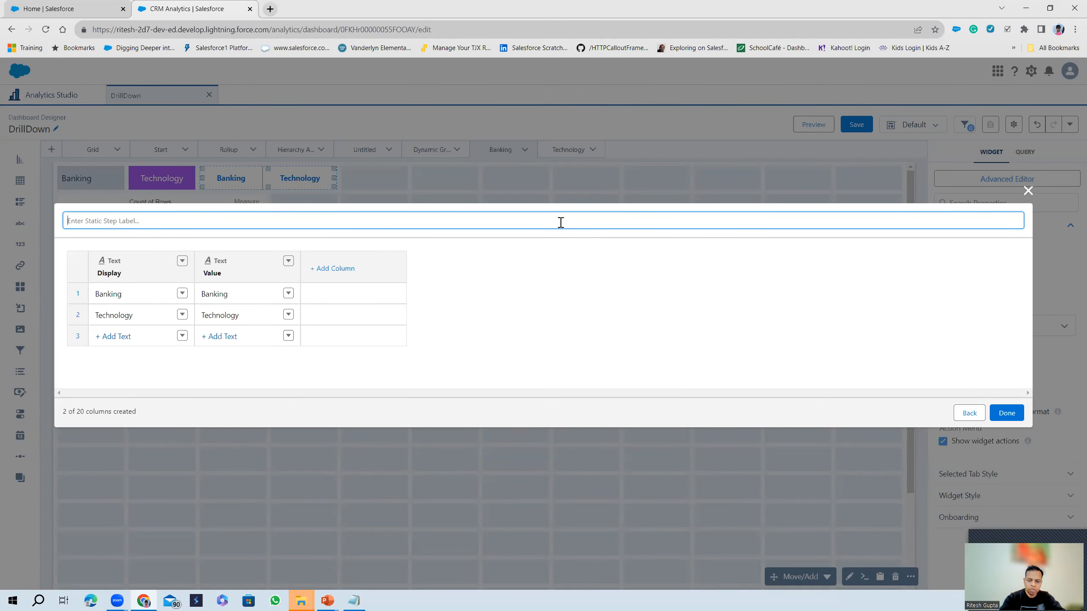
text(Switch)
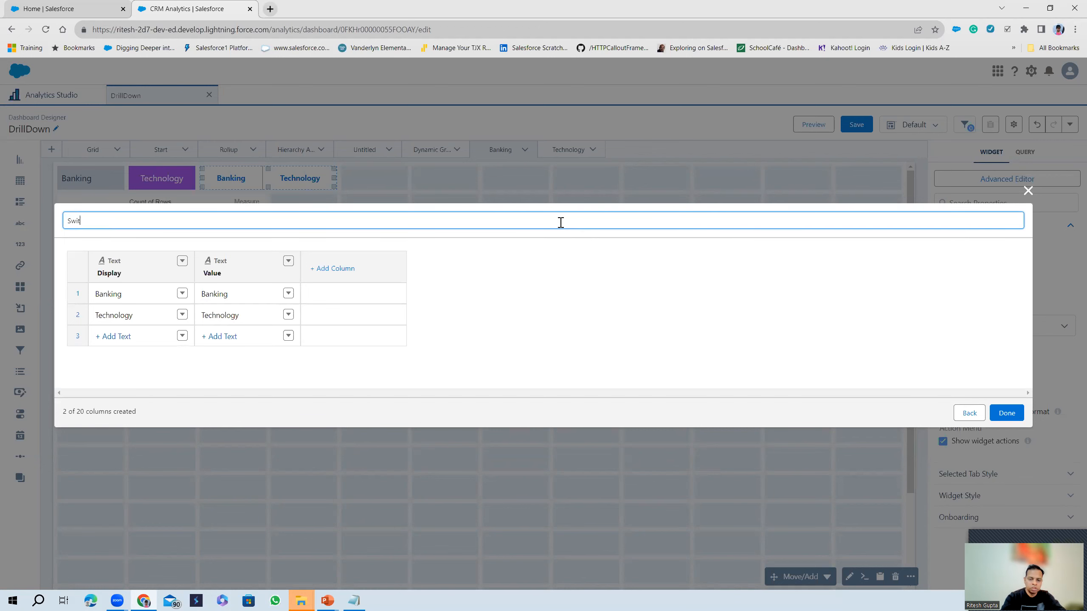
click(997, 417)
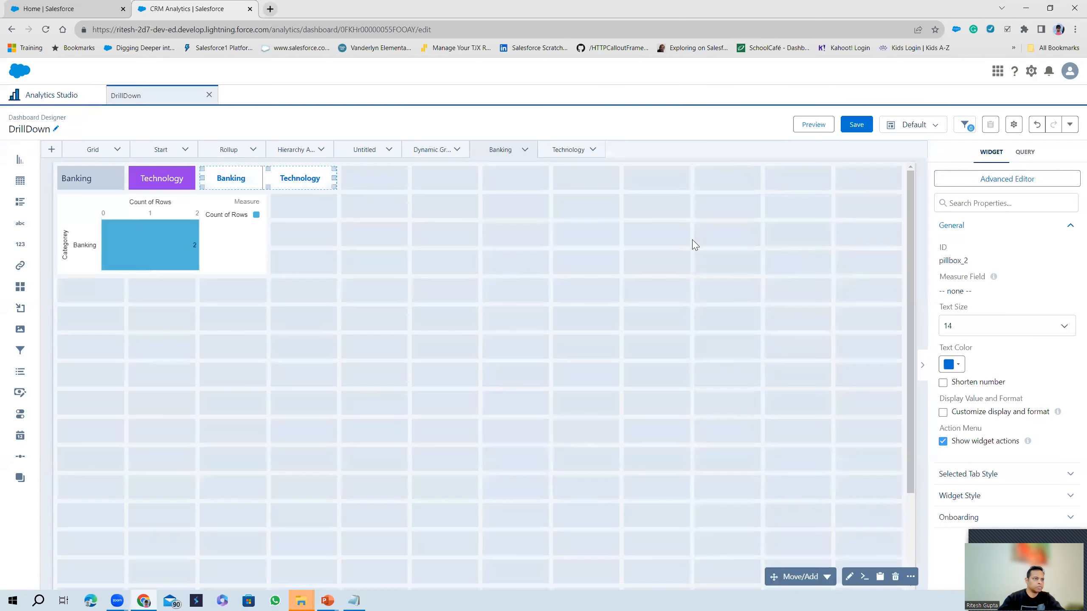
In the toggle's advanced interaction editor, choose the Switch (static_7) query as source and set the interaction type to Selection.
click(989, 182)
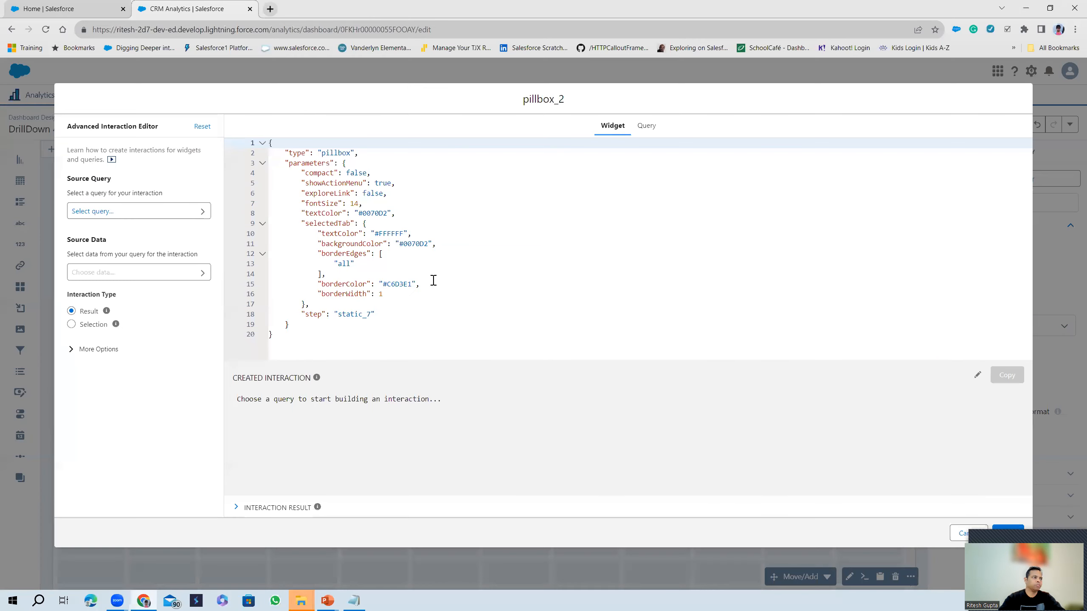
click(160, 212)
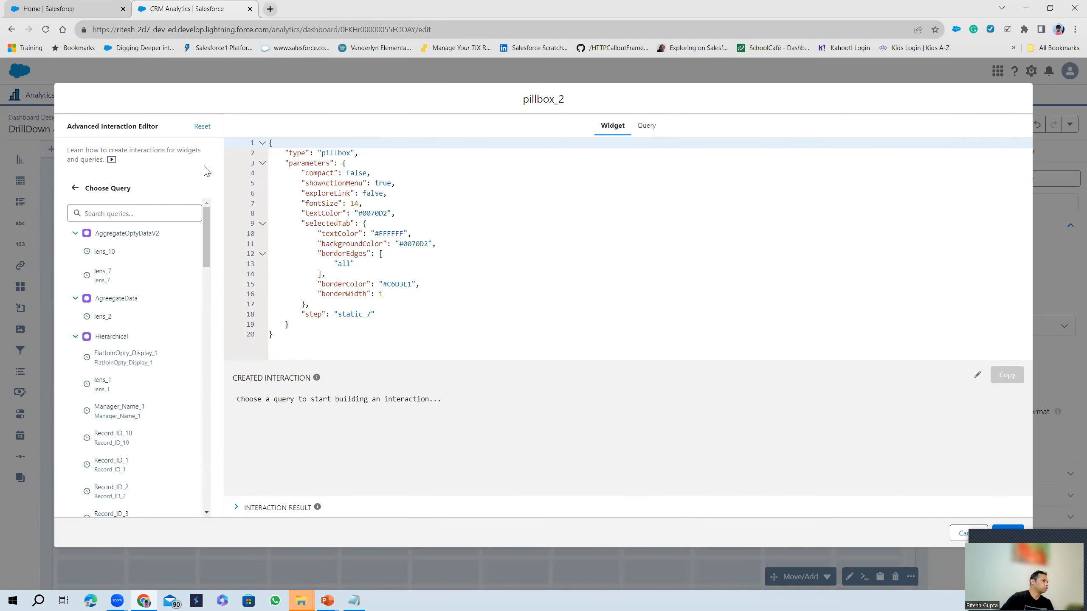
click(81, 189)
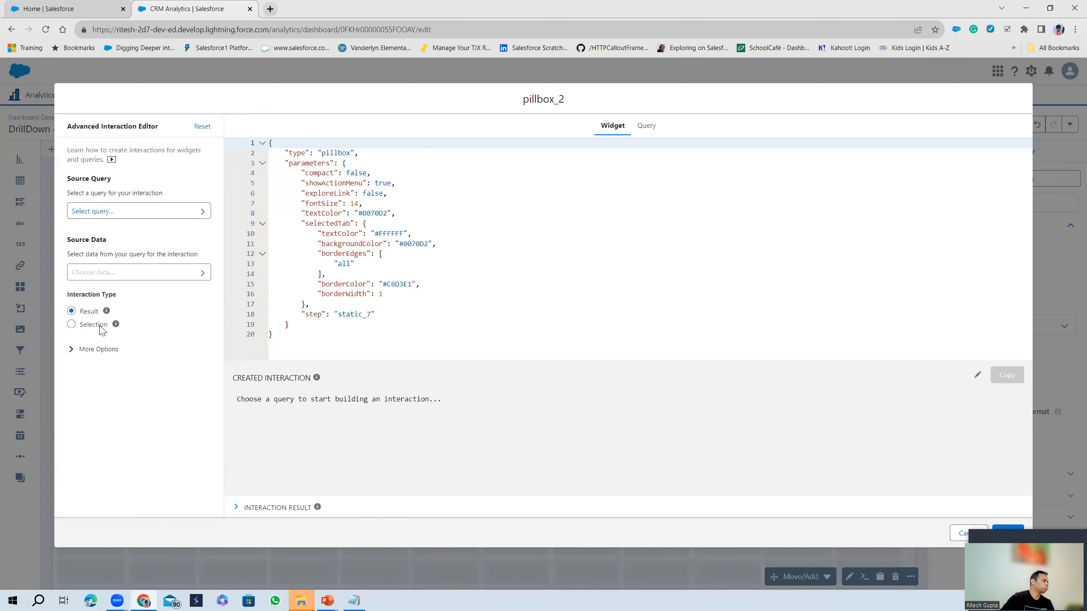
click(102, 325)
click(164, 210)
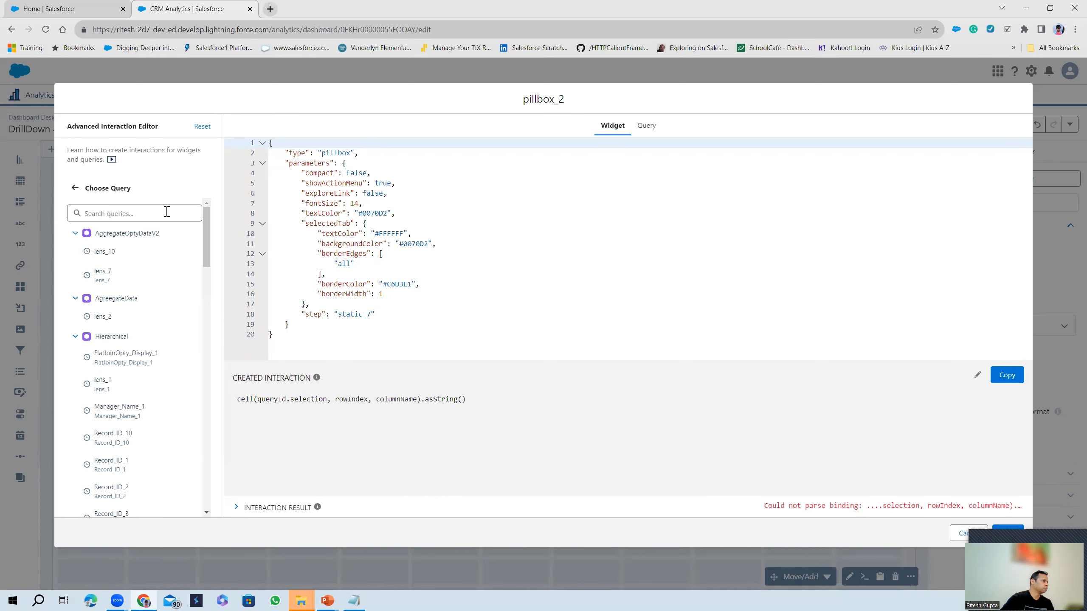
drag(207, 257, 204, 517)
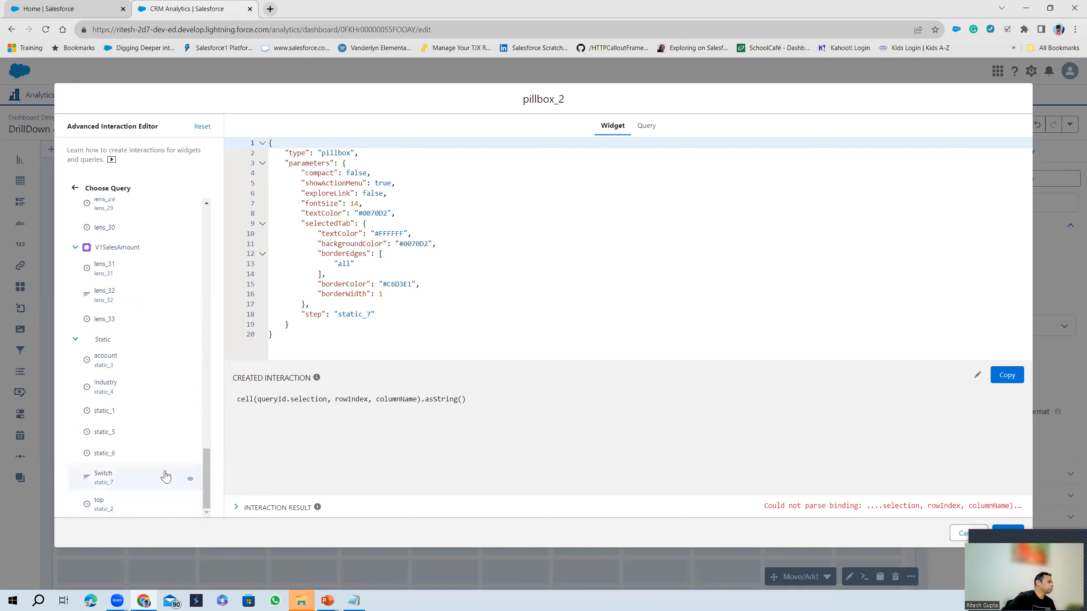
click(122, 479)
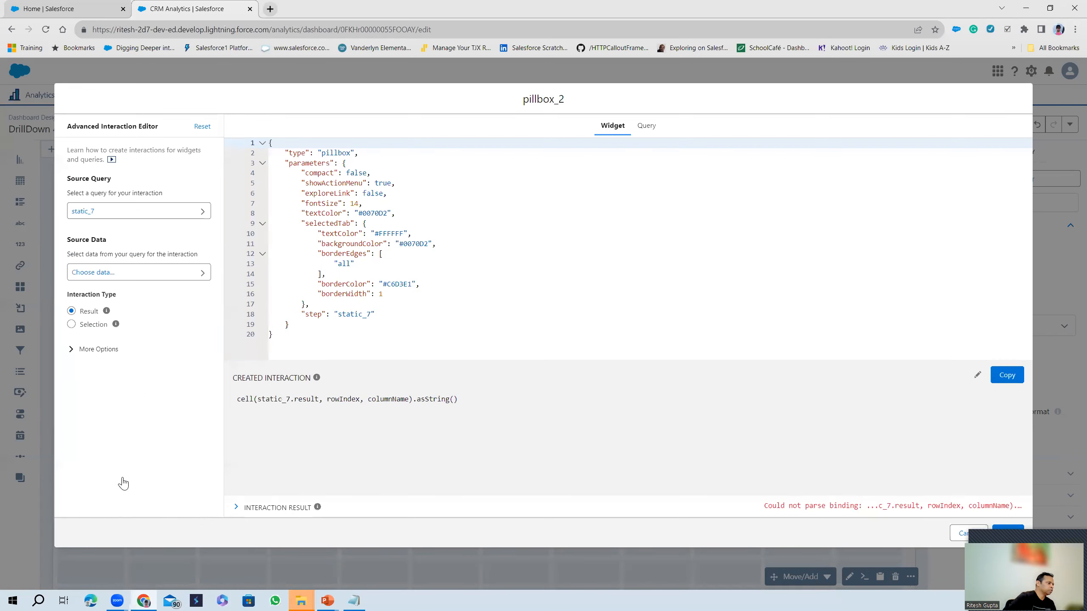
click(70, 324)
Set the interaction's source data to cell row index 0 and column Value, copy the created interaction, and close the editor.
click(138, 276)
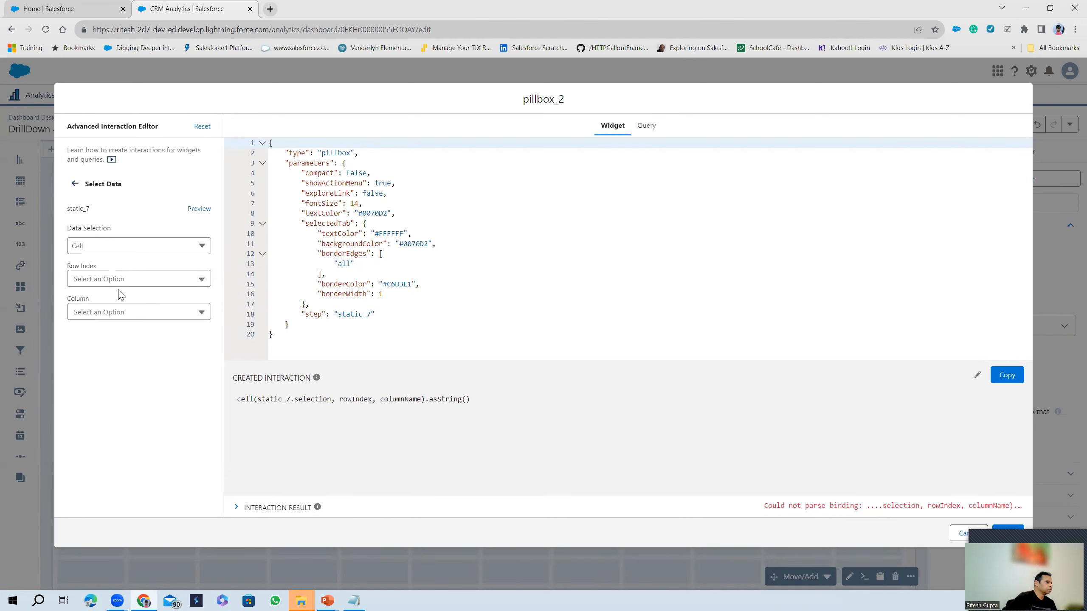
click(136, 246)
click(138, 246)
click(133, 277)
click(116, 302)
click(121, 311)
click(118, 353)
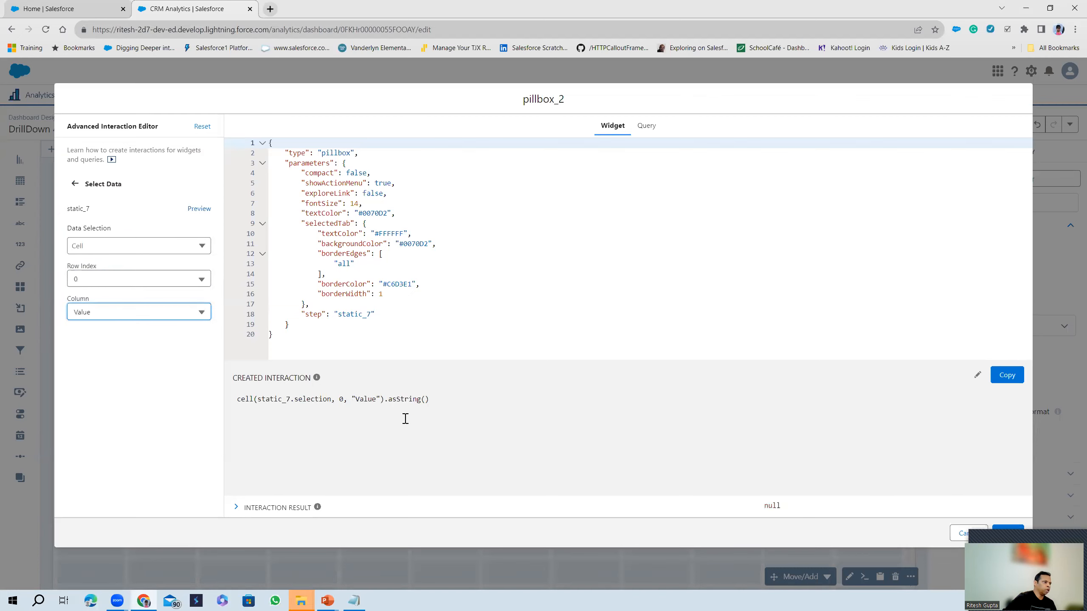
click(1003, 375)
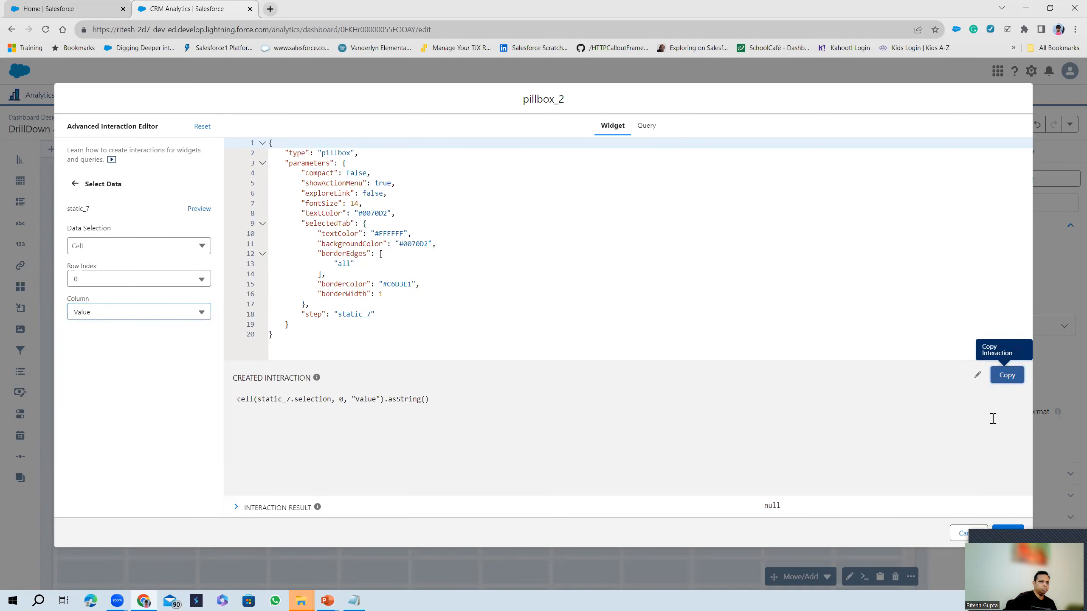
click(1010, 531)
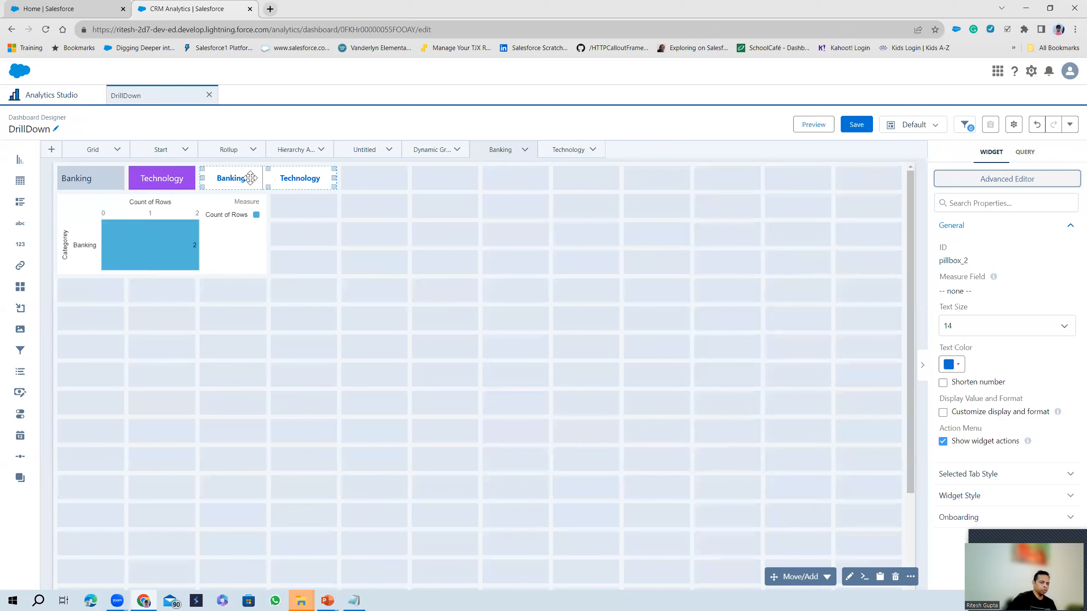
Examine the toggle's Switch query JSON in the advanced editor and leave it without changes.
click(865, 578)
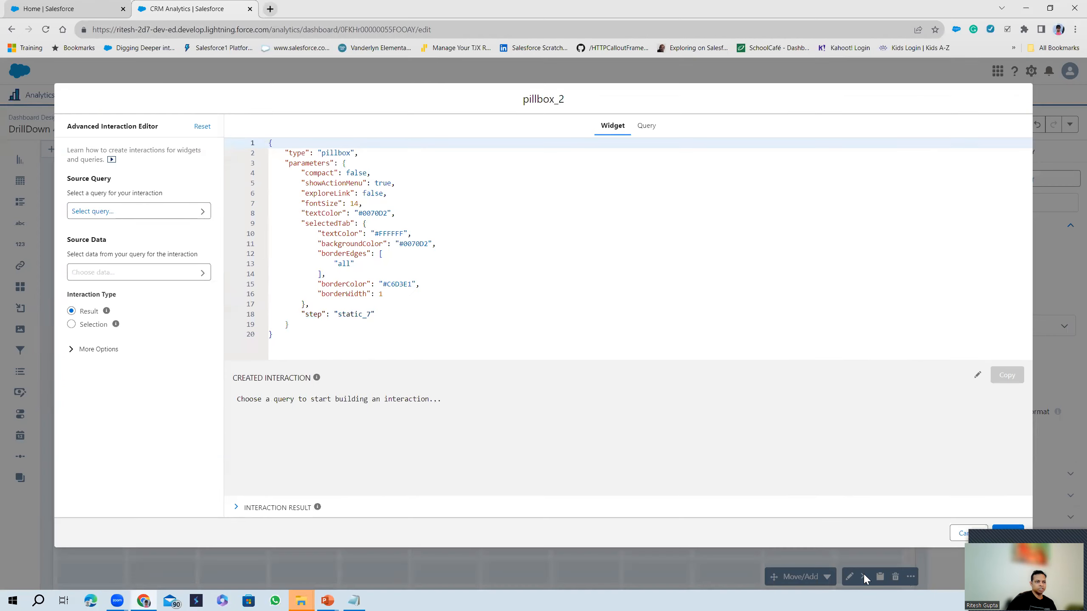
click(645, 126)
click(439, 214)
scroll(495, 286, down, 2)
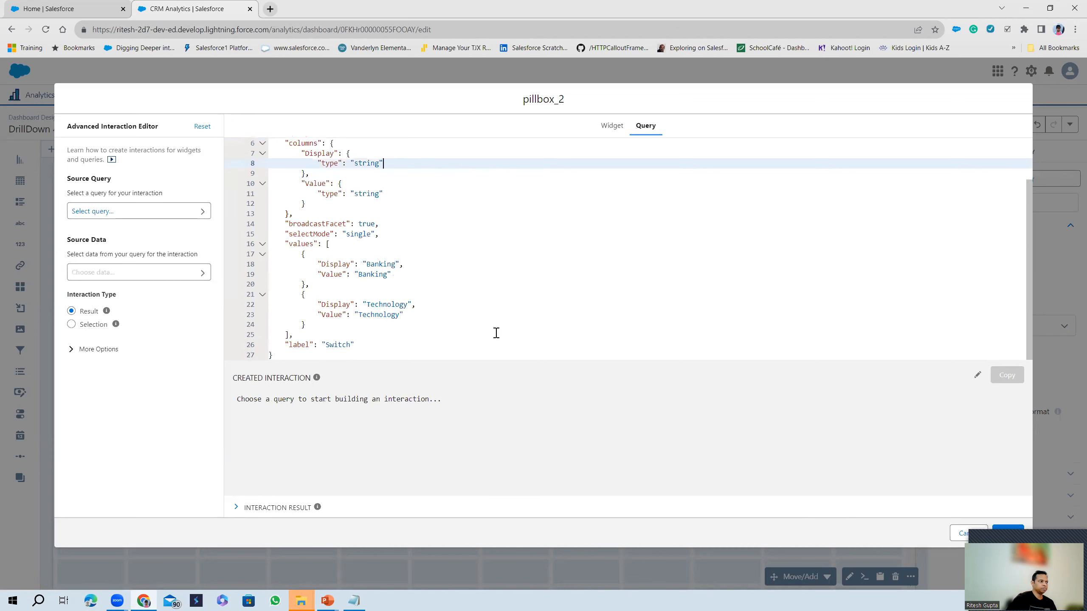
scroll(496, 330, up, 2)
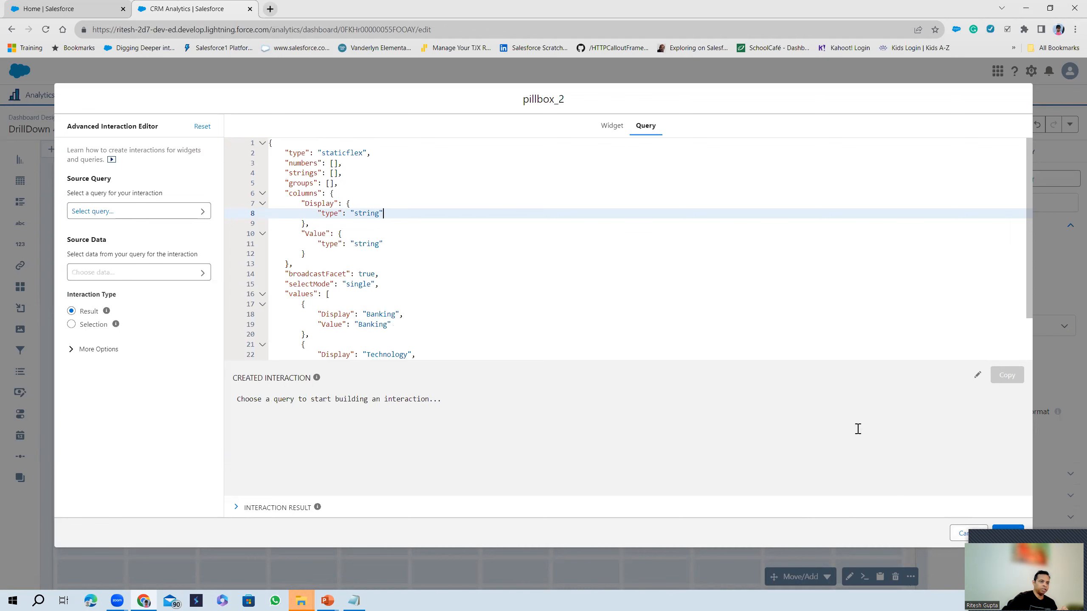
click(962, 534)
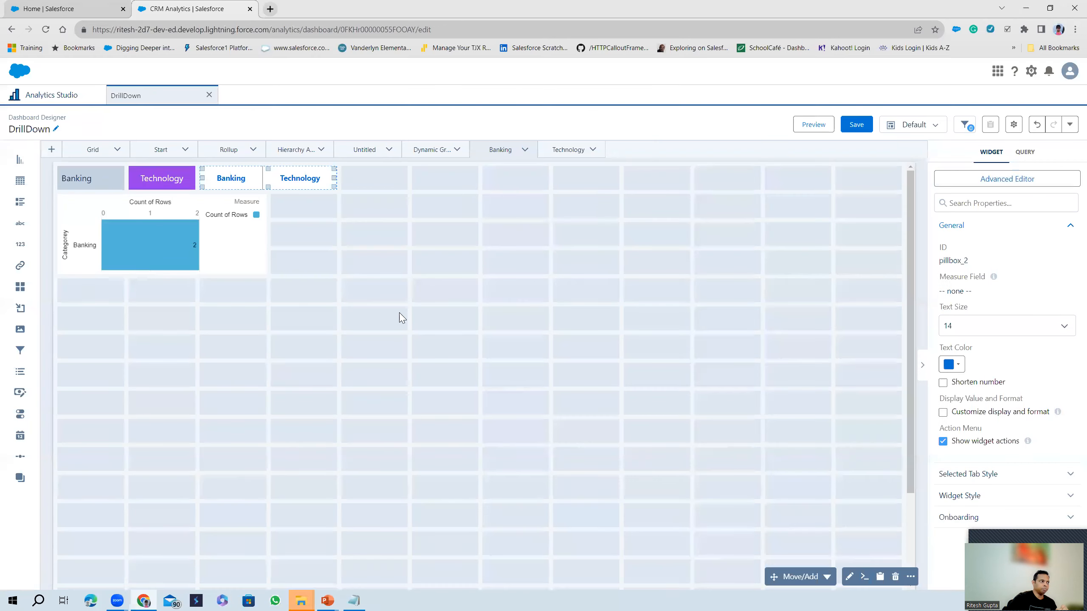
Open the Banking chart's SAQL query and replace the "Banking" value in its Categorey filter with the copied selection interaction.
double_click(217, 227)
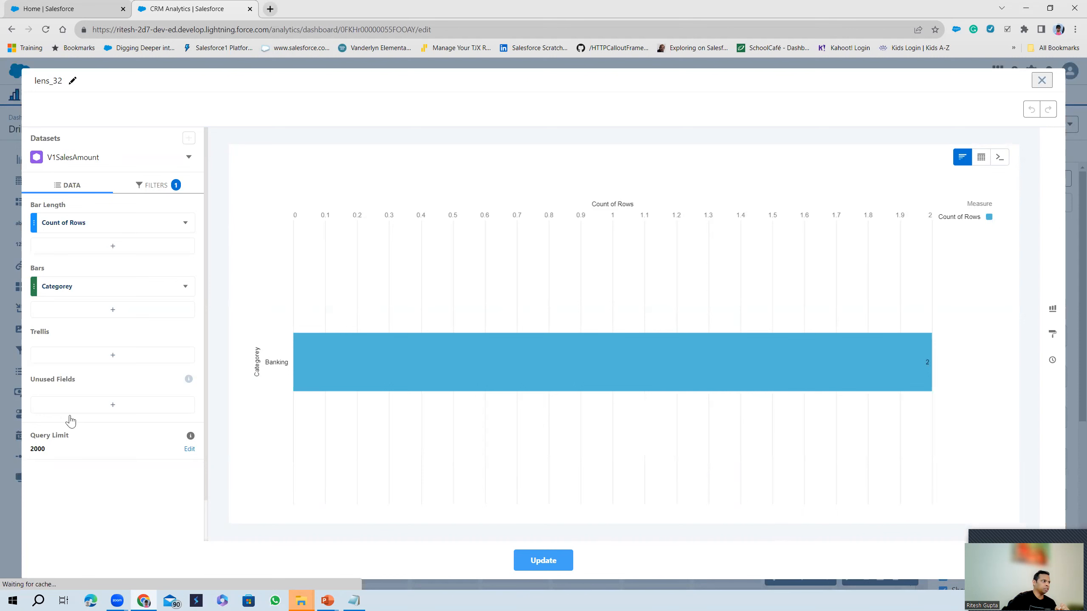
key(ctrl+e)
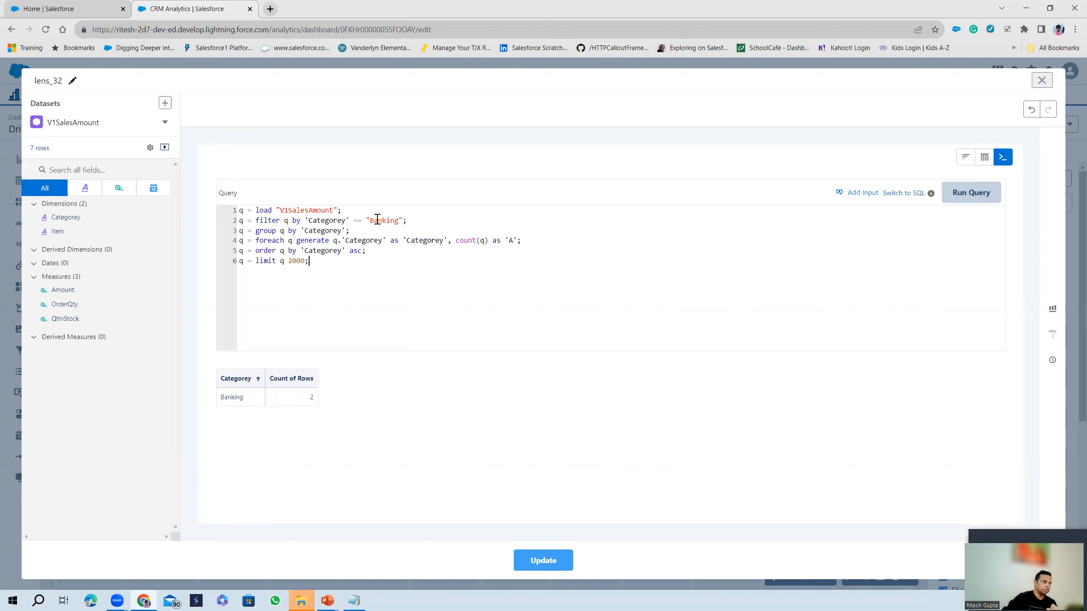
drag(370, 220, 401, 220)
key(BackSpace)
key(BackSpace)
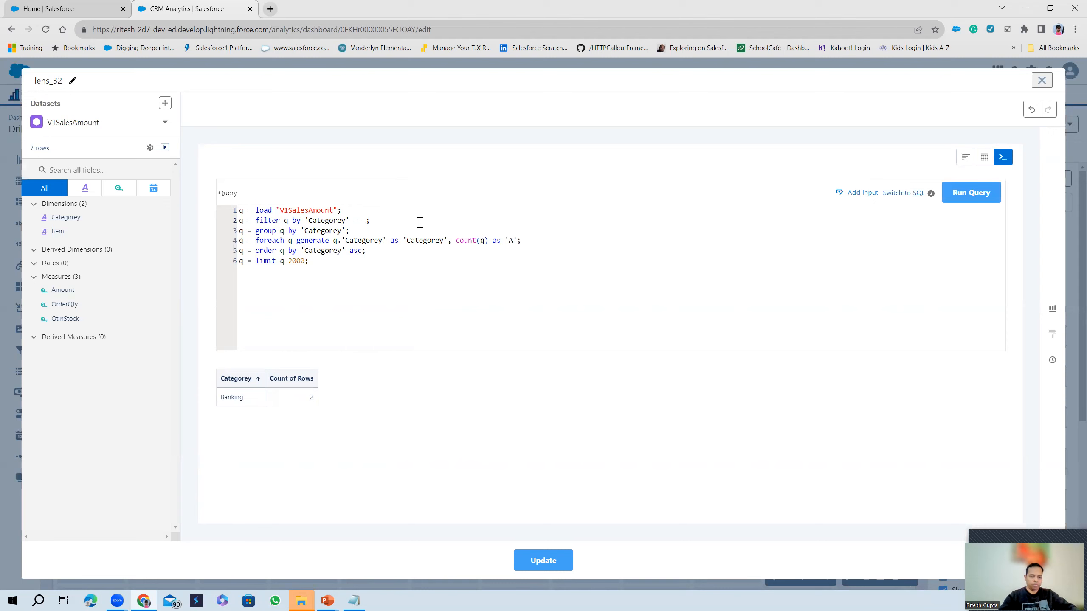
key(ctrl+v)
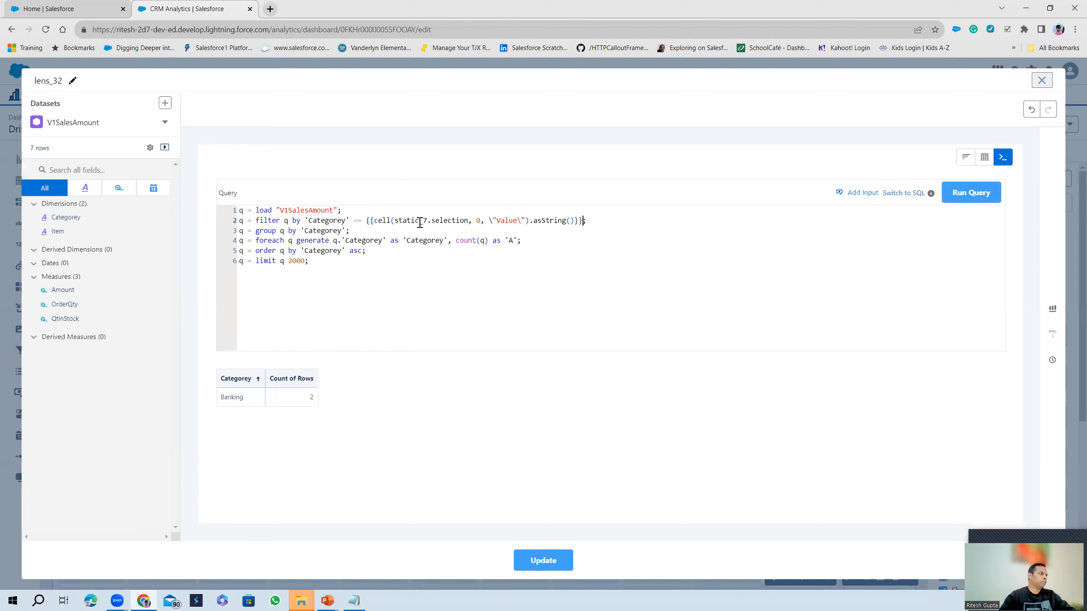
Remove the backslashes around "Value" in the binding, enclose the whole binding in double quotes, and run the query to update the chart.
click(492, 221)
key(BackSpace)
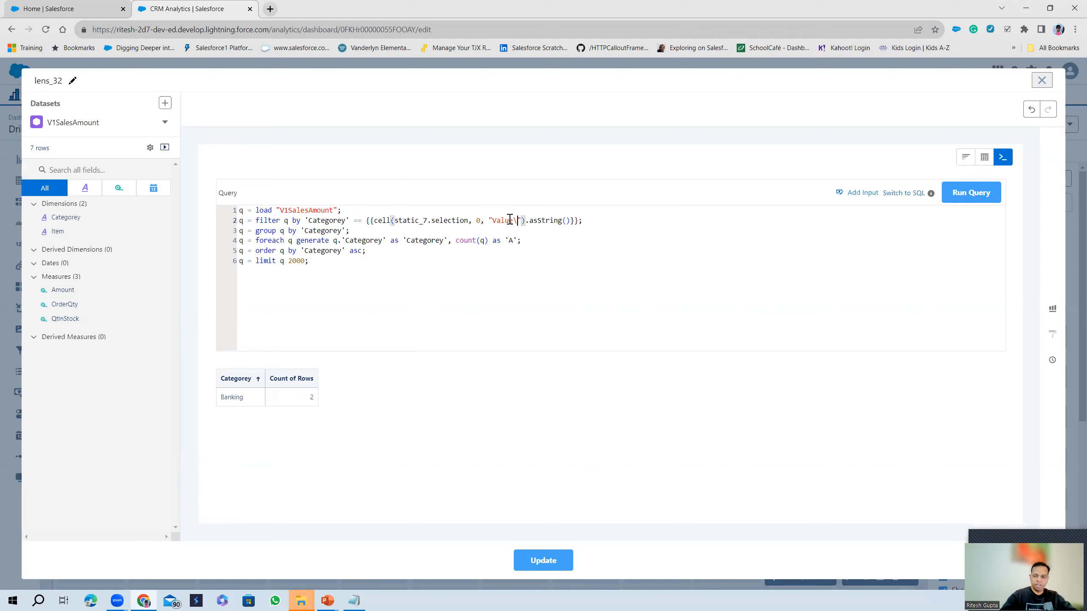
key(BackSpace)
click(364, 215)
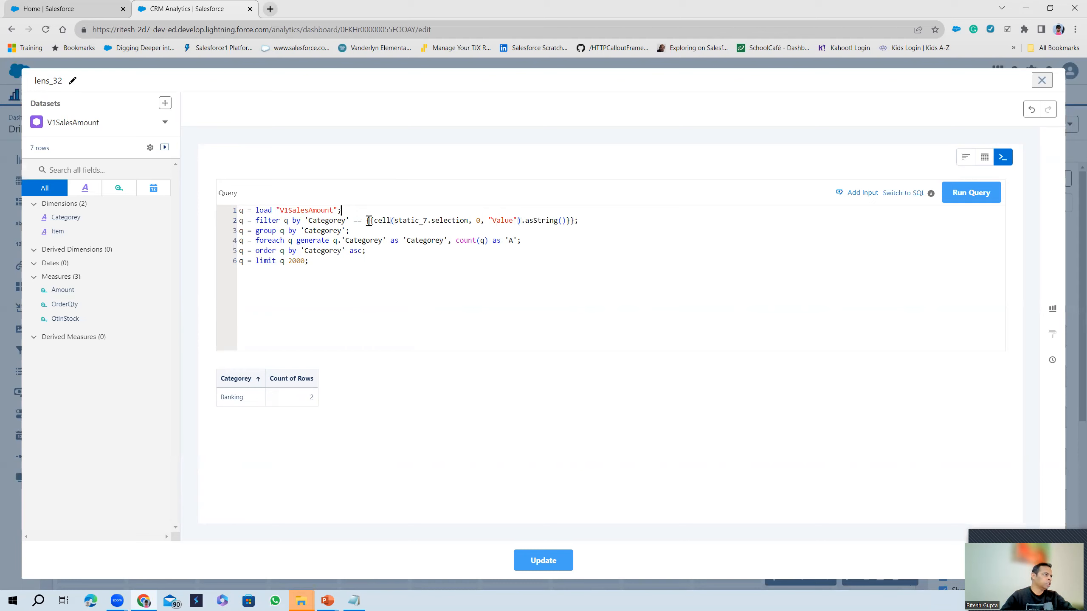
text(")
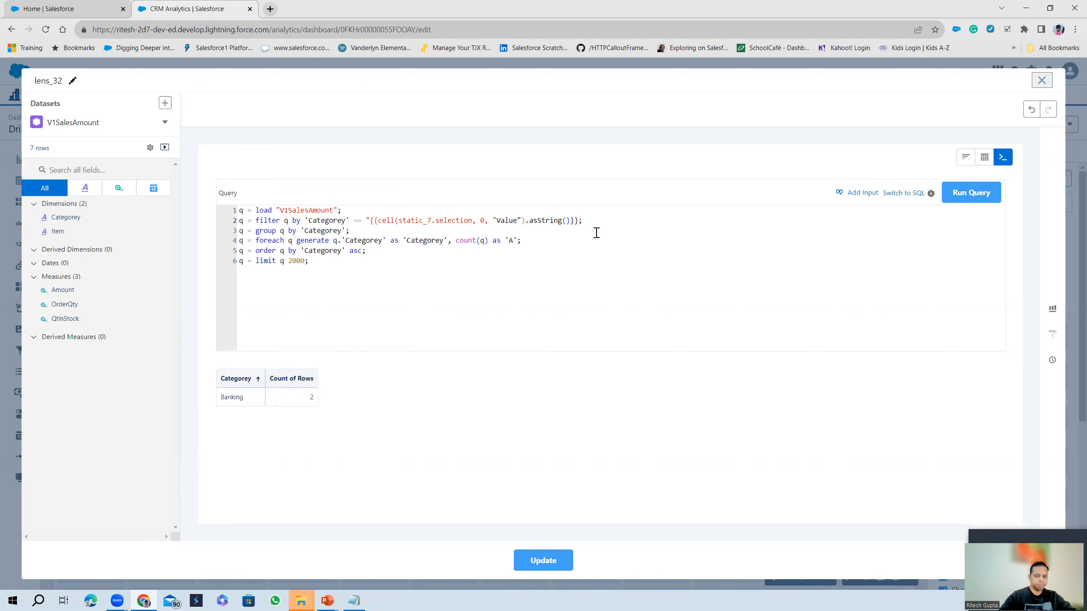
text(")
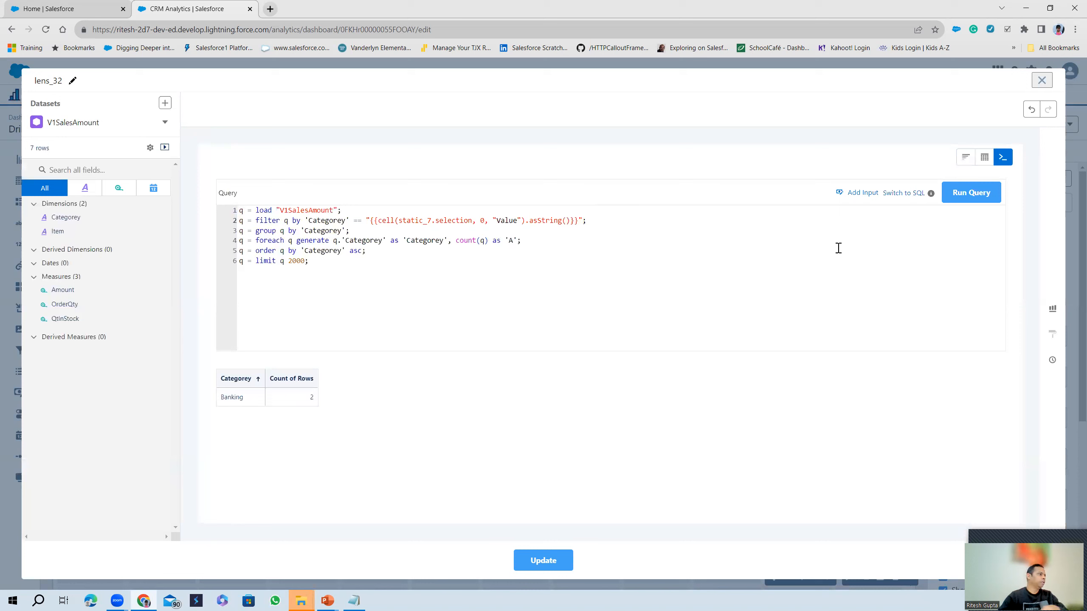
click(963, 194)
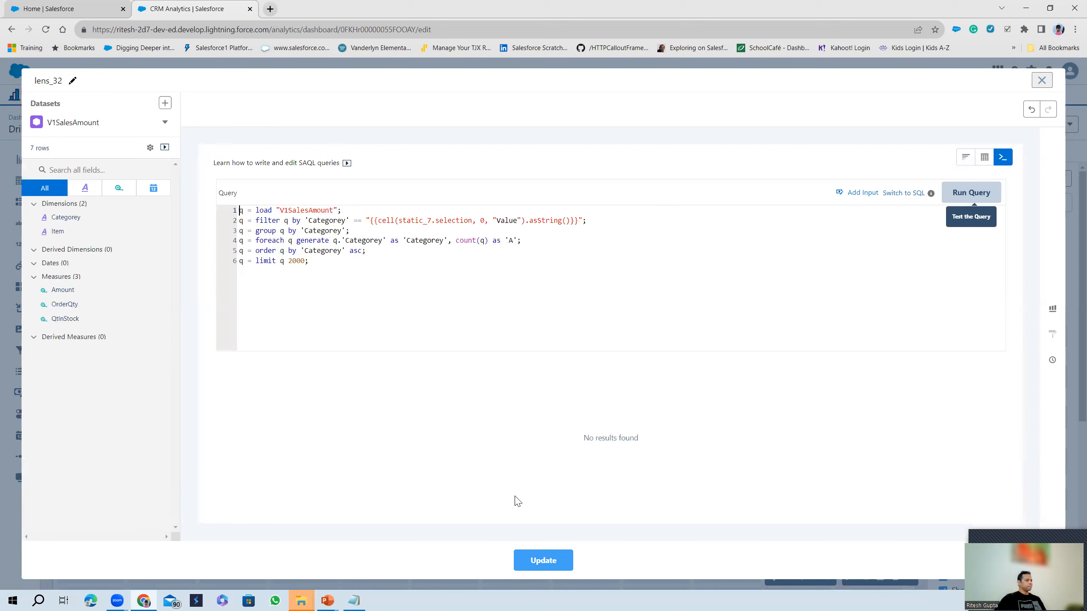
click(537, 564)
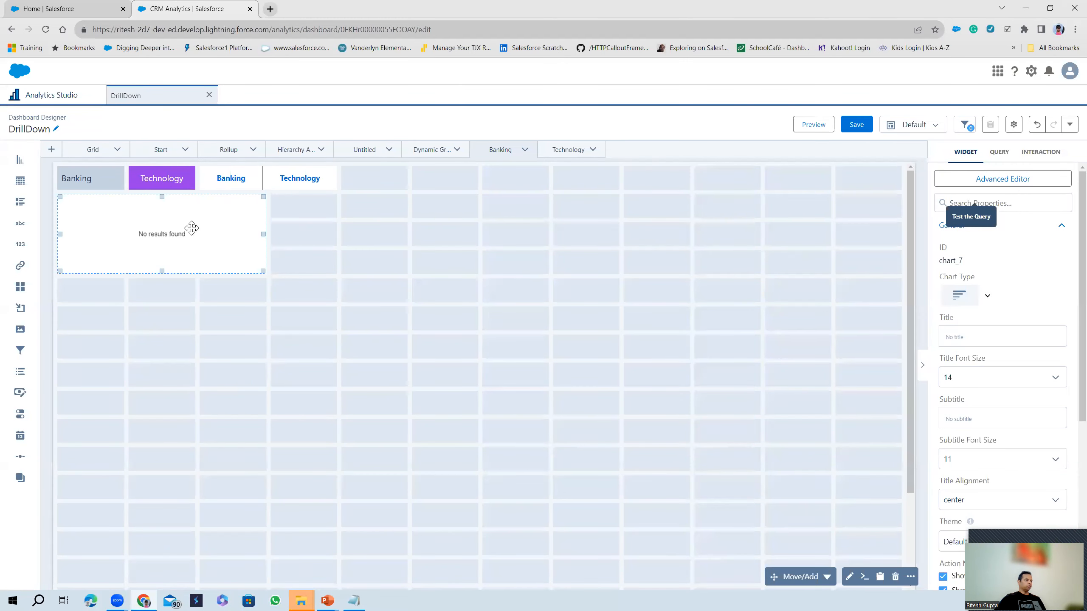
Preview the dashboard and switch the toggle repeatedly between Banking and Technology to check the chart's filtering.
click(810, 128)
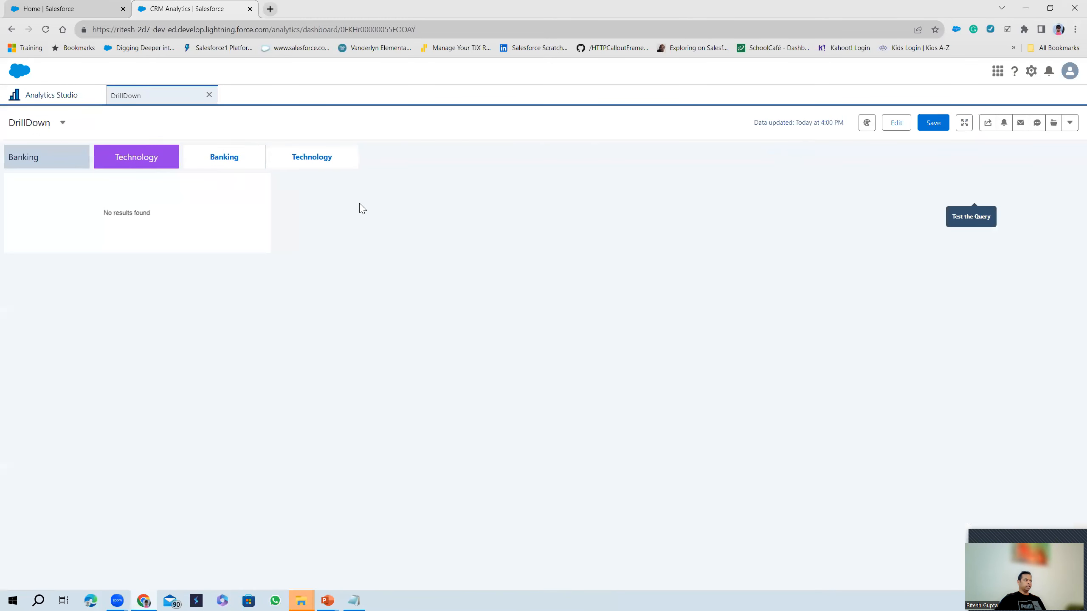
click(218, 159)
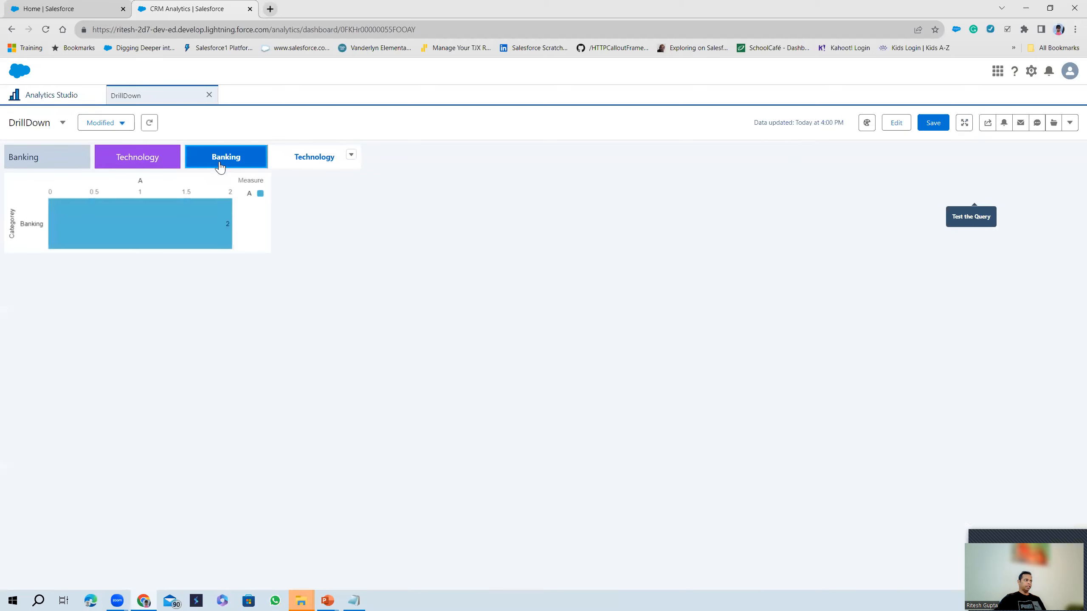
click(308, 158)
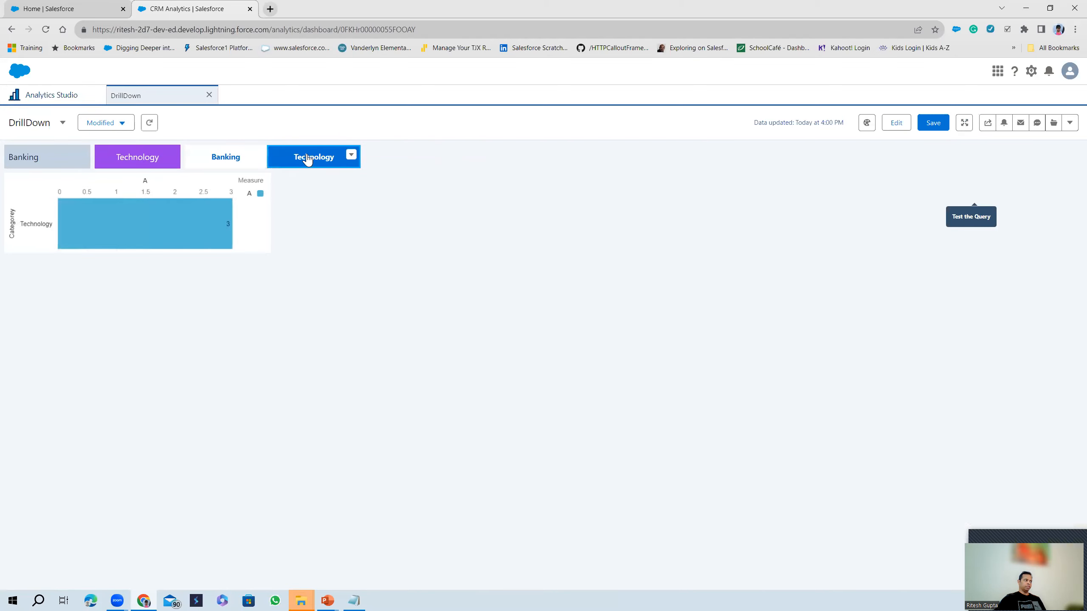
click(239, 158)
click(297, 157)
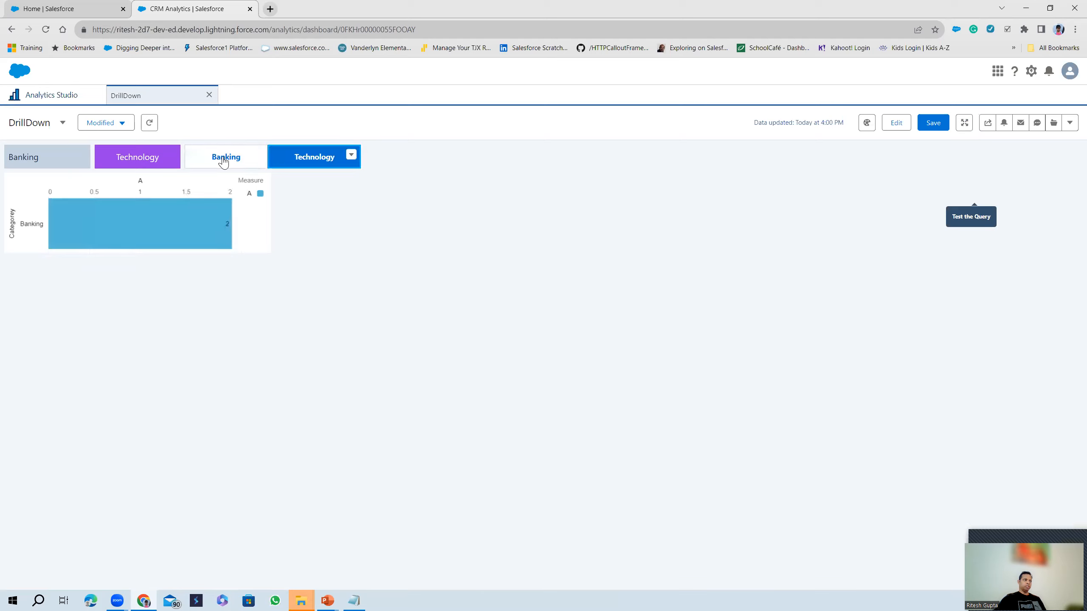
click(261, 158)
click(231, 160)
click(294, 160)
click(231, 161)
click(295, 160)
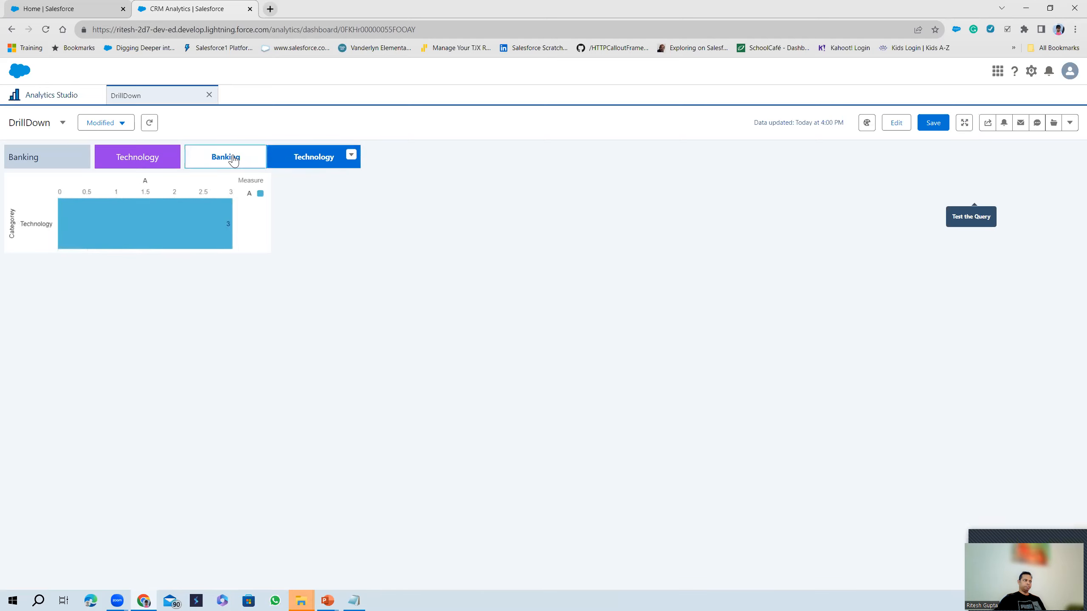
click(233, 161)
Return the dashboard to editing and set the toggle's Switch query selection type to Single selection (required).
click(897, 129)
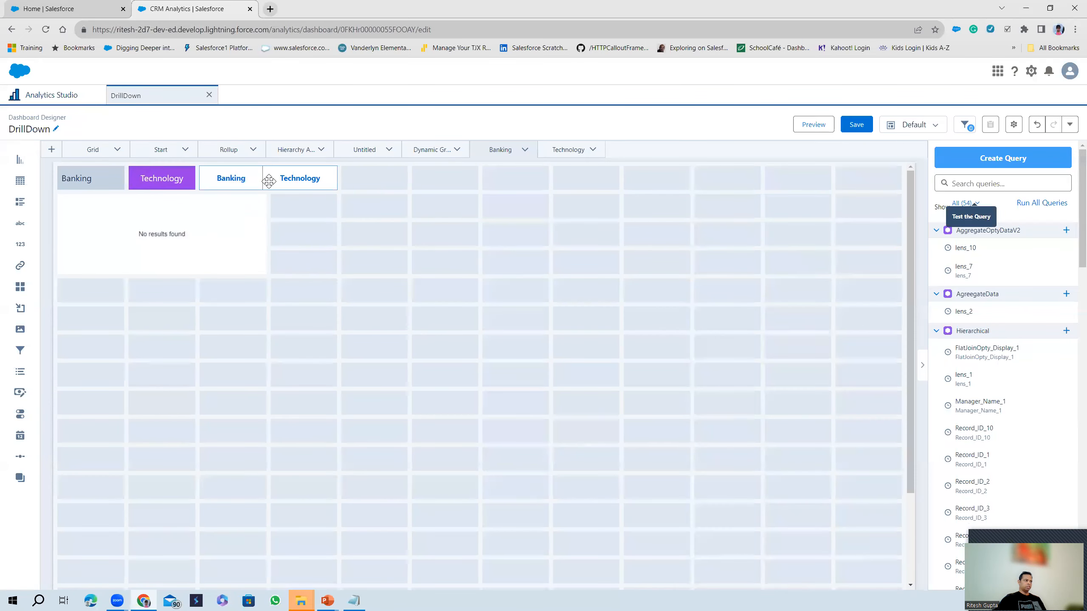
click(262, 186)
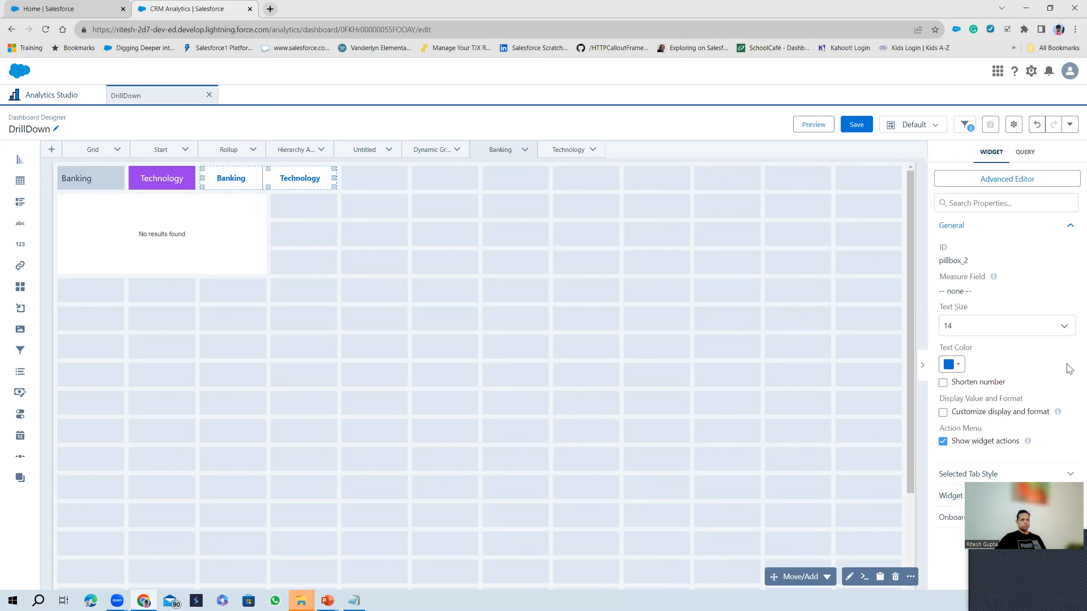
click(1024, 153)
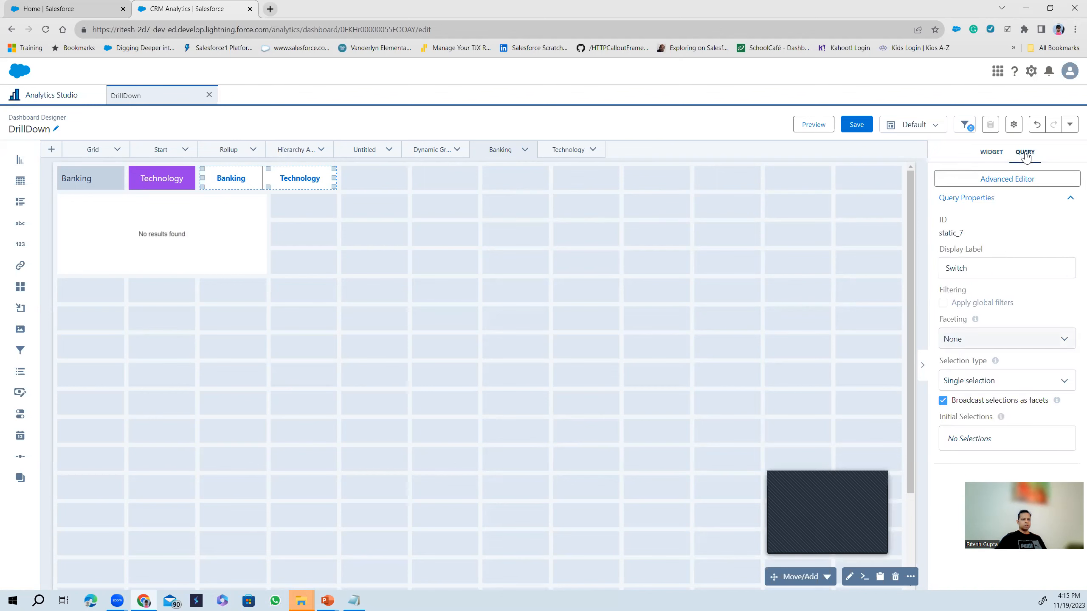
click(1004, 381)
click(997, 403)
click(997, 381)
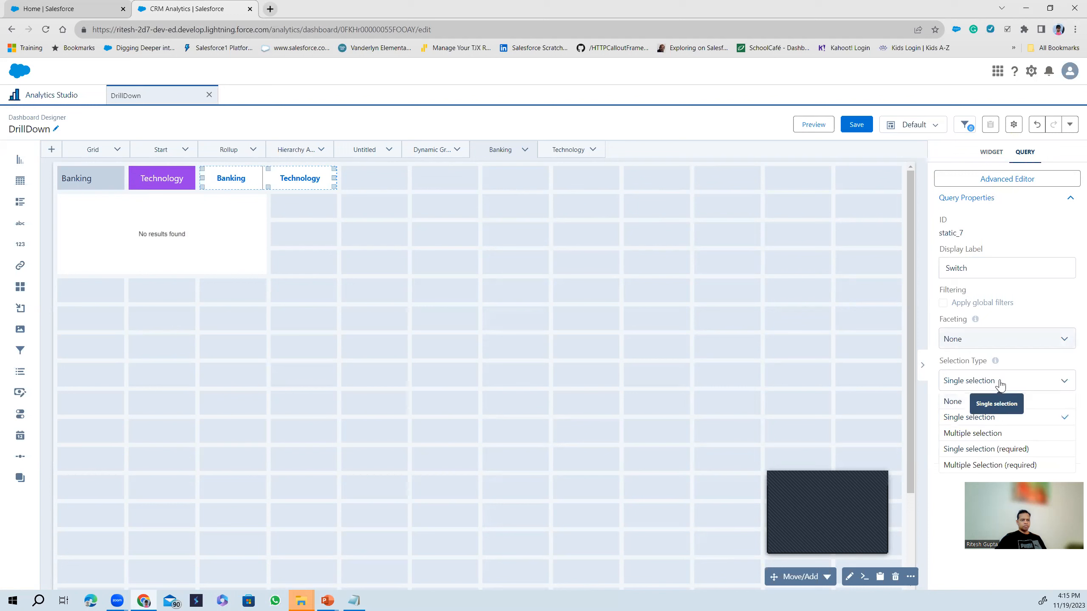
click(1014, 449)
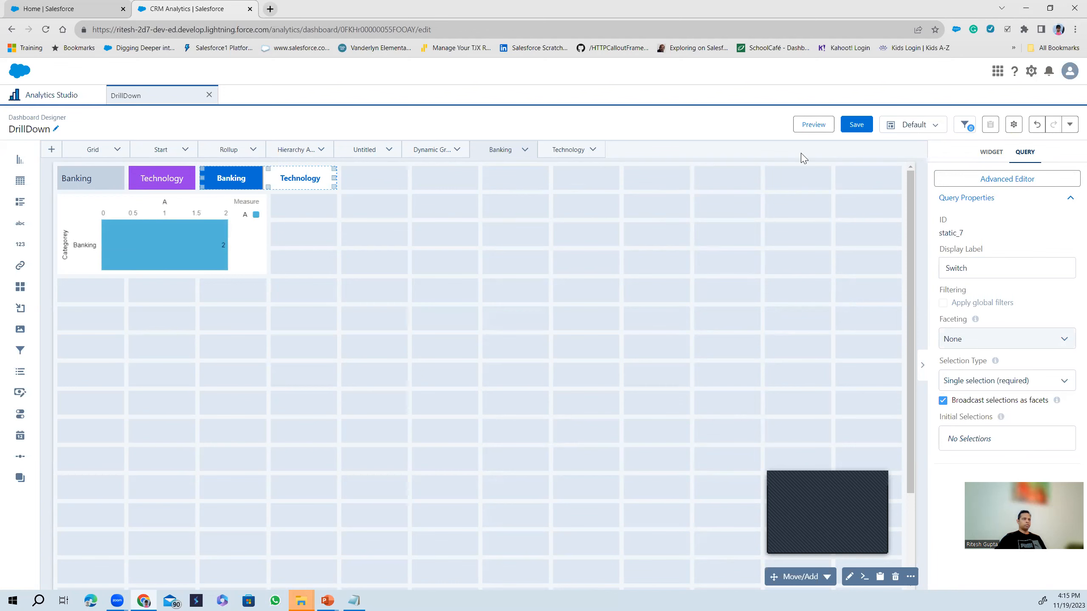
Save the DrillDown dashboard in My Private App and preview it with the required toggle selection.
click(857, 124)
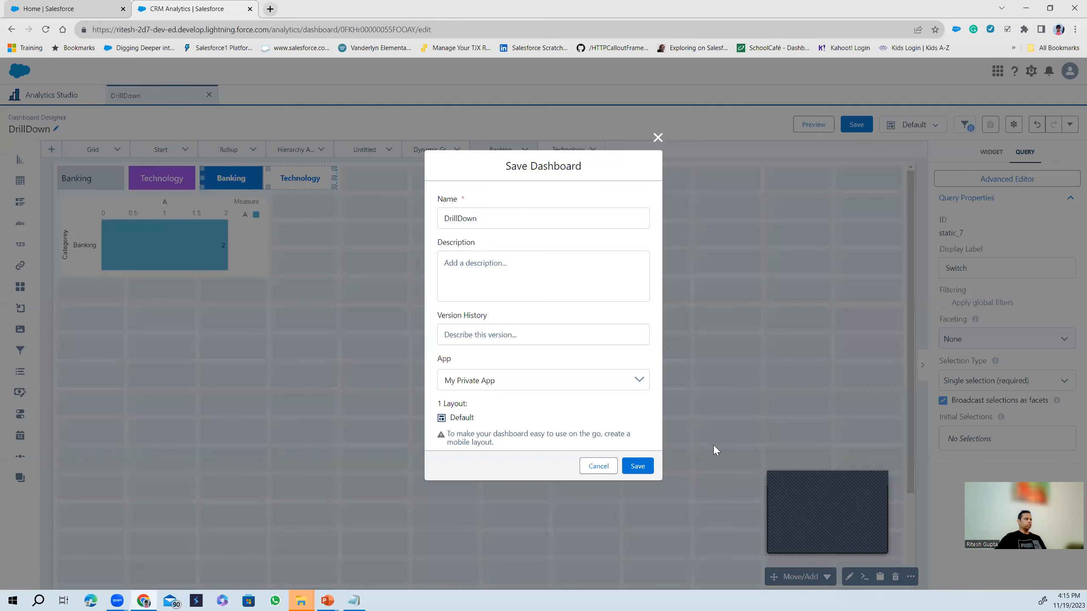
click(638, 466)
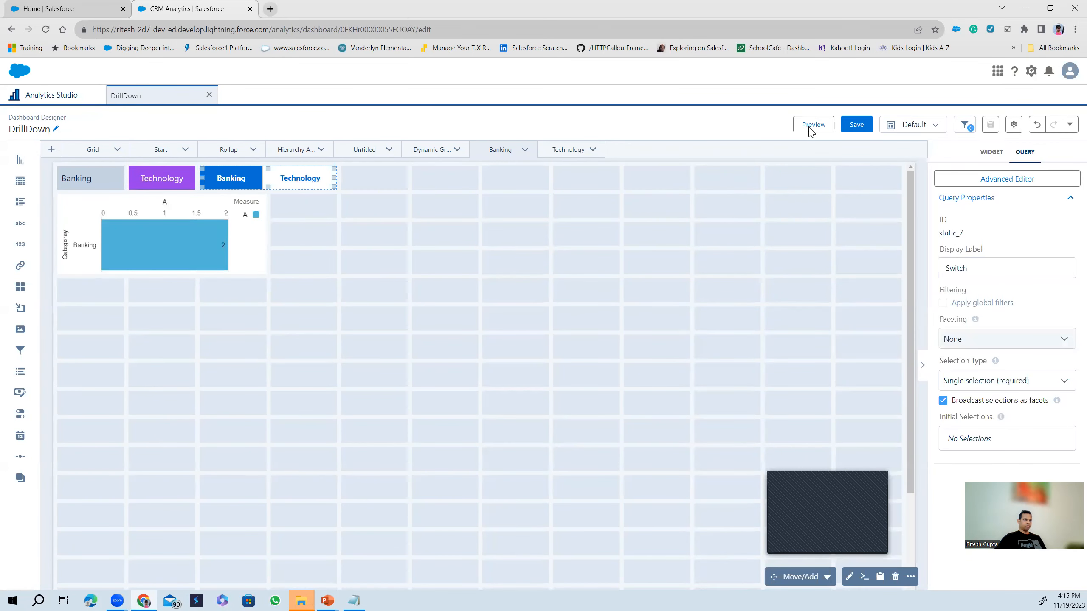
click(812, 124)
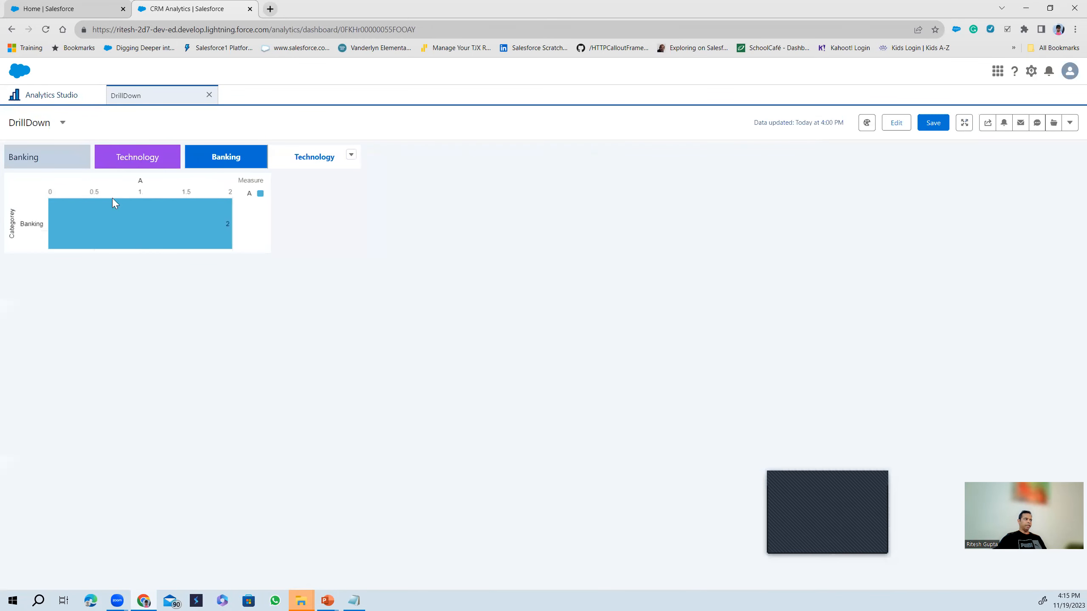
Reopen the Banking chart's SAQL query from the designer and review its load, group, foreach and limit statements.
click(904, 127)
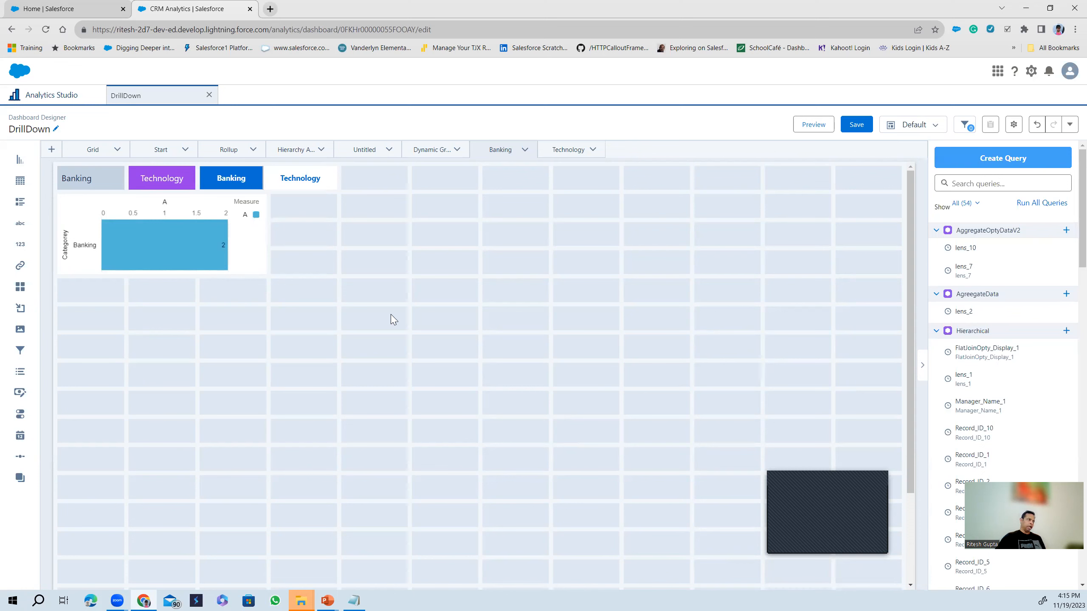
click(247, 241)
double_click(247, 240)
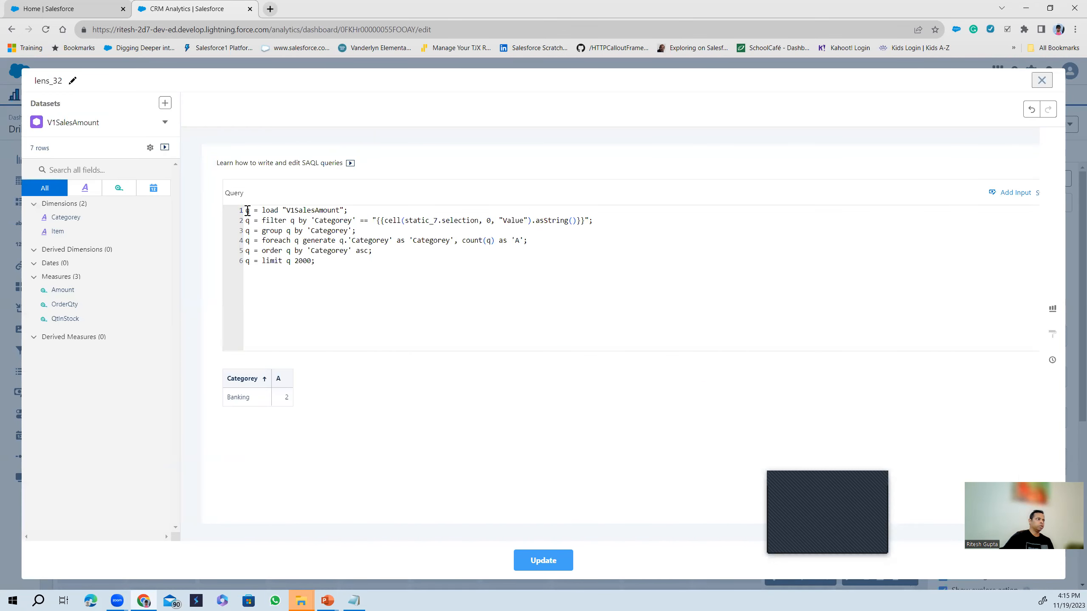
drag(247, 212, 350, 214)
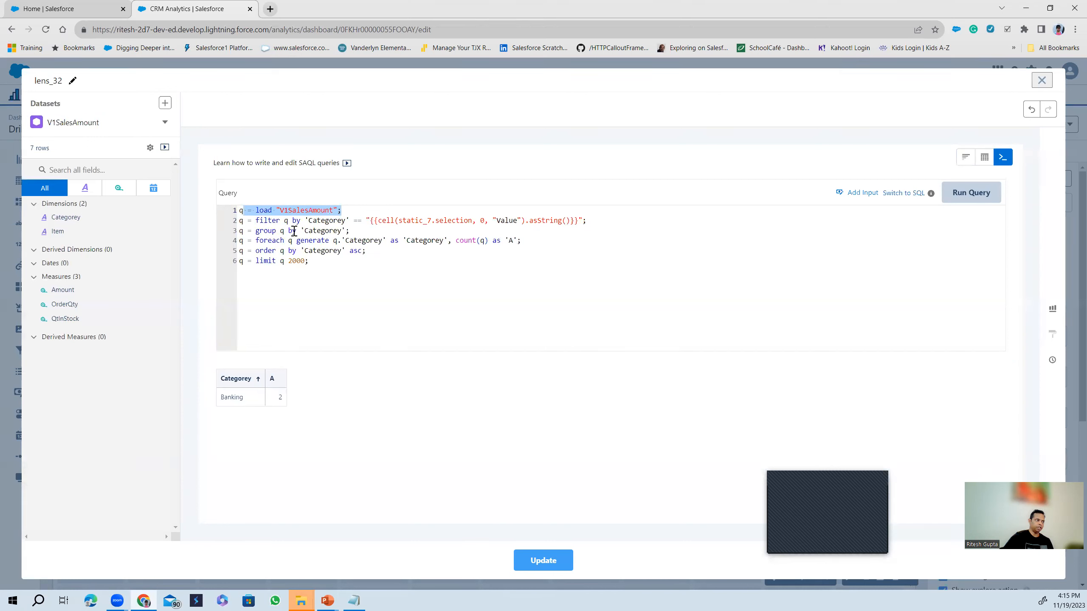
click(352, 232)
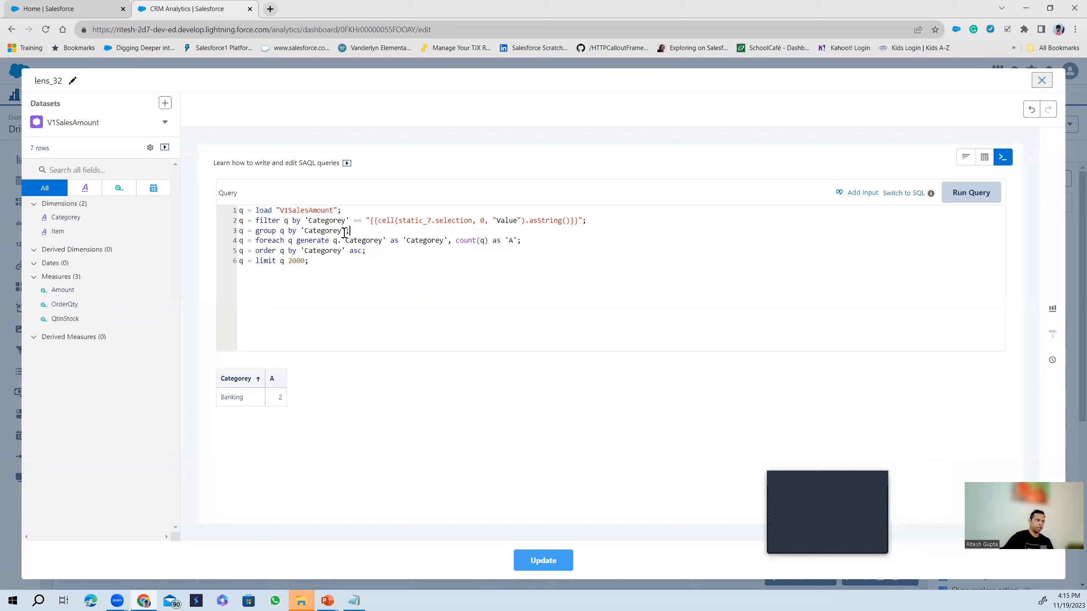
click(237, 242)
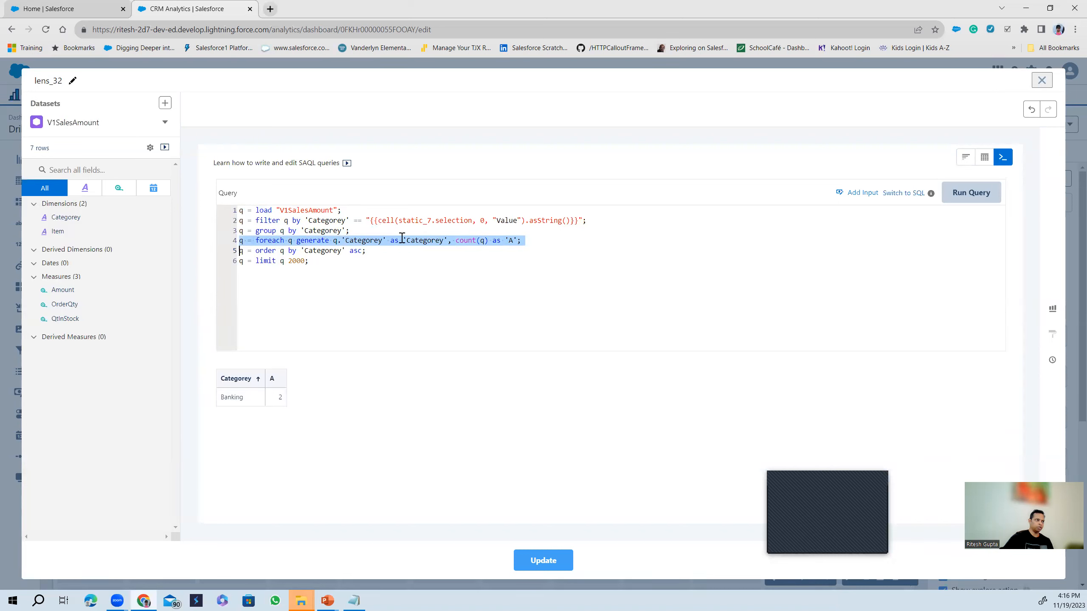
click(349, 267)
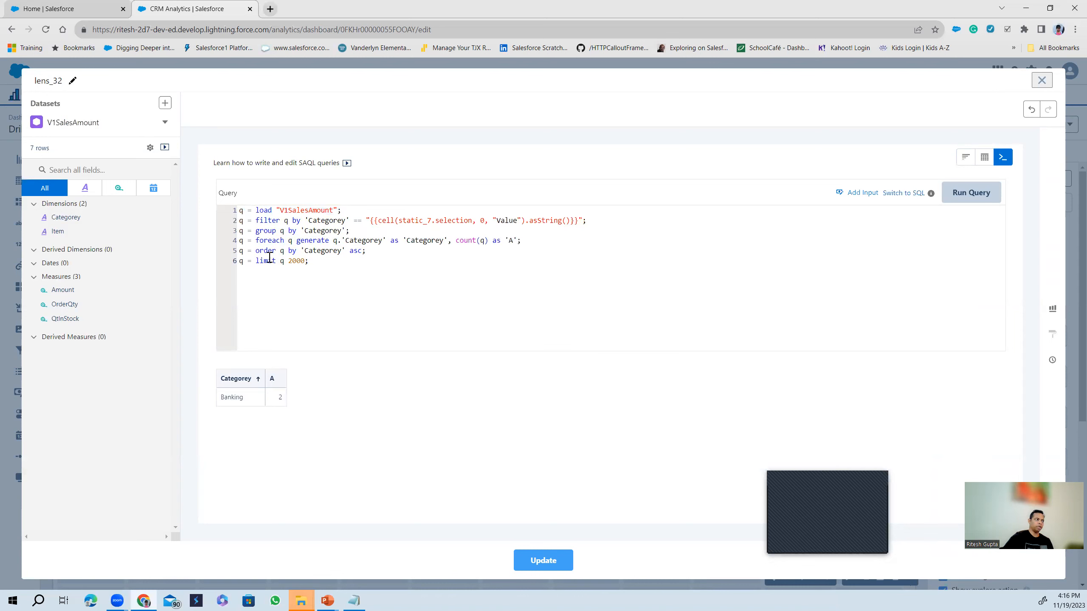
drag(321, 262, 220, 259)
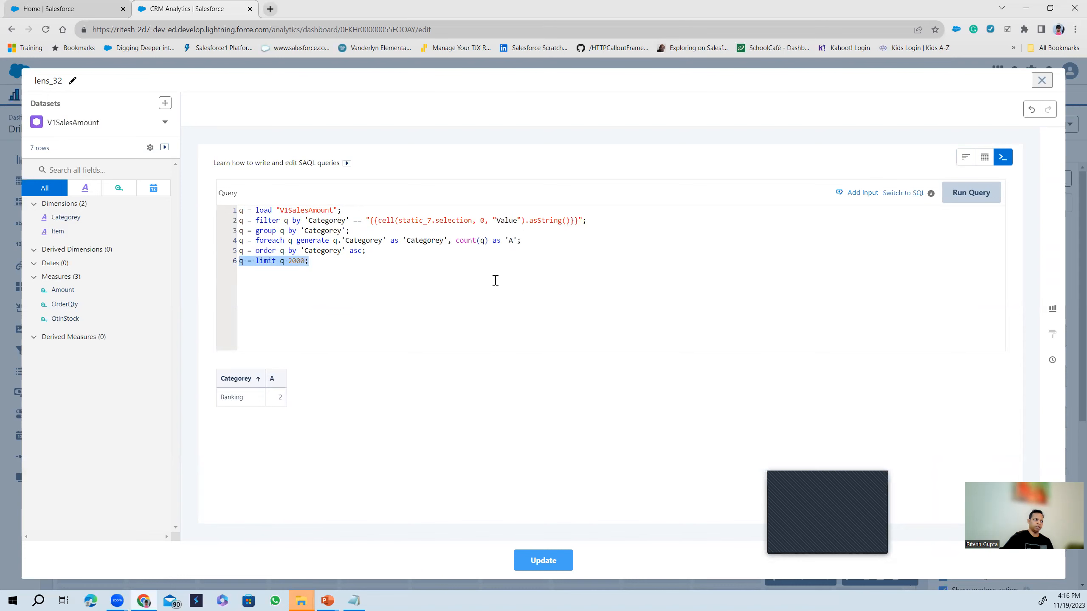
Update the chart from its SAQL query and save the DrillDown dashboard in My Private App.
click(544, 561)
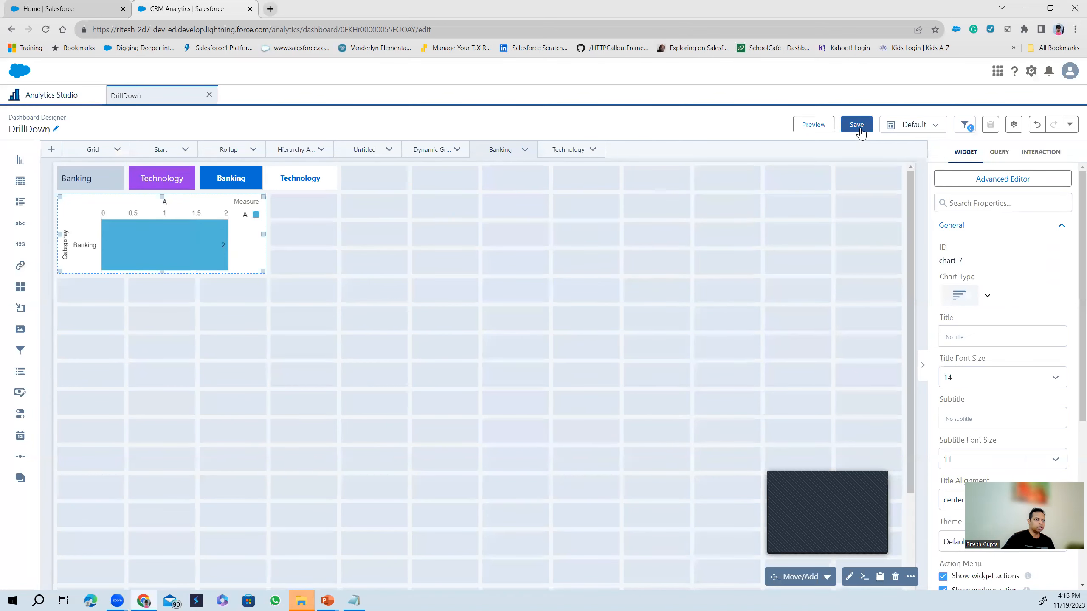
click(857, 124)
click(636, 467)
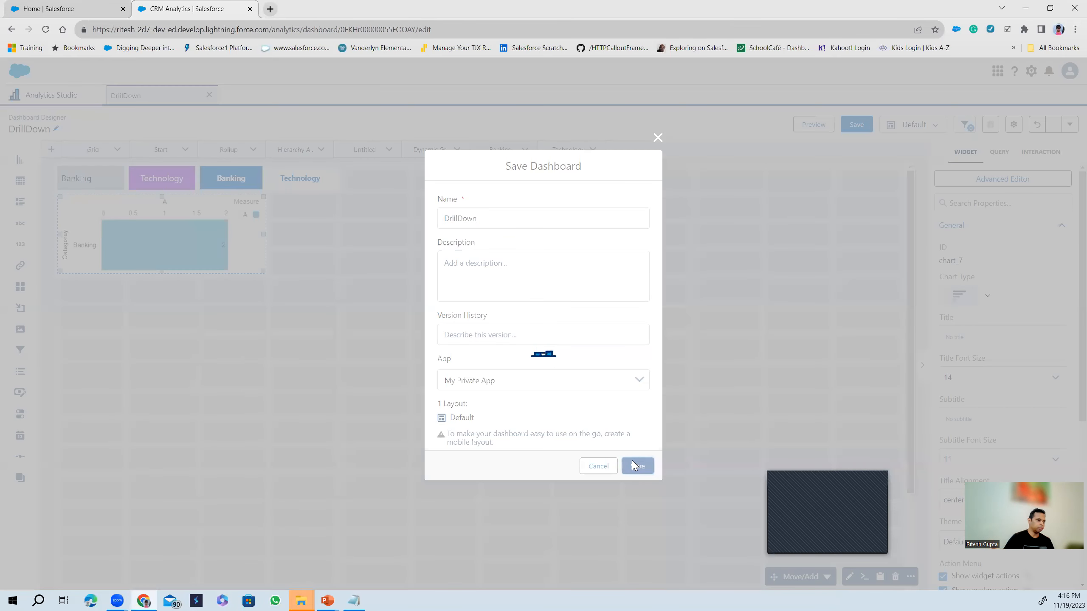
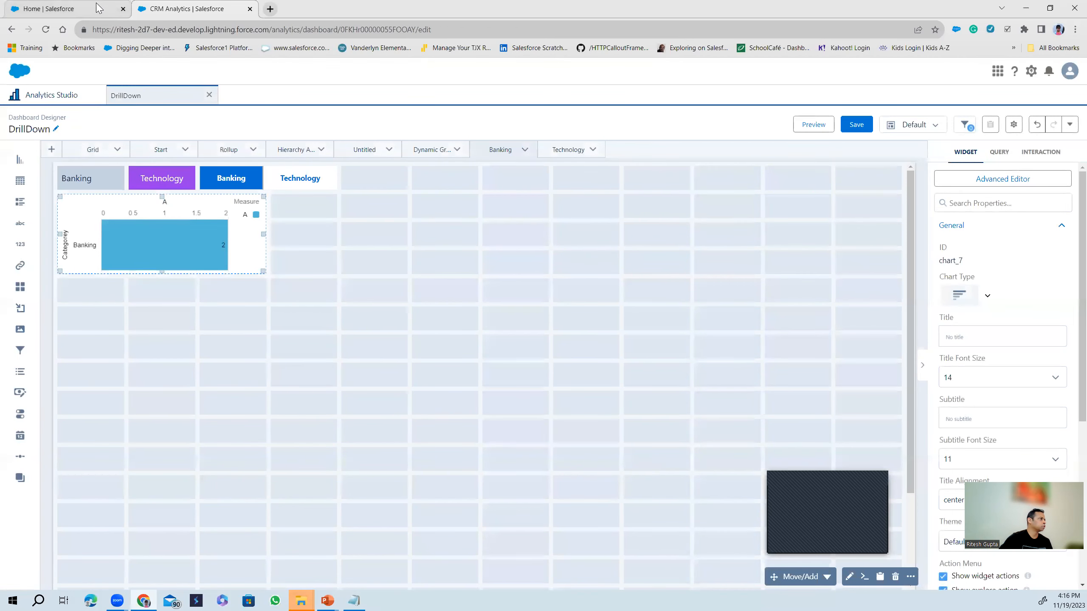
Close the DrillDown dashboard in Analytics Studio and open Data Manager.
click(102, 13)
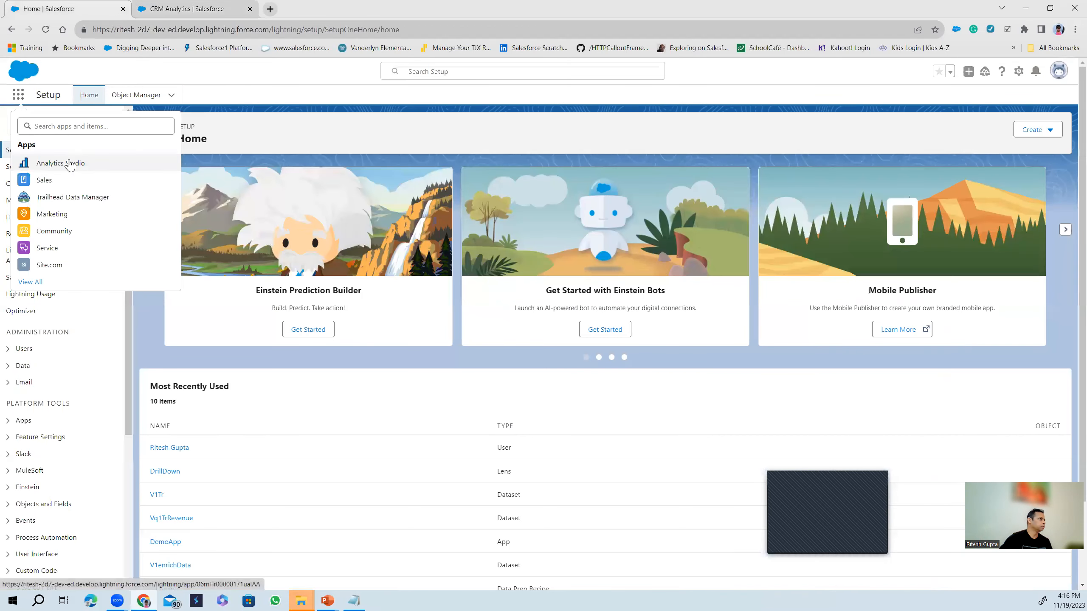
click(210, 8)
click(210, 95)
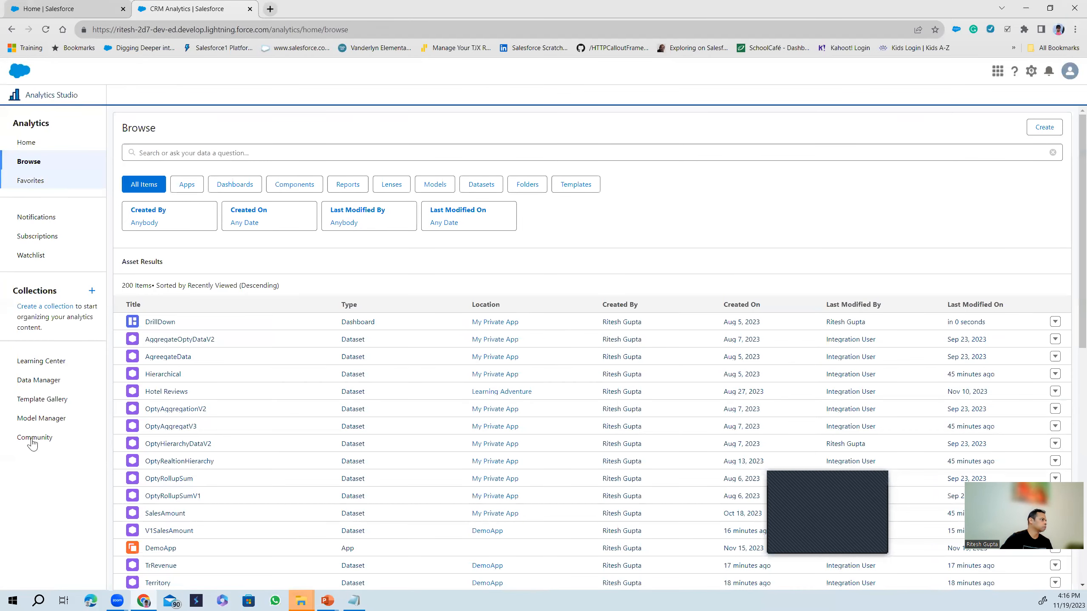
click(41, 380)
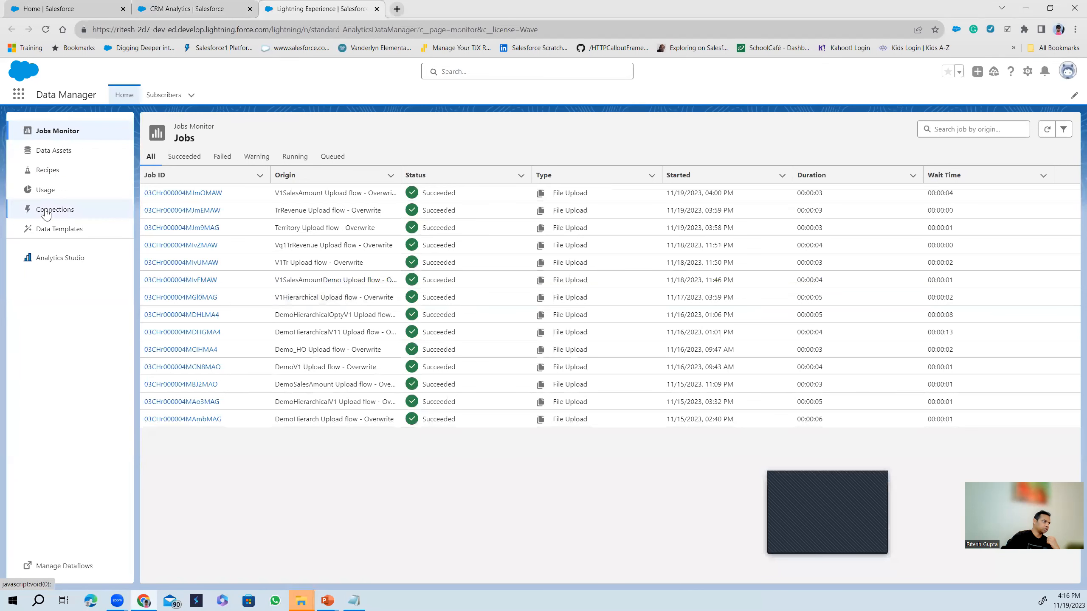
Check the data assets and recipes lists, create a new recipe, and start adding input data to it.
click(53, 154)
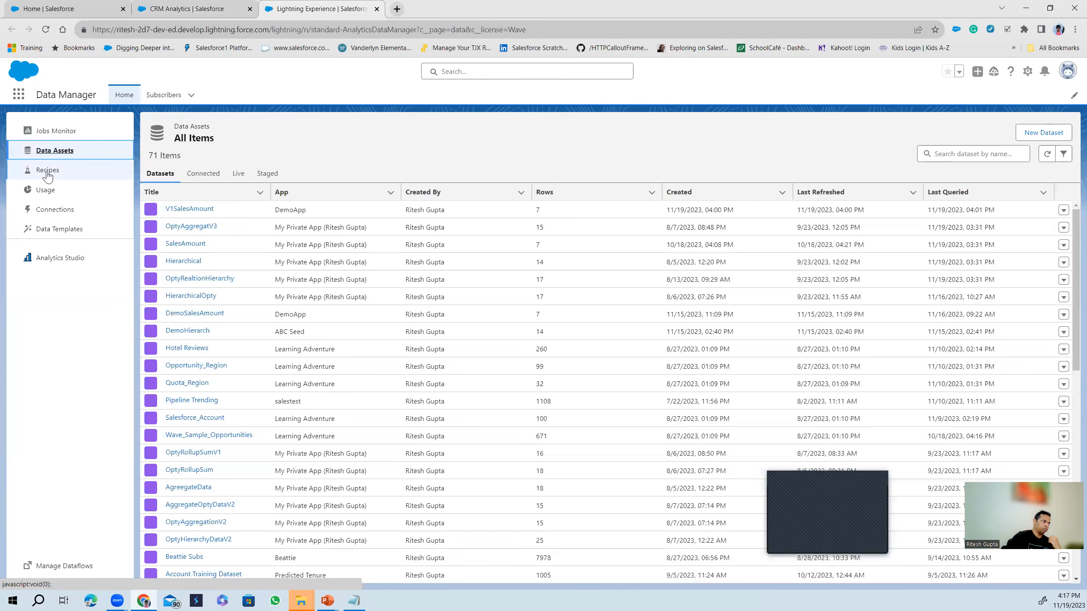
click(48, 170)
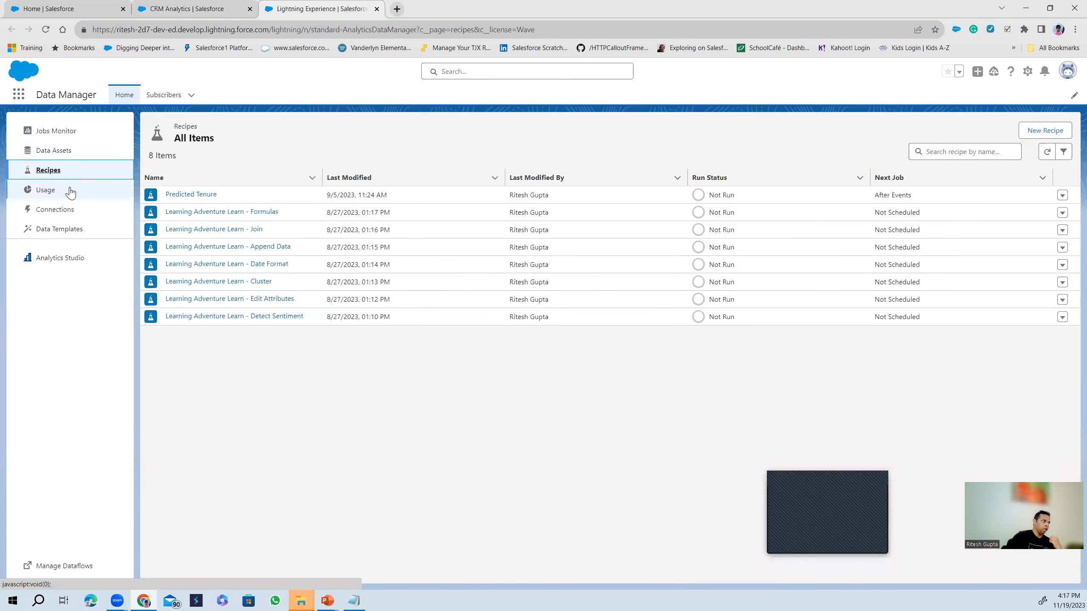
click(1041, 132)
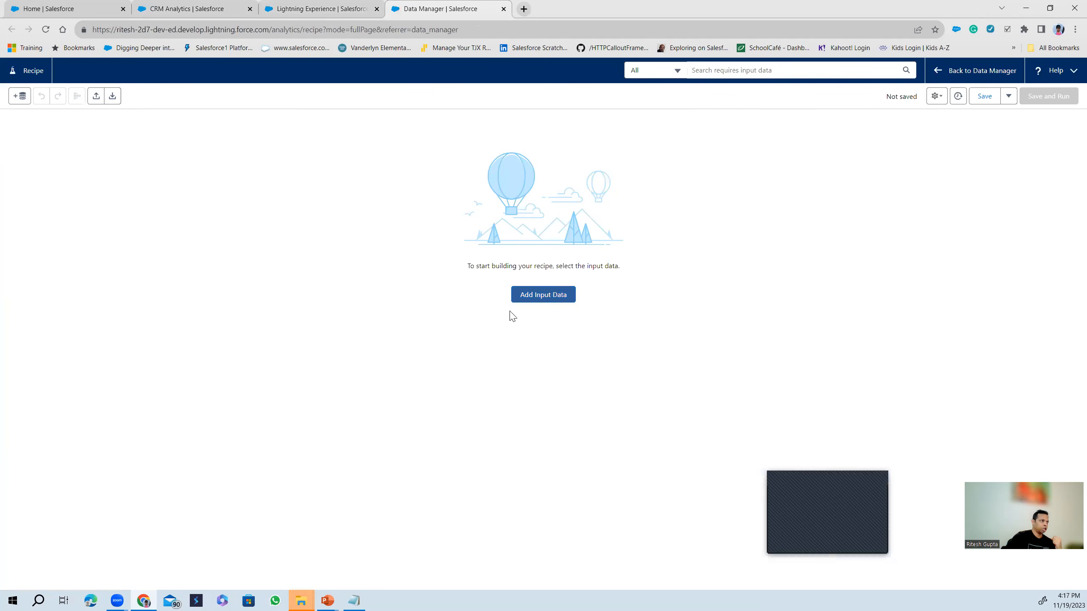
click(528, 297)
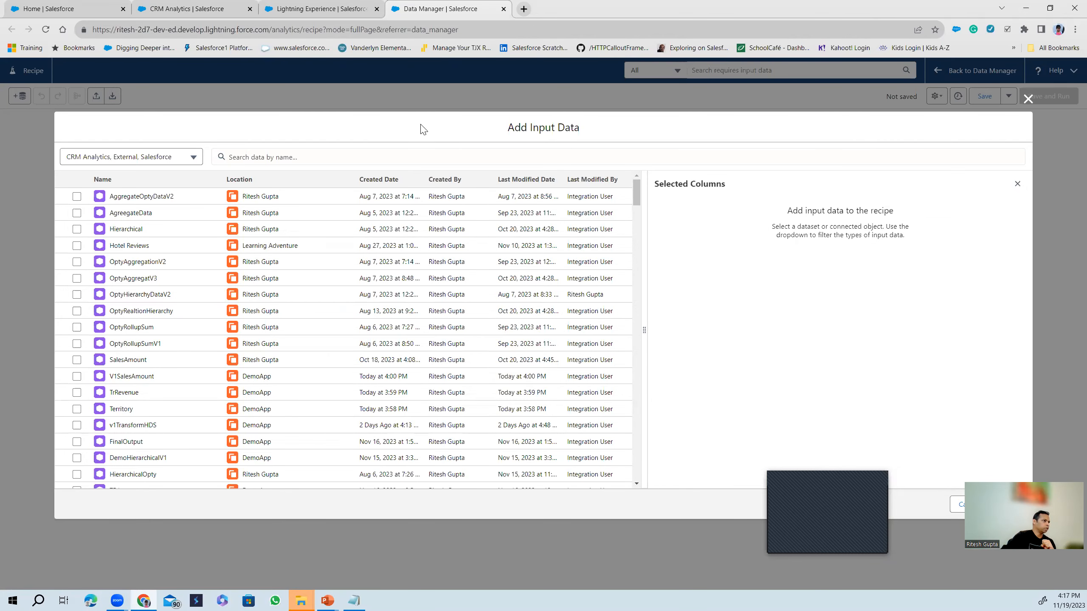
Examine the CRM Analytics datasets and Salesforce objects available as input data for the recipe.
scroll(182, 347, down, 20)
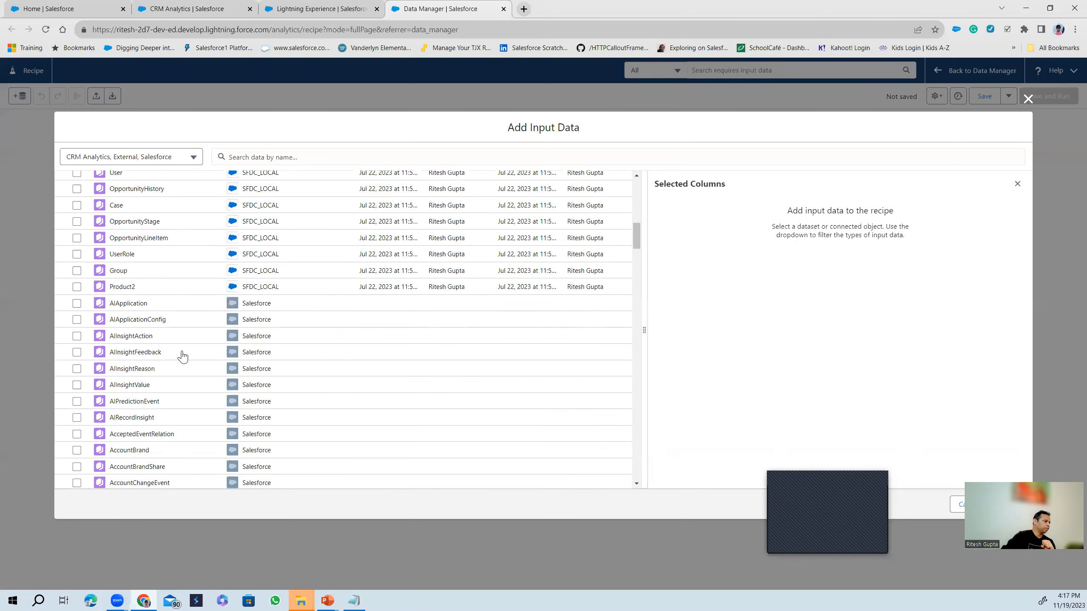
scroll(272, 327, down, 2)
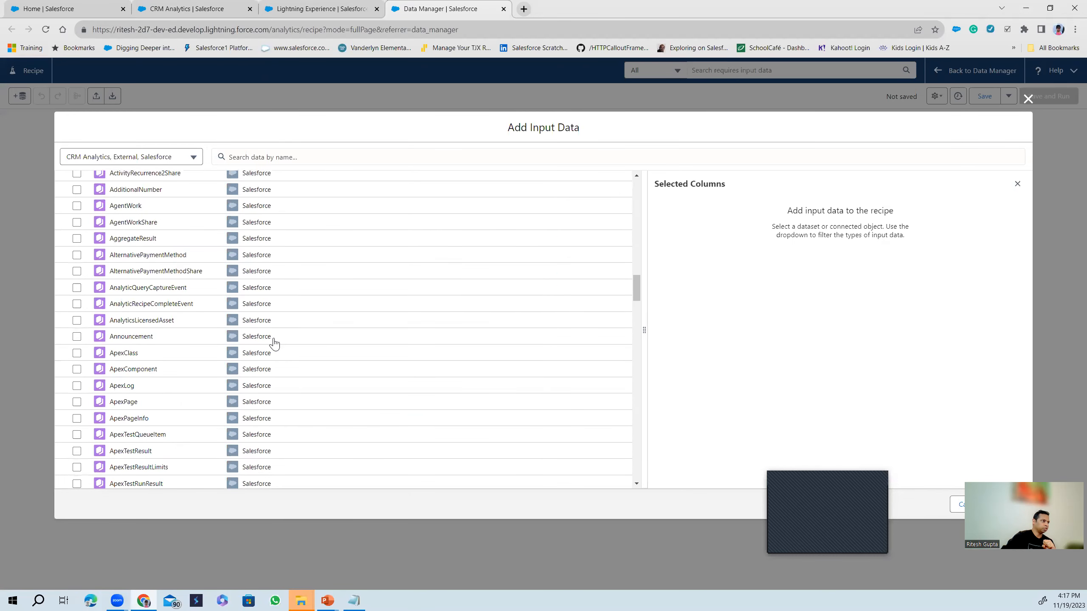
scroll(262, 287, up, 8)
scroll(268, 330, up, 6)
scroll(267, 317, up, 5)
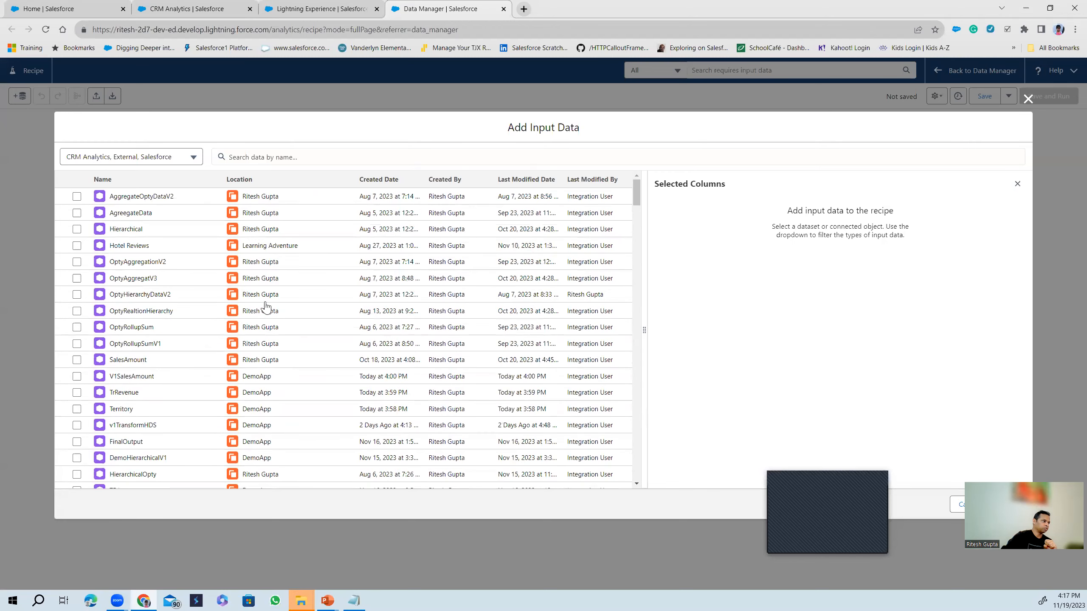
scroll(270, 392, down, 15)
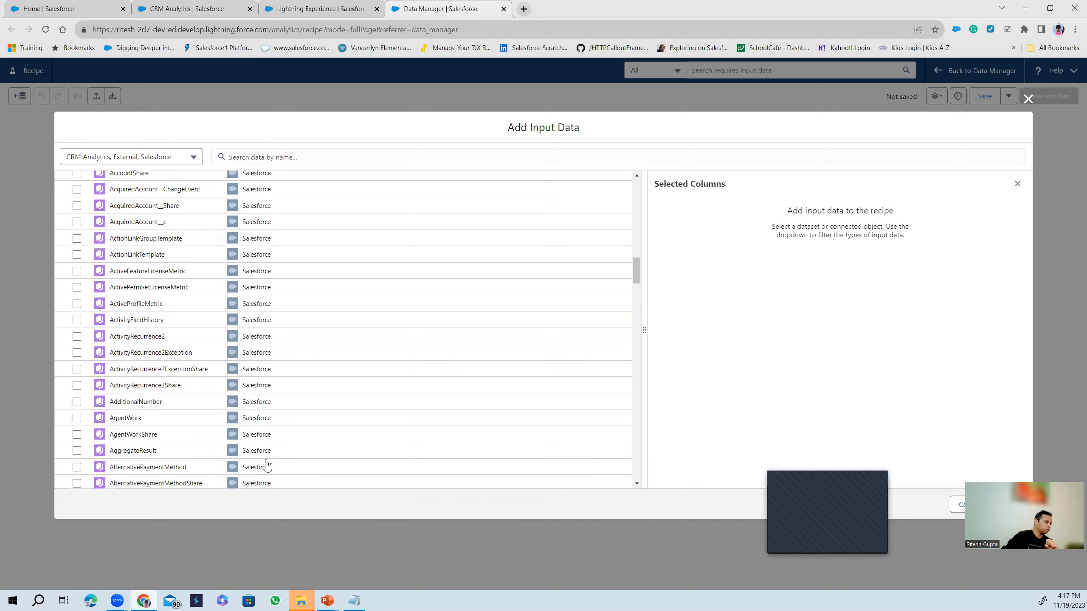
scroll(279, 471, down, 5)
scroll(283, 470, down, 20)
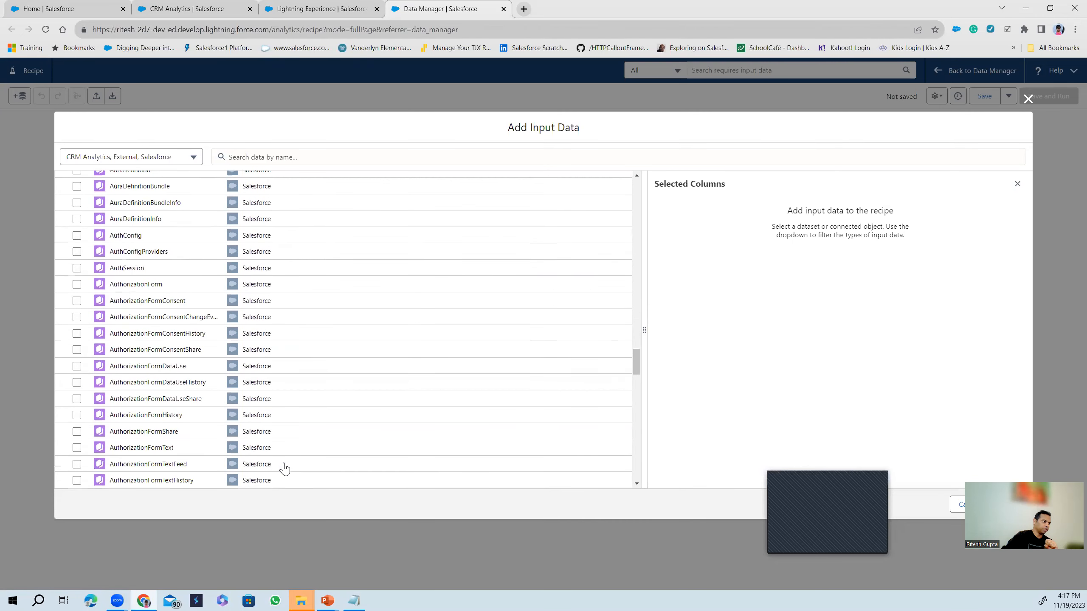
scroll(632, 243, up, 20)
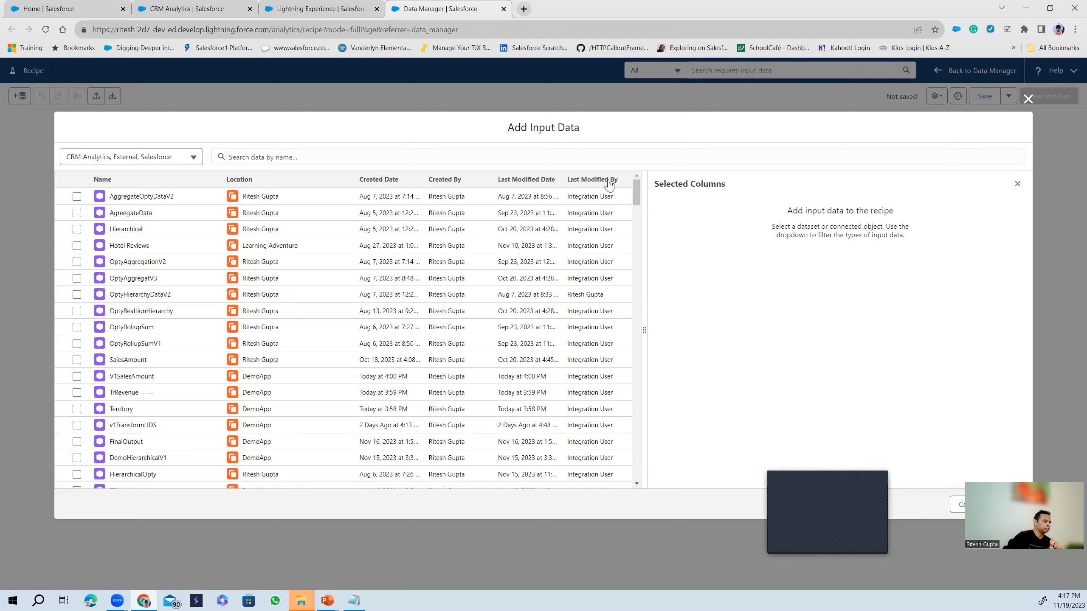
mouse_move(636, 191)
mouse_down()
mouse_move(634, 460)
mouse_move(633, 188)
mouse_up()
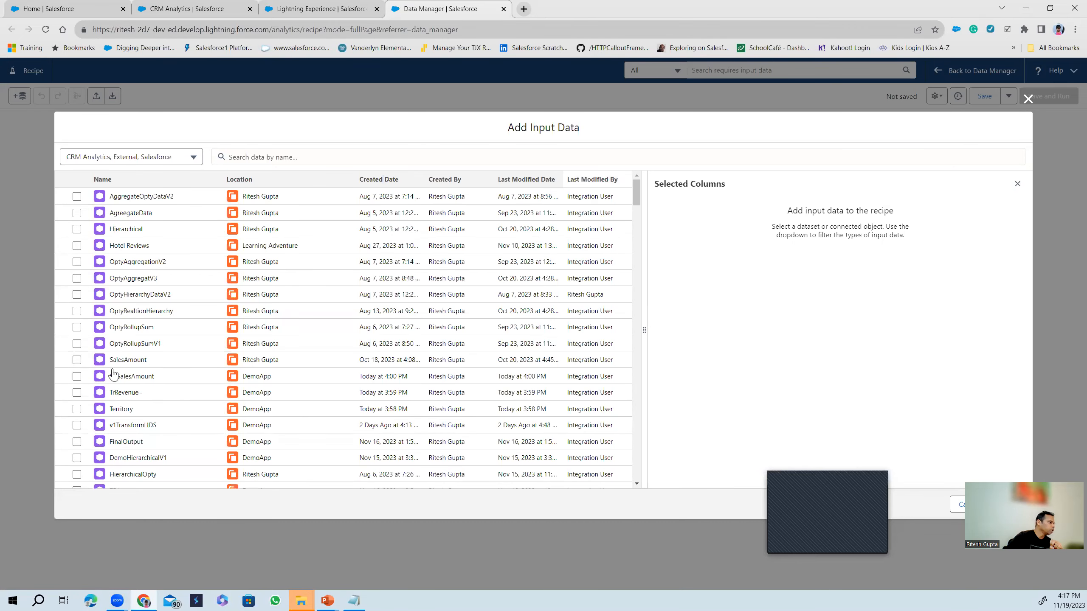
scroll(166, 436, down, 2)
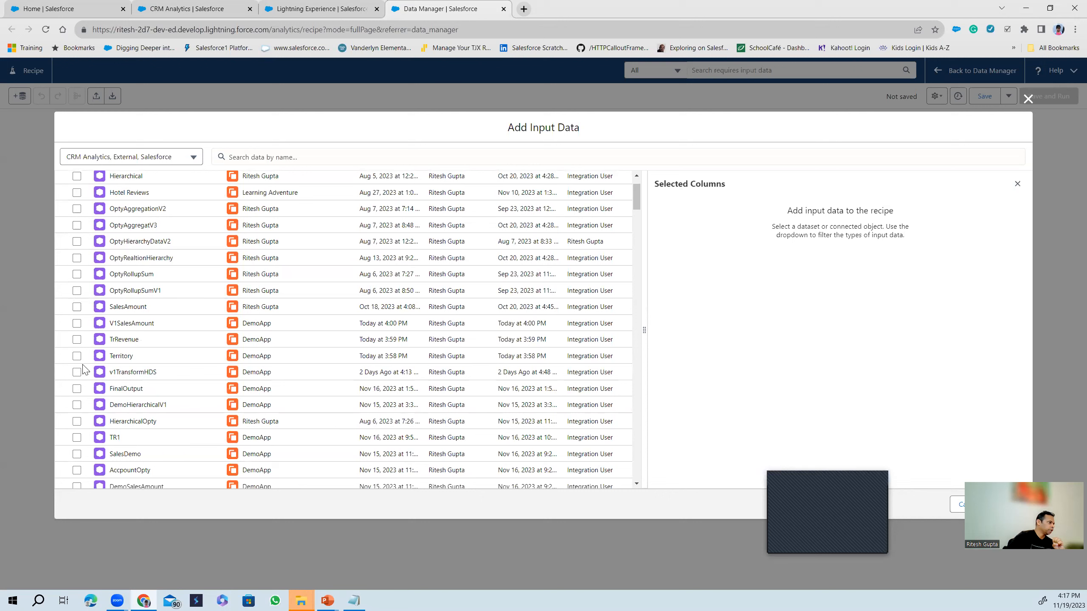
Add the Territory and v1TransformHDS datasets from DemoApp to the recipe as input data.
click(77, 340)
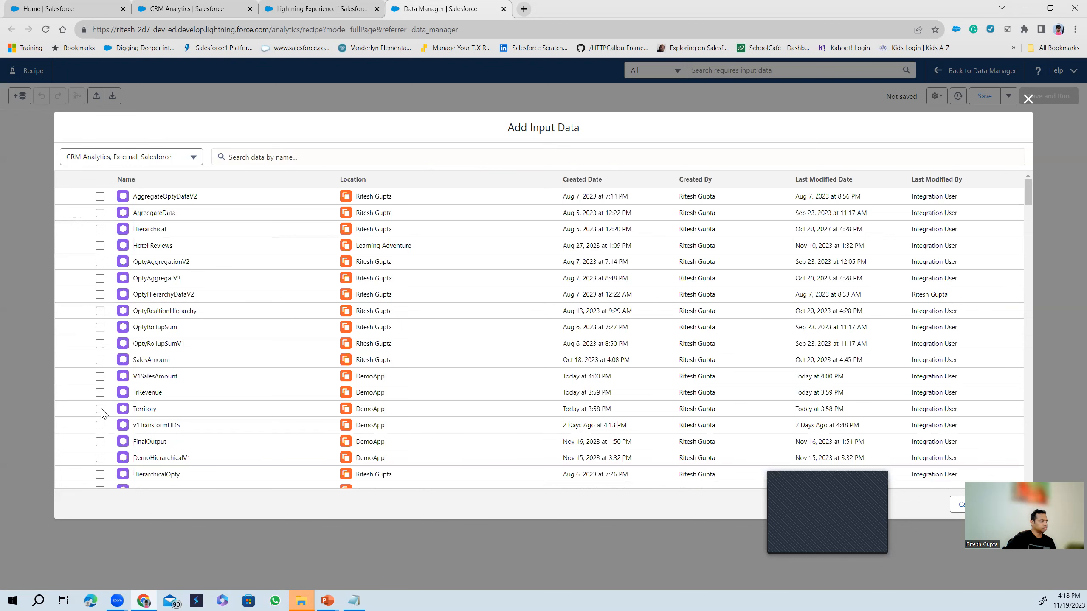
click(175, 408)
click(76, 426)
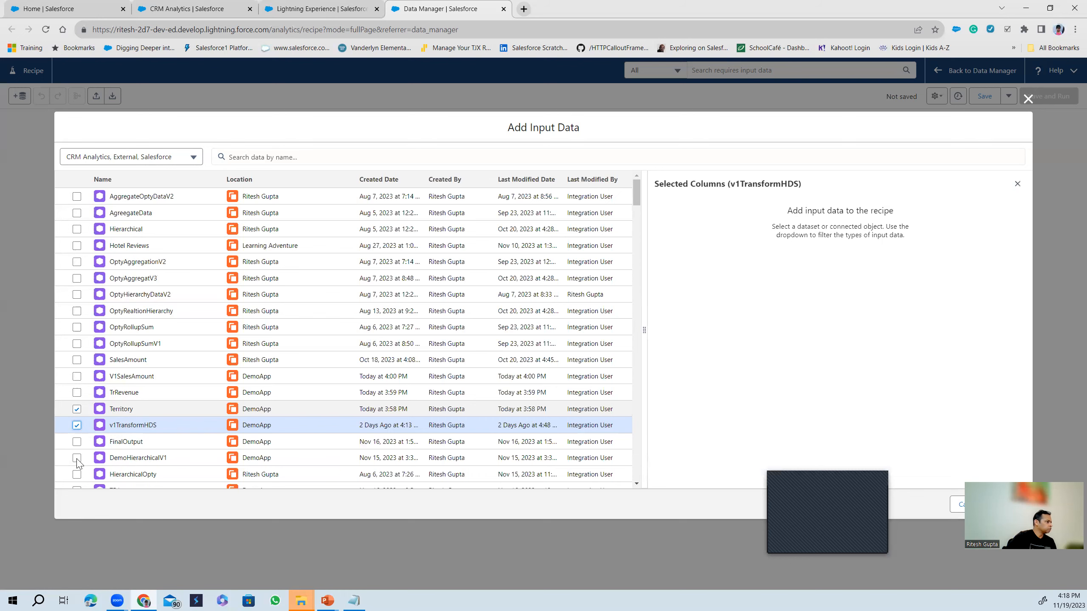
click(81, 431)
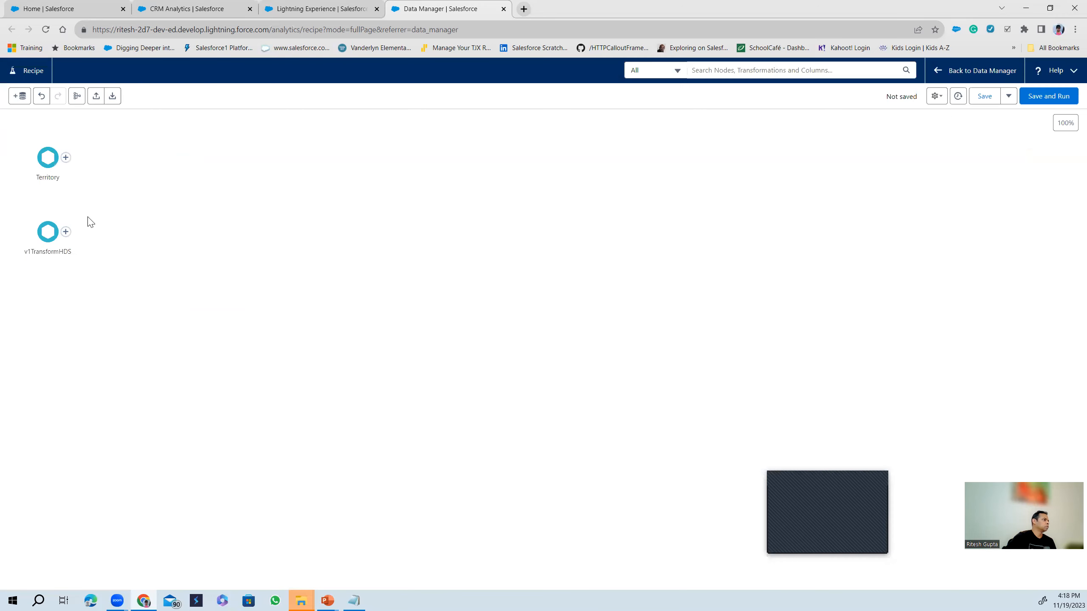
Delete the v1TransformHDS input node from the recipe.
click(53, 235)
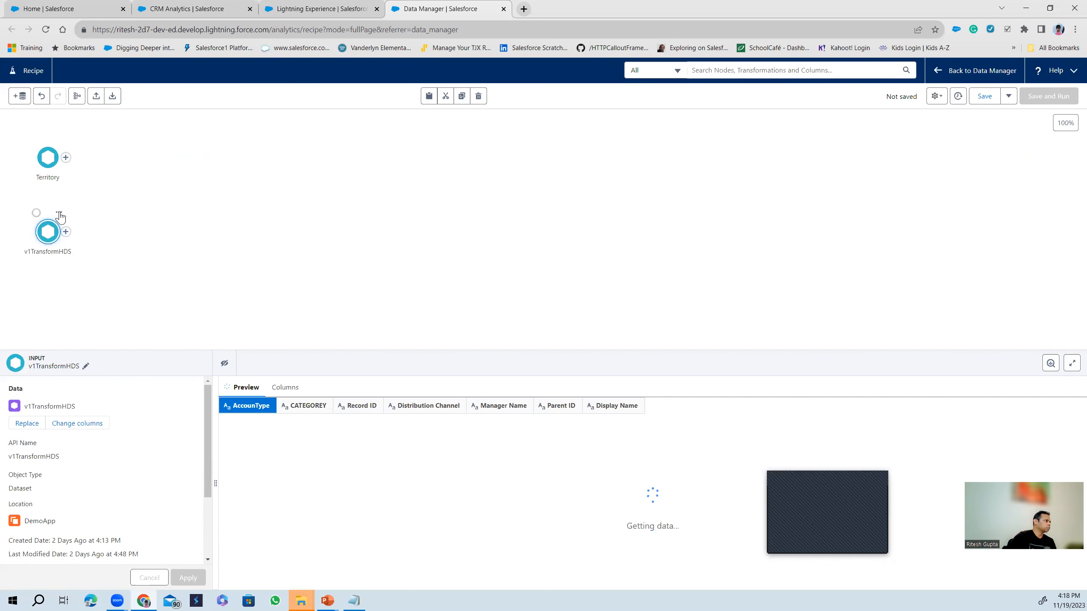
click(59, 214)
click(68, 253)
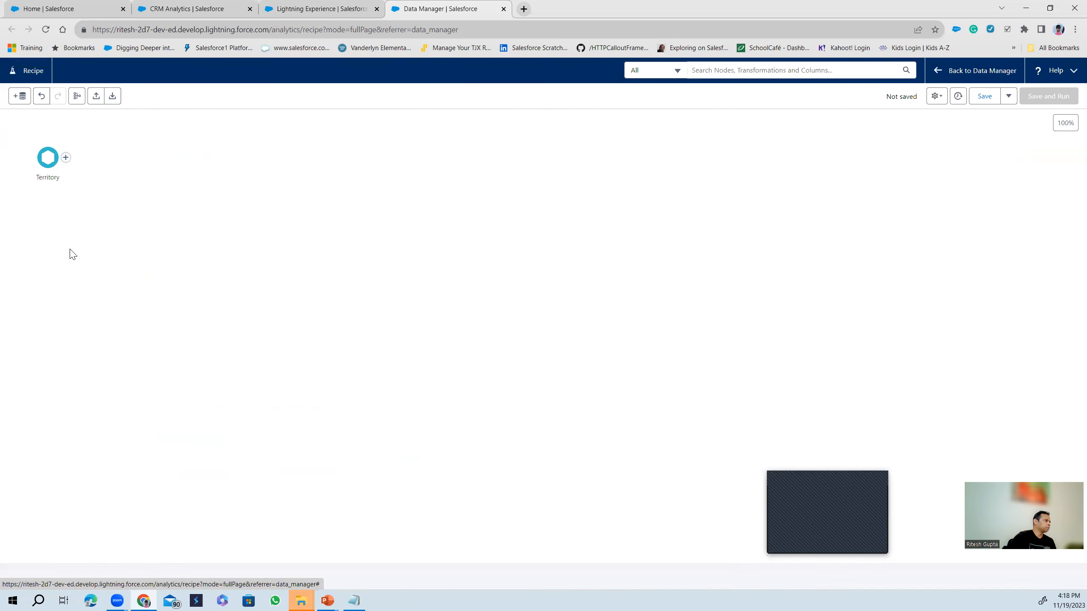
Add the HierarchicalOpty dataset with all its columns to the recipe as input data.
click(21, 96)
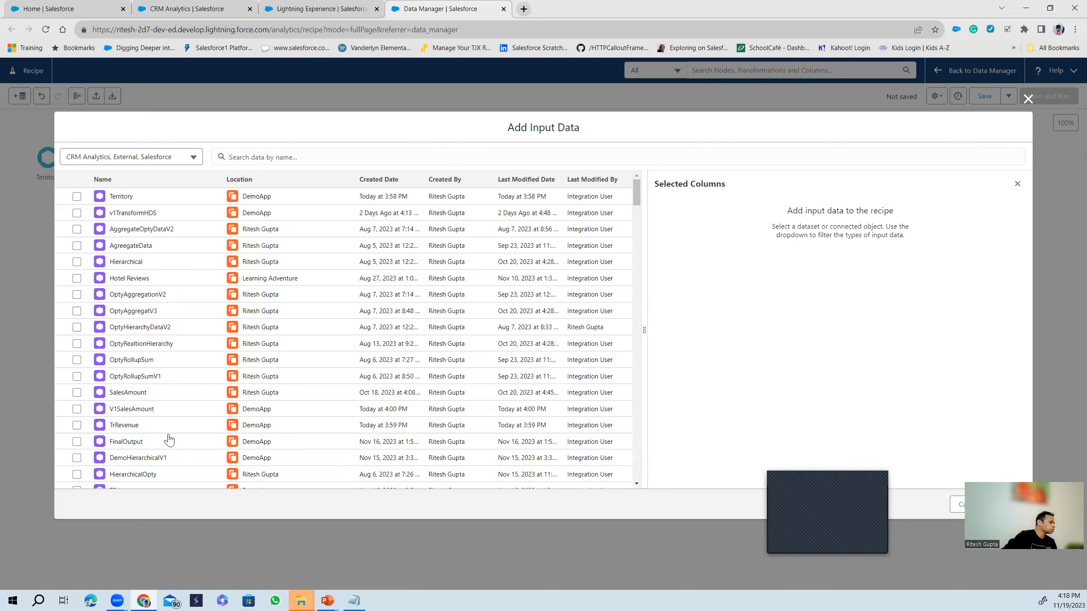
scroll(169, 439, down, 3)
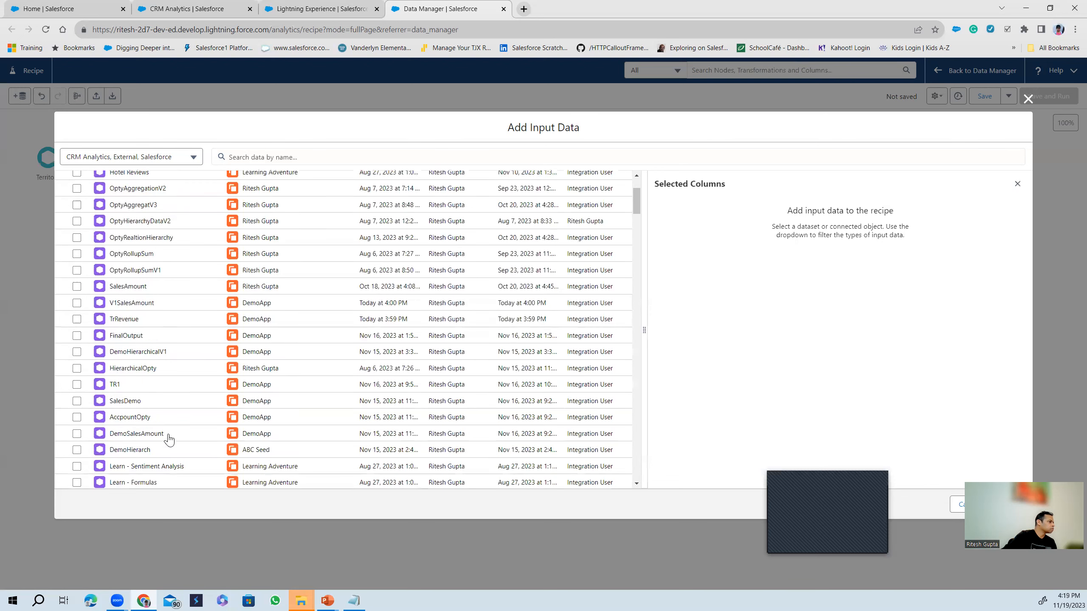
click(77, 368)
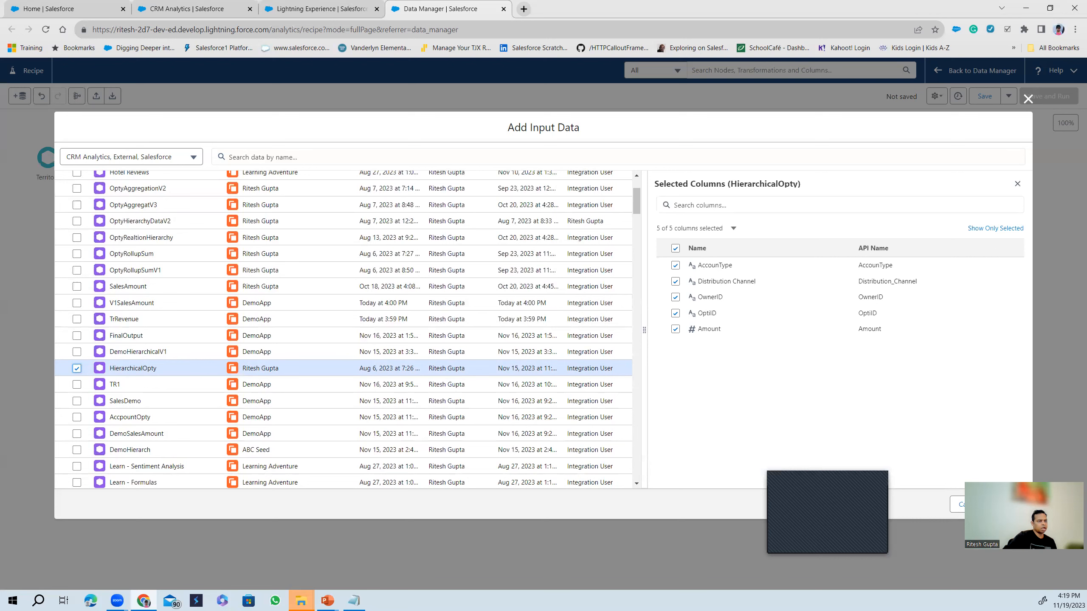
click(1008, 504)
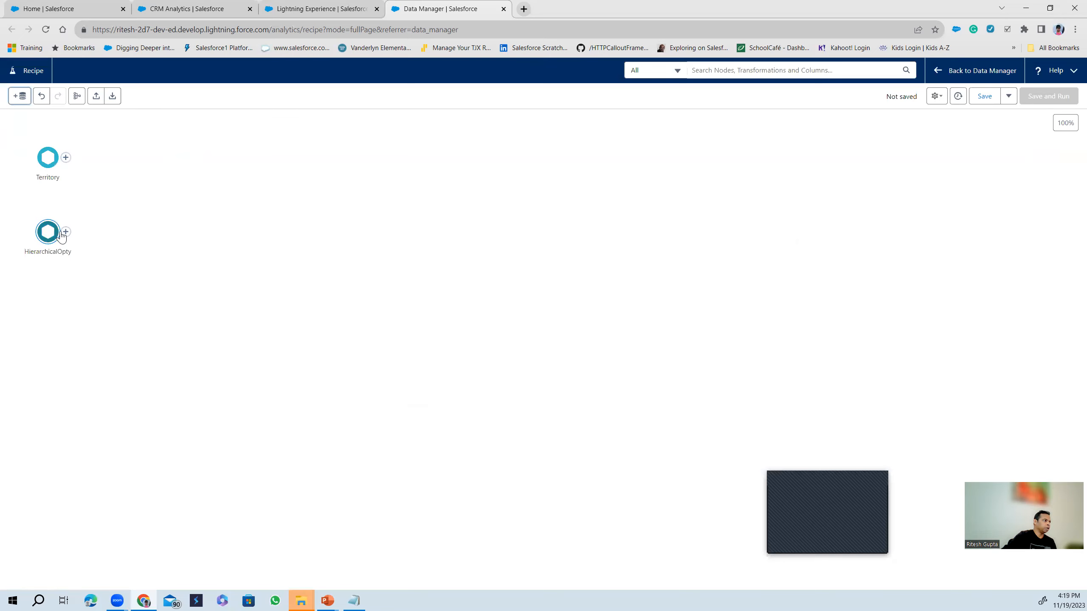
Connect the Territory and HierarchicalOpty input nodes with a Join.
click(66, 160)
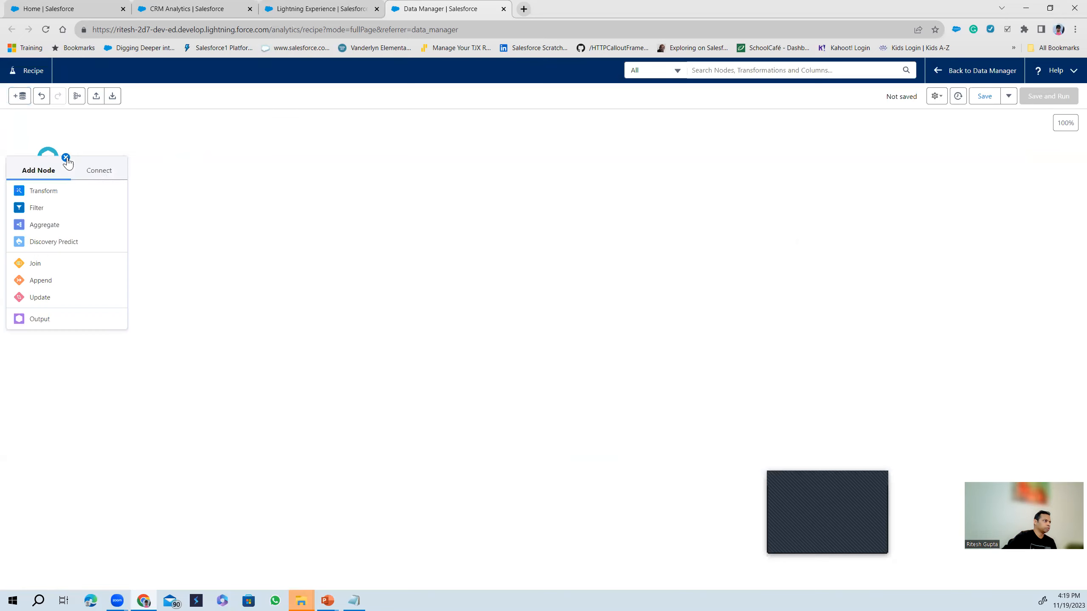
click(102, 173)
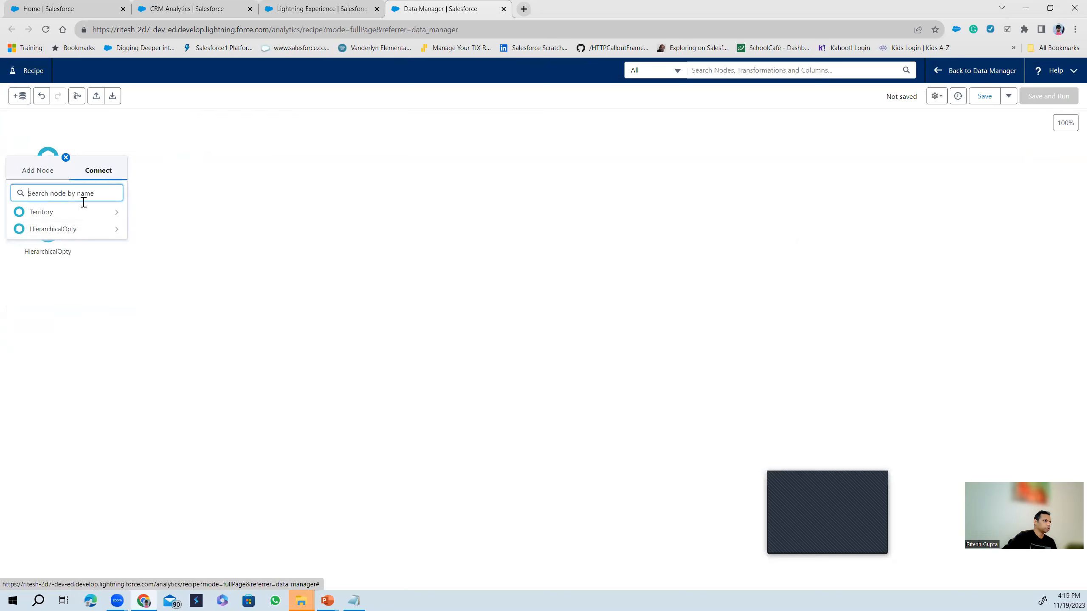
click(69, 231)
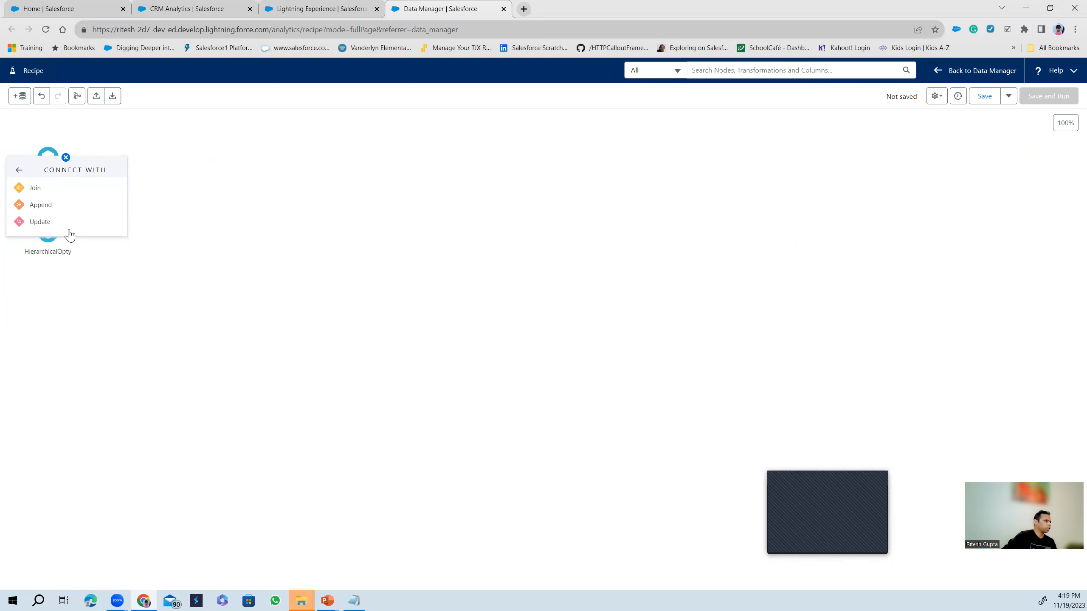
click(47, 190)
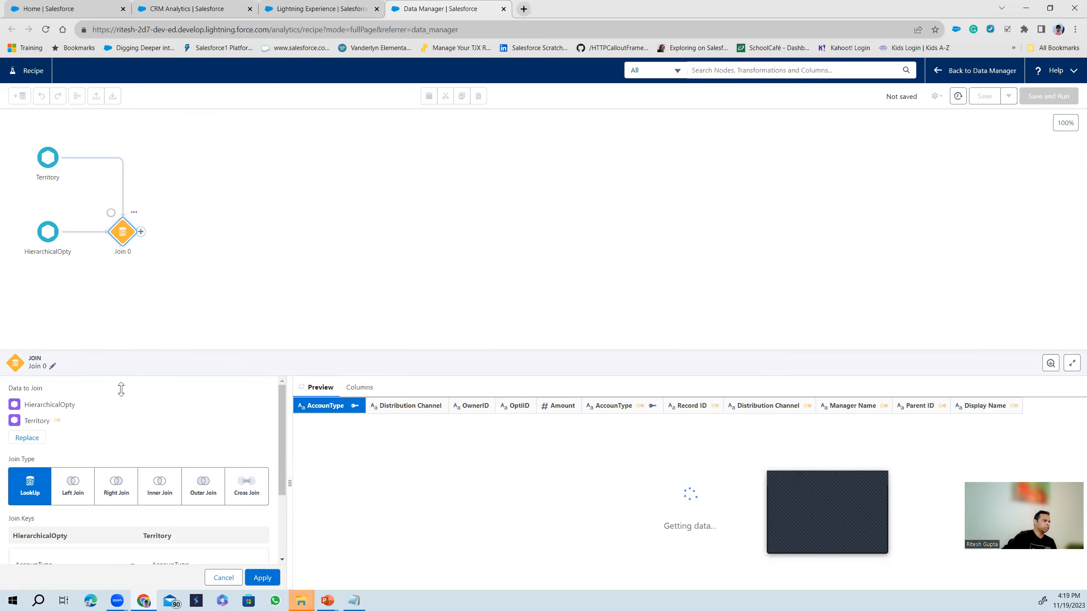
Set the join keys to OwnerID from HierarchicalOpty and Record ID from Territory.
scroll(197, 423, down, 1)
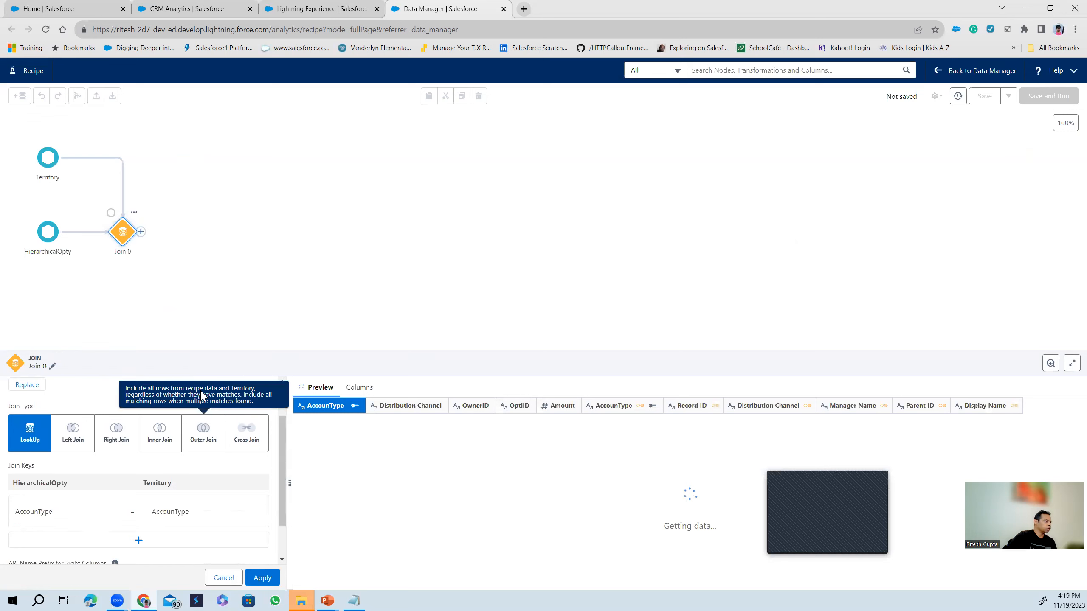
click(49, 521)
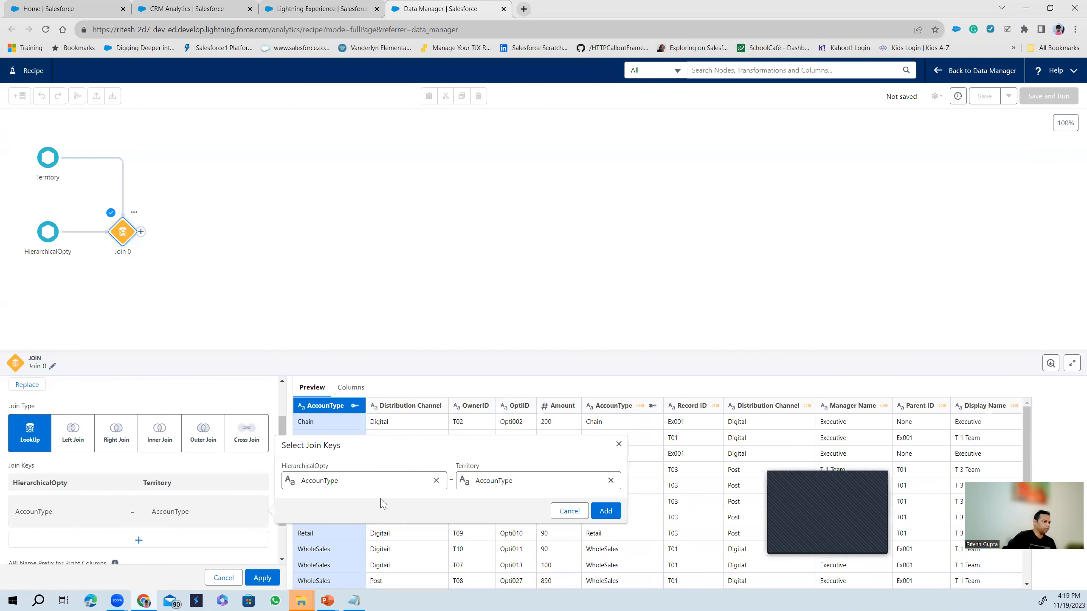
click(437, 480)
click(401, 480)
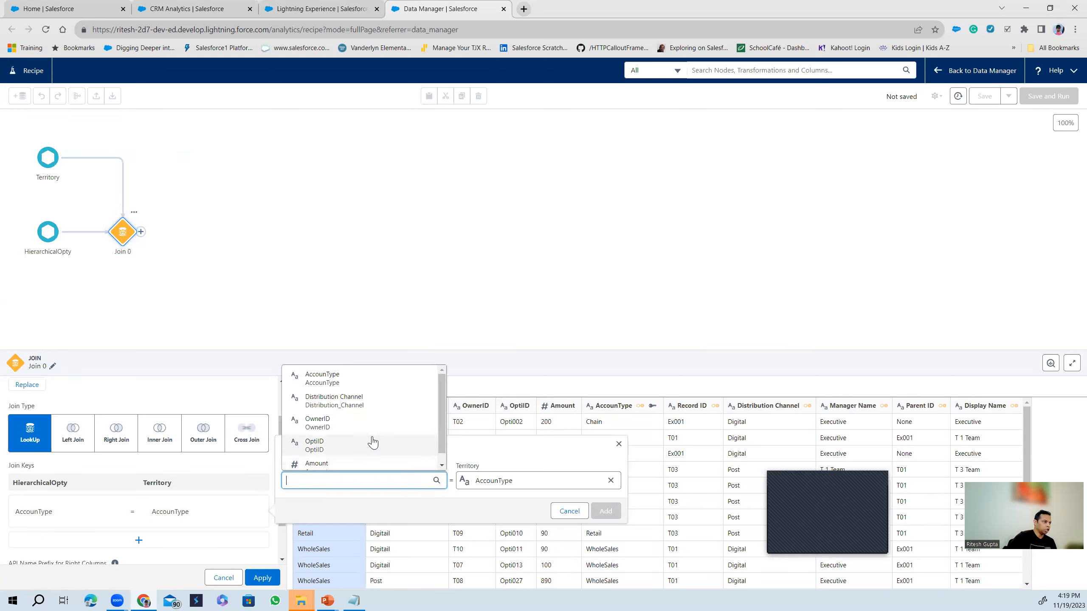
click(358, 425)
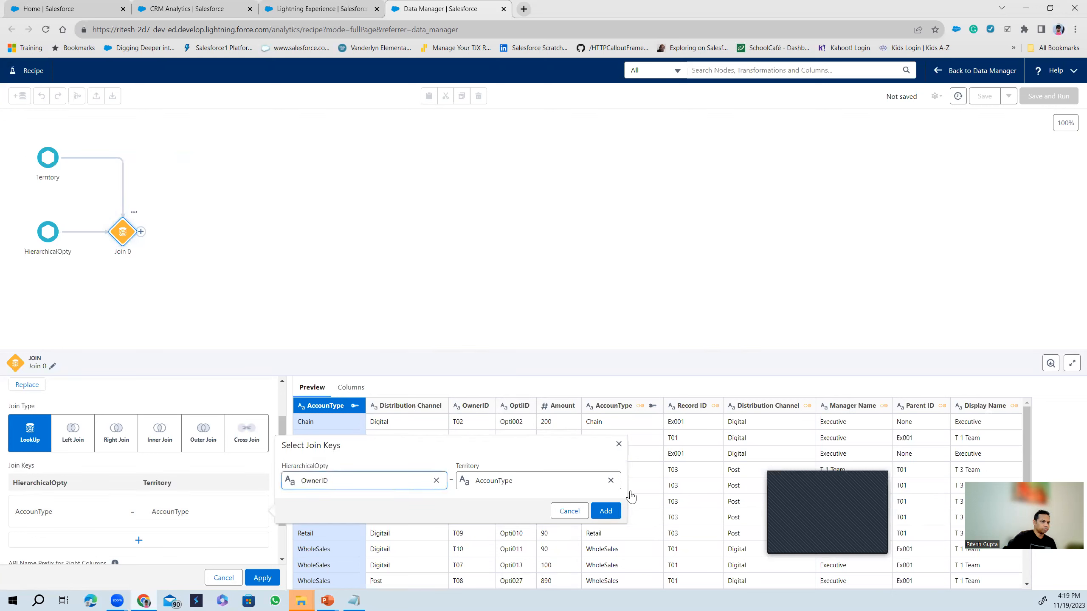
click(610, 481)
click(569, 478)
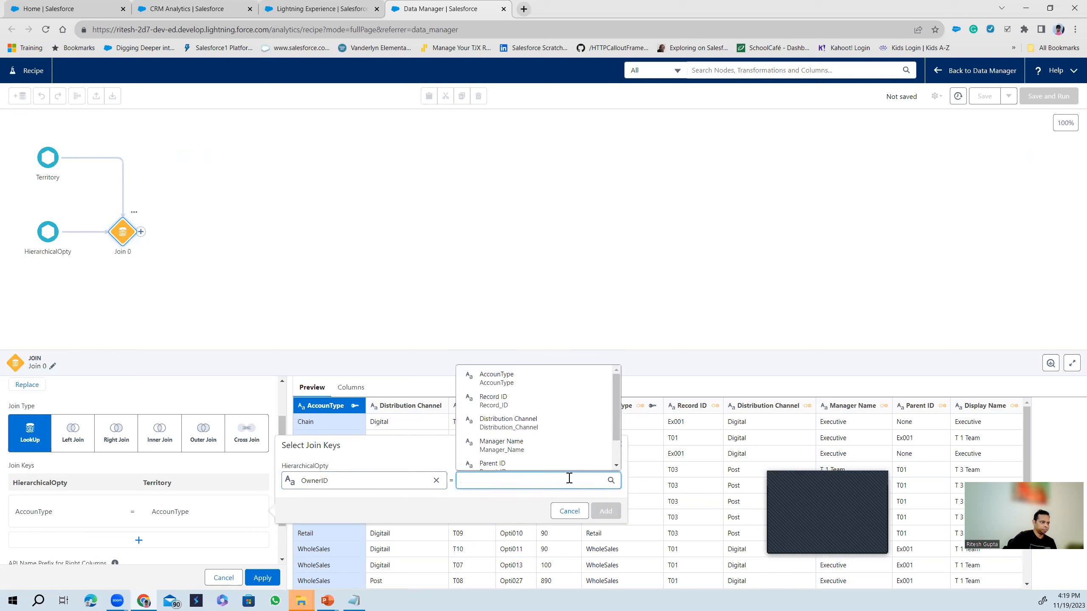
click(503, 401)
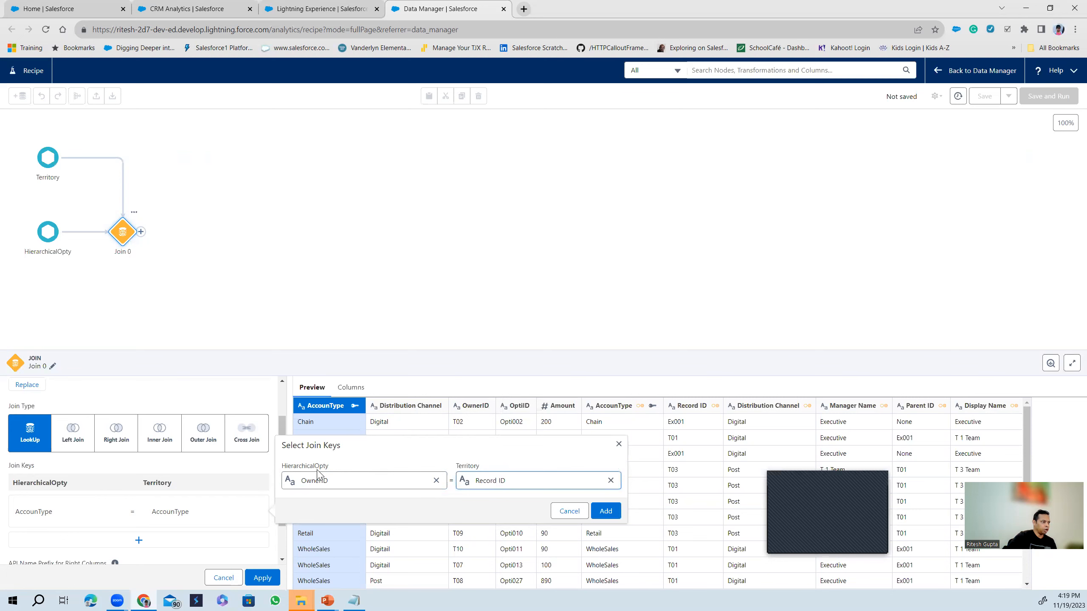
click(606, 511)
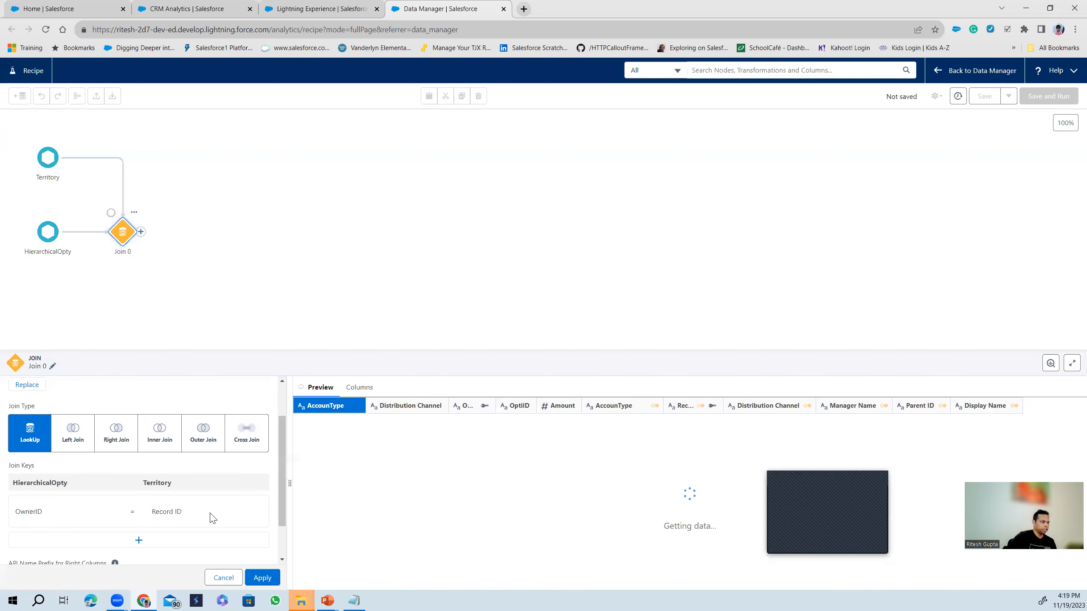
Review the join's additional key and join type options, then apply it as a LookUp join.
scroll(184, 520, down, 2)
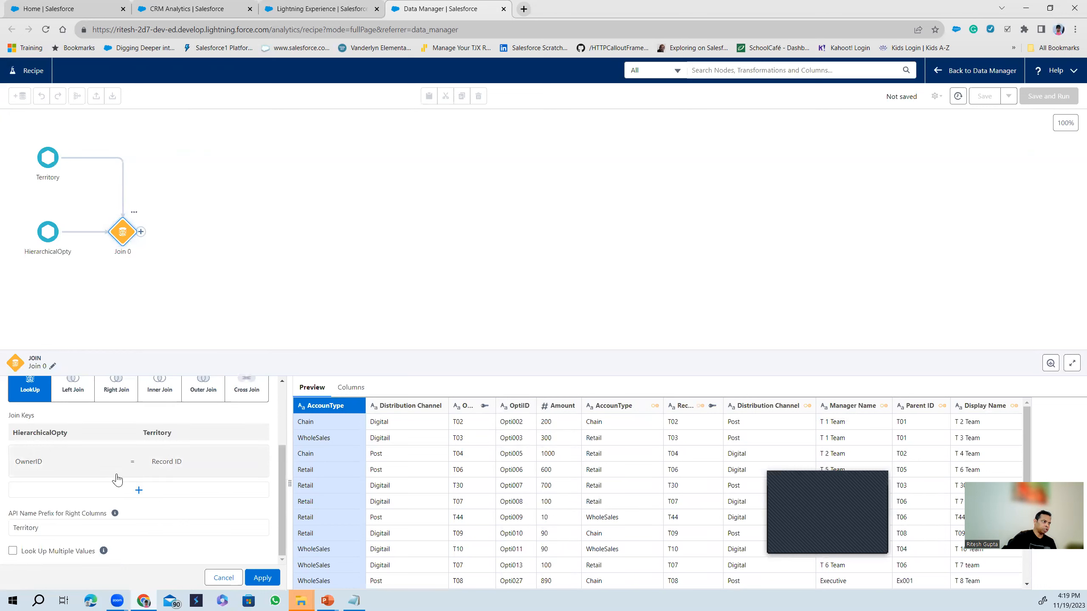
click(139, 491)
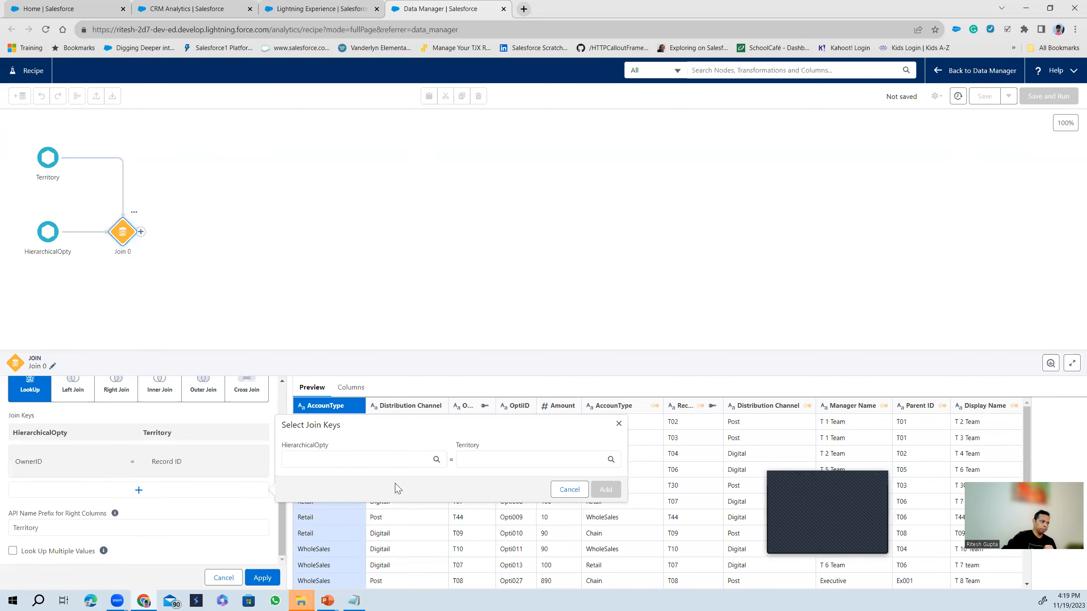
click(571, 490)
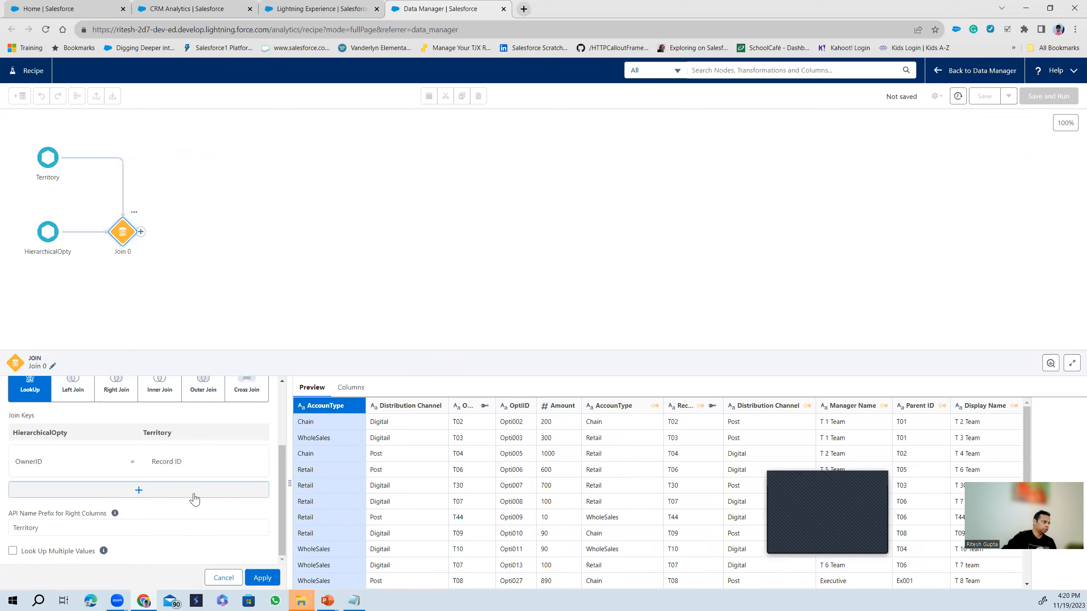
scroll(177, 508, up, 3)
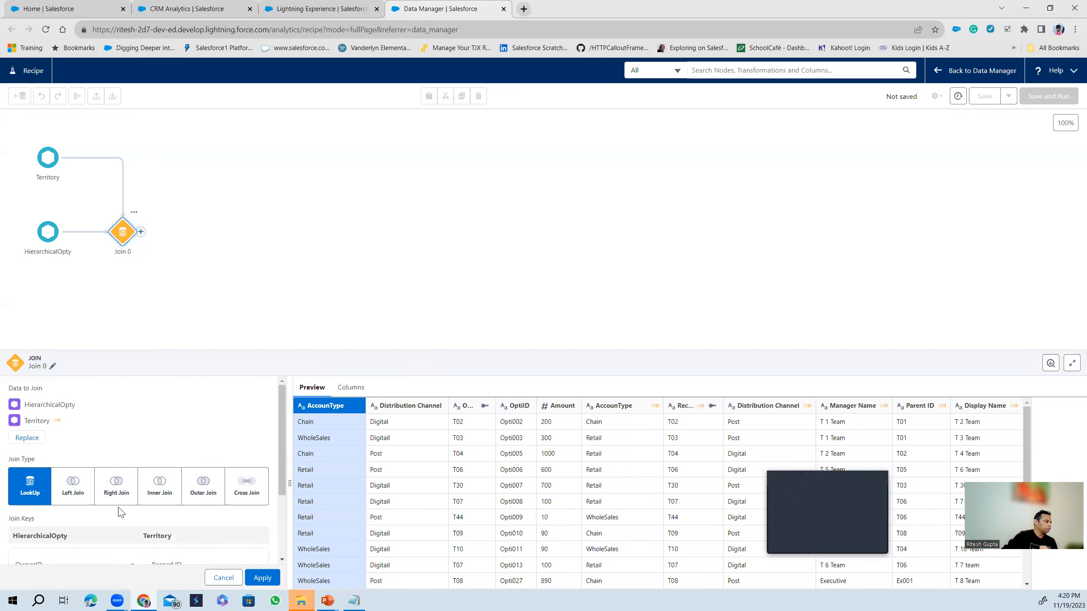
scroll(121, 512, down, 1)
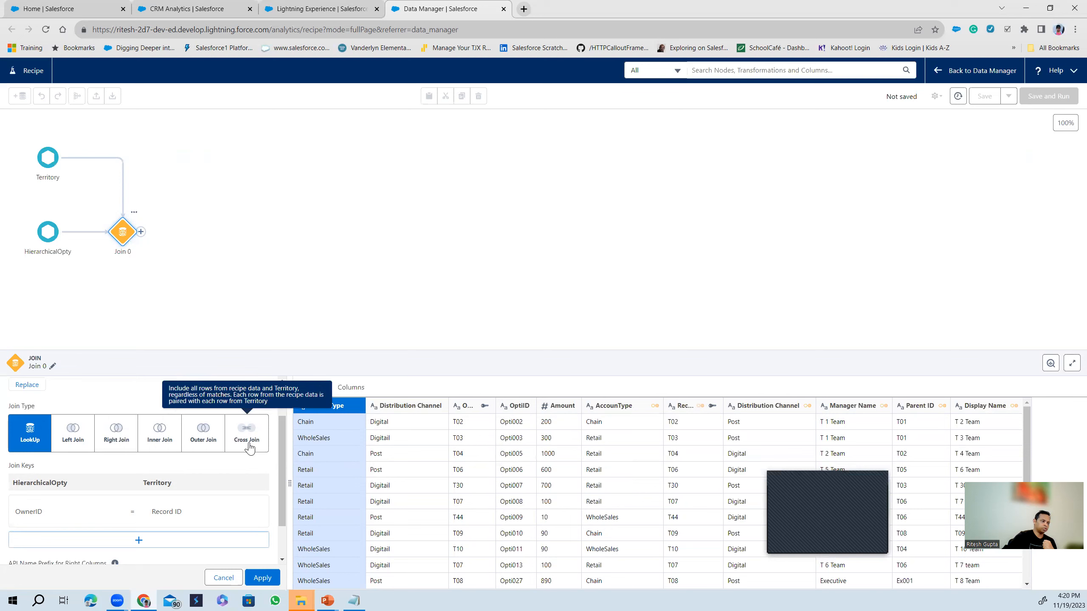
click(262, 578)
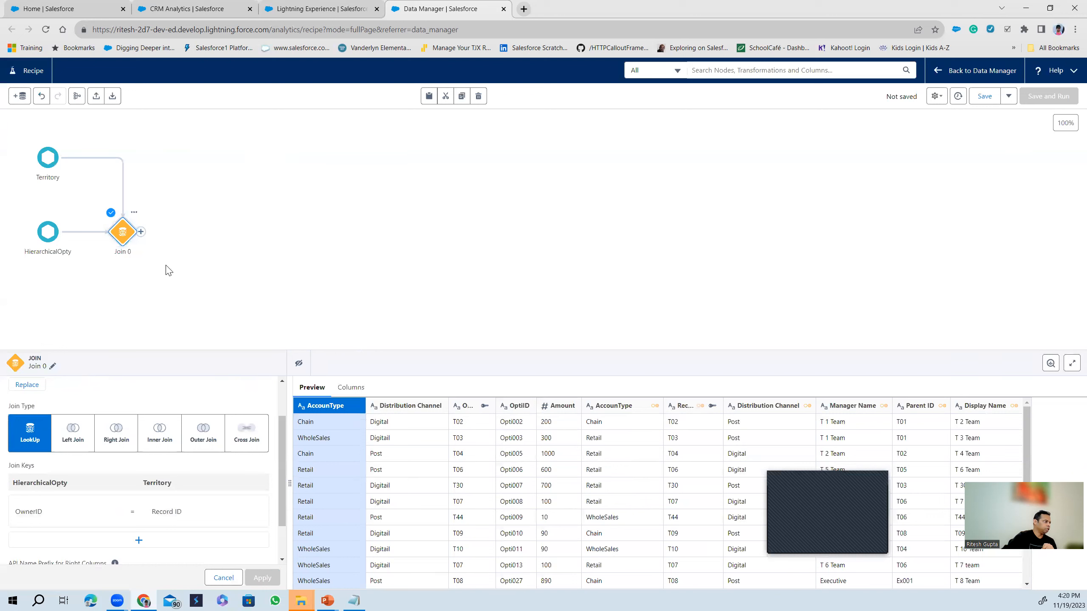
Add a Transform node after the join and start a custom formula in it.
click(141, 232)
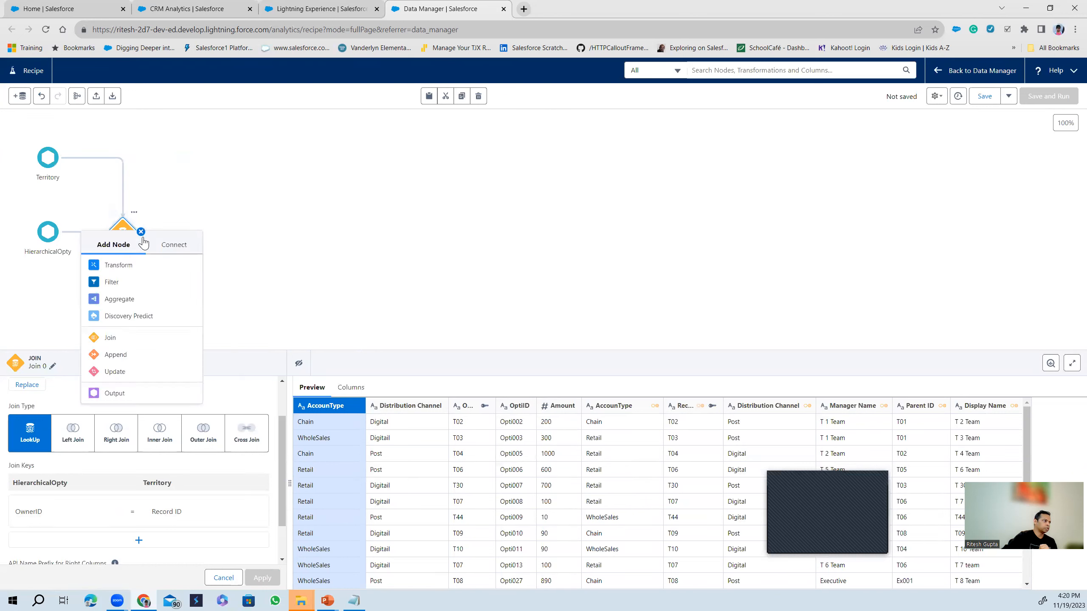
click(131, 270)
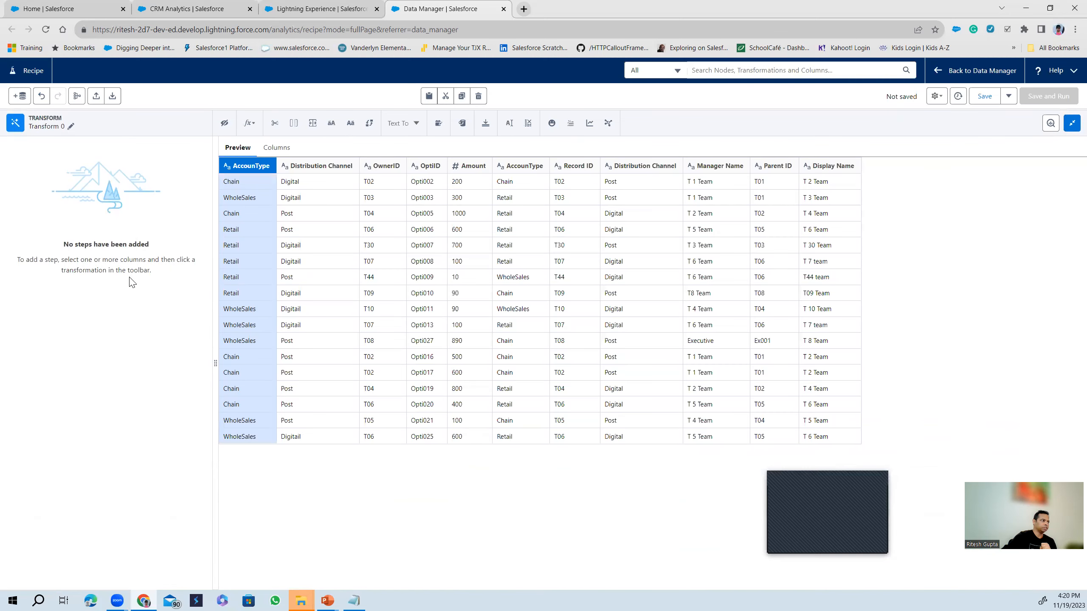
click(248, 128)
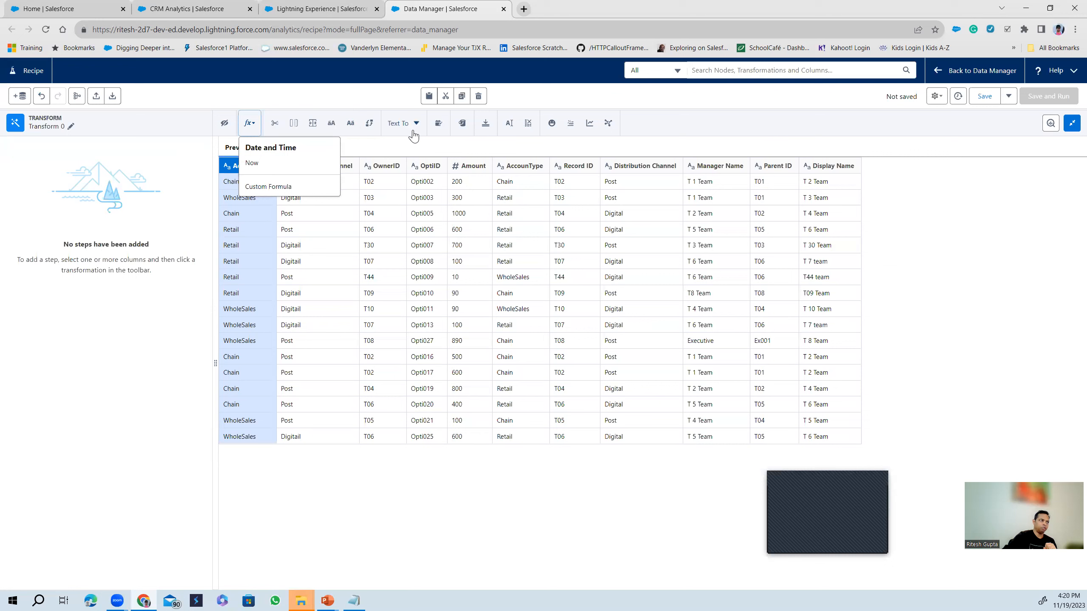
click(136, 176)
click(252, 124)
click(260, 189)
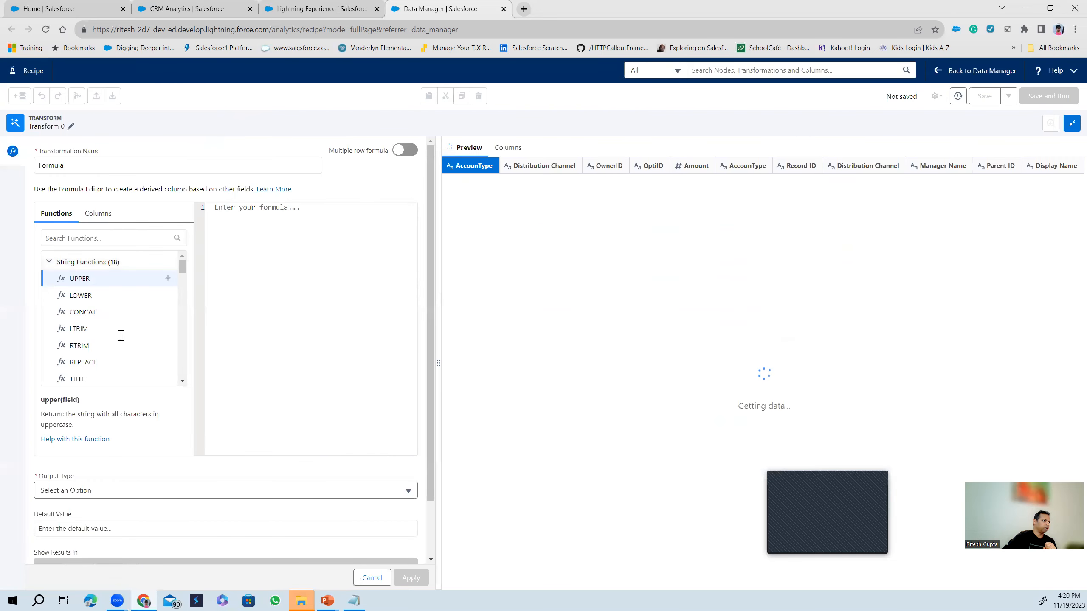
Examine the functions and columns available in the formula editor.
scroll(110, 370, down, 6)
scroll(110, 375, down, 5)
scroll(112, 374, down, 2)
scroll(109, 370, up, 10)
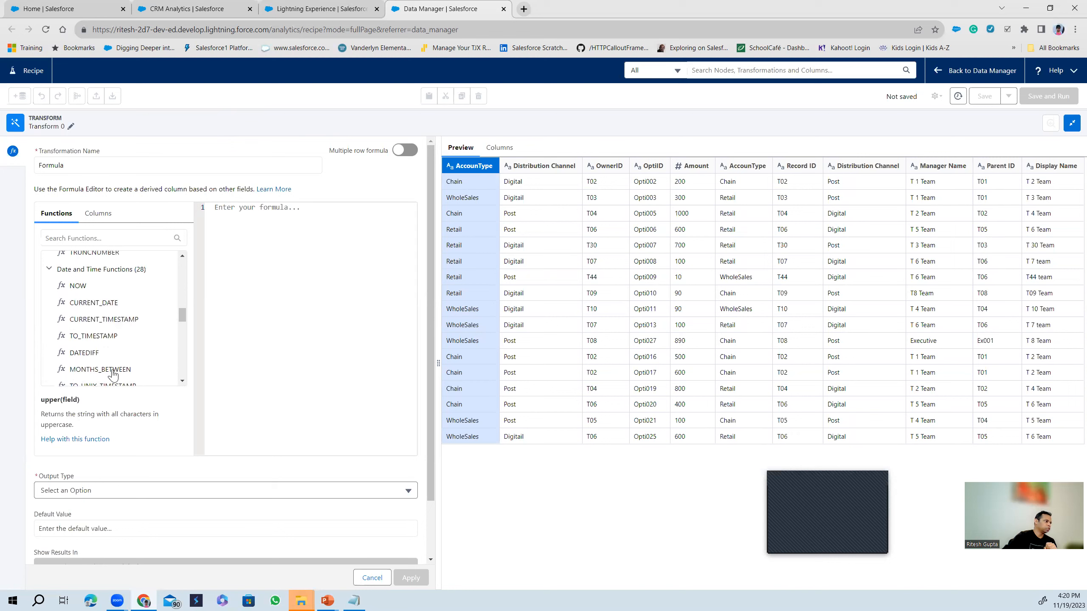
click(109, 216)
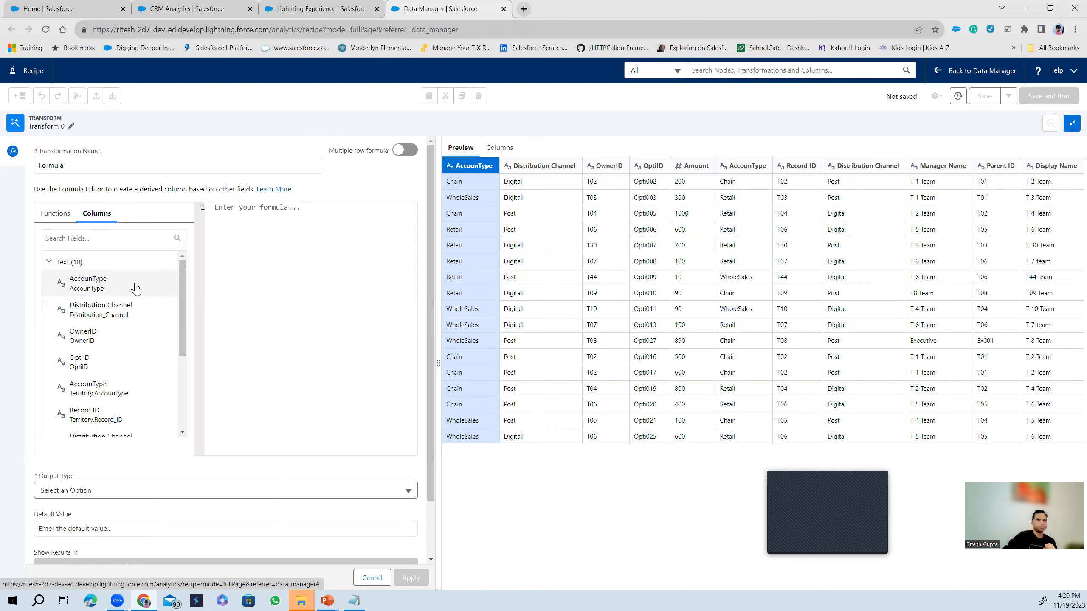
click(98, 287)
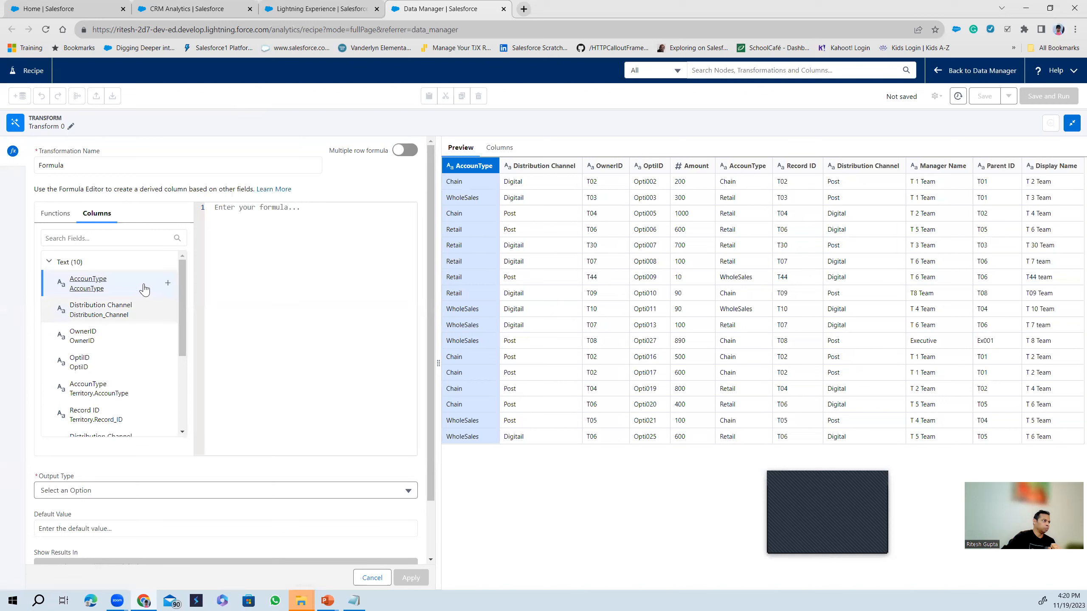
click(56, 213)
click(264, 215)
text(Case)
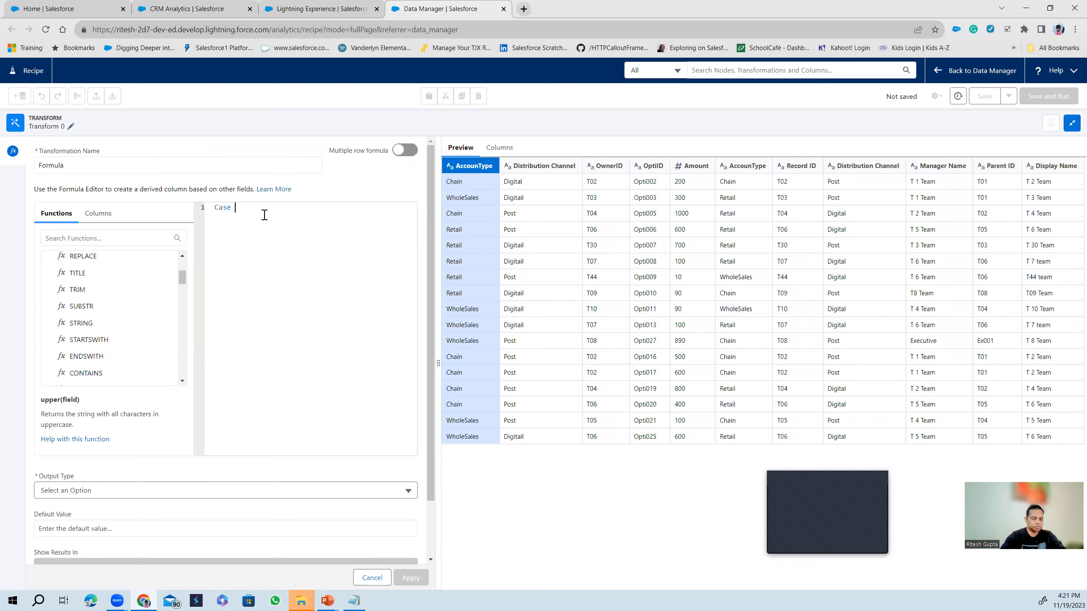
key(BackSpace)
key(BackSpace)
key(BackSpace)
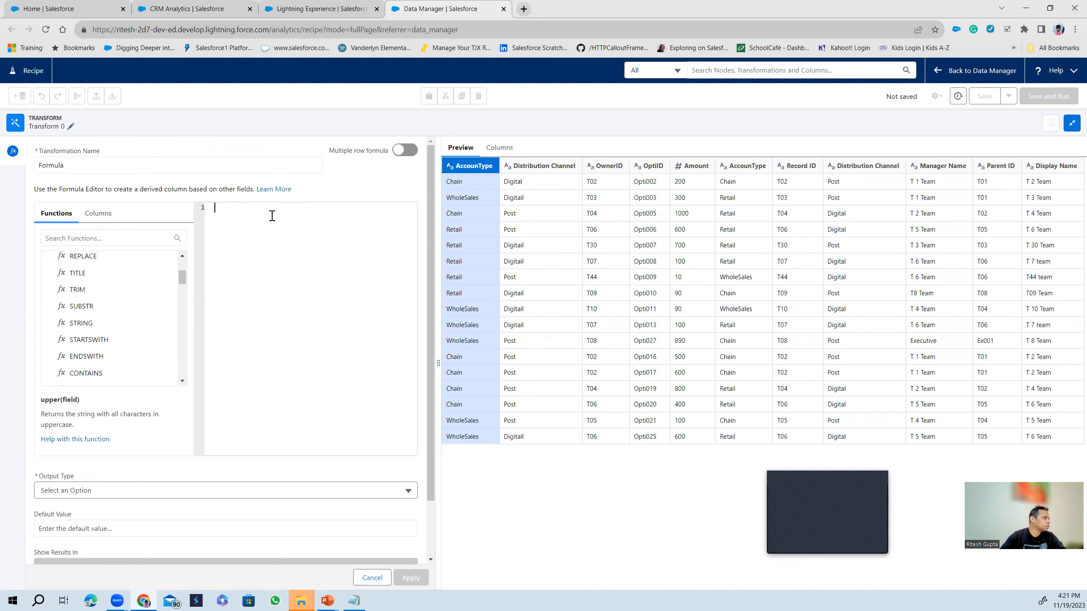
Find the CASE function and insert its template into the formula.
click(89, 239)
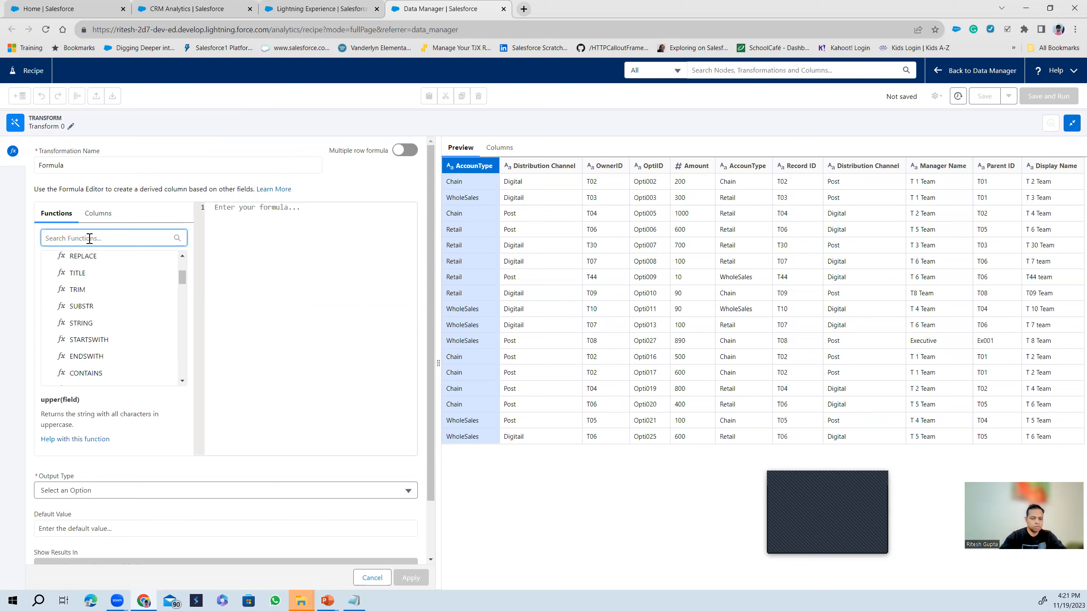
text(case)
click(166, 279)
Replace the CASE template's optional primary expression with the AccounType column.
double_click(250, 209)
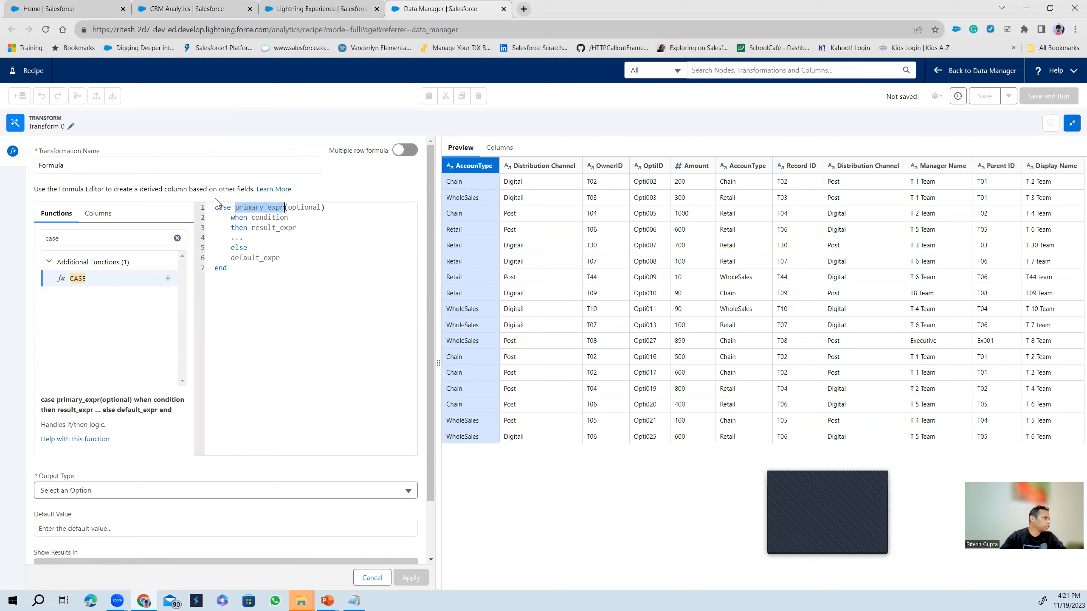
click(98, 214)
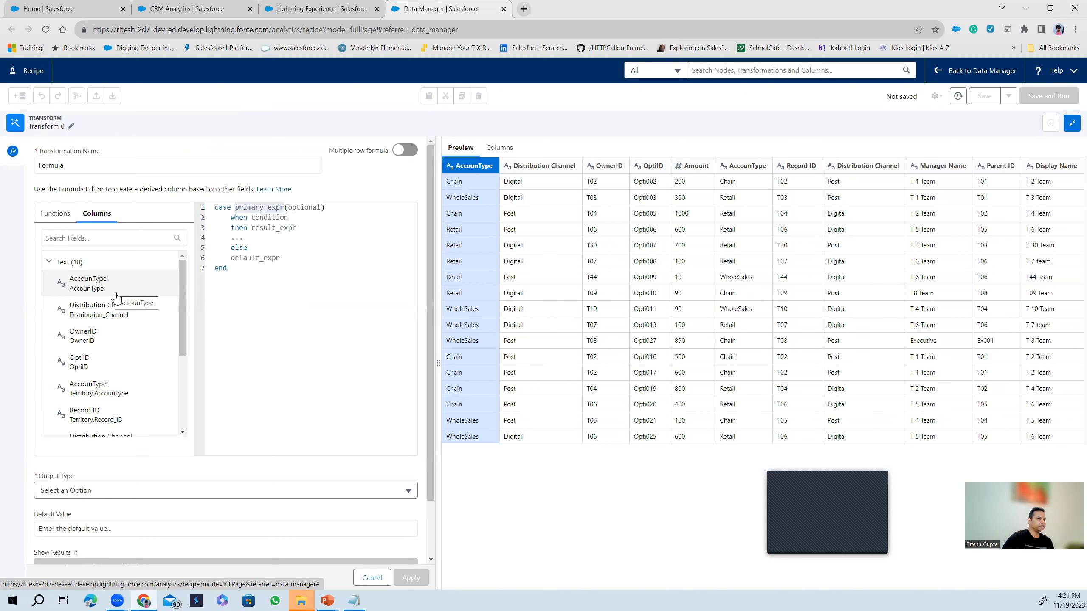
click(171, 288)
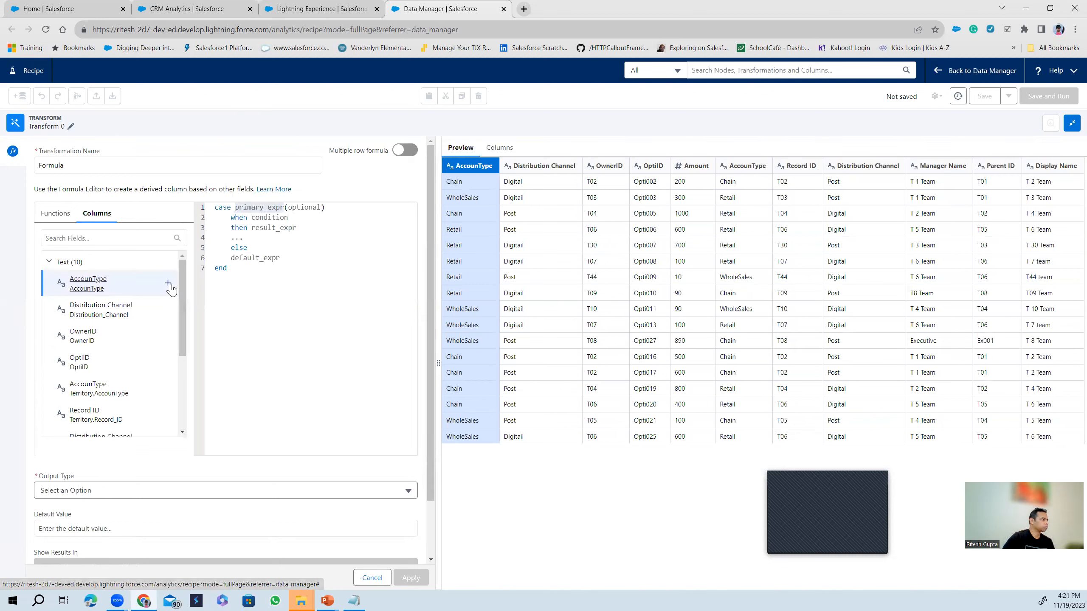
click(167, 285)
click(319, 207)
drag(317, 208, 278, 208)
key(BackSpace)
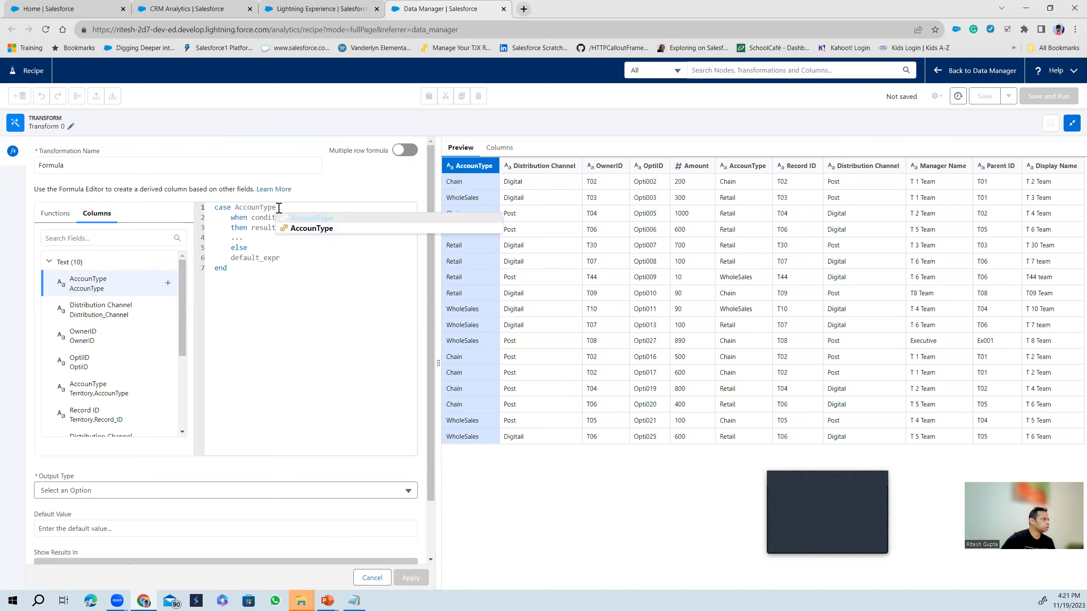
Fill in the first branch of the CASE formula with the condition "Chain" and the result 'WholeSale'.
double_click(263, 217)
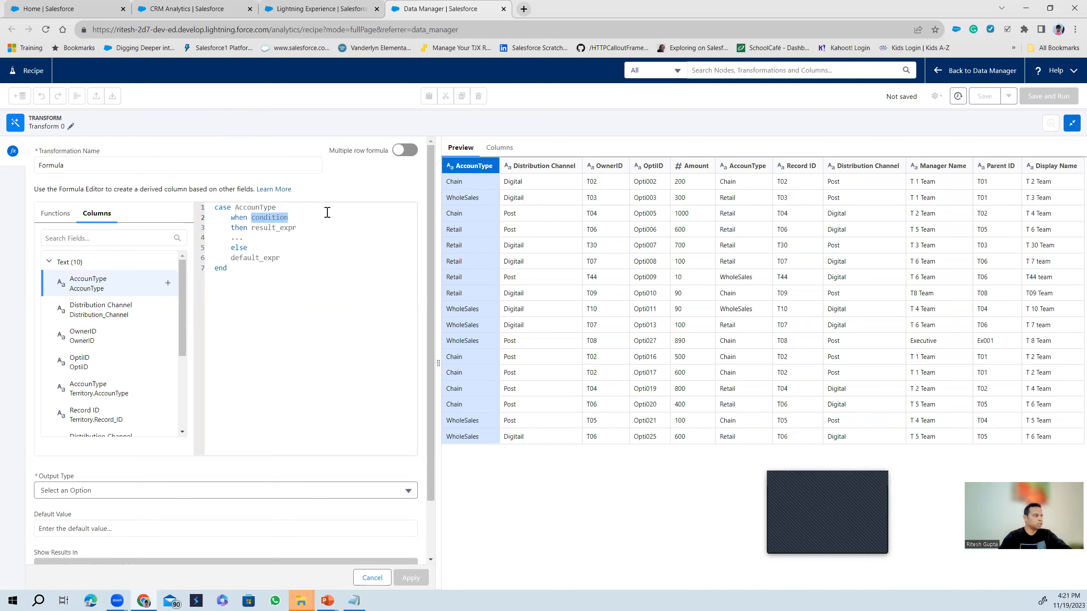
text(")
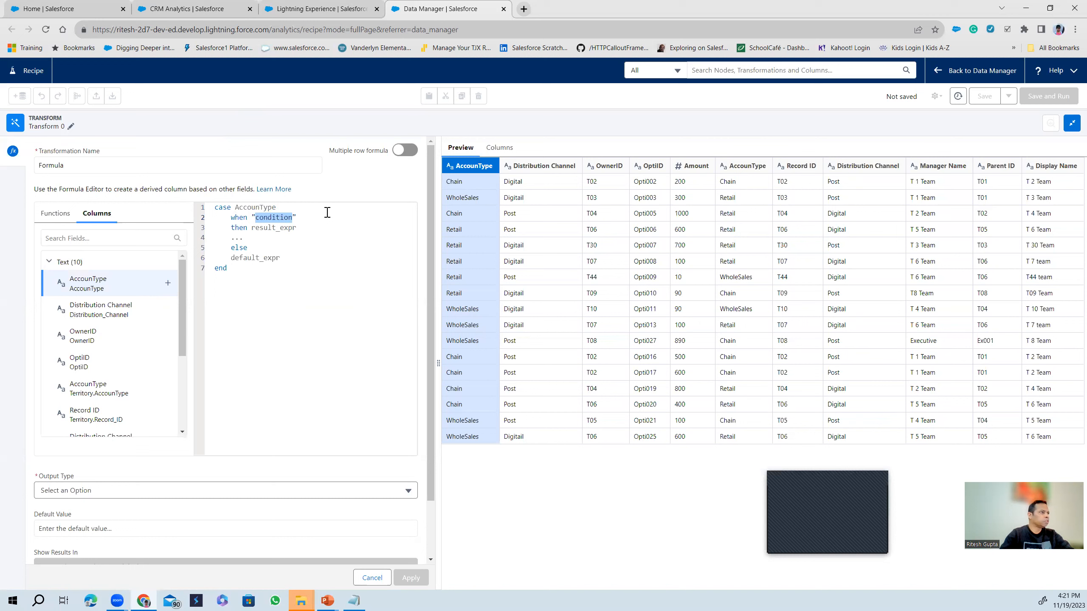
text(Chain)
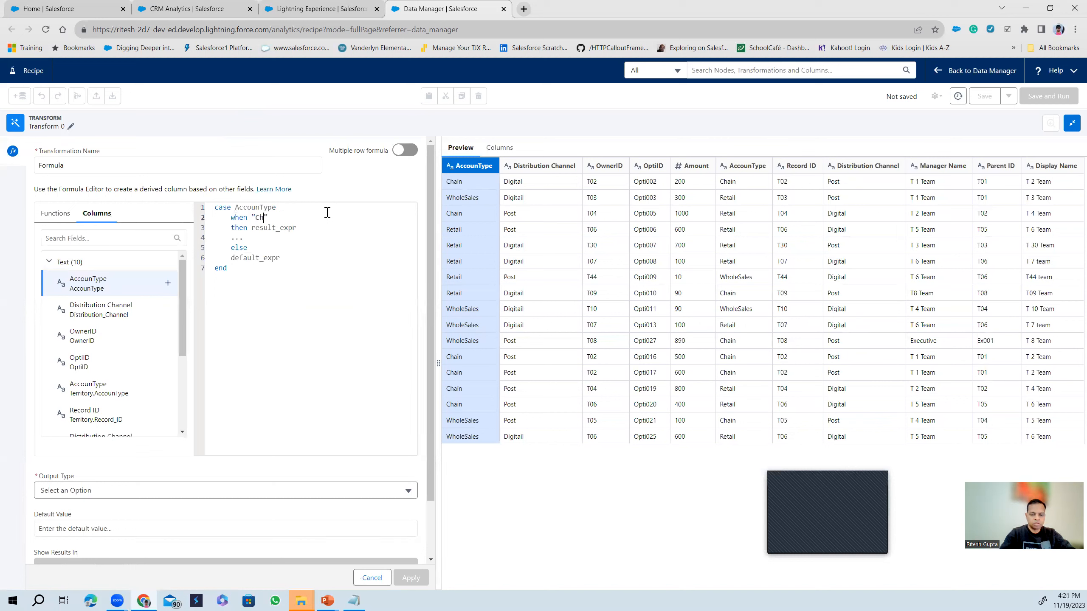
double_click(282, 226)
key(BackSpace)
text(')
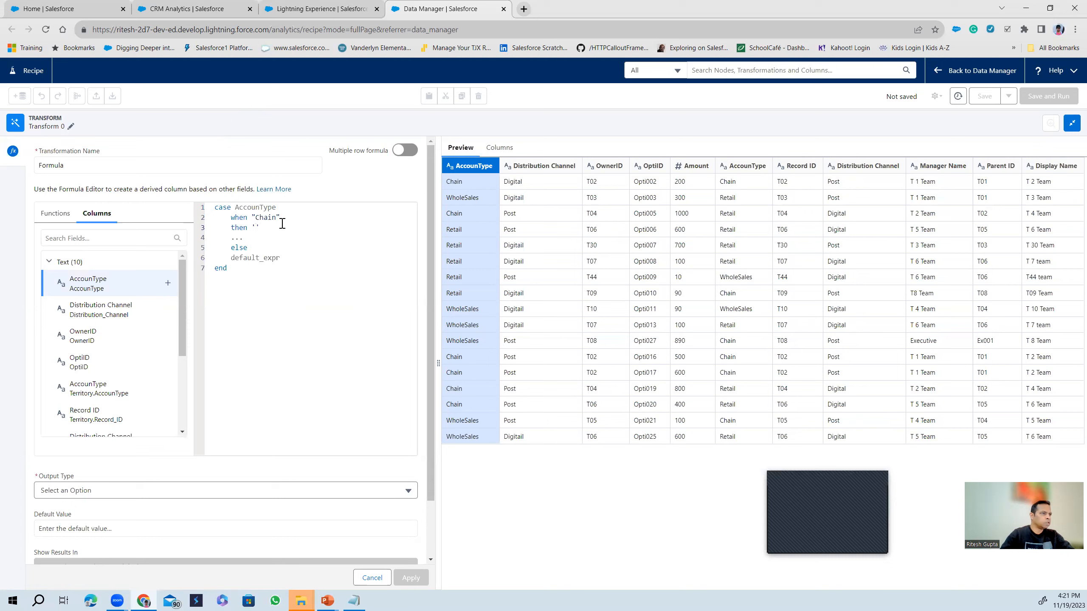
text(whole)
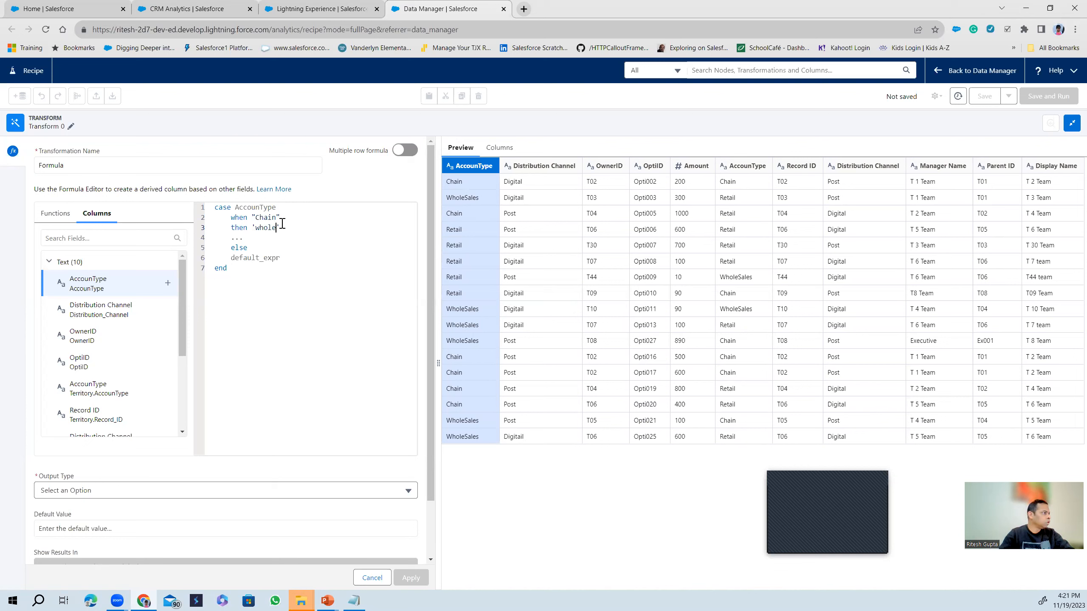
key(BackSpace)
double_click(265, 227)
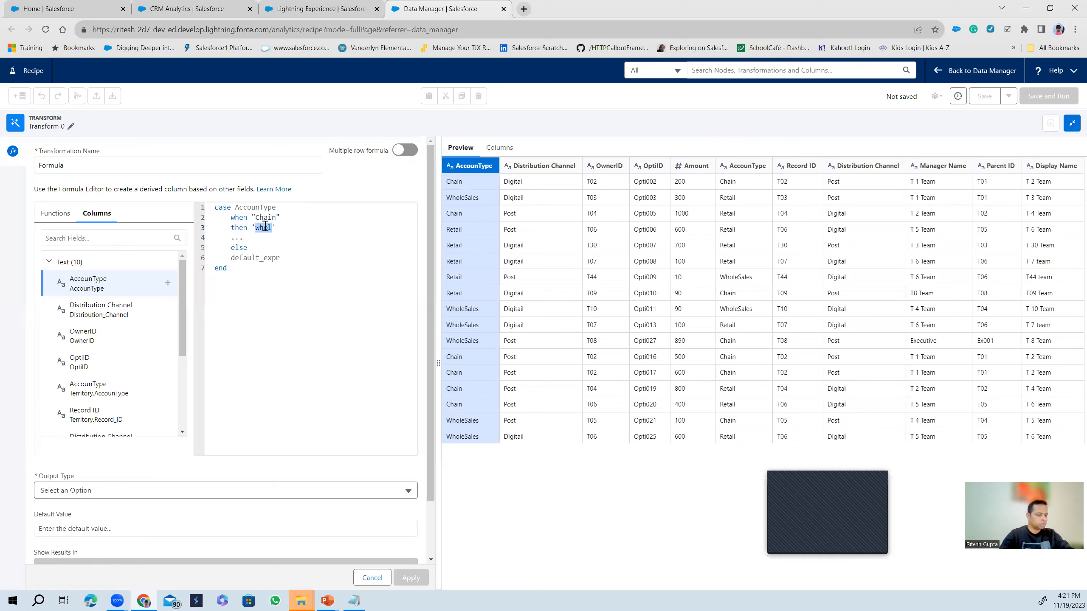
text(Who)
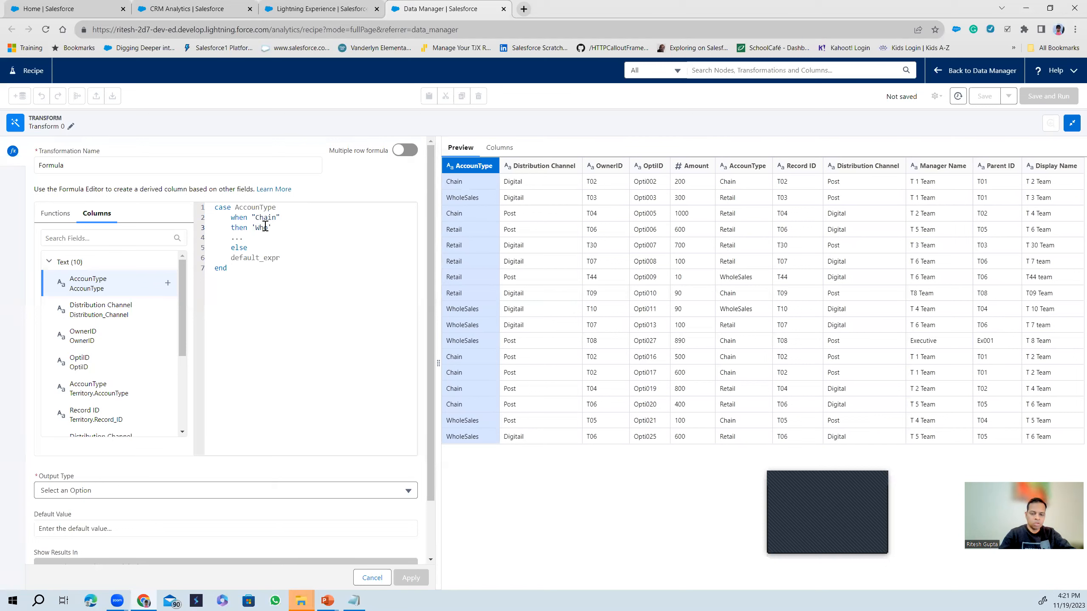
text(leSale)
Copy the first when/then branch of the CASE formula for reuse as another branch.
click(245, 239)
drag(231, 218, 304, 225)
key(ctrl+c)
click(304, 226)
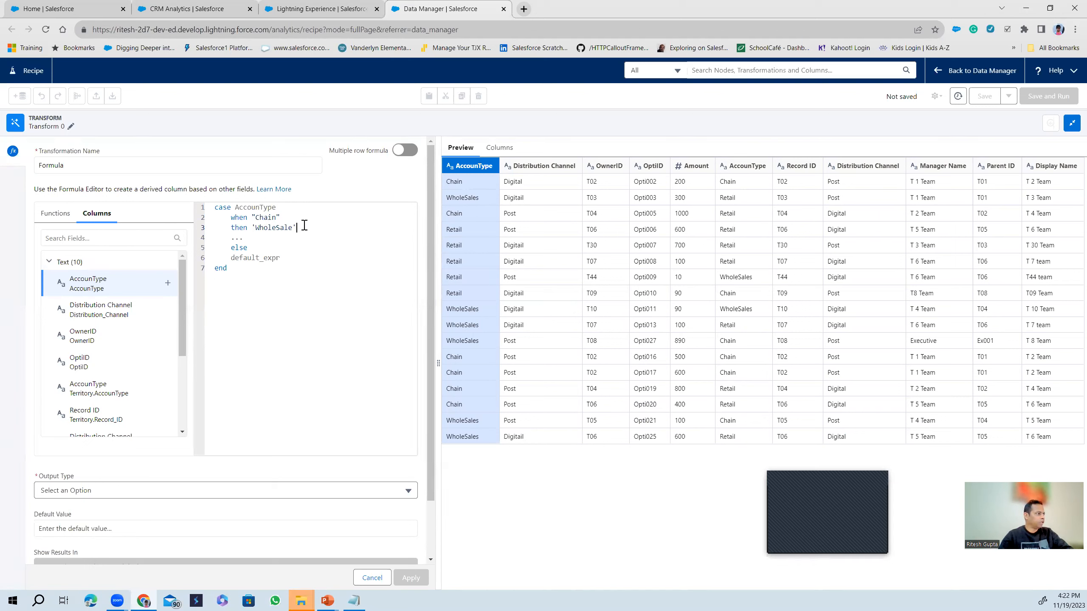
Add a second case branch that returns 'R' for "Retail", and change the result of the Chain branch to 'C'.
key(Return)
key(ctrl+v)
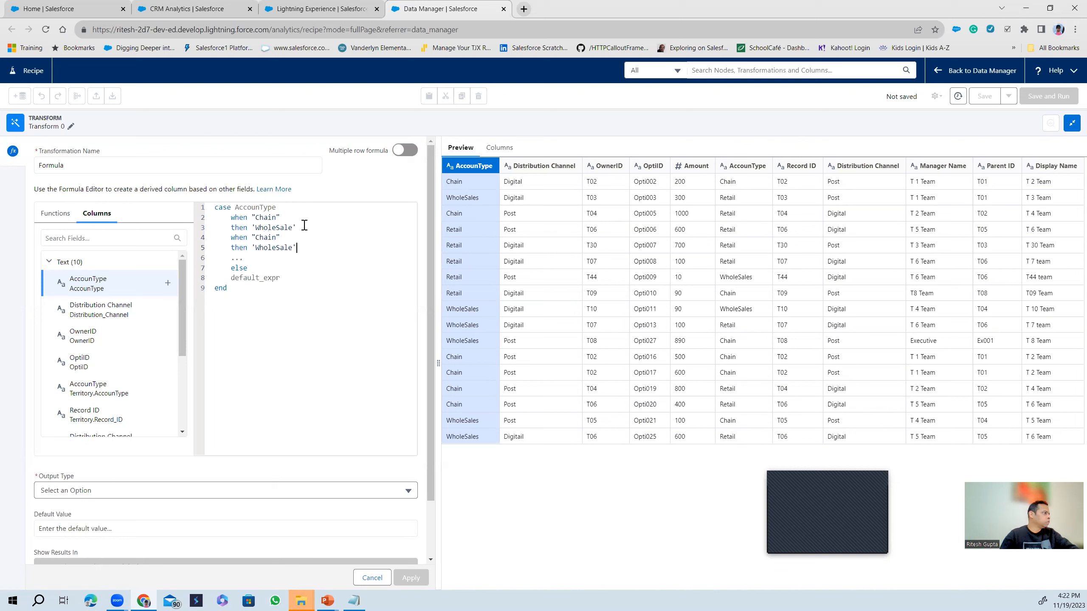
double_click(269, 238)
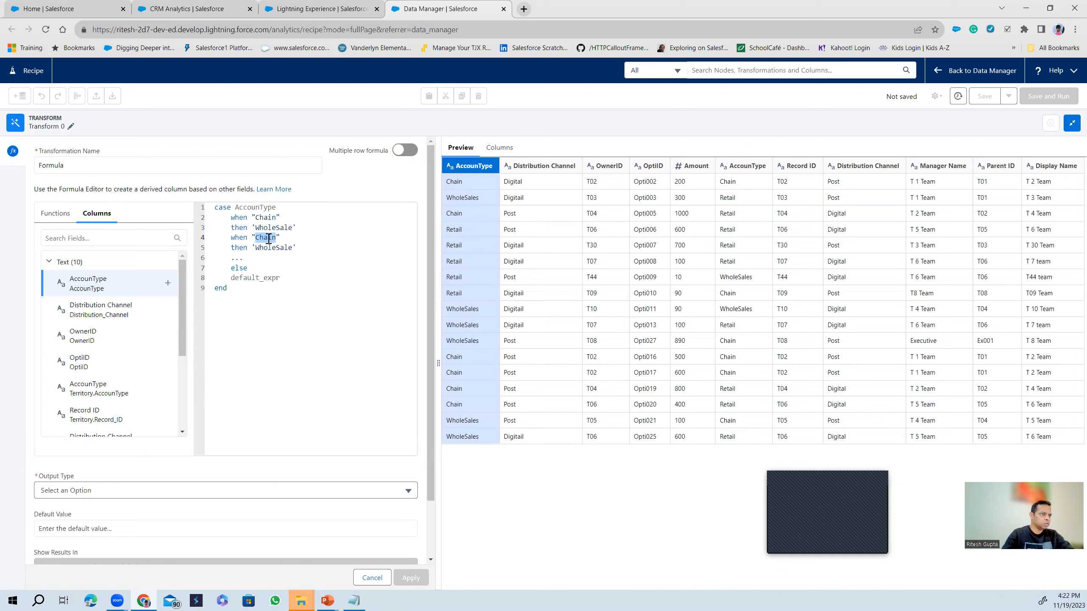
text(Retail)
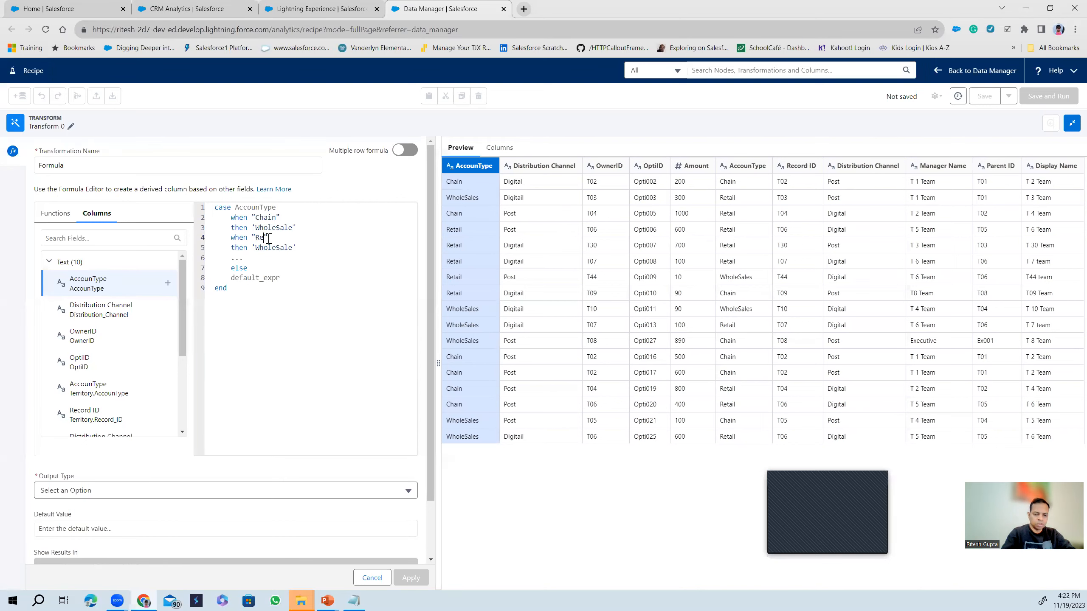
double_click(276, 247)
text(R)
double_click(260, 227)
text(C)
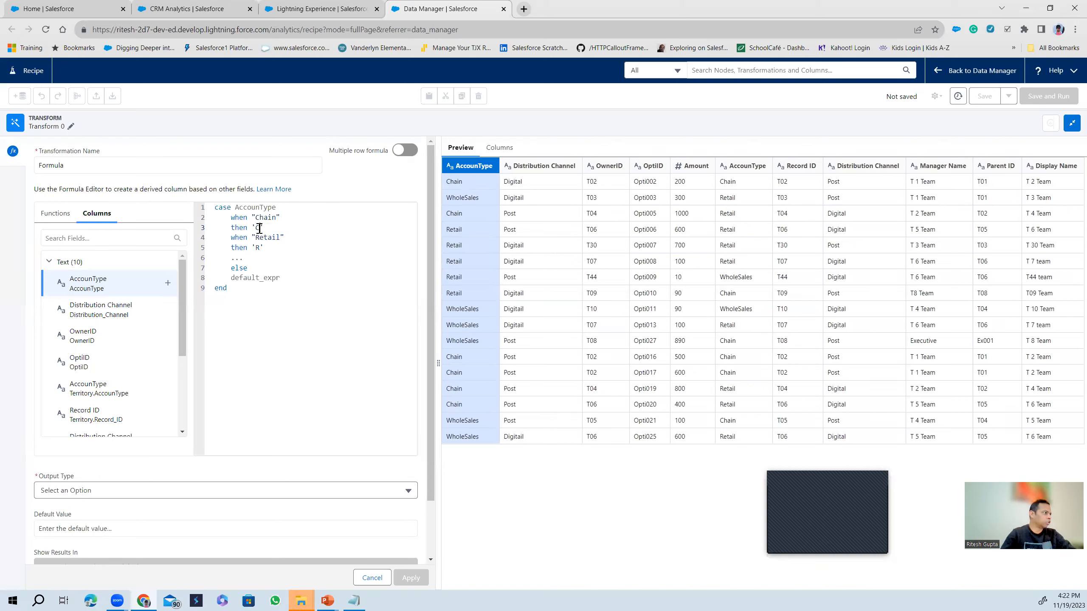
Remove the "..." placeholder line from the case formula and set the else result to 'O'.
click(245, 258)
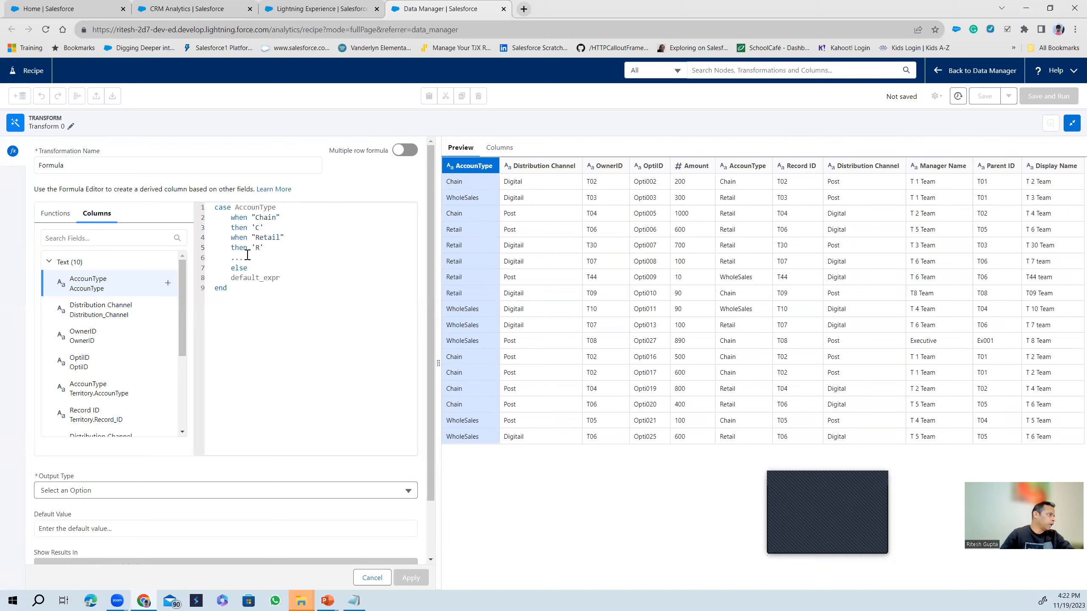
shift+click(211, 259)
key(BackSpace)
key(BackSpace)
double_click(271, 268)
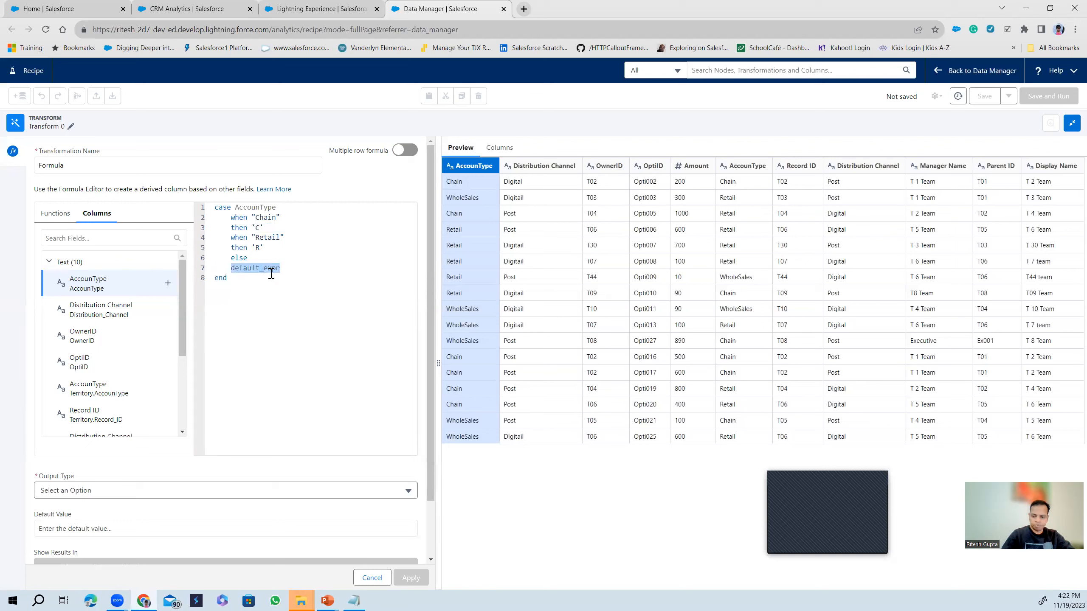
text(')
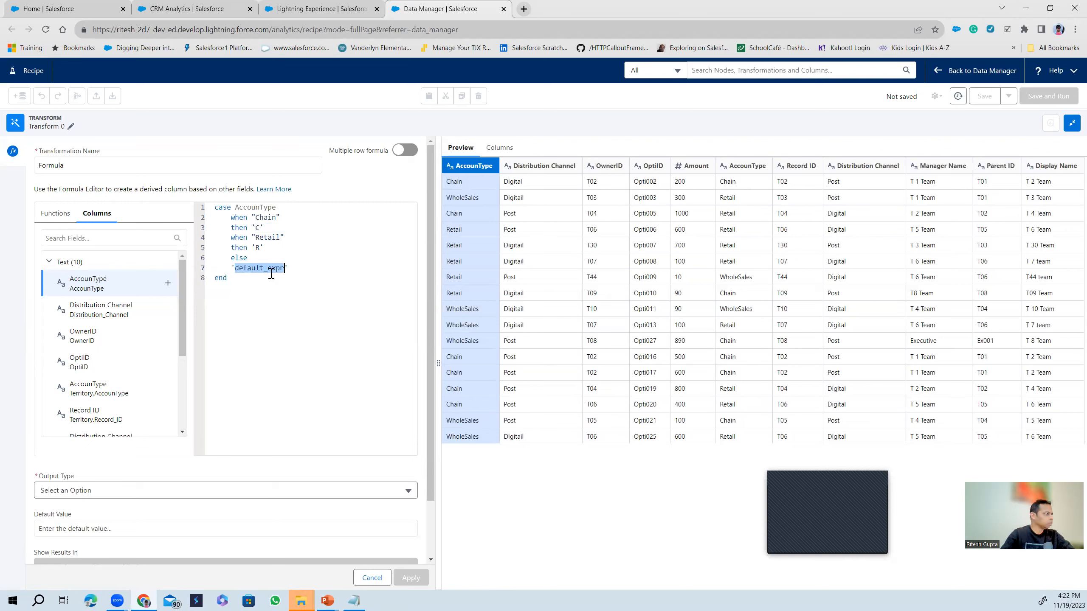
key(BackSpace)
text(O)
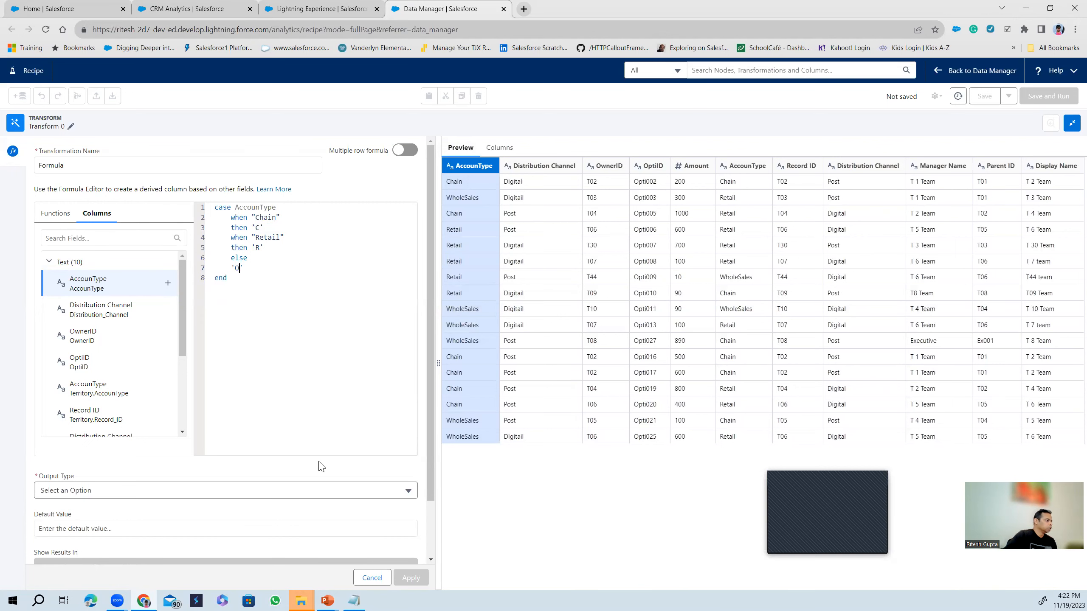
Set the formula's output type to Text.
scroll(322, 501, down, 3)
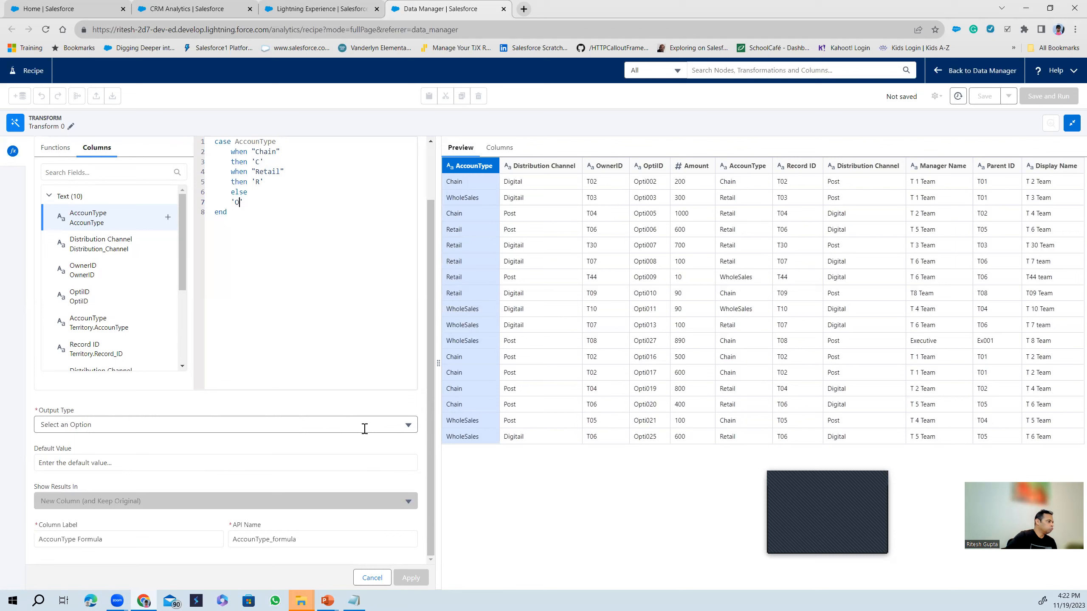
click(397, 423)
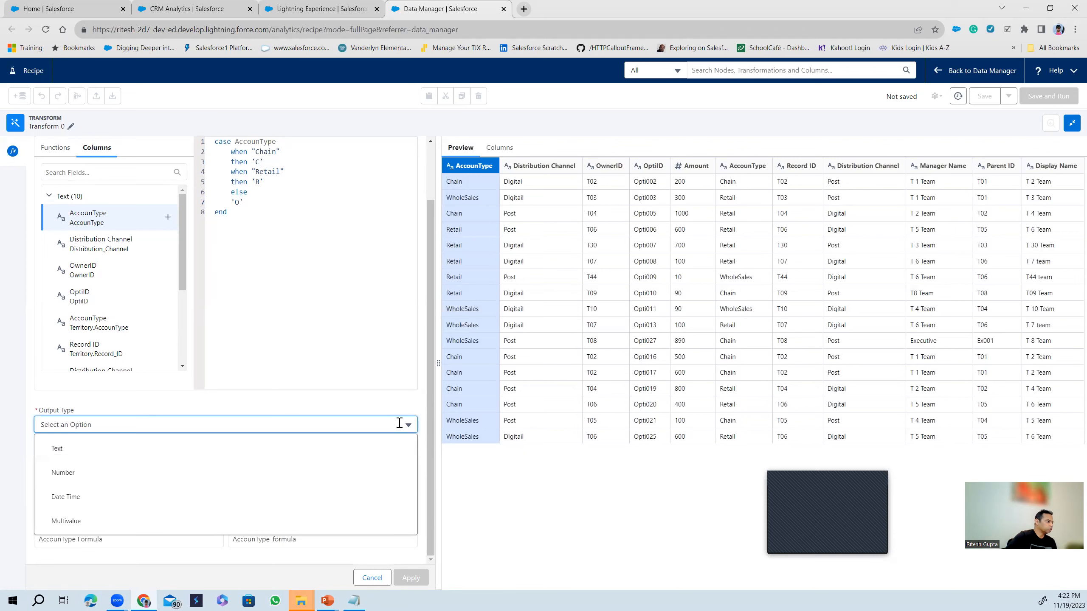
click(304, 452)
Set both the column label and the API name of the formula column to Category, and apply the formula.
double_click(121, 540)
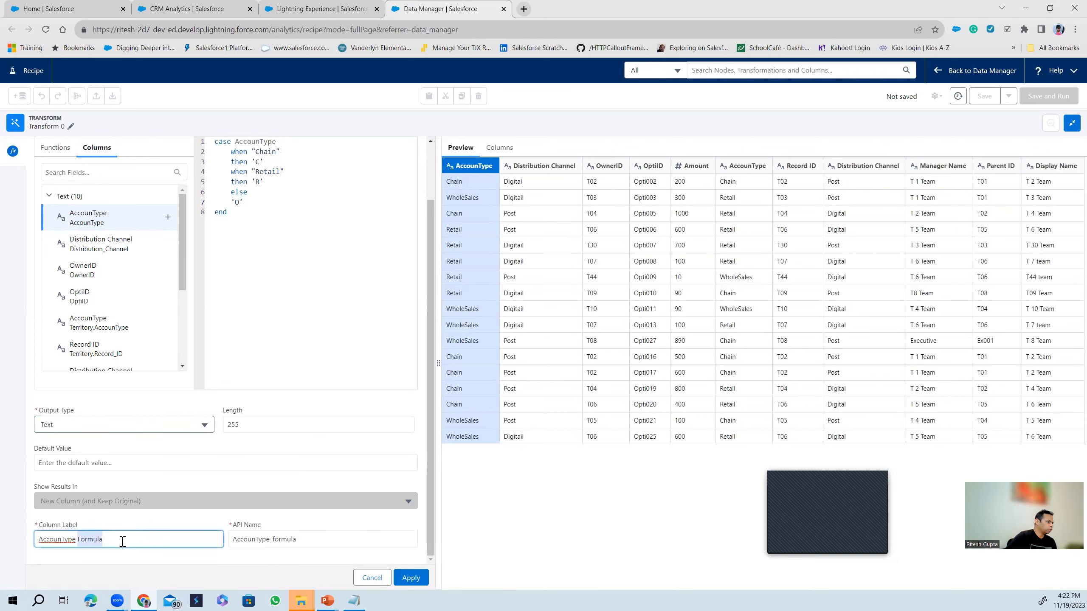
double_click(53, 539)
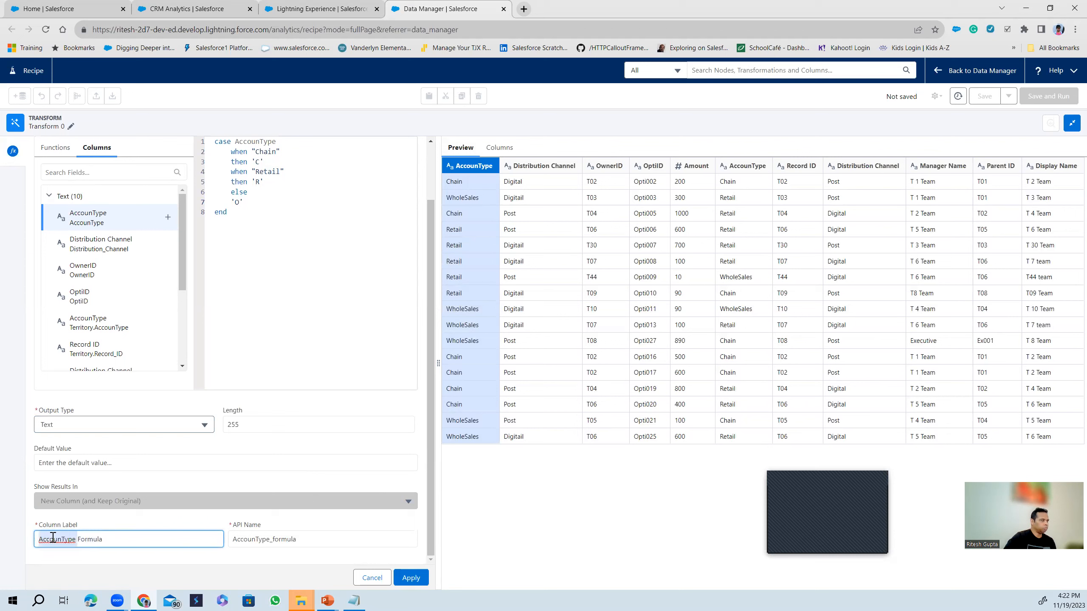
text(Cat)
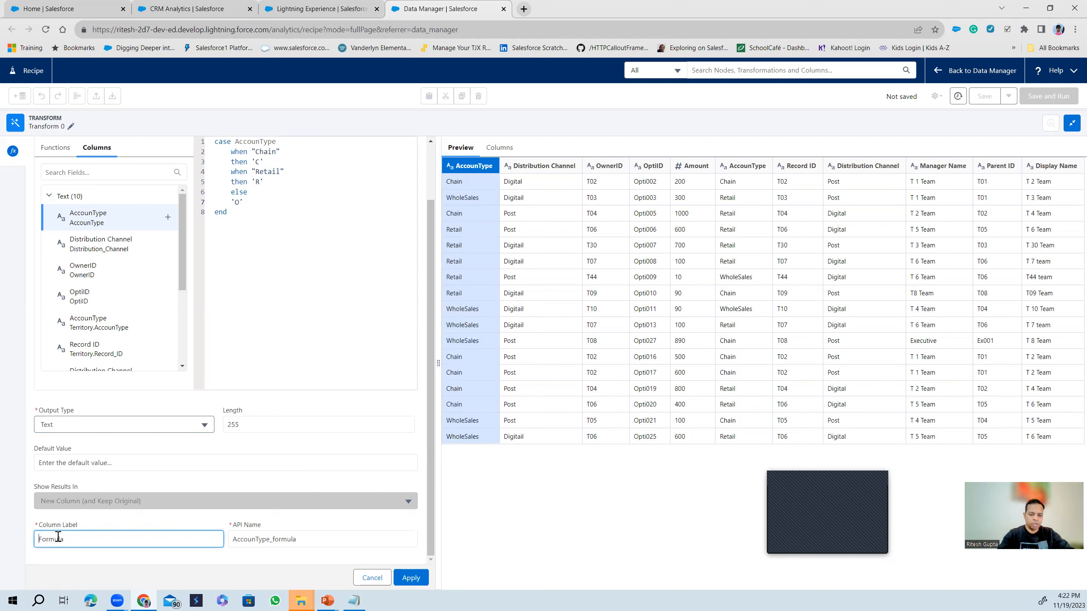
text(egor)
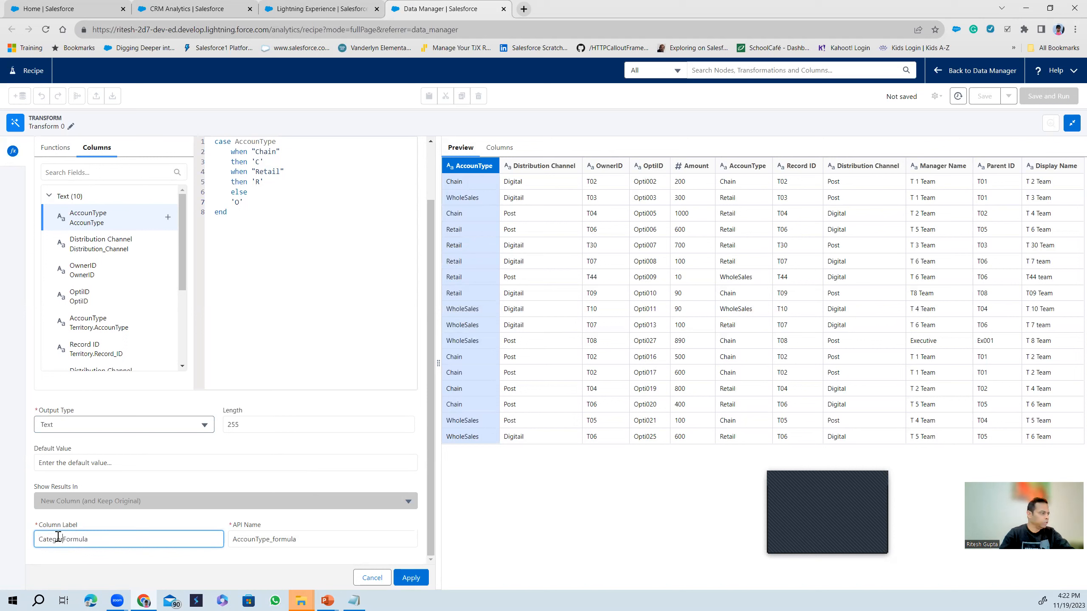
double_click(89, 538)
text(Category)
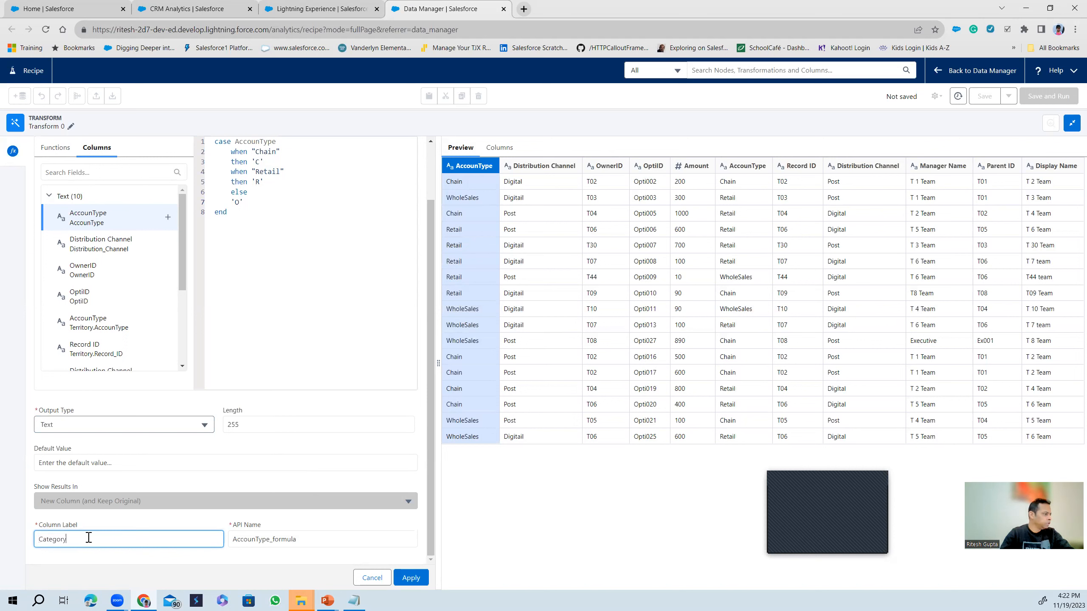
double_click(93, 539)
key(ctrl+c)
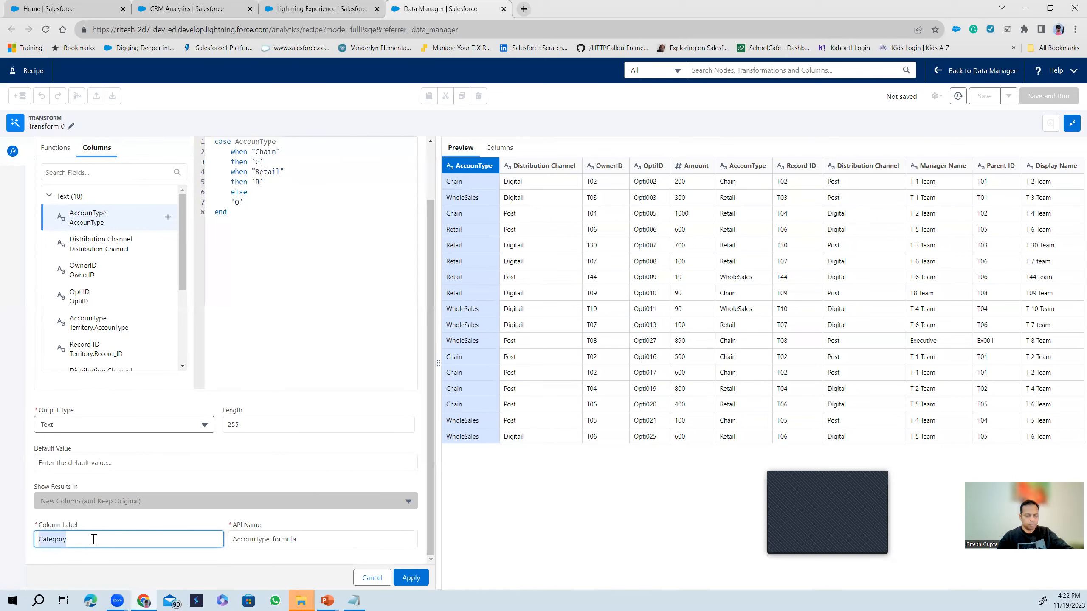
double_click(283, 543)
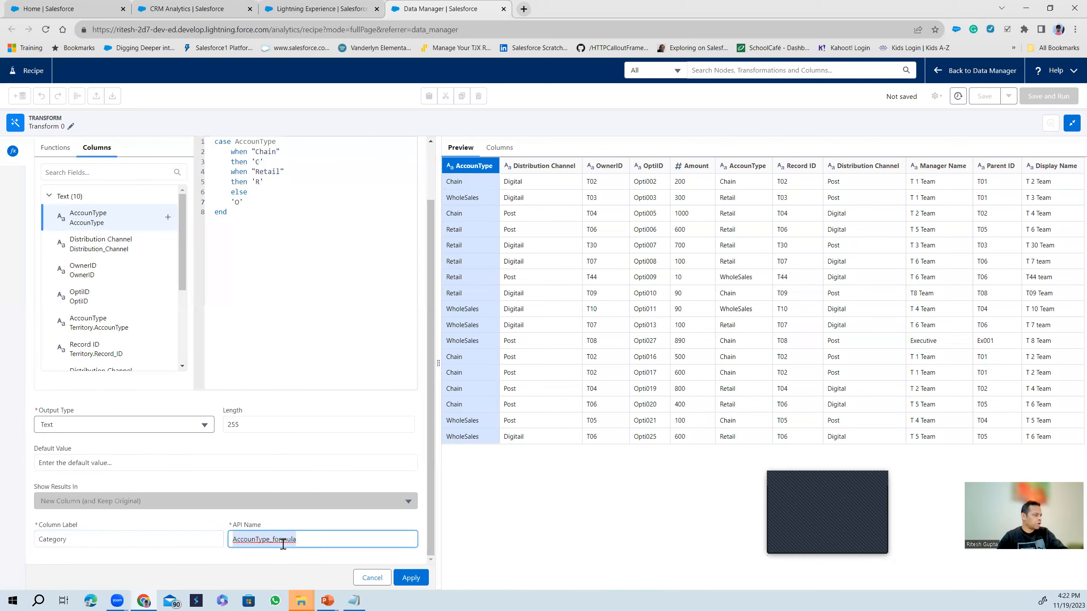
key(ctrl+v)
click(396, 576)
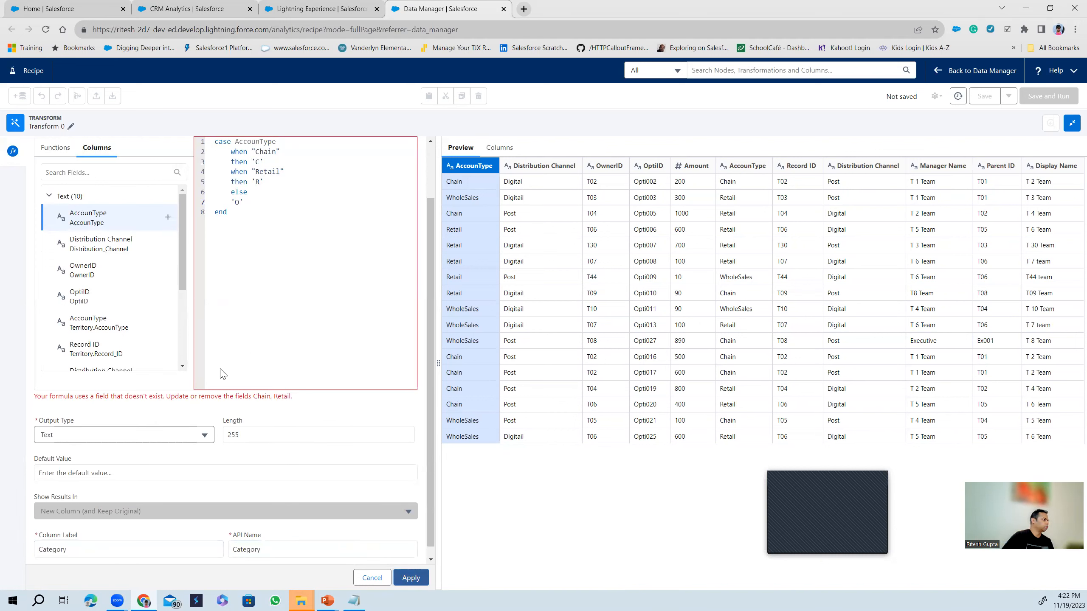
Replace the double quotes around Chain in the first when condition with single quotes.
scroll(433, 167, up, 2)
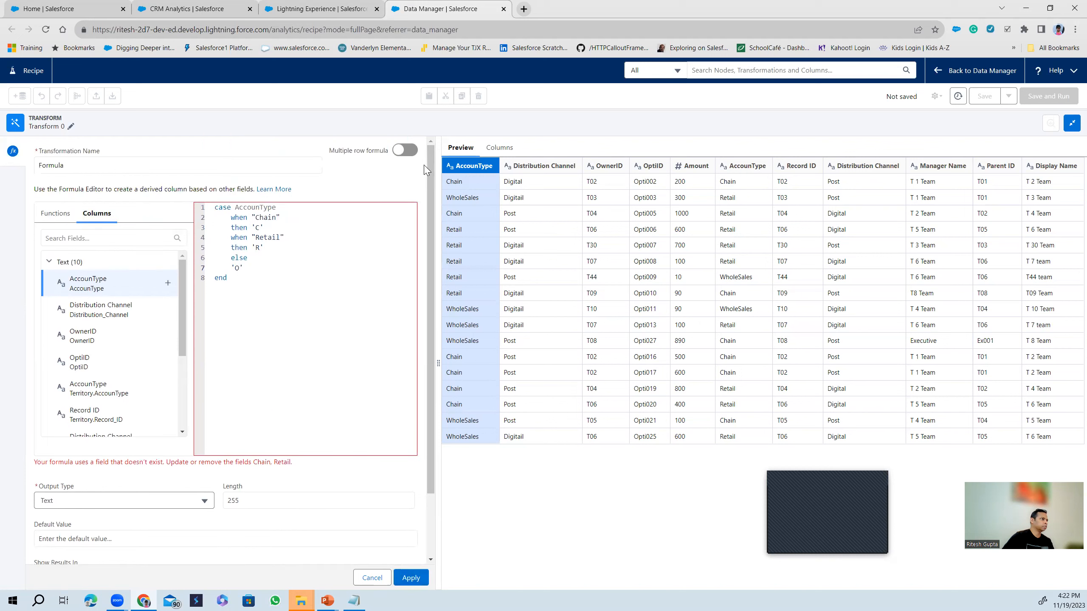
double_click(264, 209)
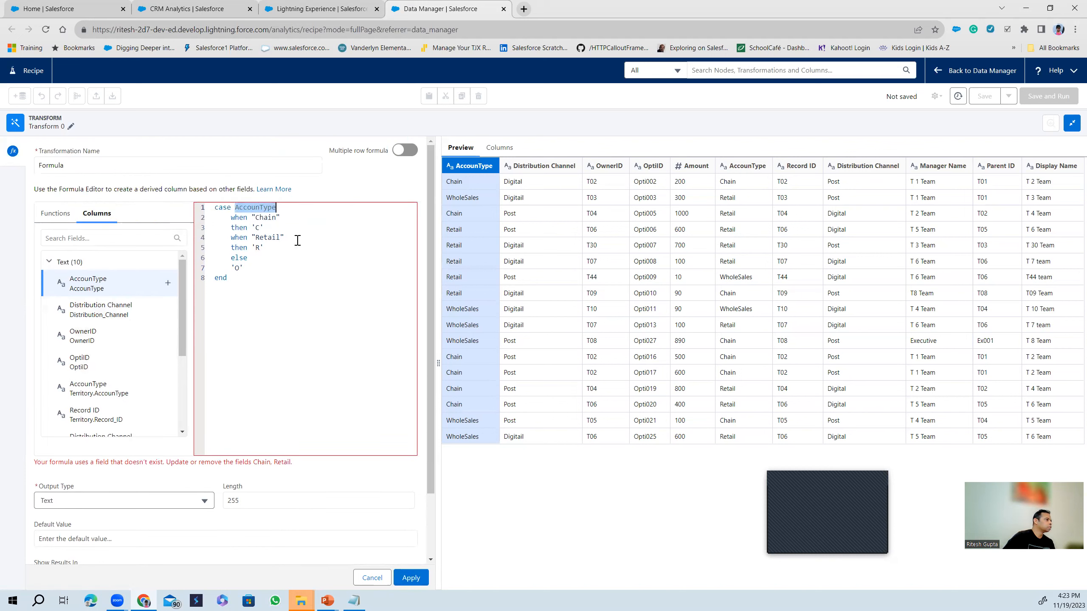
click(262, 228)
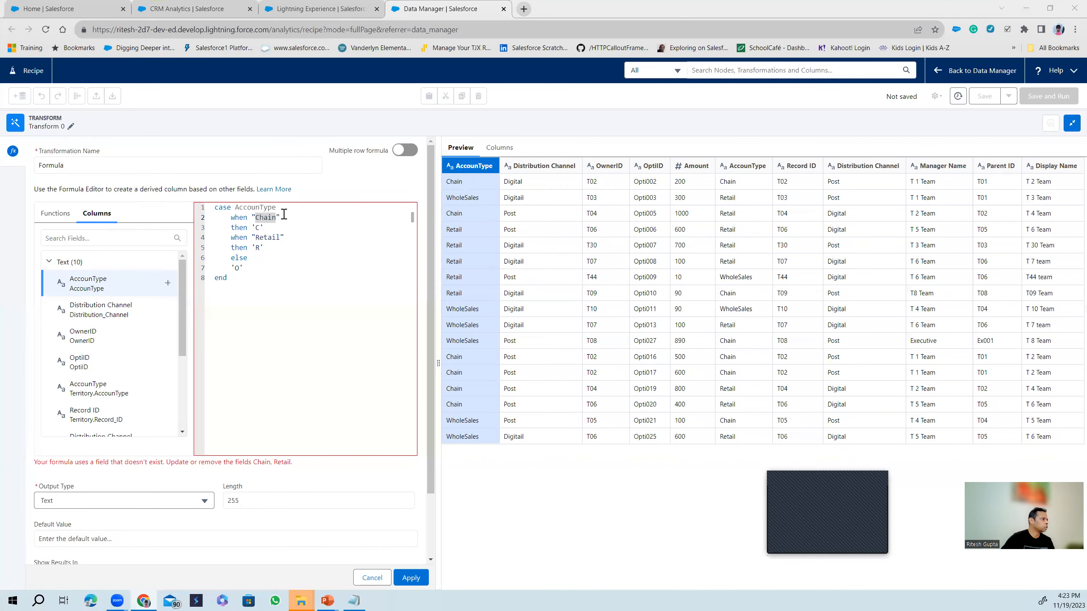
click(283, 216)
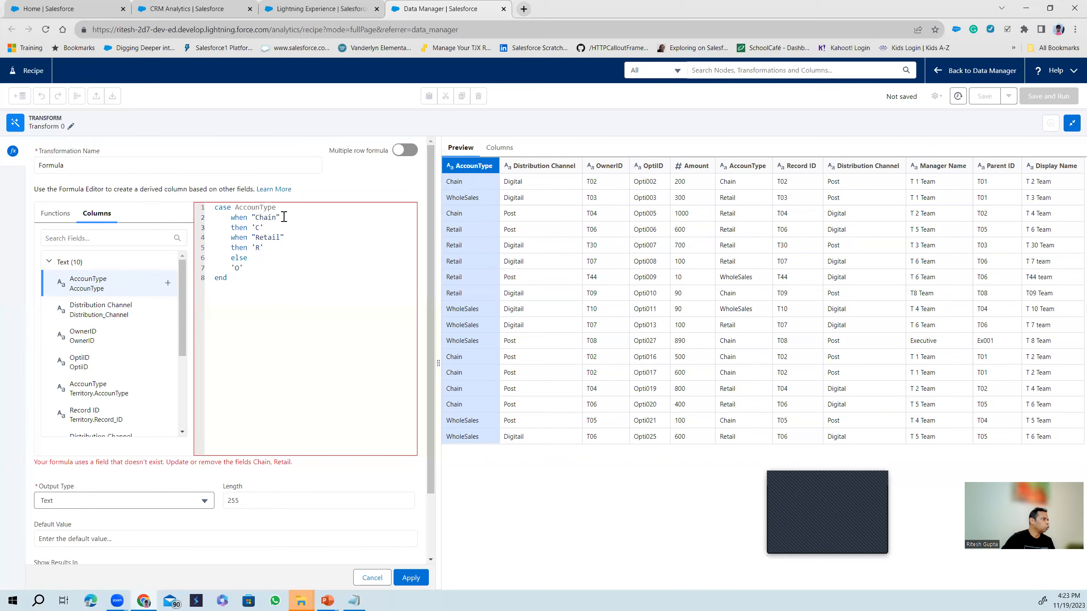
key(BackSpace)
text(')
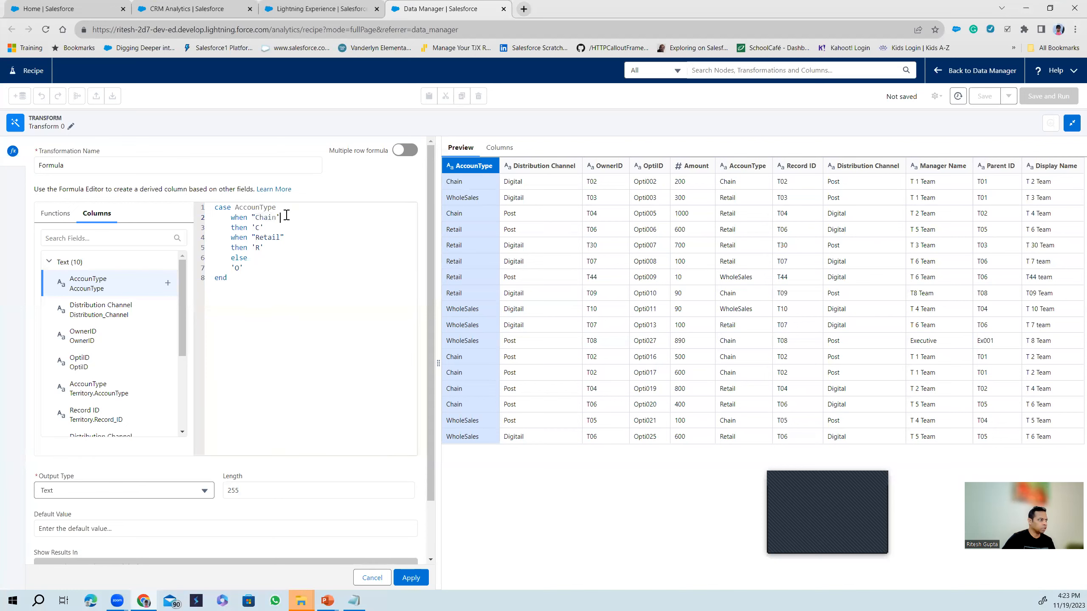
key(Left)
key(Left)
key(Left)
key(BackSpace)
text(')
Try double quotes around the C result of the Chain branch.
click(271, 227)
key(Left)
key(Left)
key(BackSpace)
text(")
Replace the double quotes around Retail in the second when condition with single quotes.
key(BackSpace)
text(')
key(BackSpace)
text(')
key(Right)
key(Right)
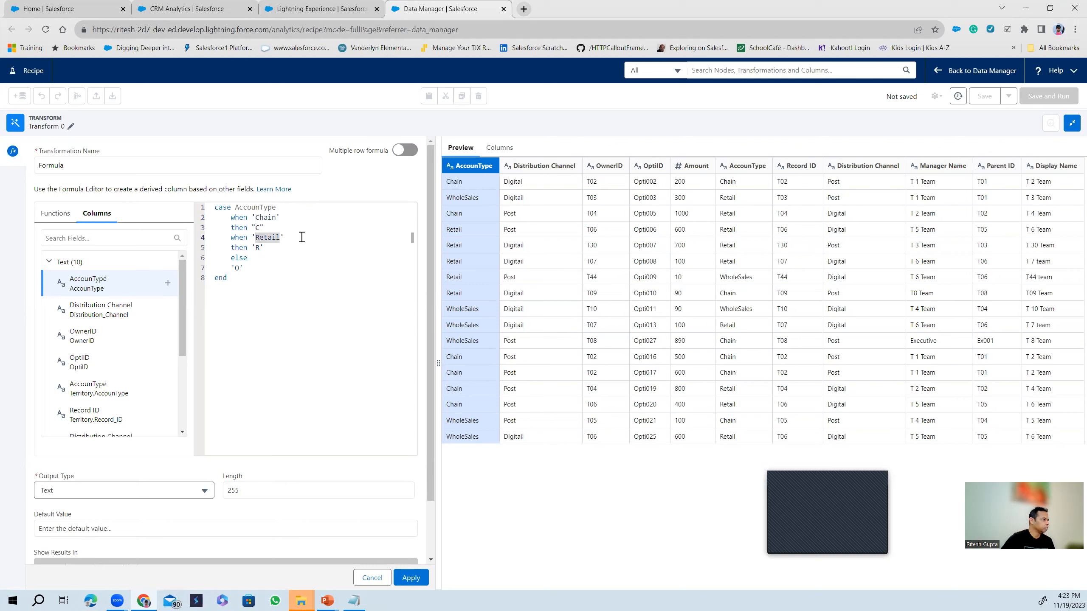
Try double quotes around the R and O results and apply the formula.
click(260, 249)
click(270, 248)
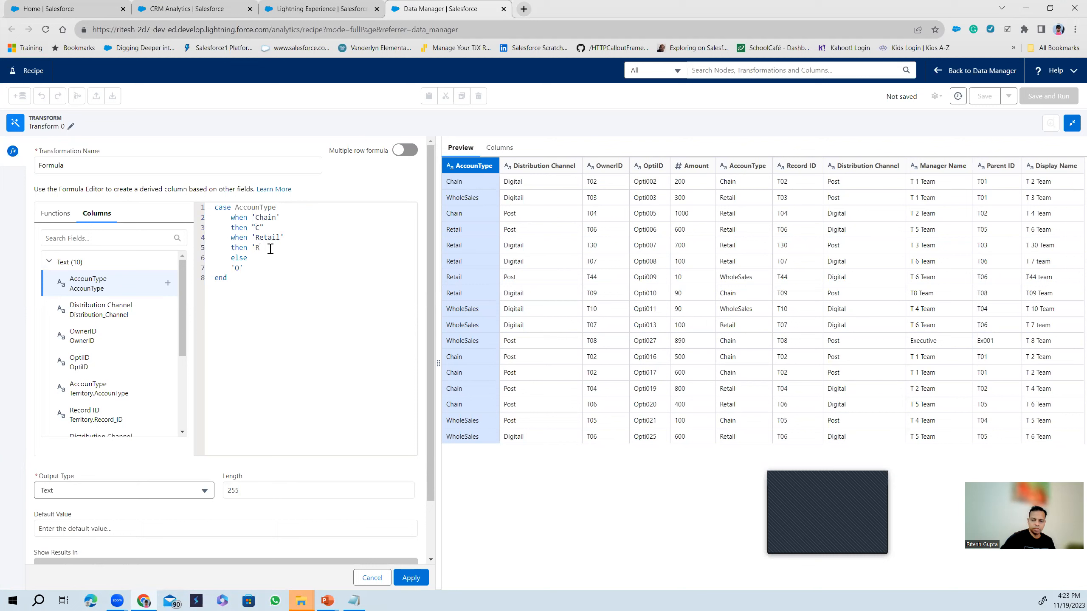
key(Left)
key(BackSpace)
text("p)
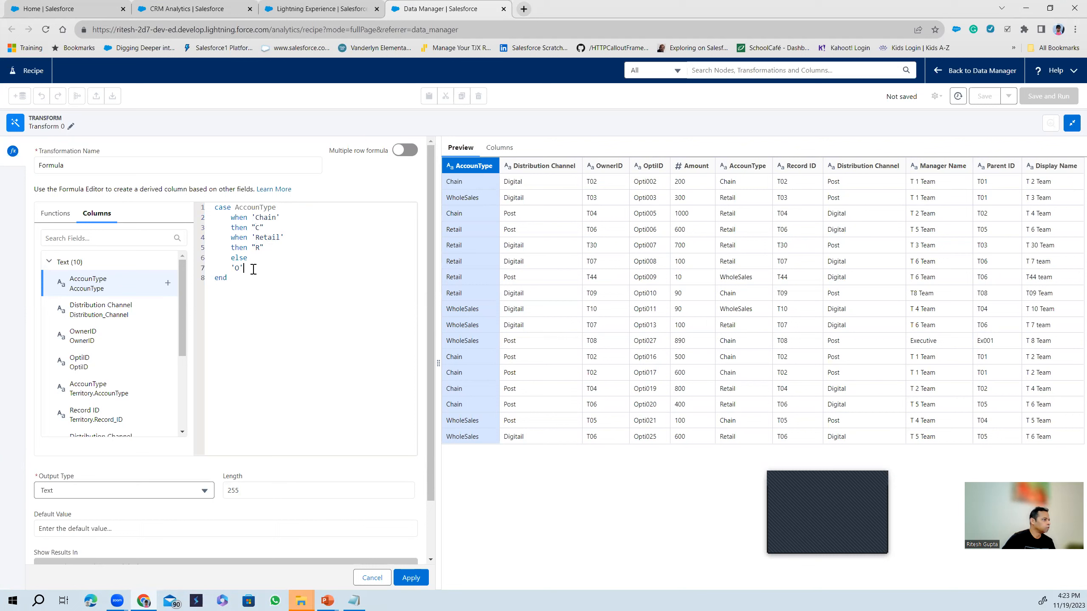
text(")
key(Left)
key(Left)
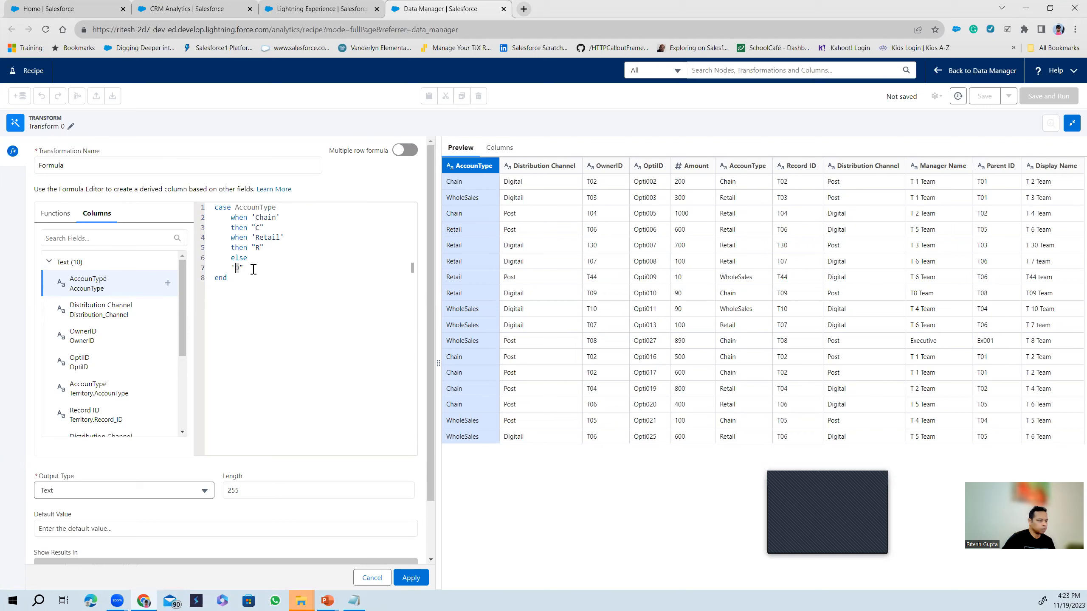
key(BackSpace)
text(")
click(401, 576)
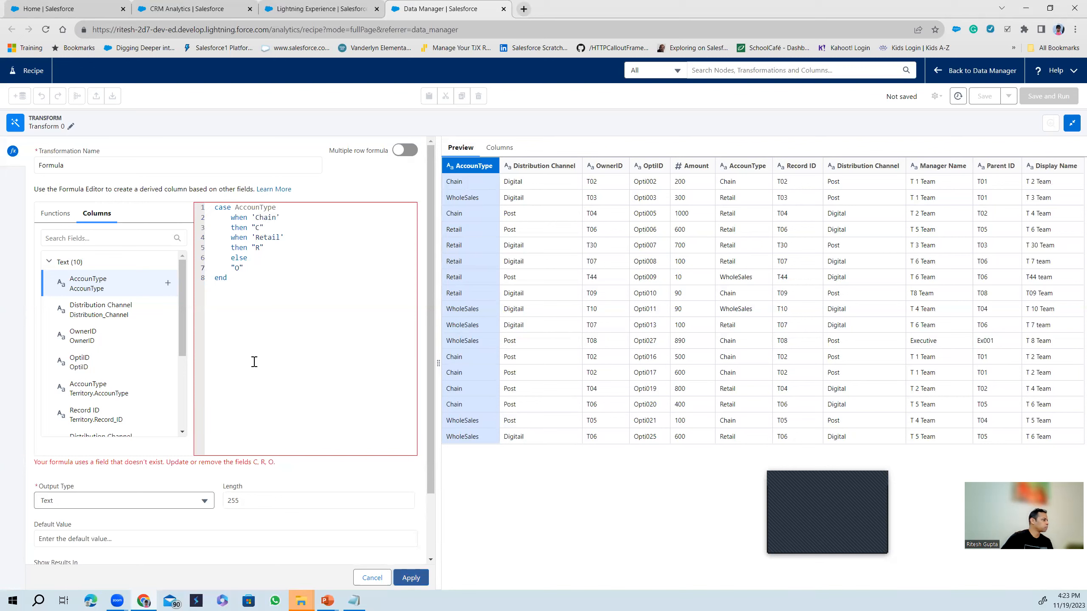
Put the C, R and O results of the case formula back in single quotes and apply the formula.
click(270, 263)
click(268, 224)
key(BackSpace)
text(')
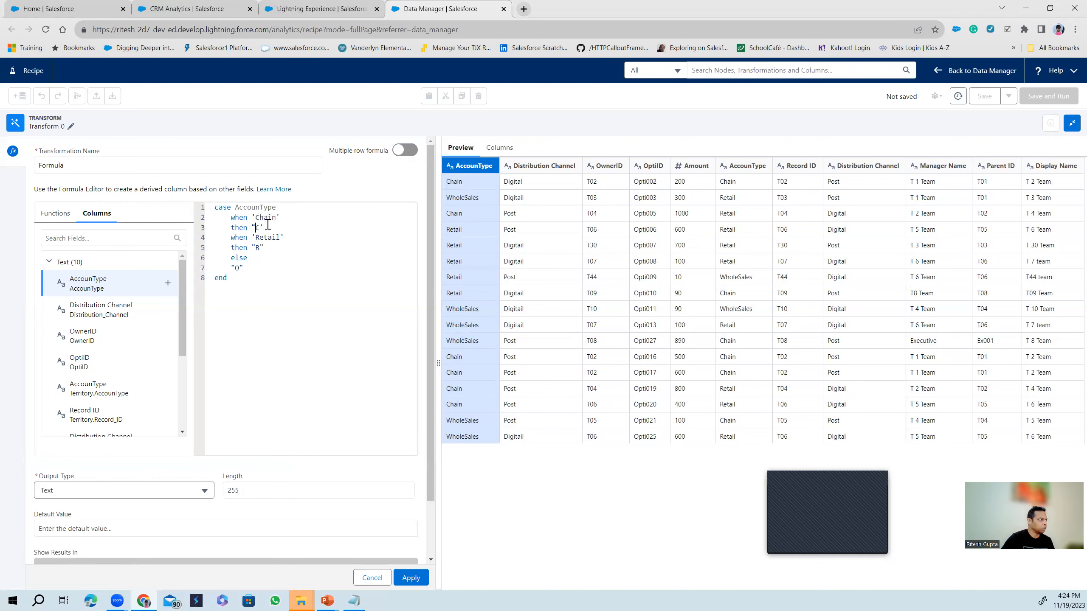
key(Left)
key(Left)
key(BackSpace)
text(')
click(295, 246)
text(')
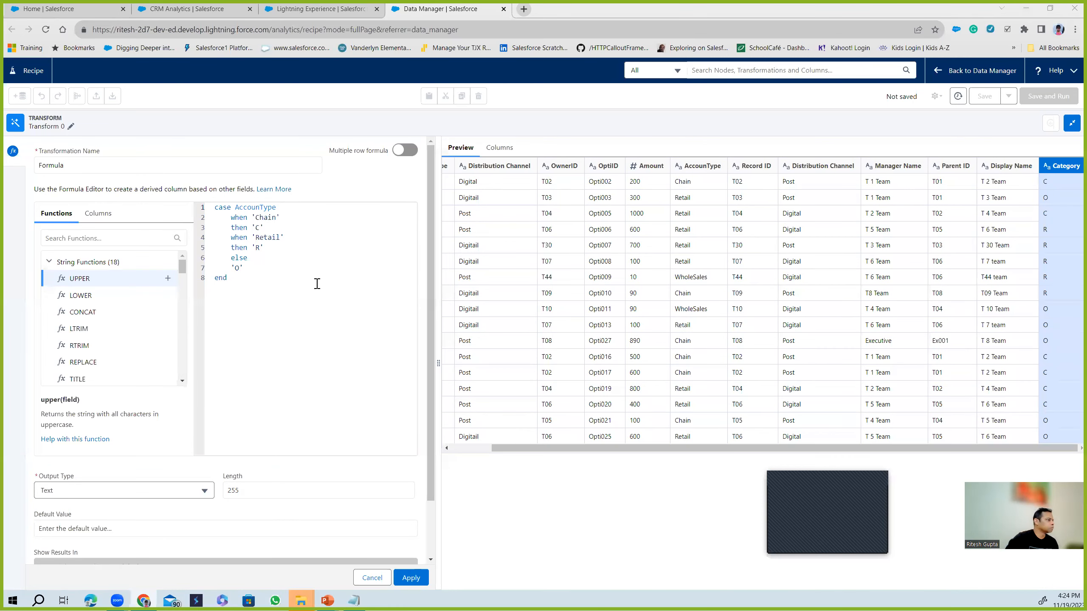
click(285, 251)
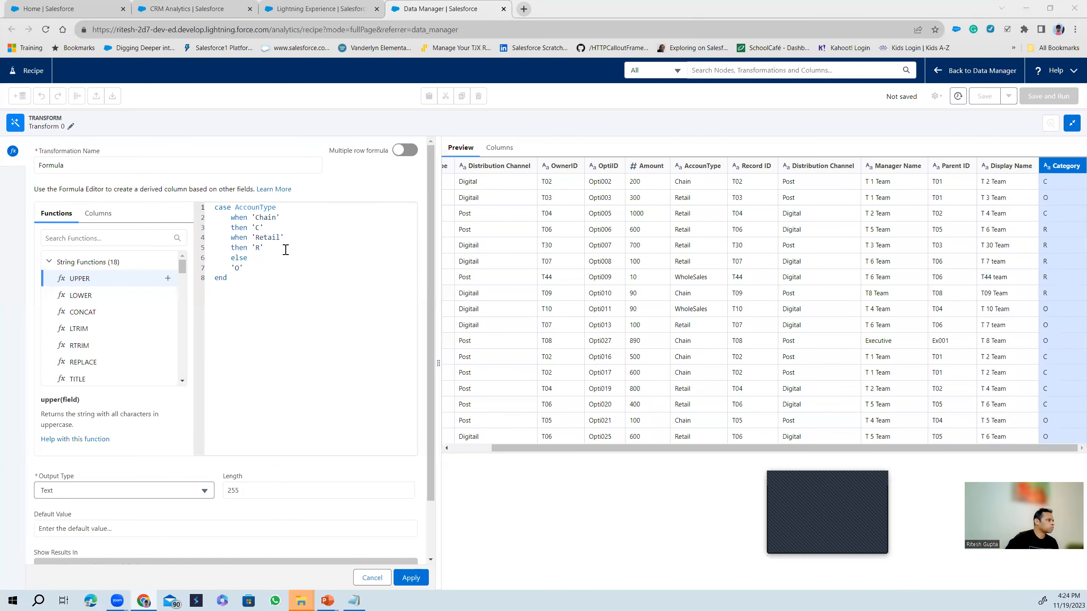
click(240, 279)
click(252, 214)
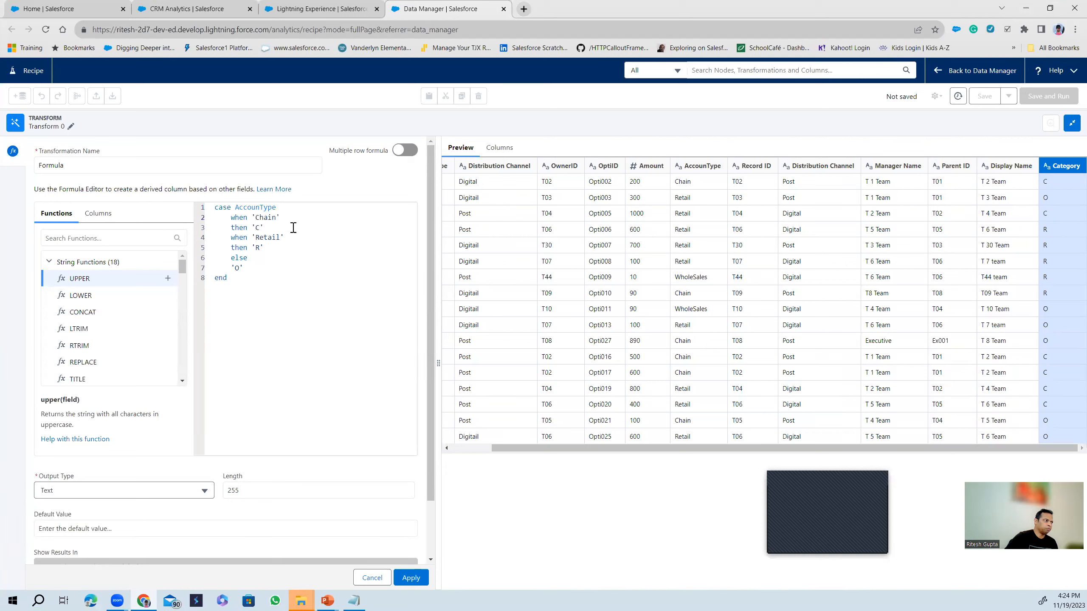
click(279, 249)
click(277, 262)
click(294, 276)
Apply the case formula and save the recipe under the name V1DemoEnrichRecipe.
click(410, 579)
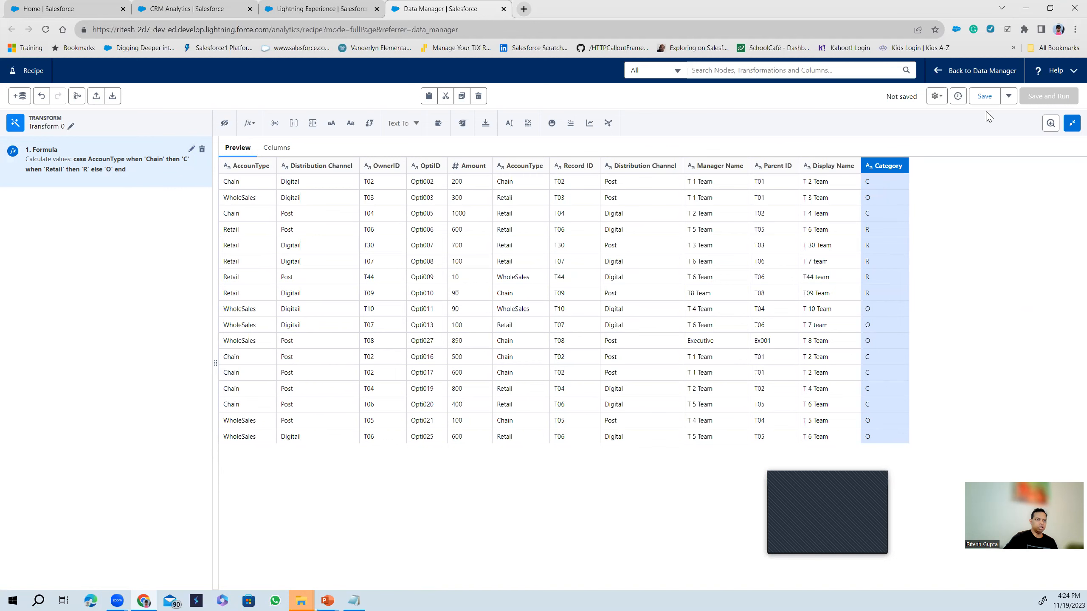
click(984, 97)
click(459, 301)
text(V1)
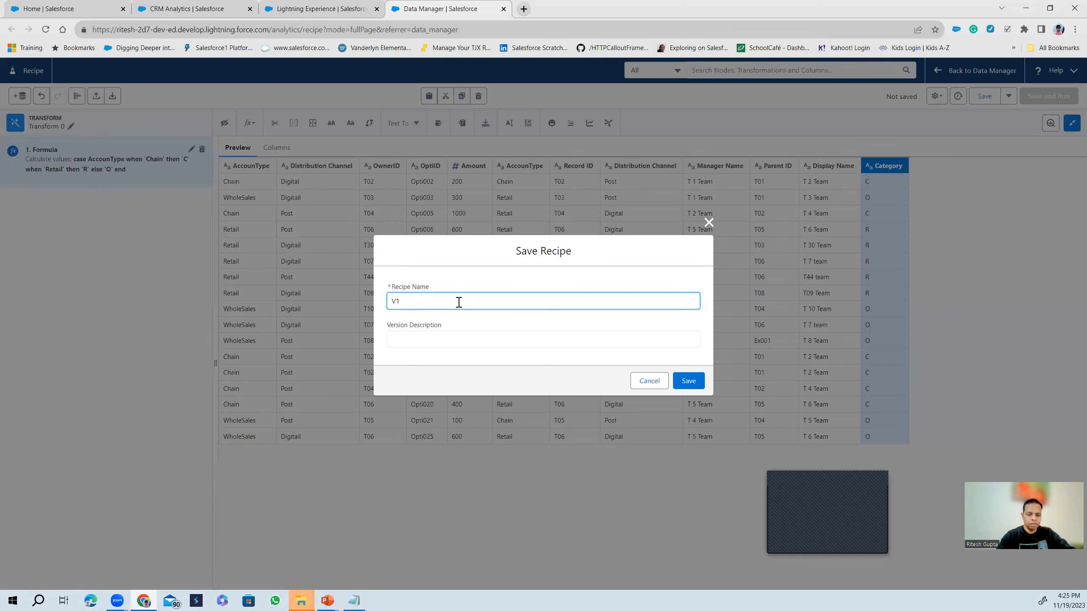
text(Demp)
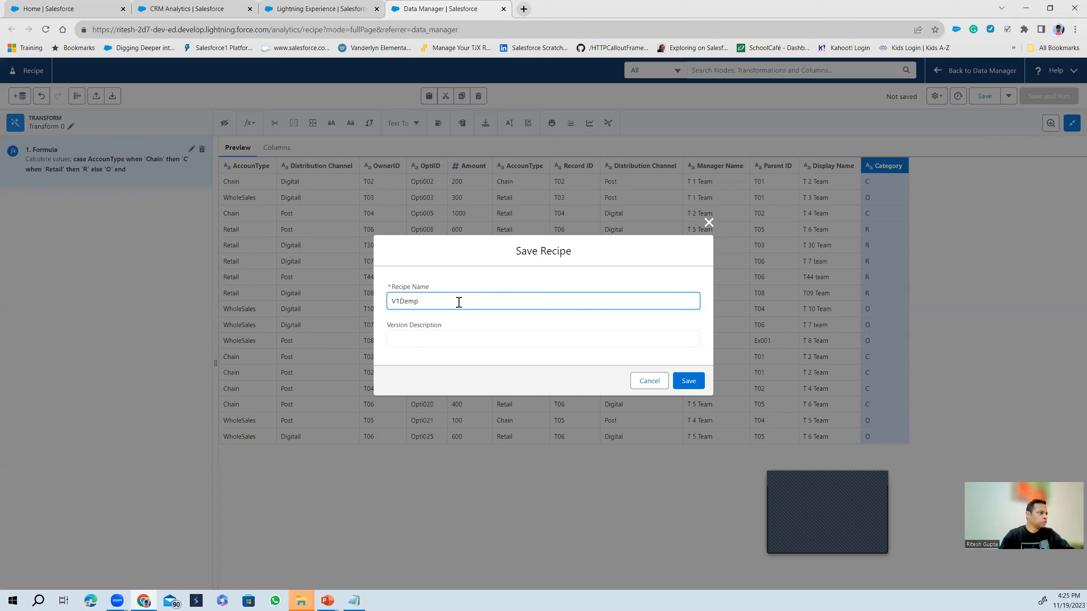
key(BackSpace)
text(oEnrich)
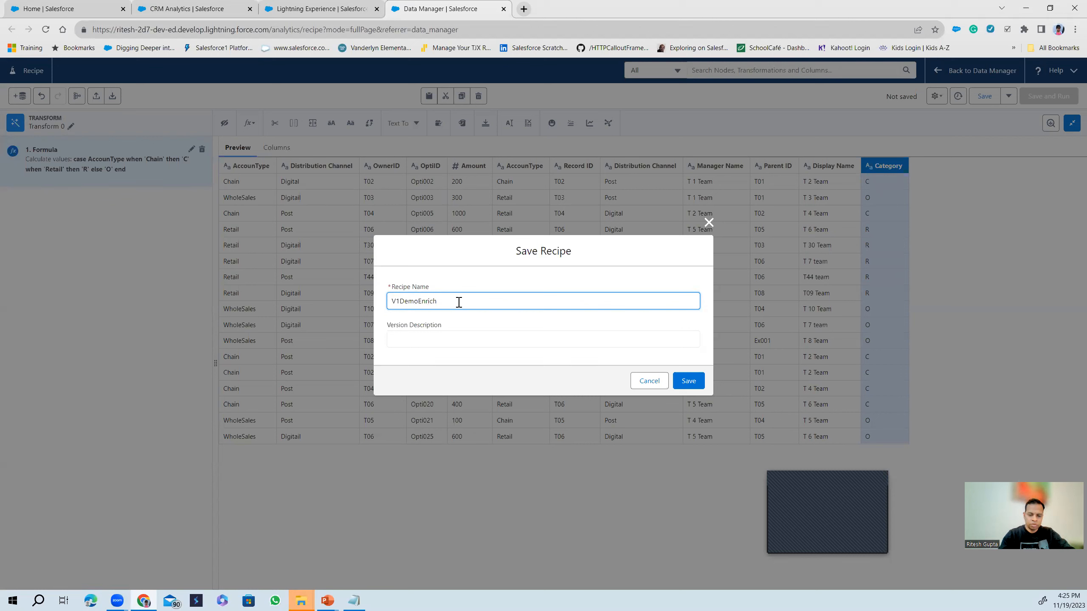
text(Recipi)
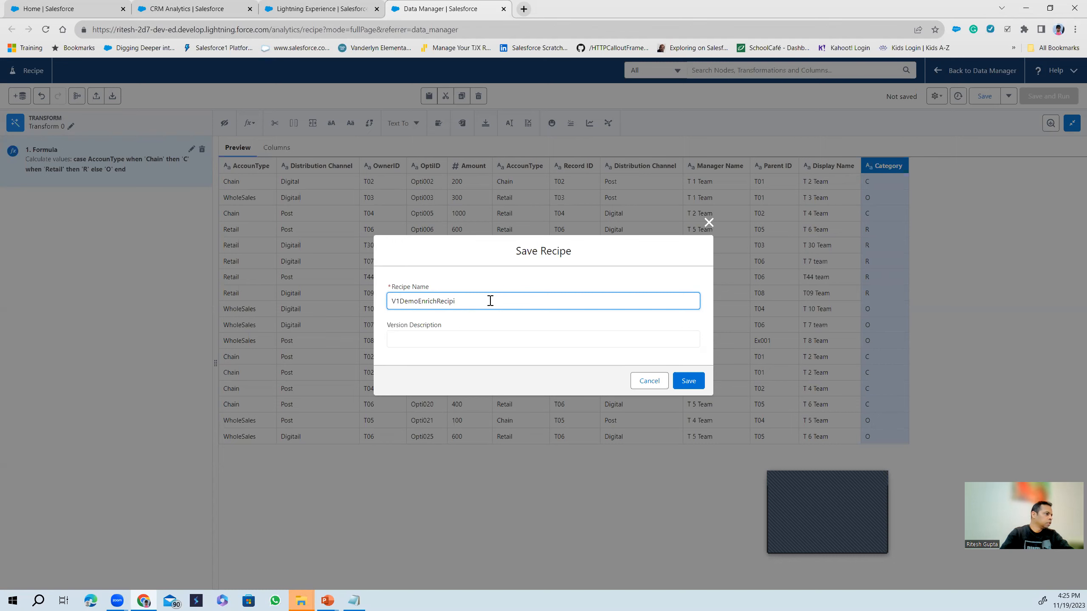
key(BackSpace)
text(e)
click(689, 380)
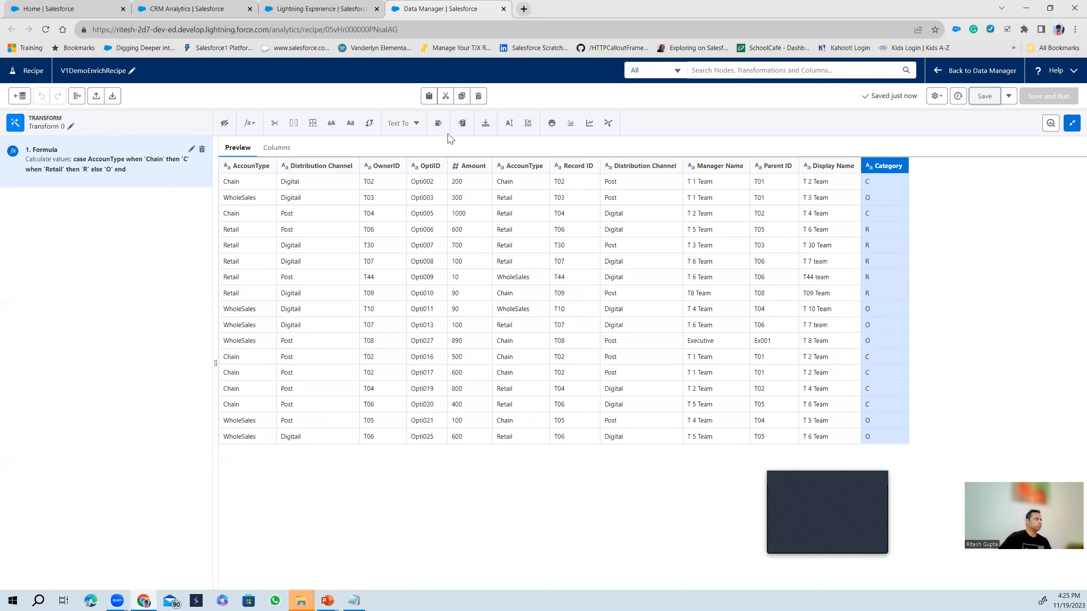
Rename the transform node that follows the join as CaseCatogry.
drag(621, 110, 596, 292)
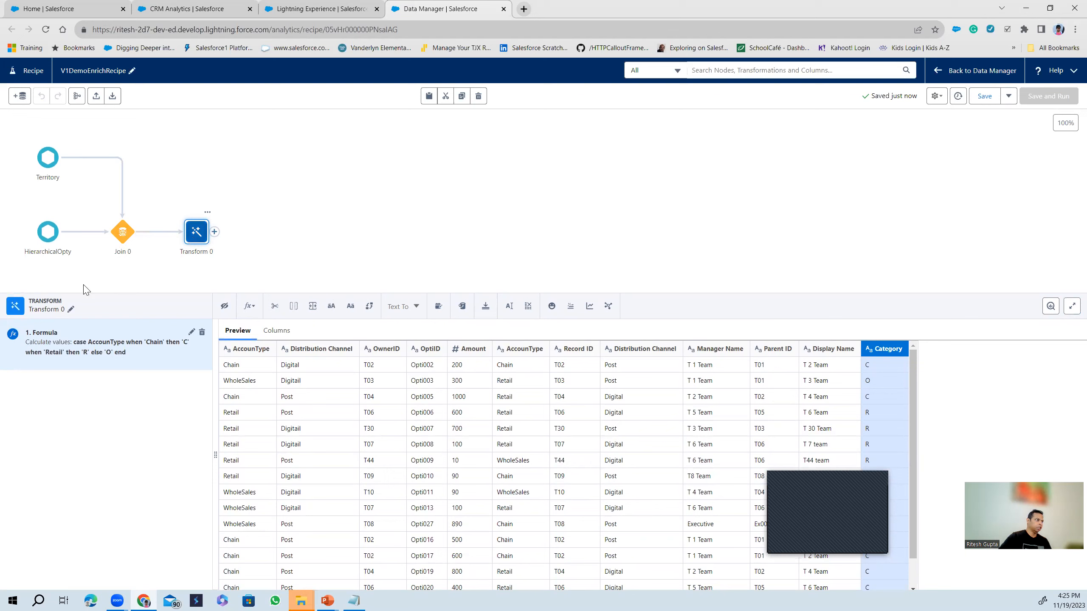
click(70, 309)
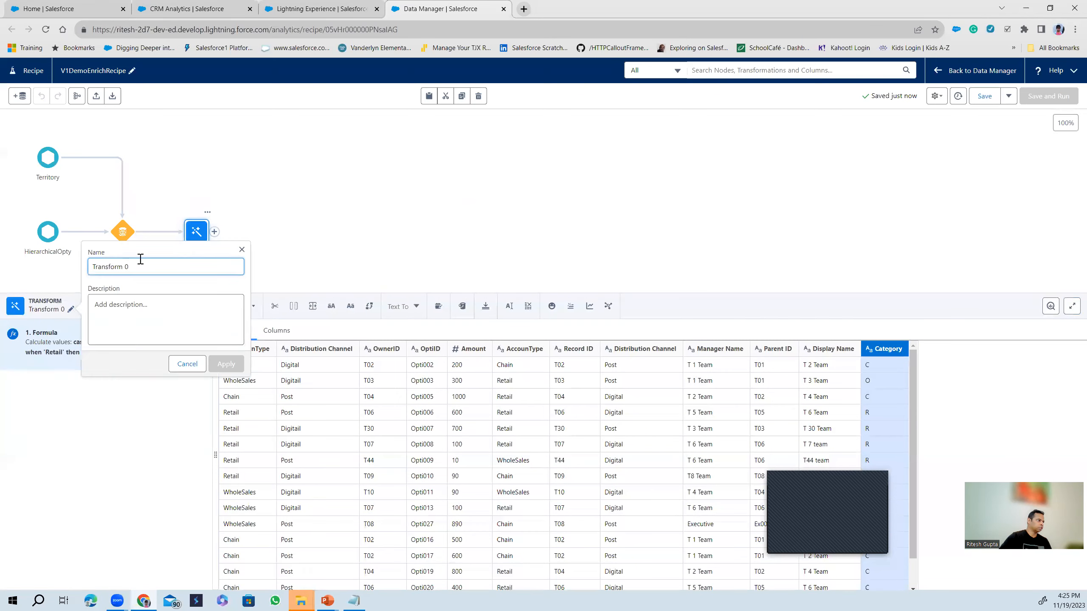
drag(123, 267, 51, 266)
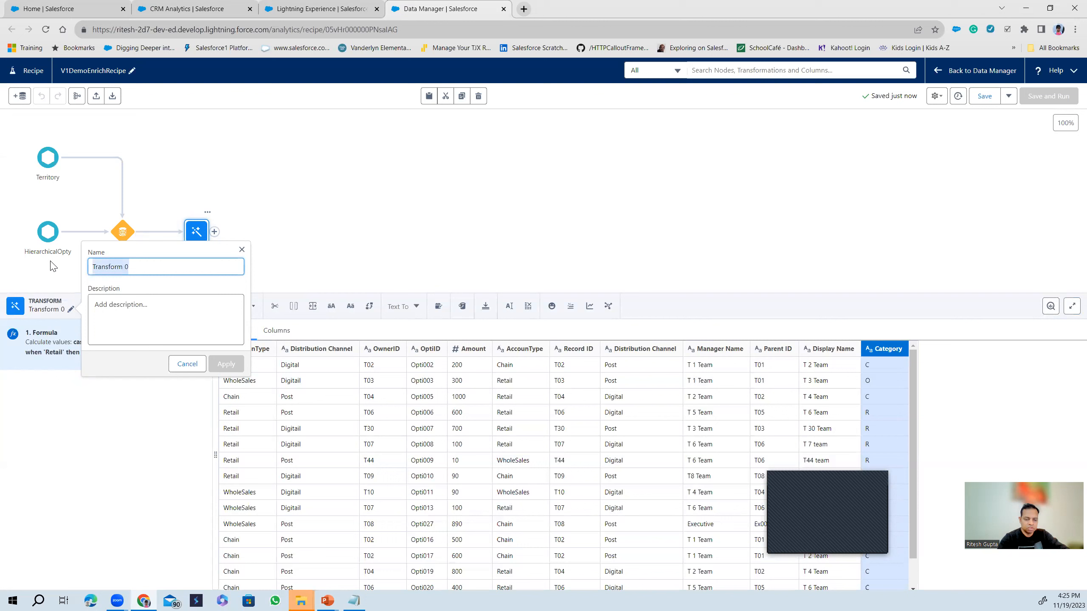
text(CaseCat)
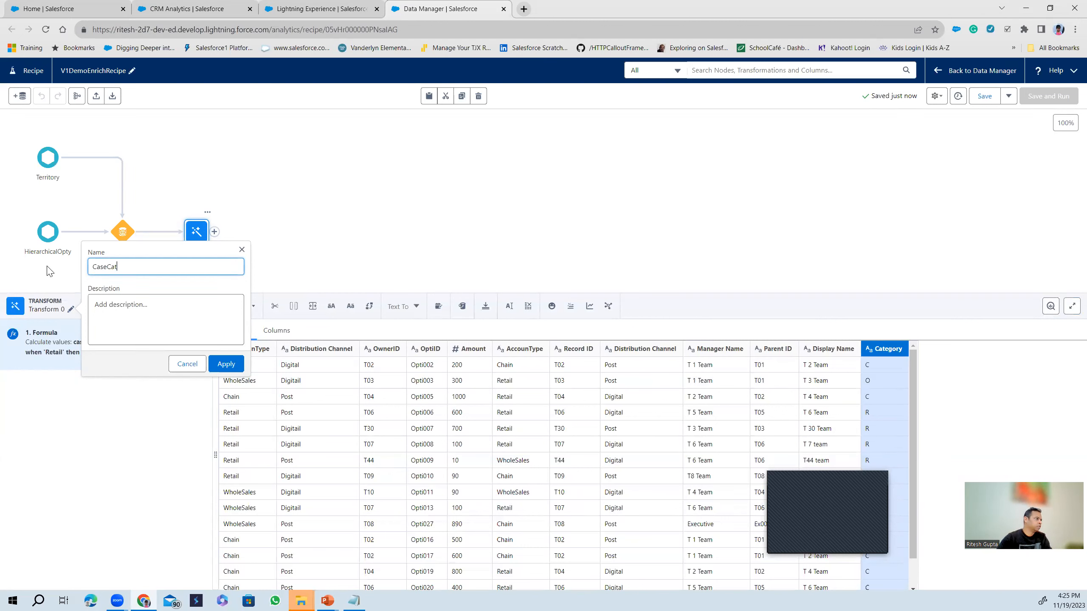
text(og)
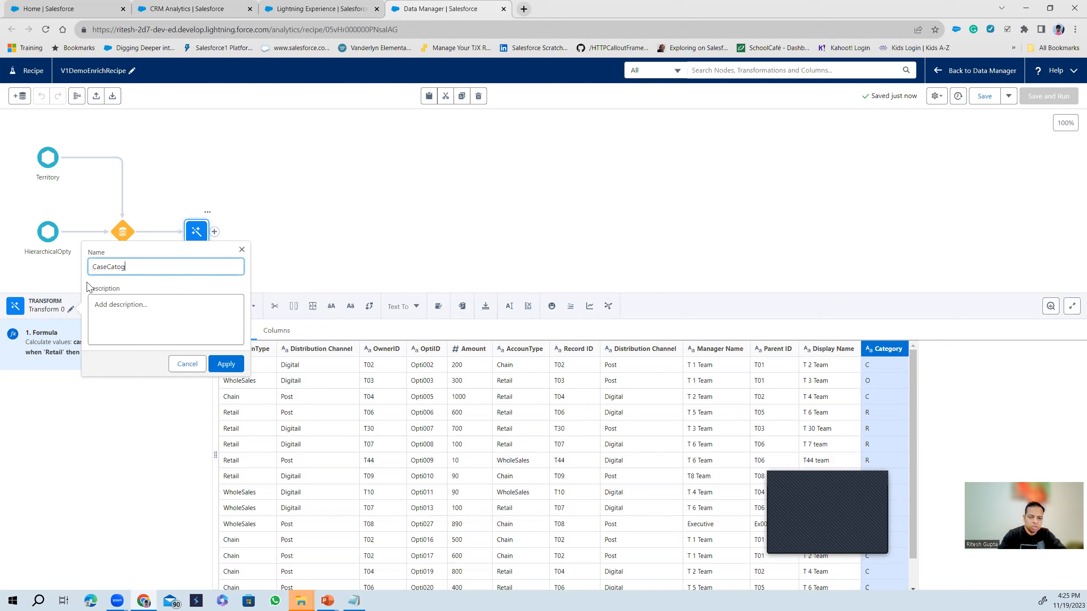
text(ry)
click(222, 364)
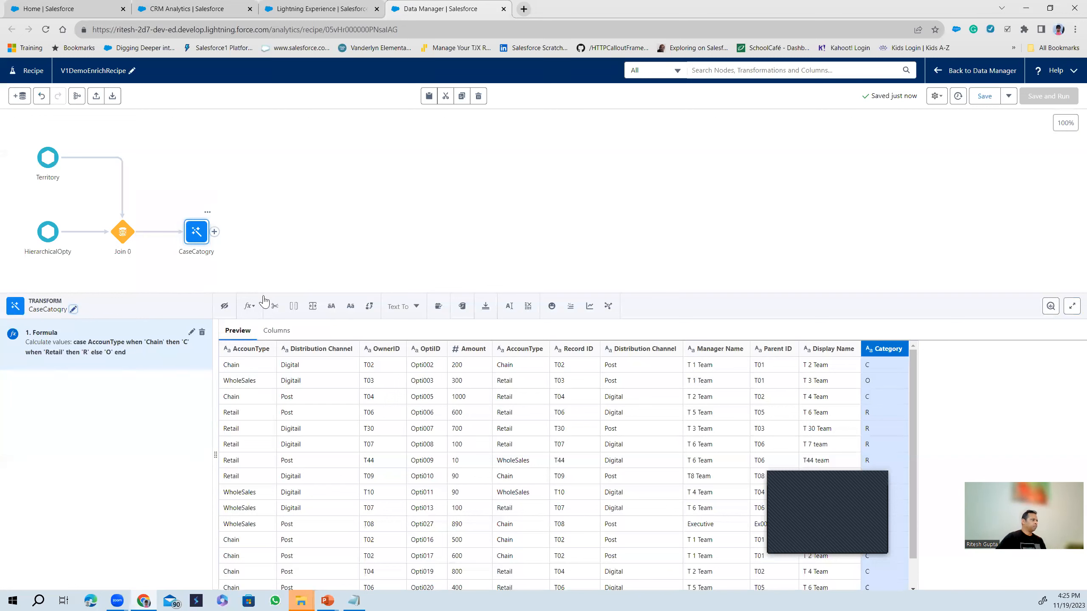
Add an output node after CaseCatogry that writes to a dataset labelled NewEnrichData in DemoApp.
click(215, 234)
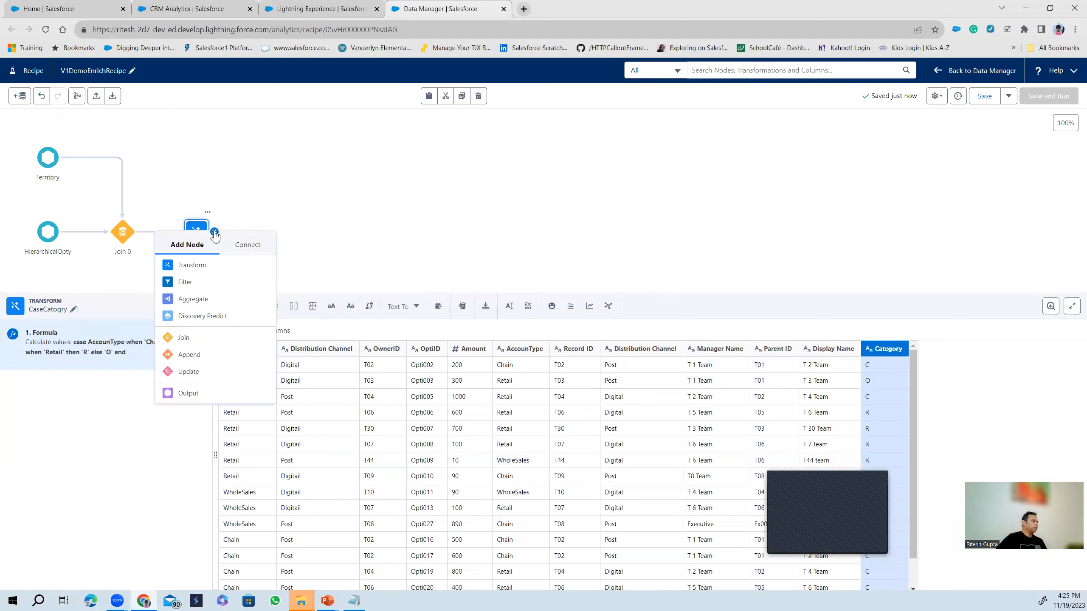
click(210, 395)
click(70, 204)
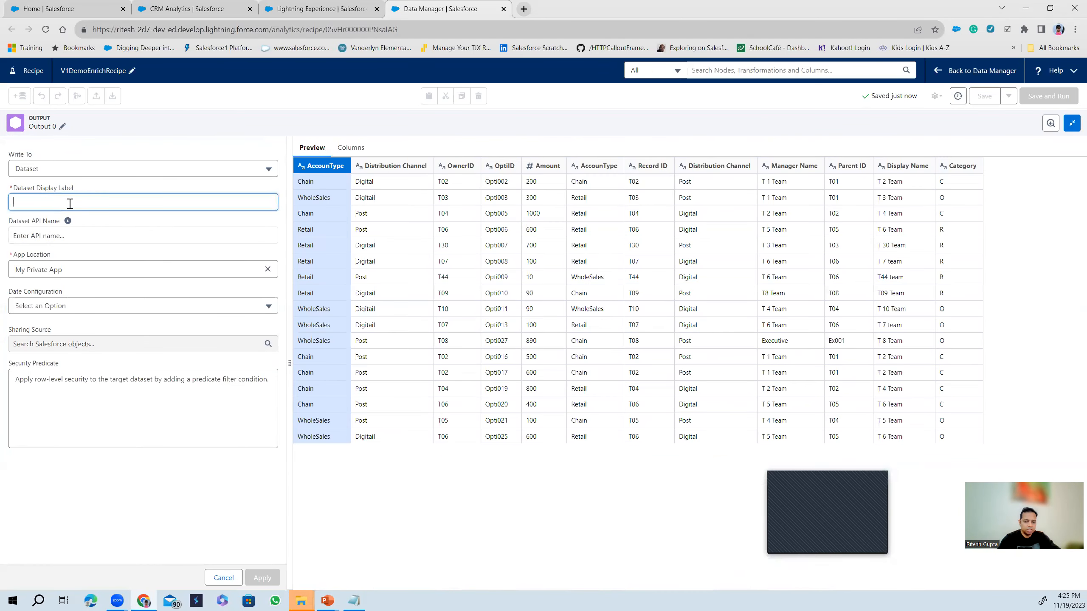
text(NewEnri)
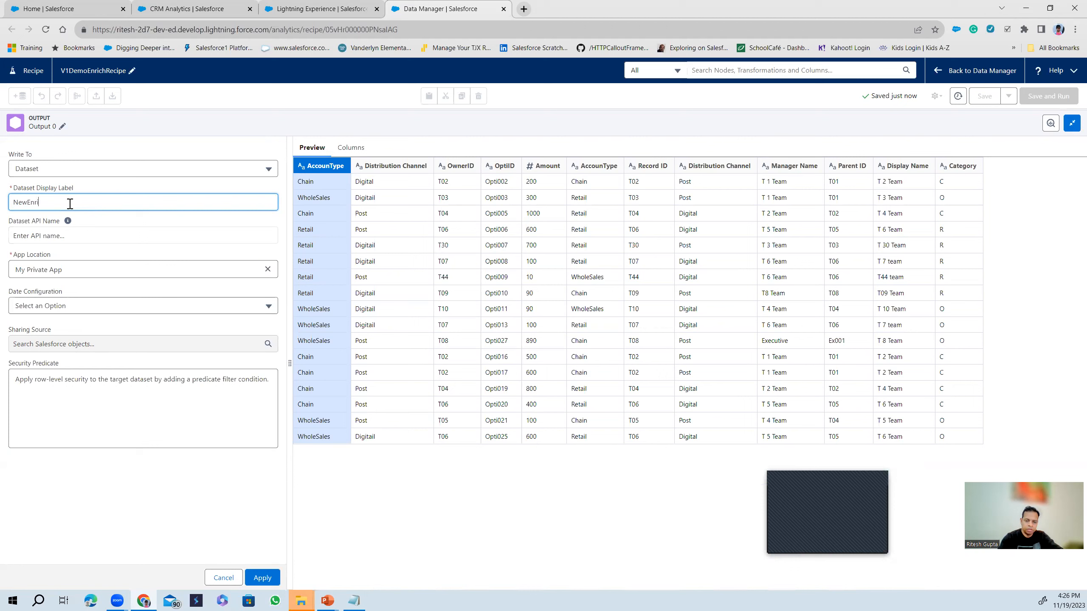
text(ch)
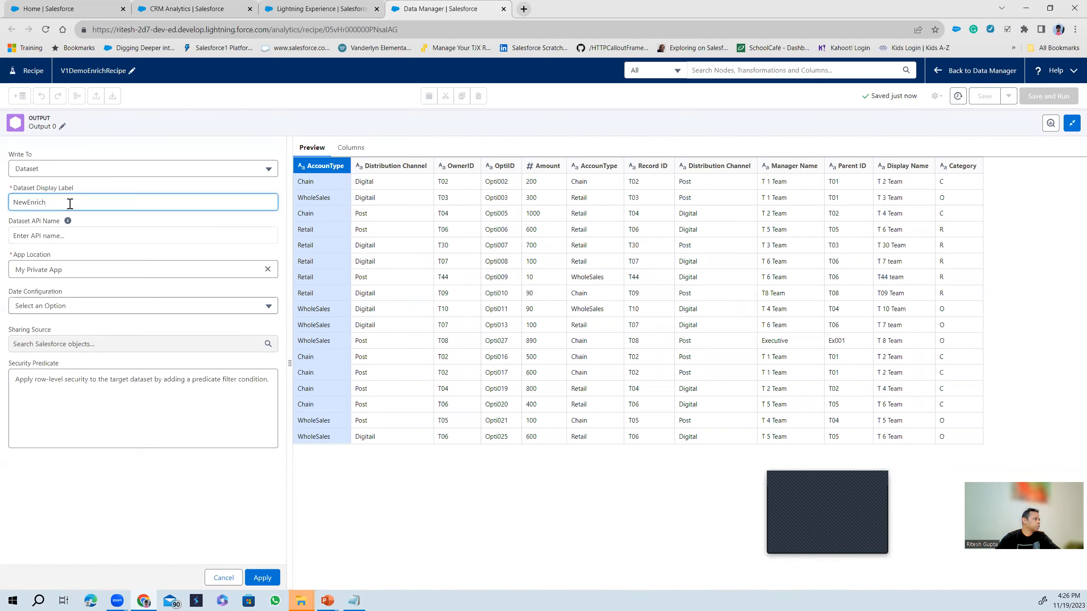
text(Data)
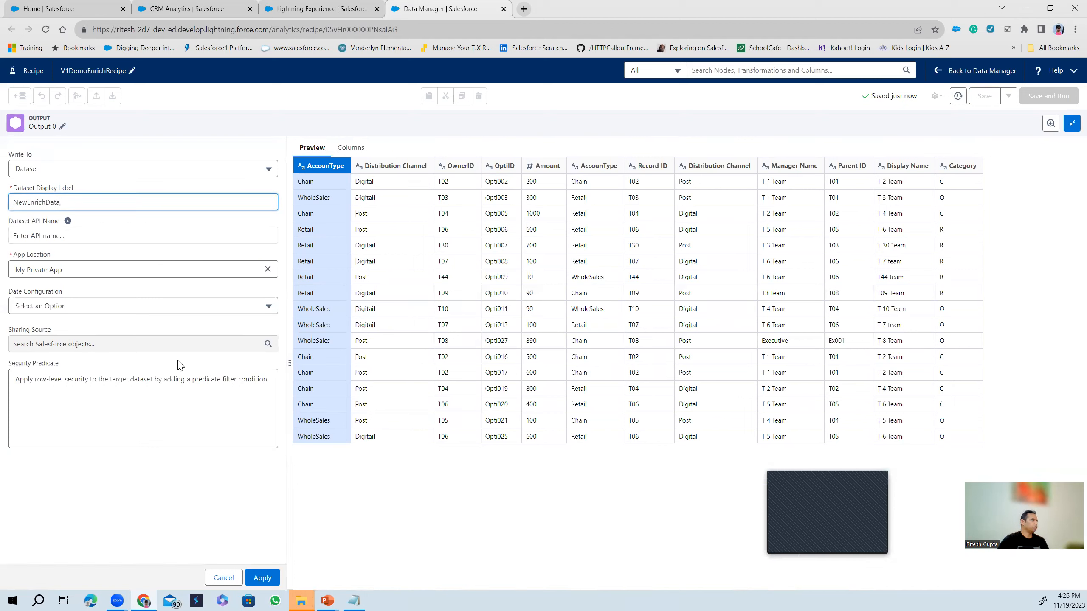
click(268, 270)
click(243, 271)
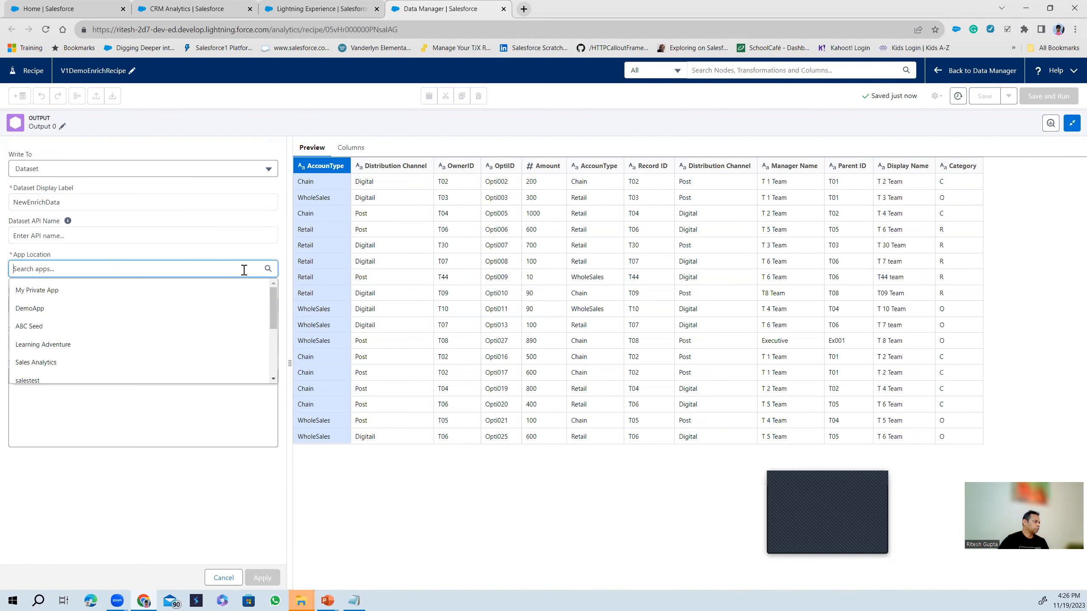
click(171, 308)
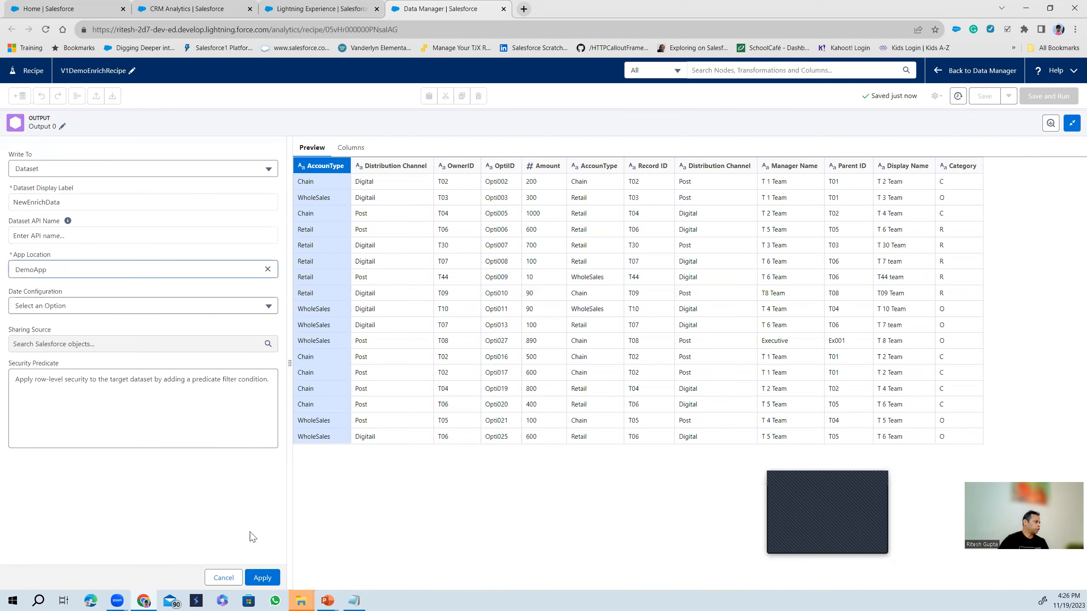
click(262, 578)
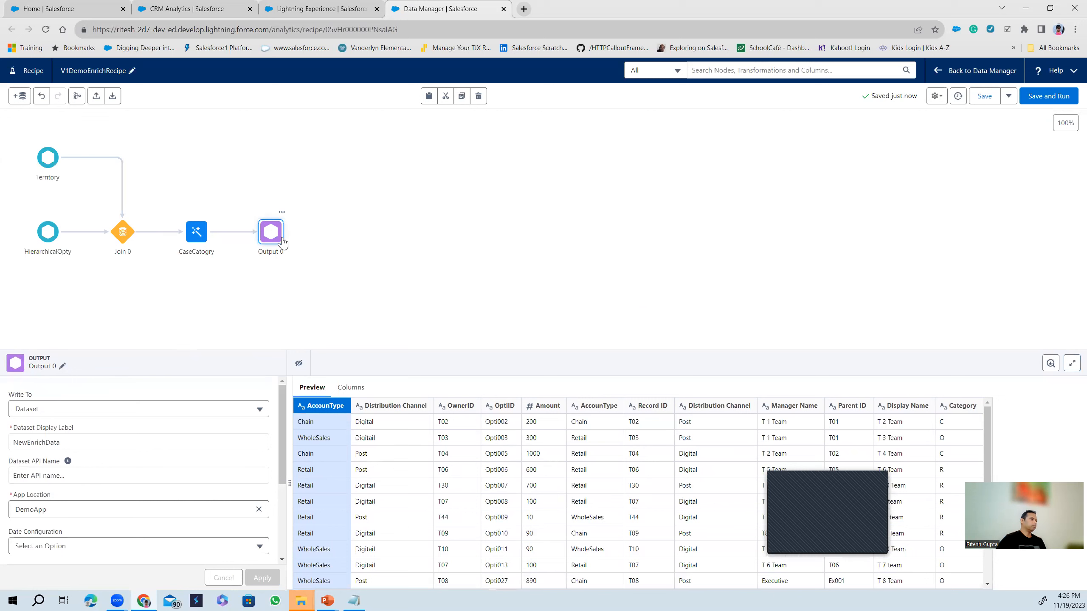
Rename the output node as NewEnrichData, reusing its dataset display label.
double_click(81, 444)
key(ctrl+c)
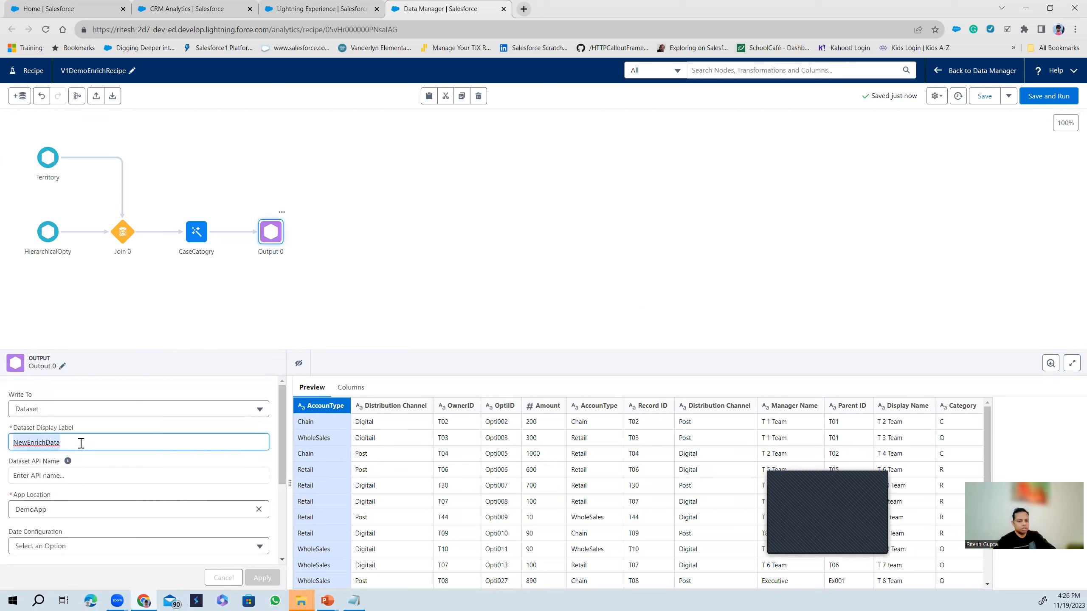
click(62, 366)
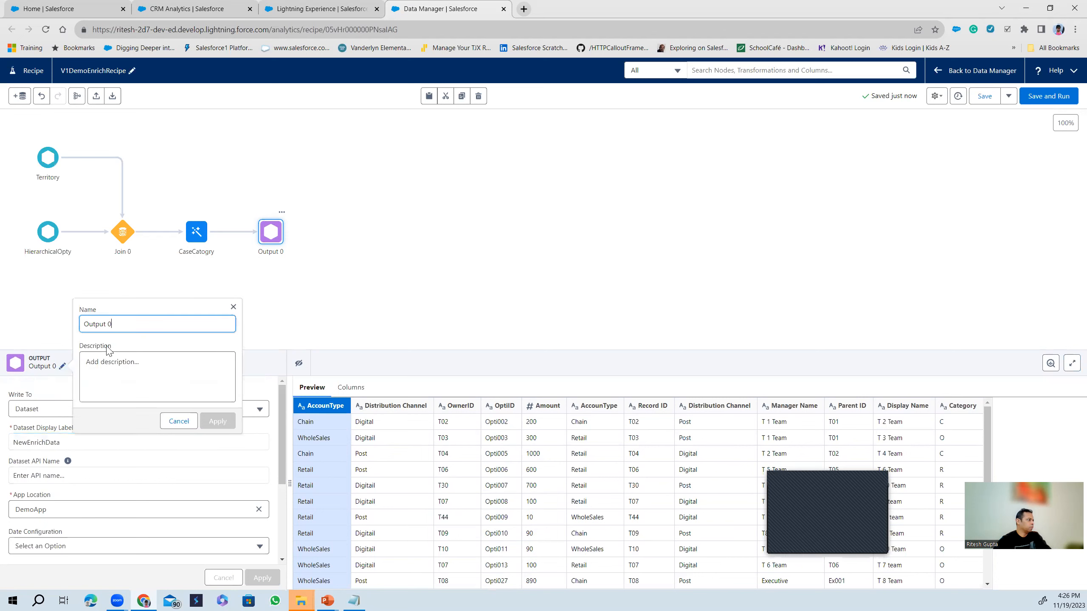
drag(127, 326, 48, 326)
key(ctrl+v)
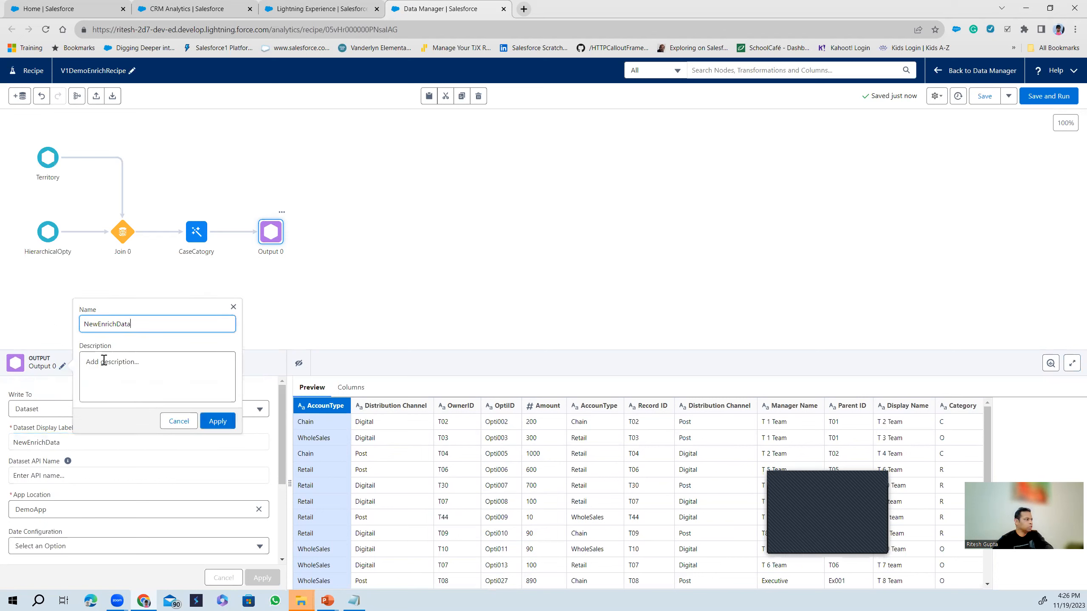
click(216, 421)
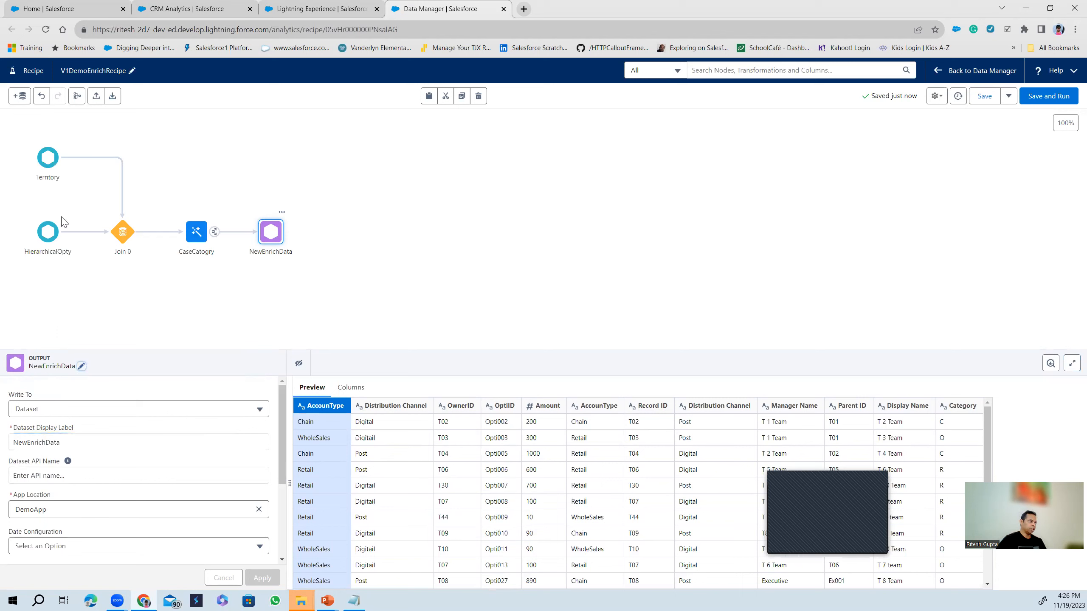
Look through the datasets and Salesforce objects available as recipe input, and leave the list without adding any.
click(21, 98)
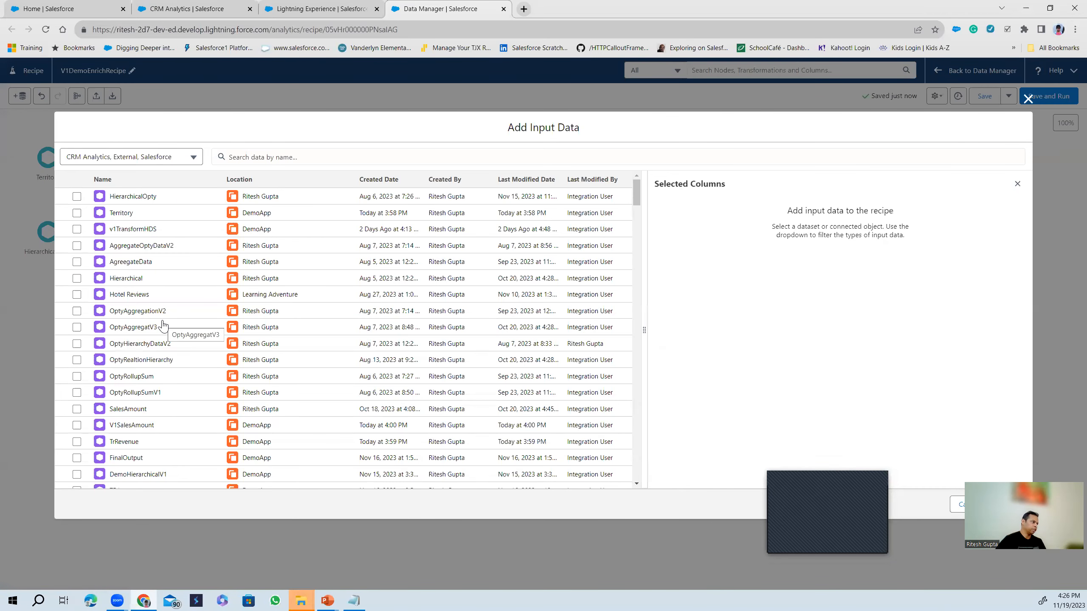
scroll(214, 432, down, 2)
scroll(232, 461, down, 20)
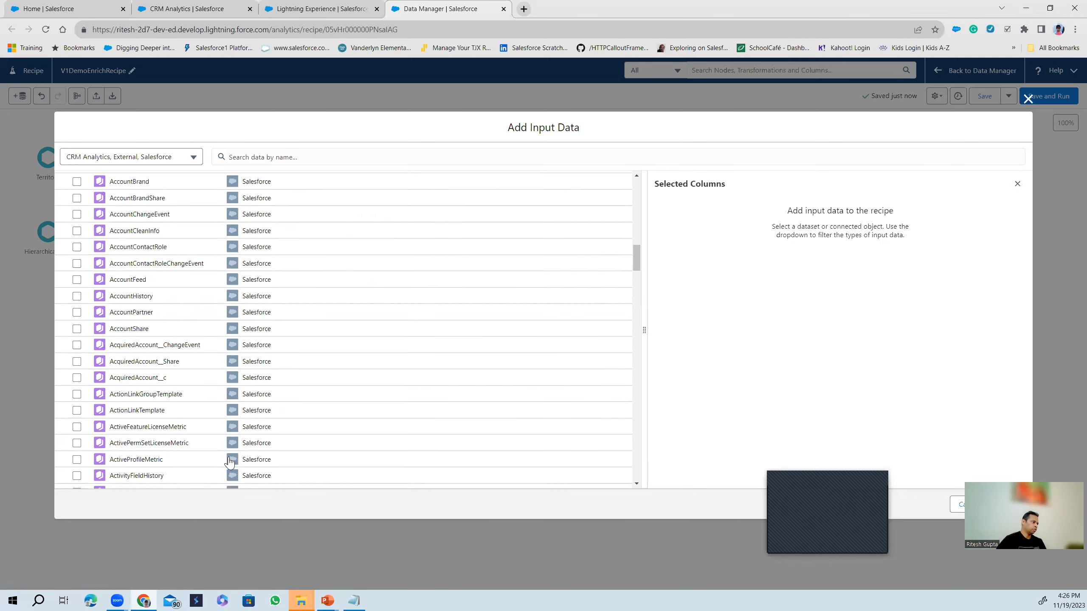
scroll(233, 484, down, 20)
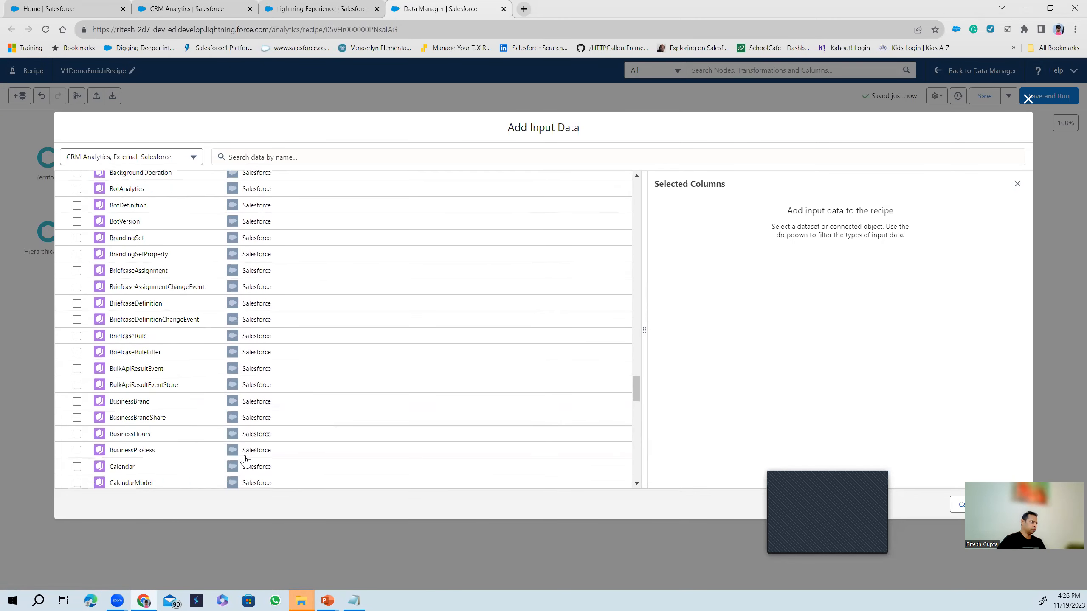
scroll(236, 407, up, 20)
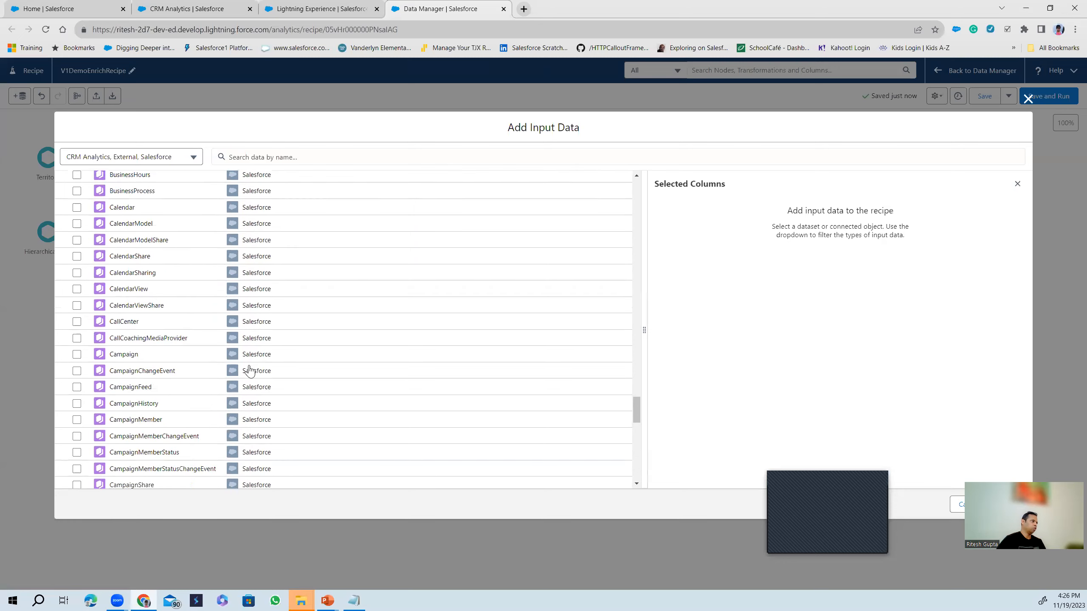
scroll(210, 357, up, 15)
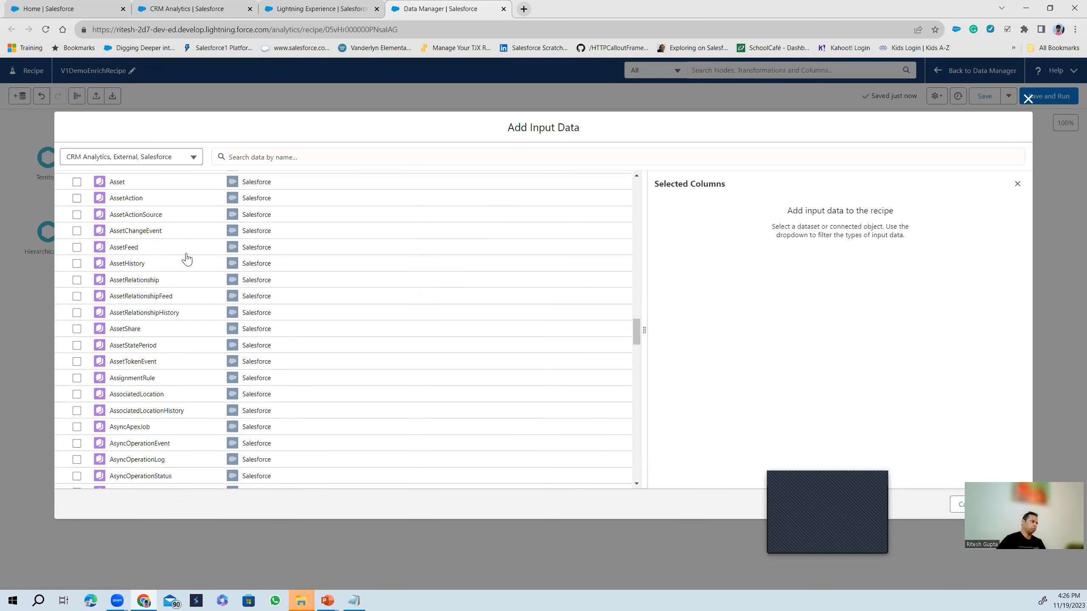
click(957, 504)
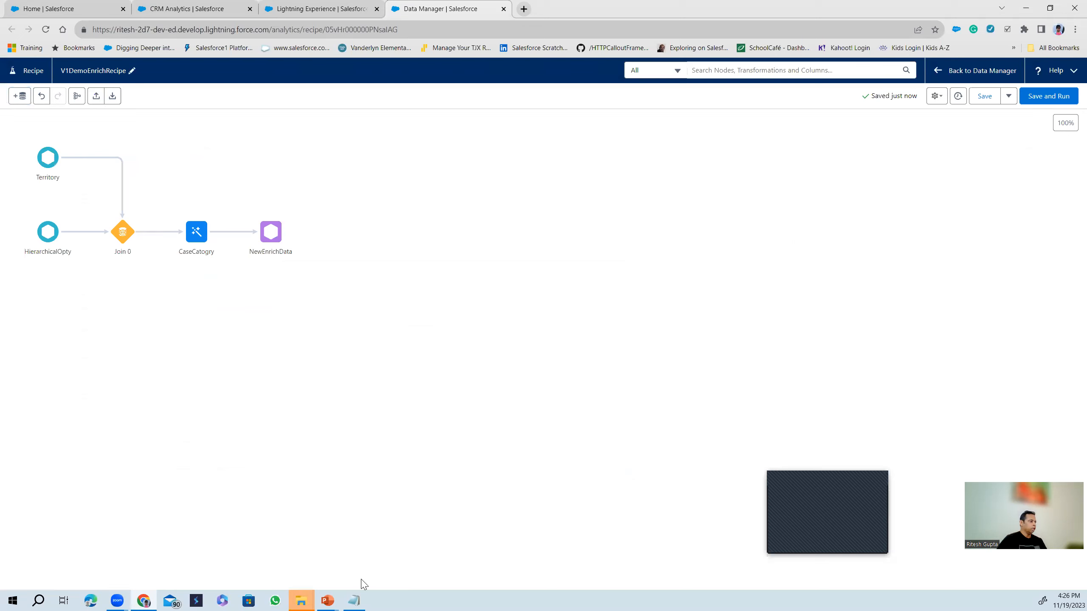
Switch to the running PowerPoint slide show and advance to the SAQL Case Condition slide.
mouse_move(333, 597)
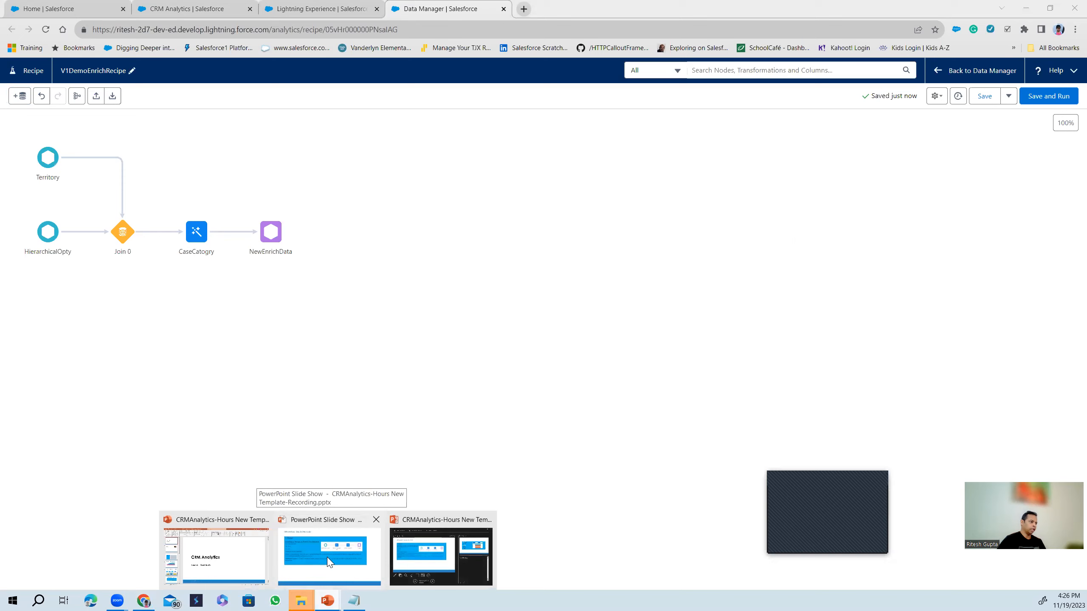
click(329, 561)
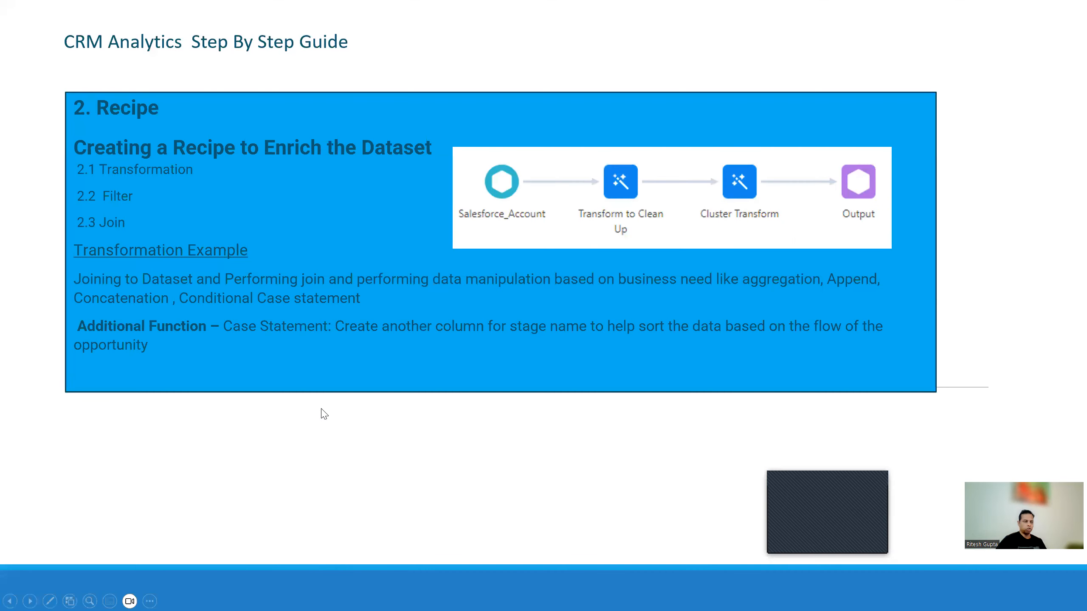
click(321, 408)
click(321, 408)
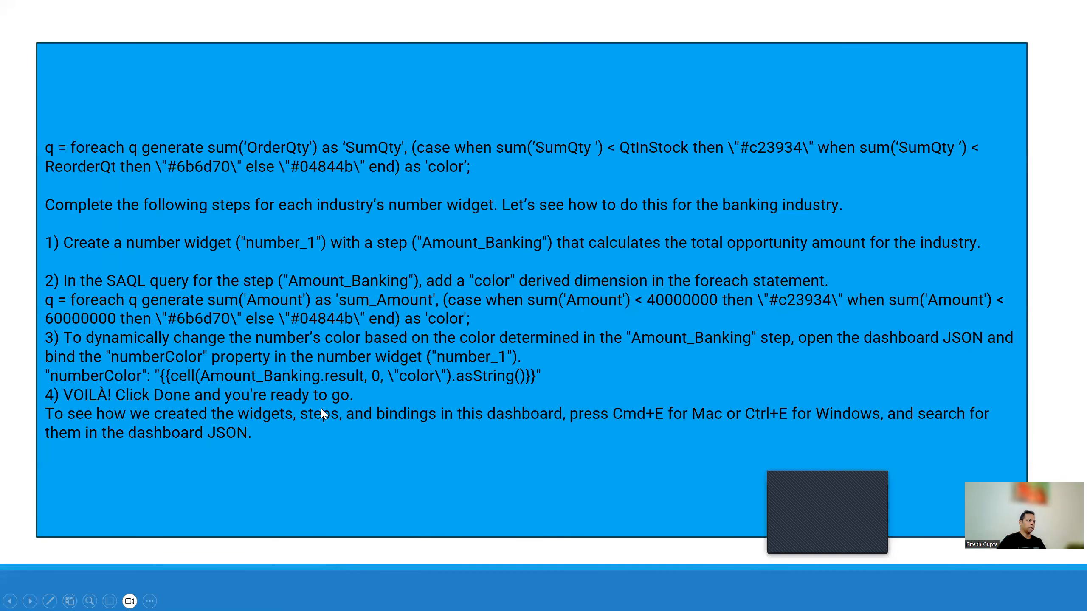
key(Left)
key(Right)
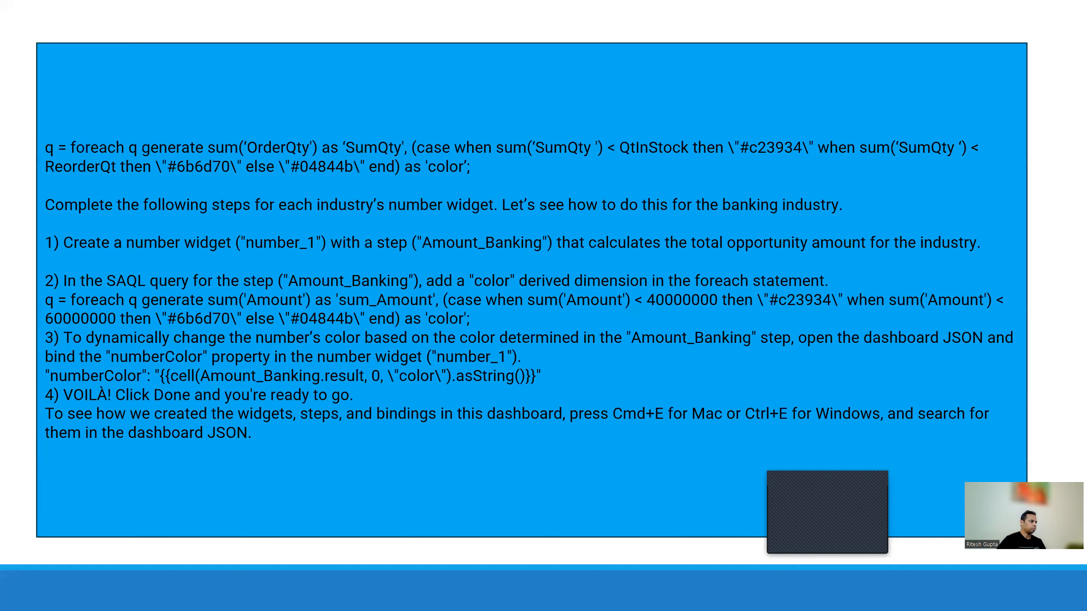
key(Right)
key(Right)
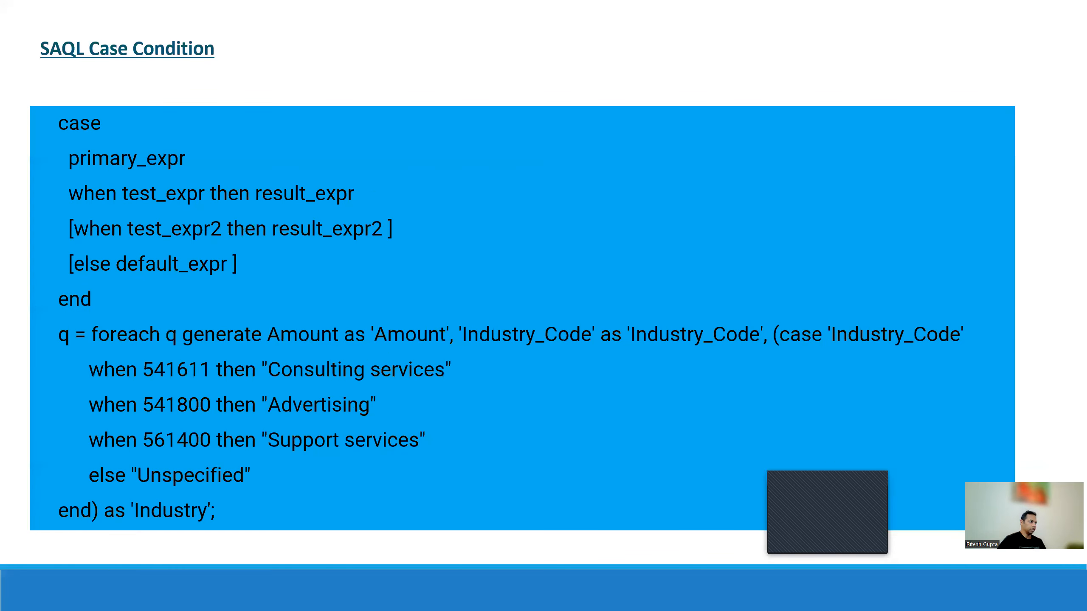
Advance the slide show to the Hierarchical Aggregation slide and reveal its tree diagram.
key(Right)
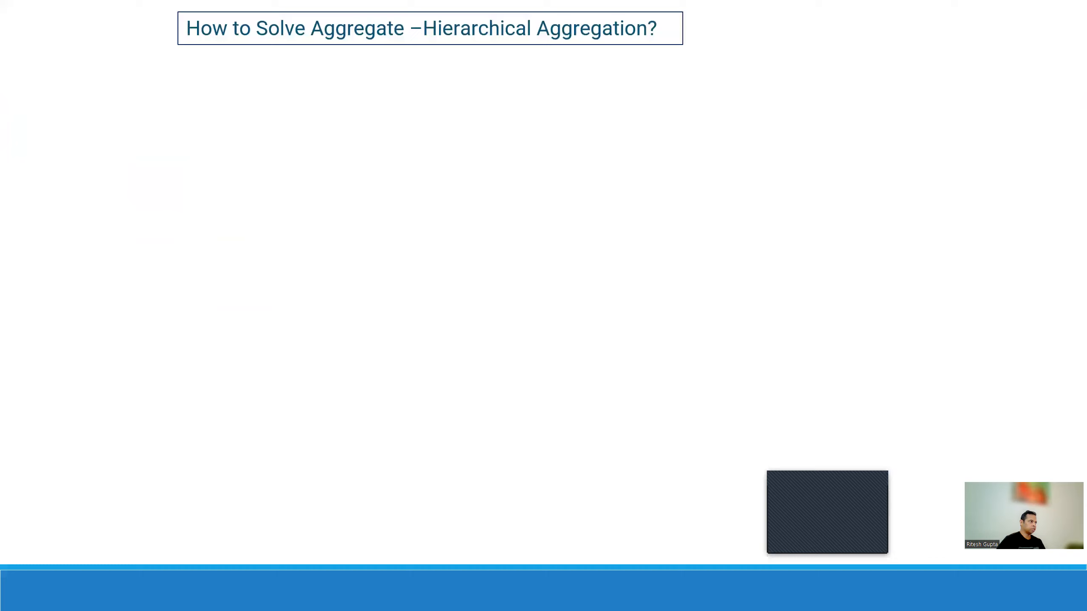
key(Right)
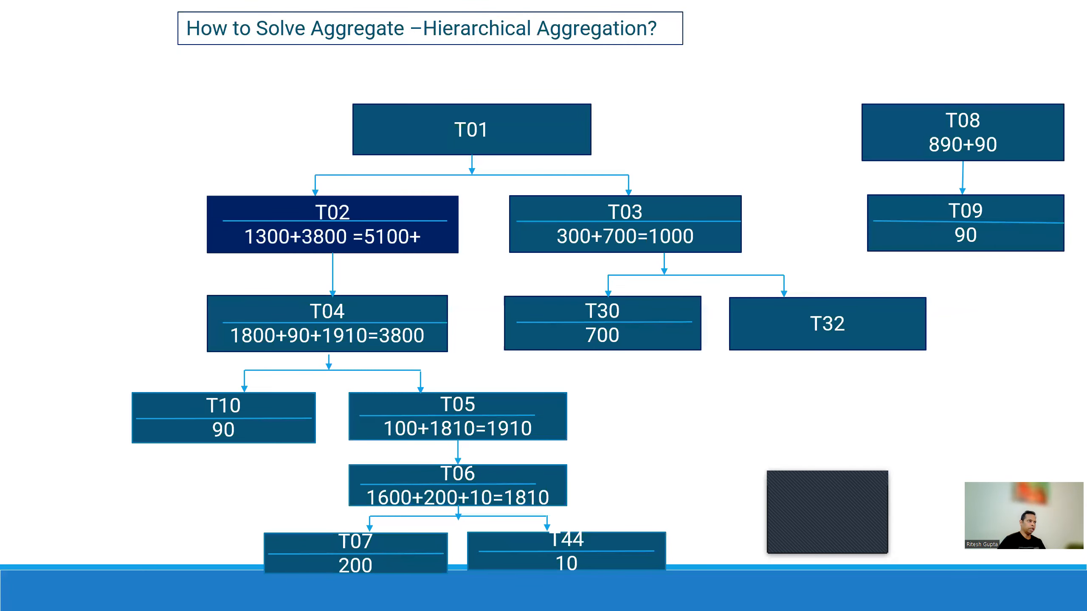
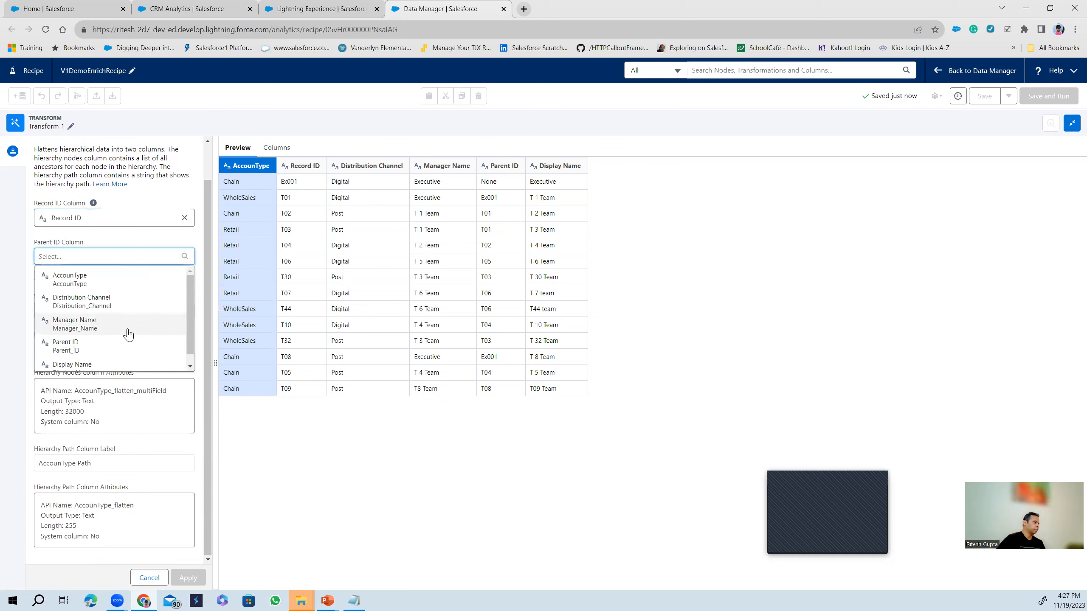
Set the Flatten transform's parent column to Parent ID and include the Record ID column value.
click(111, 347)
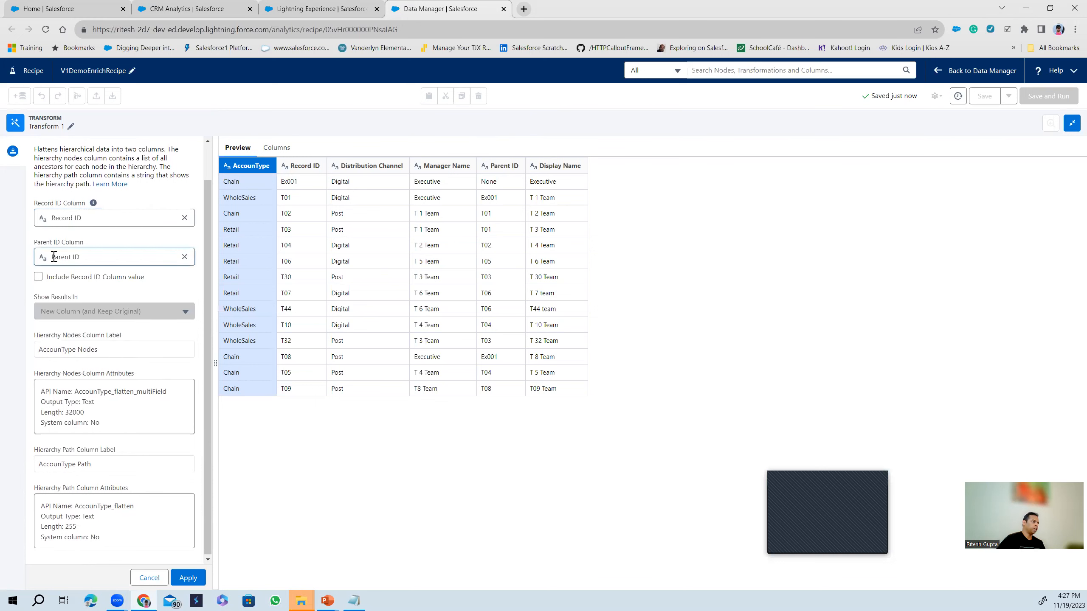
click(39, 277)
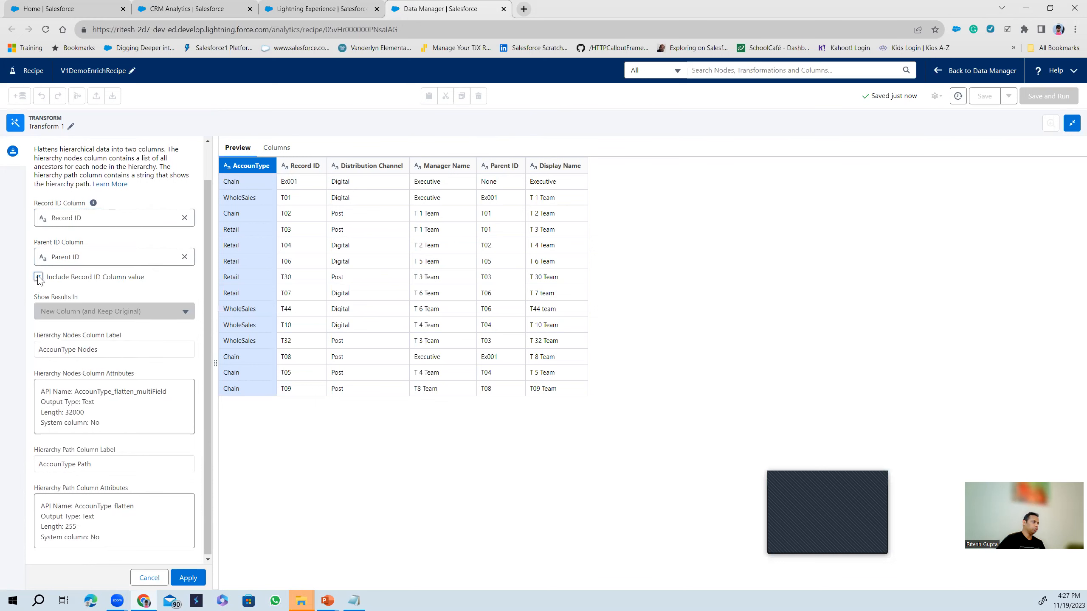
Shorten the Flatten output labels to Nodes for the hierarchy nodes column and Path for the hierarchy path column, and apply the transform.
triple_click(70, 346)
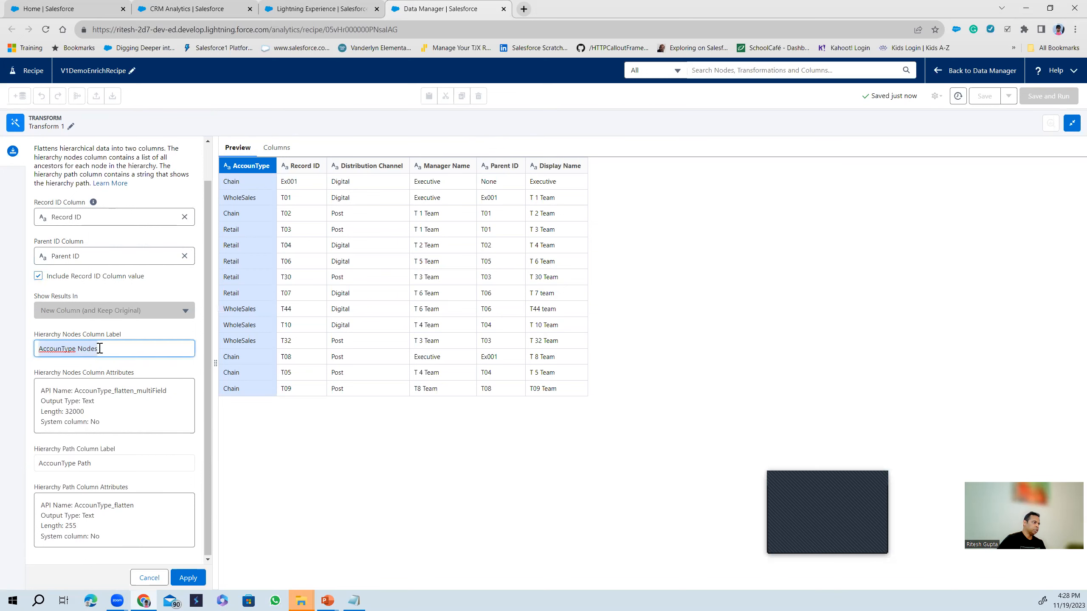
double_click(55, 350)
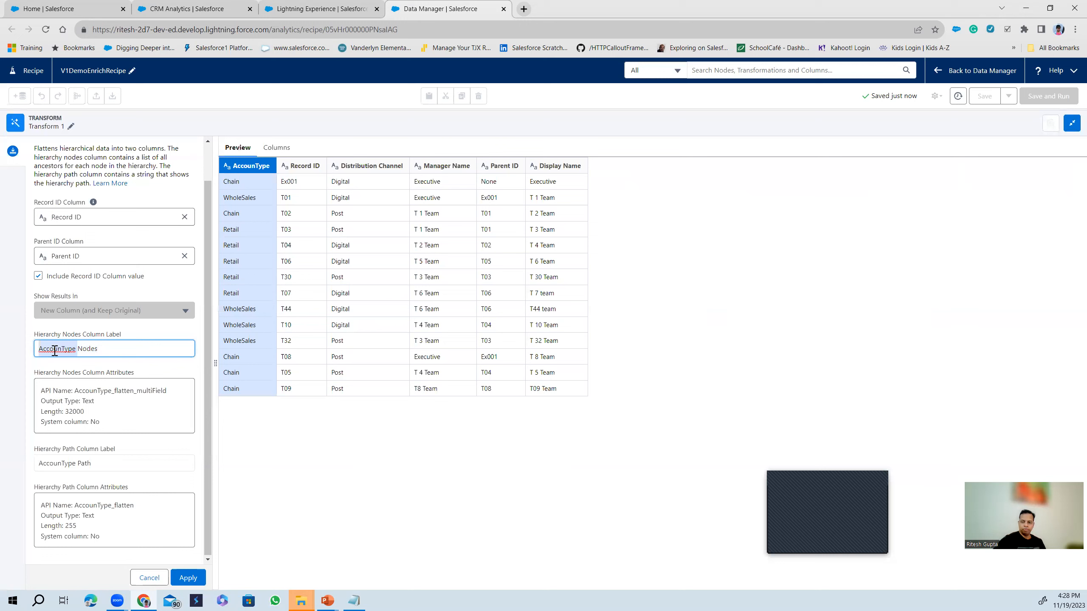
key(BackSpace)
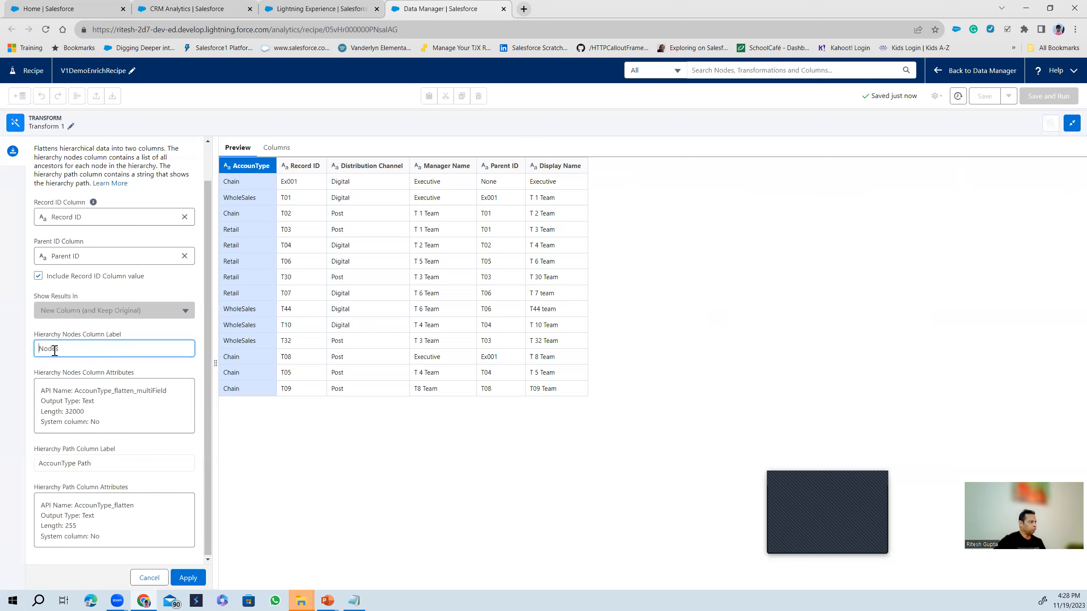
double_click(59, 461)
key(BackSpace)
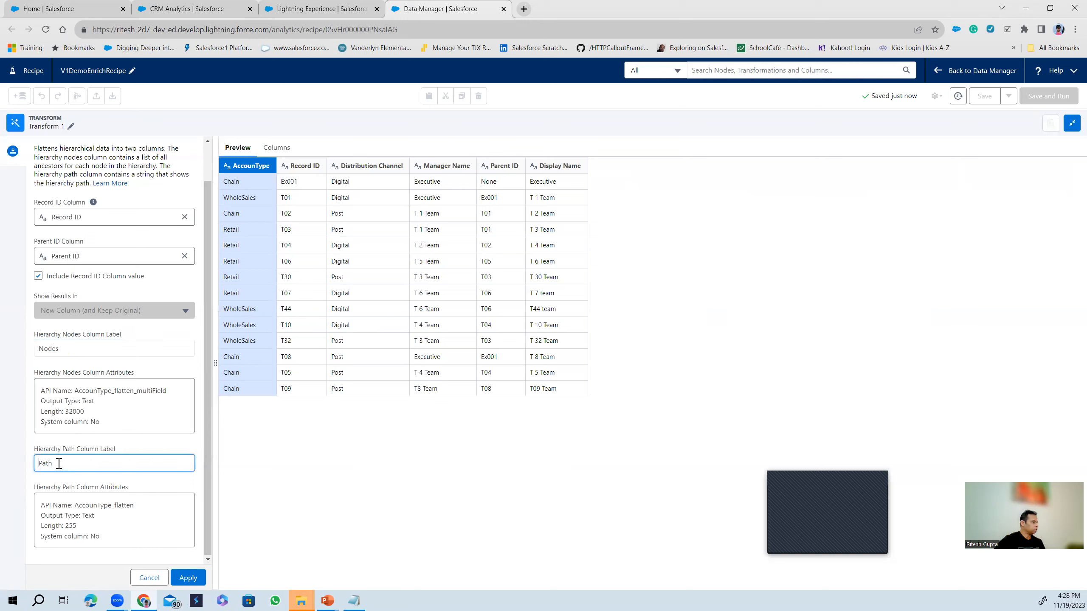
click(188, 578)
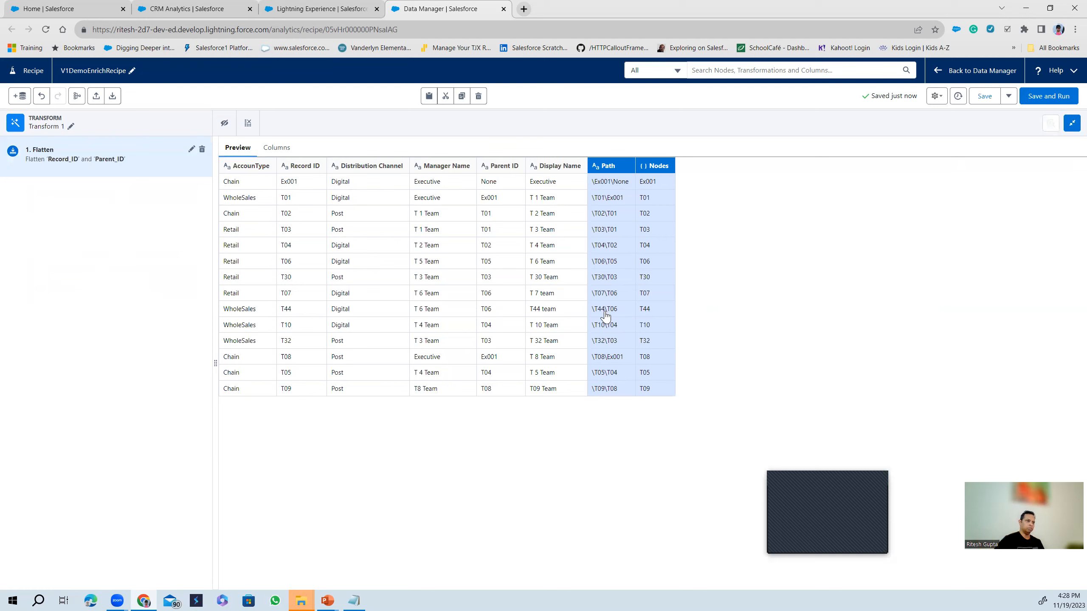
Save the recipe and shrink the Transform 1 details to bring the node graph back into view.
mouse_move(659, 171)
click(985, 103)
drag(801, 117, 772, 360)
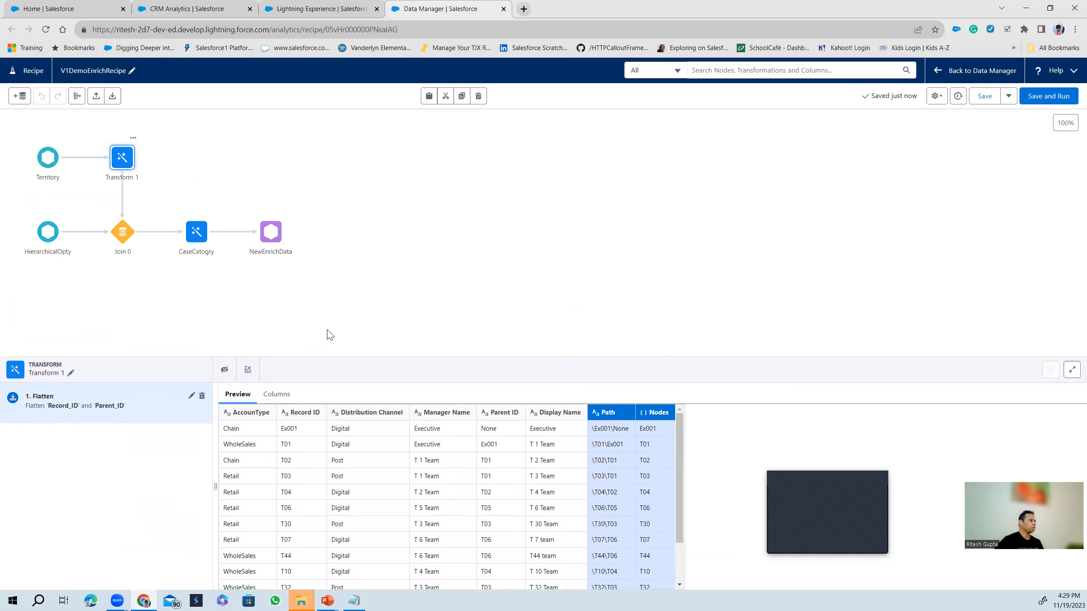
Review the output columns of the Join 0 node, and save and run the recipe.
click(123, 240)
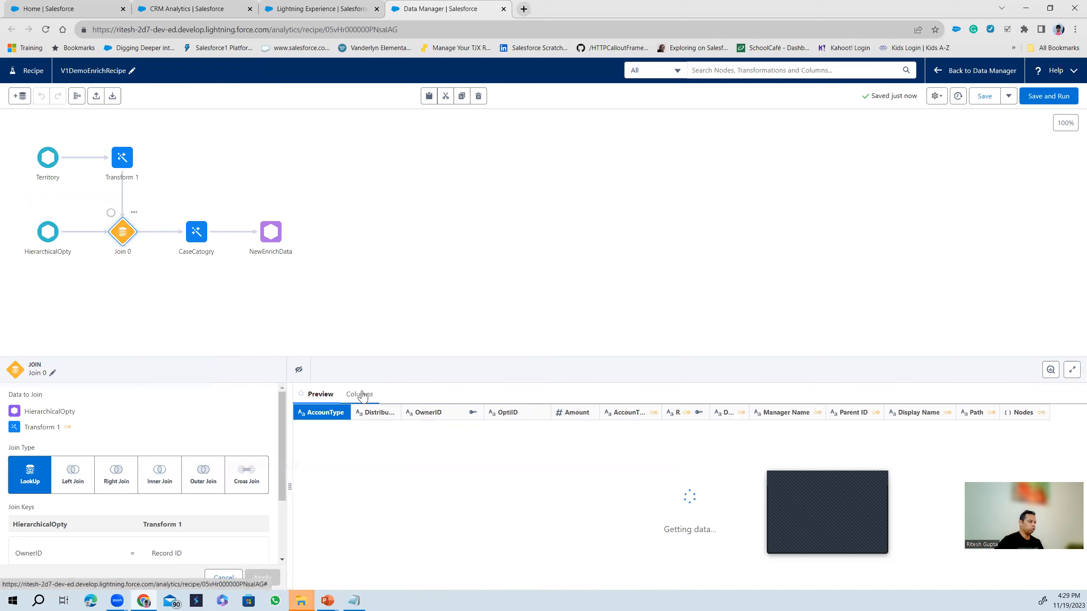
click(362, 395)
scroll(503, 522, down, 3)
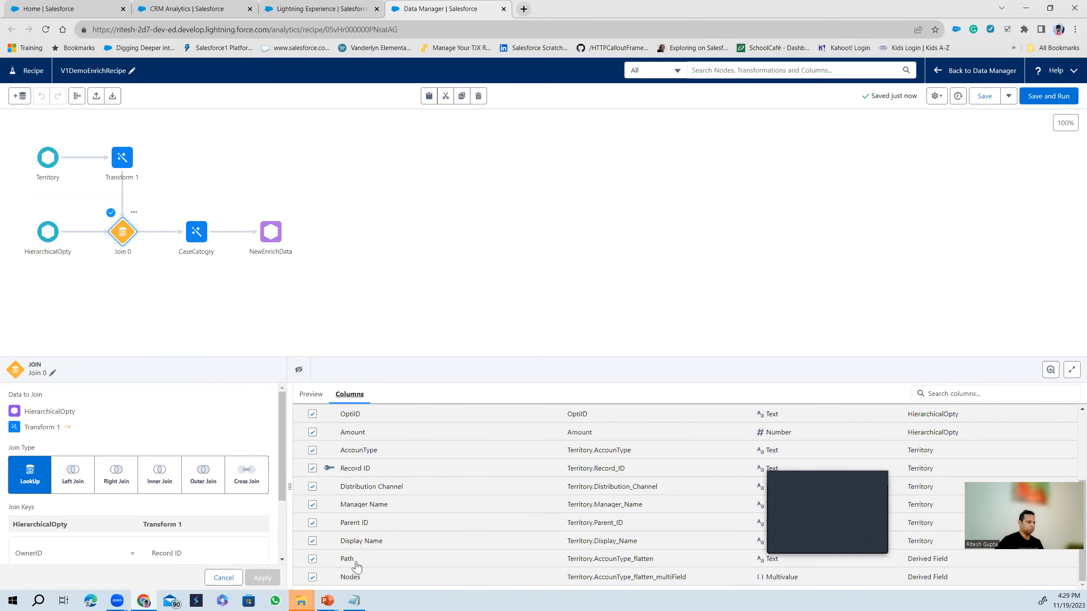
click(1037, 104)
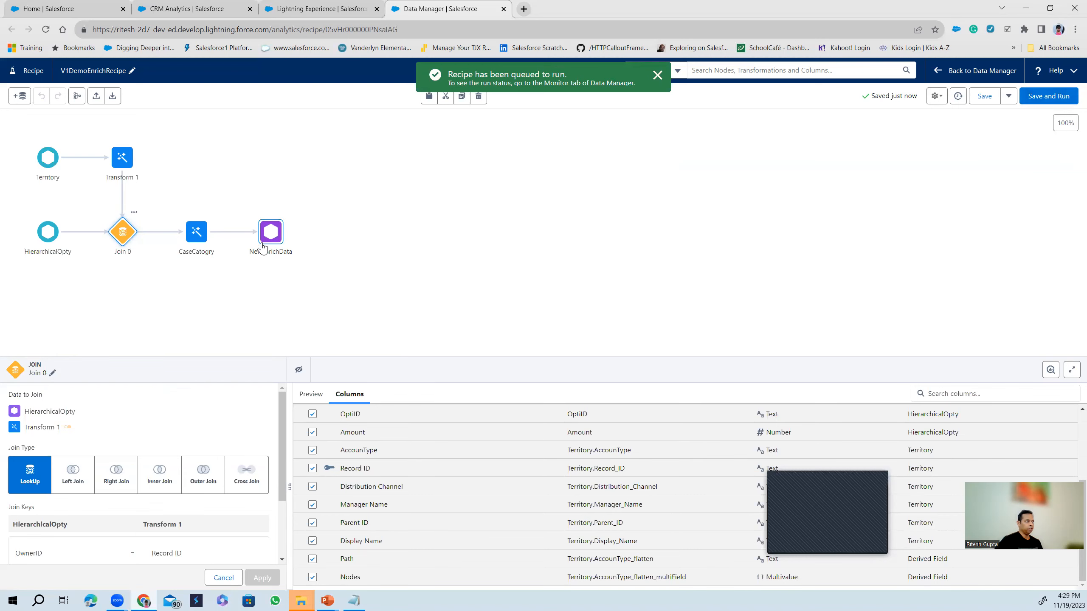
Leave the recipe for the Data Manager's Jobs Monitor to check the V1DemoEnrichRecipe run.
click(307, 5)
click(450, 5)
click(956, 69)
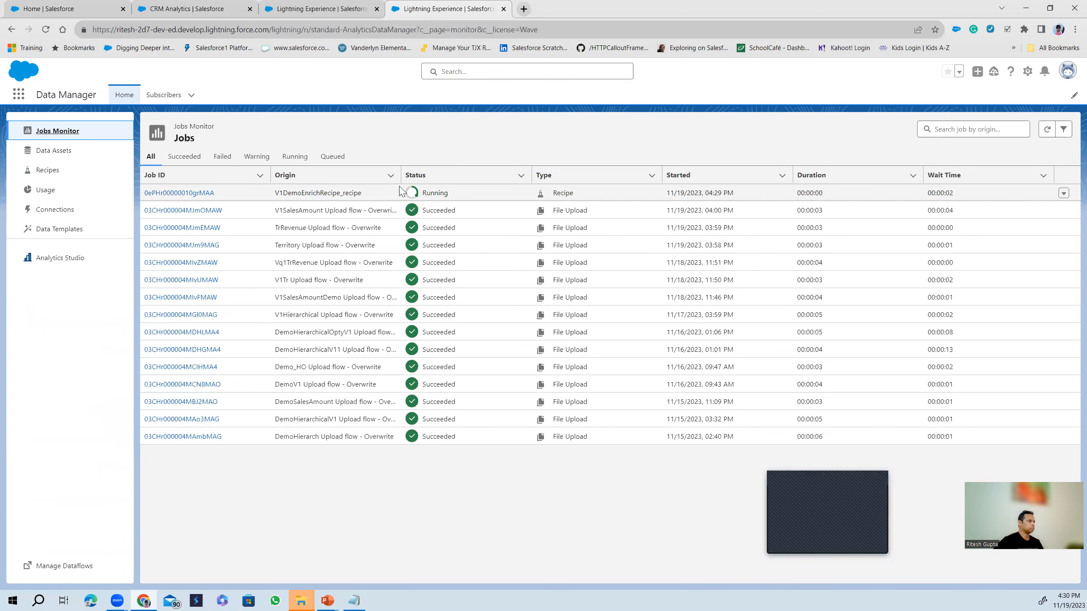
Open the DrillDown dashboard from Analytics Studio for editing and go to its Technology page.
click(318, 8)
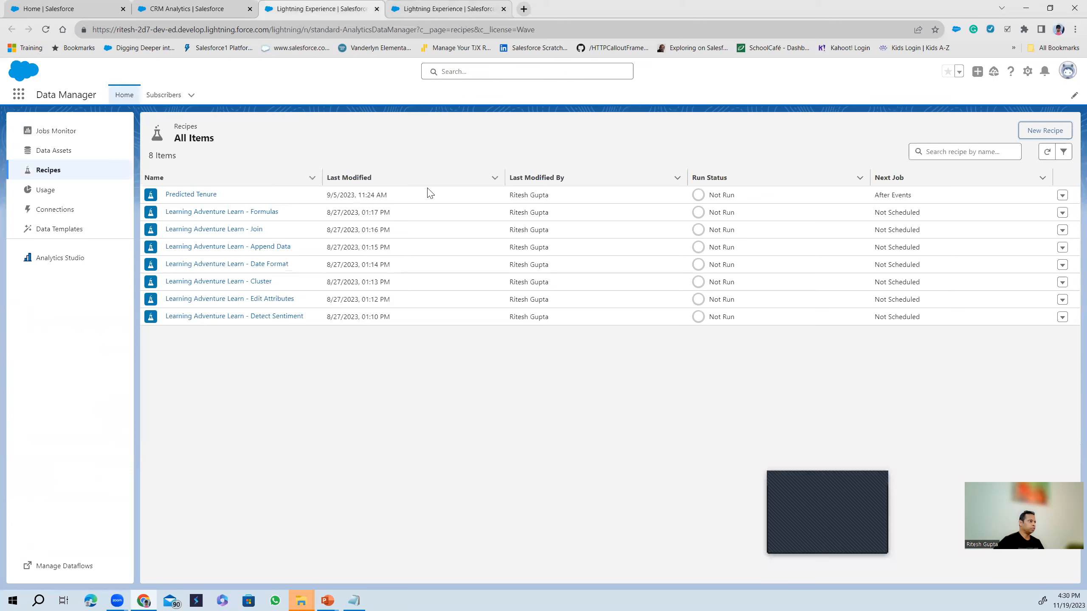
key(ctrl+Tab)
click(312, 6)
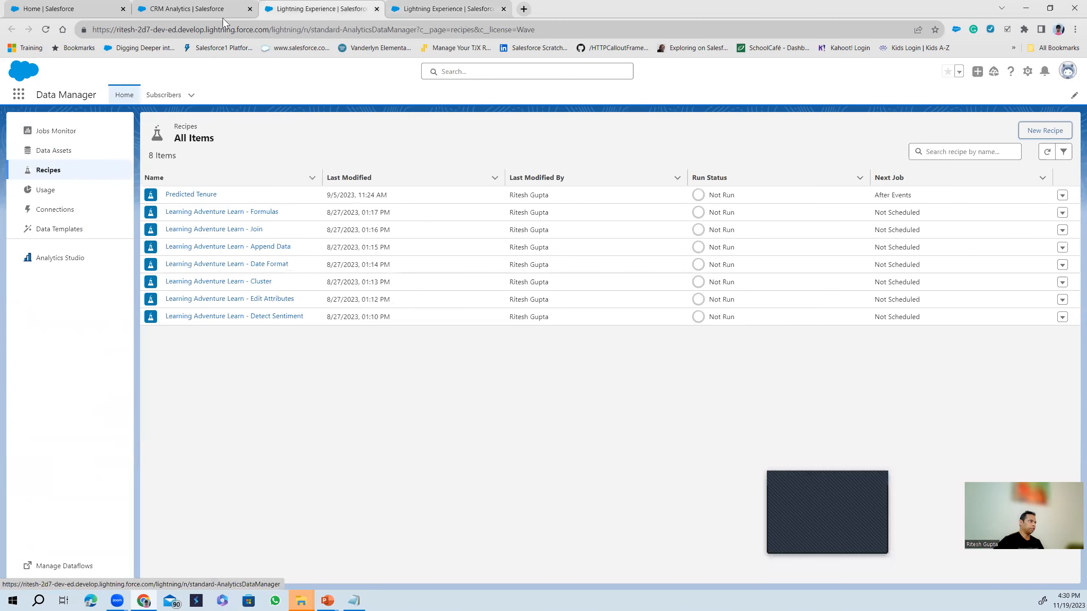
click(217, 5)
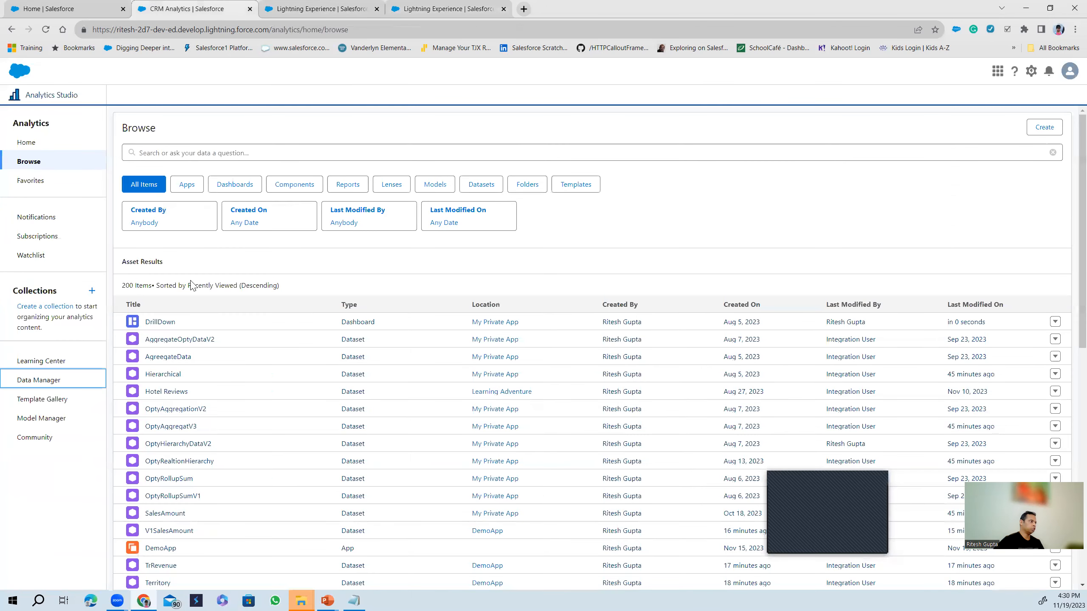
click(160, 322)
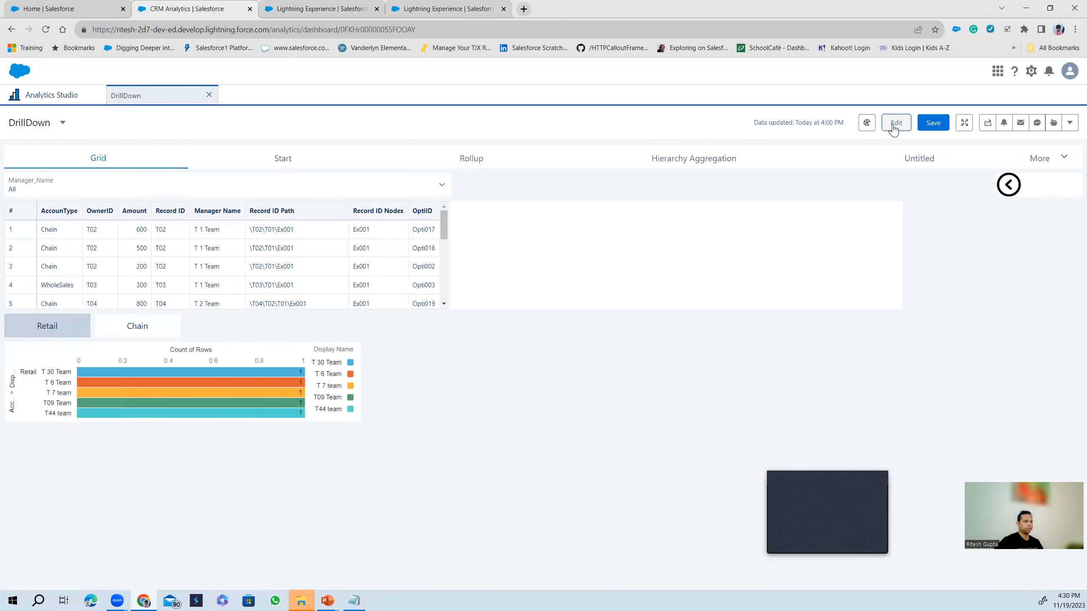
click(893, 128)
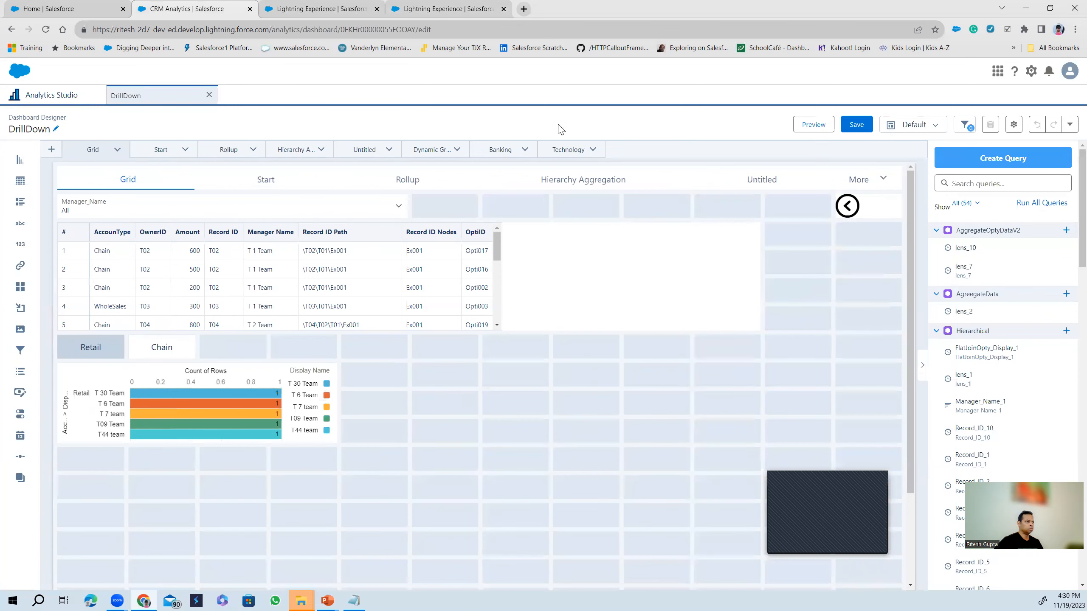
click(563, 147)
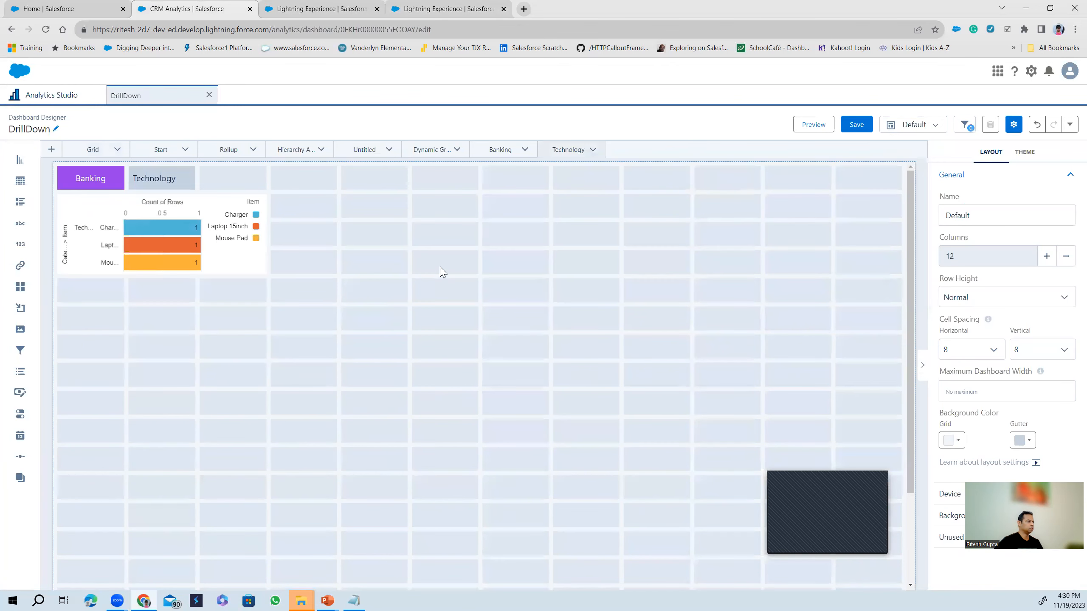
Place an empty chart widget mid-canvas on the Technology page and a list widget above it.
click(158, 322)
drag(20, 165, 382, 292)
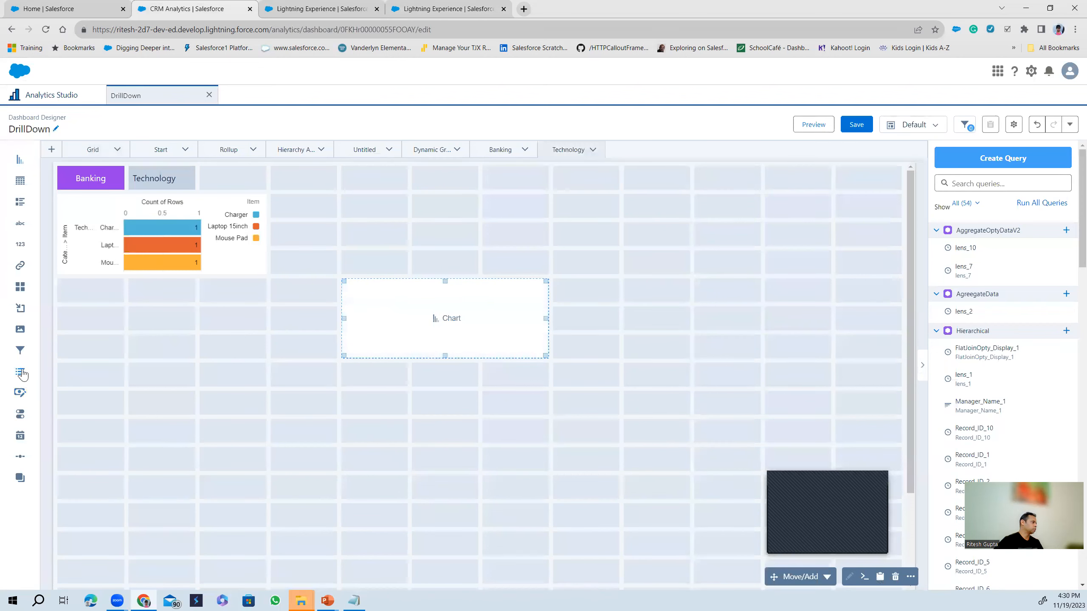
drag(20, 371, 361, 187)
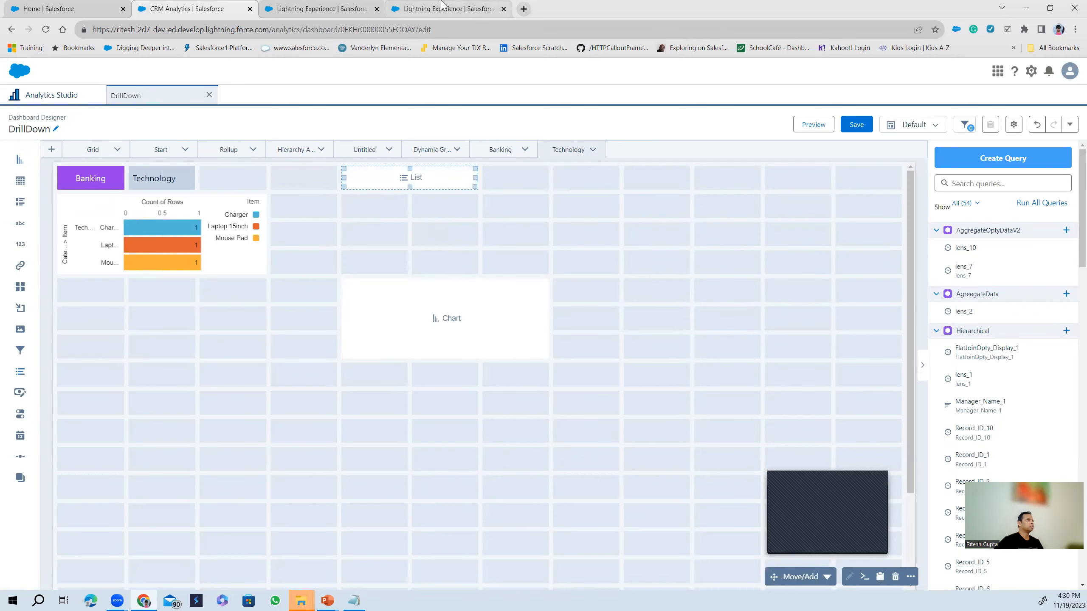
Reload the Jobs Monitor until the V1DemoEnrichRecipe run has finished.
click(444, 8)
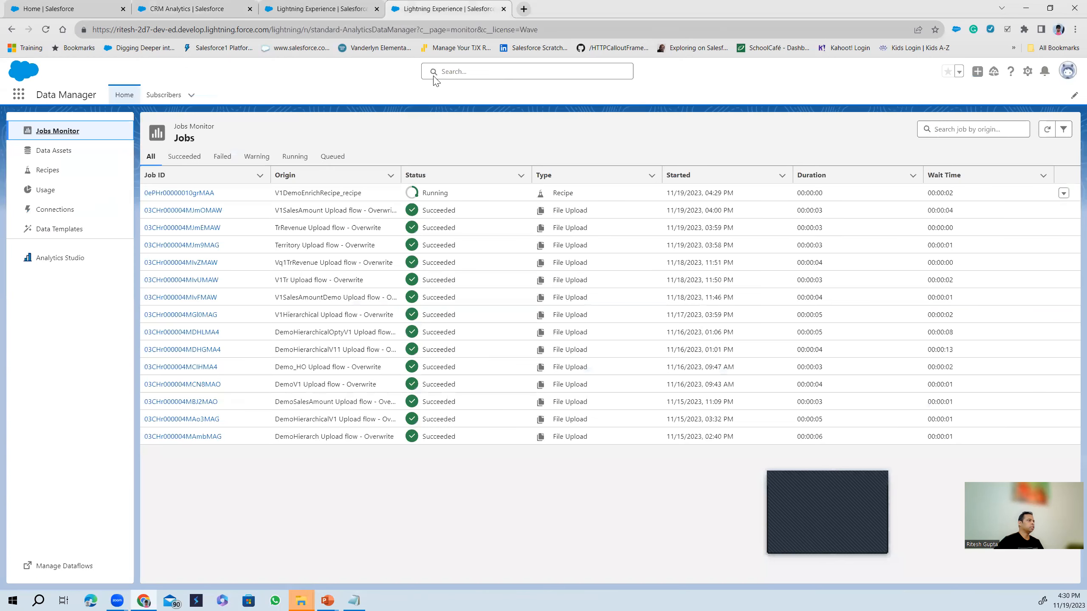
click(47, 34)
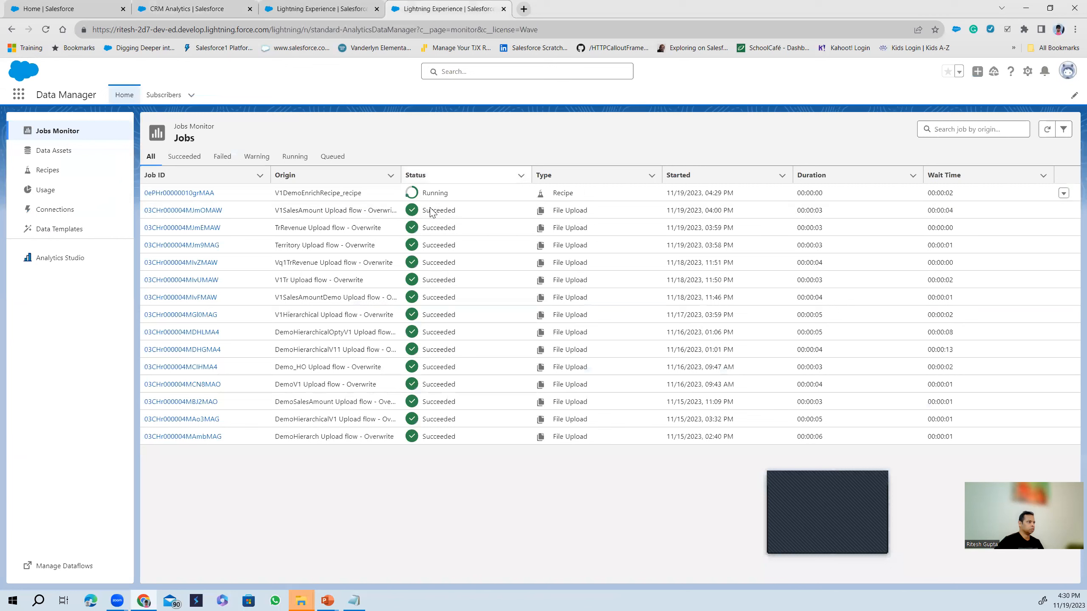
click(45, 30)
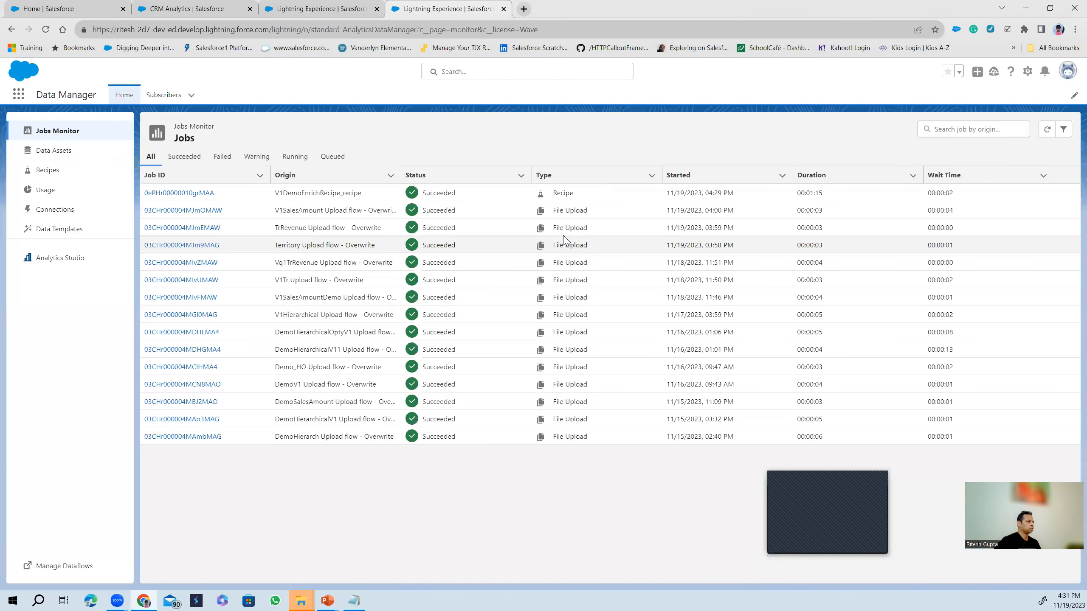
Return to the DrillDown dashboard and give the empty chart widget a Count of Rows query on the NewEnrichData dataset.
key(ctrl+shift+Tab)
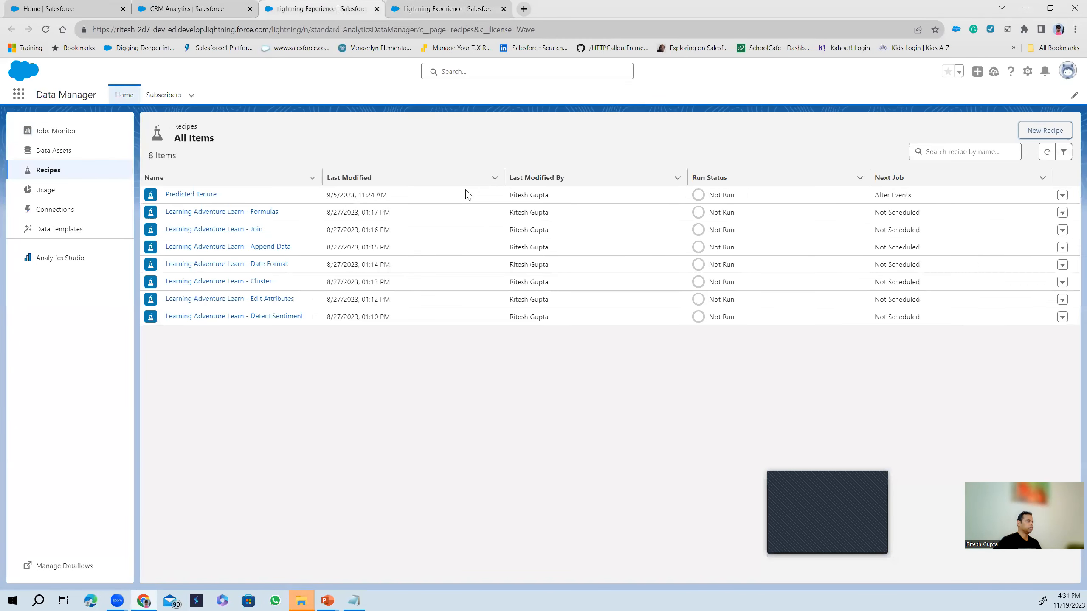
click(412, 6)
click(193, 6)
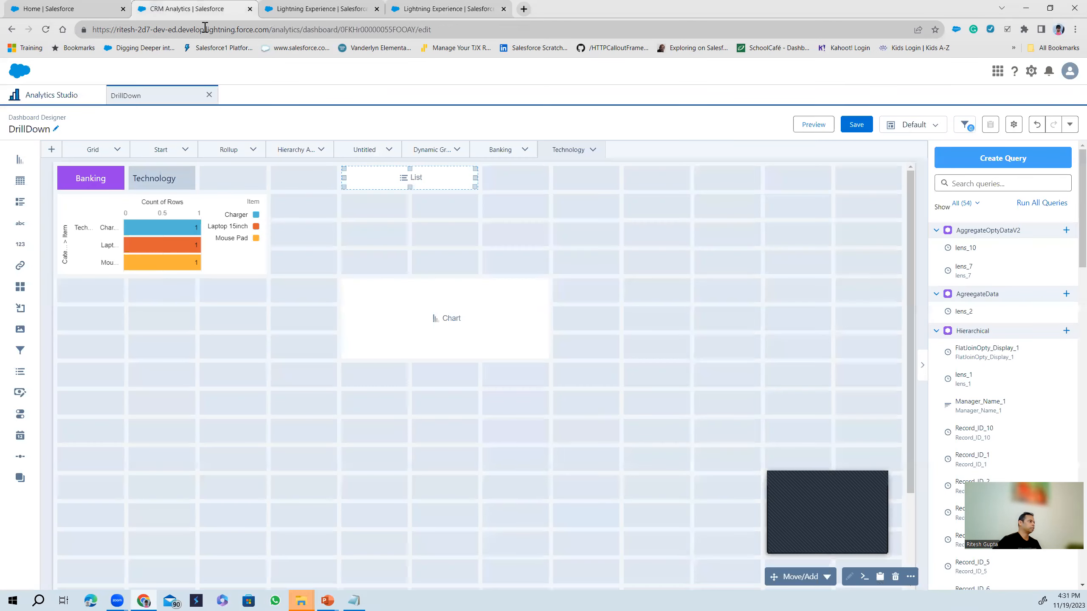
double_click(445, 324)
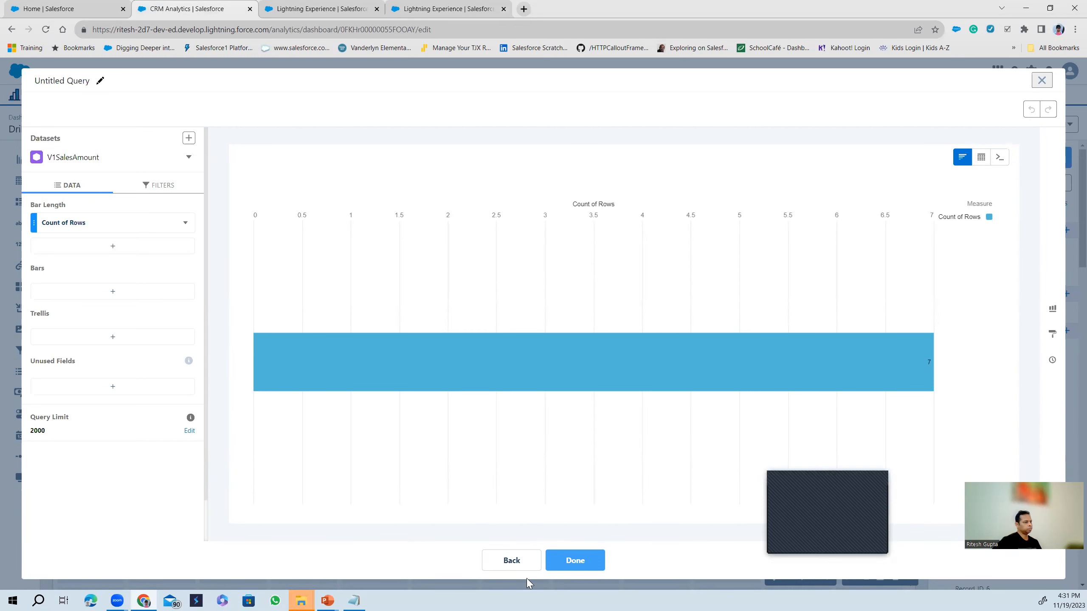
click(513, 566)
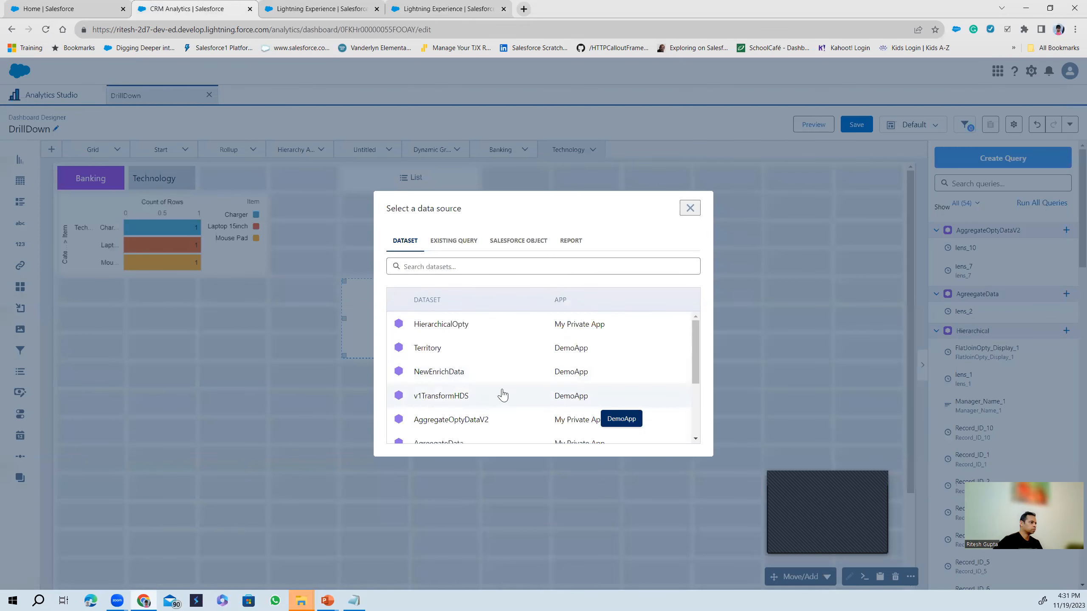
click(448, 373)
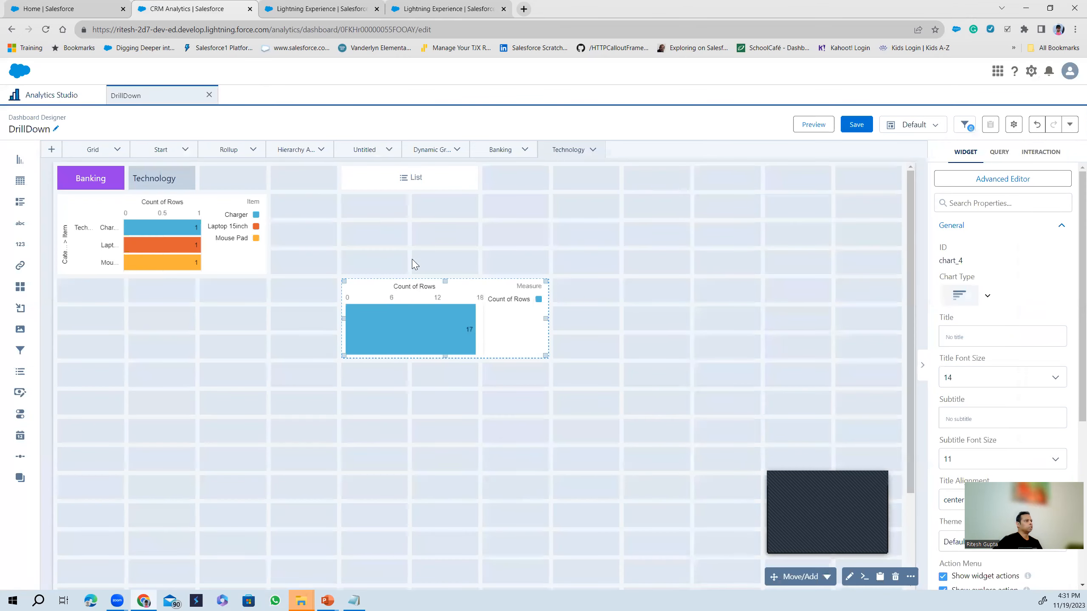
Create the empty list widget's query on the Nodes field of the NewEnrichData dataset.
click(407, 180)
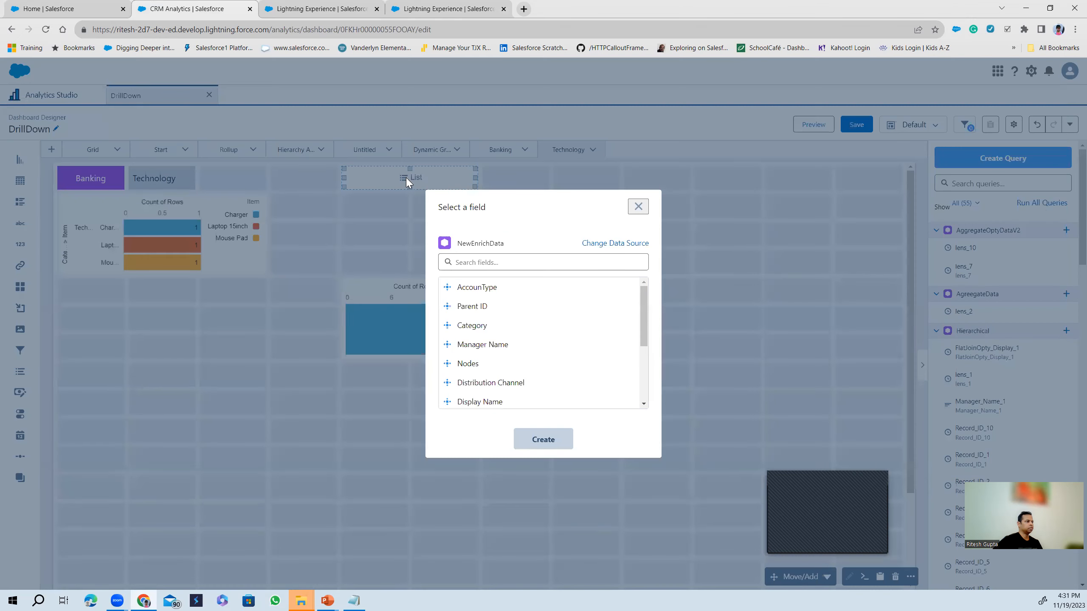
scroll(492, 401, down, 3)
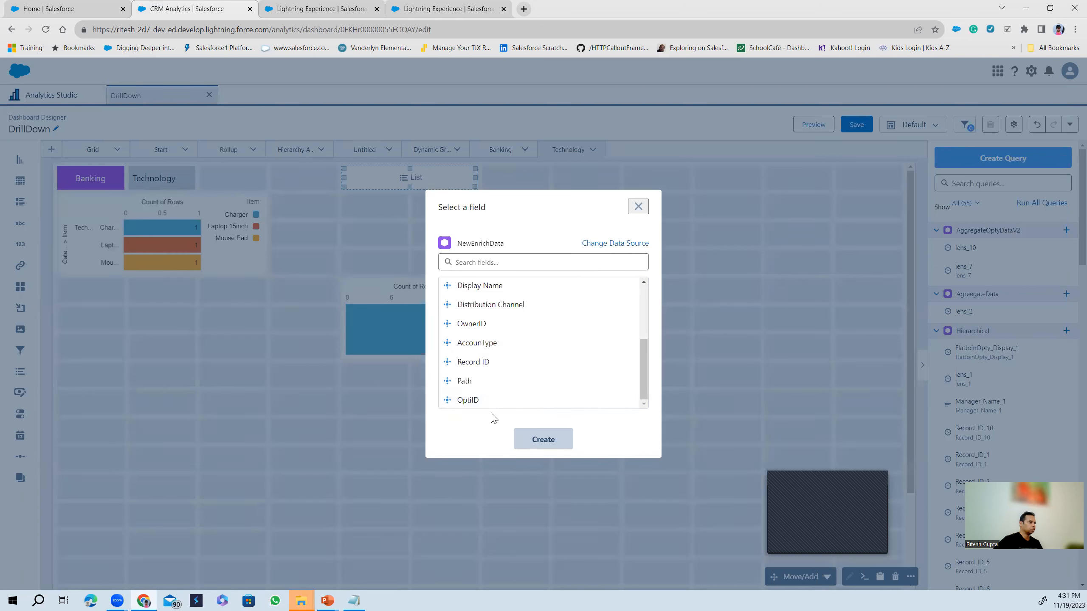
scroll(492, 404, up, 1)
scroll(492, 405, down, 1)
scroll(492, 406, up, 1)
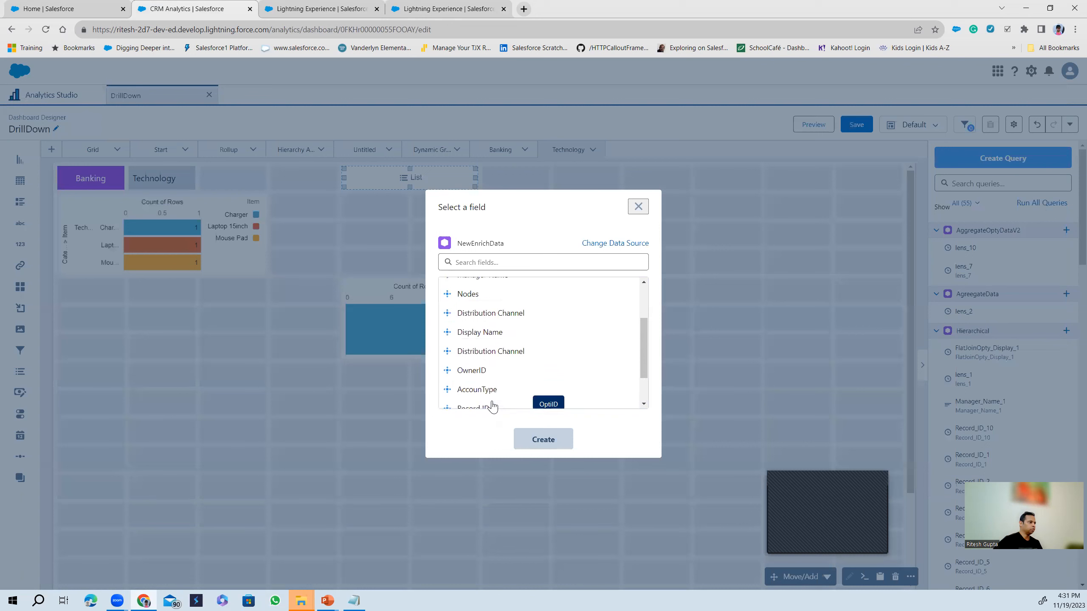
scroll(492, 406, up, 2)
scroll(495, 407, down, 3)
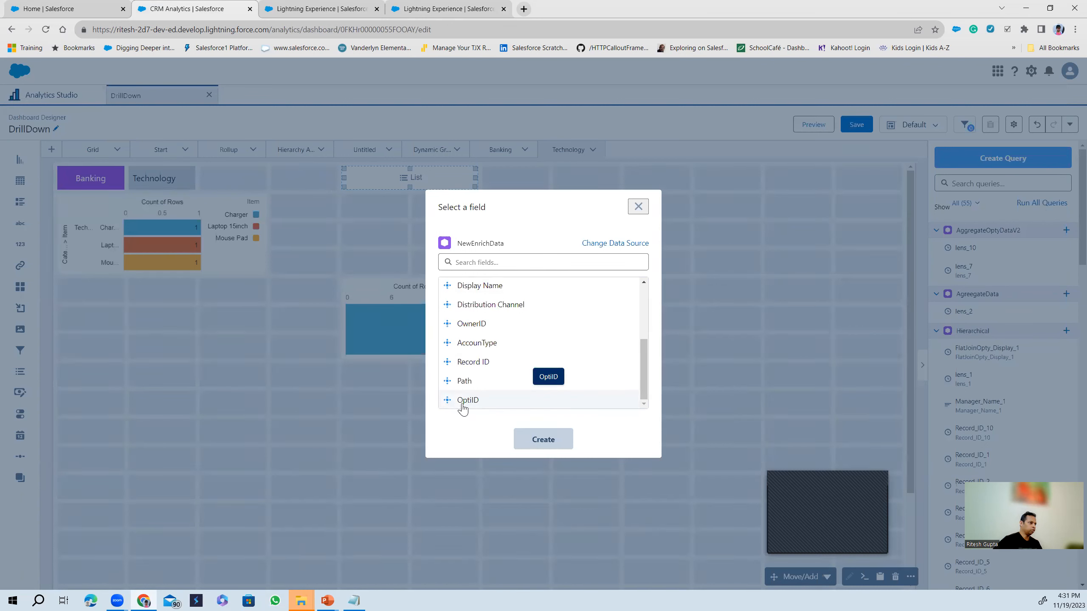
click(466, 383)
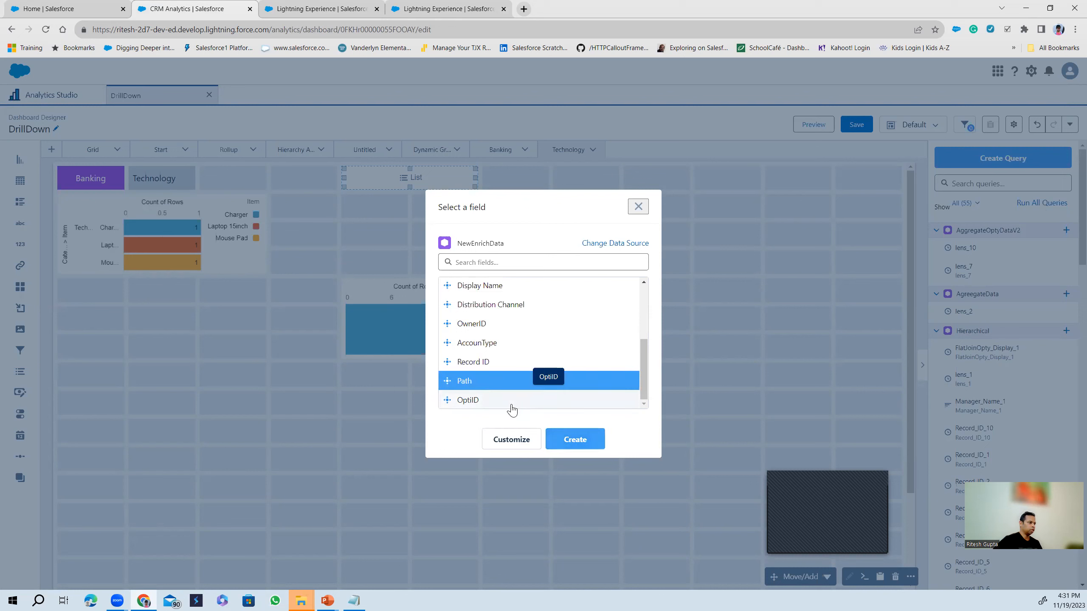
scroll(509, 409, up, 3)
click(470, 369)
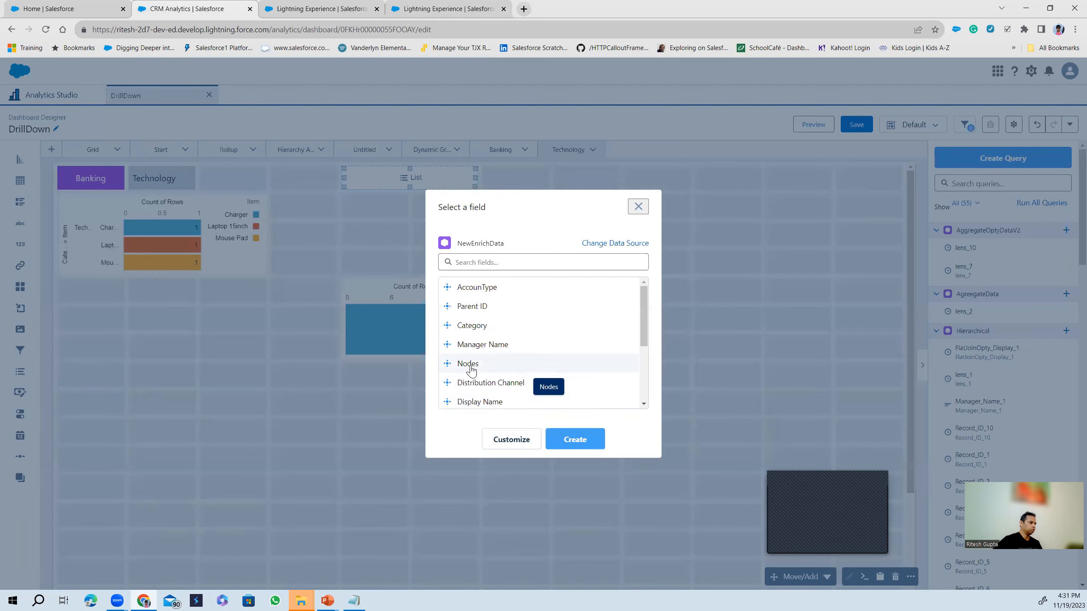
click(584, 446)
click(583, 445)
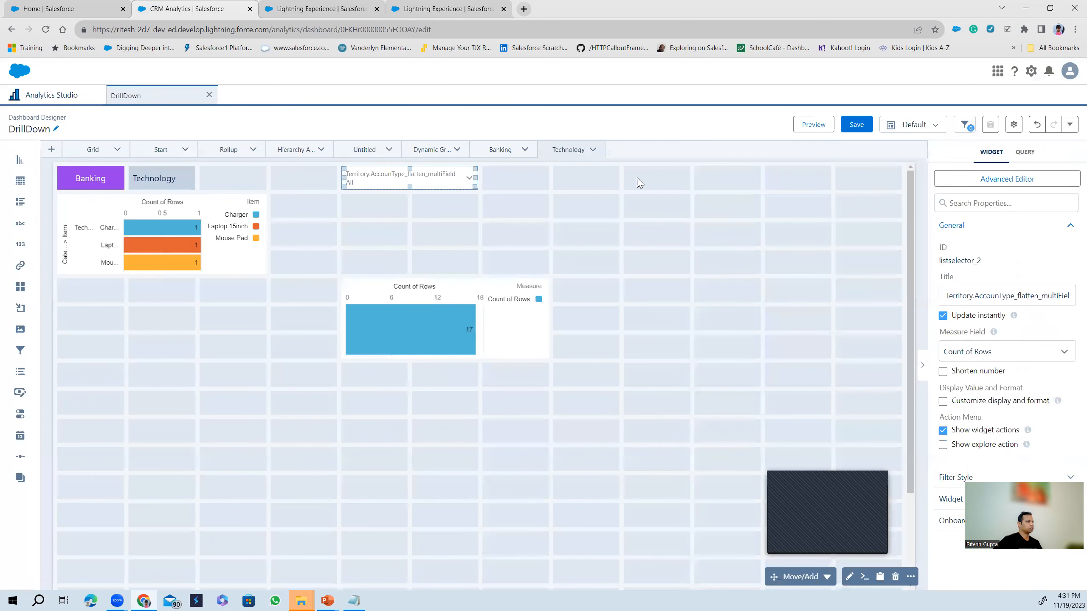
Preview the dashboard and examine the territory values offered by the new list filter.
click(813, 124)
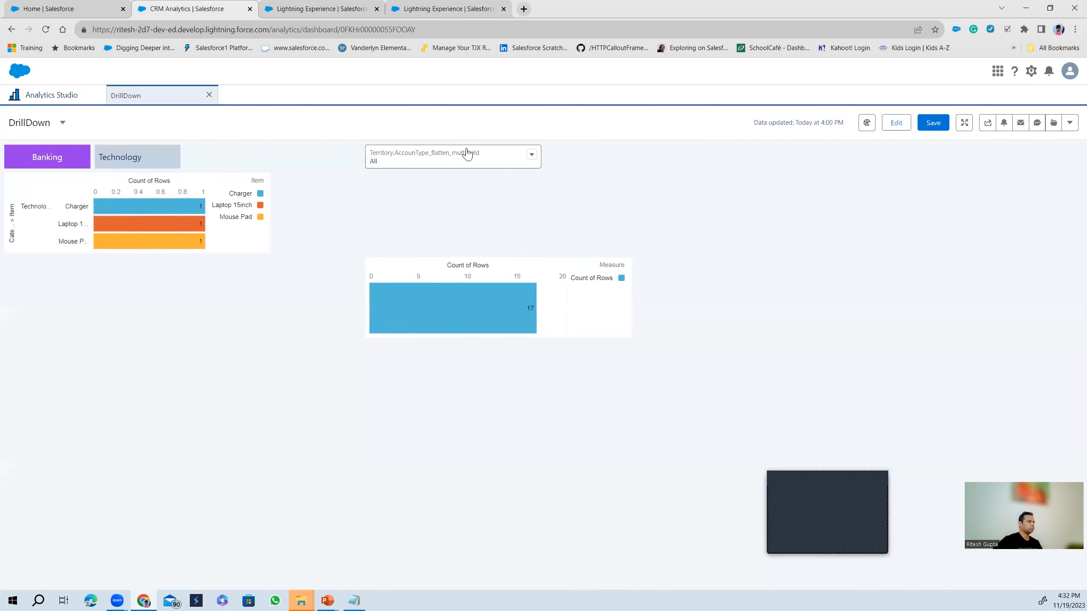
click(467, 154)
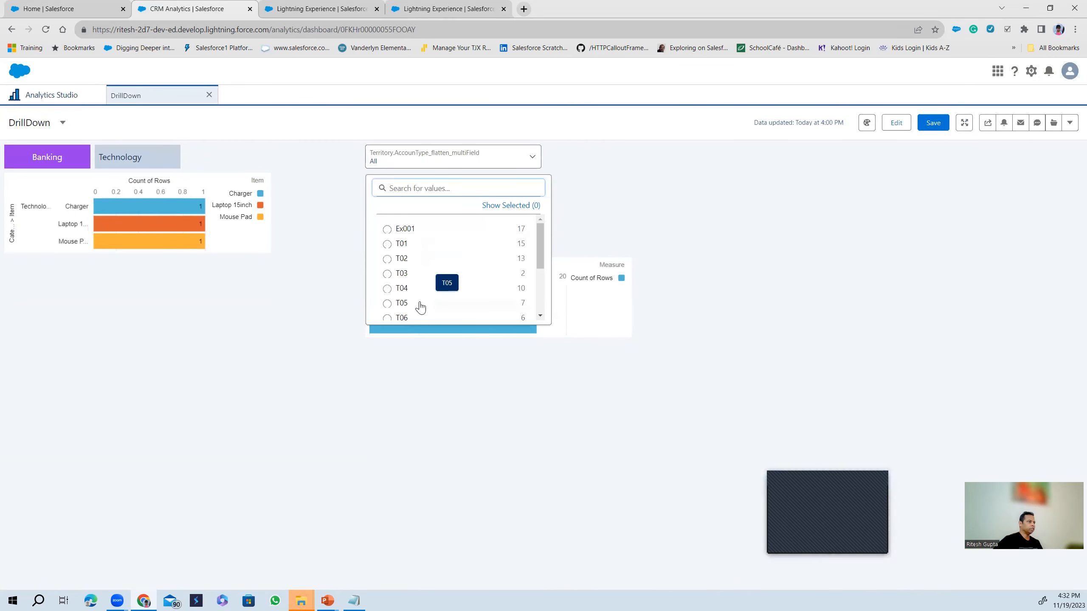
scroll(421, 306, down, 3)
scroll(424, 306, up, 3)
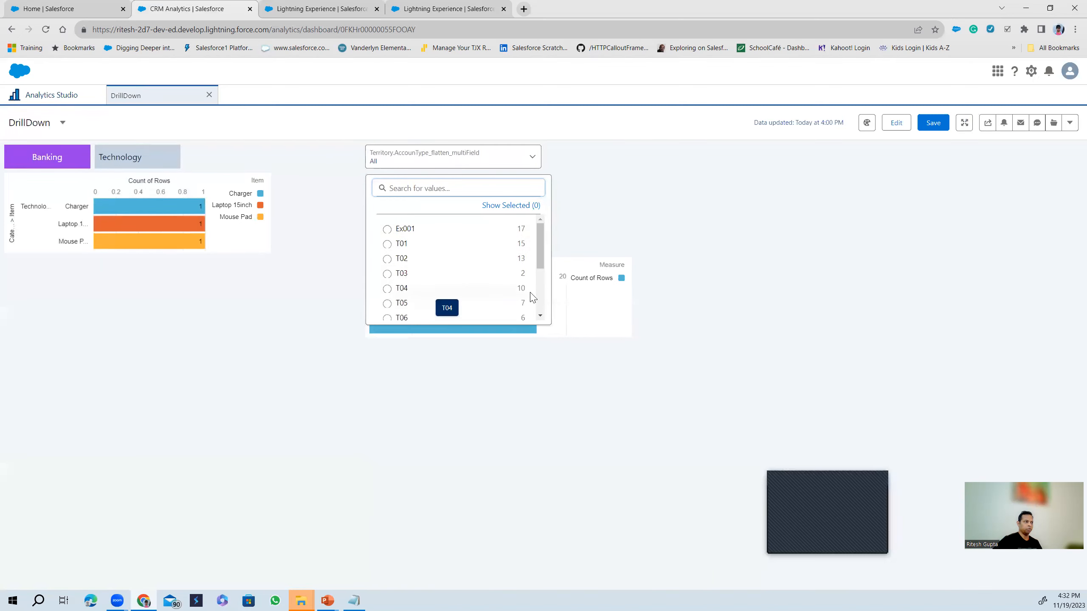
scroll(531, 294, down, 3)
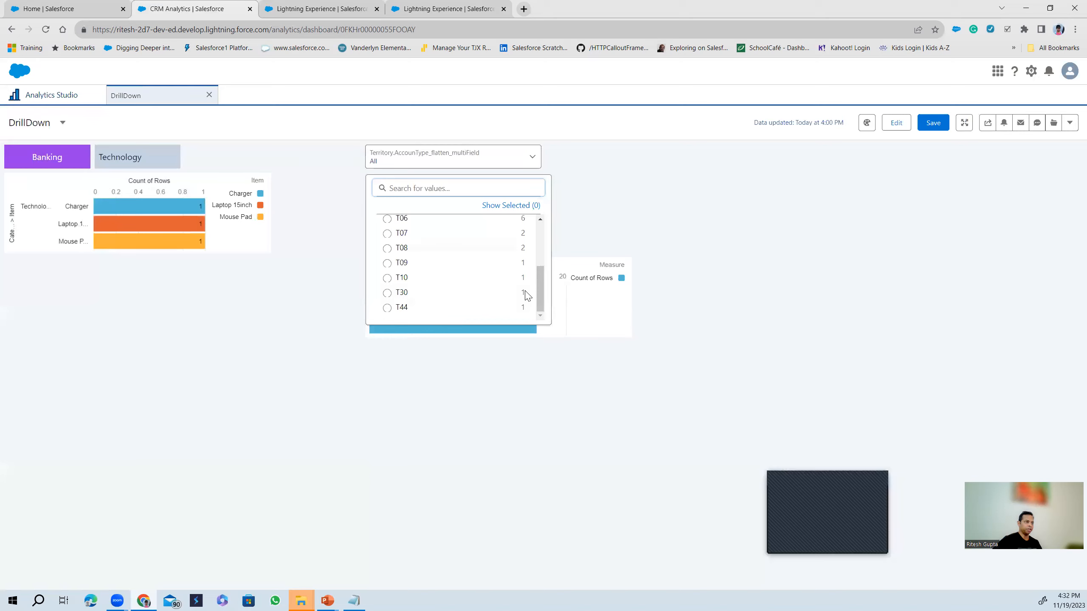
scroll(523, 298, up, 3)
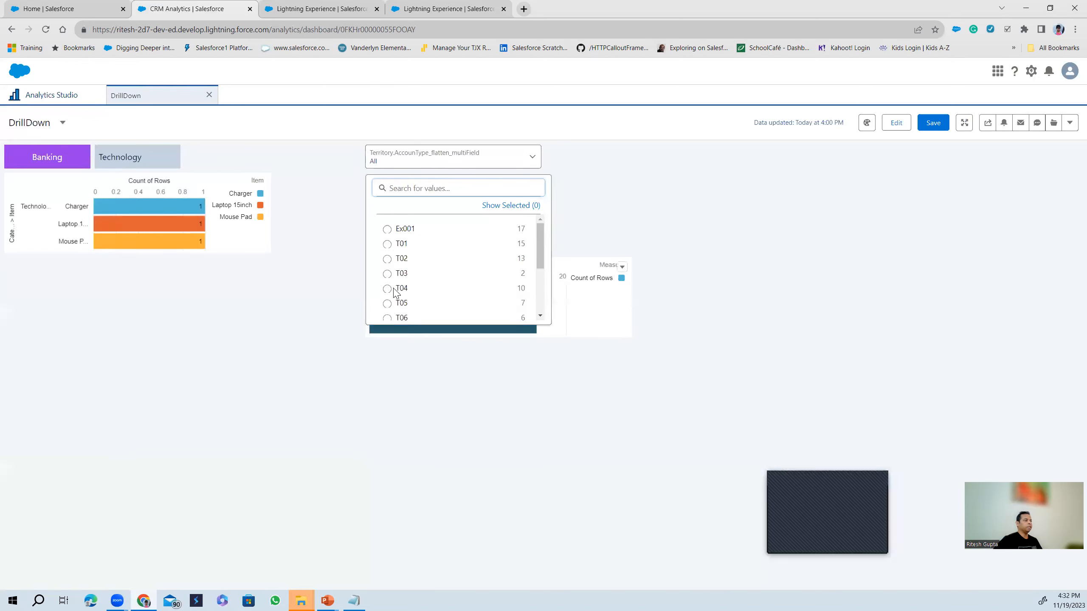
scroll(407, 283, down, 2)
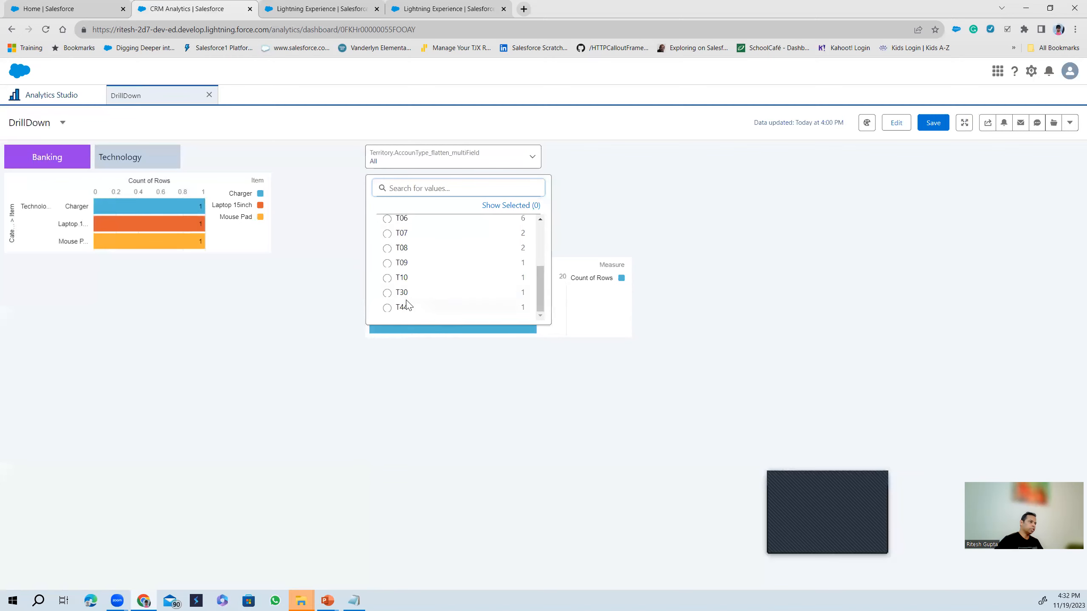
scroll(409, 308, up, 2)
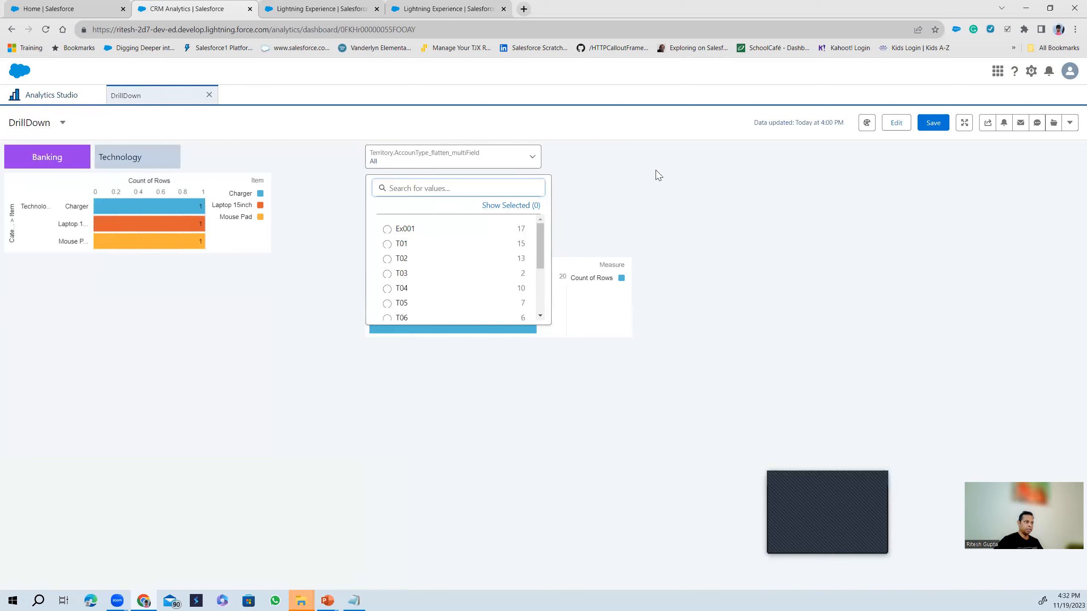
Filter the Count of Rows chart to territory T01 with the list filter.
click(452, 165)
click(453, 154)
scroll(465, 259, down, 1)
scroll(465, 260, down, 2)
scroll(460, 274, up, 3)
scroll(430, 283, down, 2)
scroll(443, 234, up, 2)
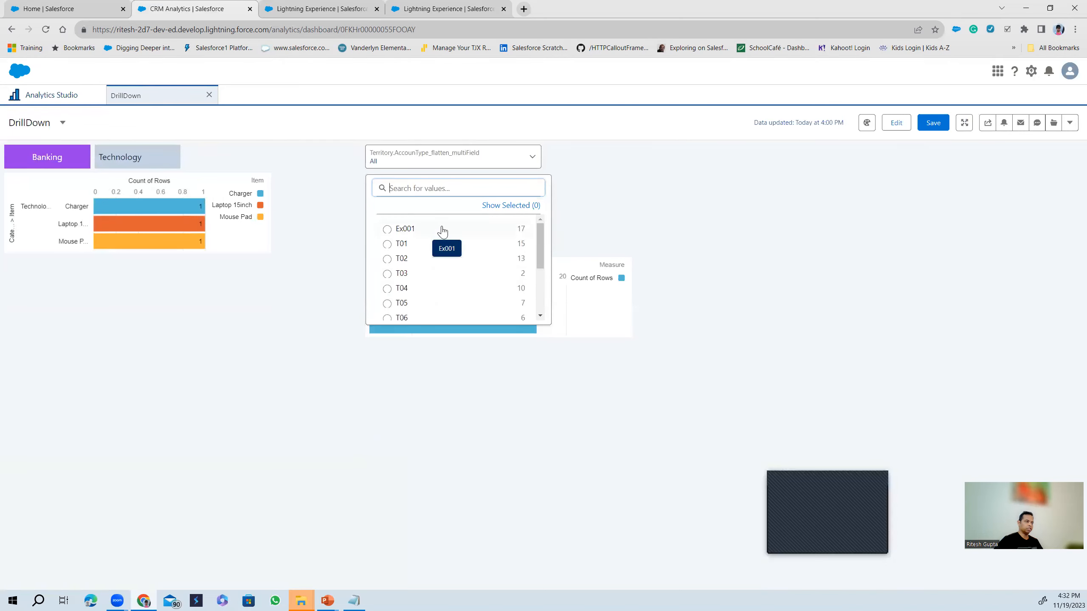
click(402, 244)
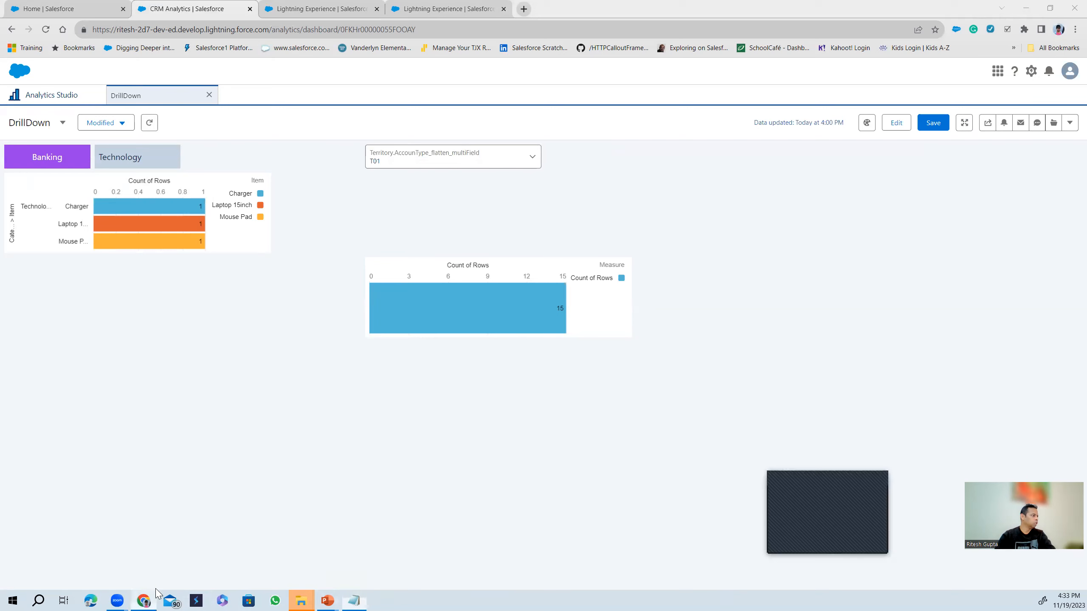
Try to open us.bi_dev_guide_lwc_in_db.meta/bi_dev_guide_lwc_in_db/bi_lwc_in_db_setup.htm in a new browser tab.
click(524, 8)
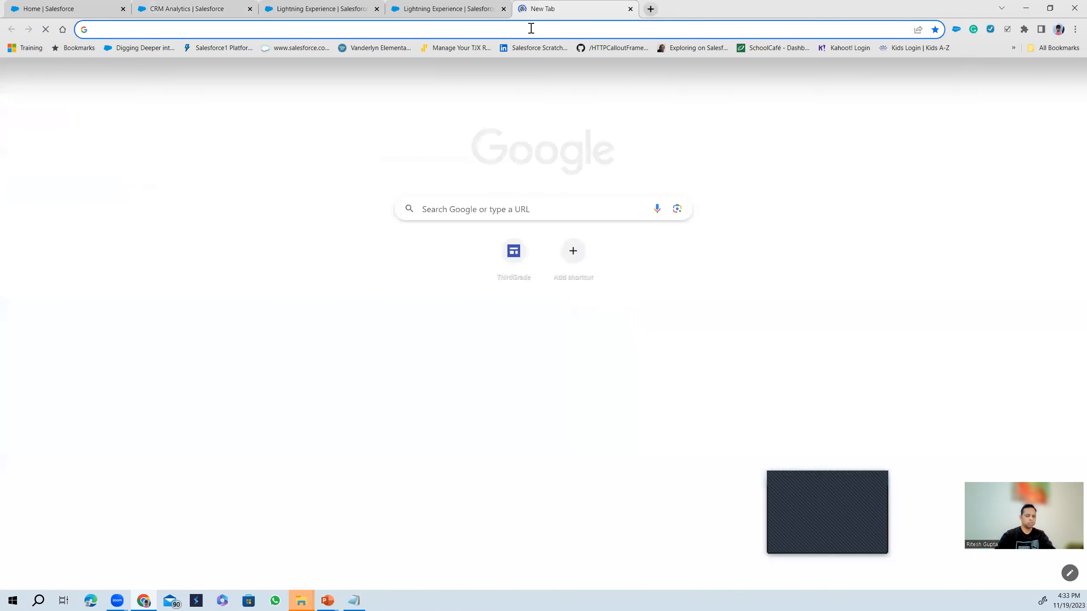
text(us.bi_dev_guide_lwc_in_db.meta/bi_dev_guide_lwc_in_db/bi_lwc_in_db_setup.htm)
key(Return)
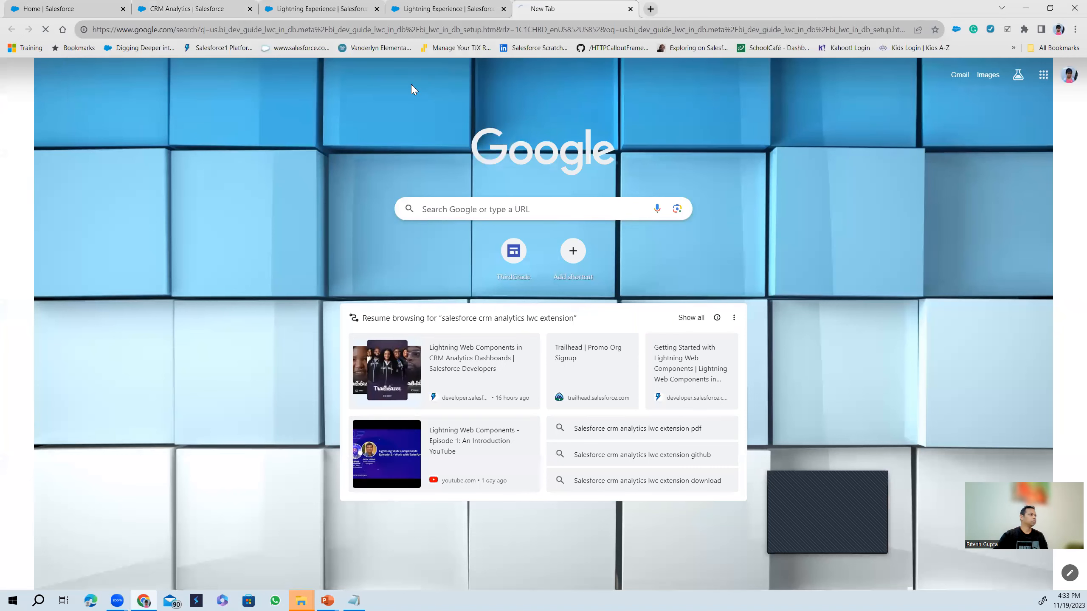
click(209, 33)
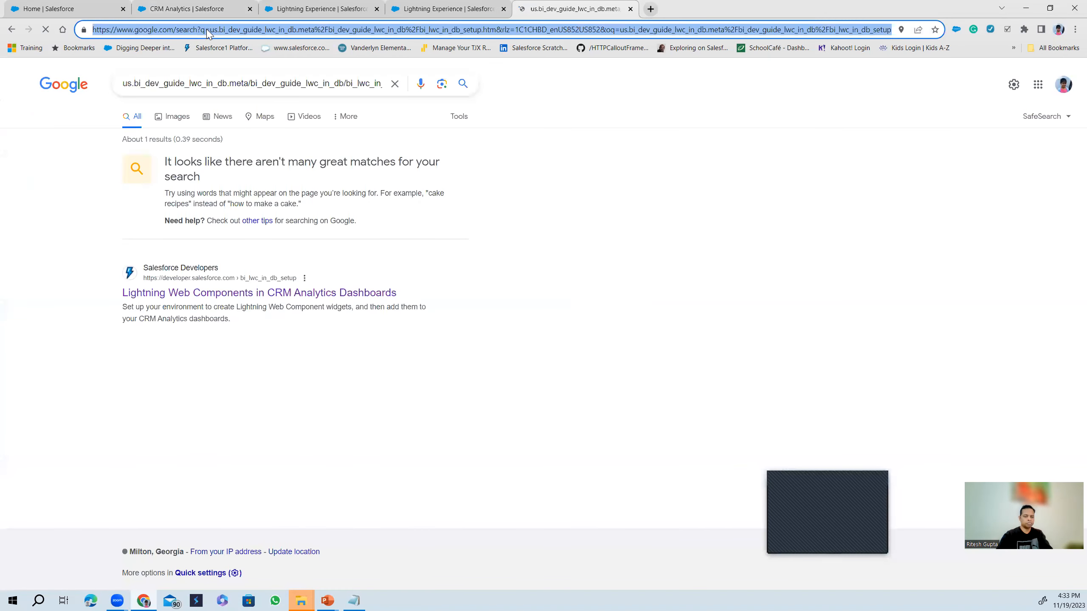
text(us.bi_dev_guide_lwc_in_db.meta/bi_dev_guide_lwc_in_db/bi_lwc_in_db_setup.htm)
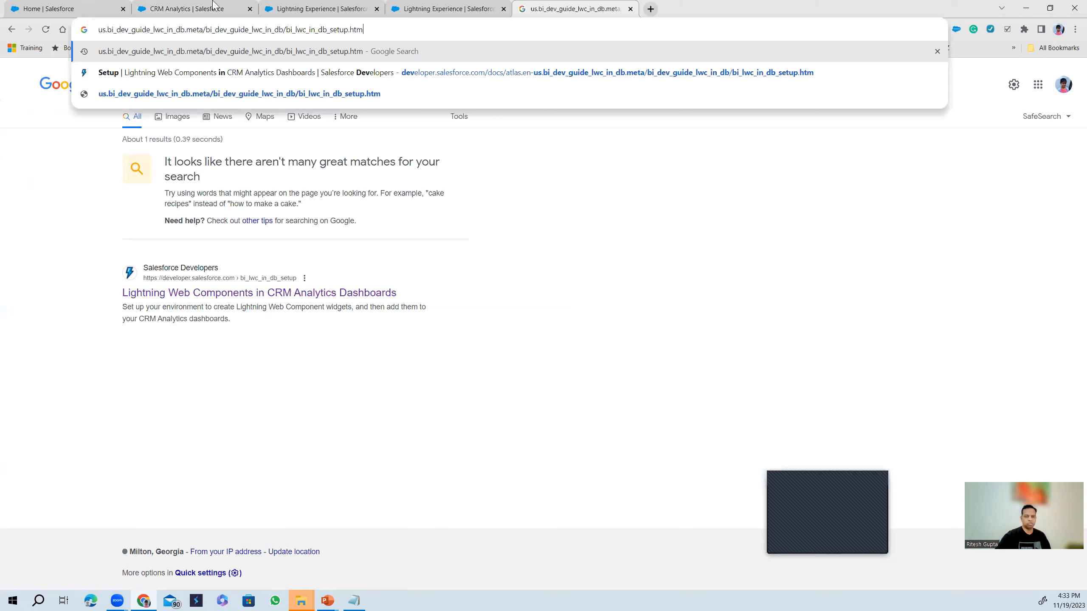
key(alt+Tab)
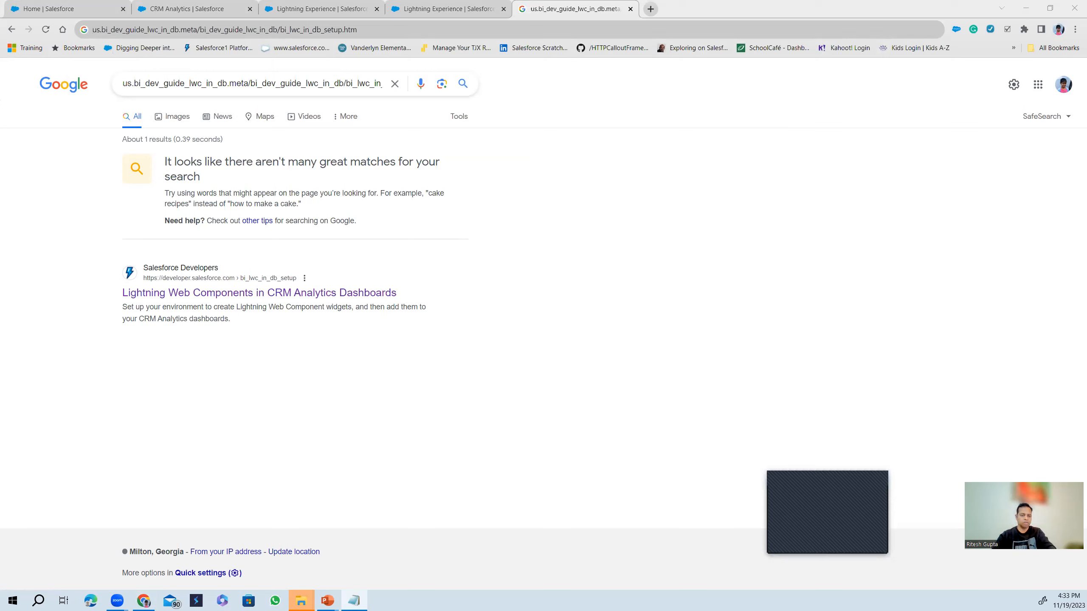
click(459, 31)
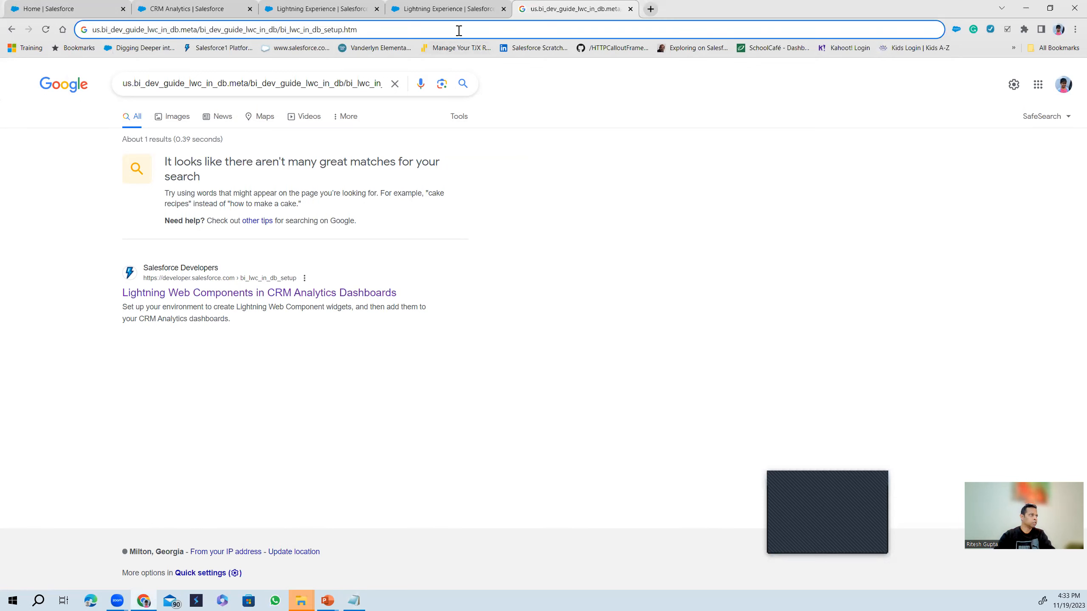
key(ctrl+shift+Left)
double_click(311, 33)
drag(311, 32, 311, 36)
key(ctrl+a)
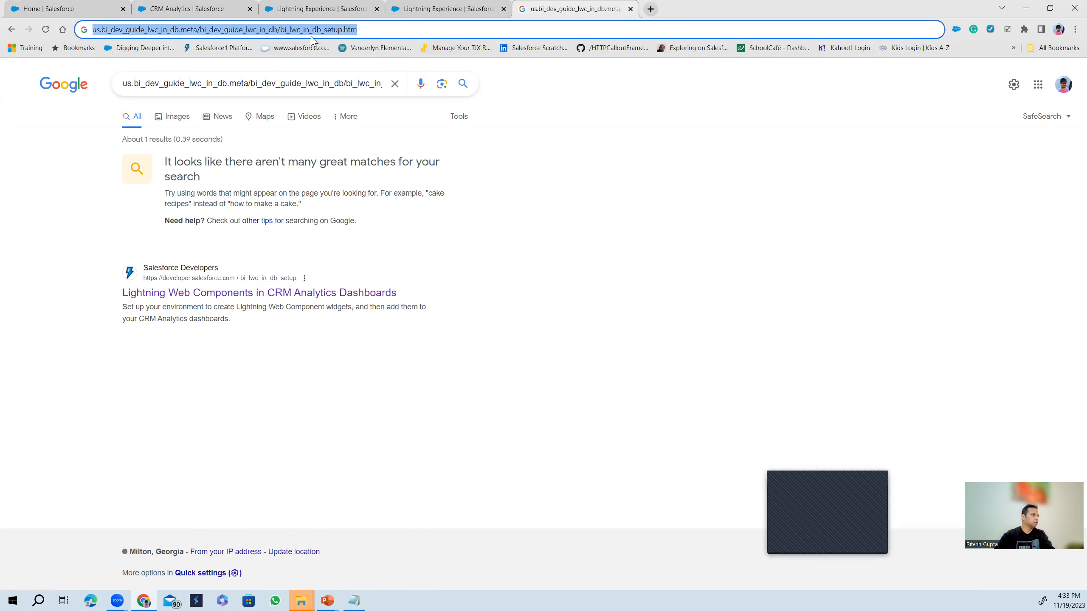
text(https://developer.salesforce.com/docs/atlas.en-us.bi_dev_guide_lwc_in_db.meta/bi_dev_guide_lwc_in_db/bi_lwc_in_db_setup.htm)
key(Return)
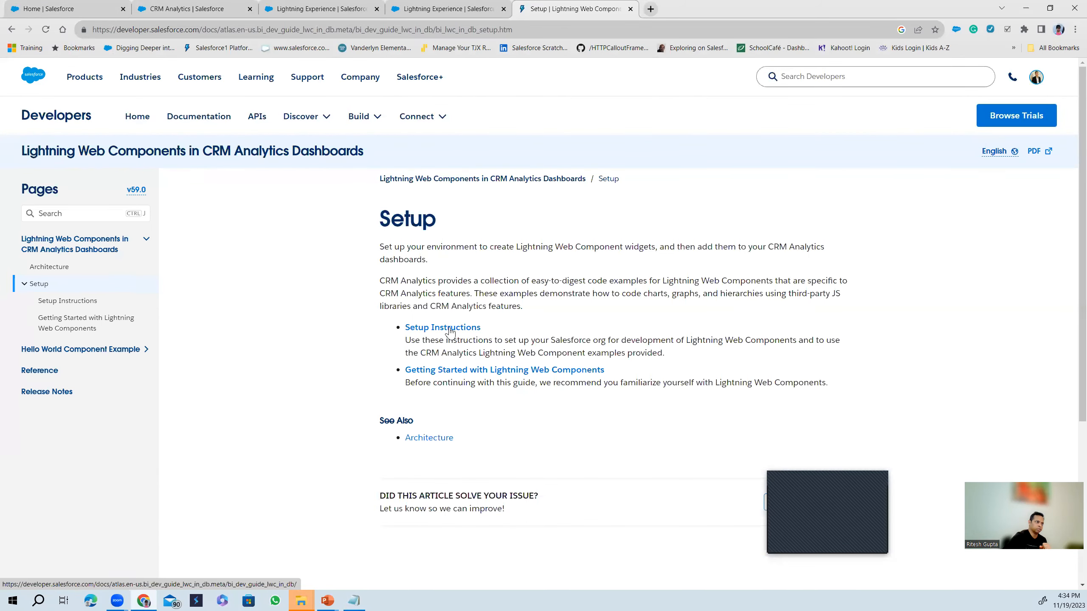
Open the Component Attributes page under the guide's Hello World Component Example section.
scroll(525, 296, down, 2)
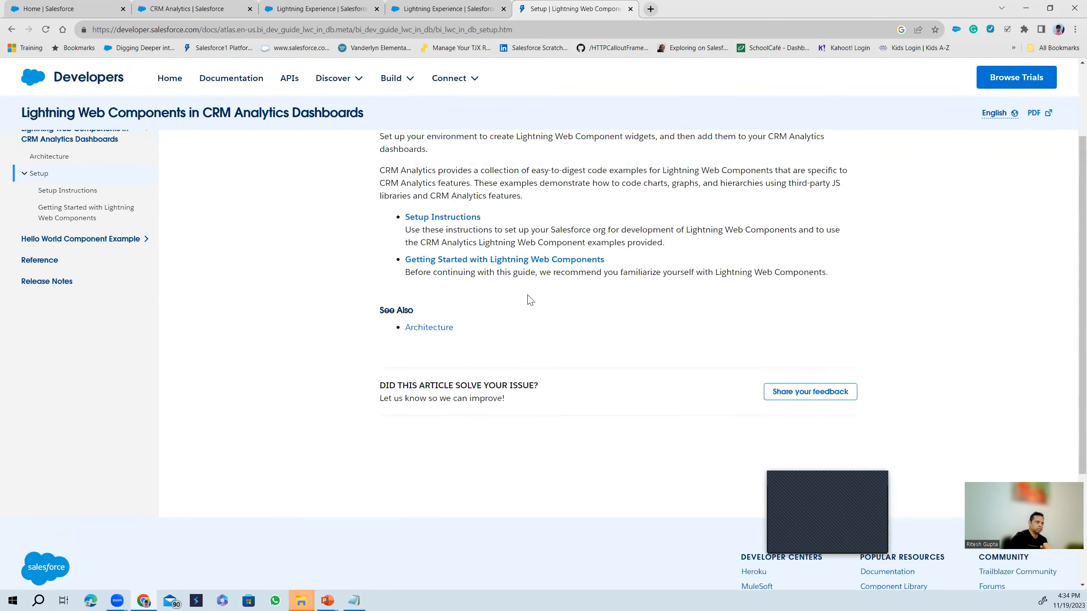
scroll(531, 299, up, 2)
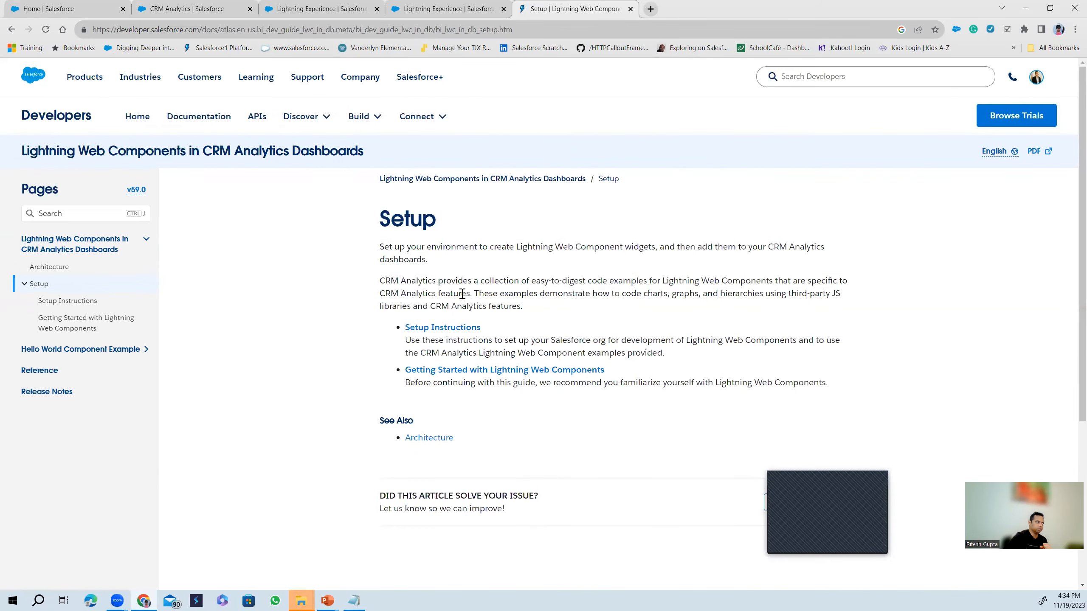
click(88, 351)
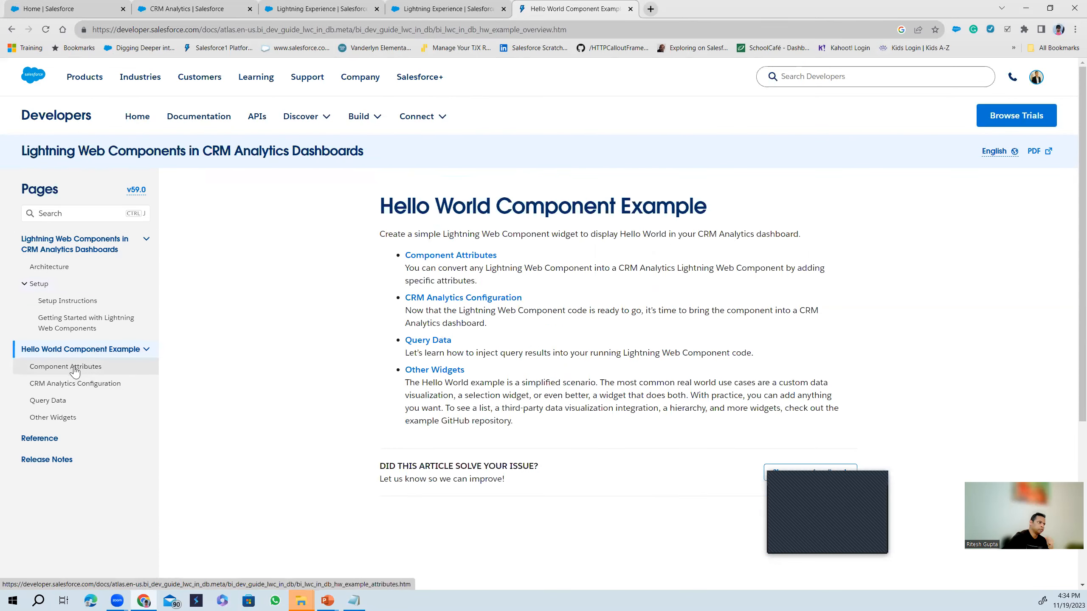
click(75, 368)
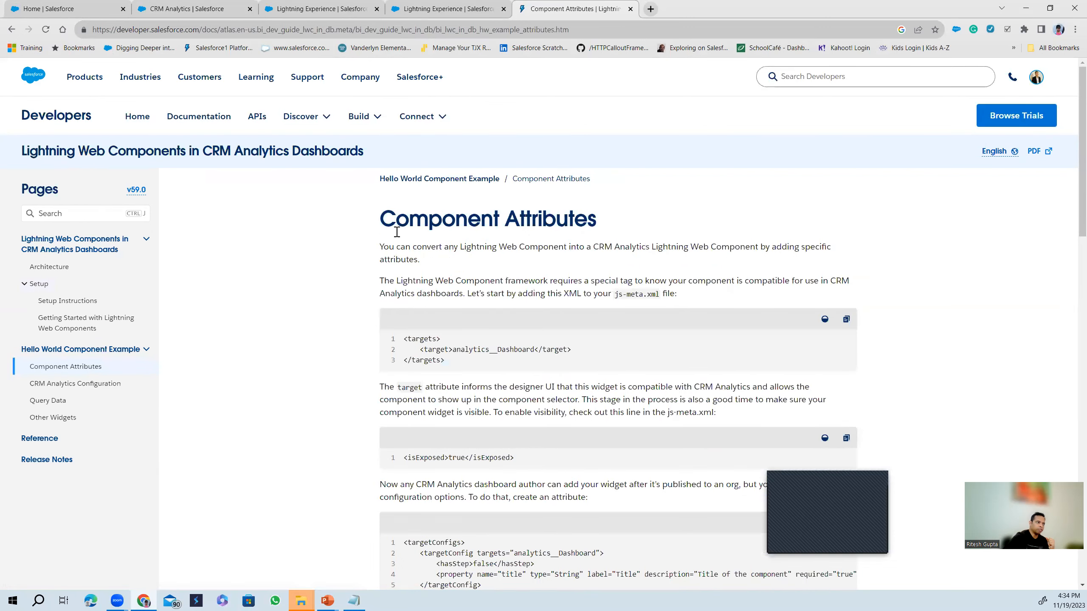
Examine the targetConfigs XML with its title property, the full js-meta.xml file and the .js and .html code samples.
scroll(250, 392, down, 3)
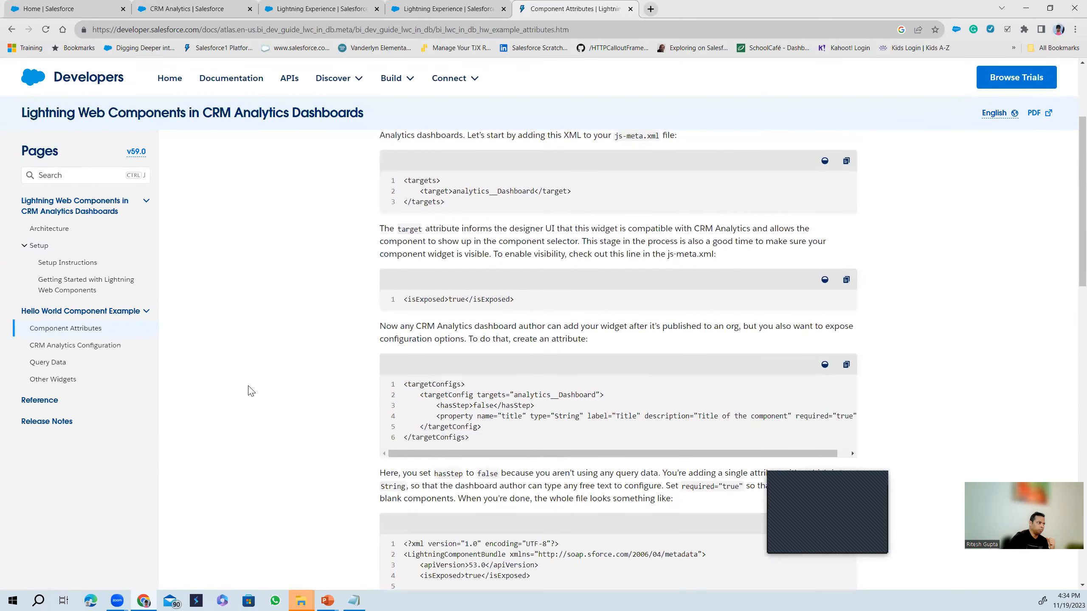
scroll(259, 387, down, 4)
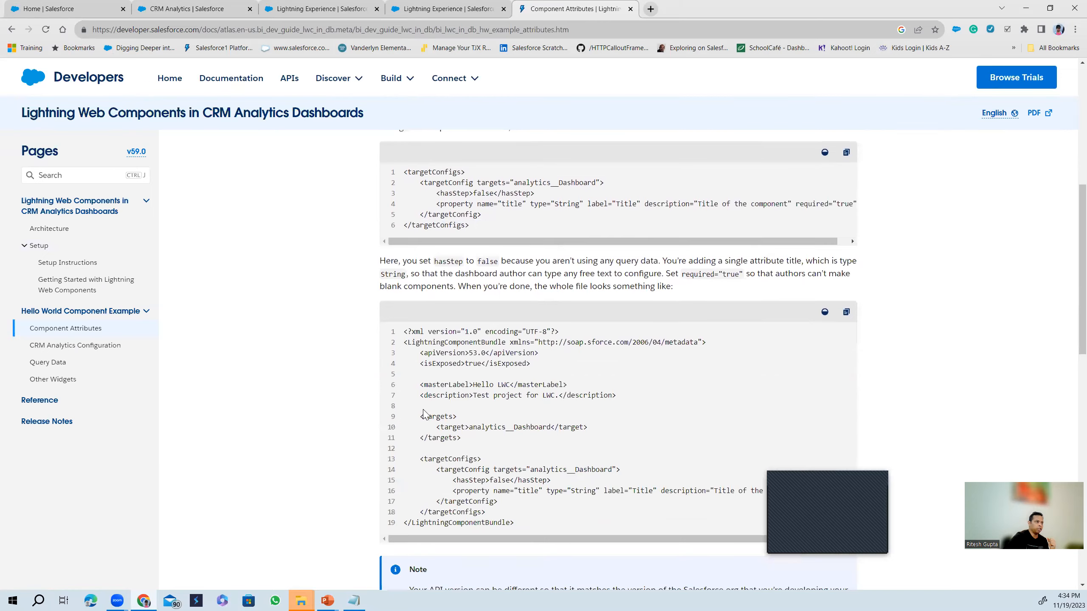
scroll(424, 413, up, 4)
drag(413, 380, 474, 412)
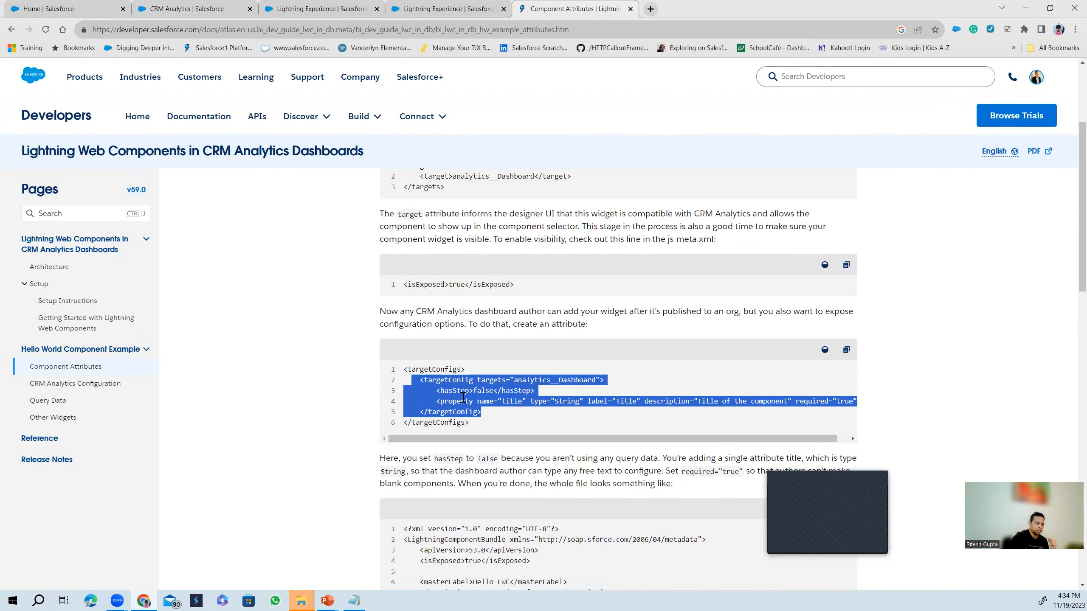
click(511, 403)
double_click(507, 401)
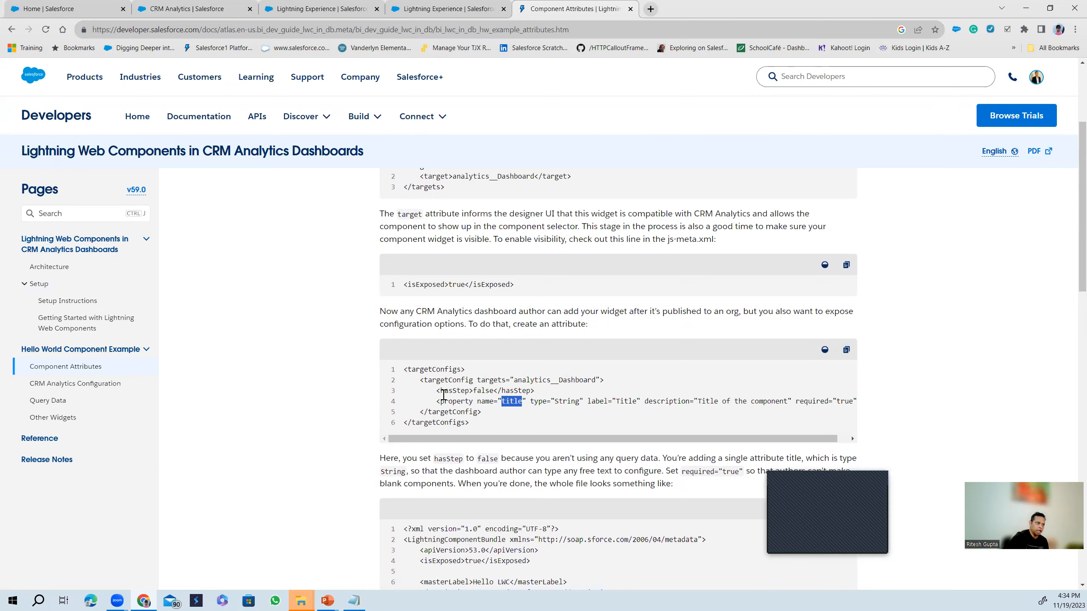
scroll(451, 410, down, 8)
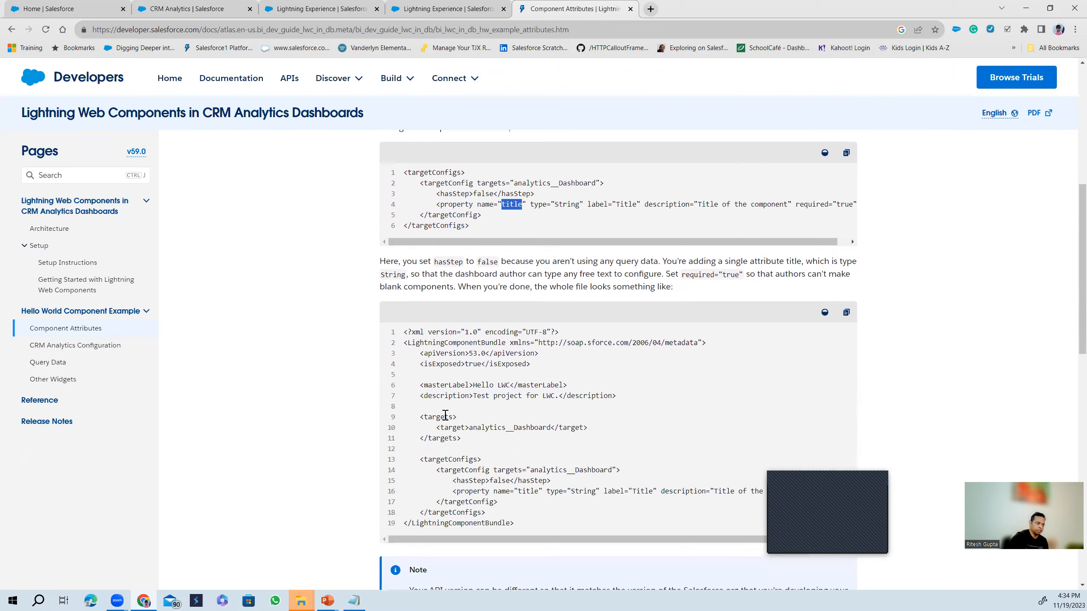
scroll(441, 416, up, 5)
scroll(438, 417, down, 10)
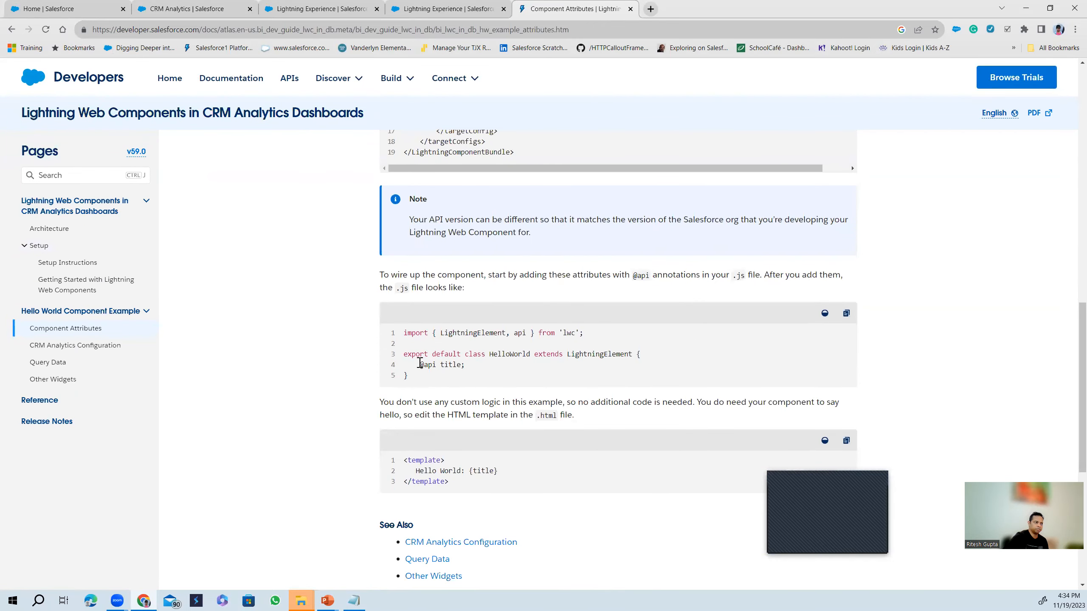
scroll(501, 381, up, 5)
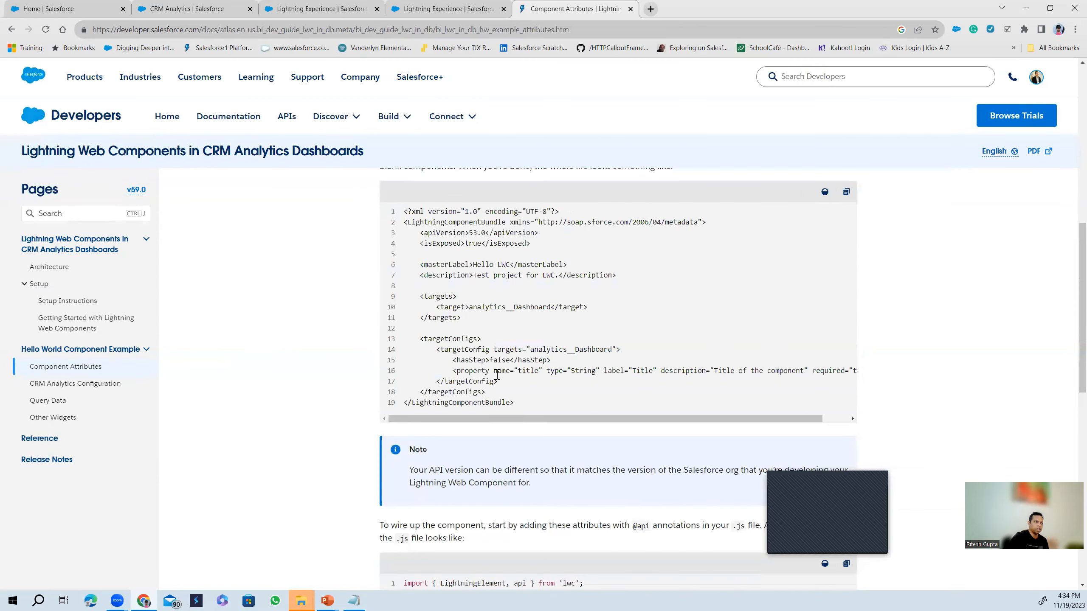
double_click(527, 371)
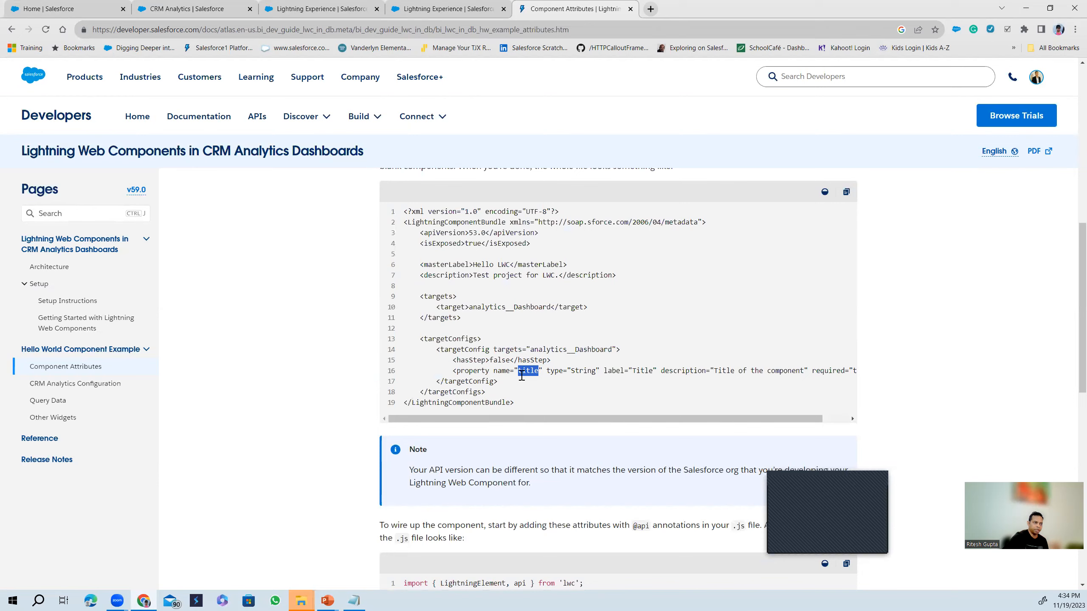
scroll(522, 376, down, 4)
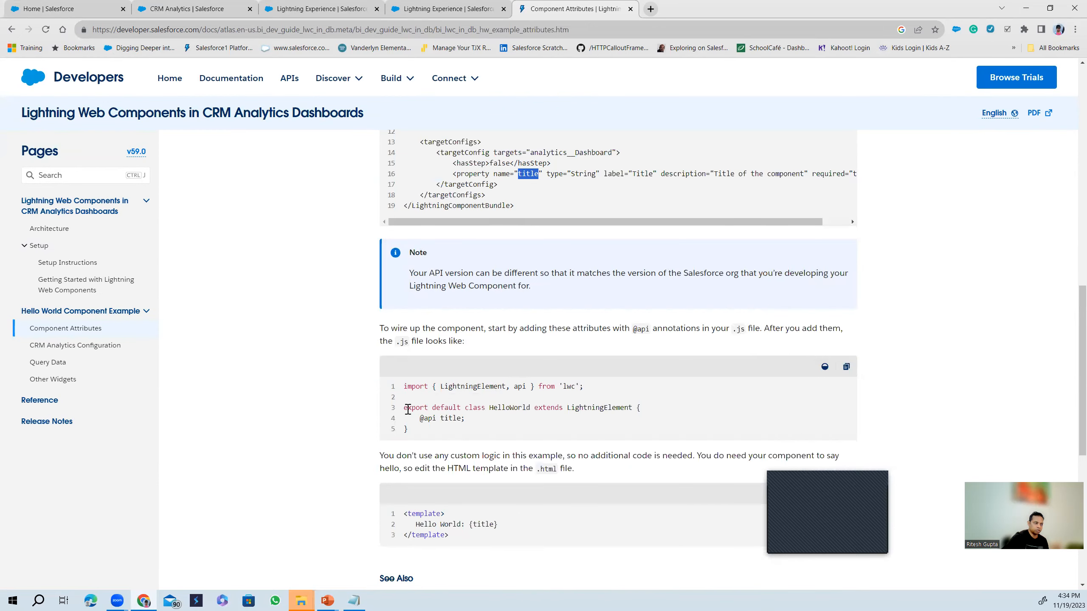
double_click(431, 418)
double_click(449, 419)
click(409, 421)
drag(414, 416, 505, 418)
click(441, 418)
drag(413, 418, 474, 421)
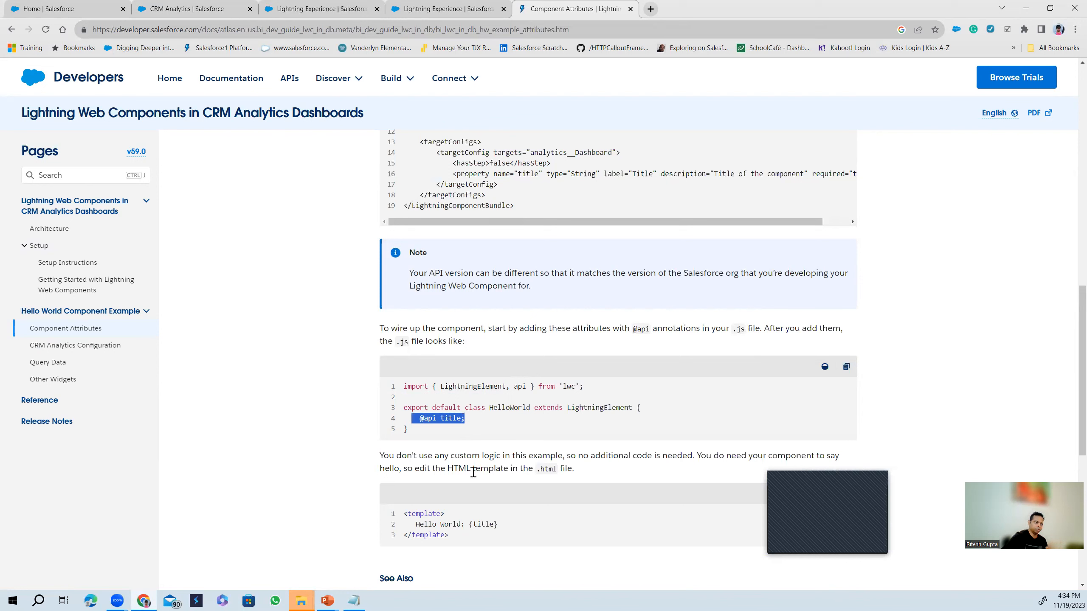
triple_click(463, 538)
scroll(447, 534, up, 1)
scroll(218, 381, up, 5)
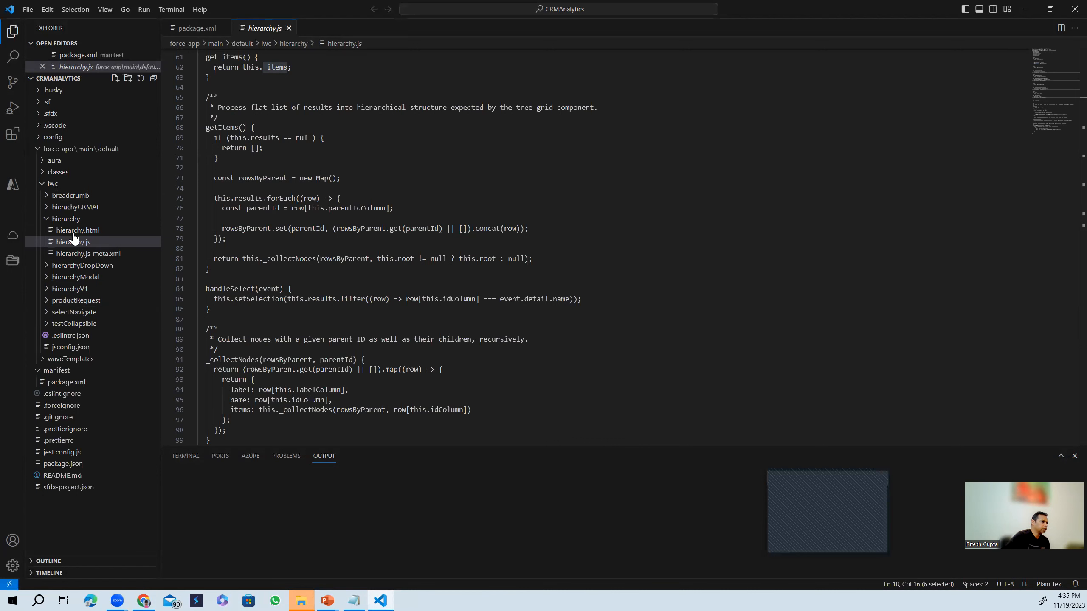
In VS Code, review the lightning-tree markup in hierarchy.html and the property definitions in hierarchy.js-meta.xml, including root.
click(75, 231)
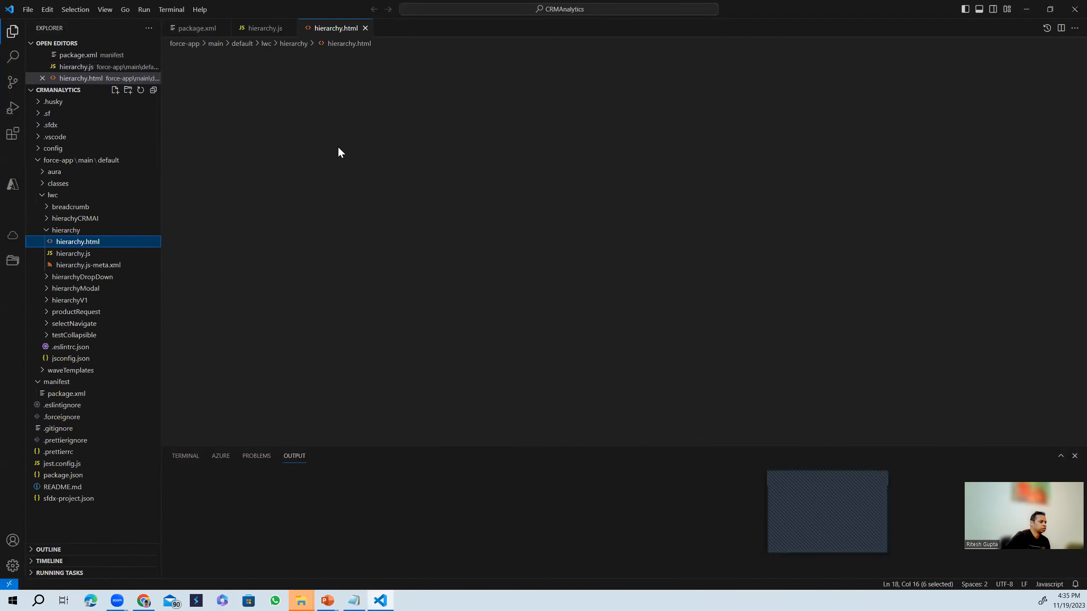
click(271, 94)
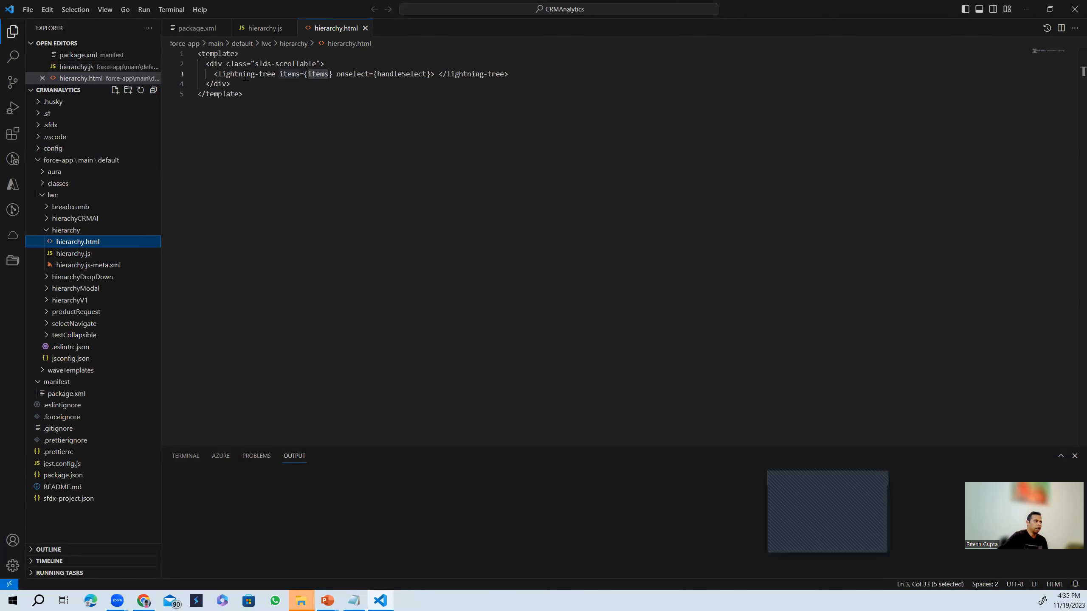
double_click(241, 74)
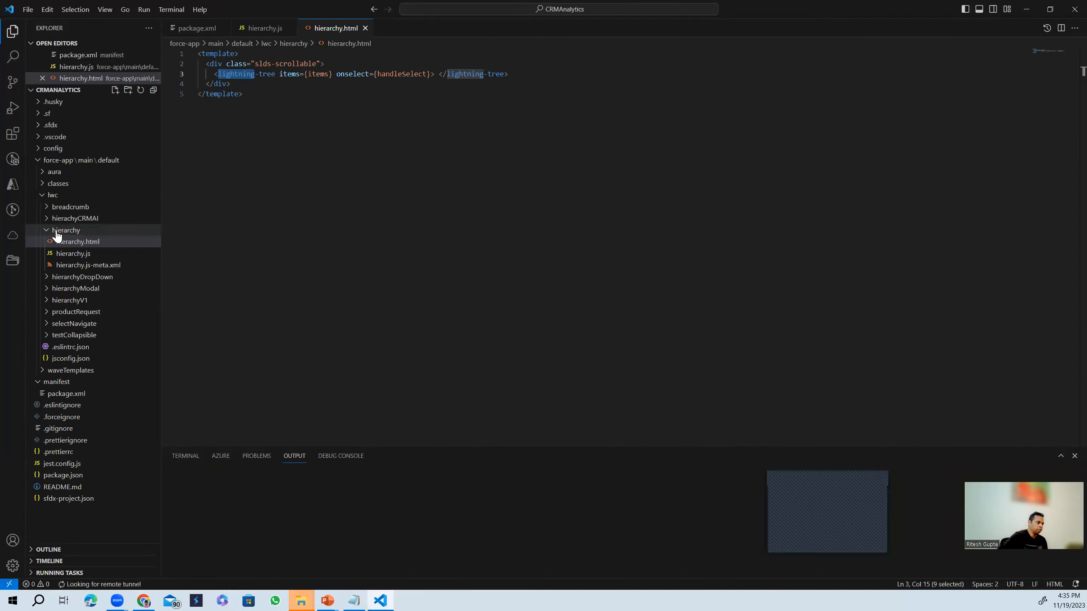
click(77, 256)
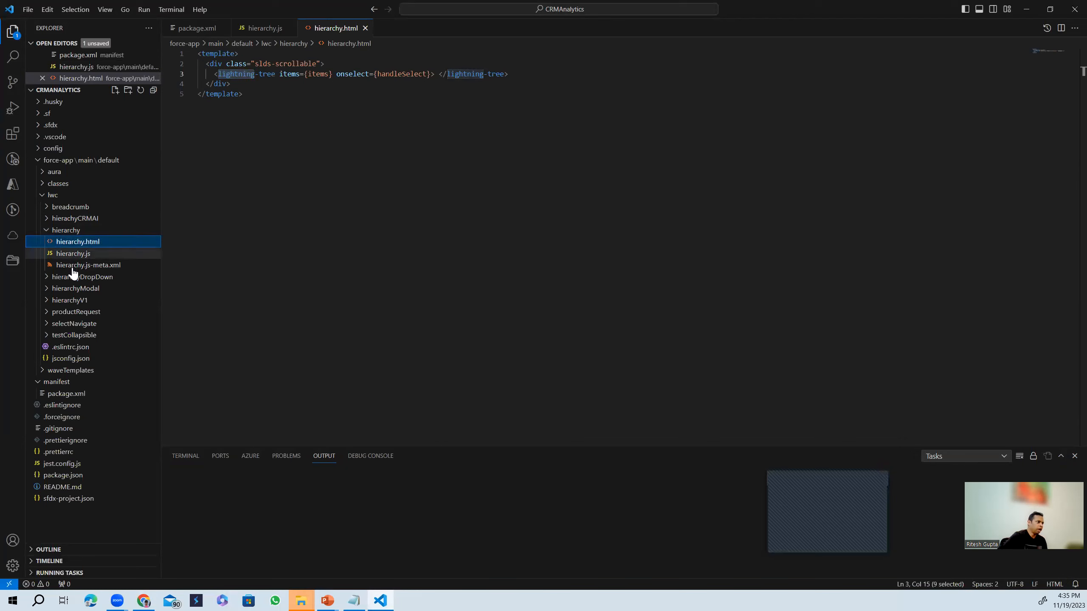
click(73, 267)
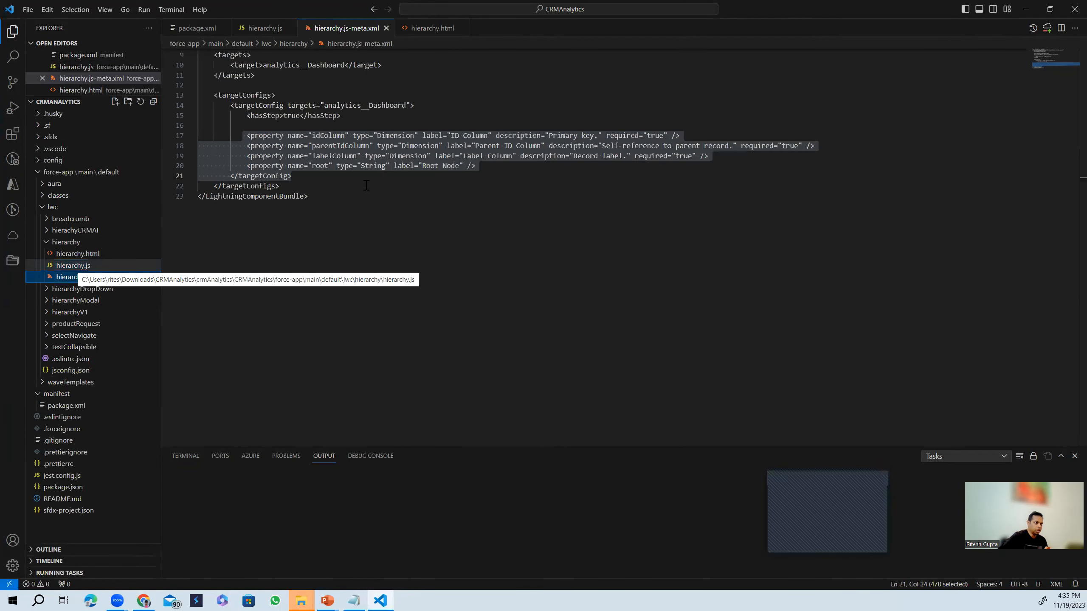
key(Down)
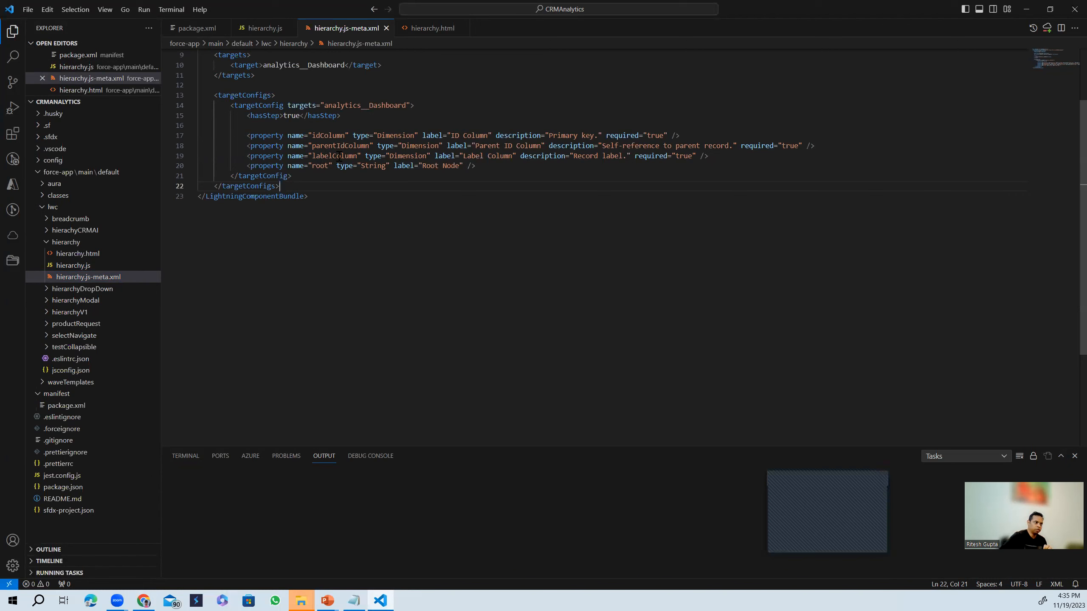
double_click(319, 166)
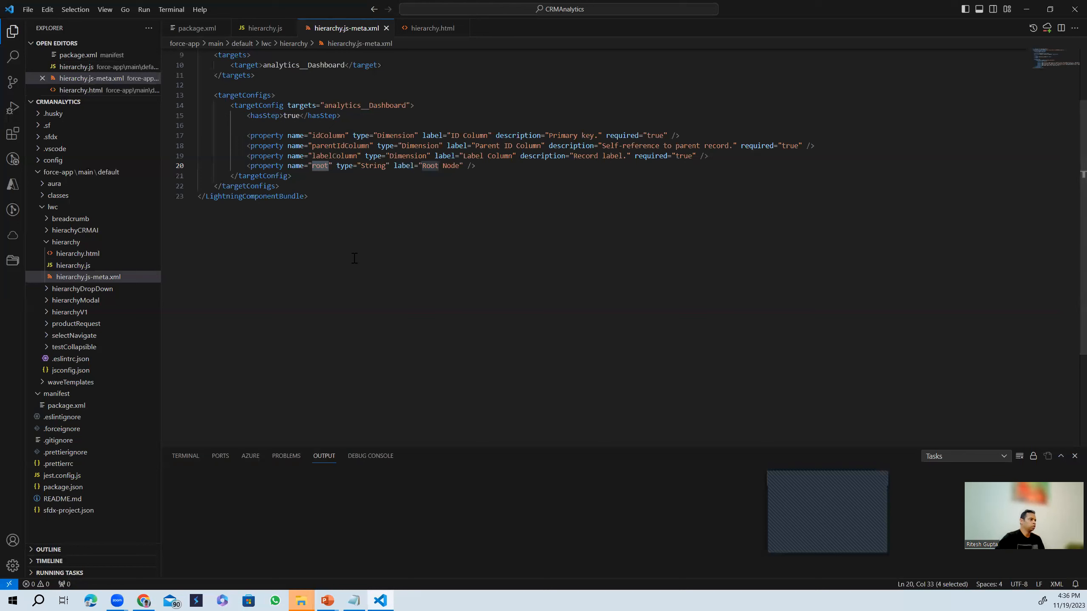
click(88, 254)
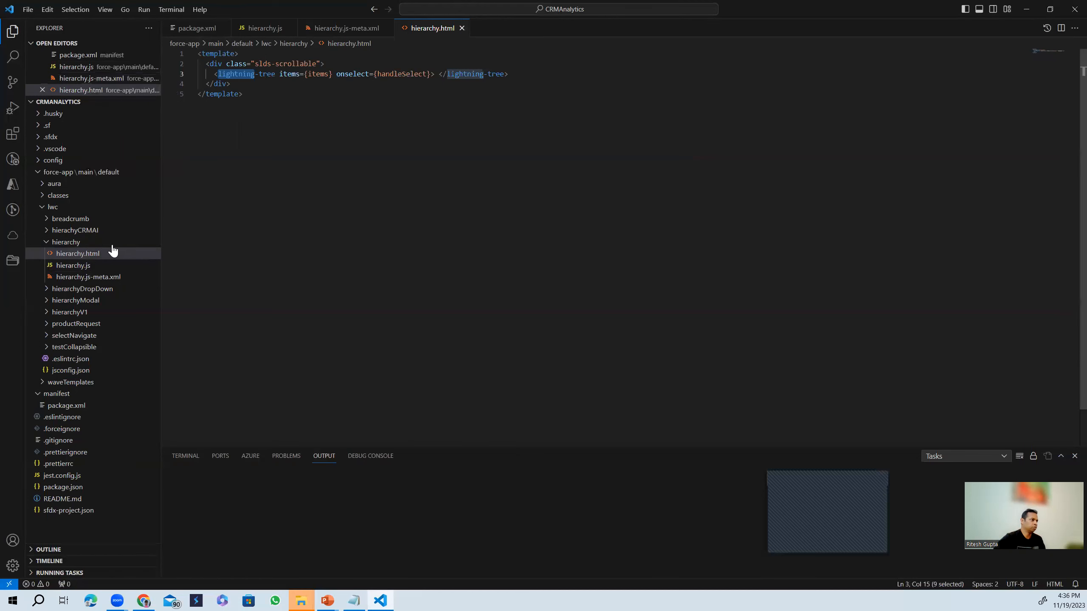
click(80, 267)
click(313, 128)
scroll(364, 169, up, 6)
scroll(364, 168, up, 7)
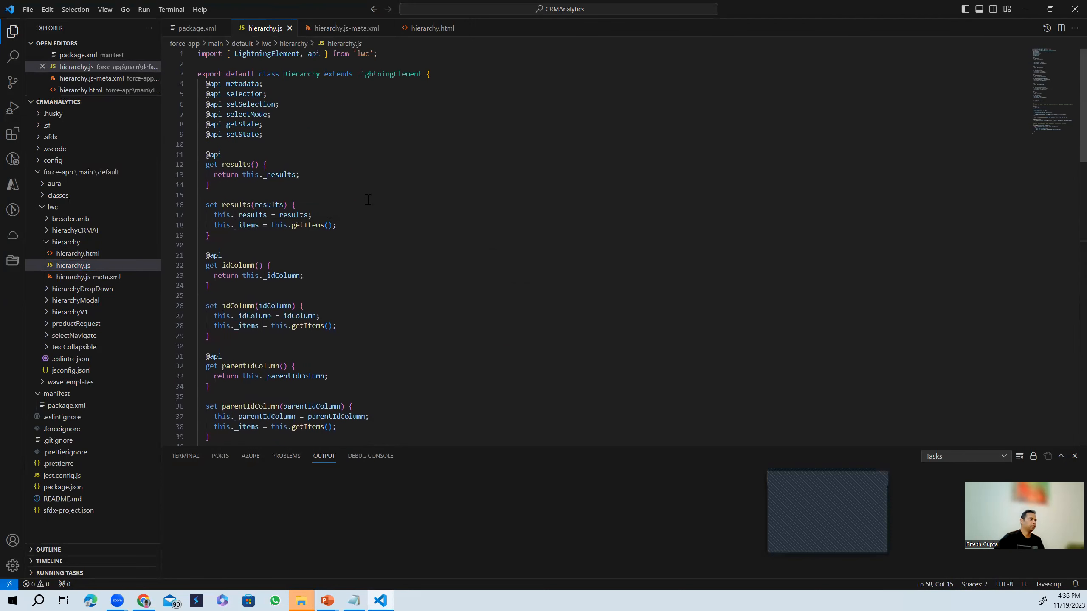
scroll(369, 199, down, 10)
scroll(386, 273, up, 10)
drag(276, 135, 198, 91)
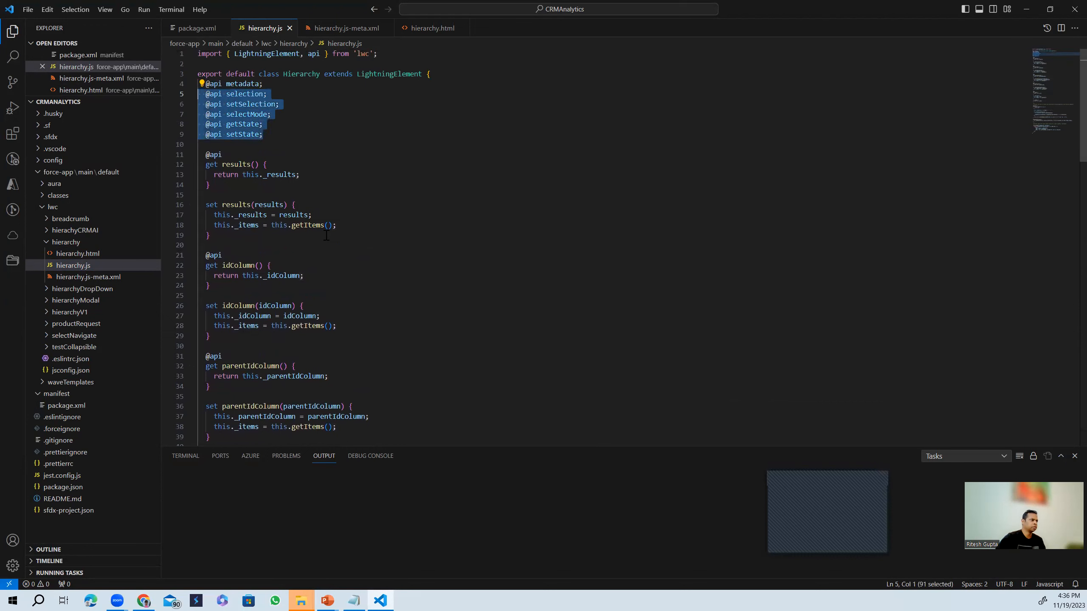
click(288, 248)
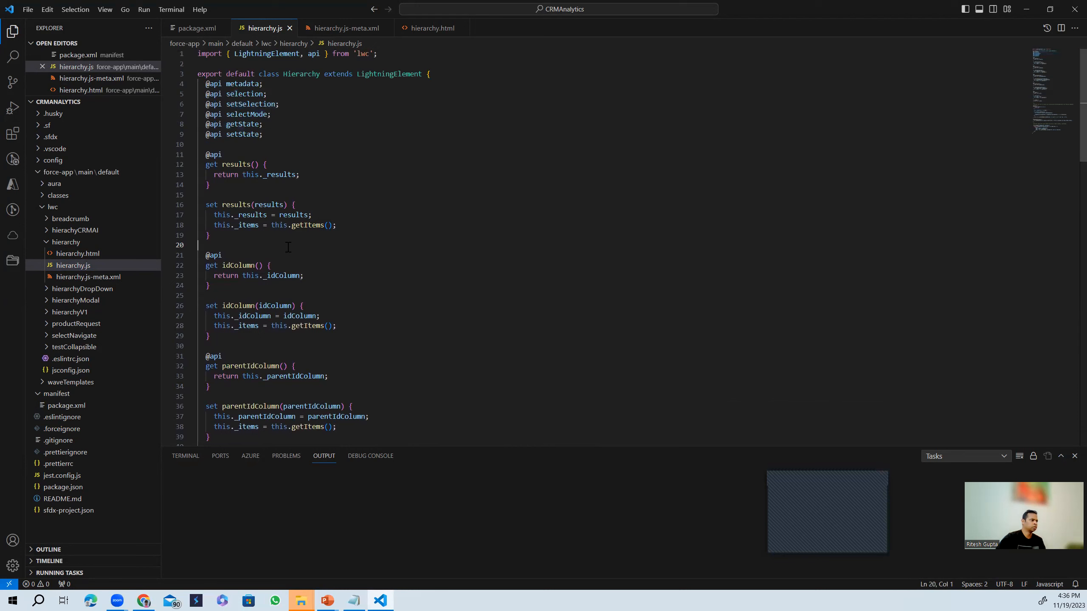
Examine the getters and setters for results, idColumn, parentIdColumn, labelColumn and root in hierarchy.js.
double_click(298, 215)
scroll(294, 266, down, 1)
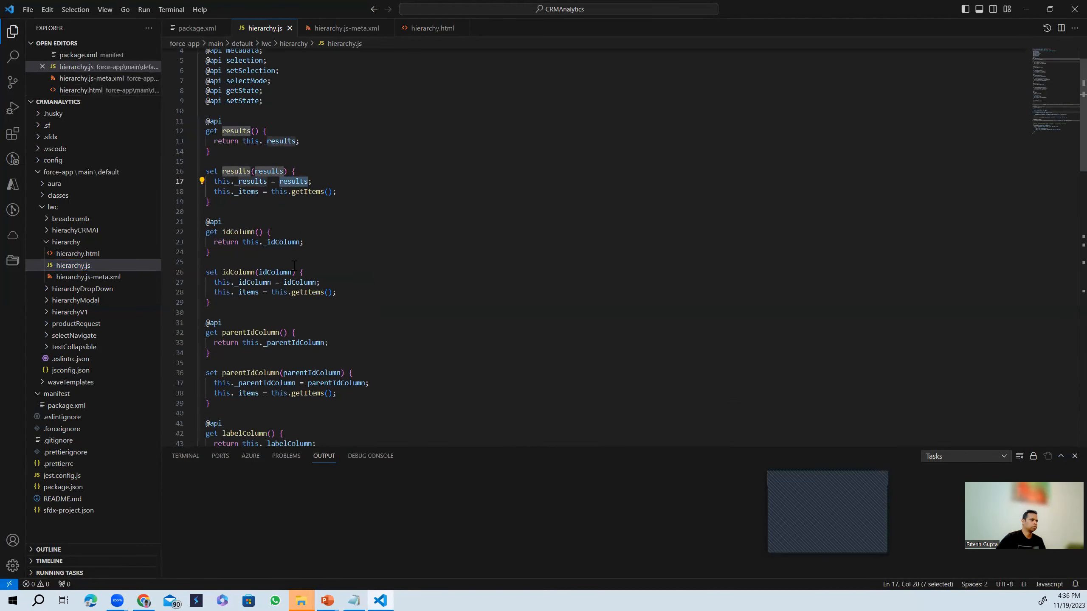
click(267, 304)
double_click(250, 283)
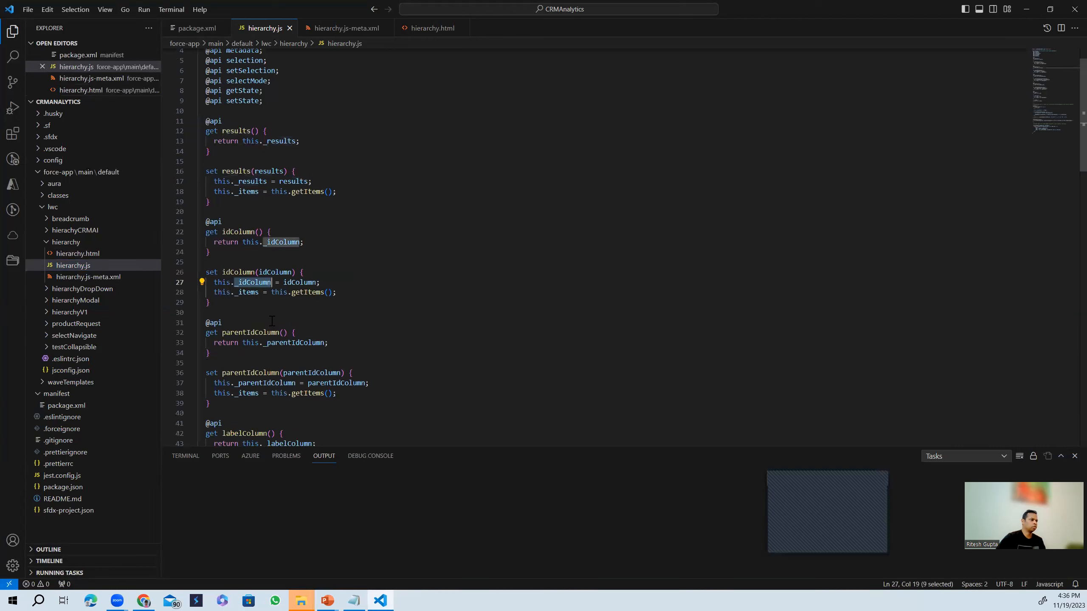
scroll(267, 325, down, 1)
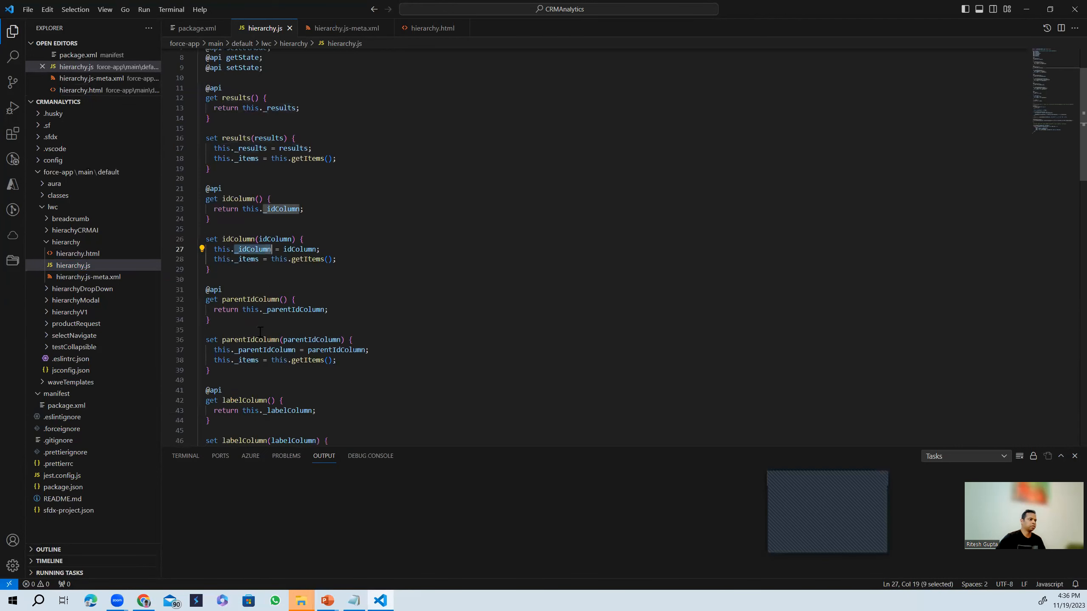
scroll(260, 332, down, 1)
click(263, 358)
scroll(264, 358, down, 3)
click(236, 368)
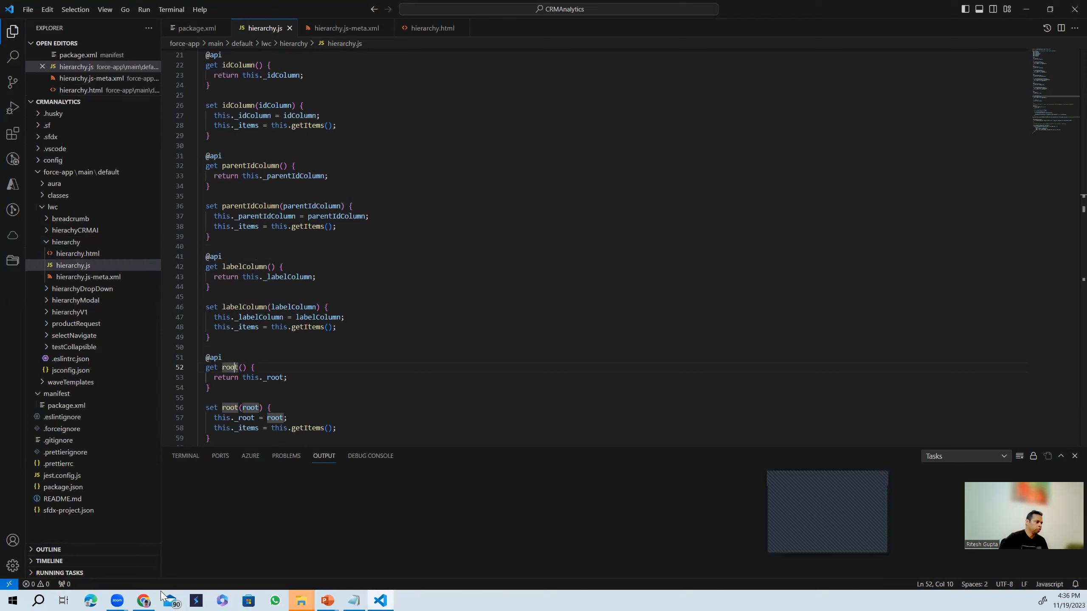
Return to the DrillDown dashboard in Chrome, open it for editing and place the single-bar Count of Rows chart beside the item chart.
click(144, 597)
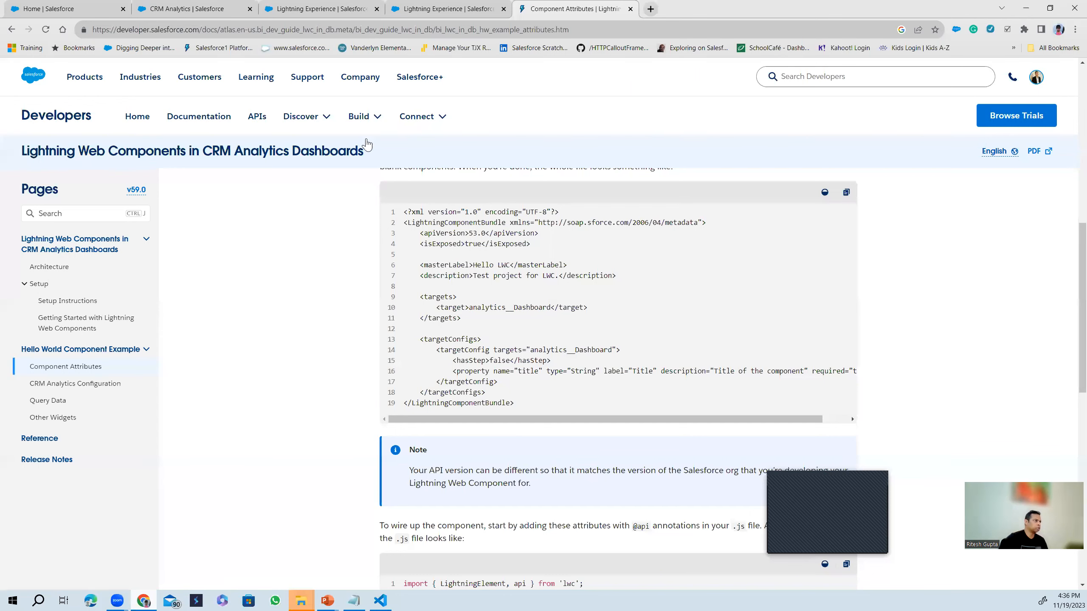
click(463, 5)
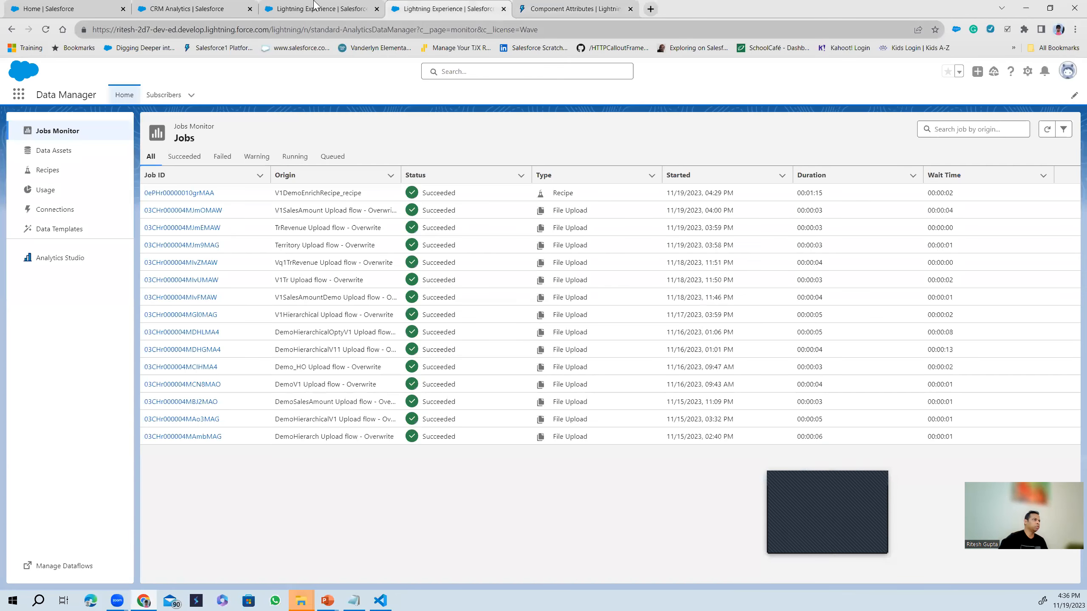
click(307, 5)
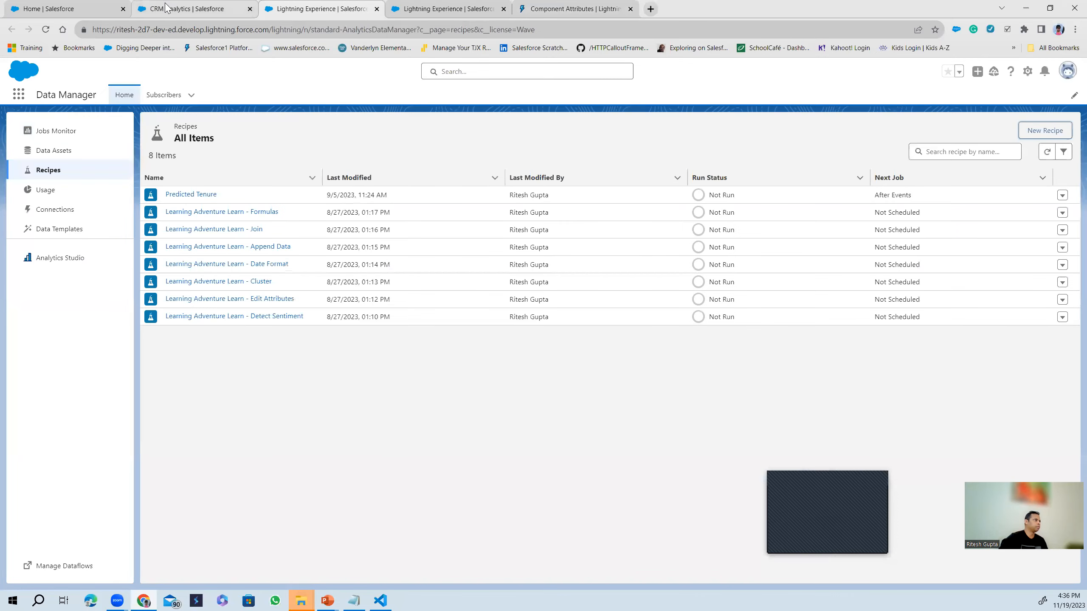
click(168, 6)
click(899, 125)
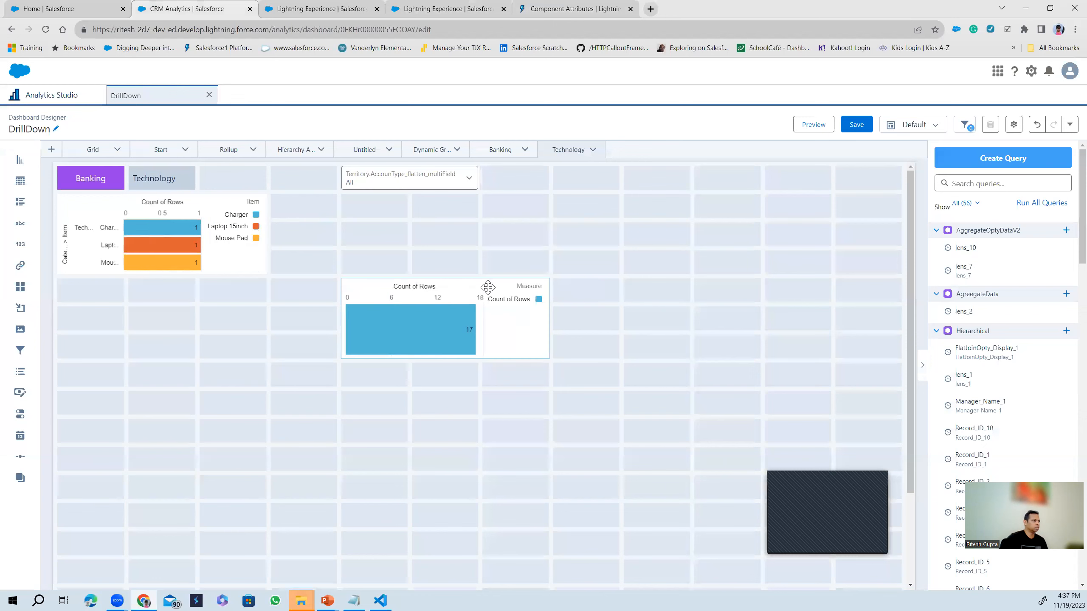
drag(488, 288, 478, 267)
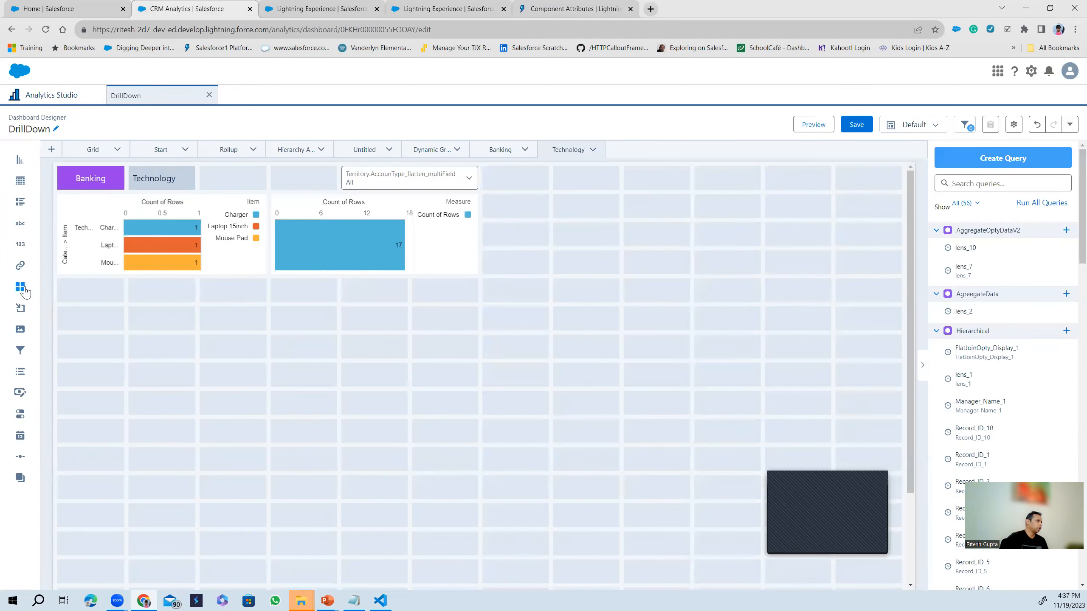
Add a component widget below the two charts on the Technology page and assign it the Hierarchy Lightning component.
drag(24, 291, 128, 381)
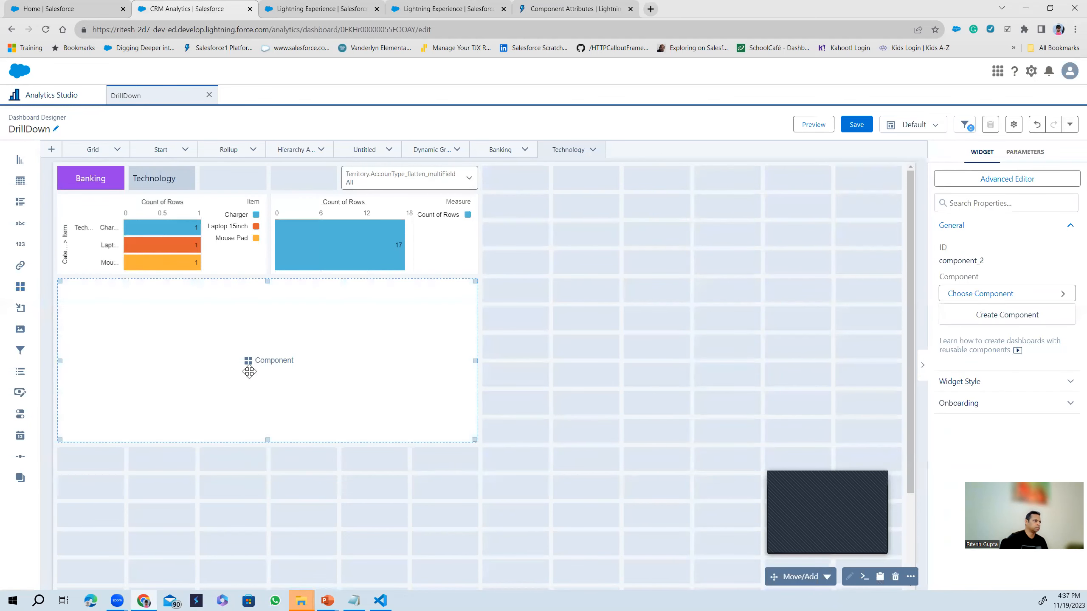
click(255, 364)
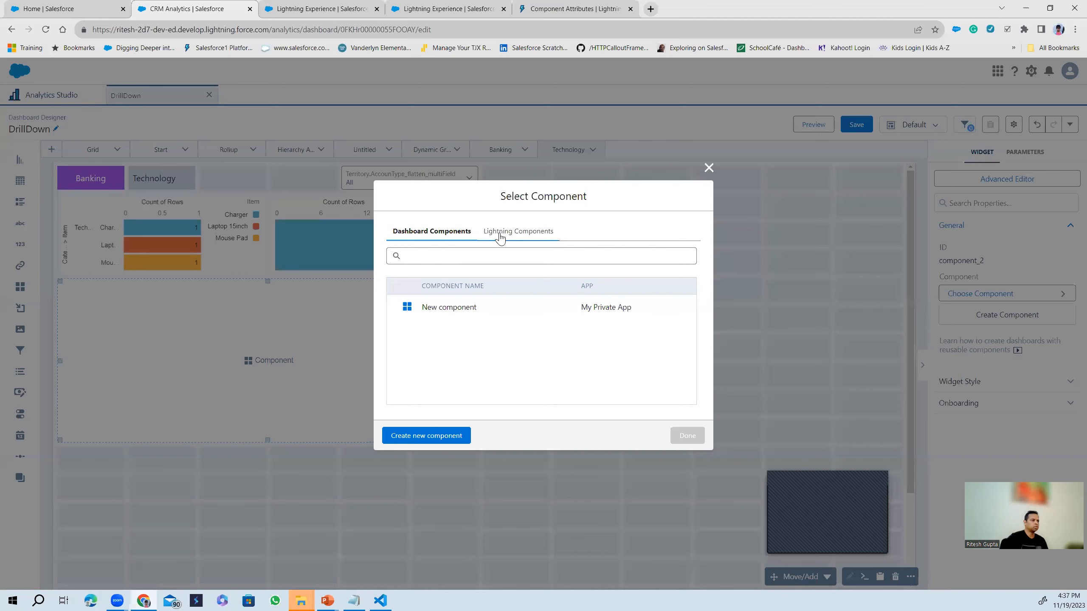
click(502, 237)
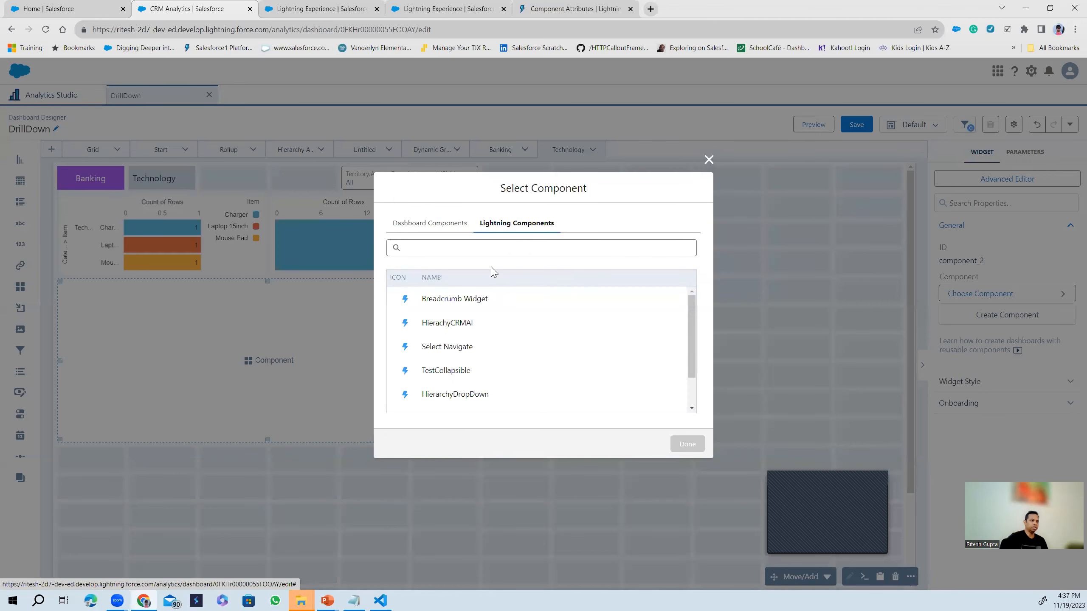
scroll(487, 360, down, 1)
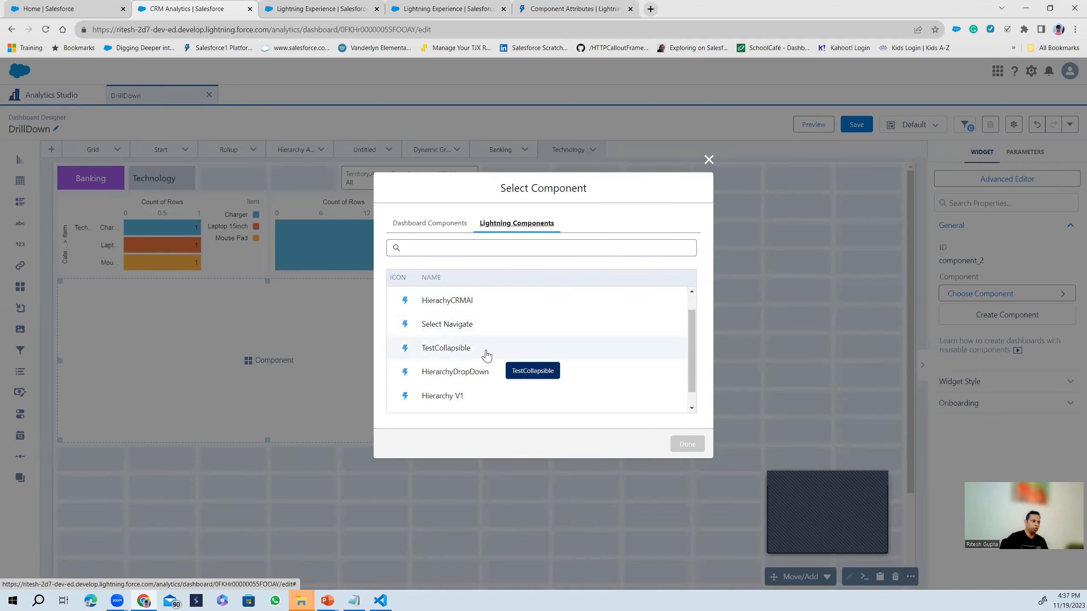
scroll(487, 357, up, 1)
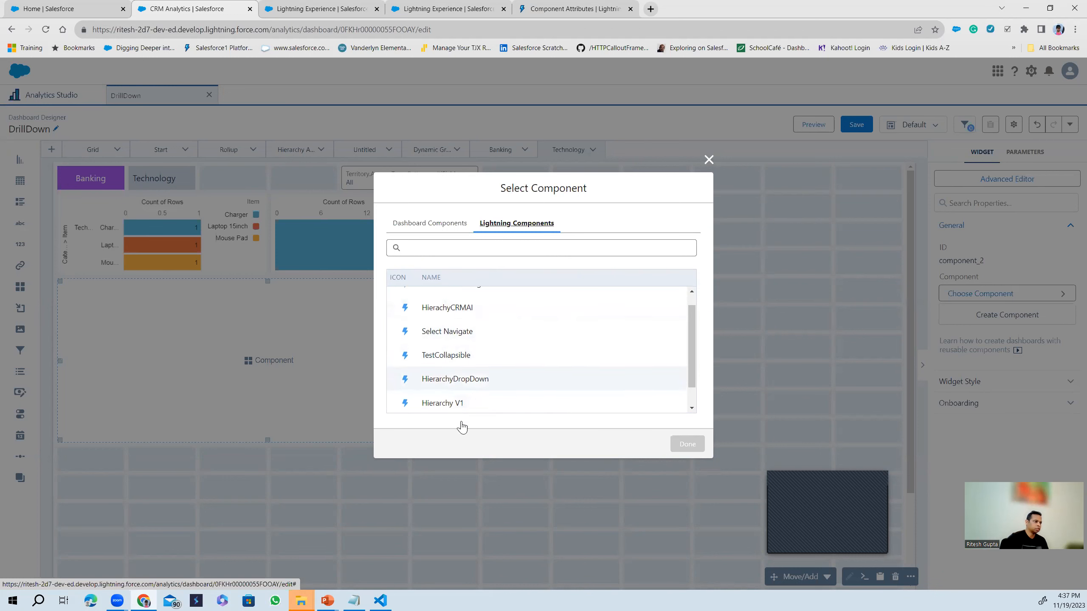
scroll(471, 411, down, 1)
scroll(445, 411, up, 1)
scroll(497, 408, down, 1)
scroll(480, 409, up, 1)
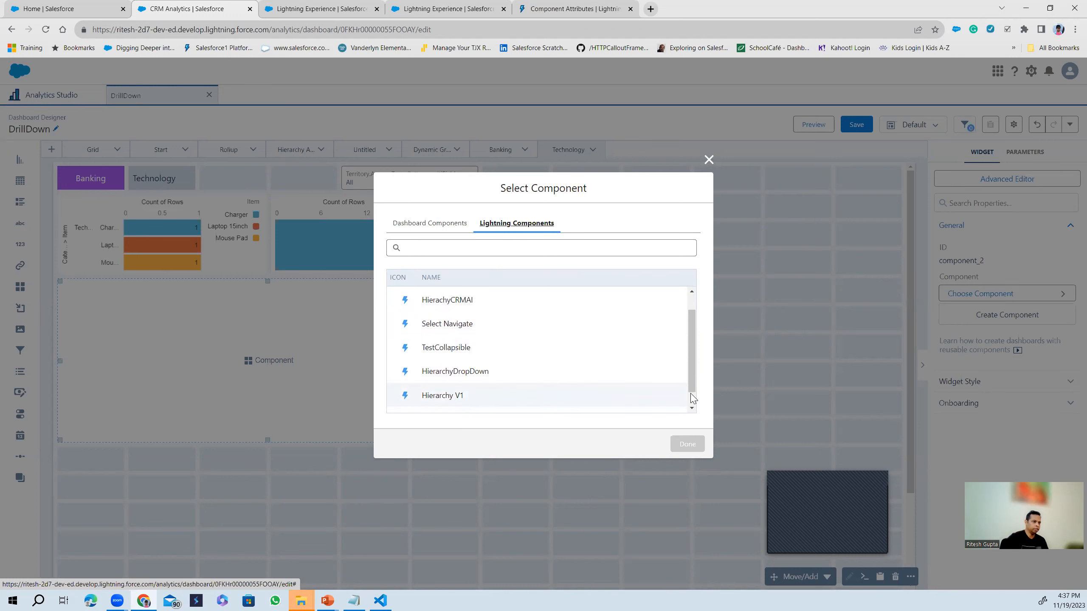
scroll(692, 389, down, 1)
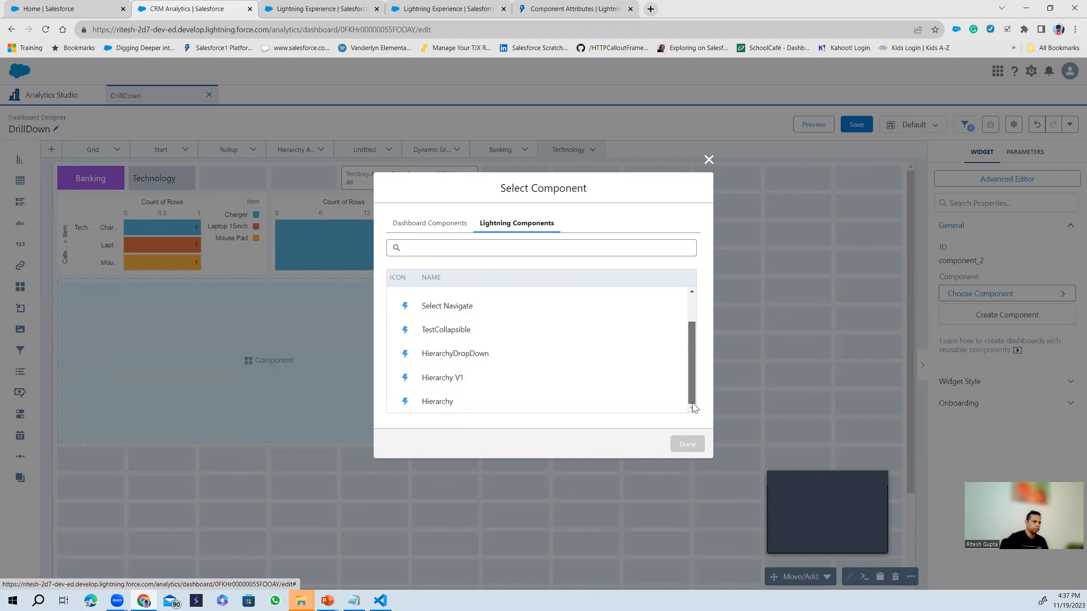
click(647, 405)
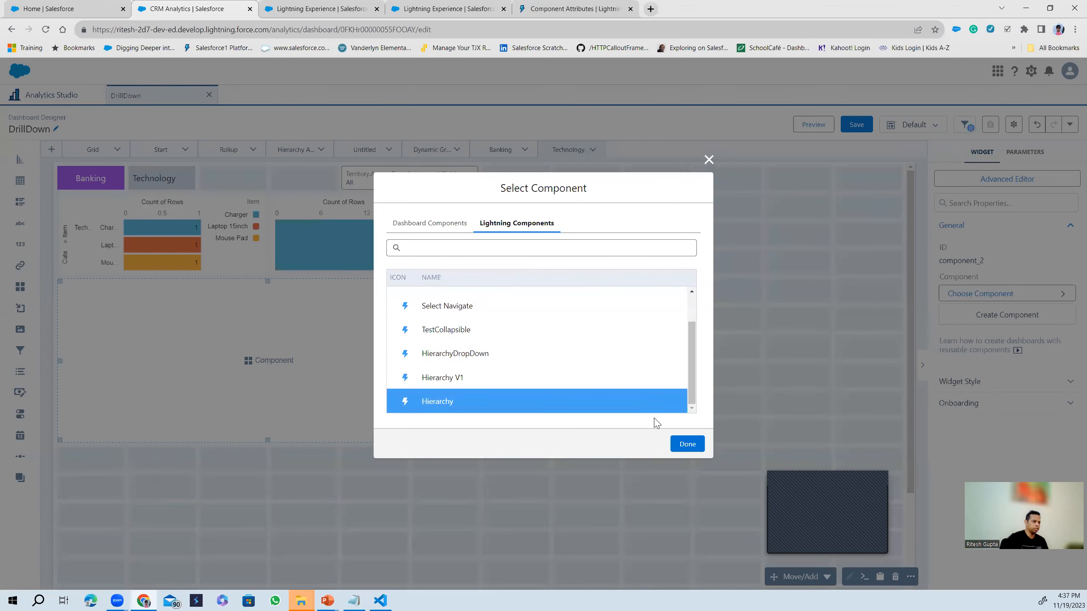
click(687, 445)
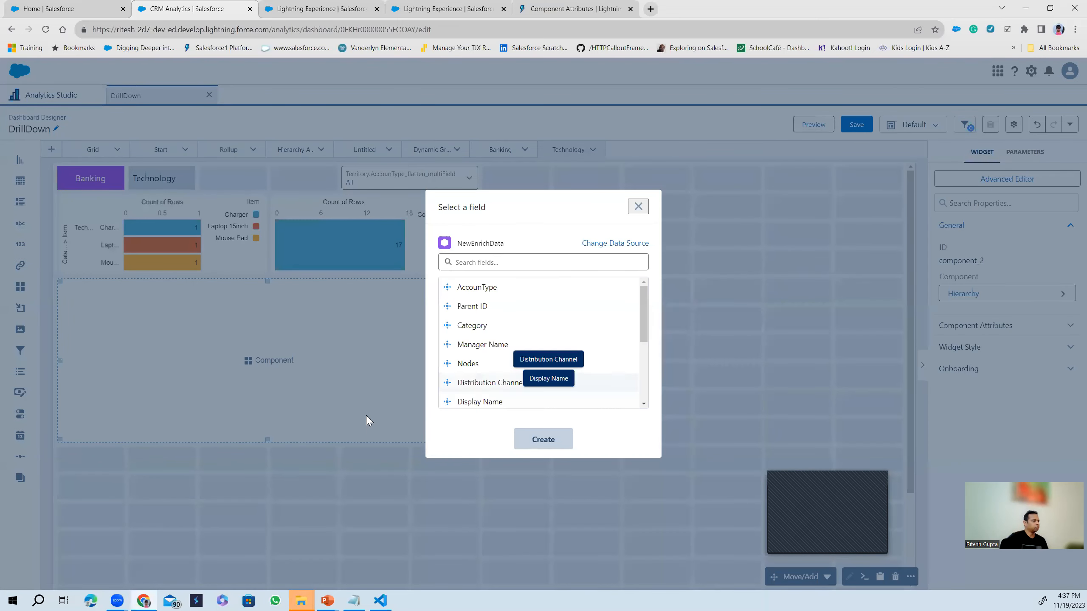
Create the Hierarchy component's query from the NewEnrichData dataset using the Record ID field.
mouse_move(378, 597)
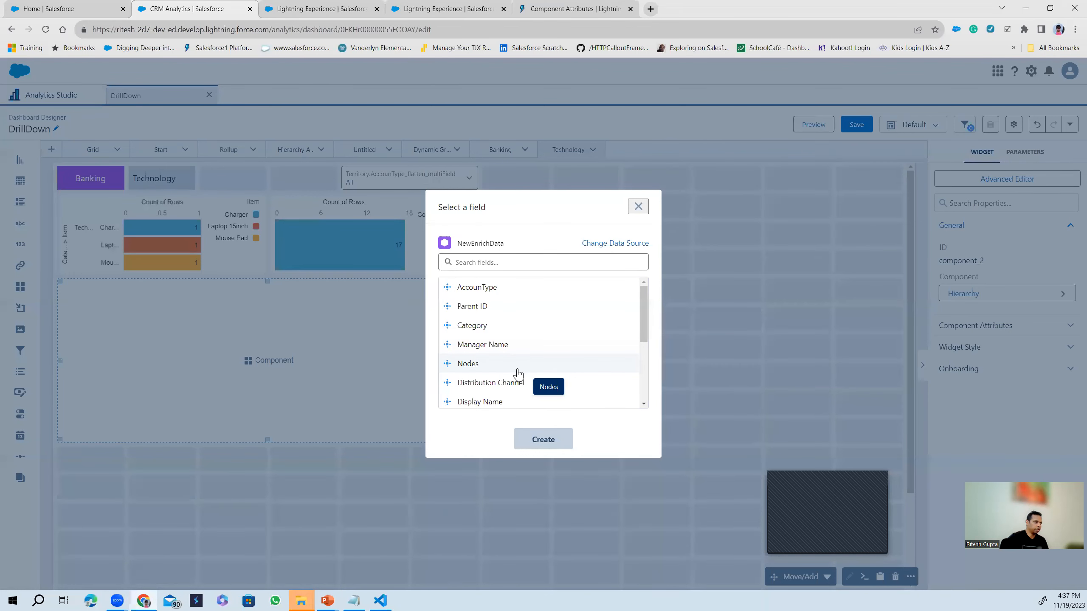
scroll(518, 377, down, 3)
click(471, 347)
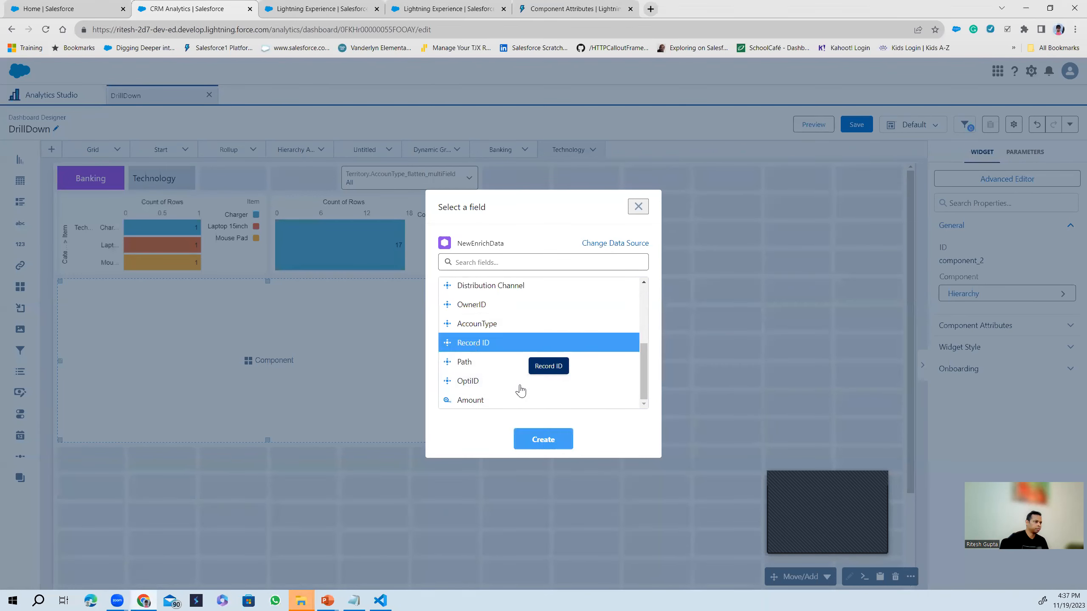
click(543, 440)
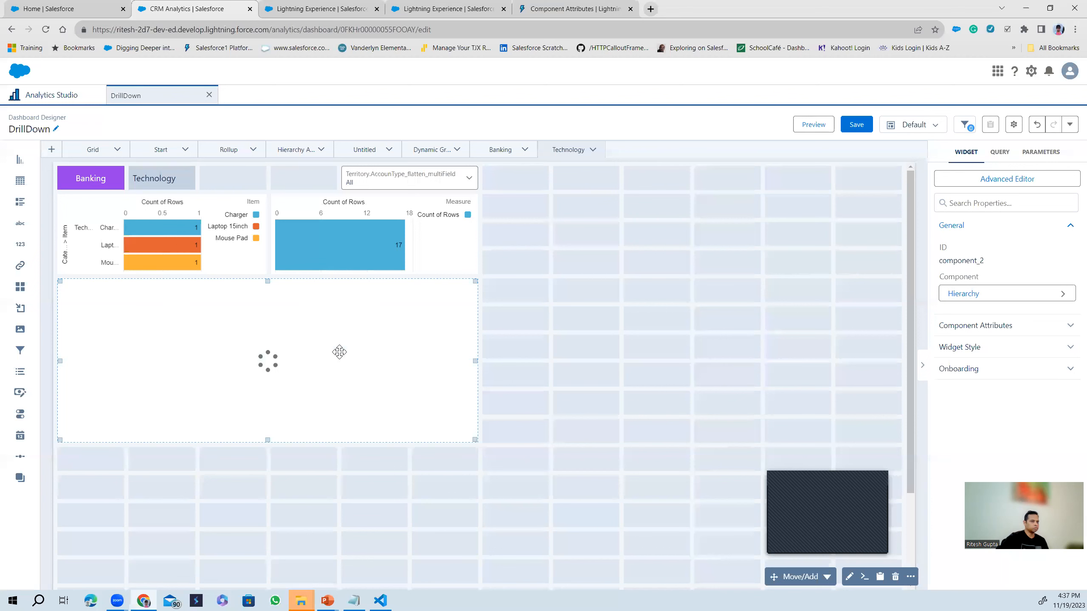
Set the Hierarchy component's ID Column attribute to Record ID and check which fields are available for Parent ID Column.
click(985, 330)
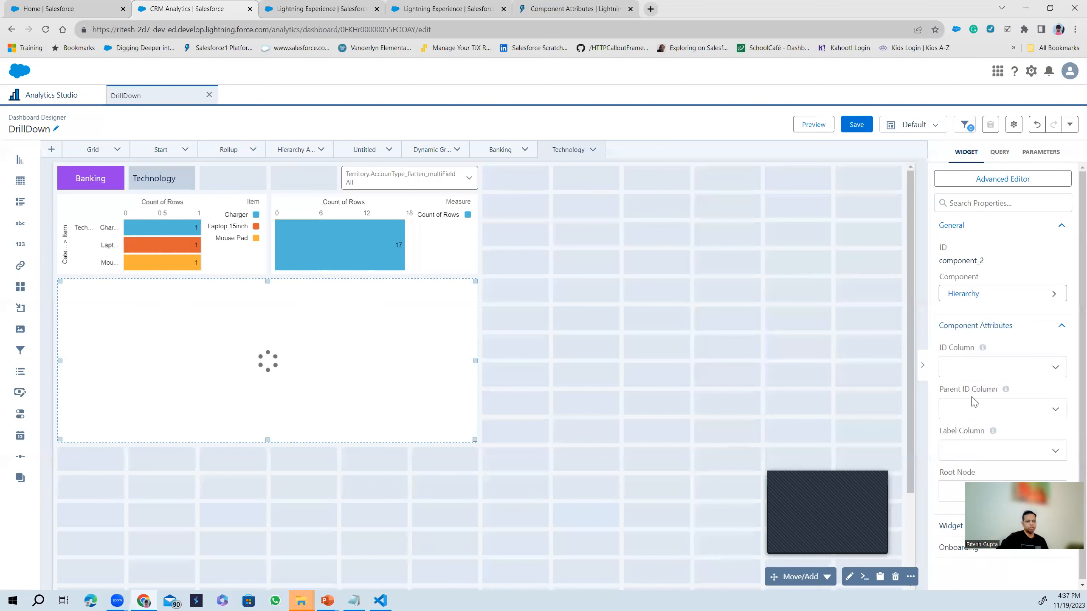
click(1032, 371)
click(986, 405)
click(1000, 402)
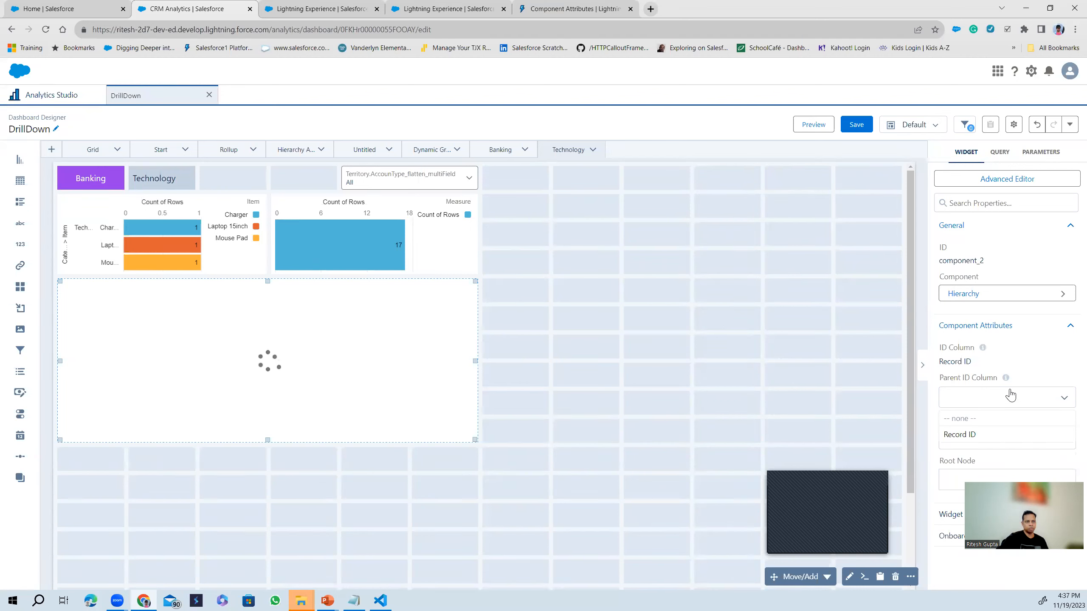
click(1036, 371)
click(315, 353)
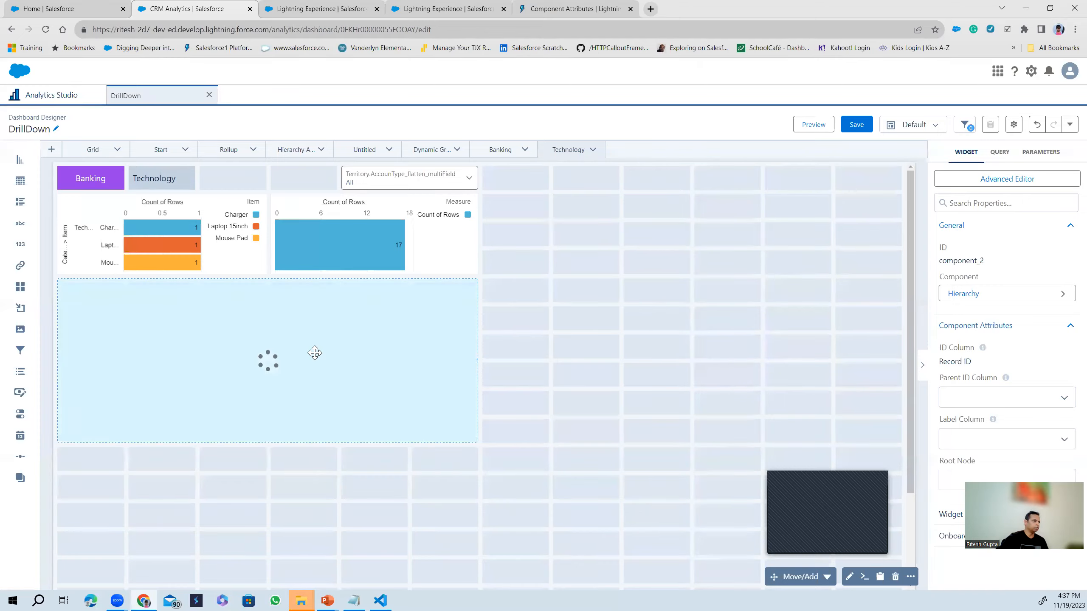
Reopen the Hierarchy component's query and add Parent ID and Display Name as groupings after Record ID.
double_click(315, 353)
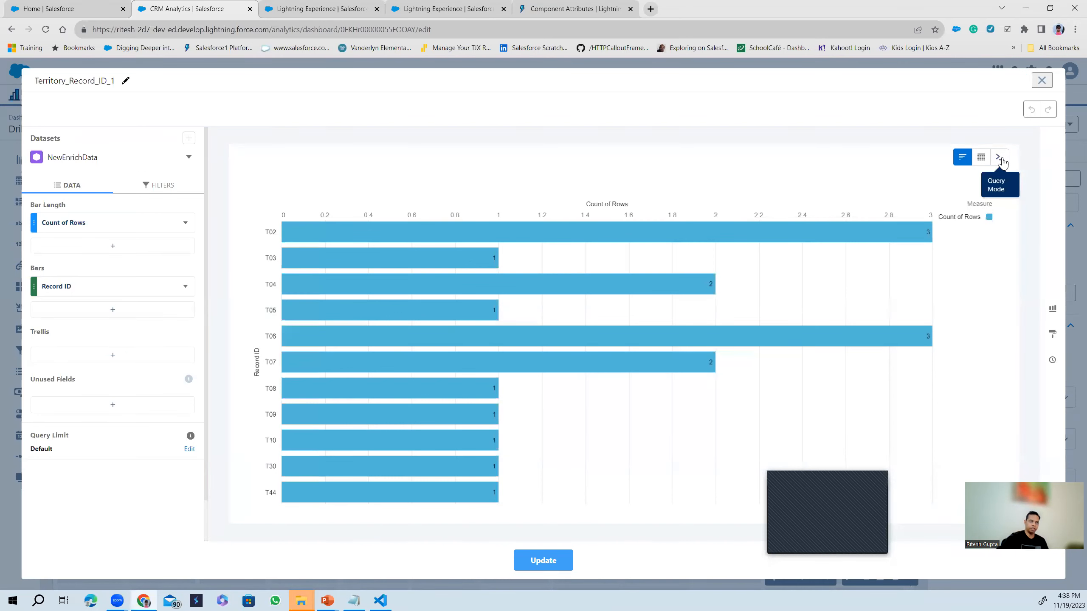
click(115, 310)
scroll(276, 437, down, 3)
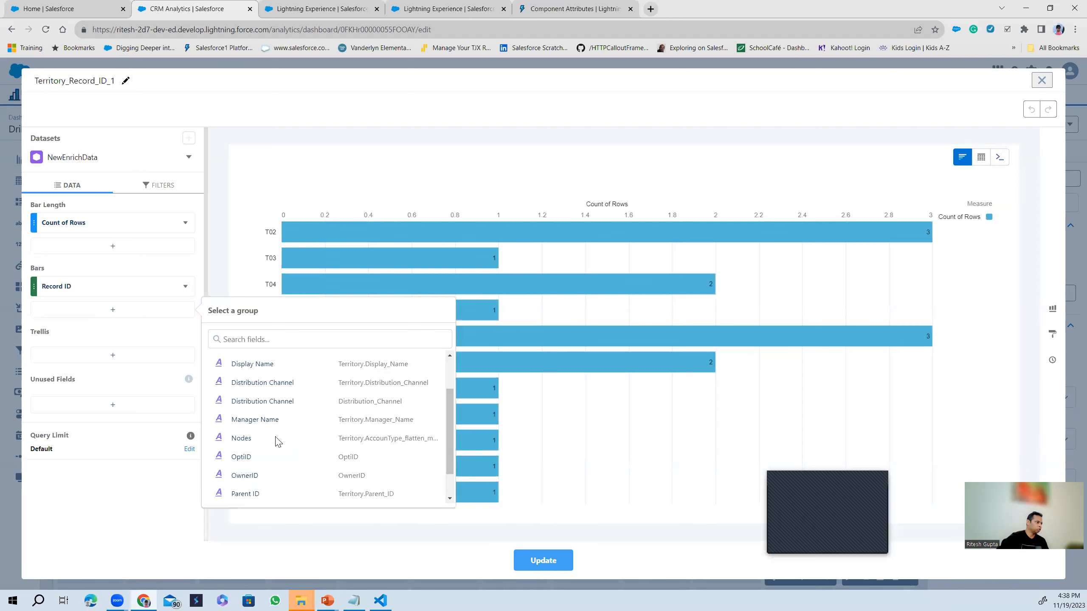
click(244, 457)
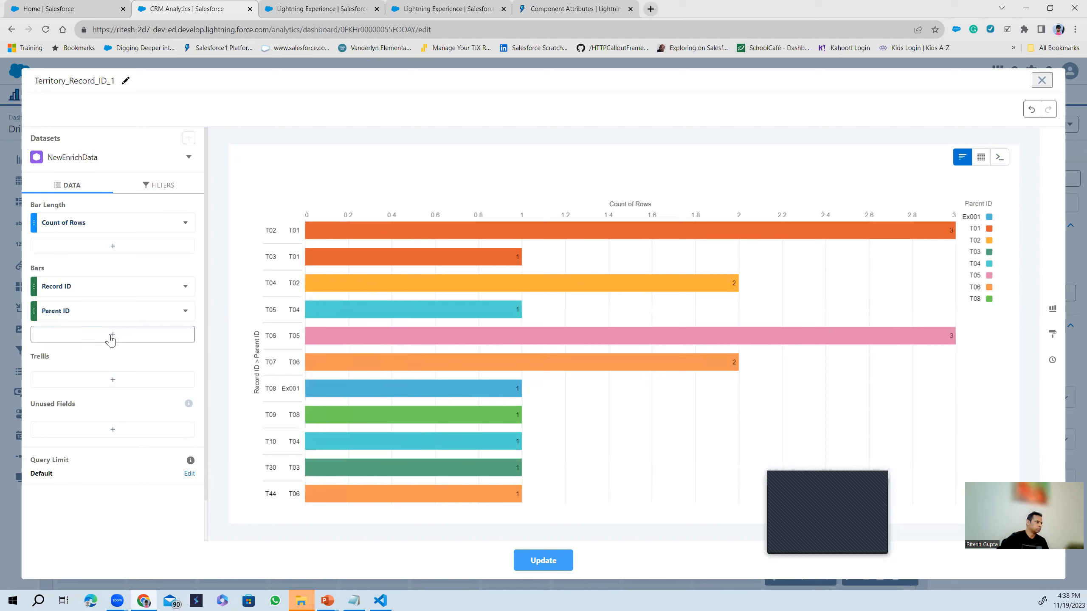
click(112, 338)
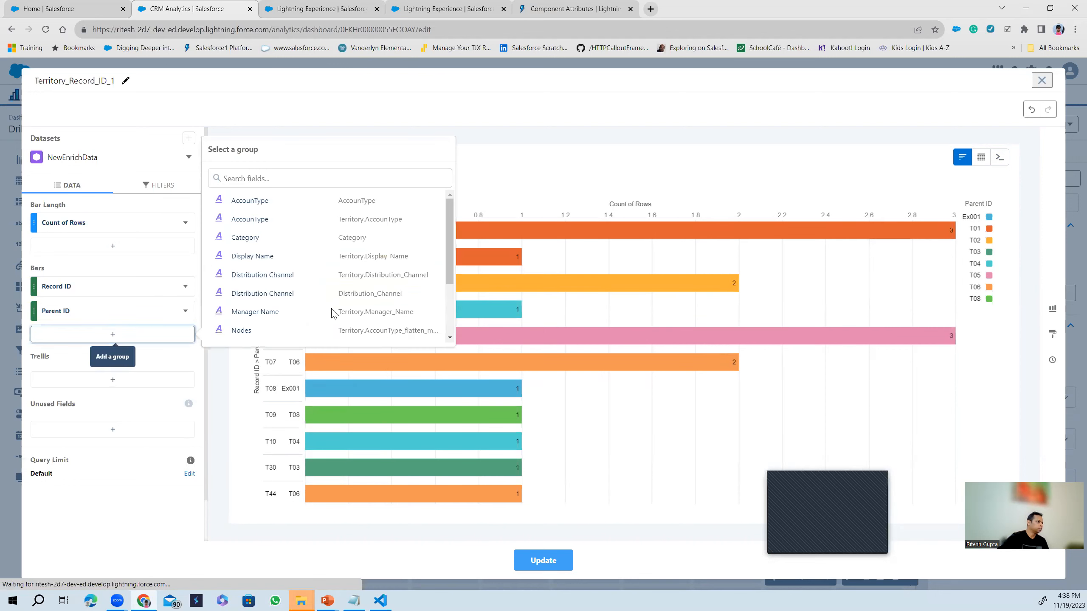
scroll(286, 284, down, 3)
scroll(286, 260, up, 3)
click(255, 256)
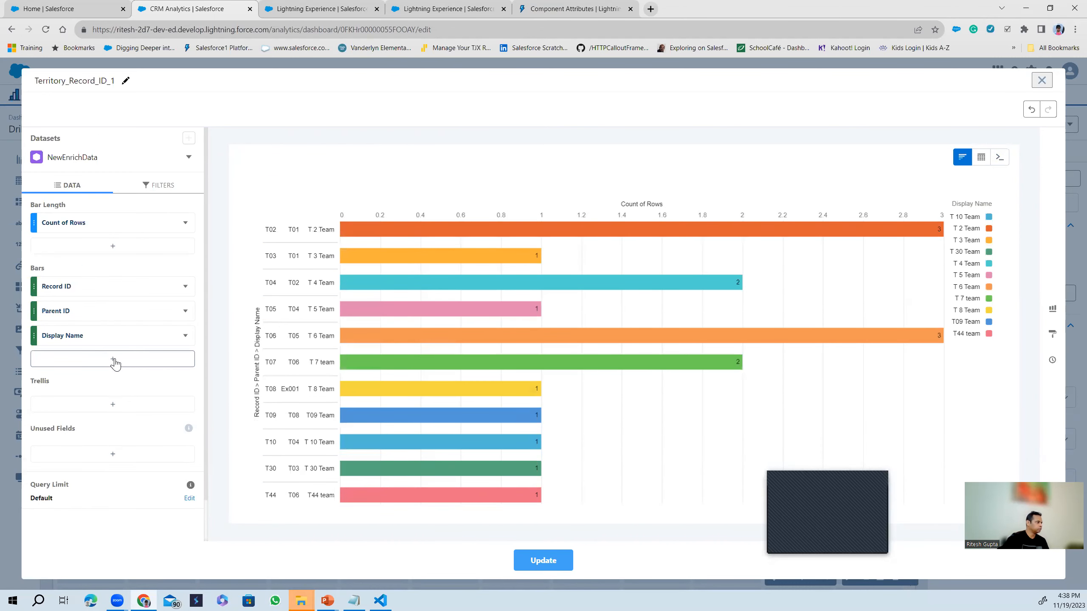
click(115, 360)
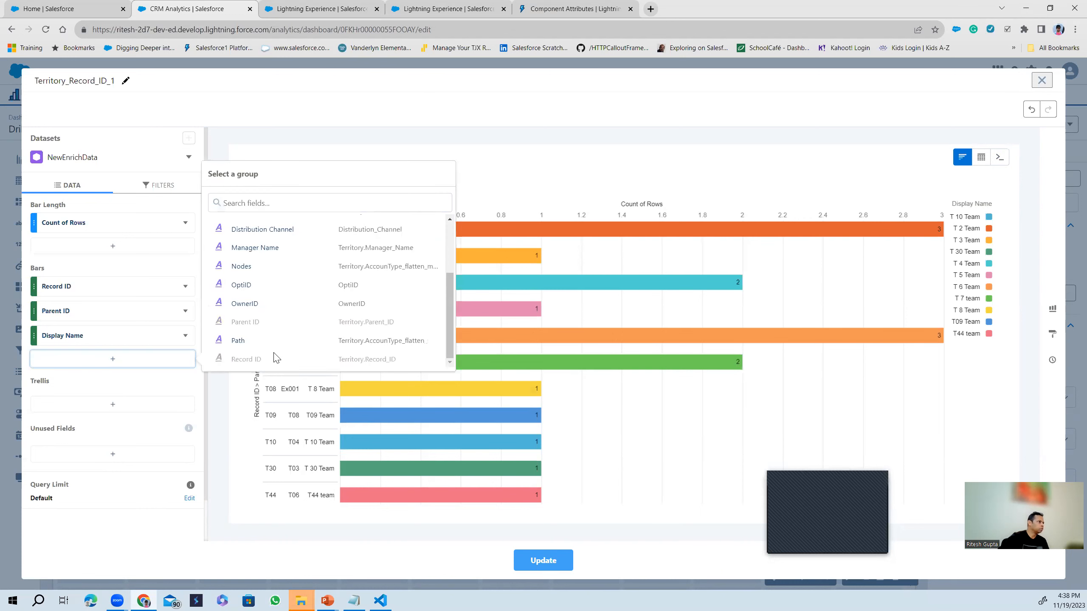
scroll(276, 358, up, 2)
scroll(279, 361, up, 1)
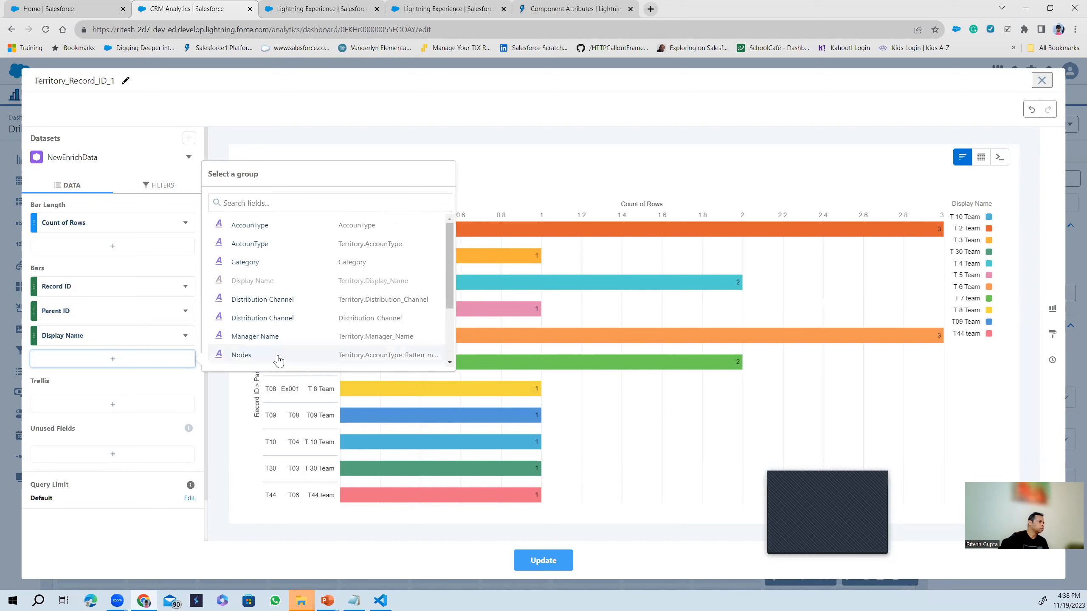
scroll(281, 357, down, 2)
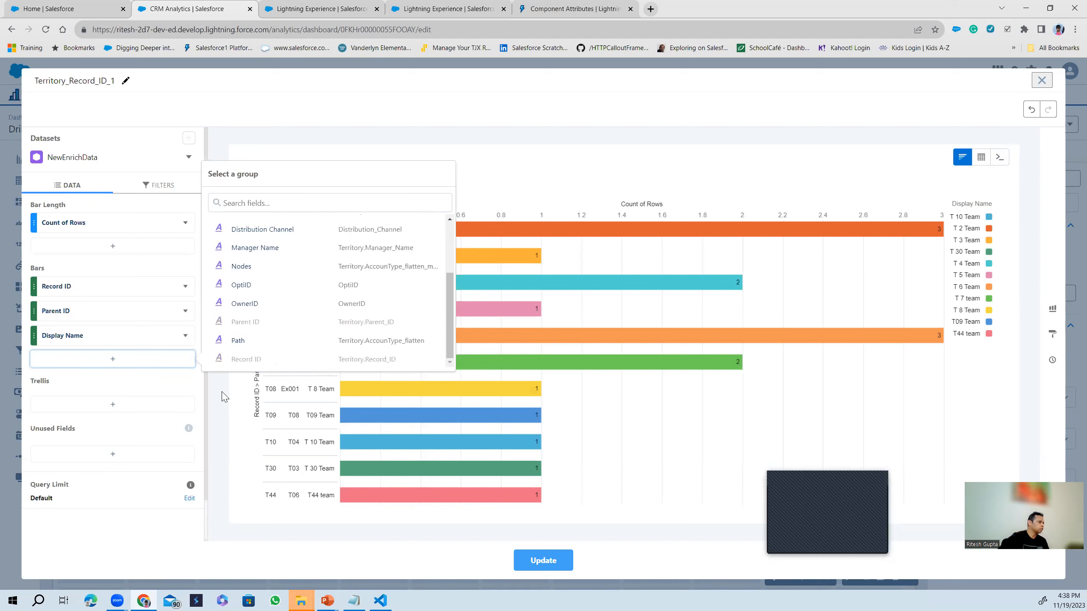
click(181, 335)
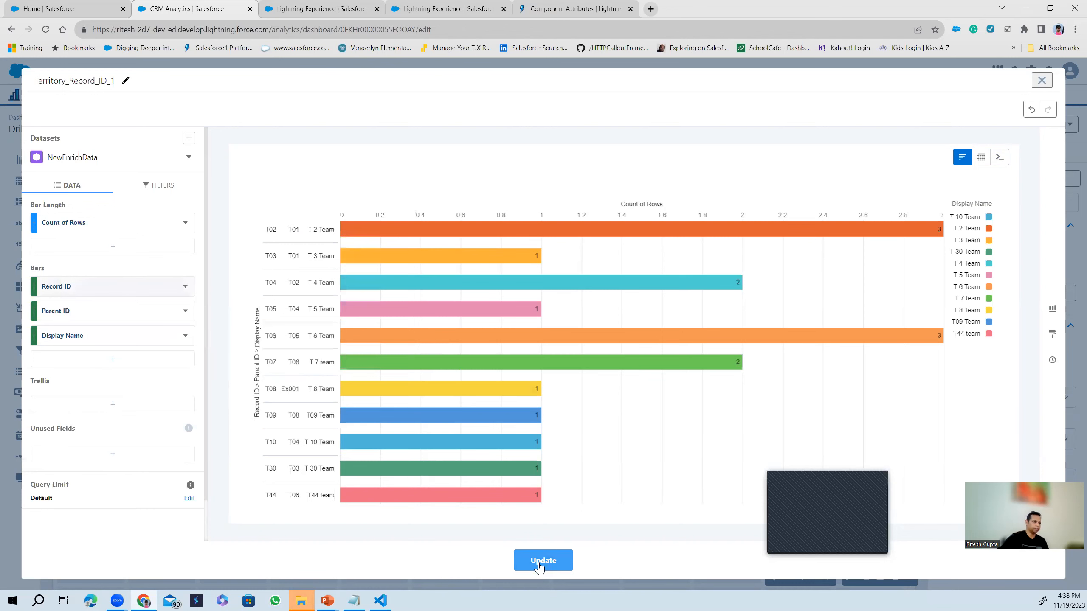
Update the Hierarchy component with the edited query, then reopen it to check the groupings and update again.
click(543, 560)
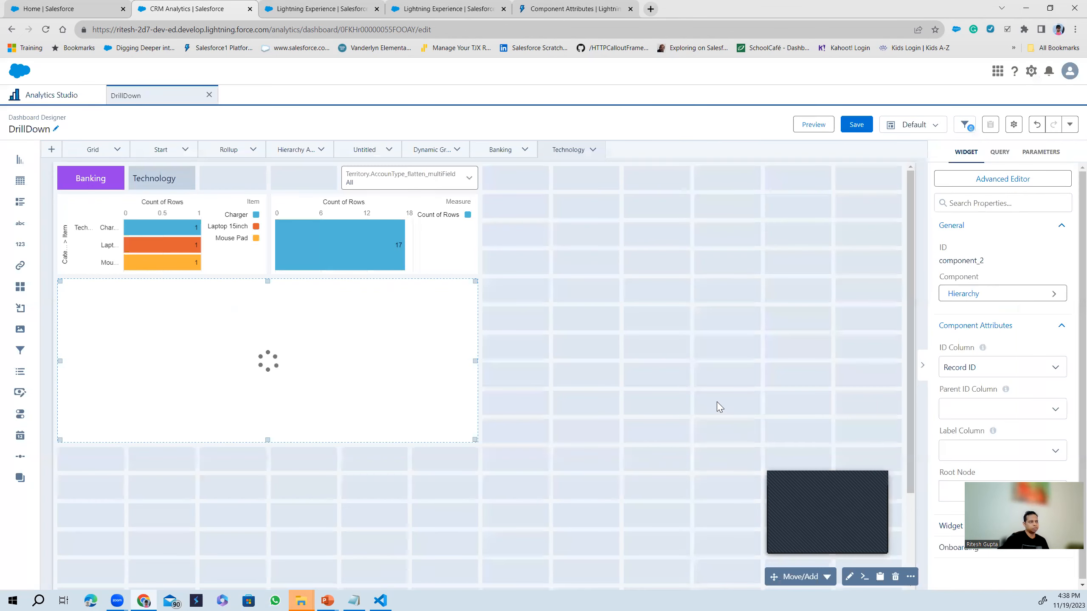
double_click(332, 357)
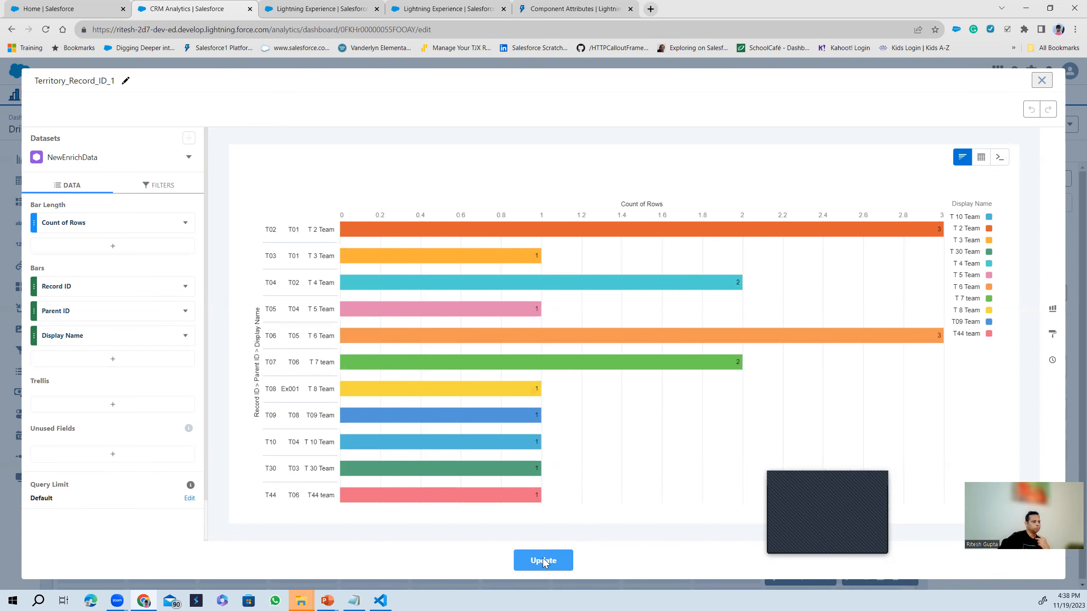
click(544, 557)
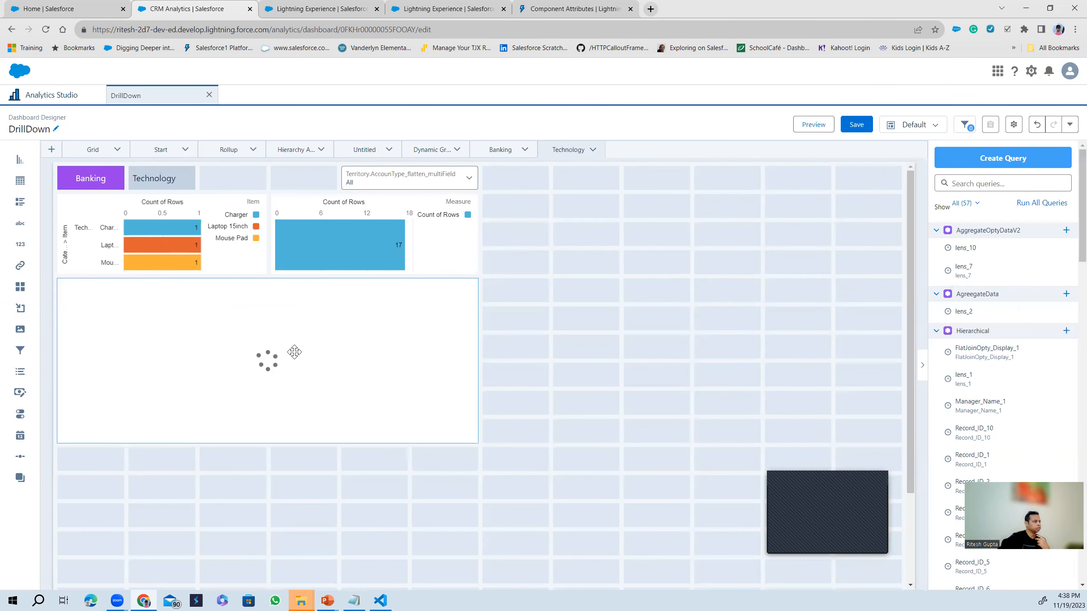
Set the Hierarchy component's Parent ID Column to Parent ID and its Label Column to Display Name.
click(294, 352)
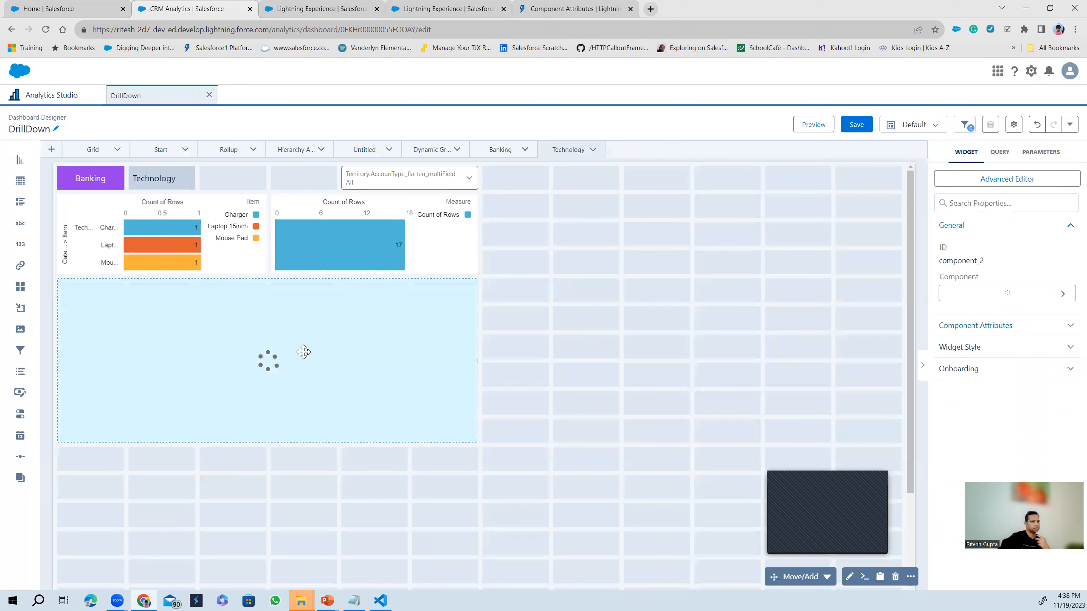
click(1008, 334)
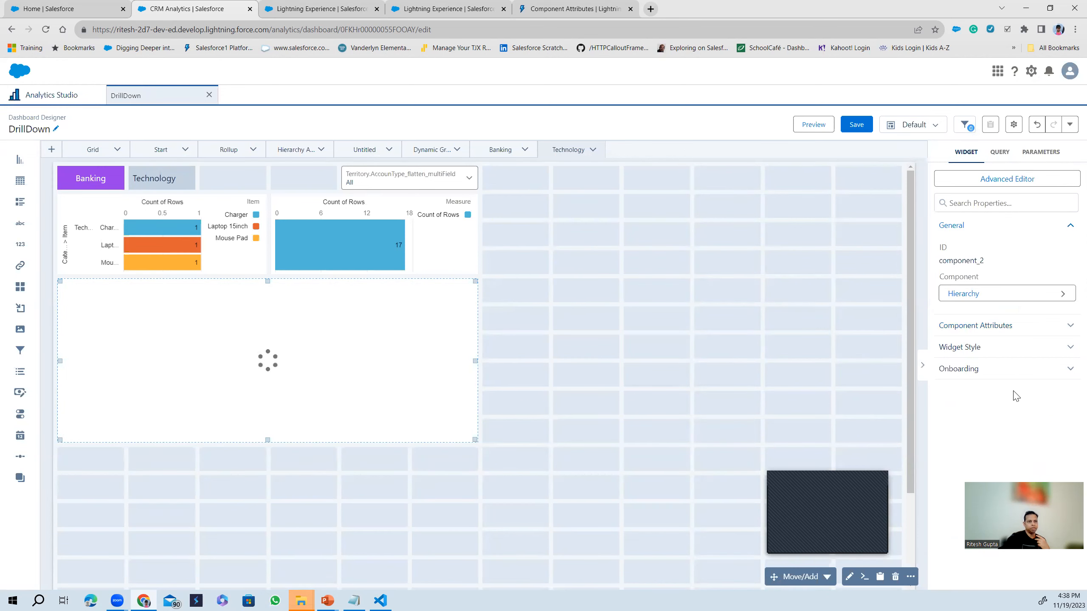
click(1004, 410)
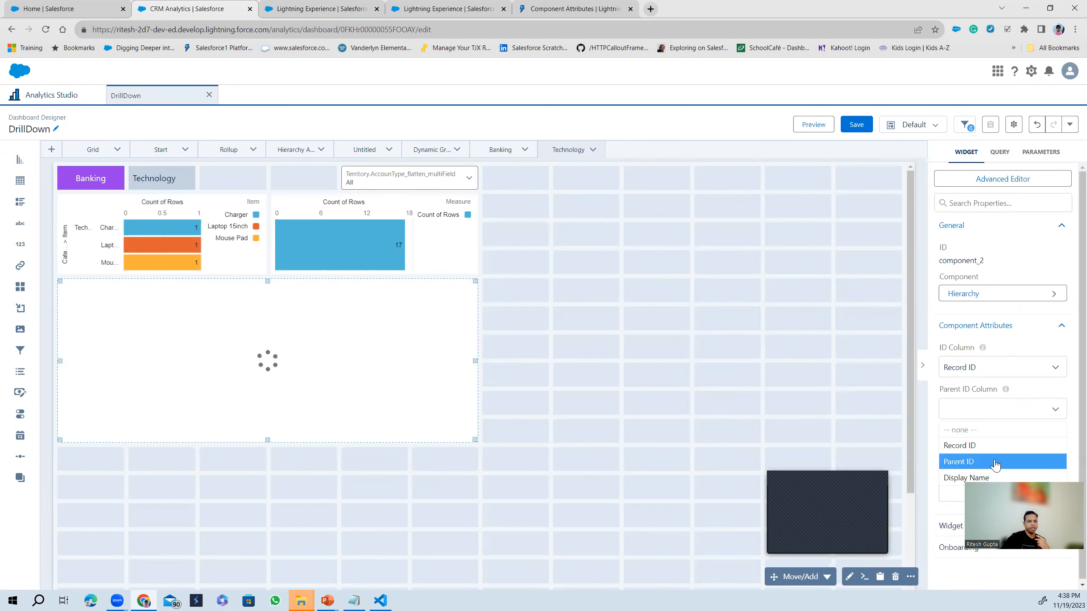
click(958, 462)
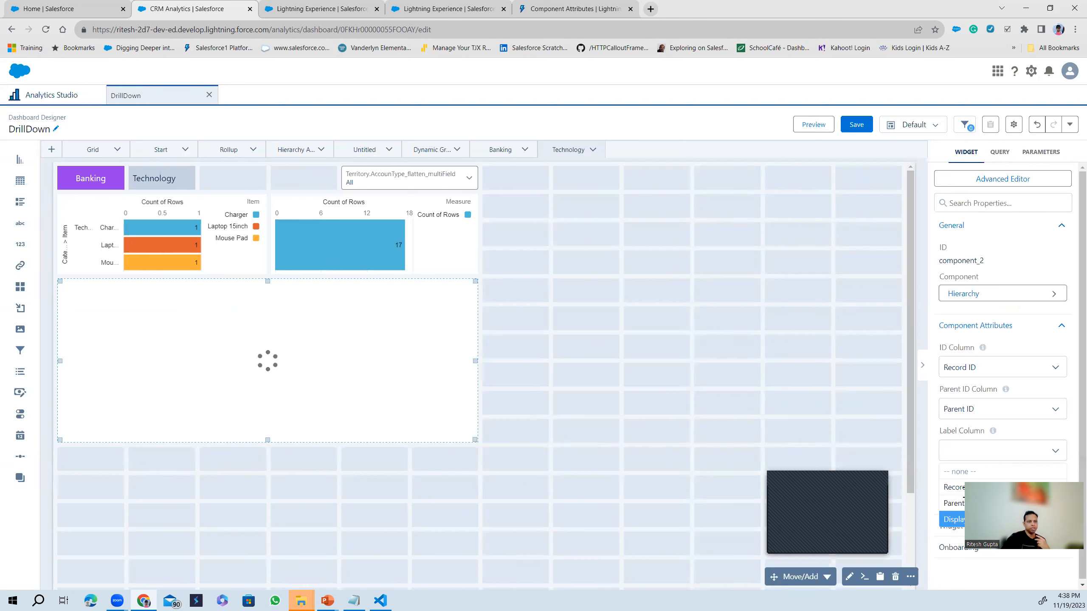
click(956, 520)
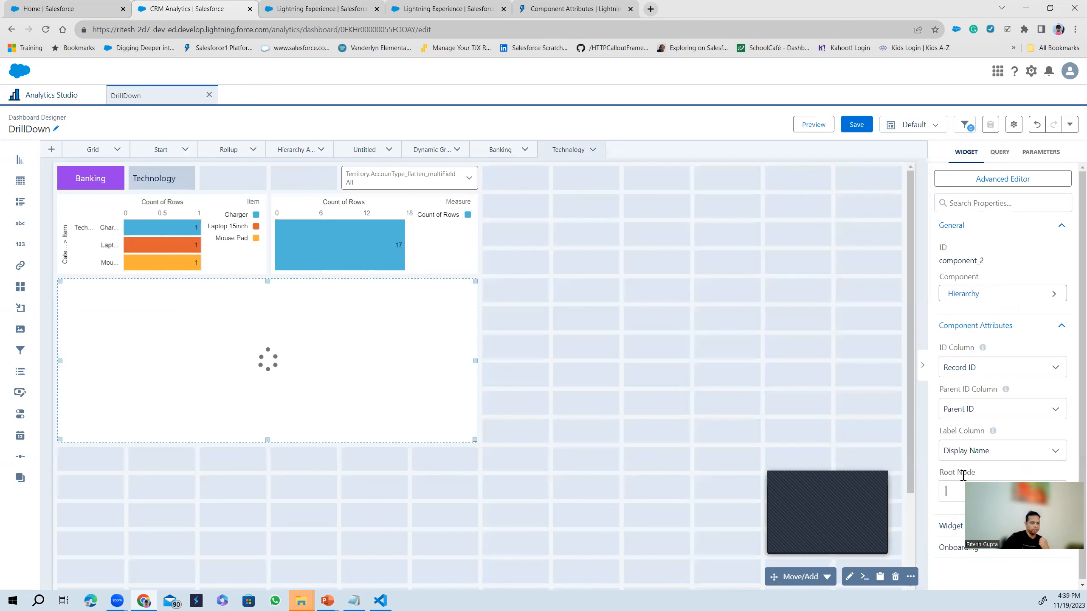
Switch to Hierarchical.csv in Notepad and examine the Record ID and Parent ID values of the top-level record for the root node.
triple_click(955, 475)
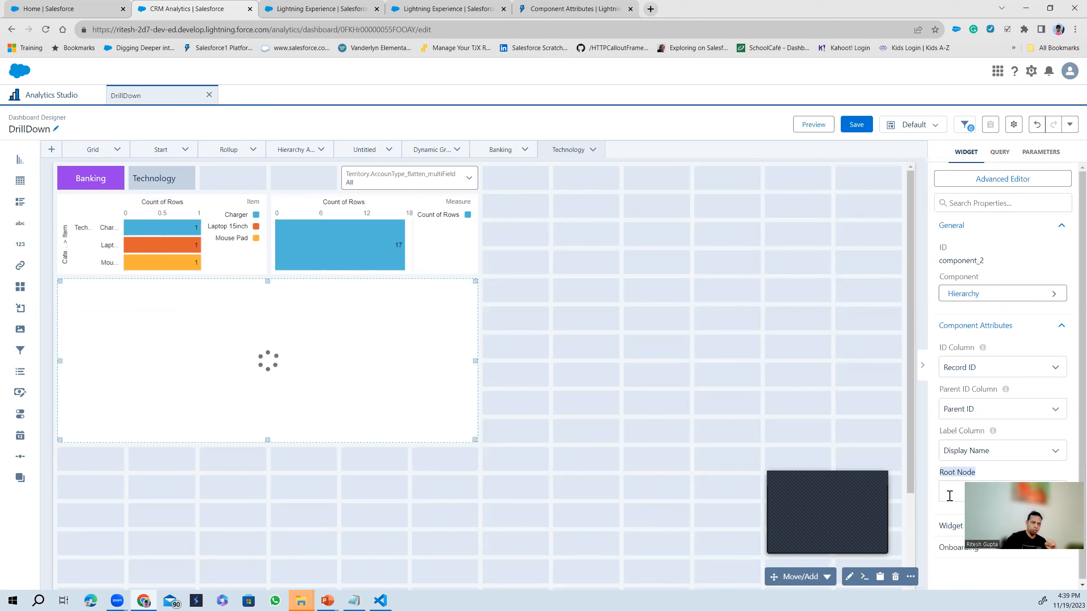
click(949, 496)
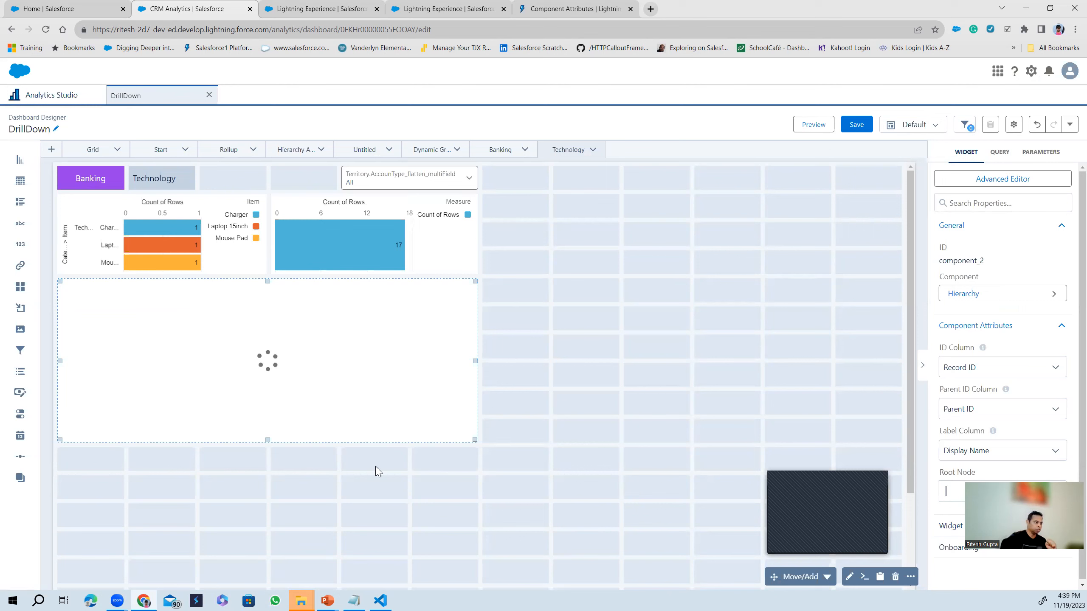
click(354, 596)
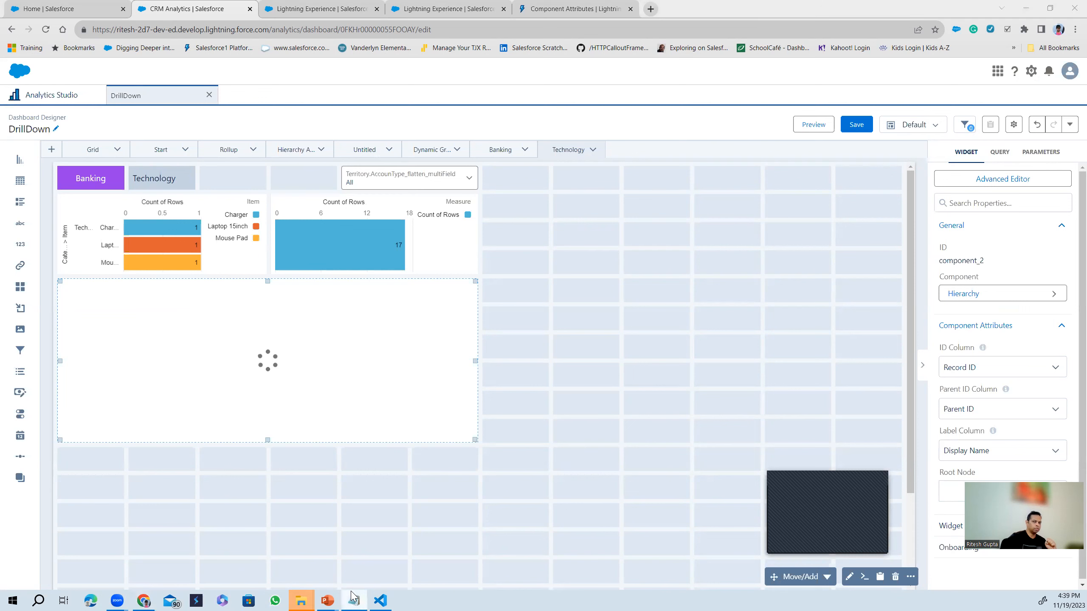
click(351, 593)
key(alt+F4)
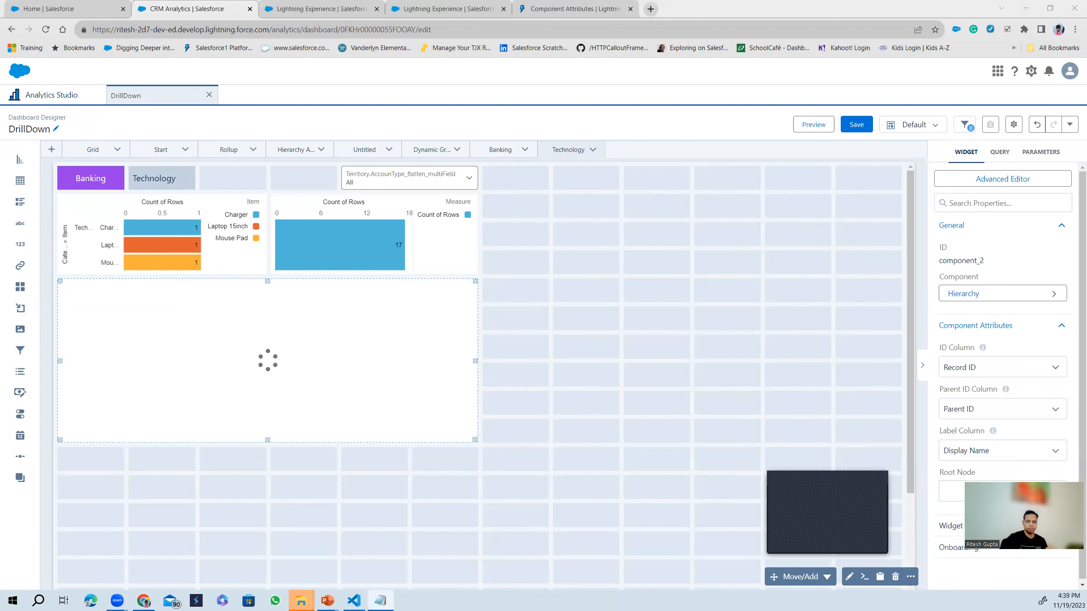
double_click(443, 333)
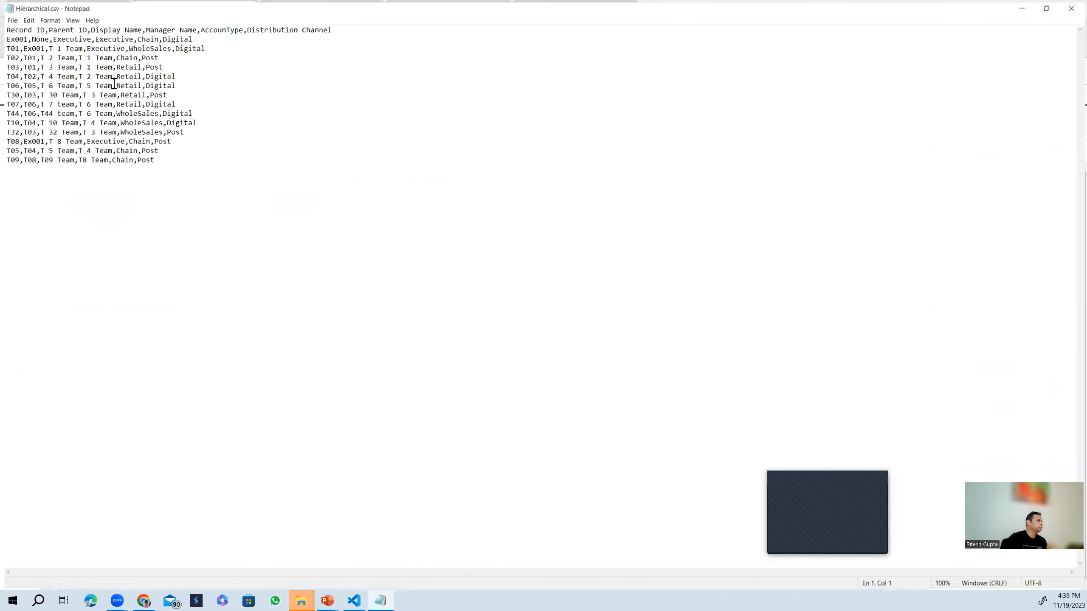
double_click(11, 29)
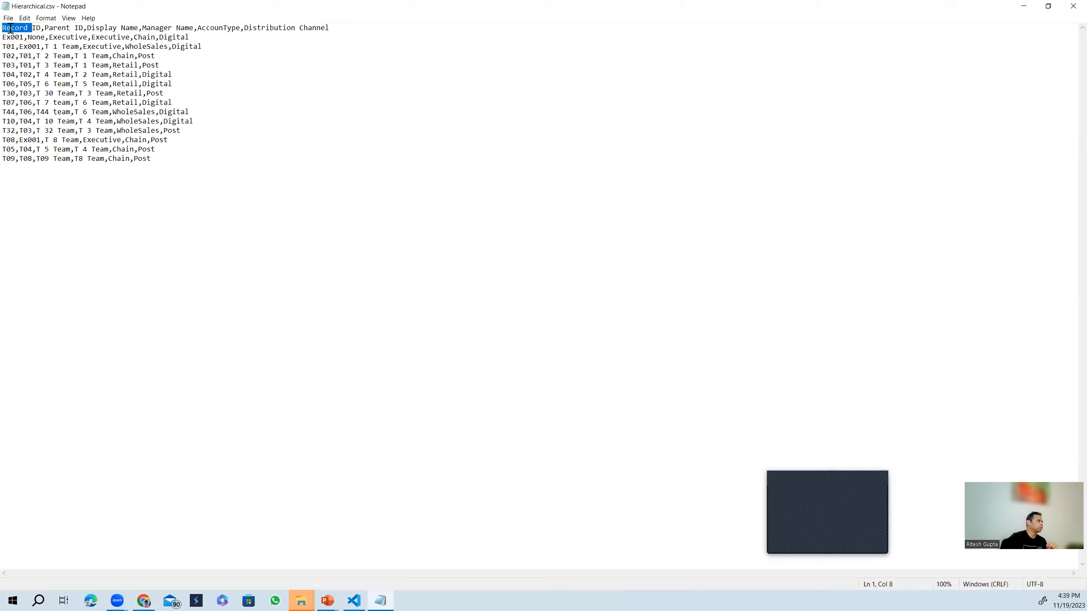
drag(55, 28, 30, 33)
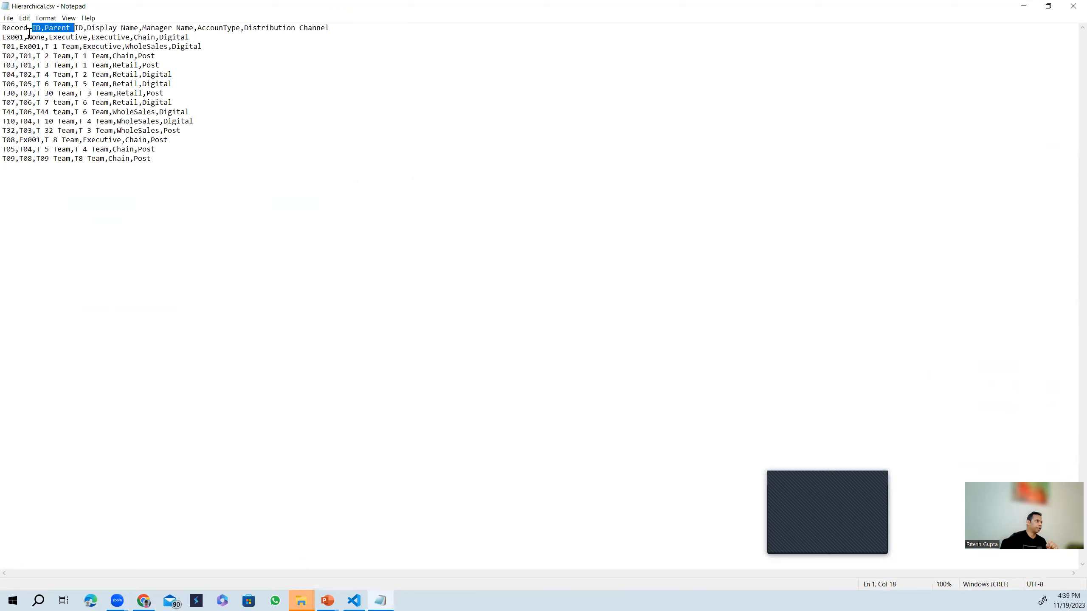
triple_click(8, 38)
click(39, 39)
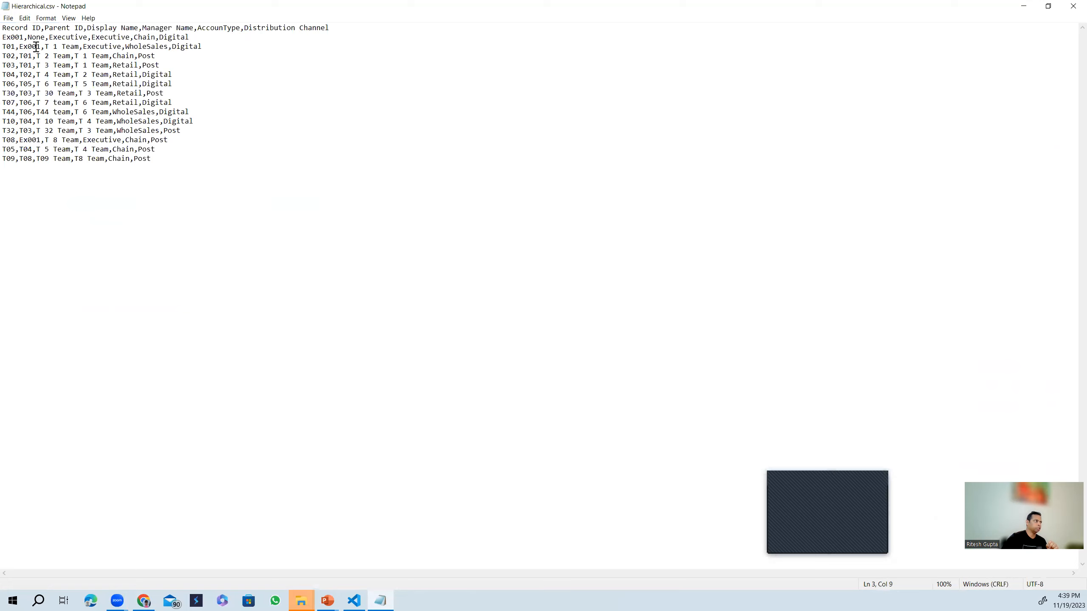
drag(37, 46, 34, 44)
triple_click(35, 37)
click(35, 38)
drag(35, 40, 44, 40)
click(1071, 7)
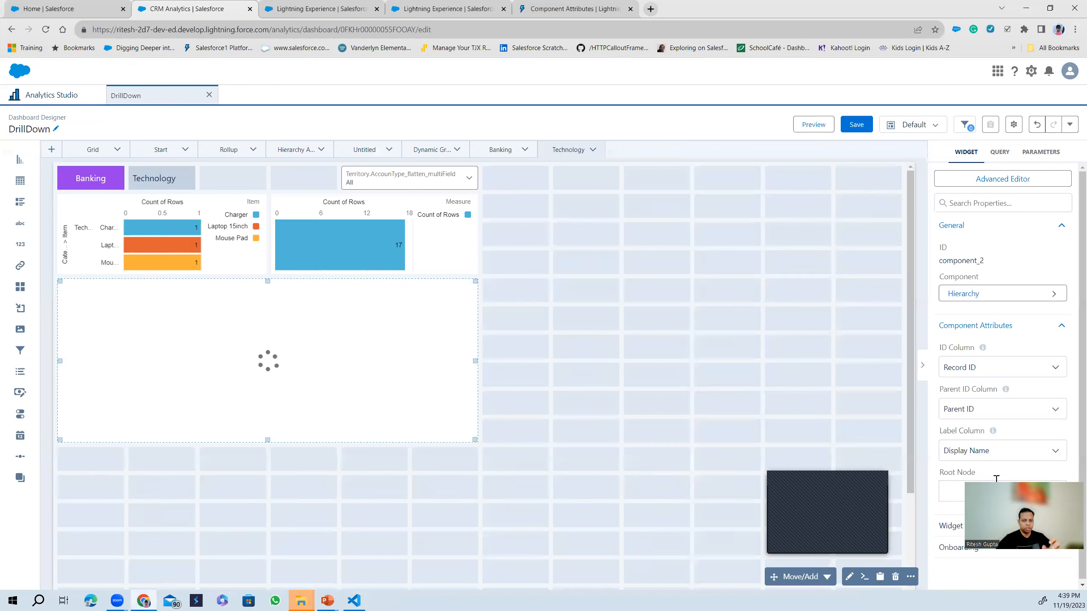
Set the Hierarchy component's Root Node to None and save the DrillDown dashboard in My Private App.
text(None)
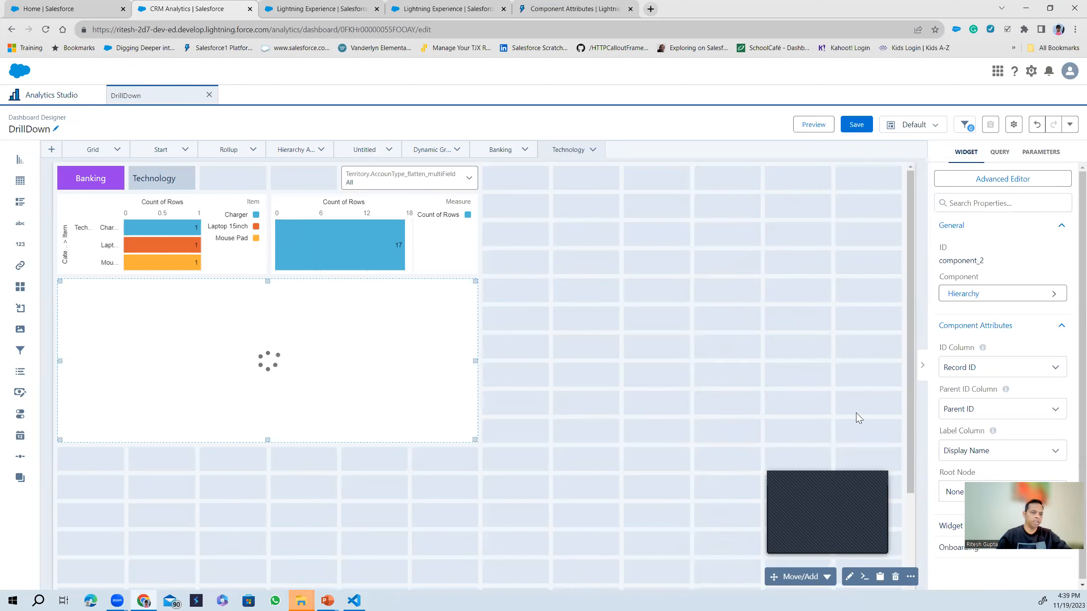
click(854, 125)
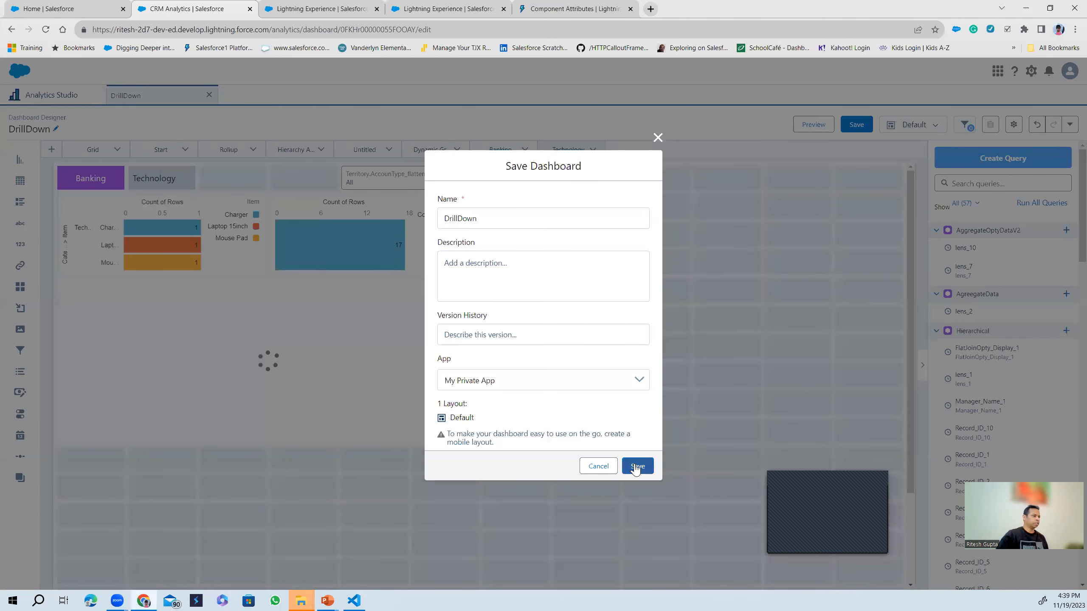
click(637, 467)
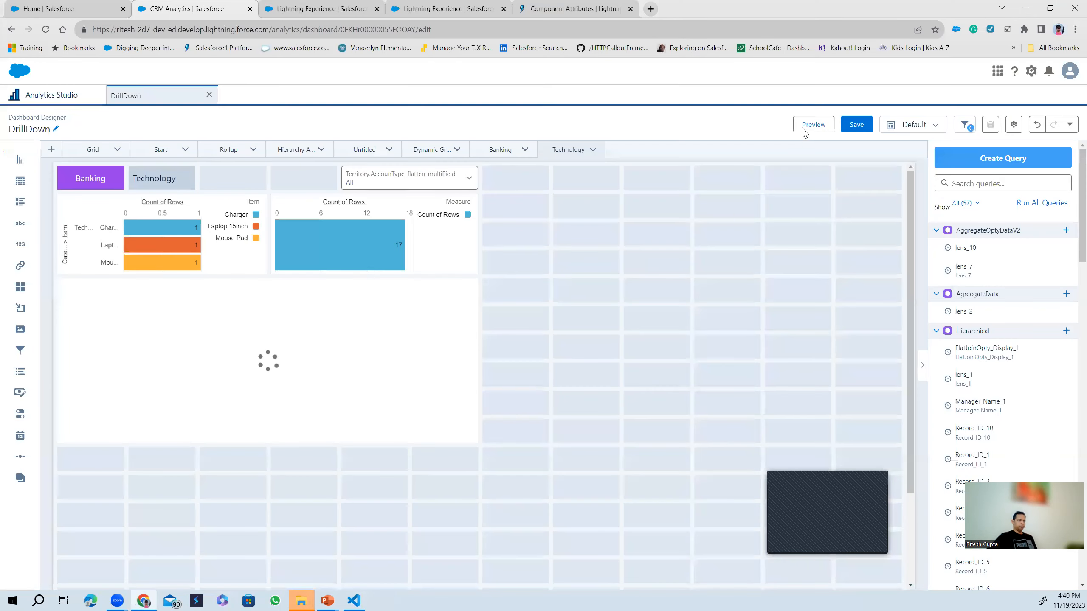
Preview the DrillDown dashboard's Technology page, return to editing and save the dashboard.
click(804, 125)
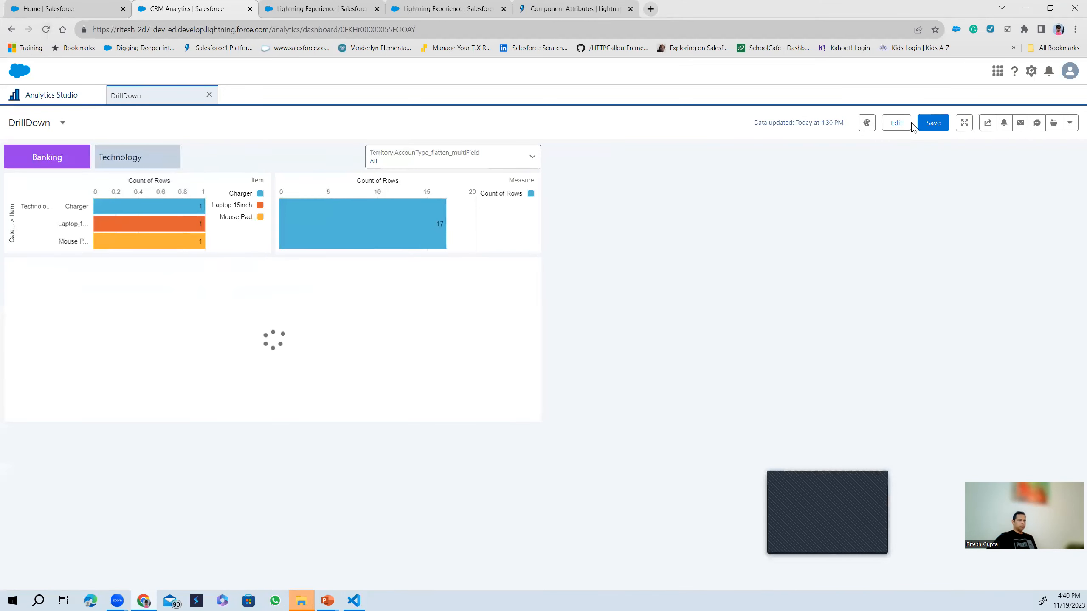
click(895, 123)
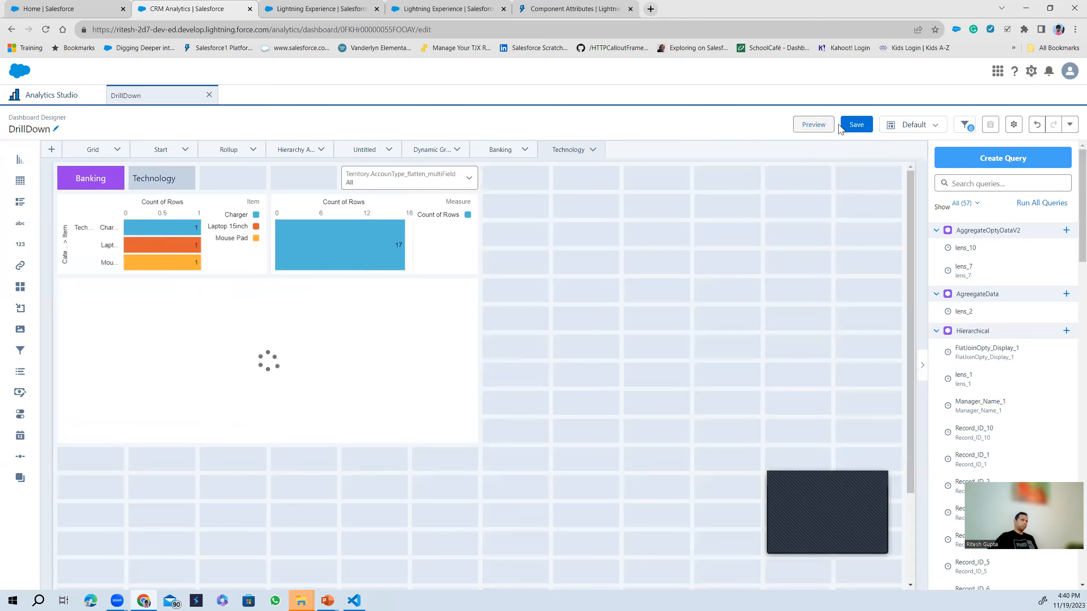
click(856, 125)
click(633, 471)
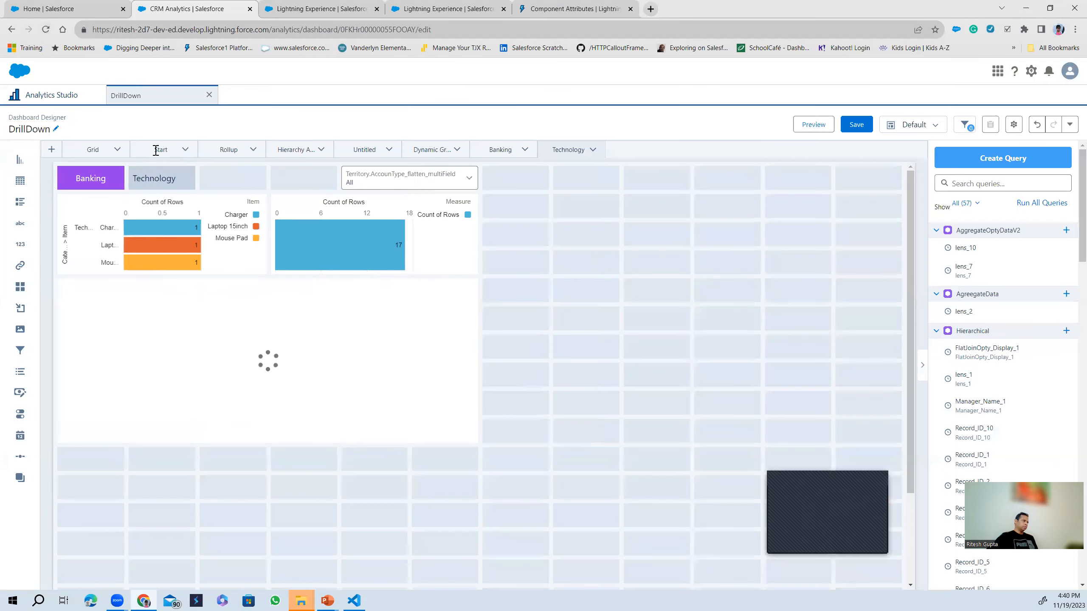
Preview the dashboard's Start page and expand Executive, T 1 Team, T 8 Team, T 3 Team and T 2 Team in the hierarchy tree.
click(157, 150)
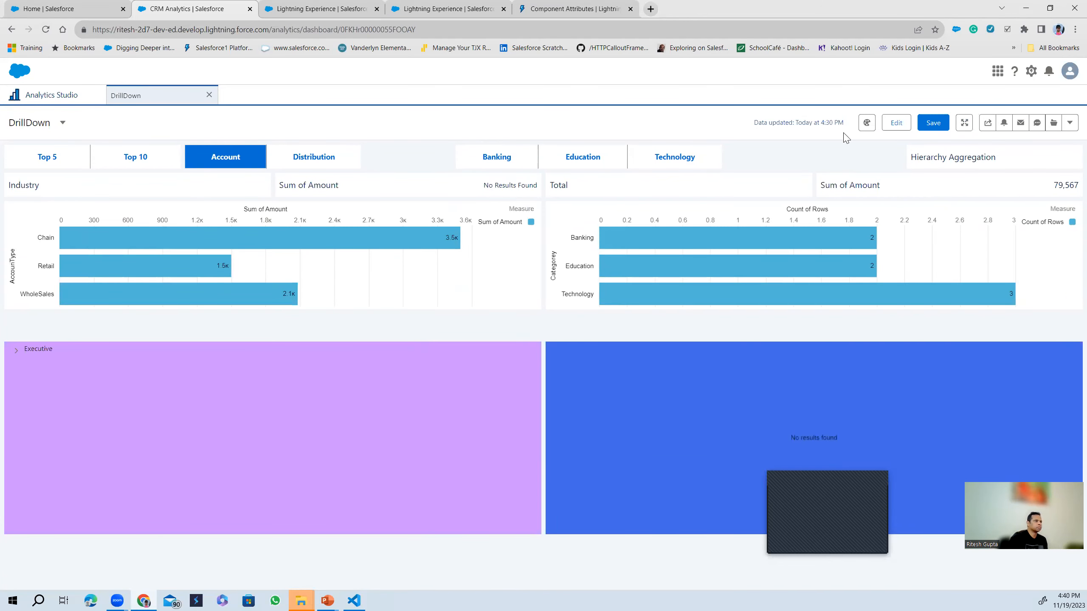
click(16, 351)
click(25, 367)
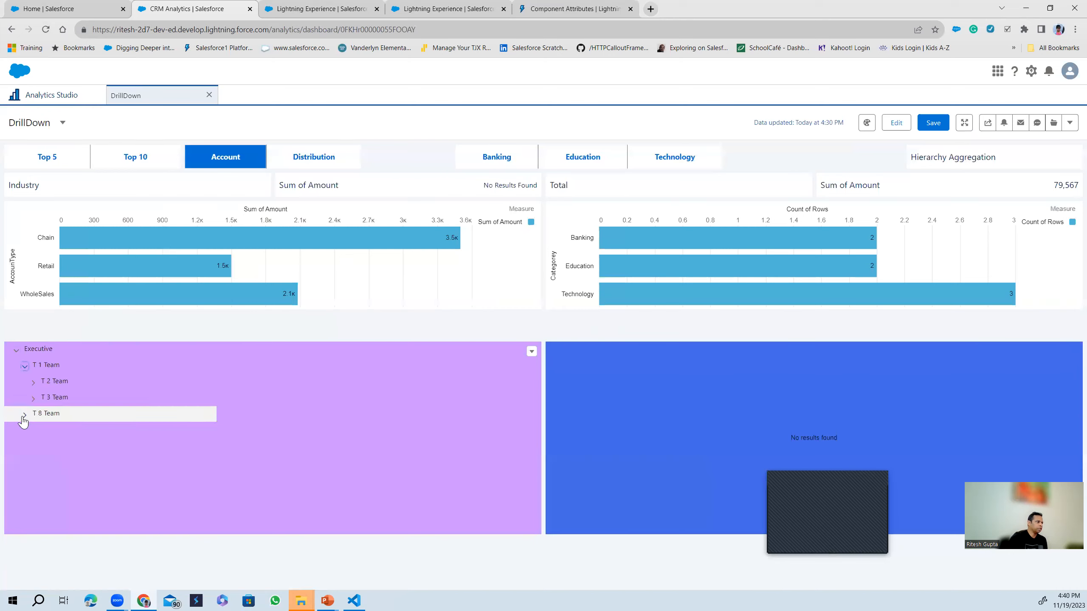
click(24, 416)
click(33, 398)
click(34, 383)
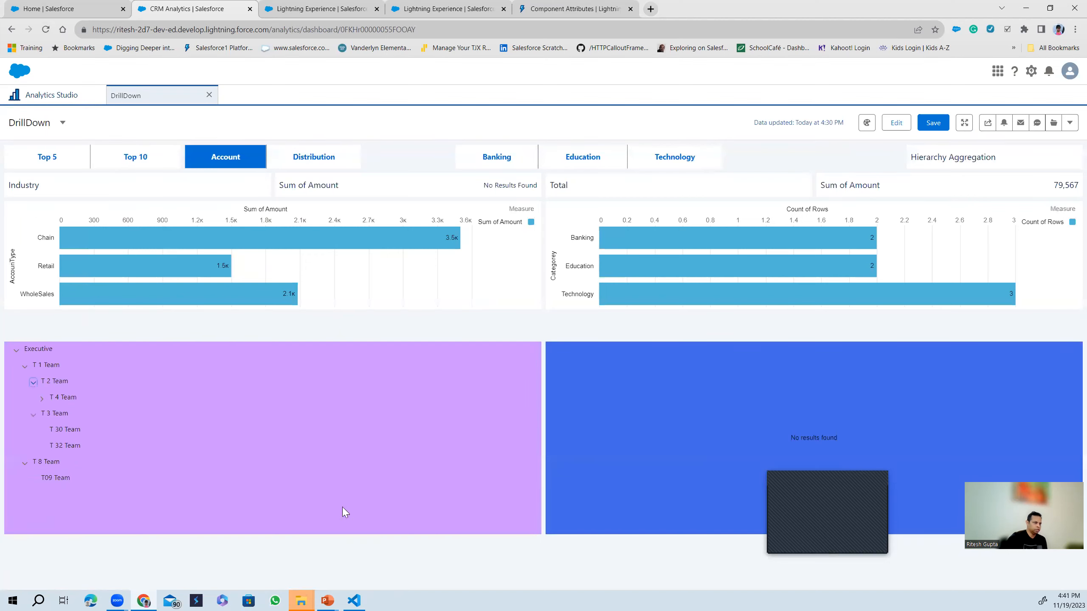
Expand T 4 Team and select T 4 Team, T 5 Team and T 1 Team in turn to examine the filtered Amount chart.
click(57, 398)
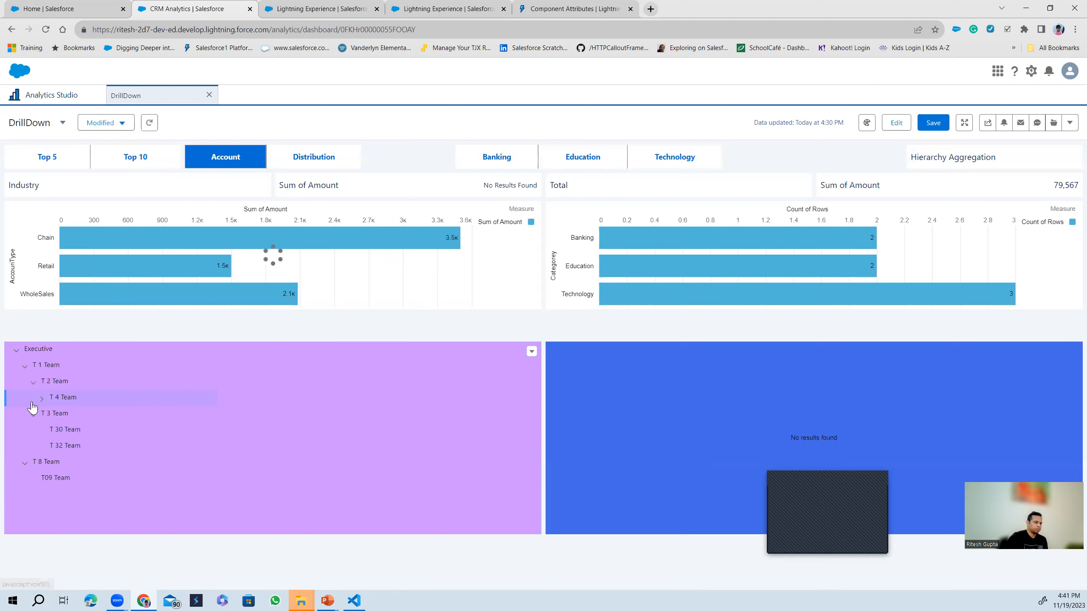
click(42, 398)
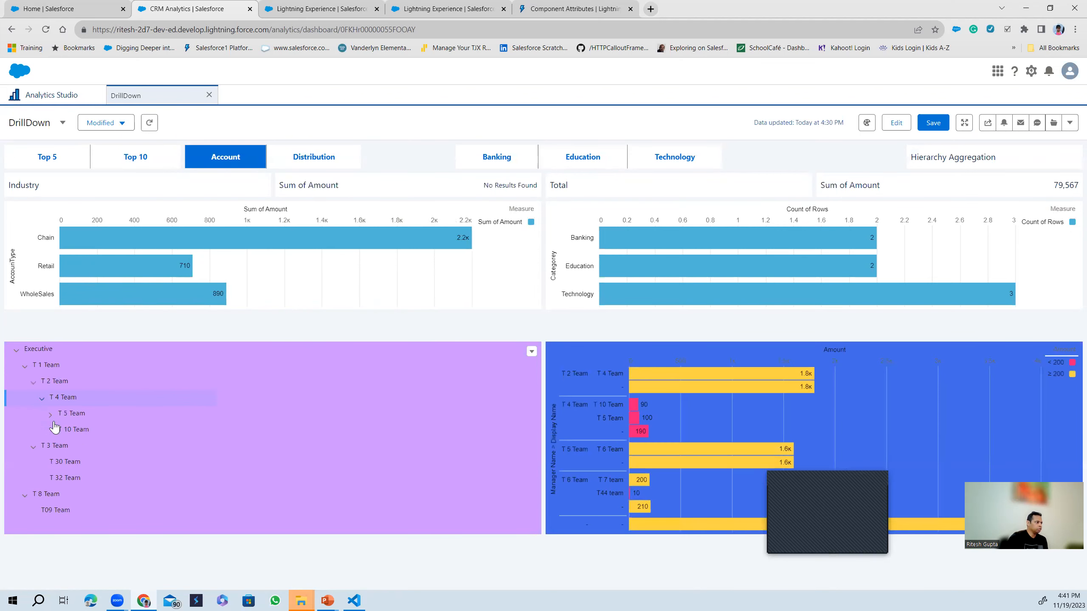
click(62, 416)
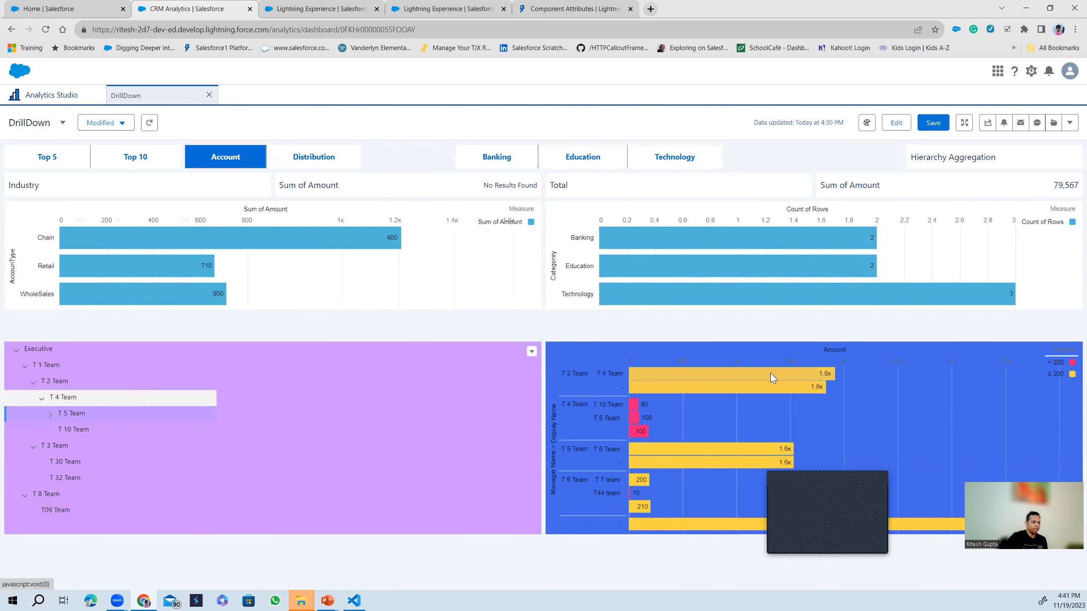
click(47, 365)
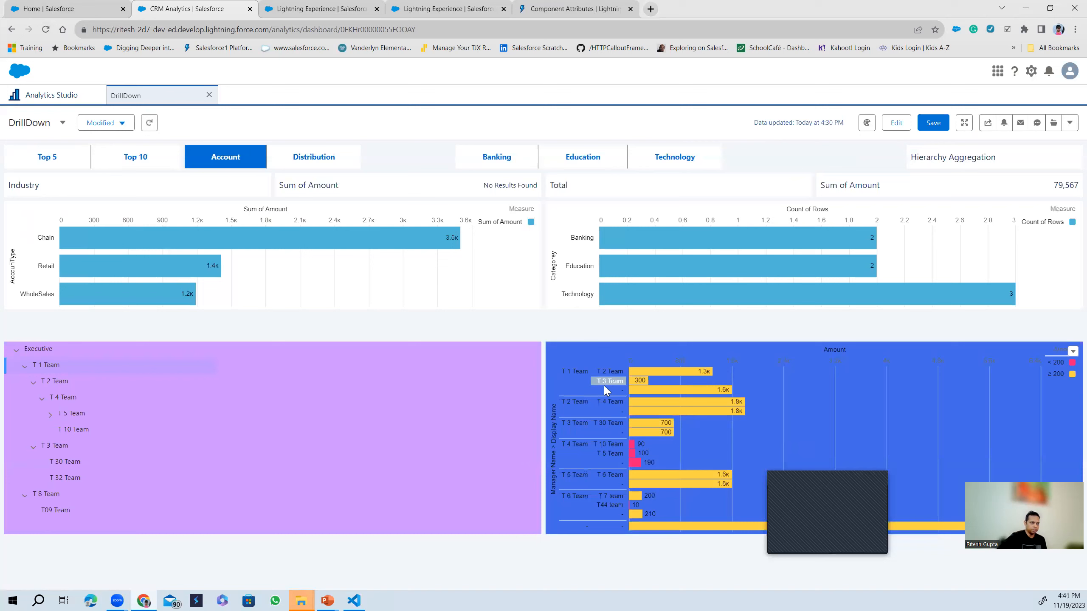
mouse_move(639, 384)
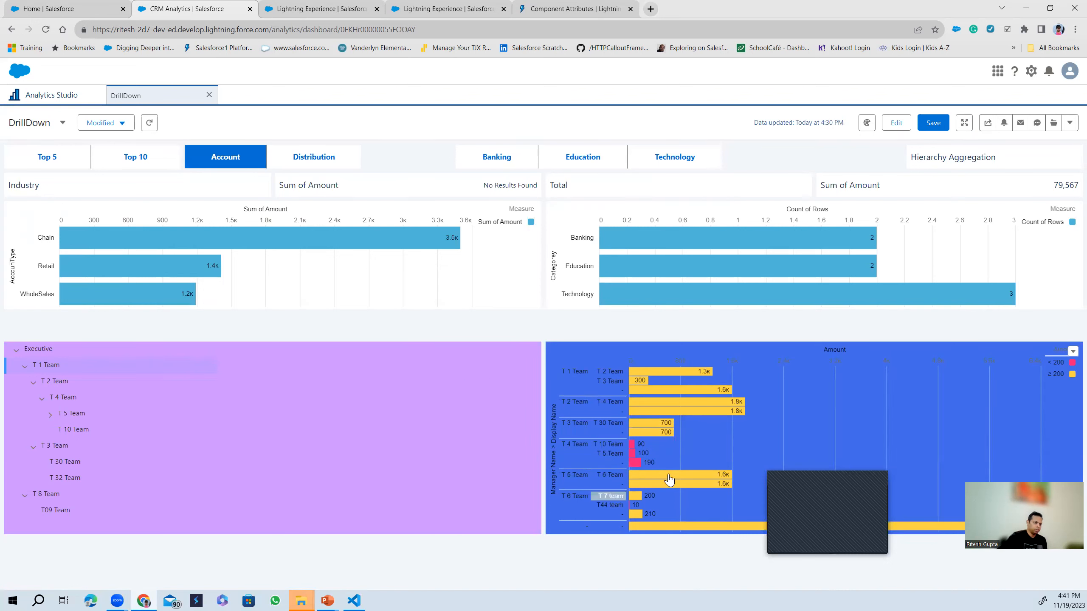
Return to editing the dashboard and open the query code behind the Amount chart by Manager Name and Display Name.
click(896, 123)
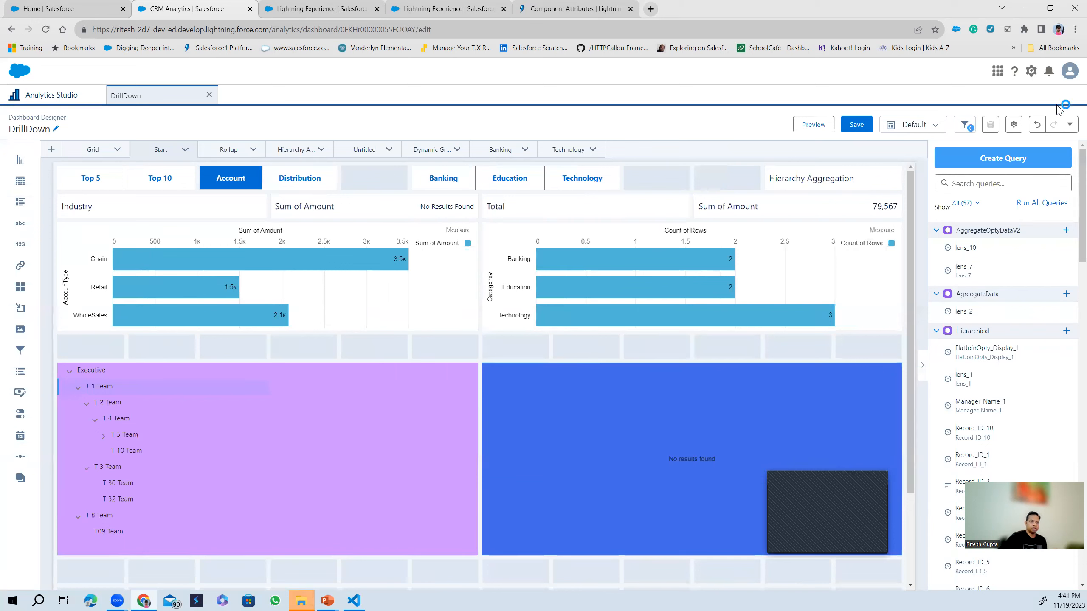
click(1070, 124)
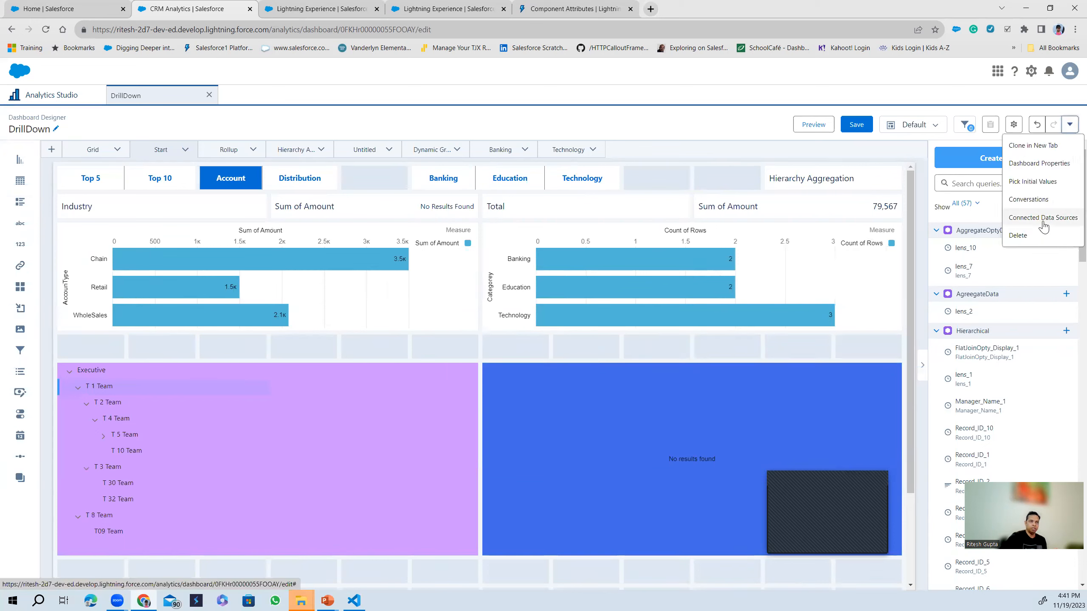
click(629, 398)
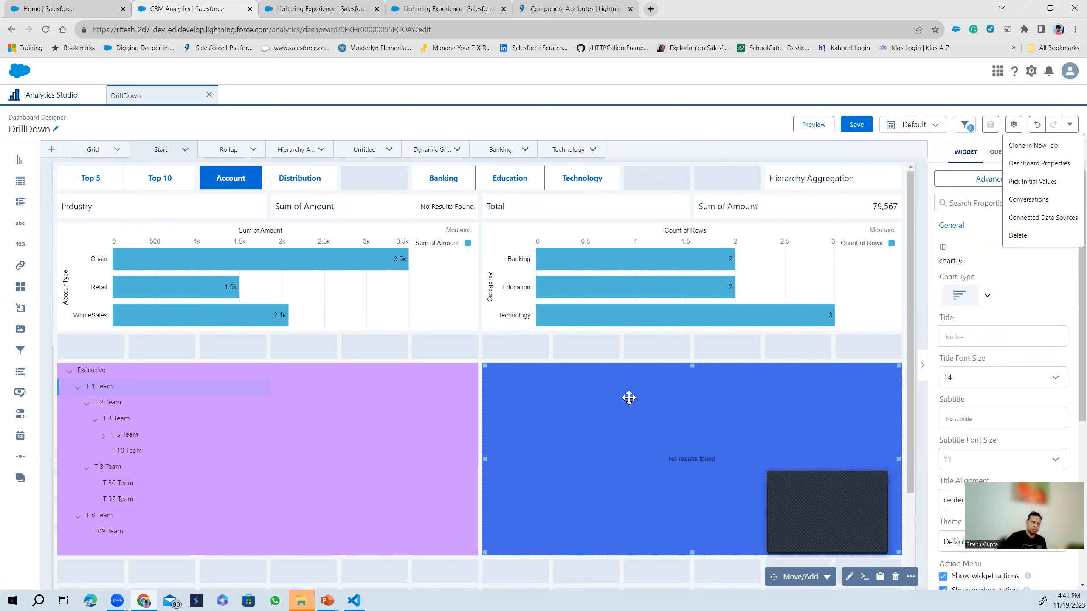
double_click(723, 403)
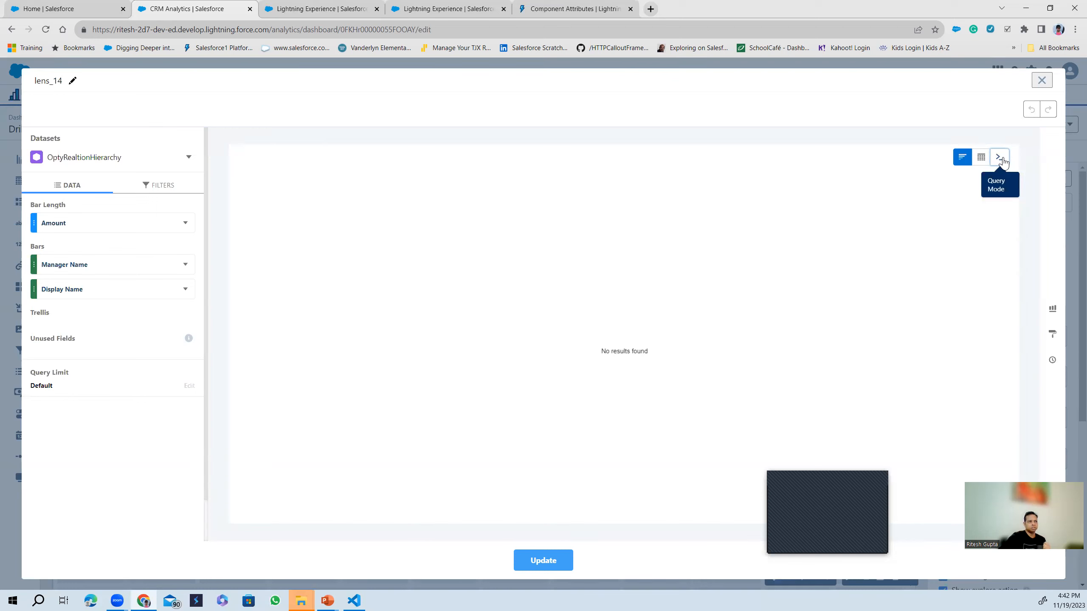
click(998, 158)
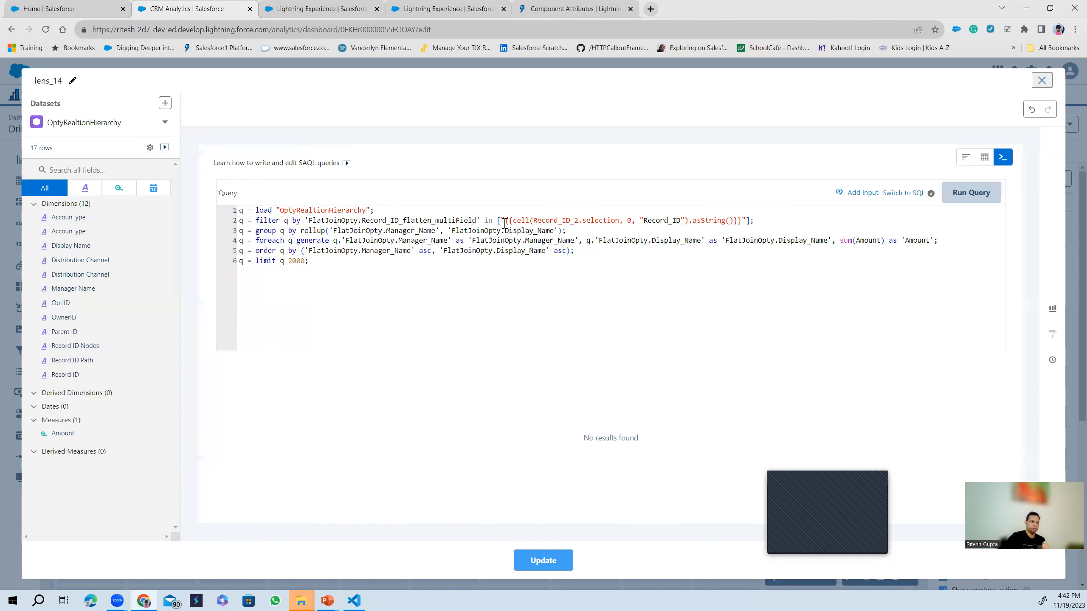
Examine the query's filter binding between Record_ID_flatten_multiField and the selected Record_ID, then leave the lens without saving.
drag(484, 221, 772, 224)
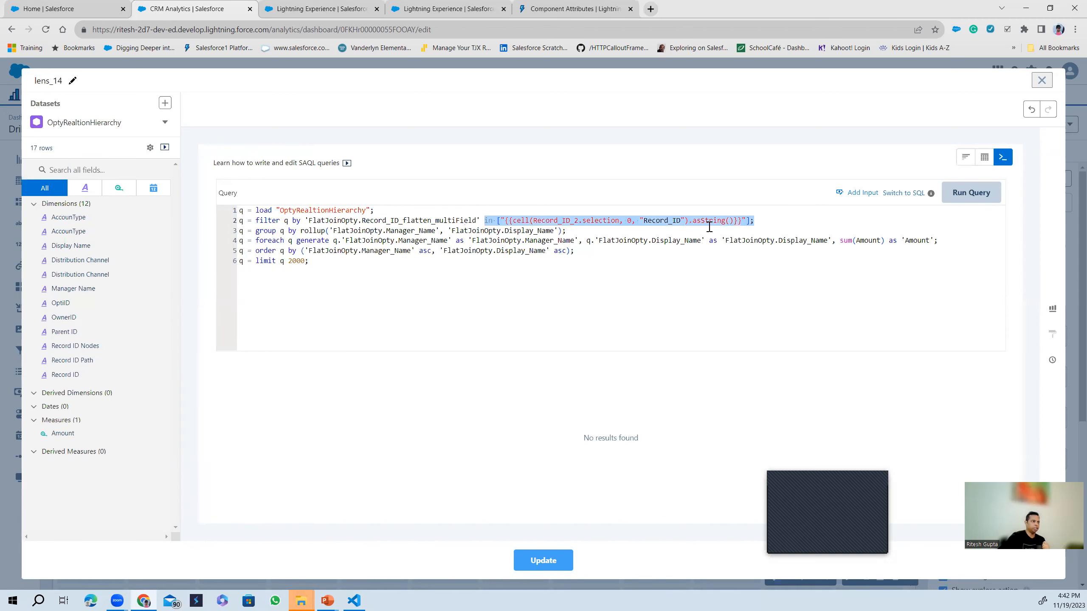
double_click(417, 220)
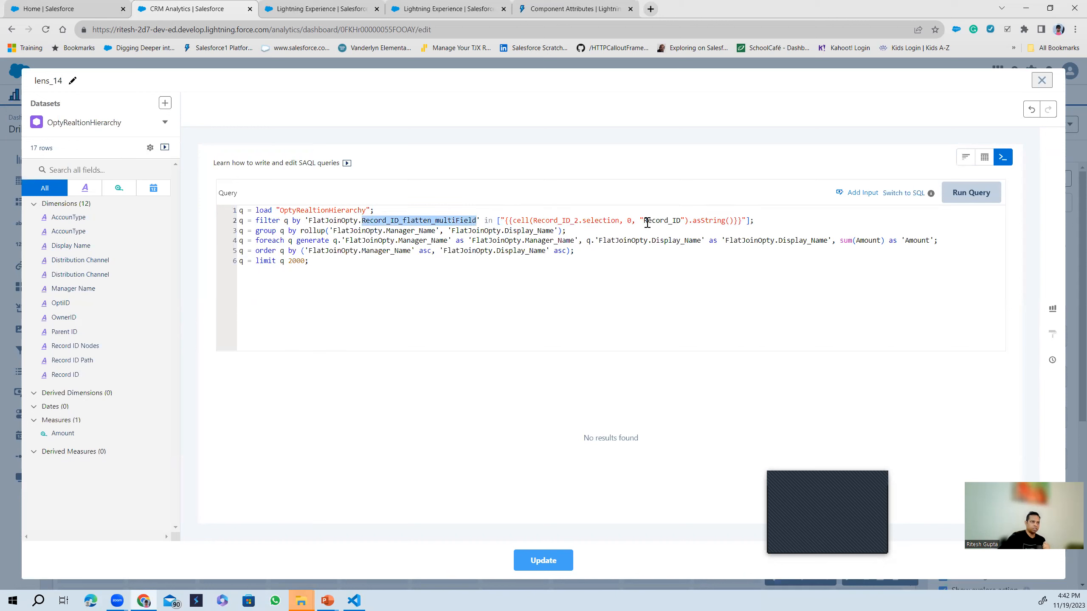
double_click(666, 221)
click(482, 221)
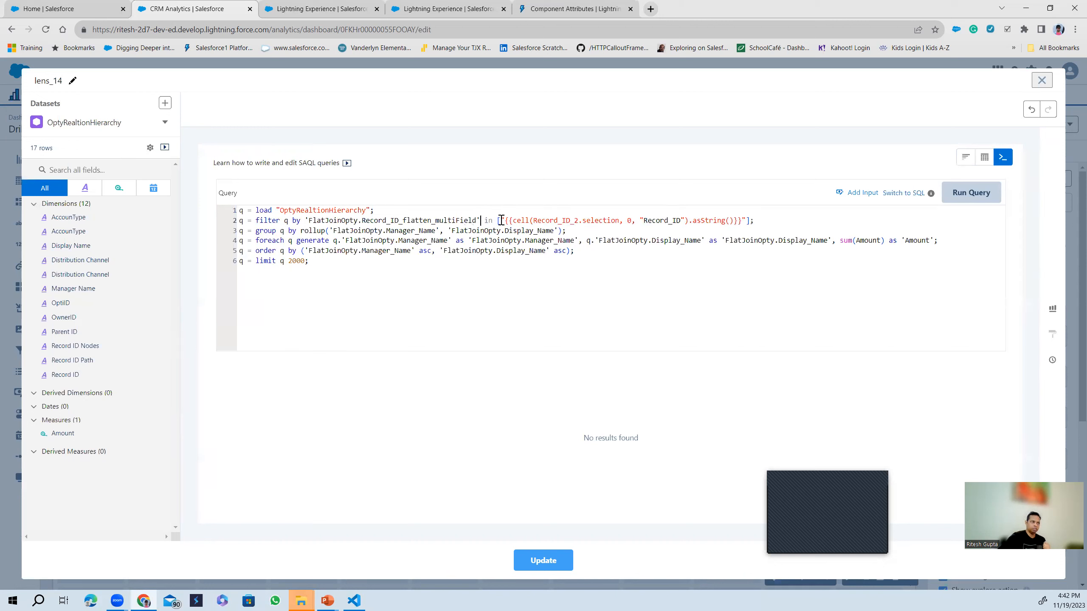
key(shift+Up)
shift+click(764, 221)
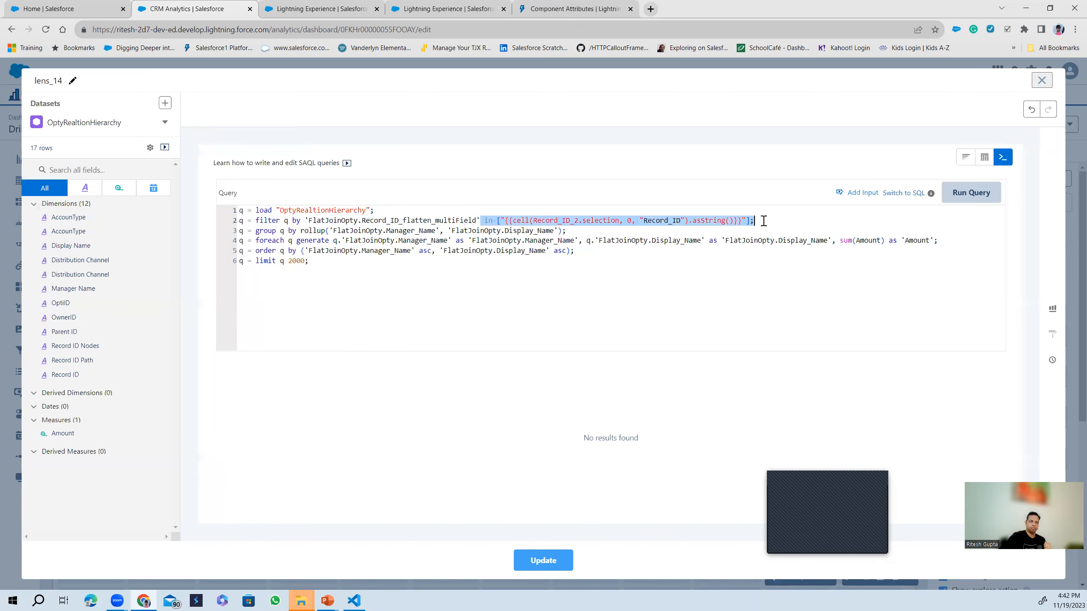
click(1047, 83)
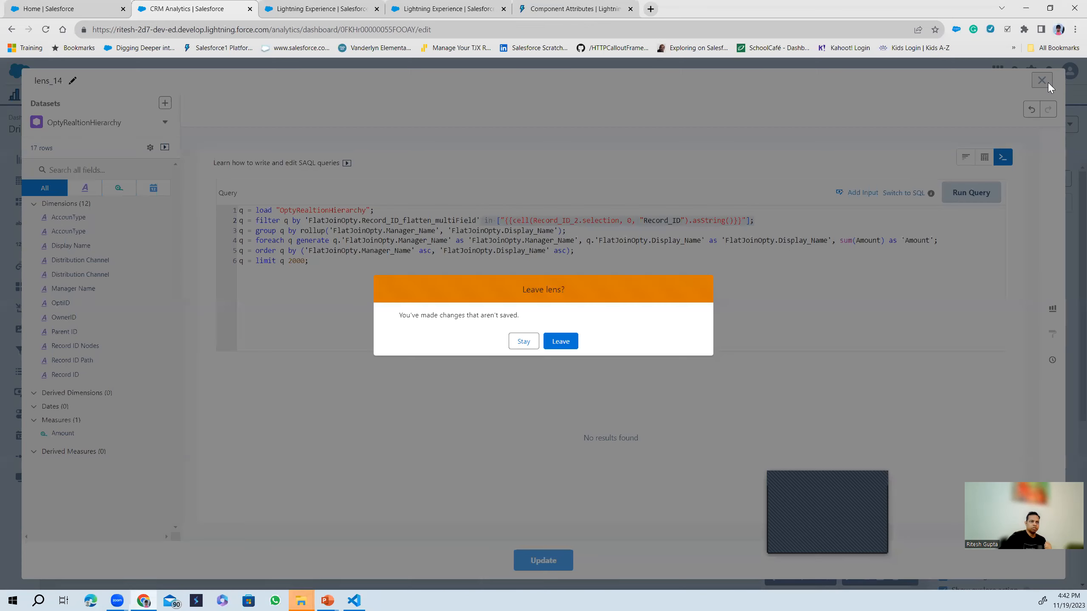
click(561, 341)
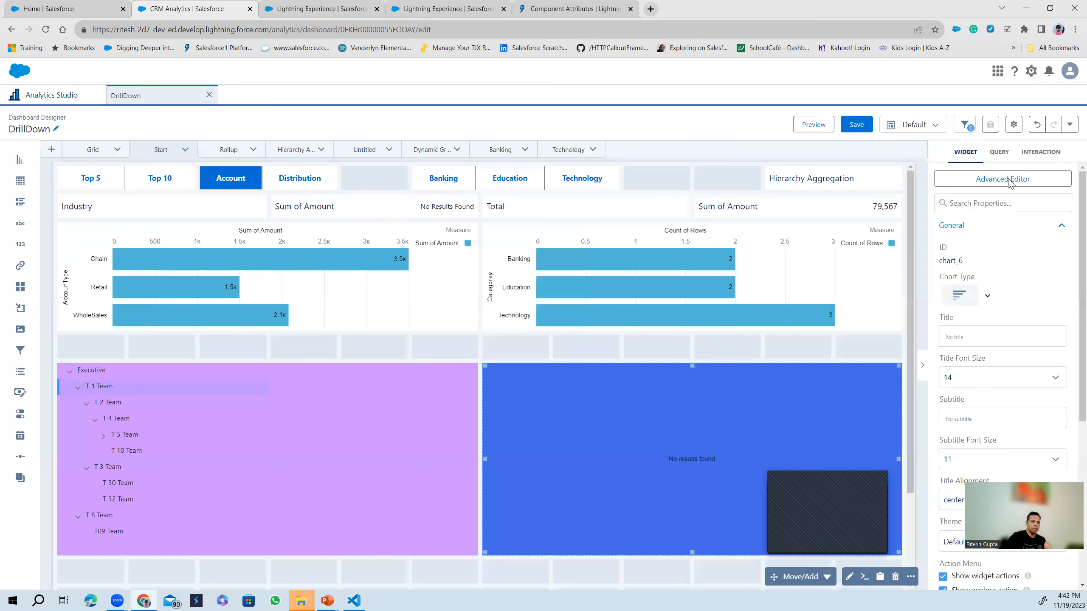
click(1070, 125)
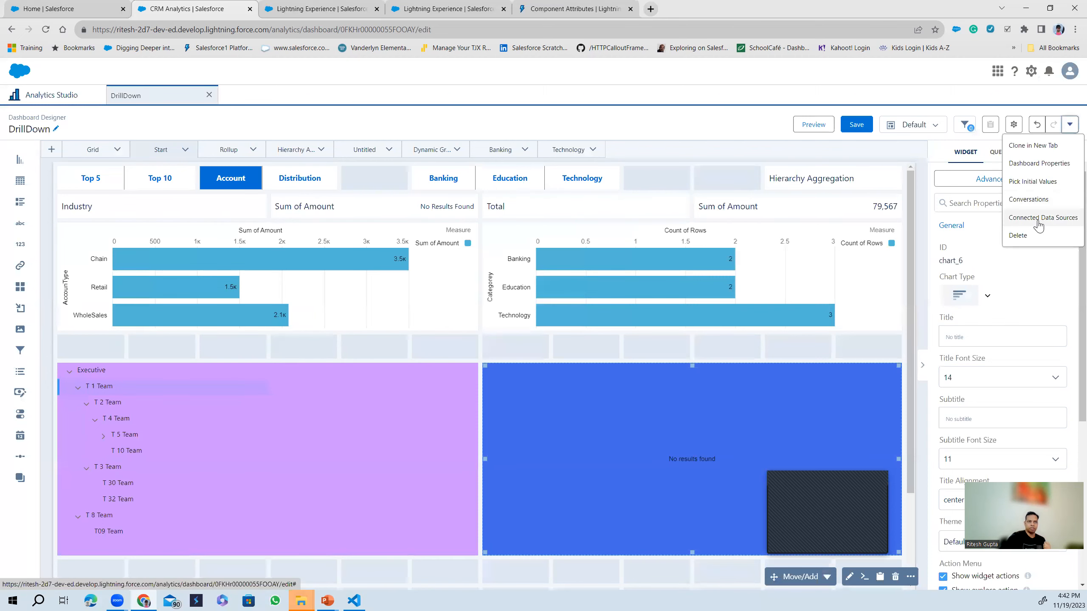
click(1038, 219)
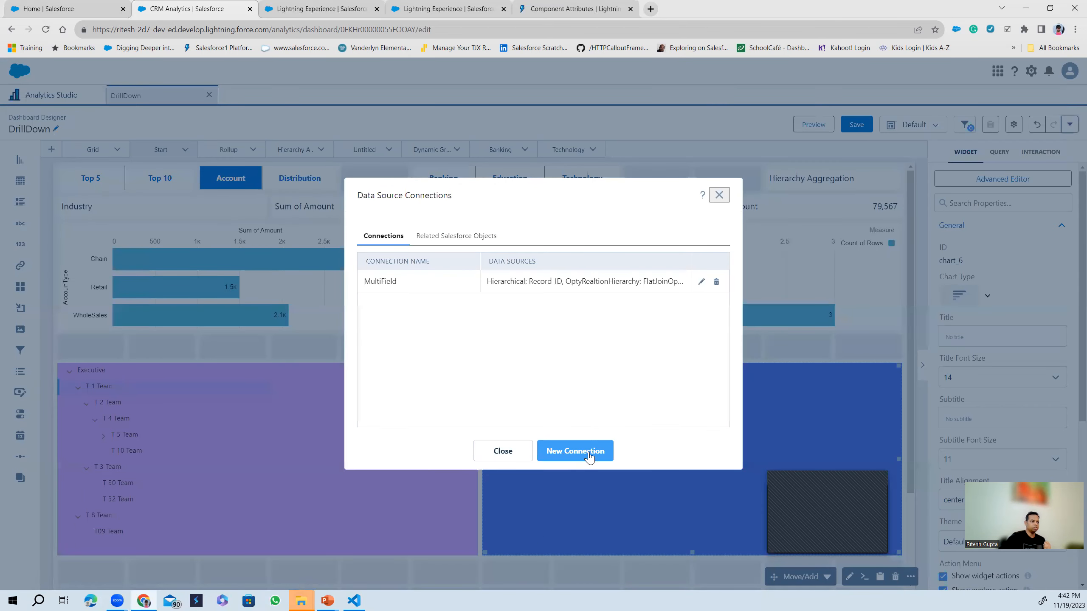
click(570, 454)
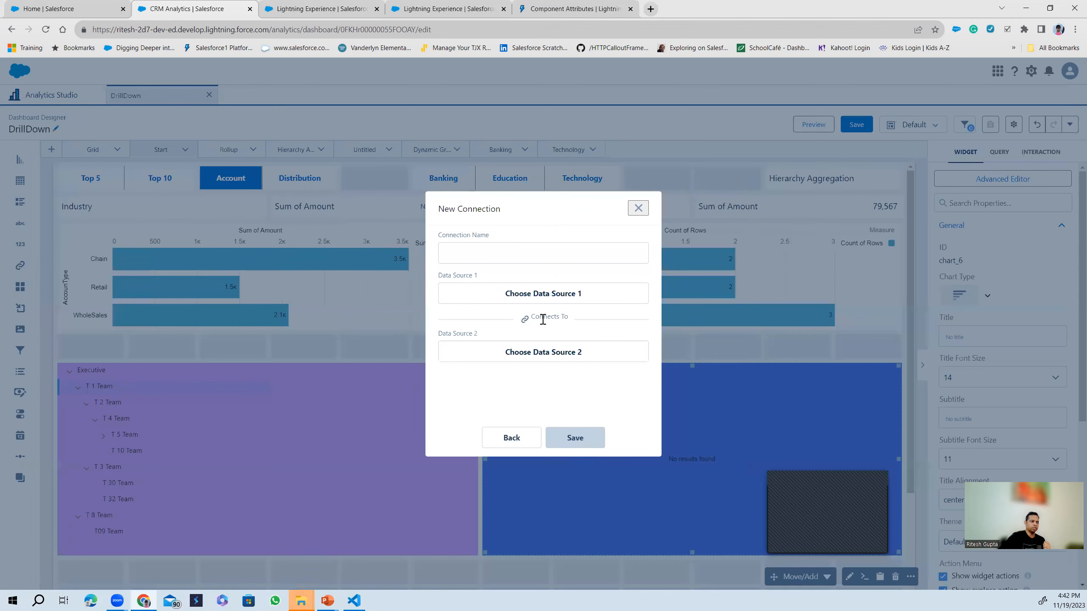
click(484, 250)
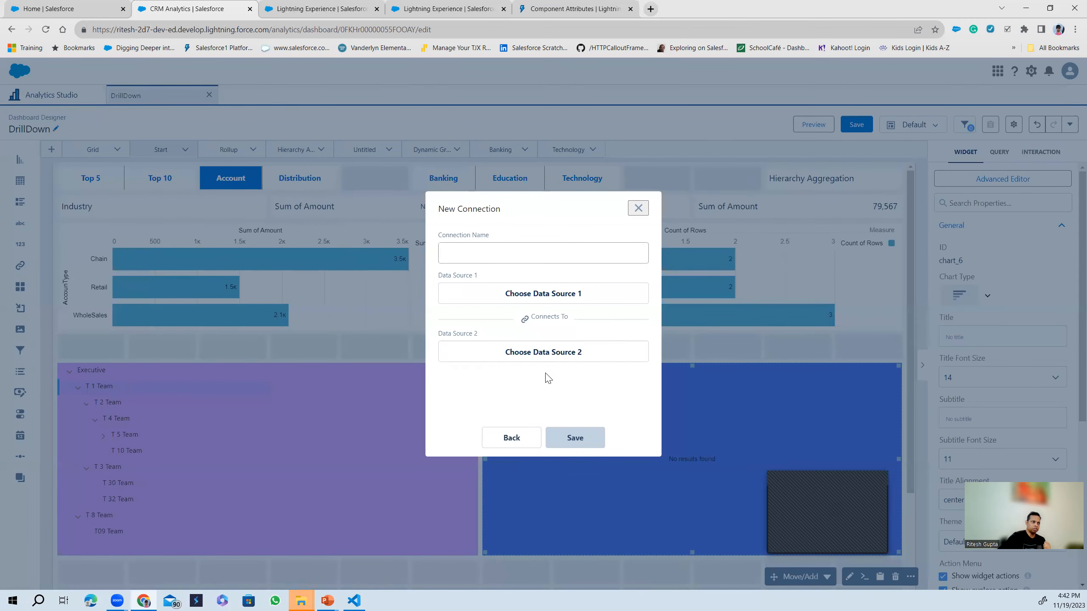
click(638, 208)
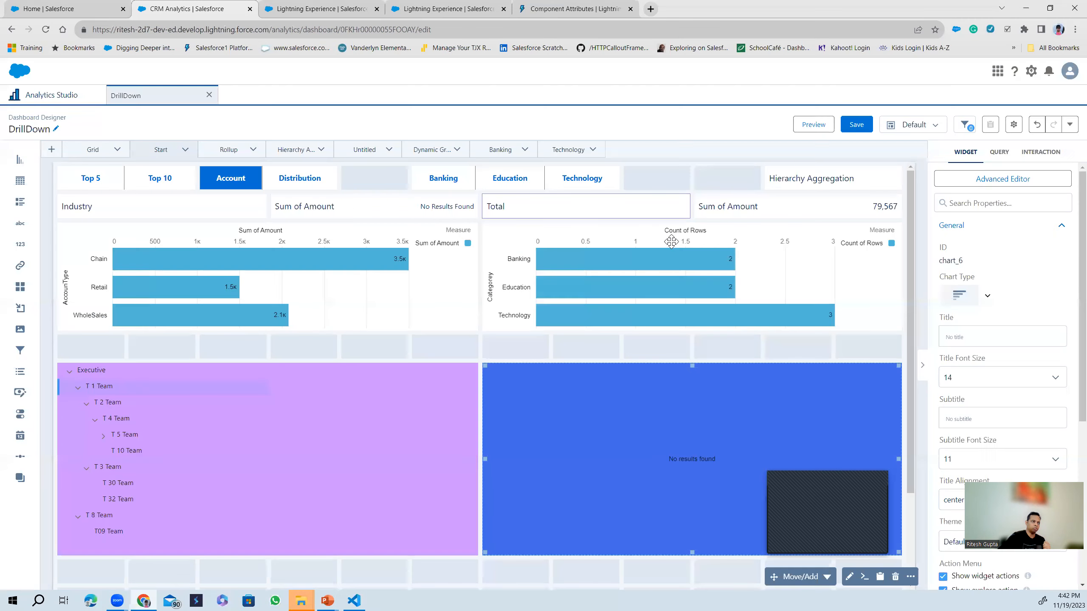
Examine which fields of Hierarchical and OptyRealtionHierarchy the MultiField data source connection links, then close the connections.
click(1069, 125)
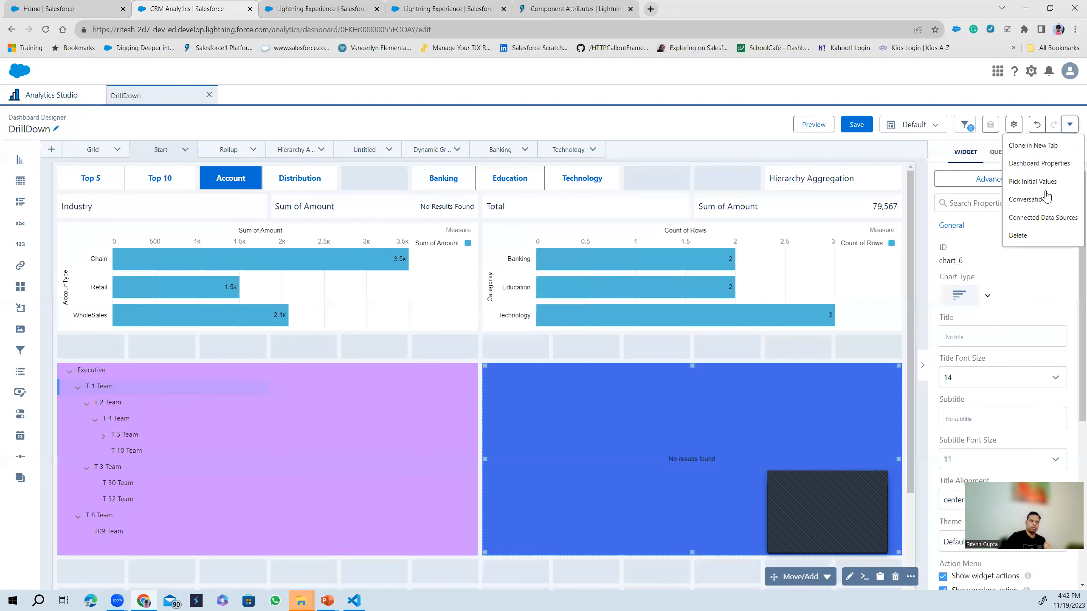
click(1028, 219)
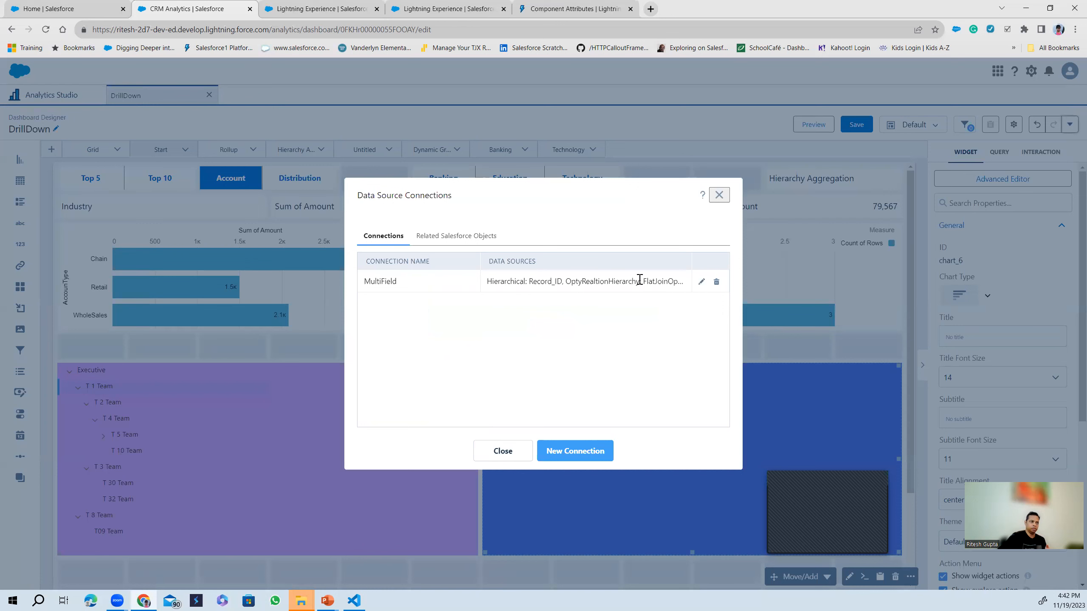
click(701, 282)
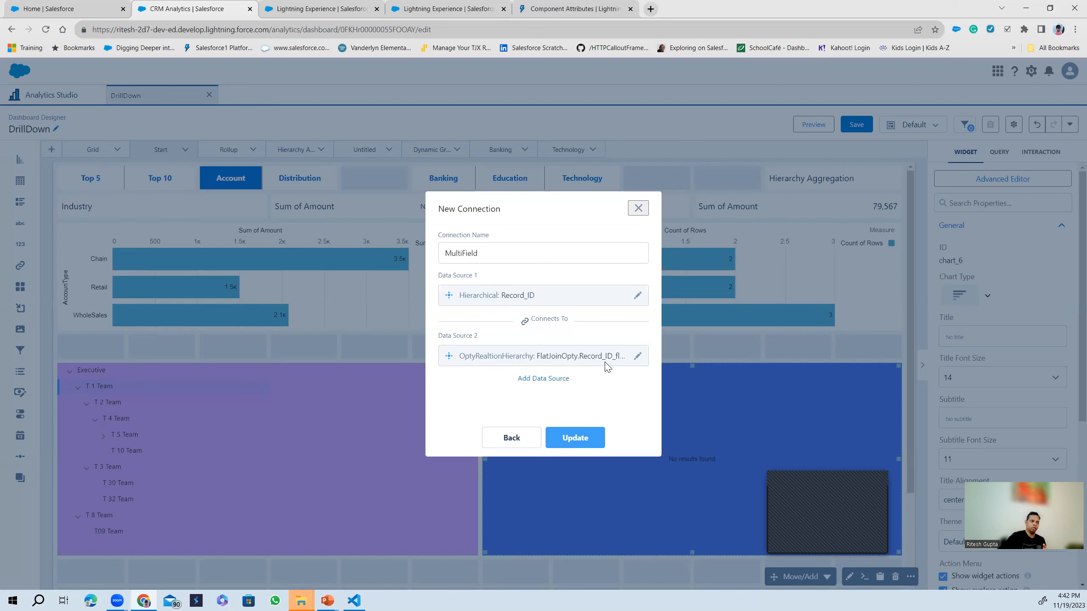
click(513, 443)
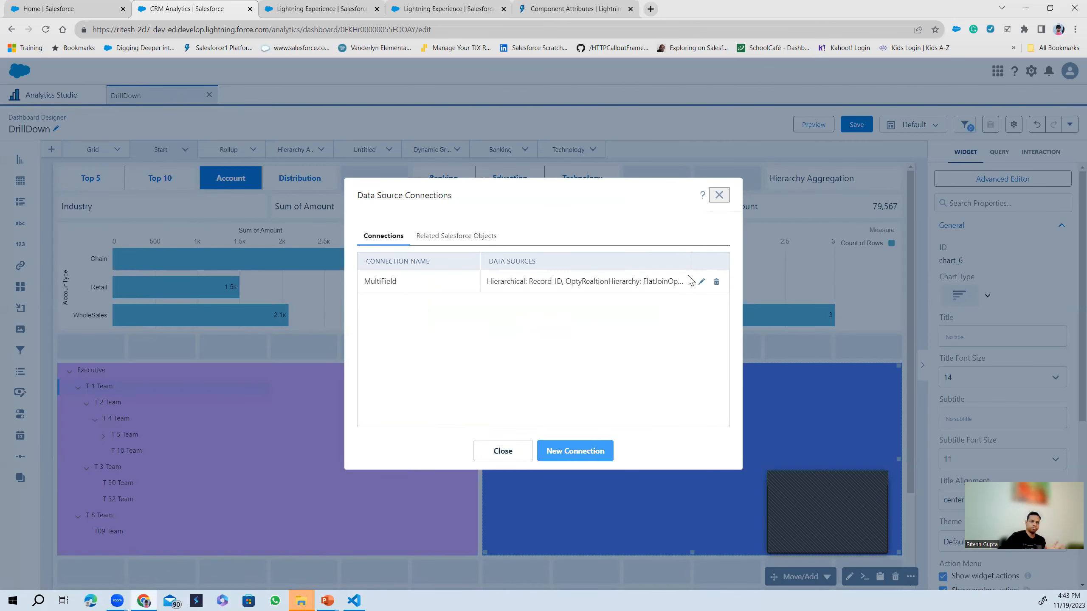
click(502, 452)
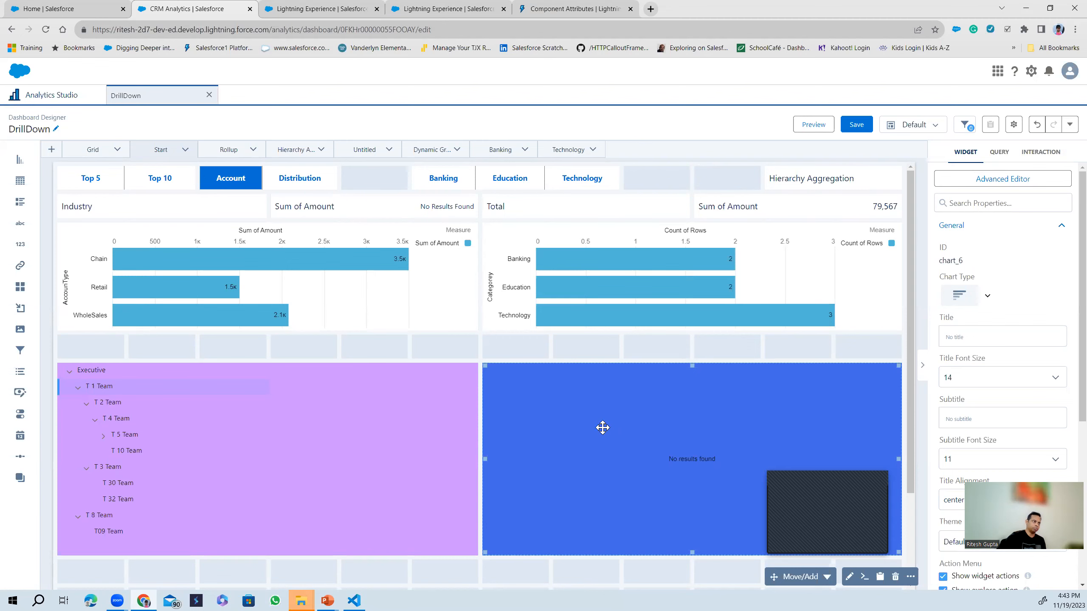
Switch to the Data Manager recipes list, refresh it and open V1DemoEnrichRecipe for editing.
click(316, 6)
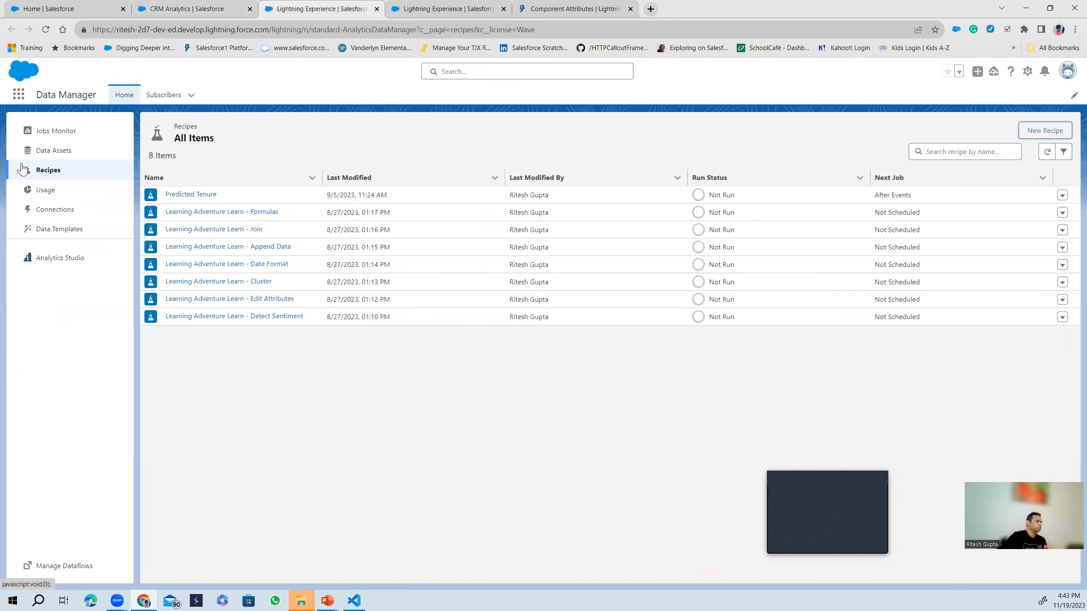
click(46, 31)
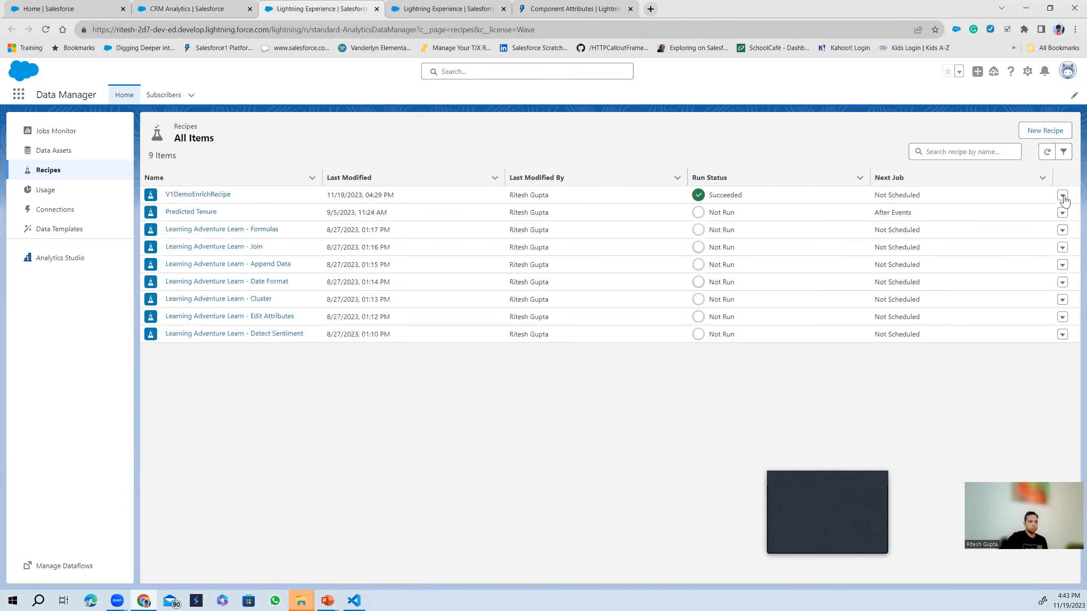
click(1063, 196)
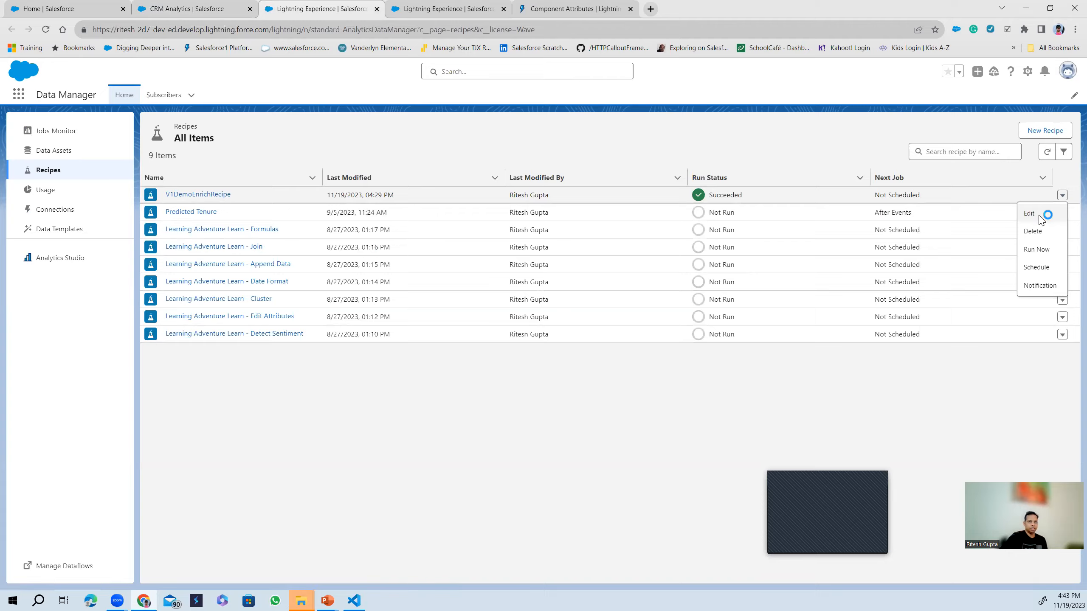
click(1040, 216)
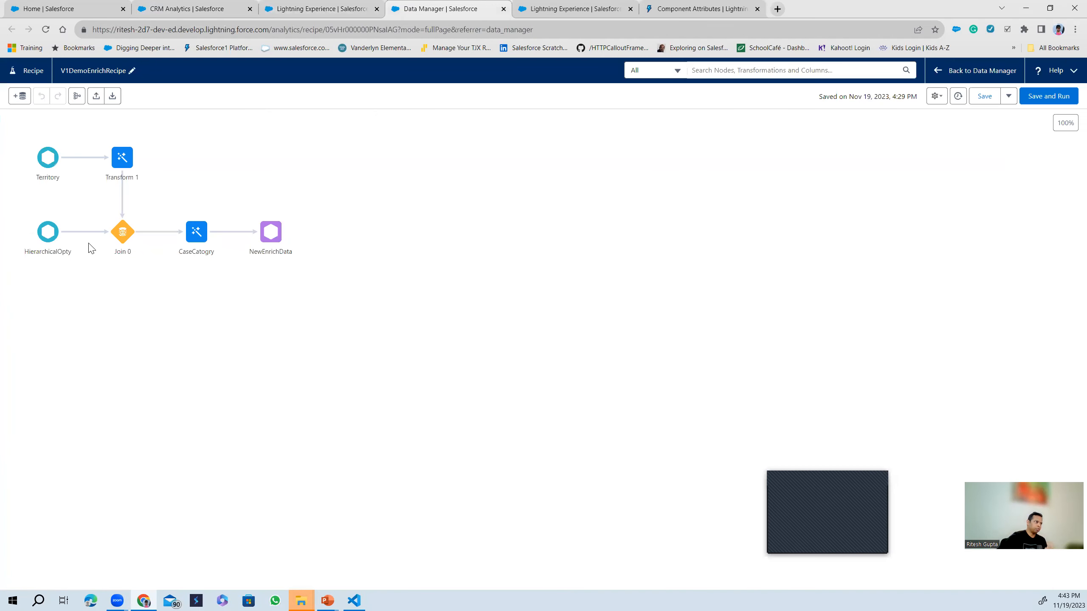
Insert an Aggregate node between Join 0 and CaseCatogry in the recipe.
click(147, 257)
click(154, 231)
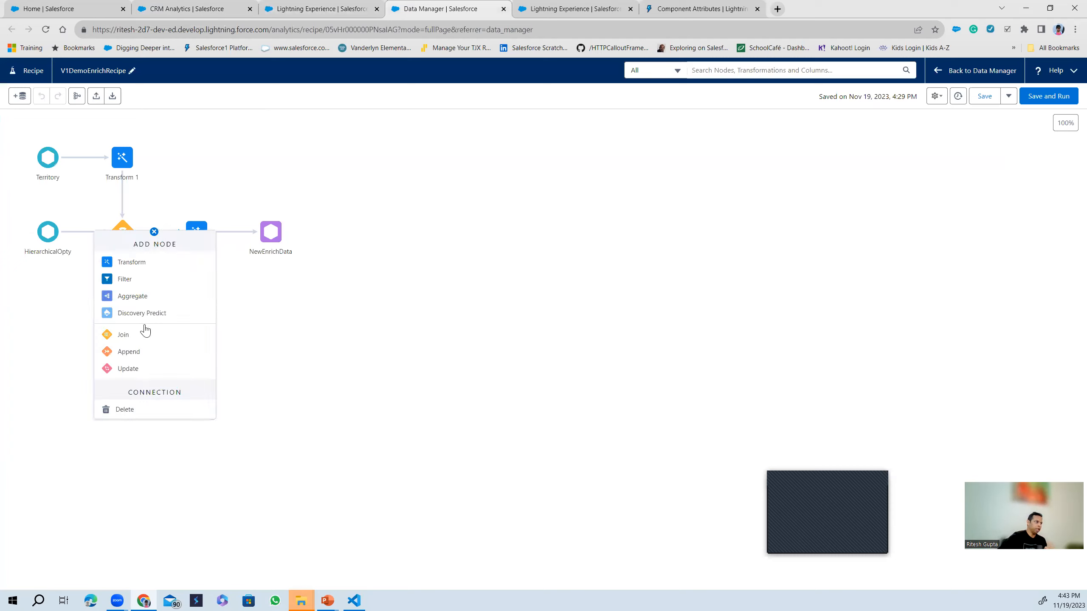
click(141, 301)
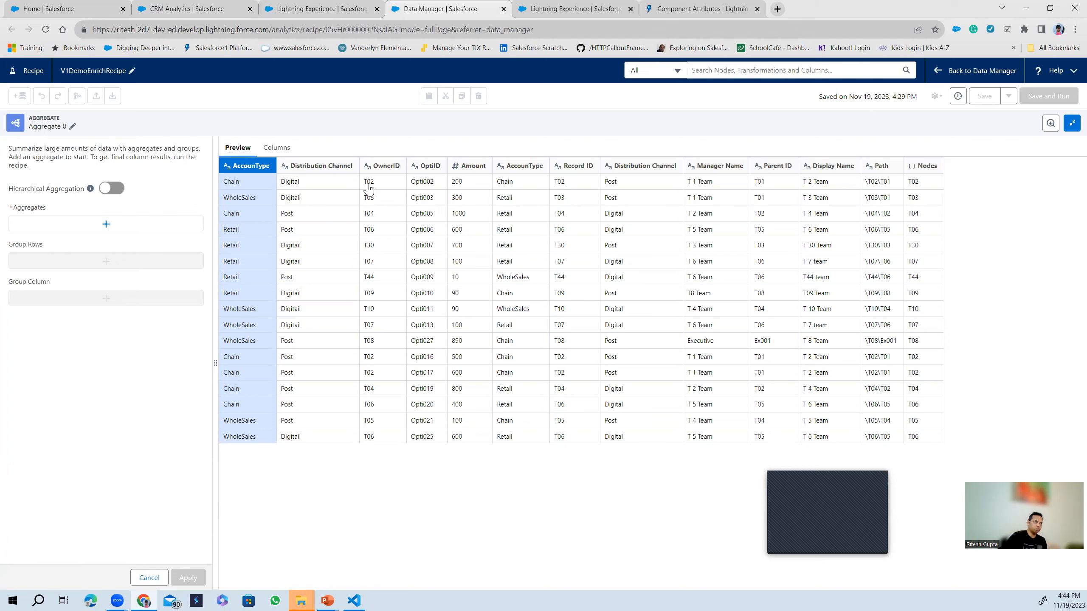
Add the Sum of Amount from HierarchicalOpty as the Aggregate node's measure.
click(106, 225)
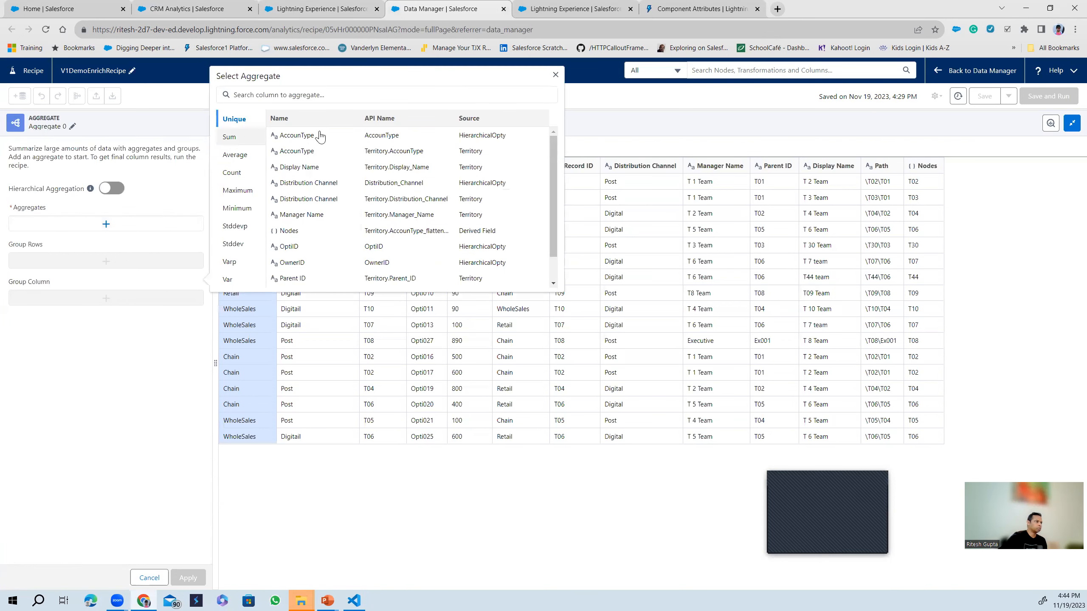
click(229, 138)
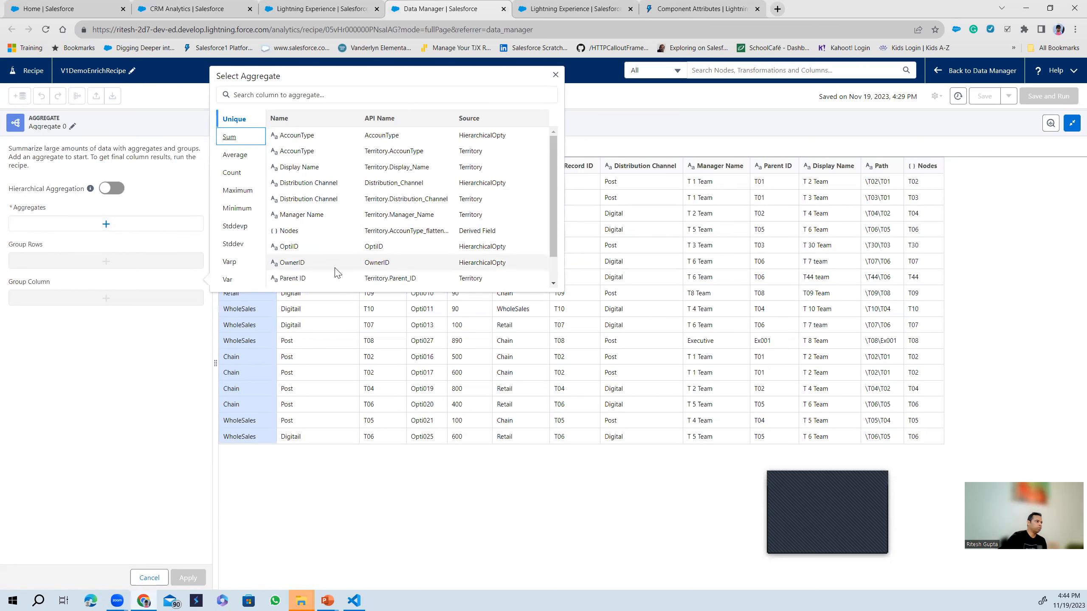
scroll(336, 269, down, 1)
scroll(338, 270, up, 1)
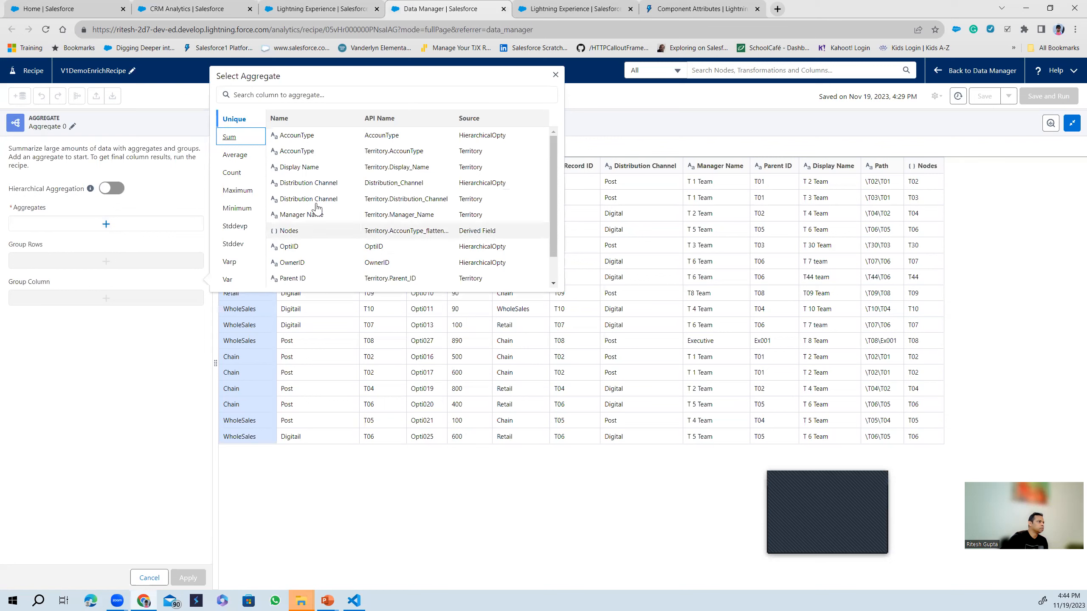
click(230, 138)
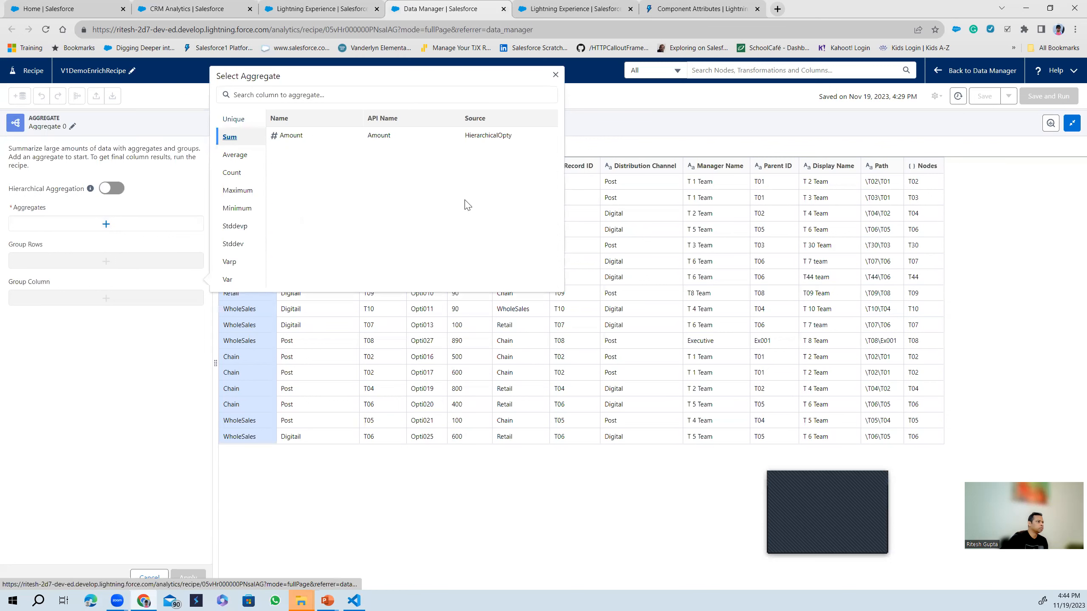
click(302, 136)
click(492, 289)
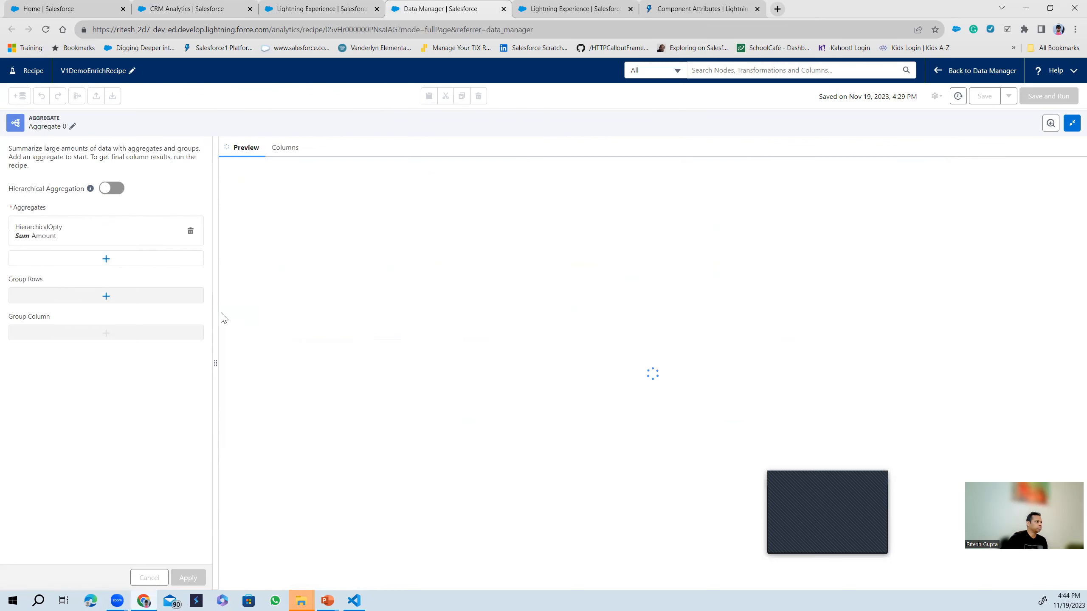
Group the aggregate's rows by OwnerID from HierarchicalOpty and apply the node.
click(106, 297)
scroll(280, 266, down, 1)
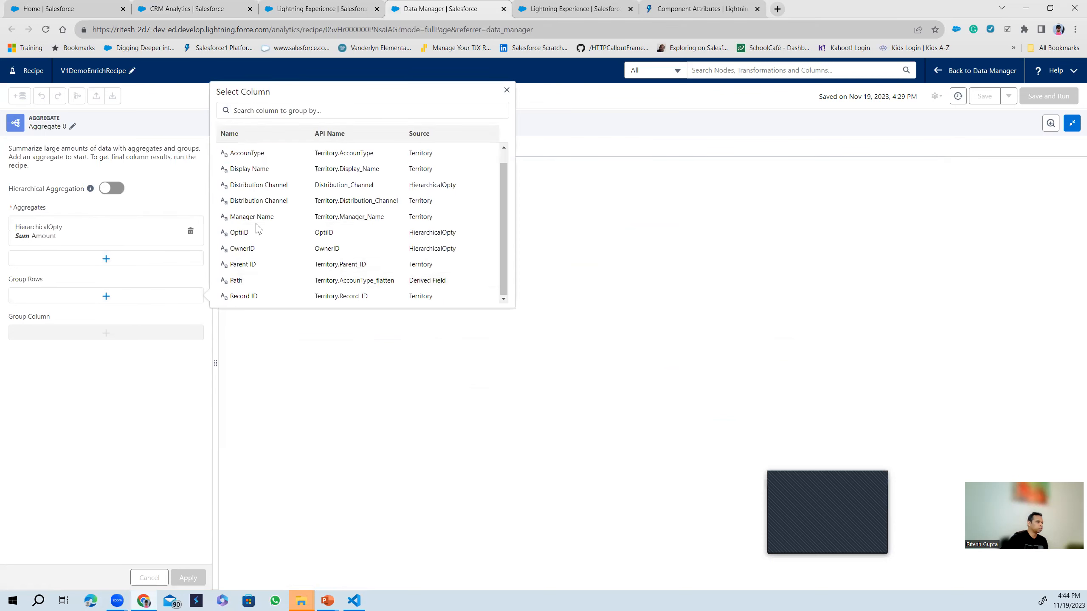
click(242, 248)
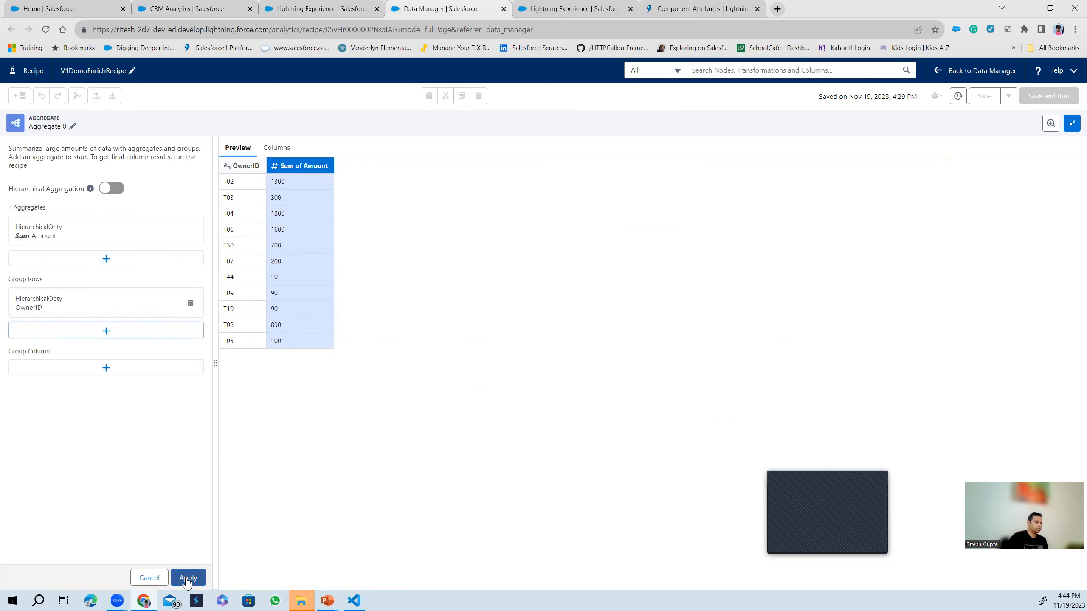
click(186, 579)
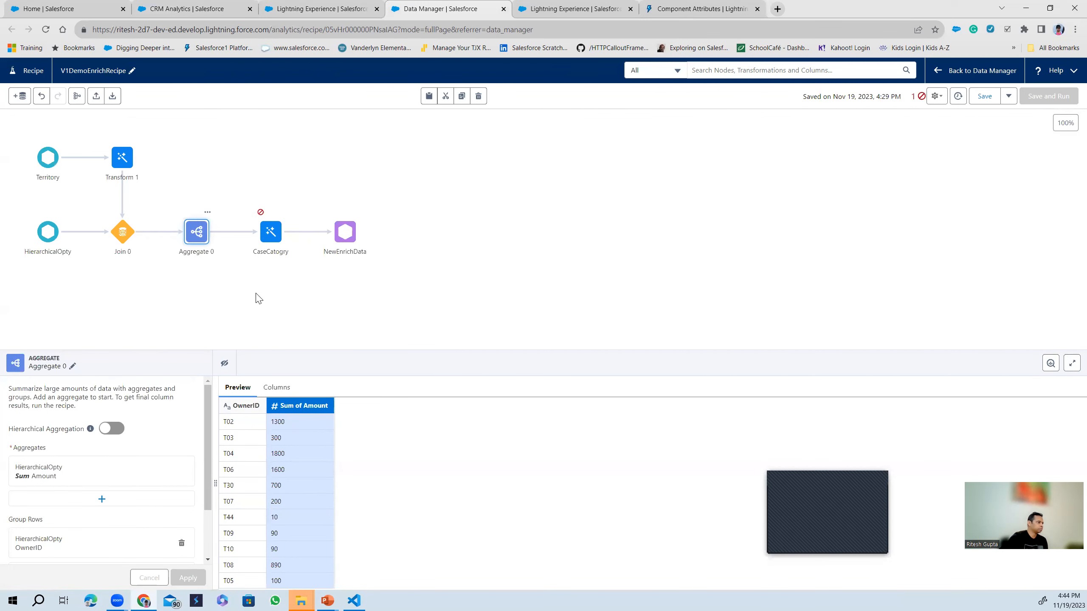
click(255, 304)
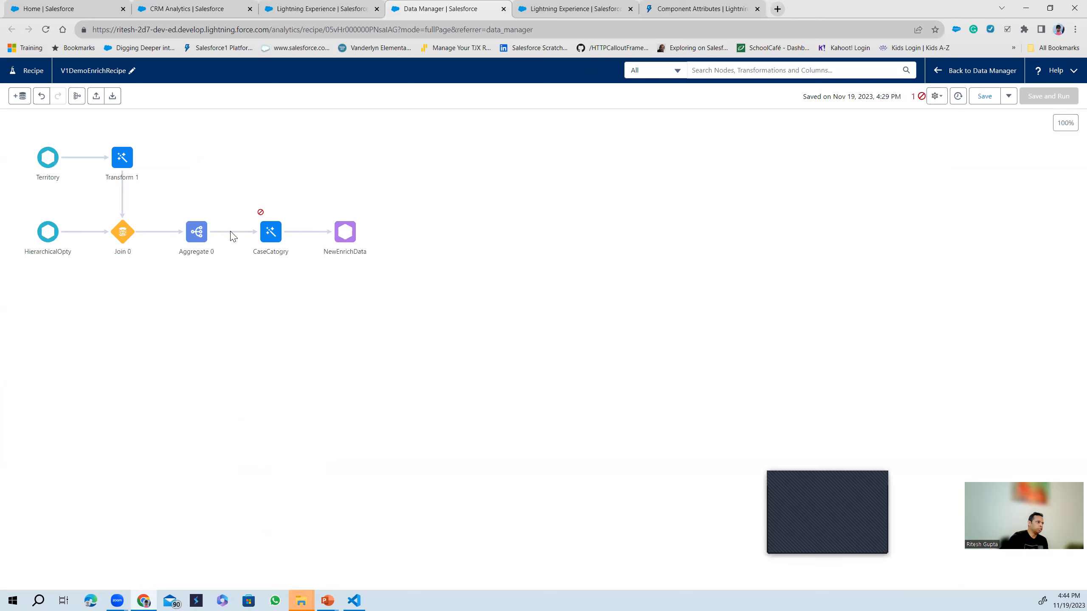
Reopen Aggregate 0 and replace its OwnerID row grouping with Record ID from Territory.
click(229, 234)
click(196, 231)
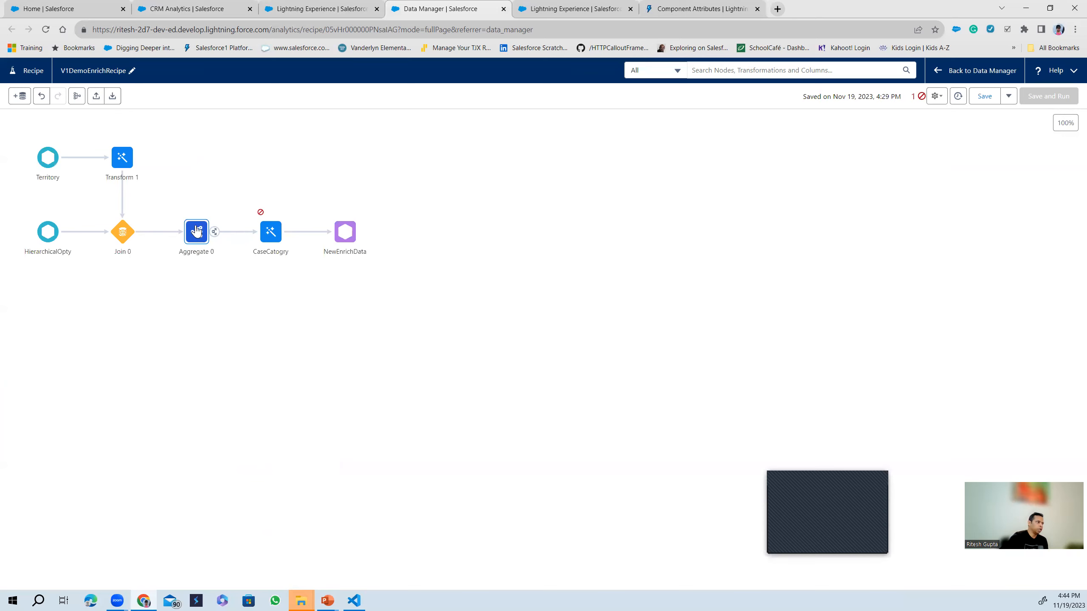
click(197, 232)
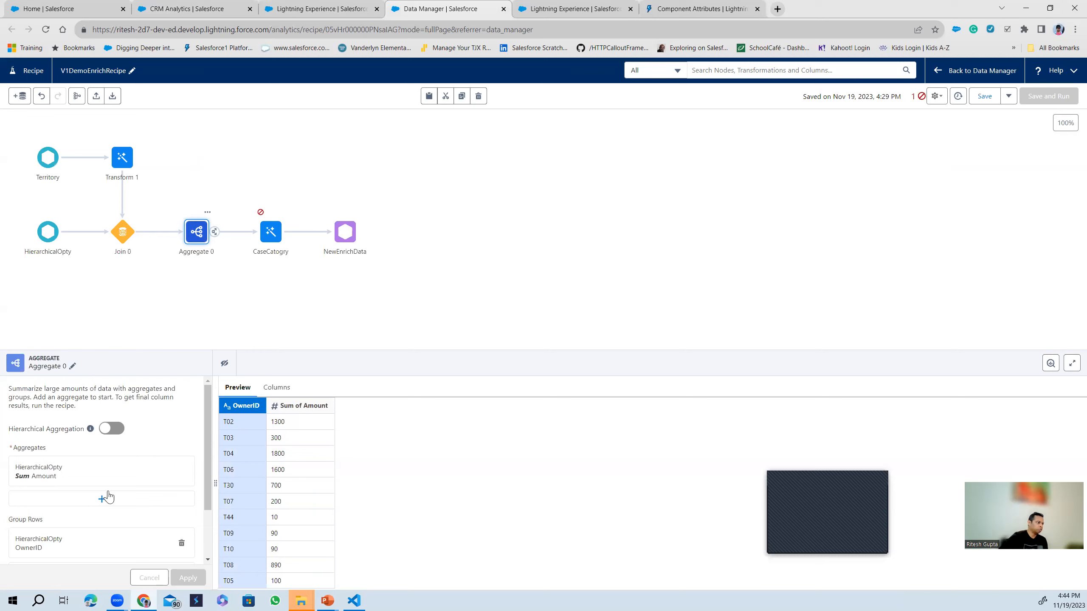
scroll(110, 493, down, 2)
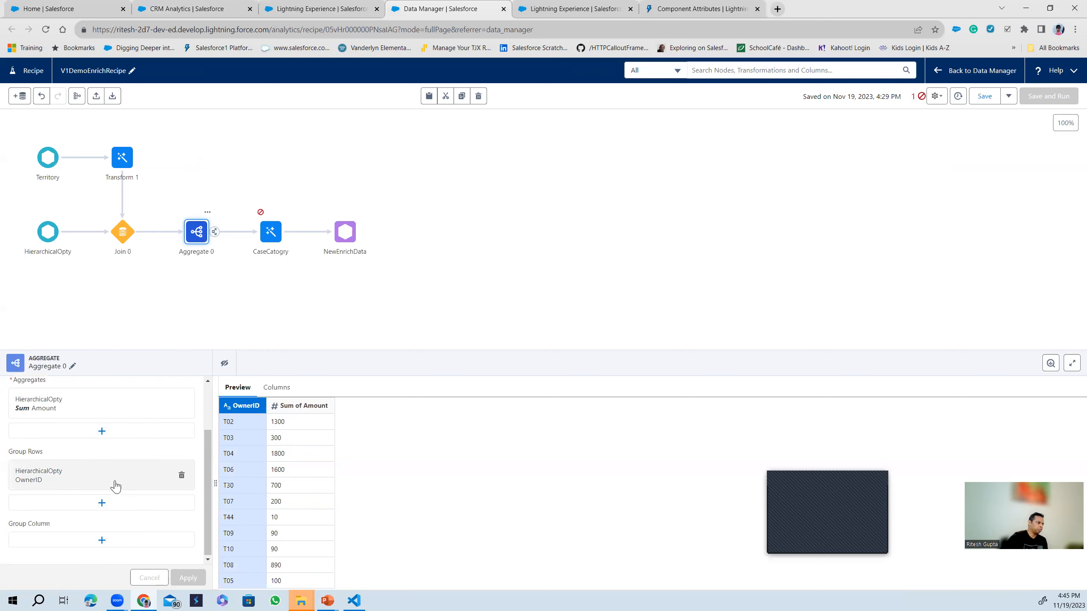
click(181, 477)
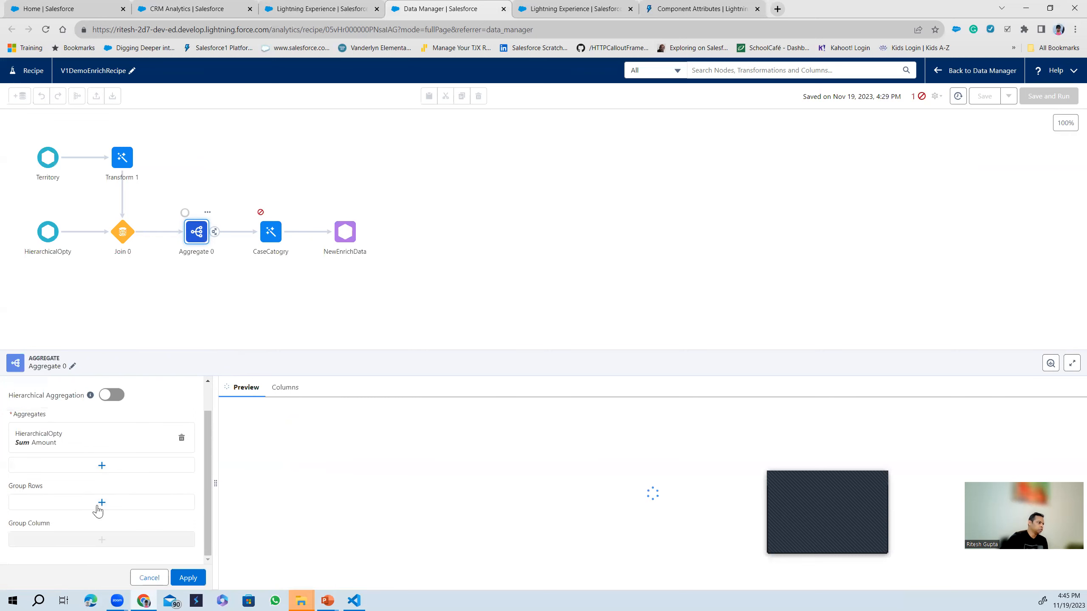
click(102, 503)
scroll(264, 499, down, 1)
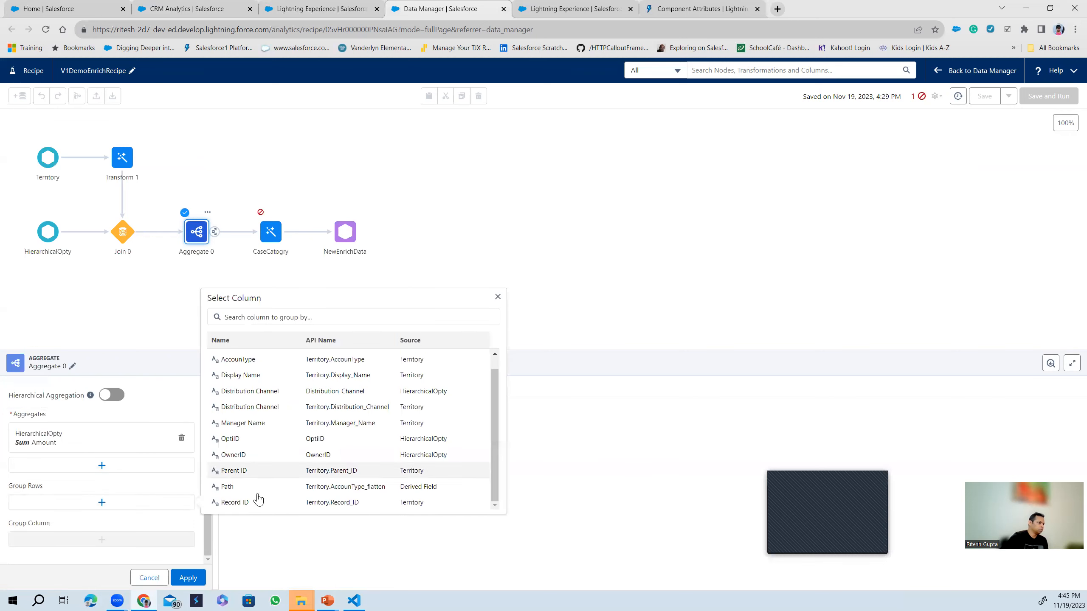
scroll(259, 499, up, 1)
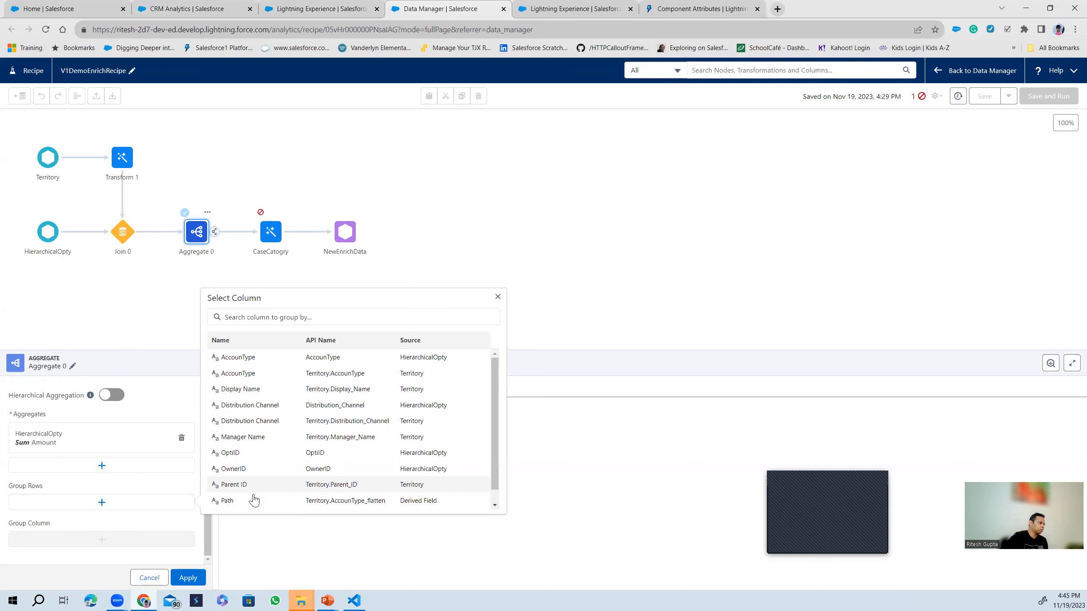
scroll(254, 500, down, 1)
click(235, 504)
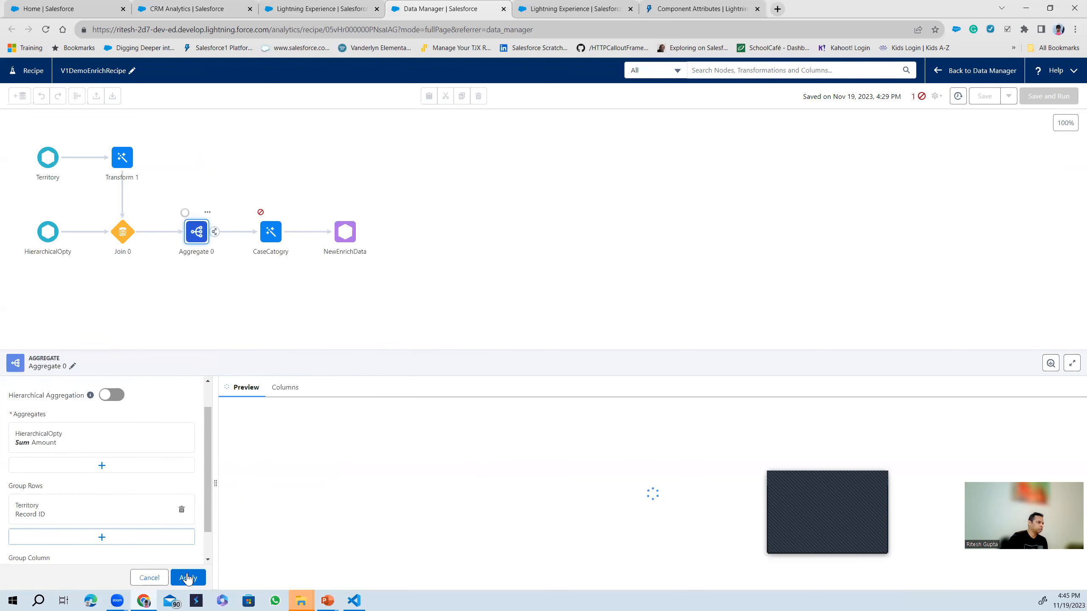
click(188, 578)
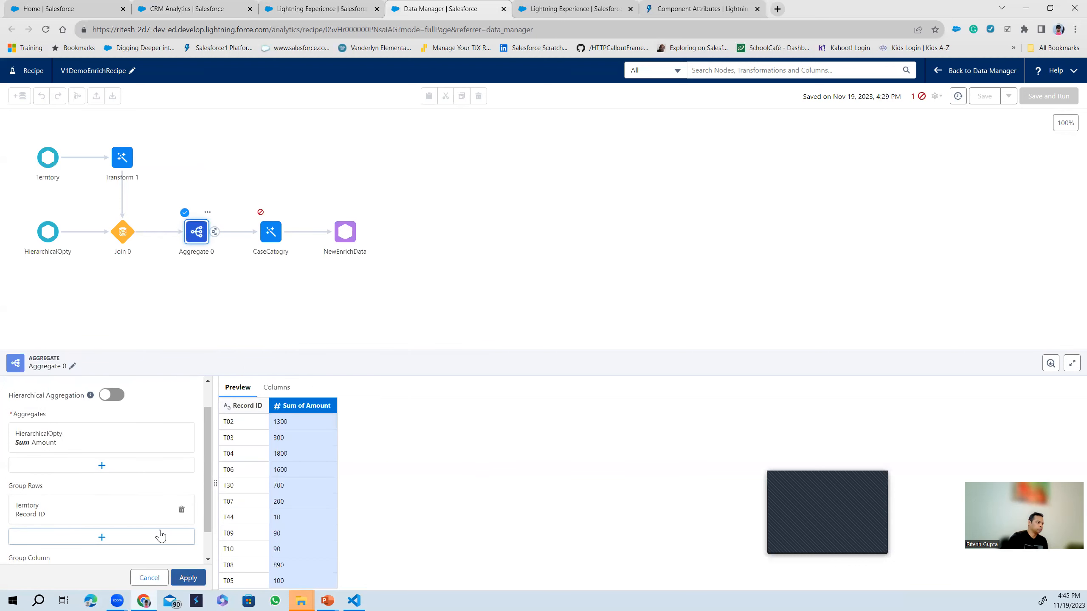
Replace the Record ID row grouping in Aggregate 0 with OwnerID from HierarchicalOpty and apply it.
click(181, 509)
click(102, 503)
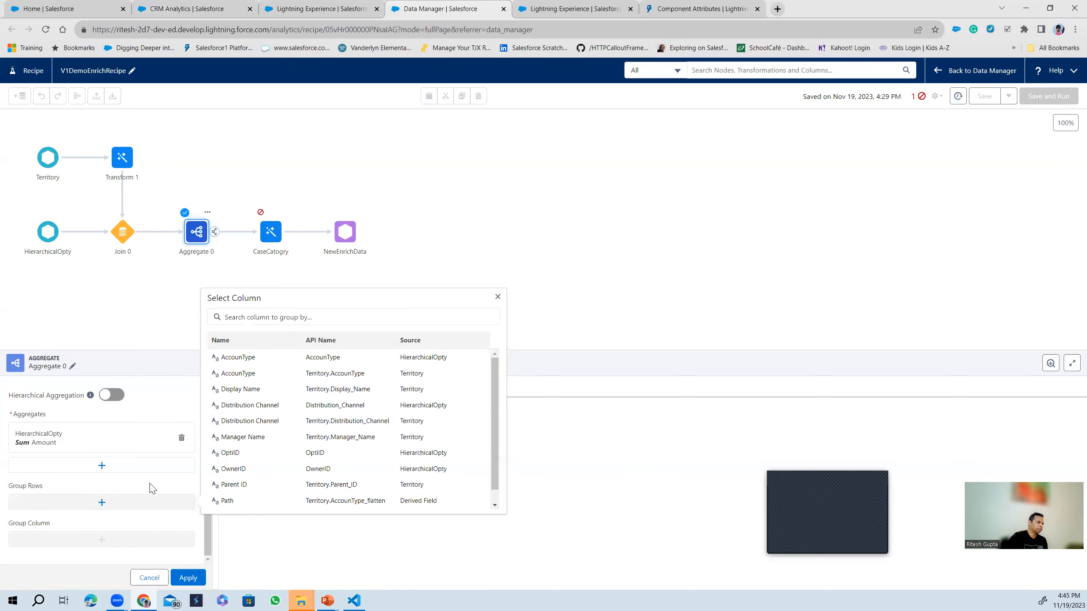
scroll(259, 457, down, 1)
click(244, 458)
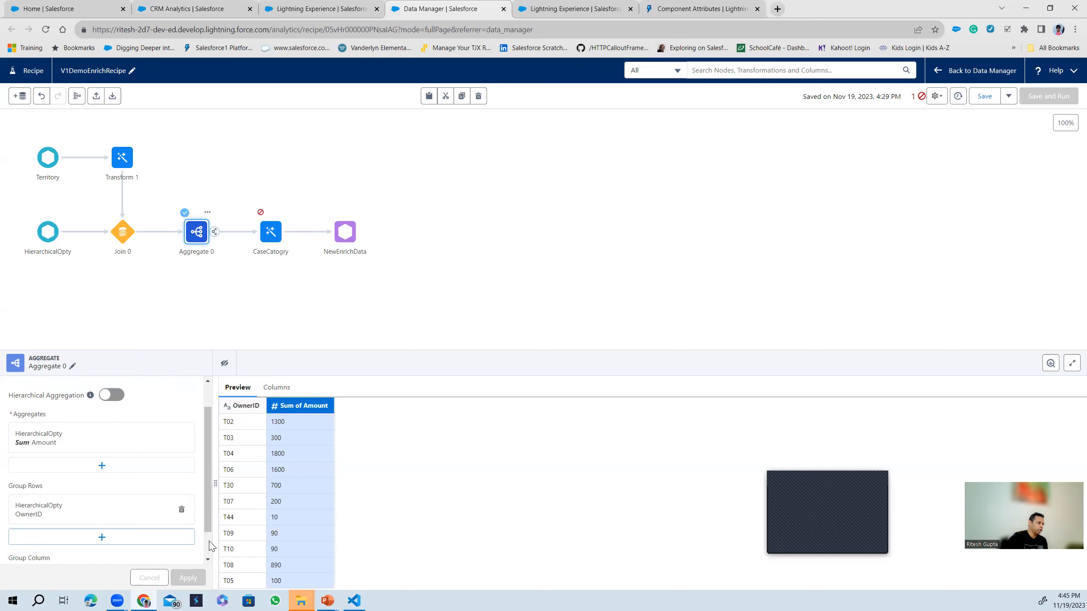
click(235, 244)
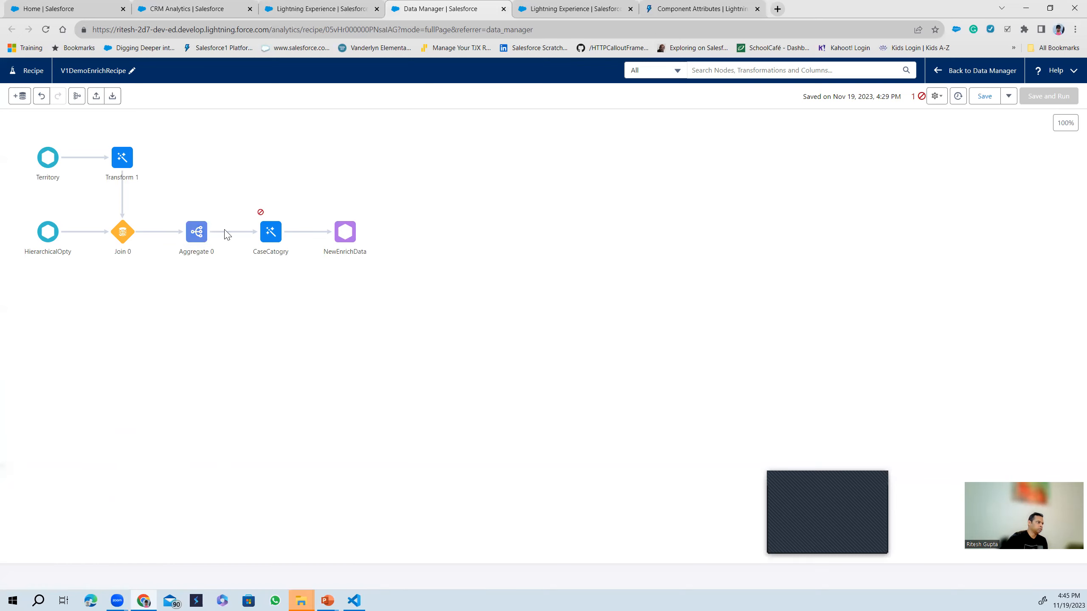
click(203, 238)
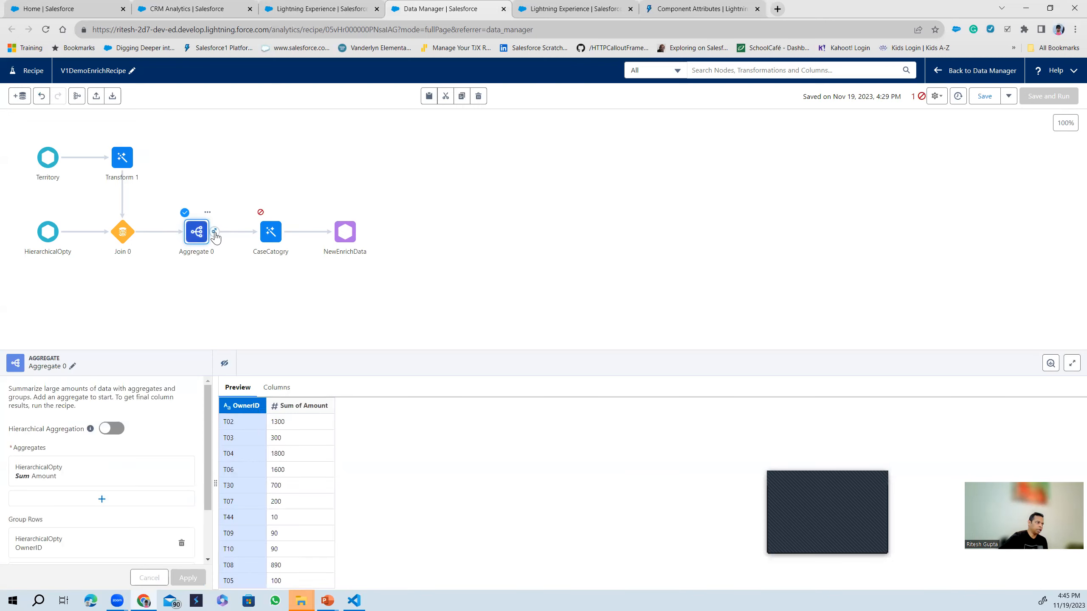
click(215, 233)
click(240, 247)
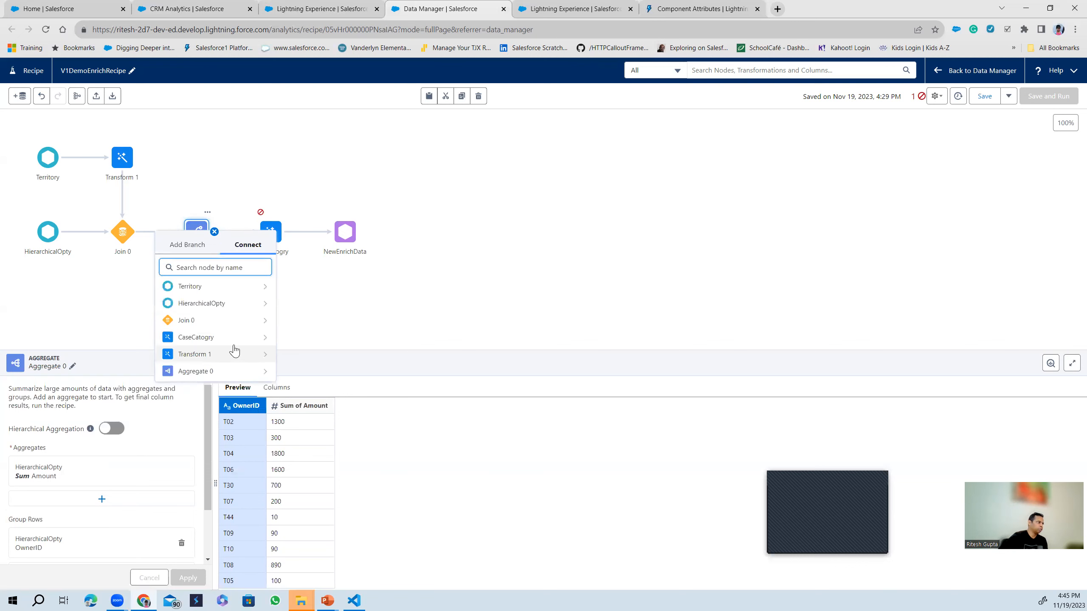
Rename the Transform 1 node as Flatten.
click(126, 158)
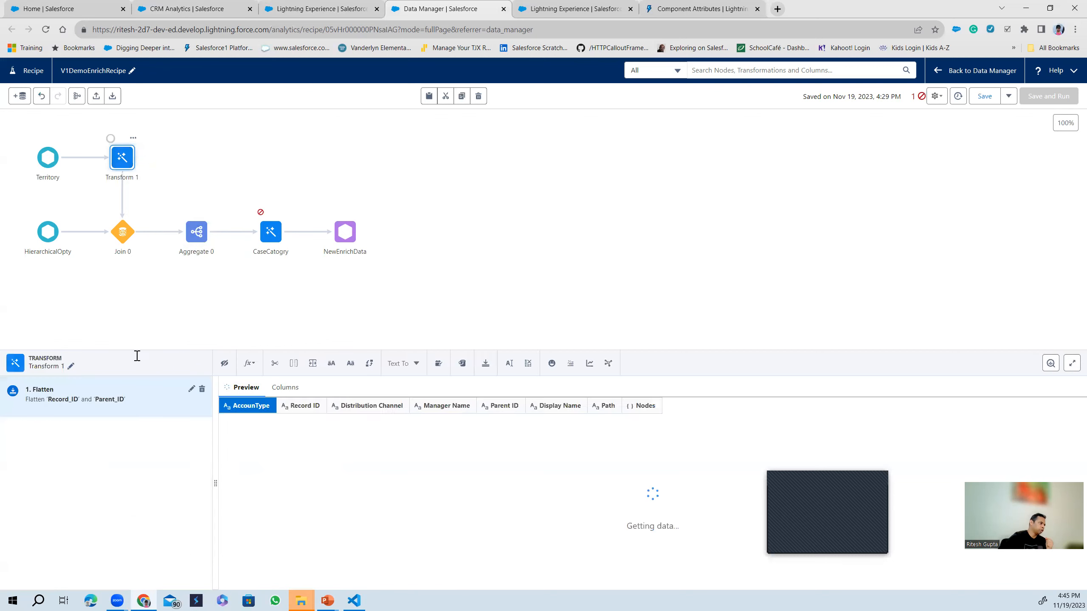
click(71, 367)
drag(145, 324, 63, 317)
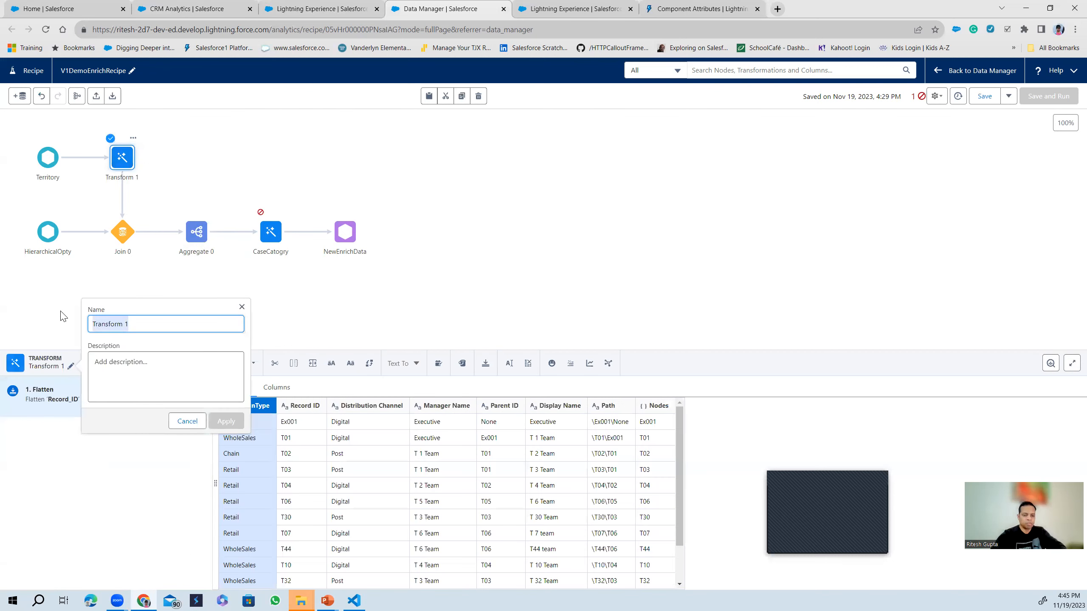
text(Flatten)
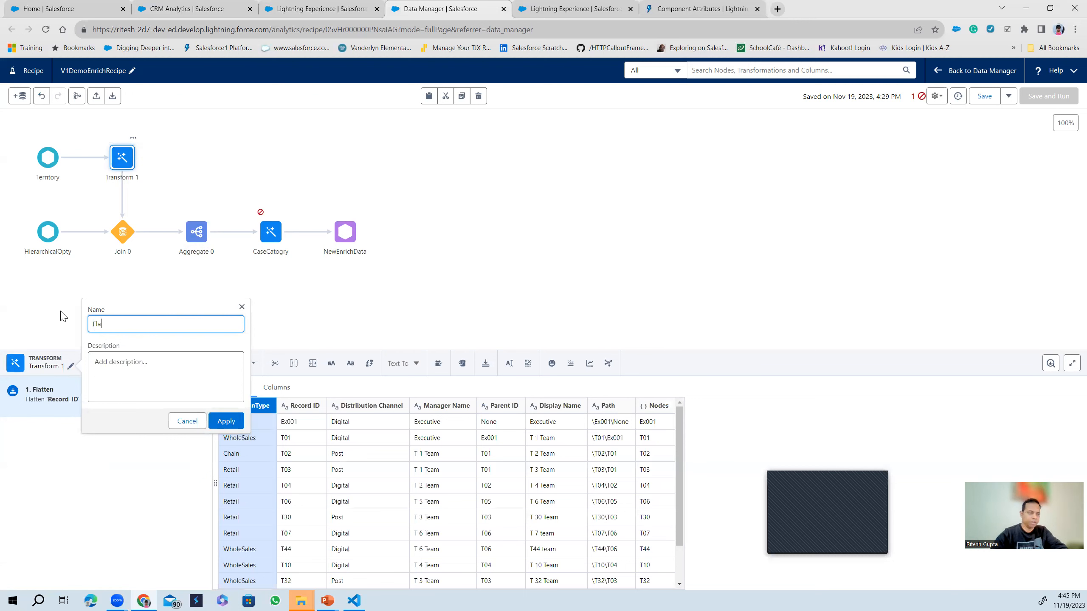
click(234, 422)
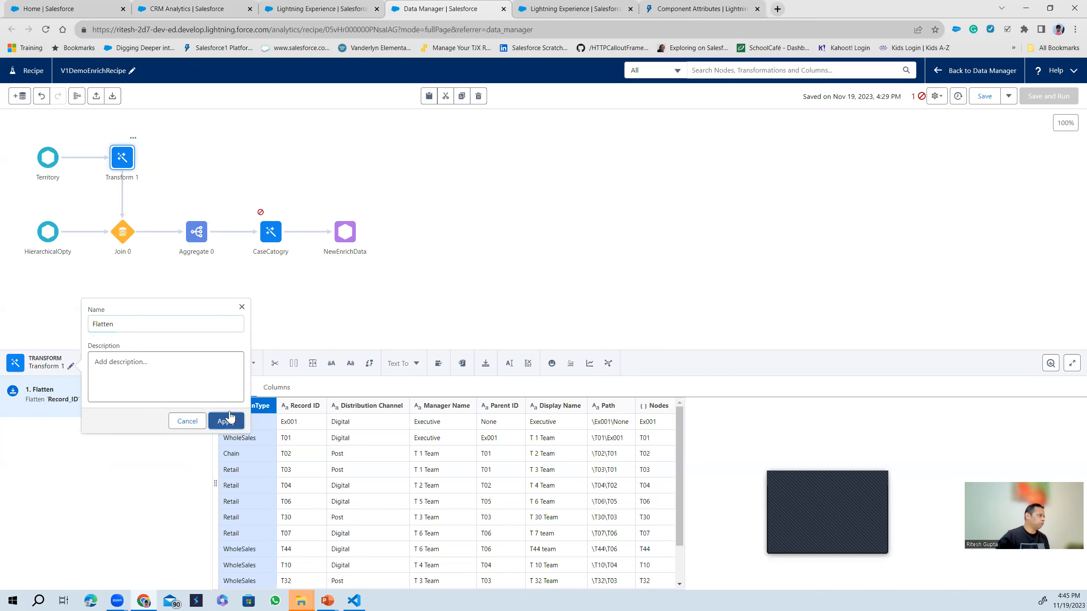
Connect Aggregate 0 with the Flatten node through a new Join node.
click(214, 235)
click(247, 244)
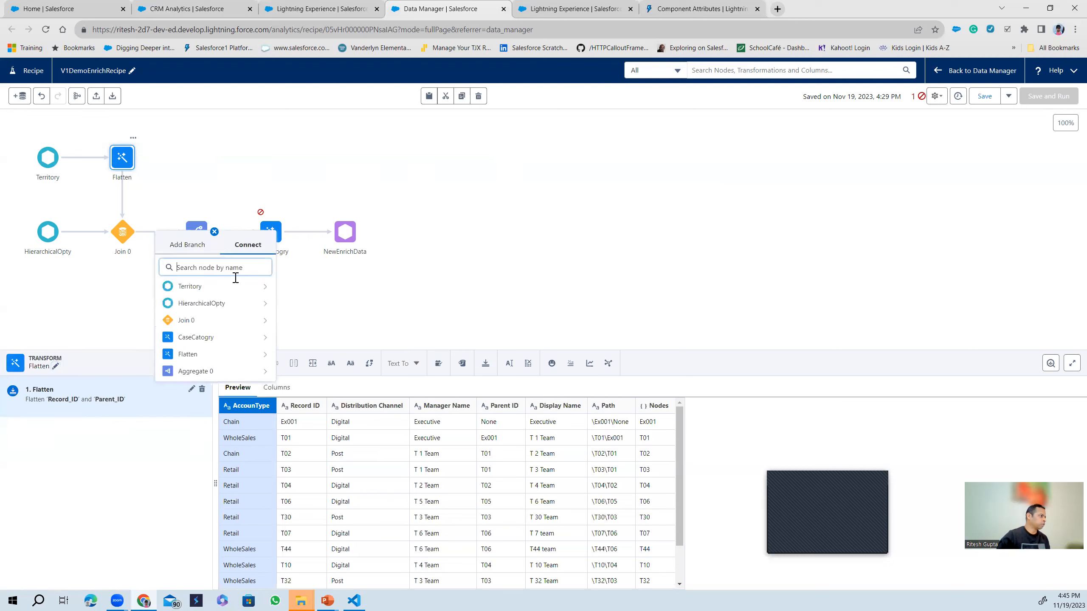
click(220, 358)
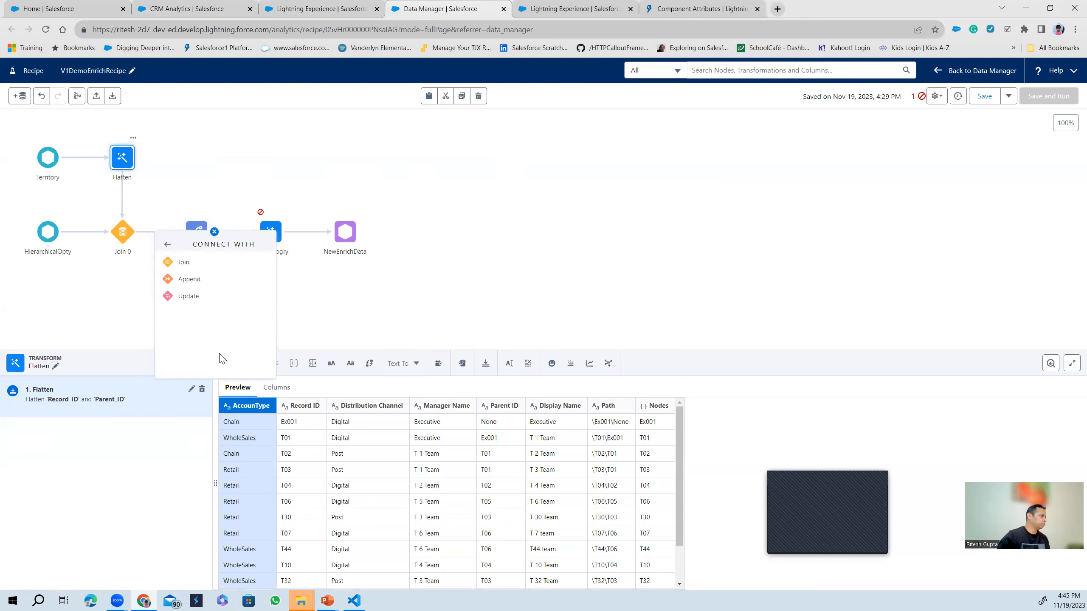
click(183, 262)
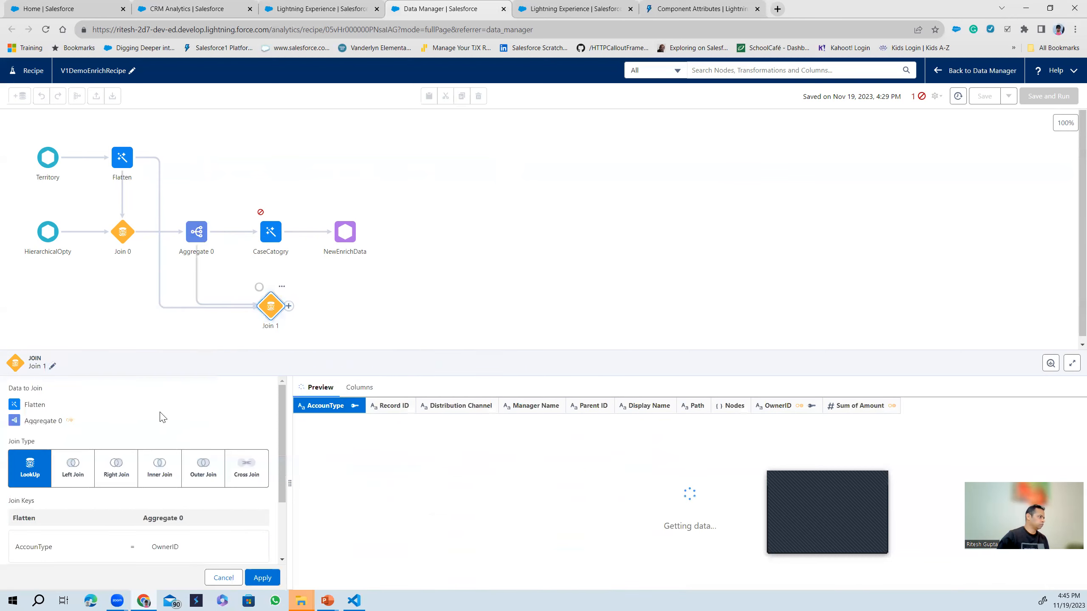
Set Join 1's lookup keys to Record ID from Flatten and OwnerID from Aggregate 0, and apply them.
scroll(162, 471, down, 2)
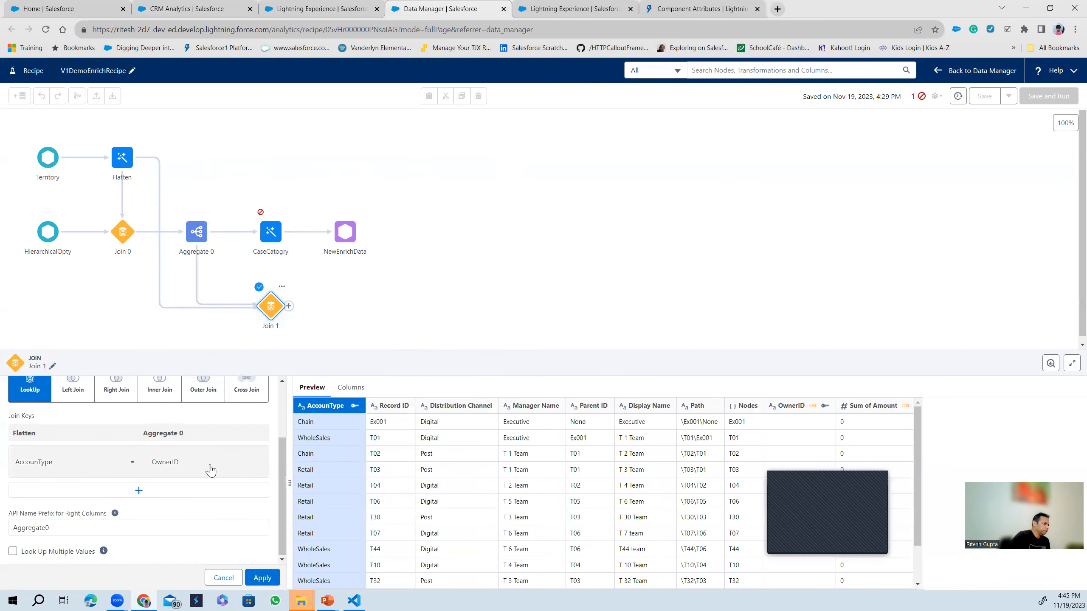
click(61, 465)
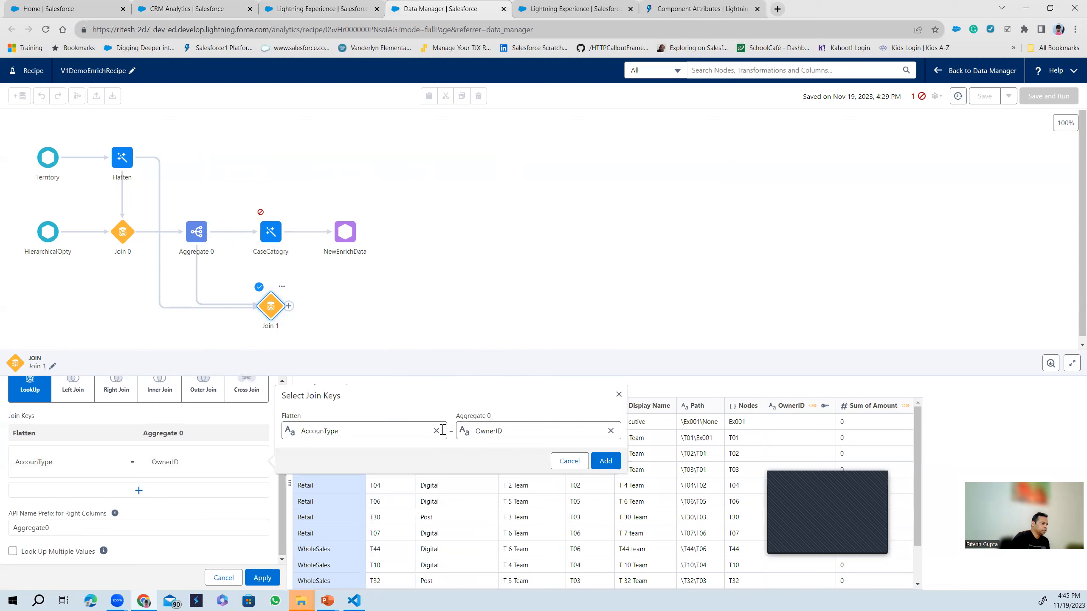
click(436, 431)
click(395, 432)
scroll(393, 489, down, 1)
scroll(393, 486, up, 1)
click(344, 479)
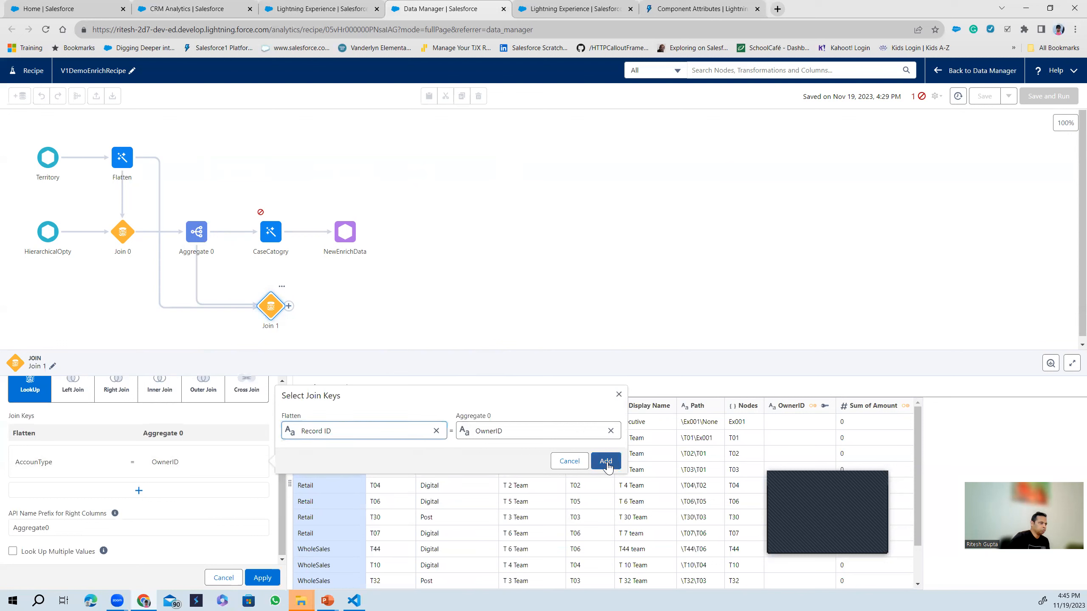
click(605, 461)
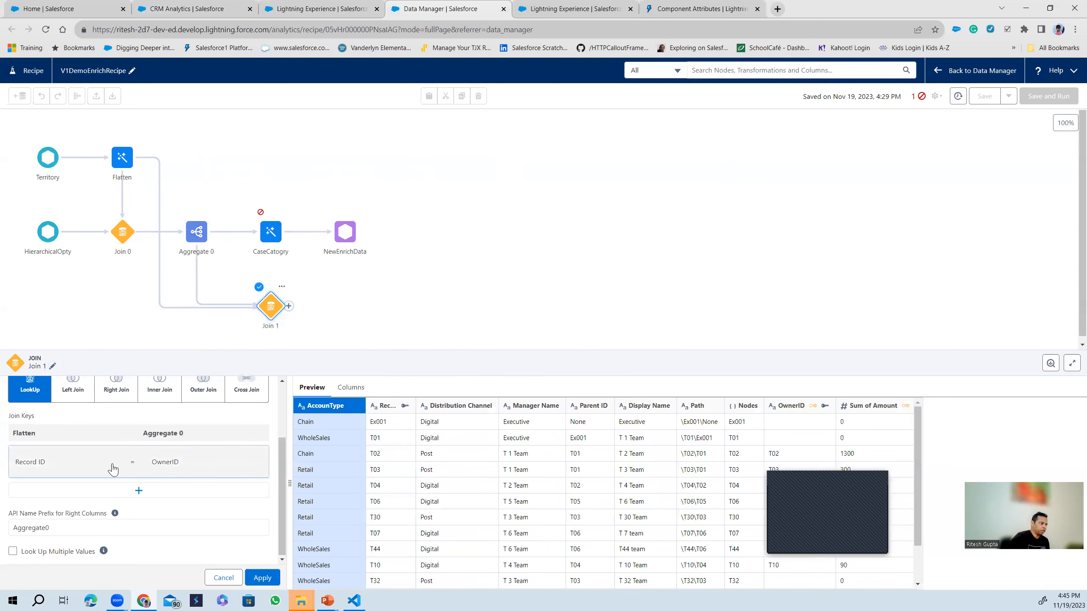
click(263, 577)
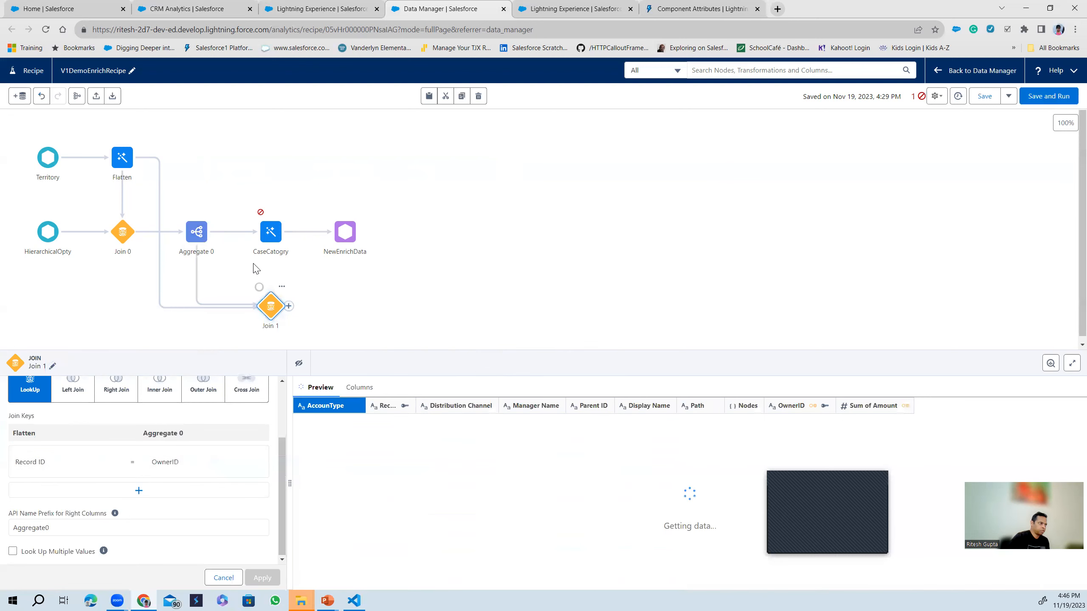
Add an Aggregate node after Join 1 with hierarchical aggregation enabled and a Sum of Sum of Amount aggregate.
click(289, 307)
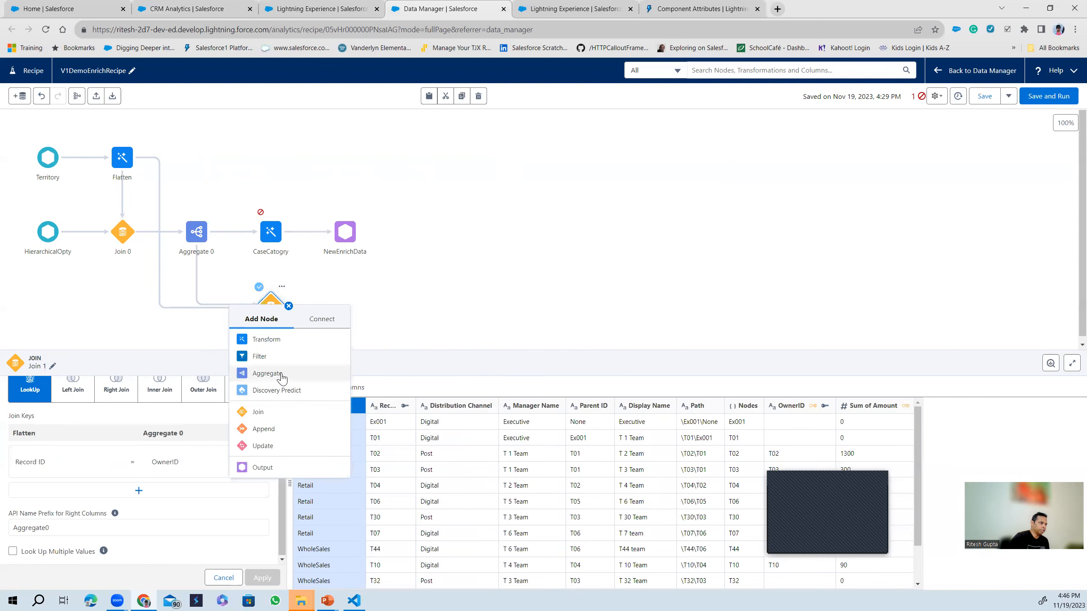
click(281, 378)
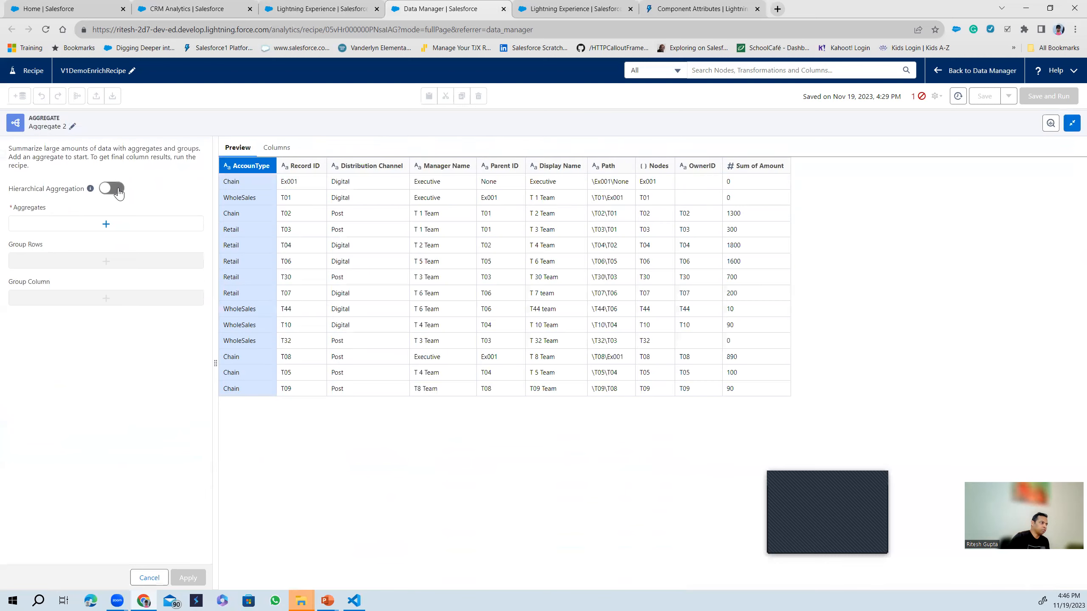
click(118, 191)
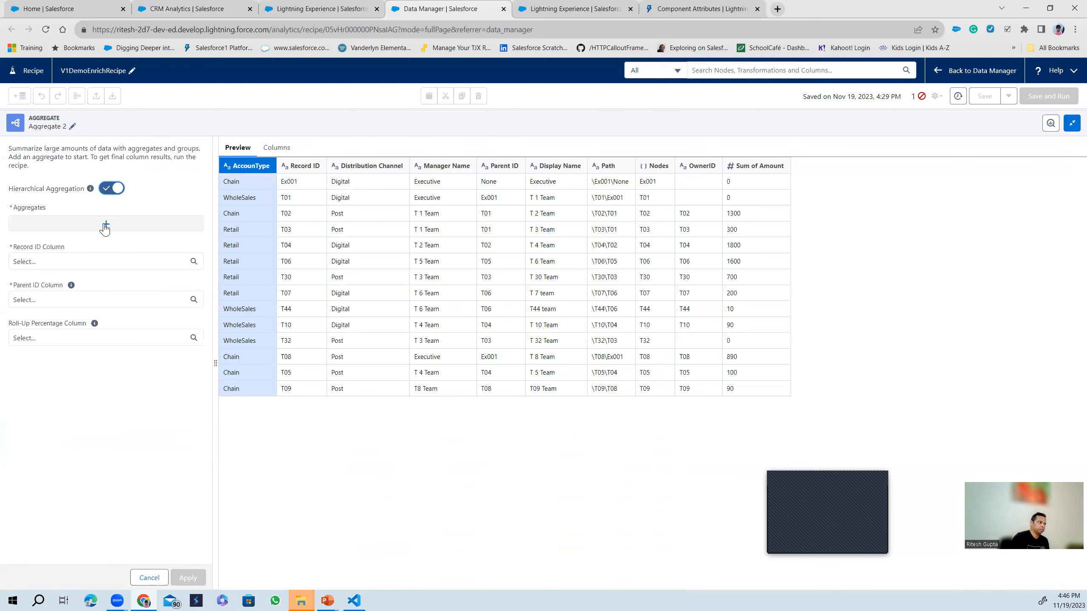
click(106, 225)
click(266, 137)
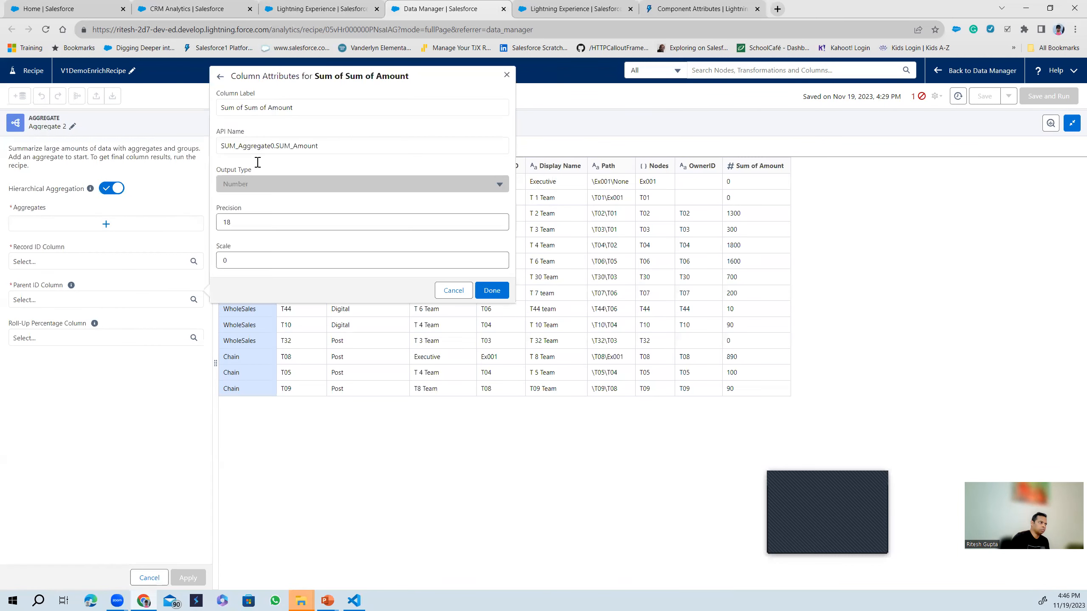
click(491, 290)
Set Aggregate 2's Record ID Column to Record ID and its Parent ID Column to Parent ID, and apply.
click(82, 297)
scroll(120, 377, down, 3)
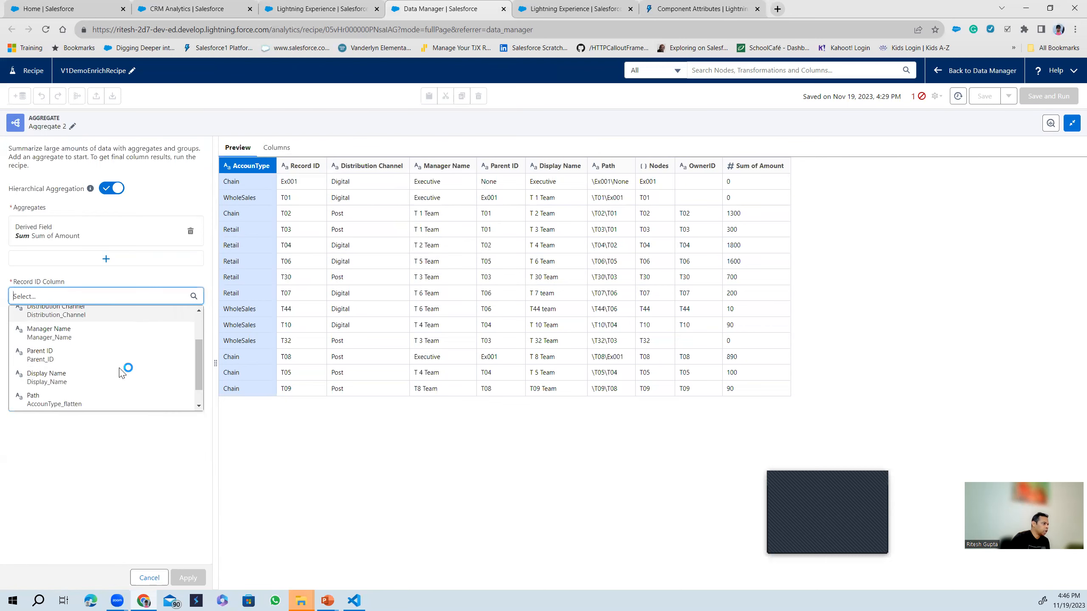
scroll(111, 364, up, 3)
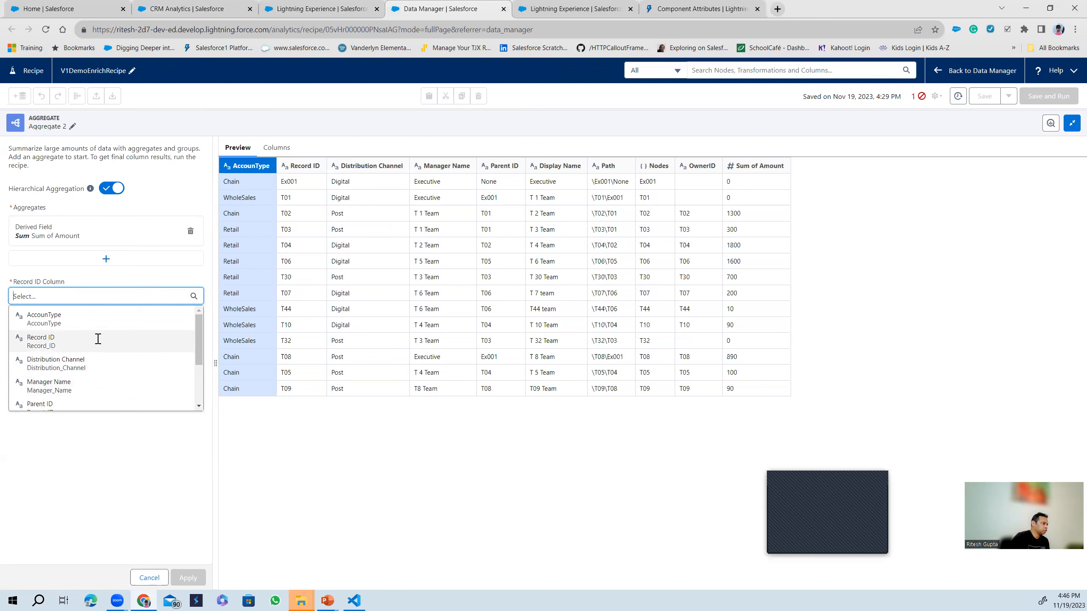
click(97, 341)
click(137, 334)
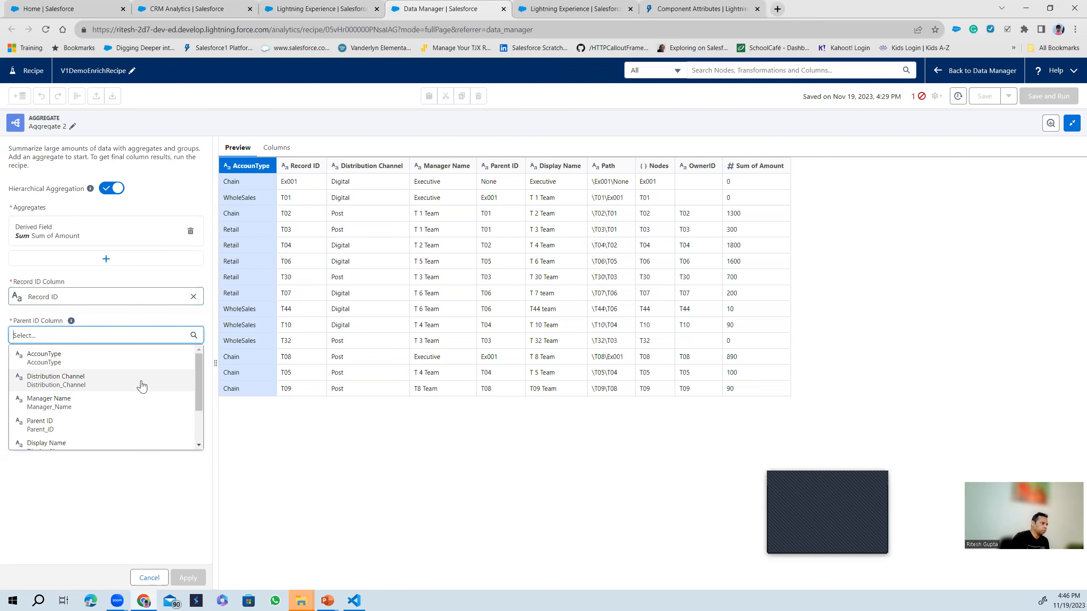
scroll(139, 407, down, 3)
click(107, 371)
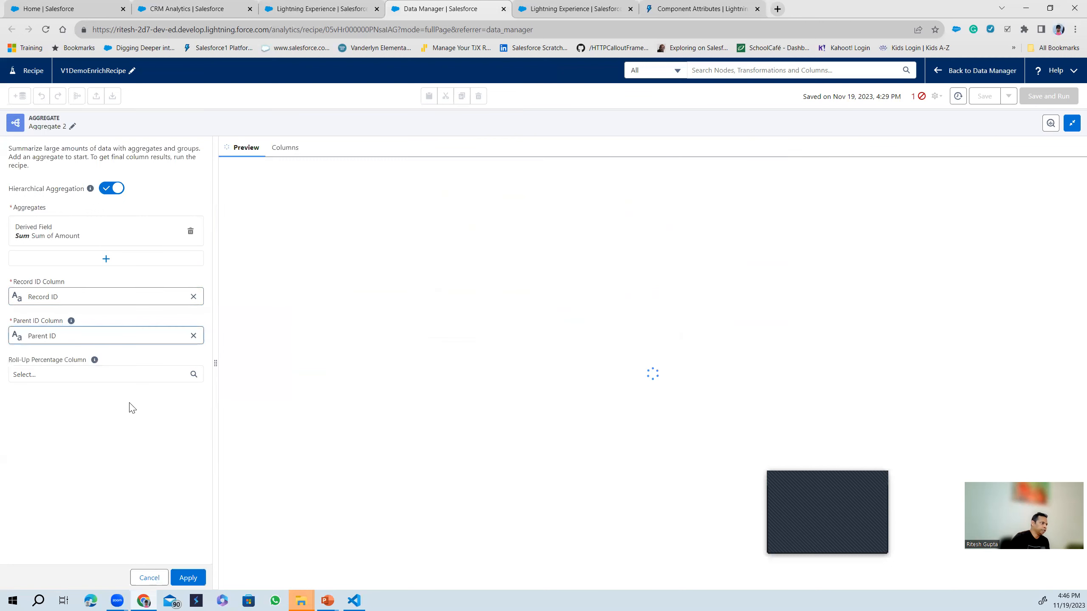
click(187, 577)
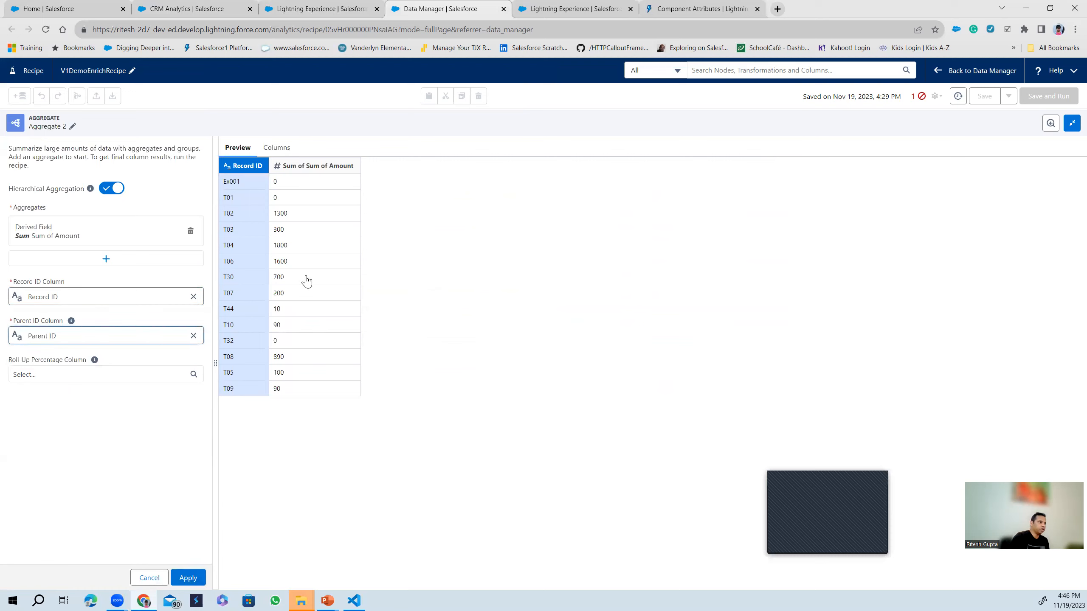
click(188, 579)
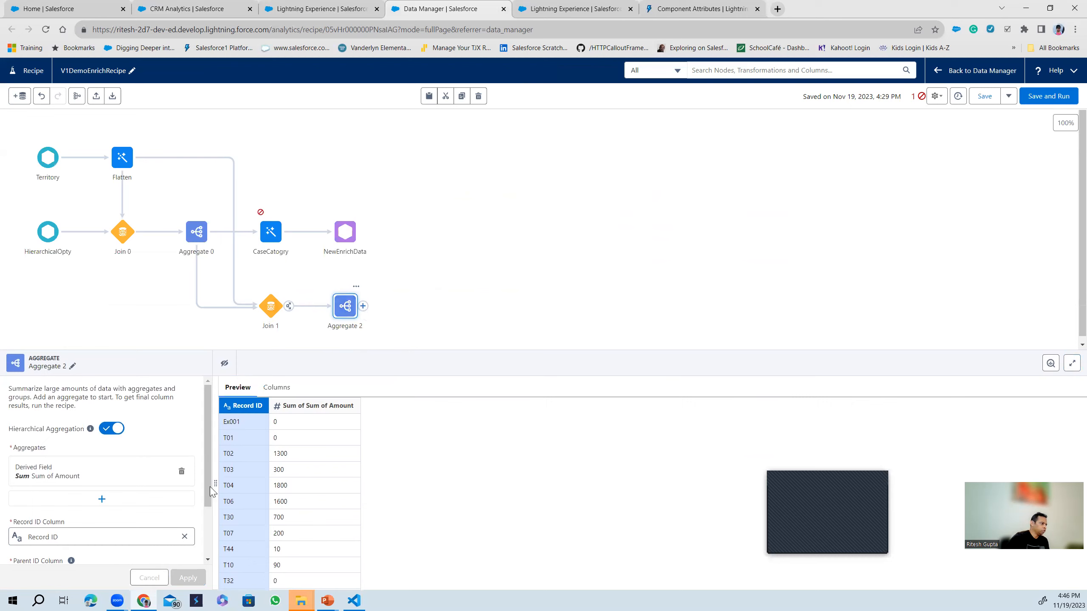
Clear Aggregate 2's Record ID Column selection and add the Sum of Sum of Amount aggregate again.
scroll(212, 508, down, 2)
click(184, 462)
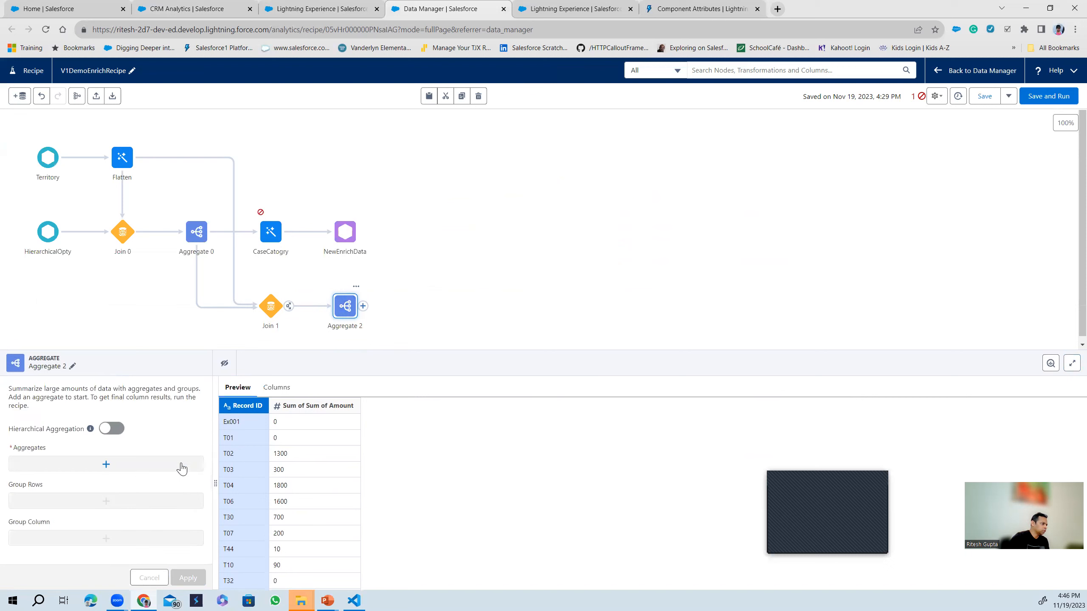
click(105, 466)
click(230, 320)
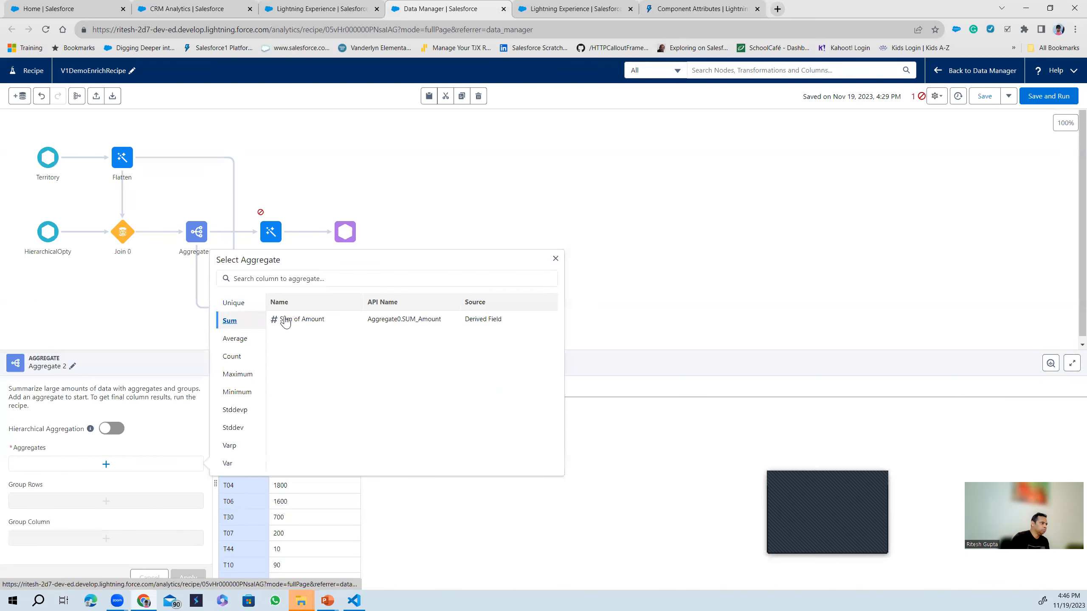
click(295, 319)
click(491, 474)
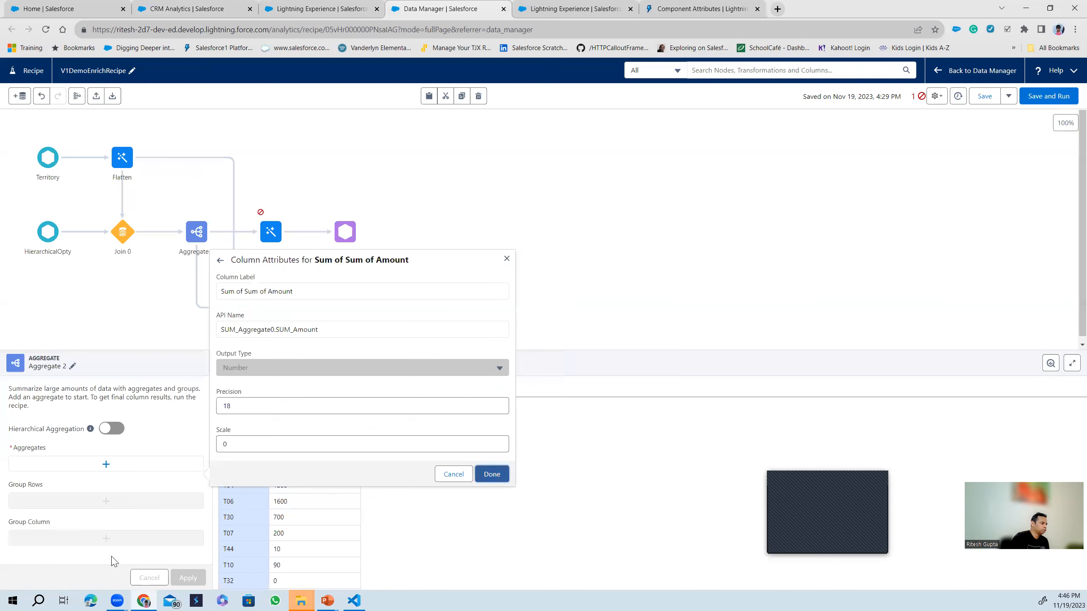
scroll(107, 520, down, 1)
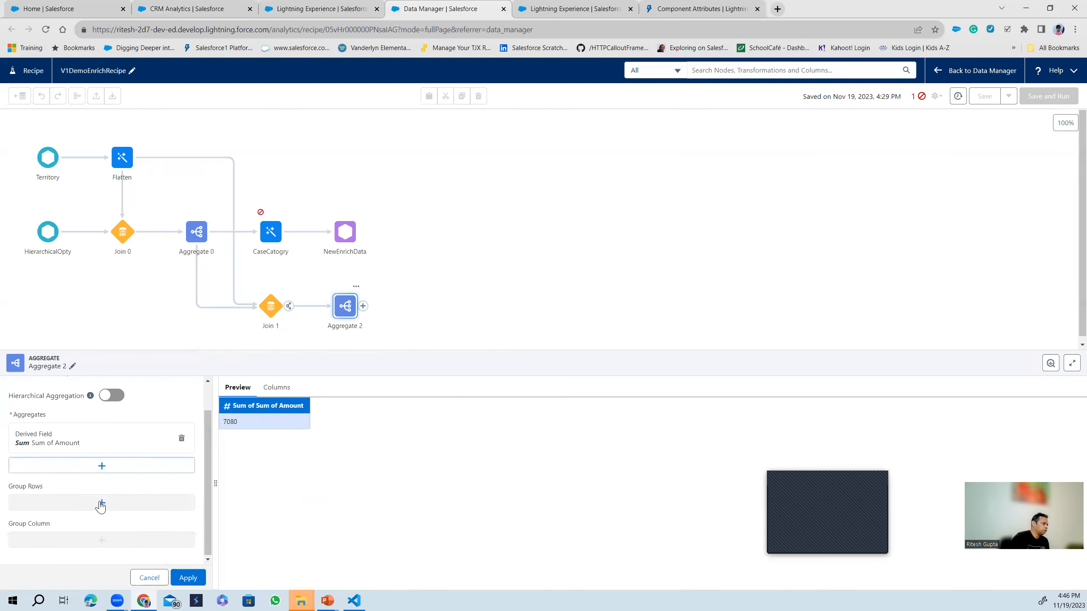
Re-enable hierarchical aggregation in Aggregate 2 with Record ID as the Record ID Column, and apply it.
click(112, 395)
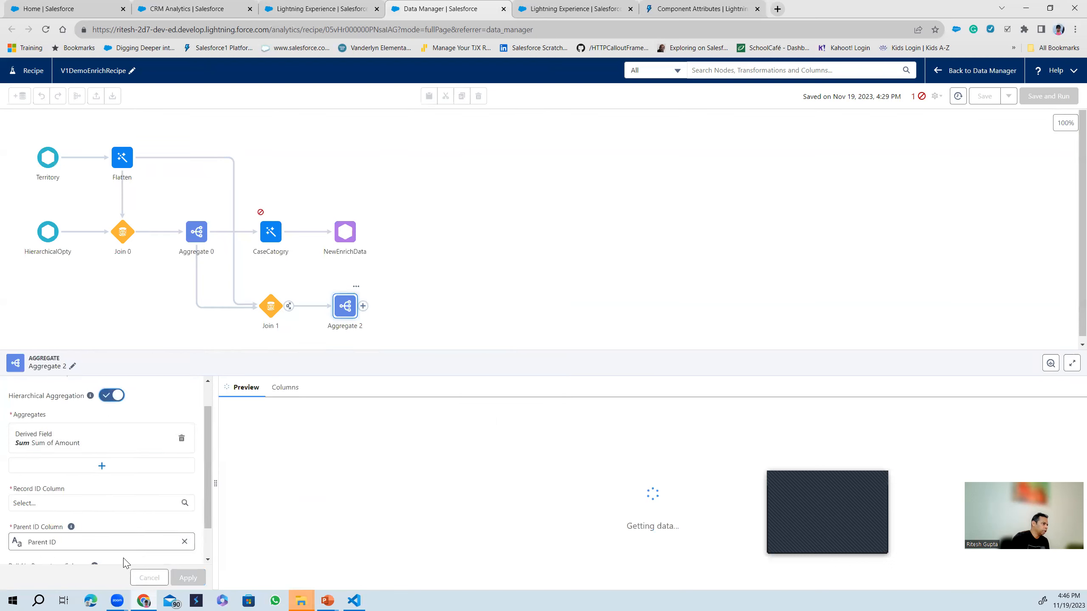
scroll(128, 553, down, 1)
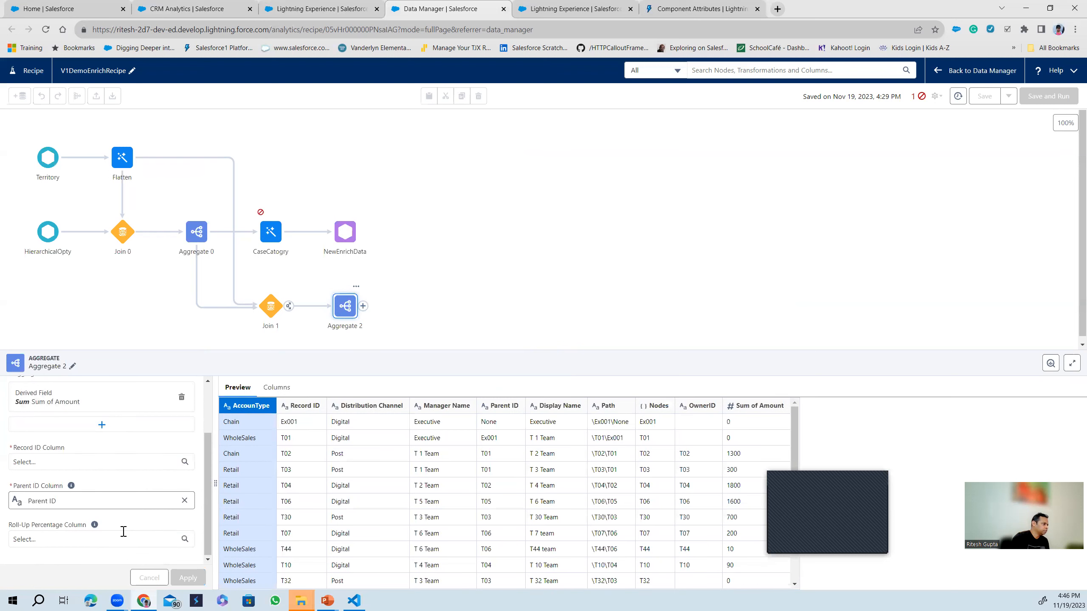
click(83, 463)
scroll(158, 535, down, 4)
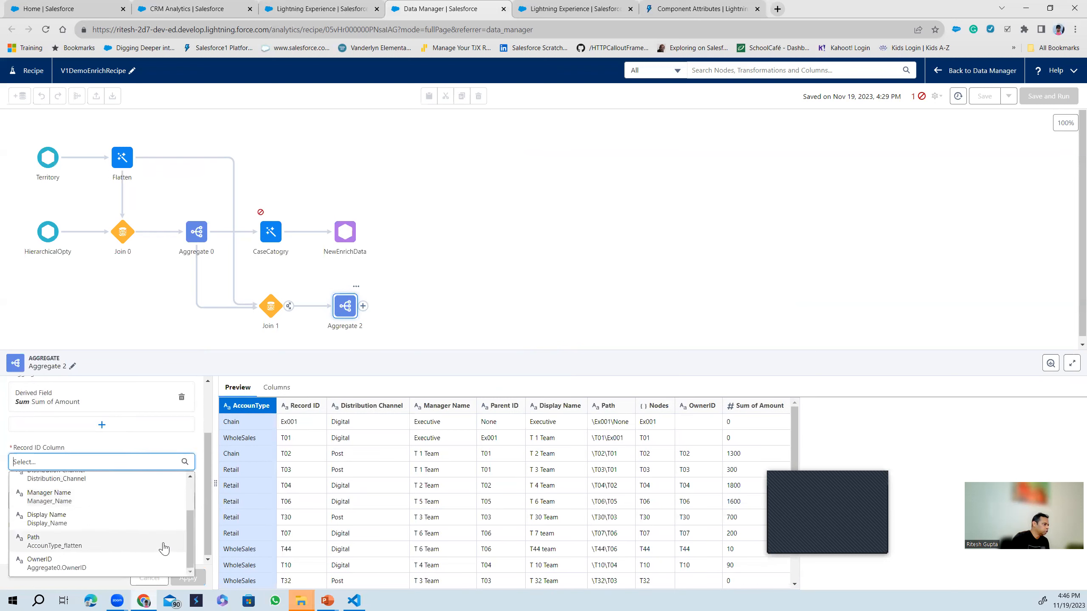
drag(191, 543, 190, 552)
scroll(119, 552, up, 1)
scroll(120, 554, up, 3)
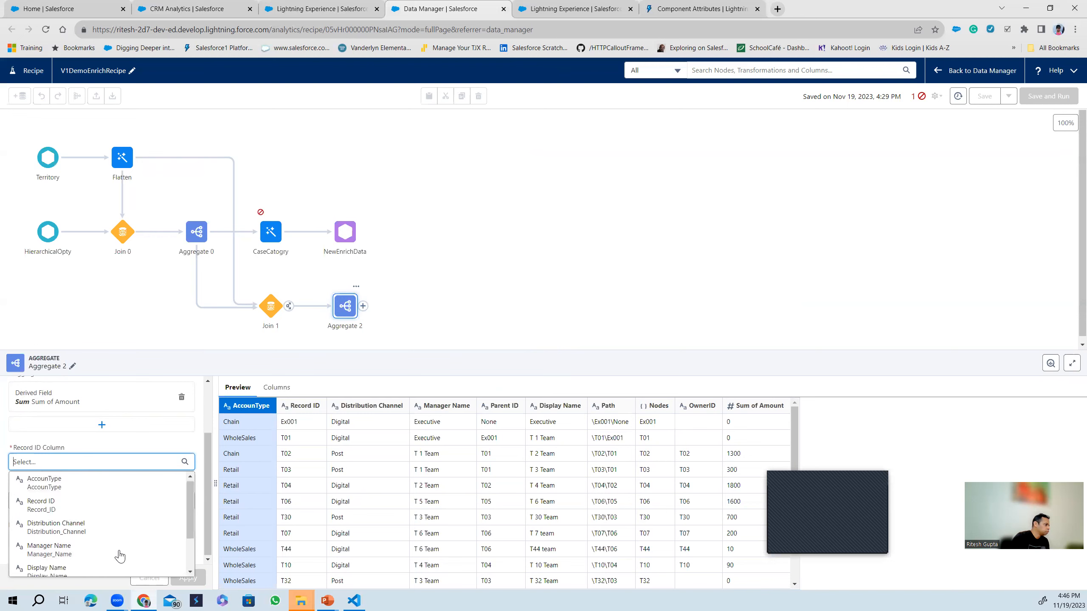
click(97, 516)
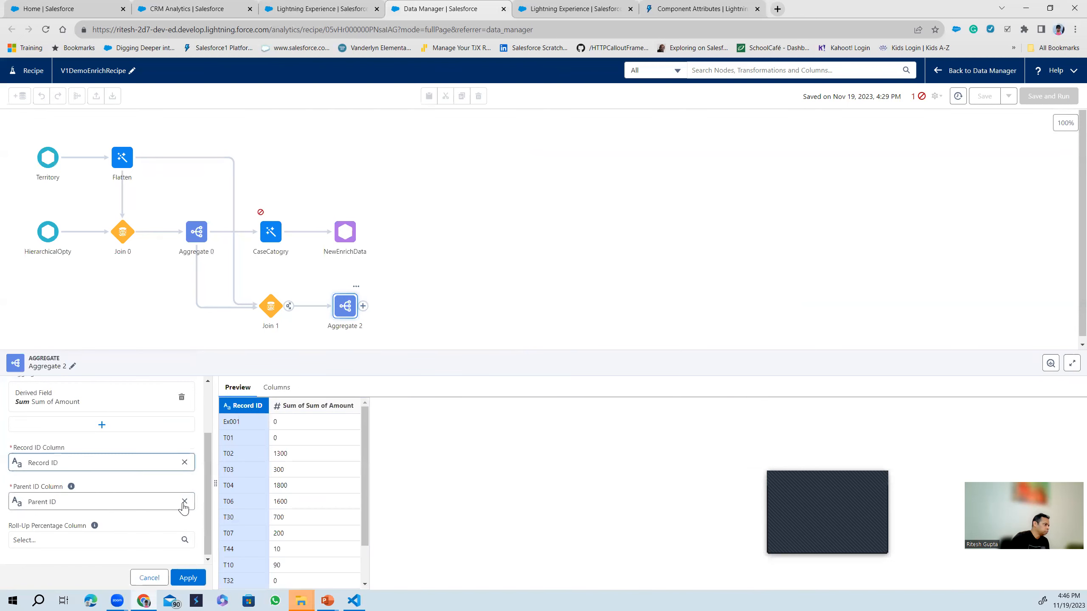
click(189, 578)
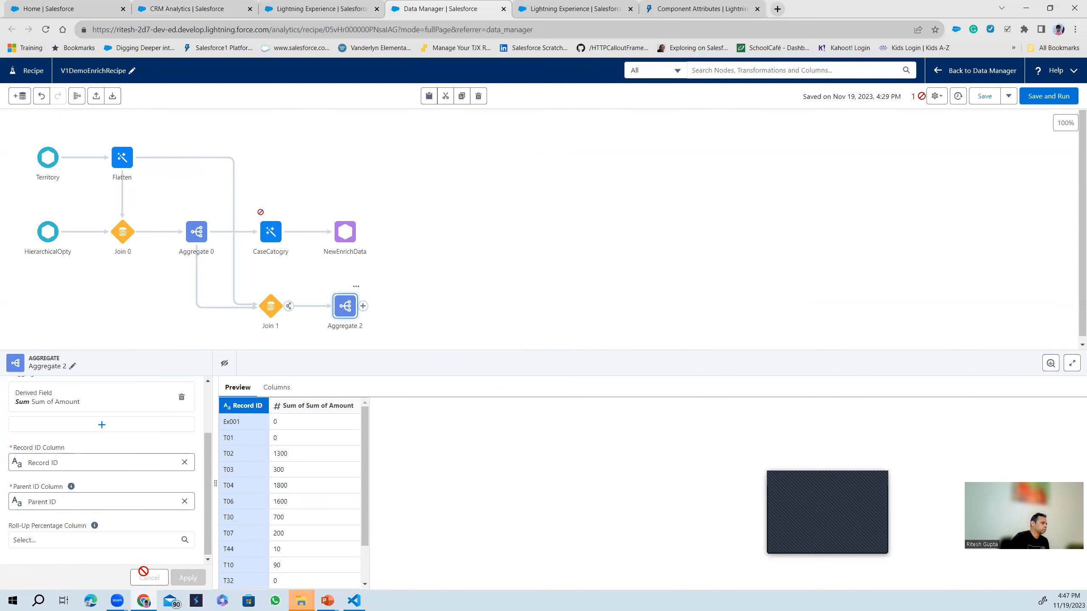
click(356, 287)
click(72, 366)
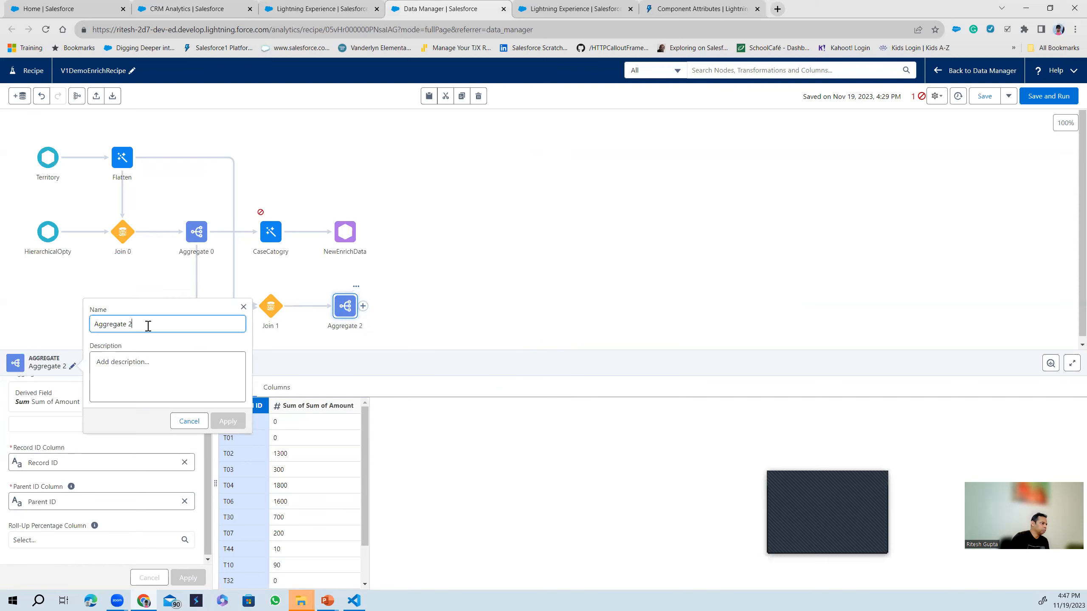
drag(148, 321, 35, 335)
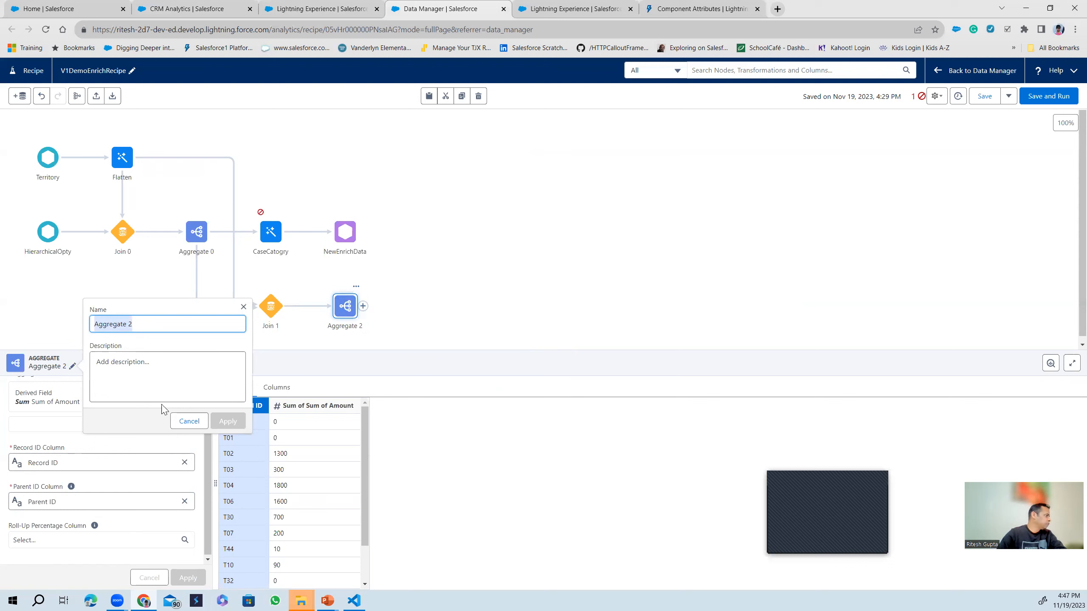
click(189, 421)
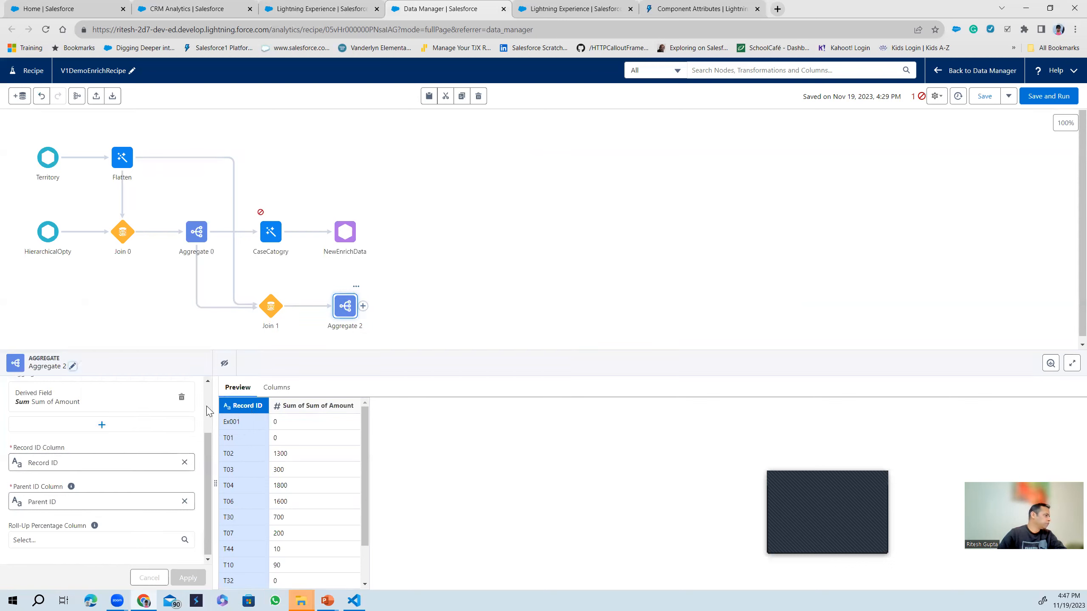
Rename the Aggregate 2 node as Hierarchical, copying the word from the Hierarchical Aggregation label.
scroll(210, 409, up, 2)
double_click(33, 429)
key(ctrl+c)
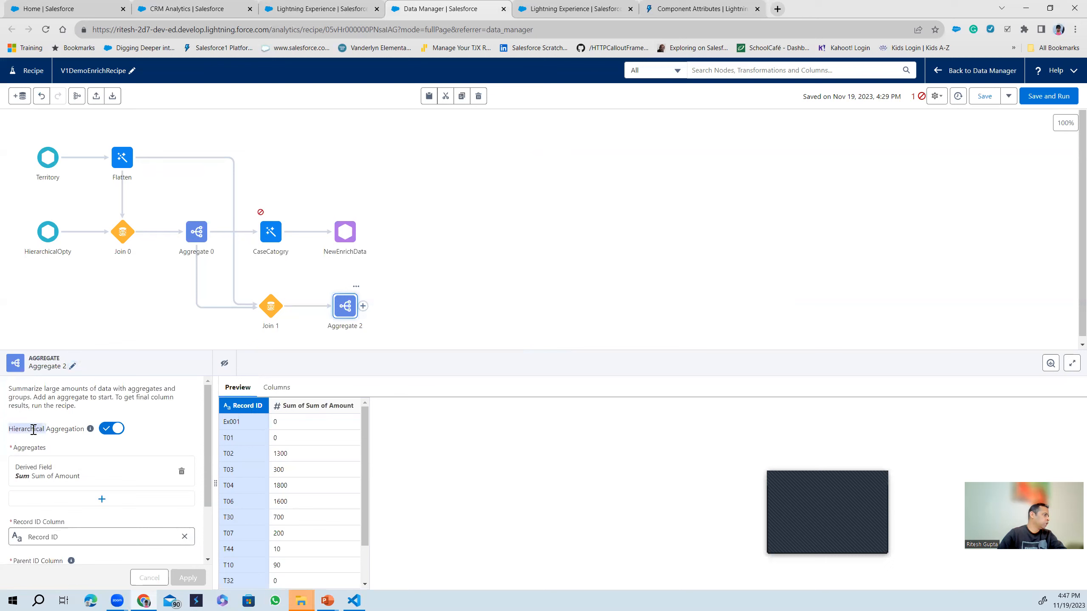
click(68, 371)
click(72, 367)
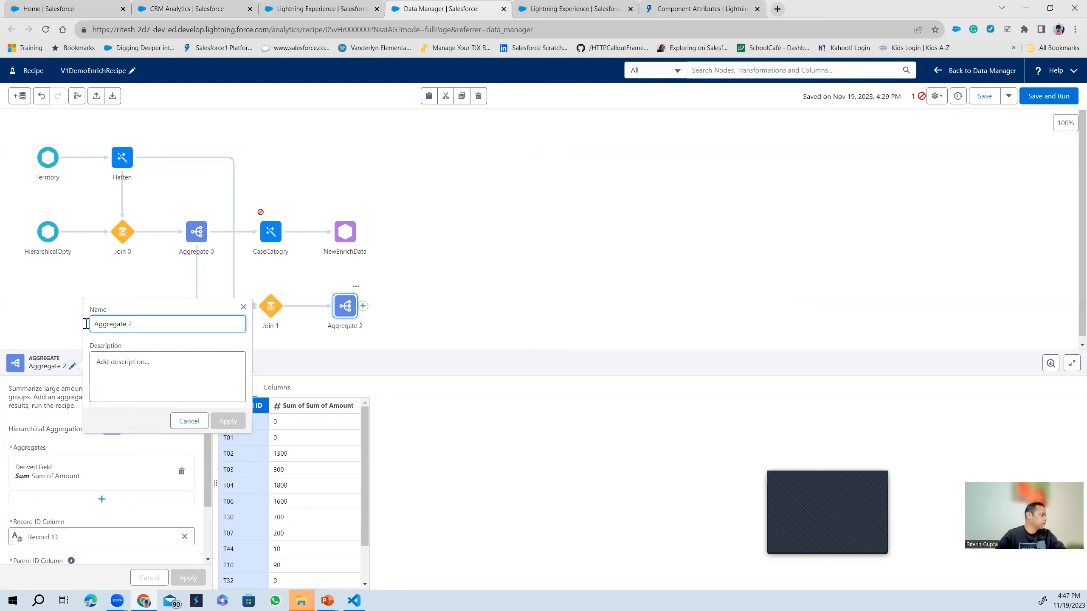
key(ctrl+a)
key(ctrl+v)
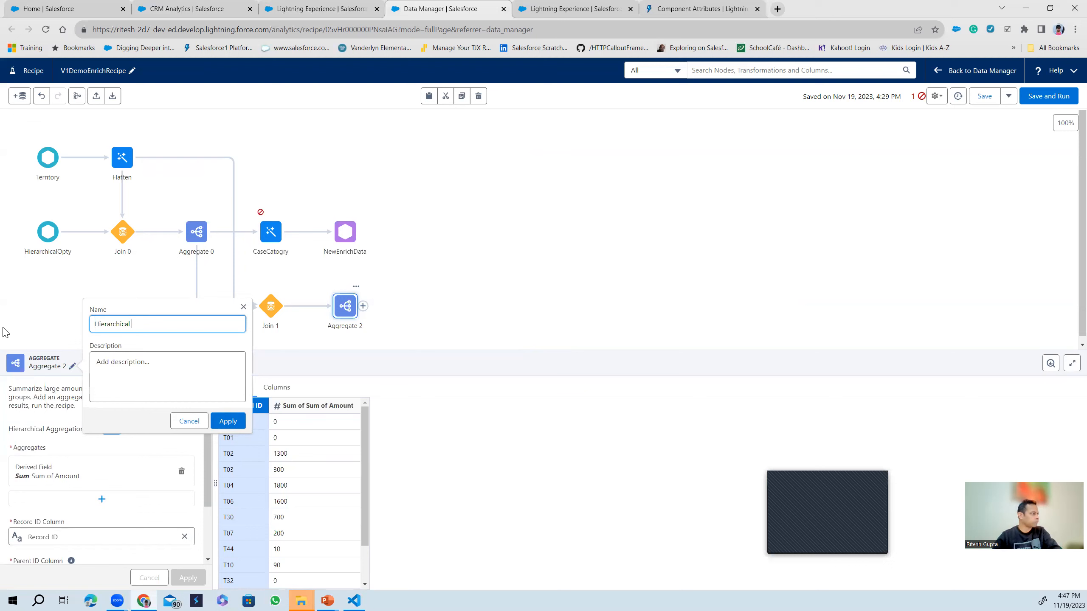
click(227, 421)
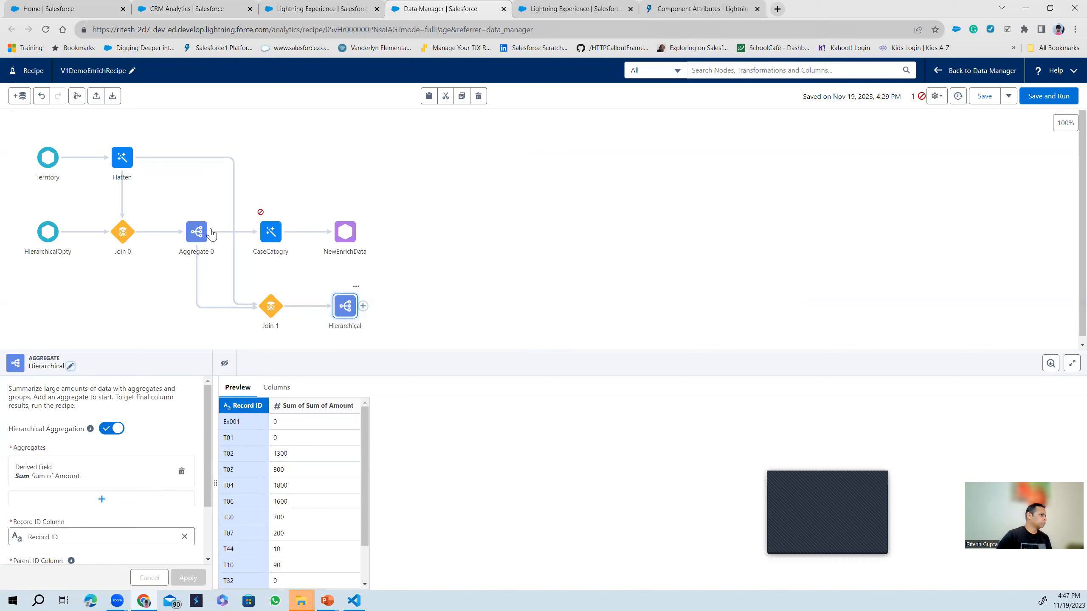
Reopen the Hierarchical aggregate node to preview its data.
click(364, 307)
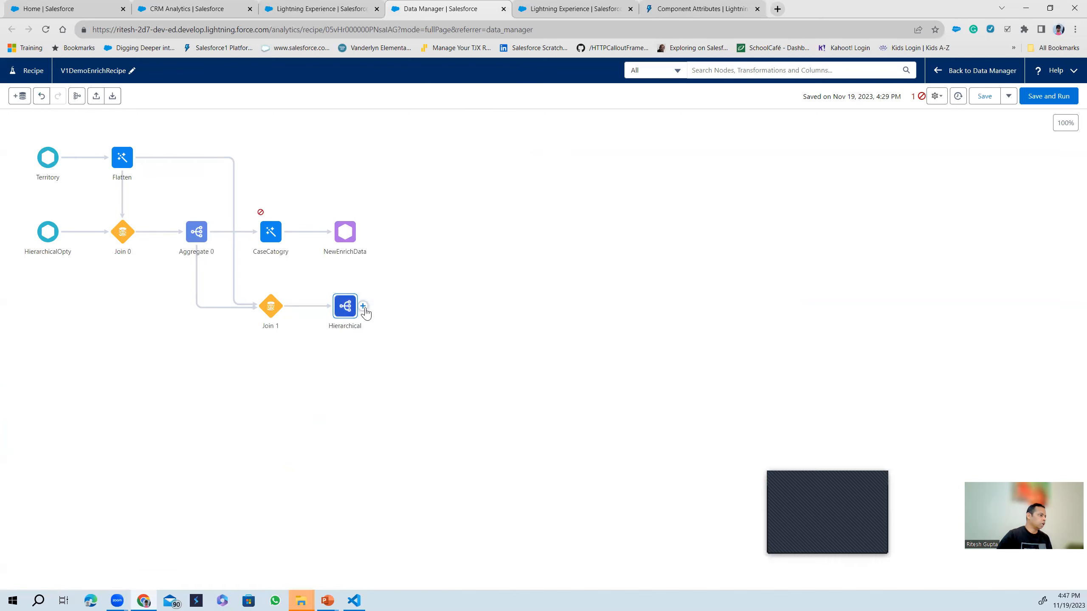
click(364, 306)
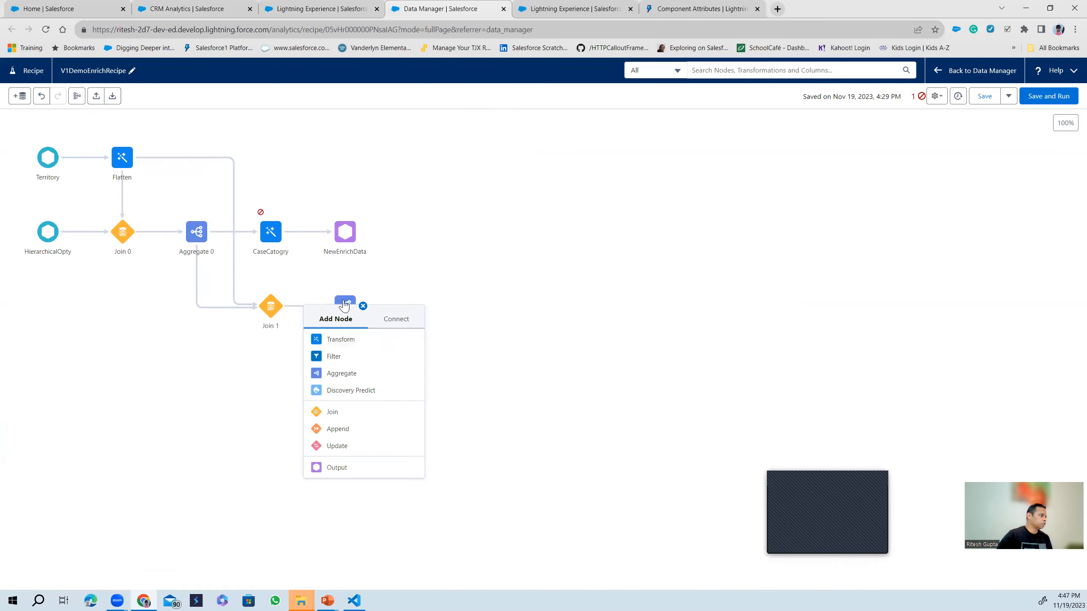
click(345, 304)
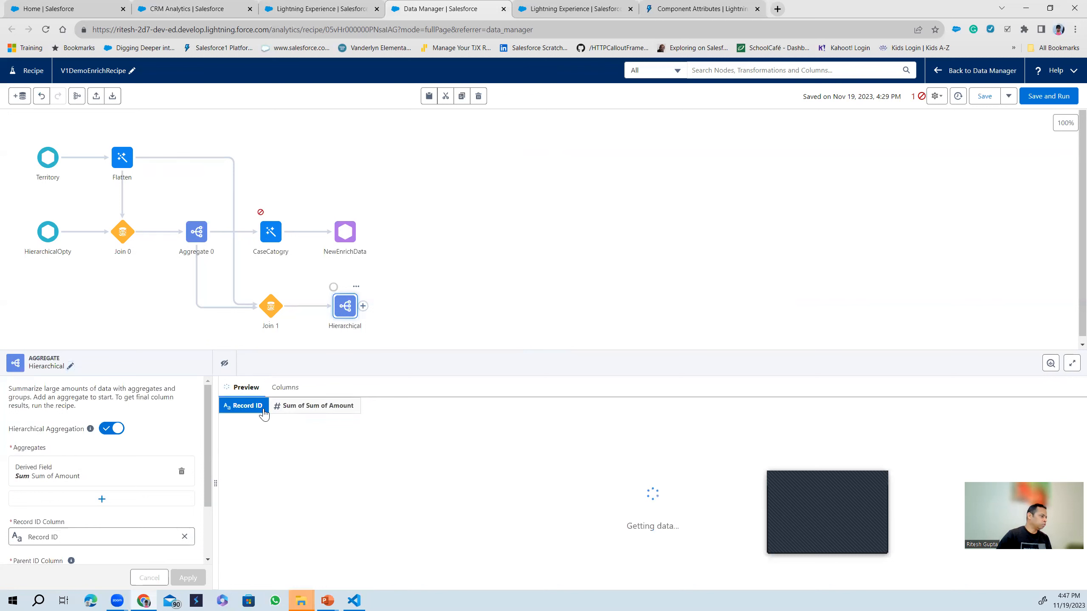
Connect the Hierarchical aggregate node to the Flatten node with a Join and keep the new join open for editing.
scroll(305, 462, down, 1)
scroll(300, 454, up, 1)
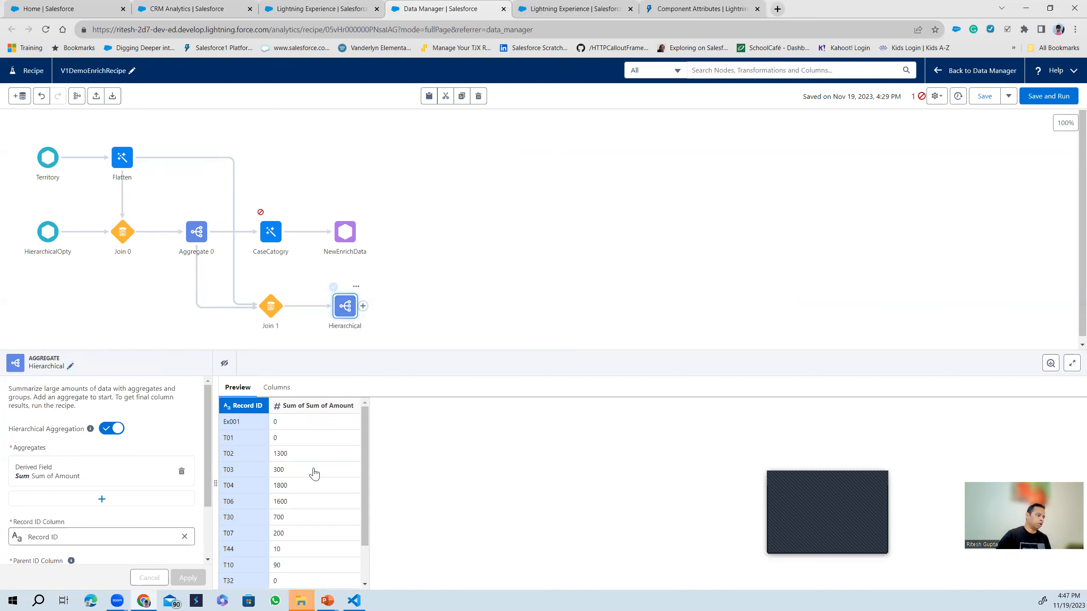
click(363, 306)
click(394, 319)
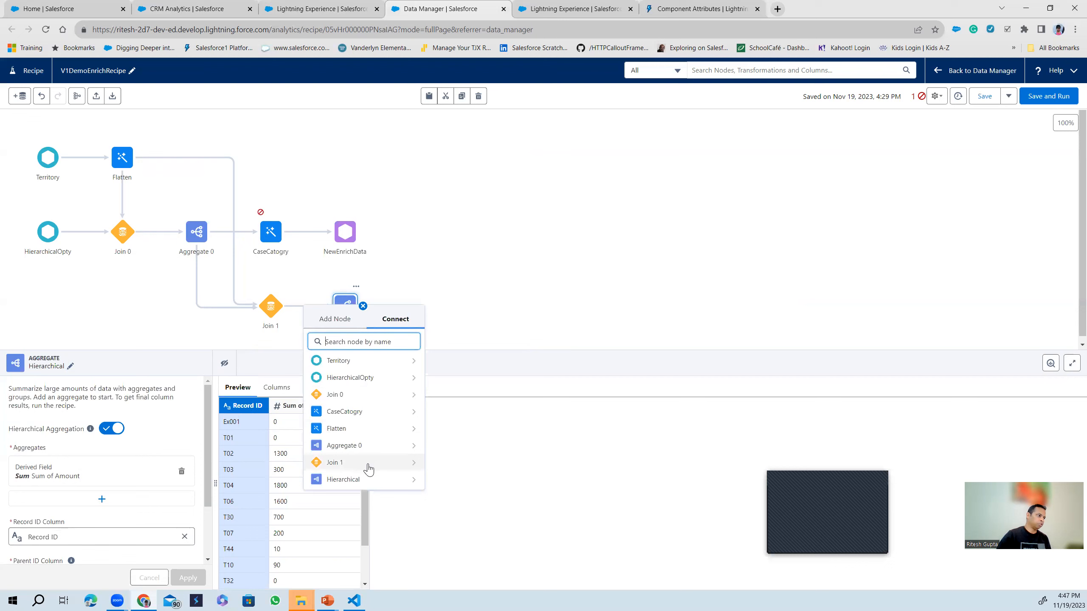
click(358, 429)
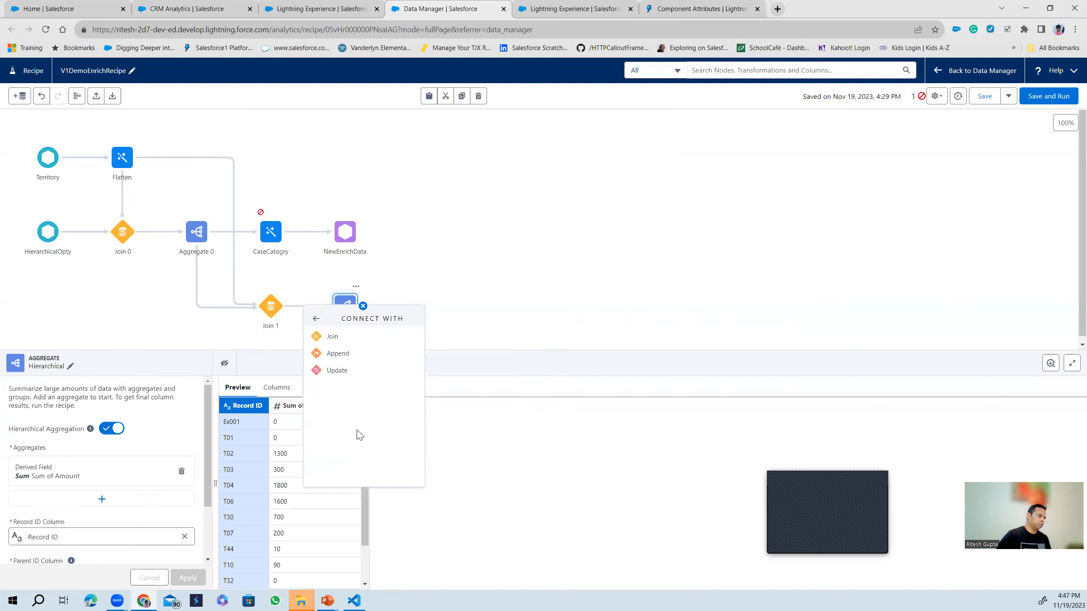
click(331, 336)
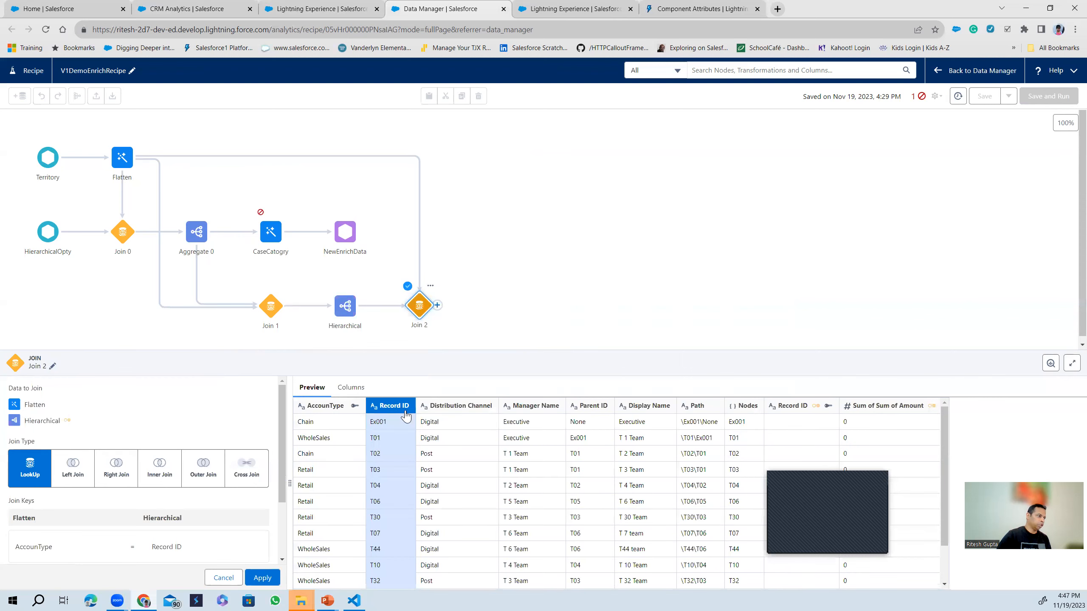
scroll(655, 501, down, 2)
scroll(652, 499, up, 2)
scroll(650, 498, down, 1)
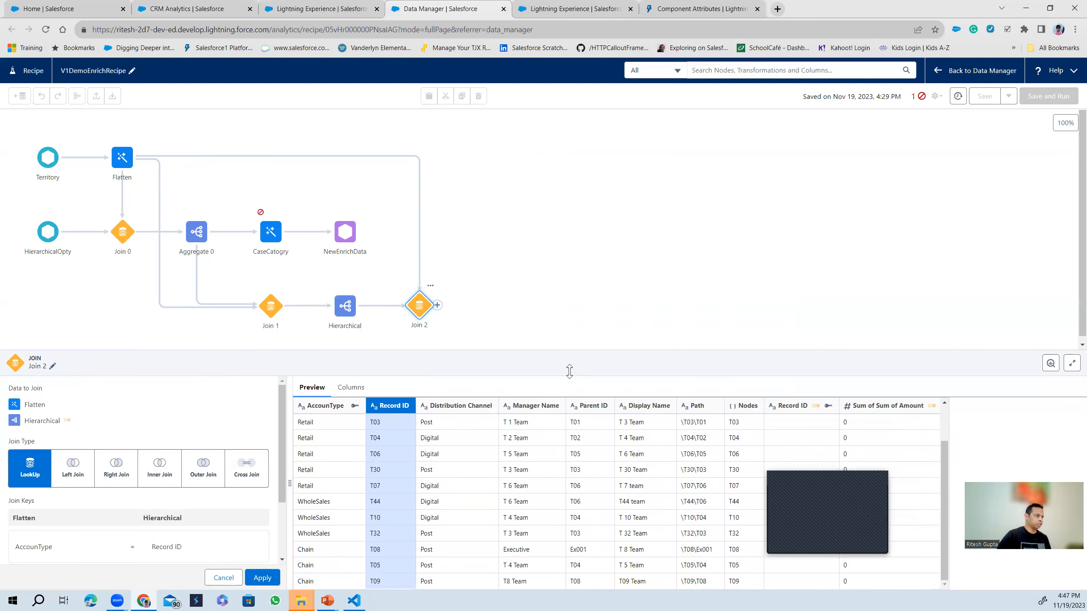
click(441, 310)
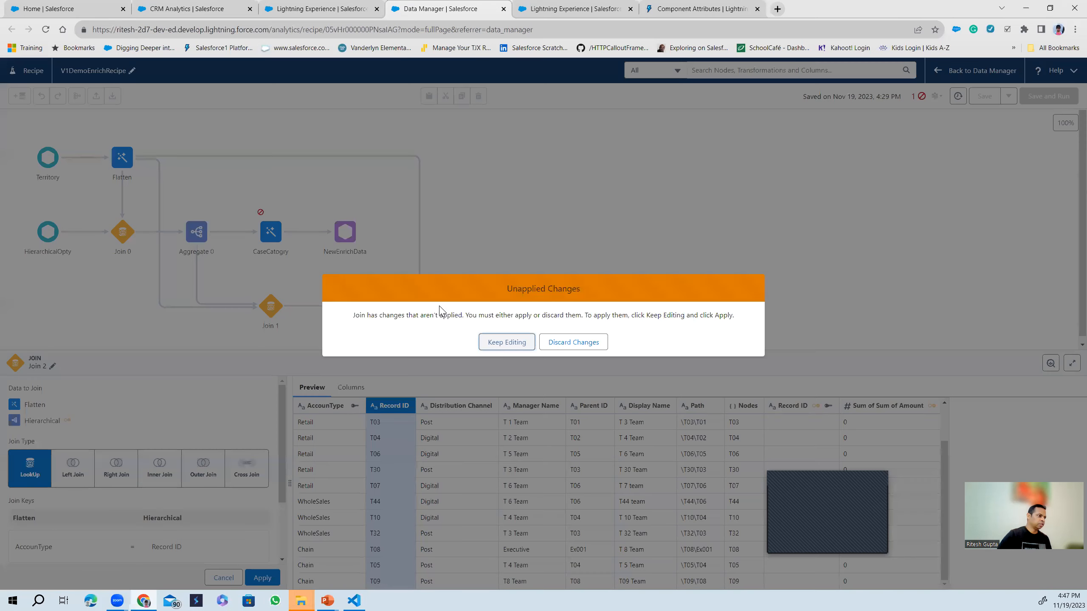
click(507, 342)
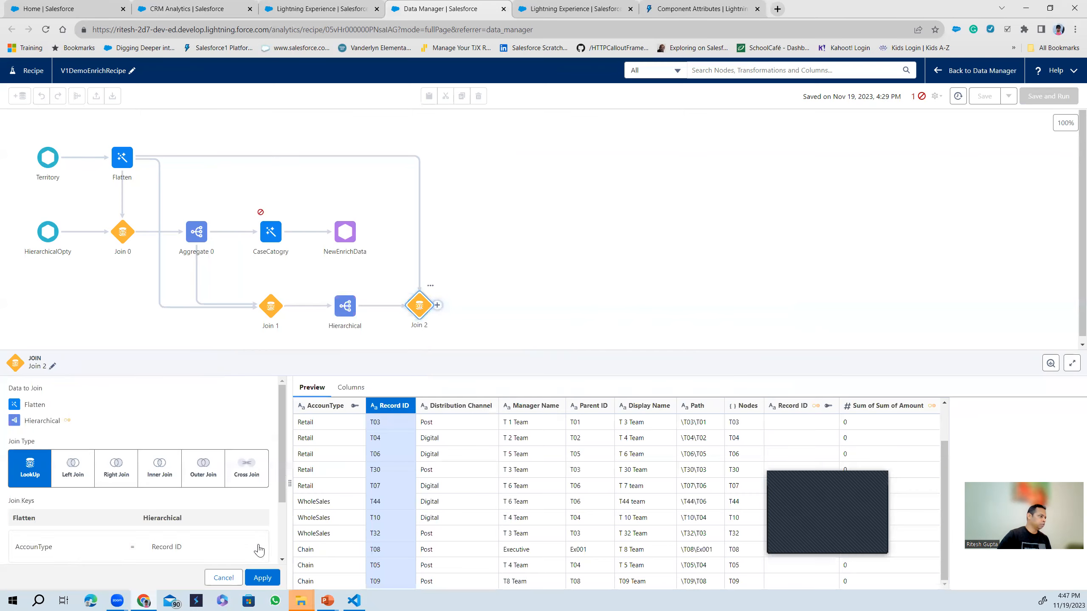
Change the Flatten-side join key of Join 2 to Record ID.
click(78, 548)
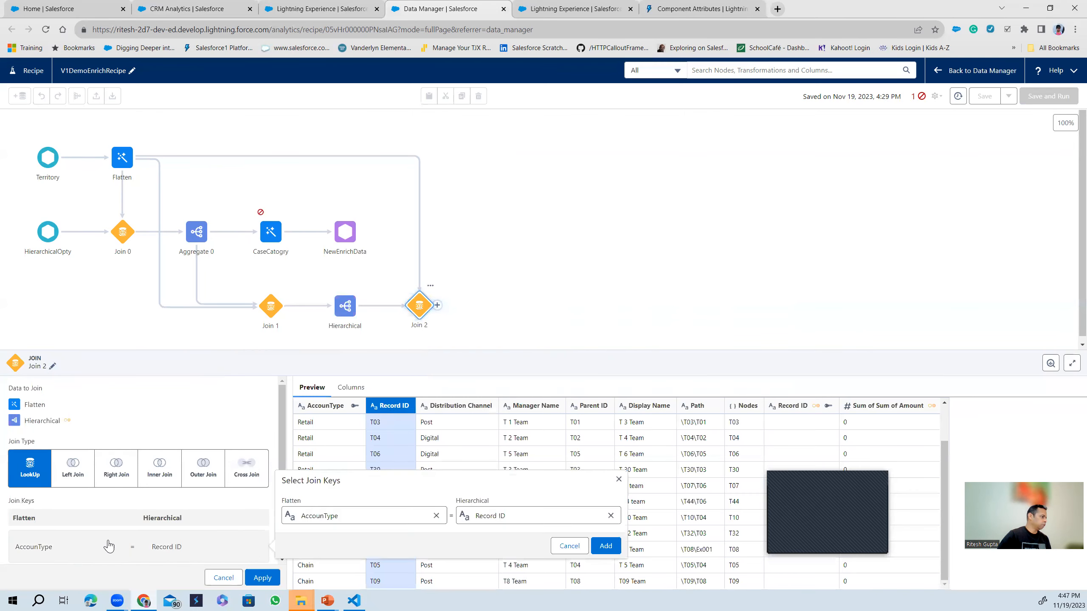
click(437, 515)
click(378, 516)
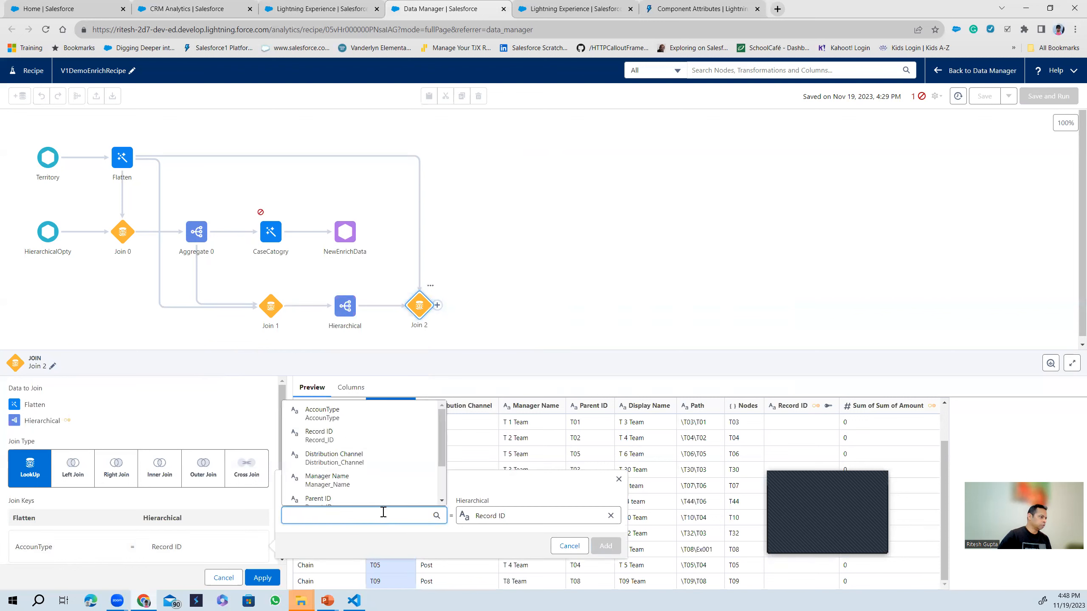
scroll(387, 471, down, 2)
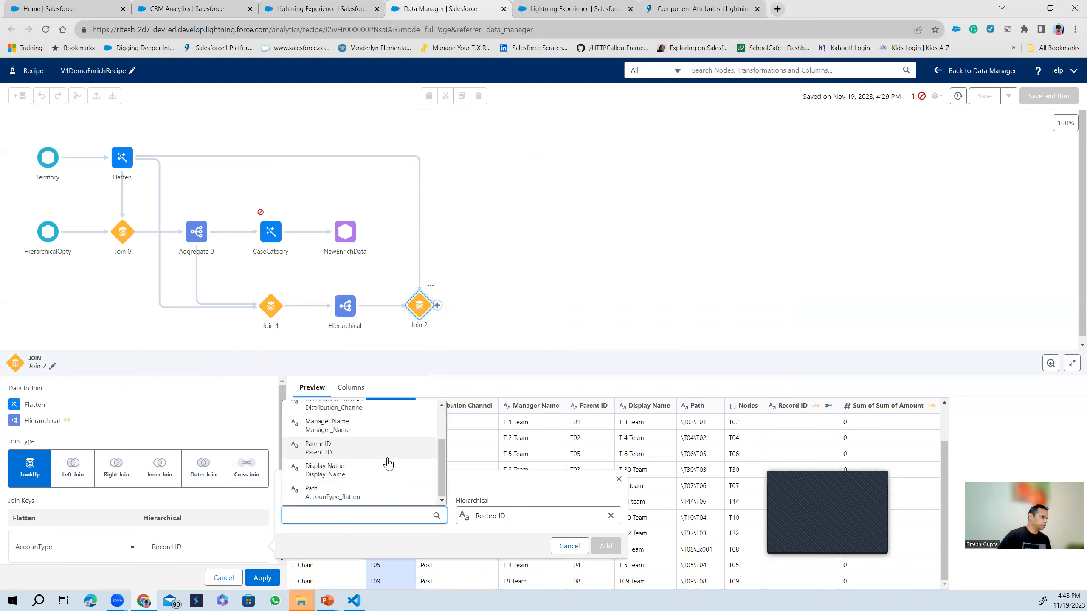
scroll(387, 463, up, 2)
click(353, 441)
Reselect Record ID as the Hierarchical-side join key of Join 2, add the key pair and apply the join.
click(611, 516)
click(574, 516)
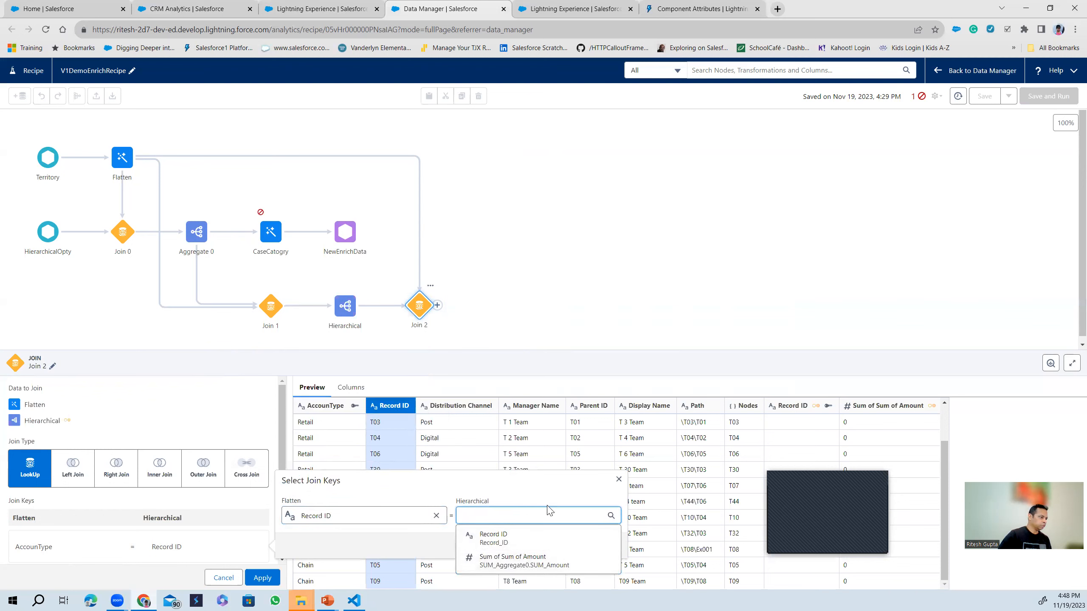
click(501, 513)
click(495, 517)
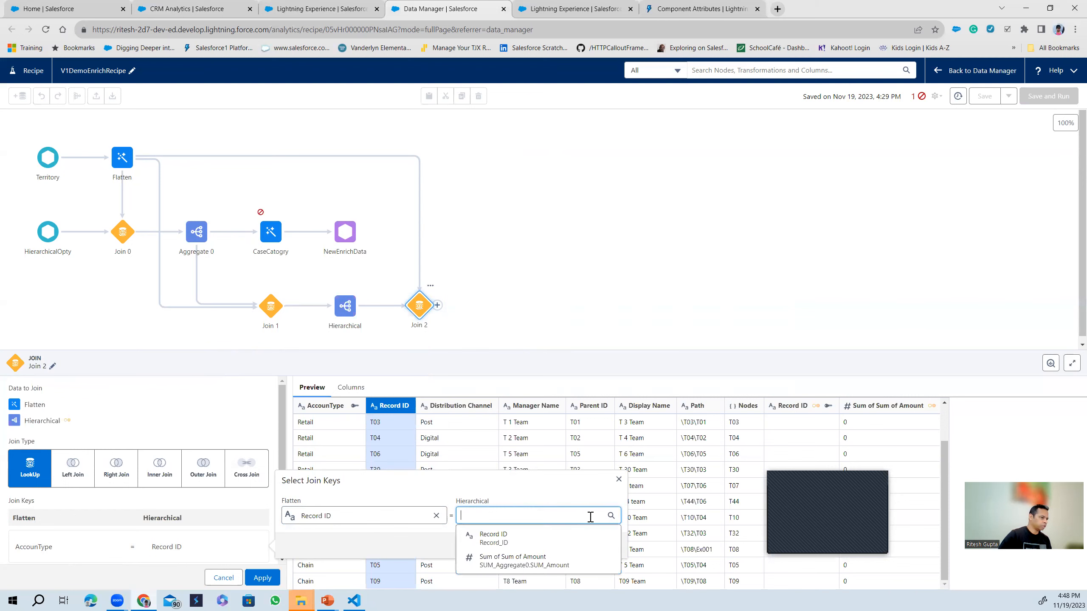
click(555, 535)
click(599, 547)
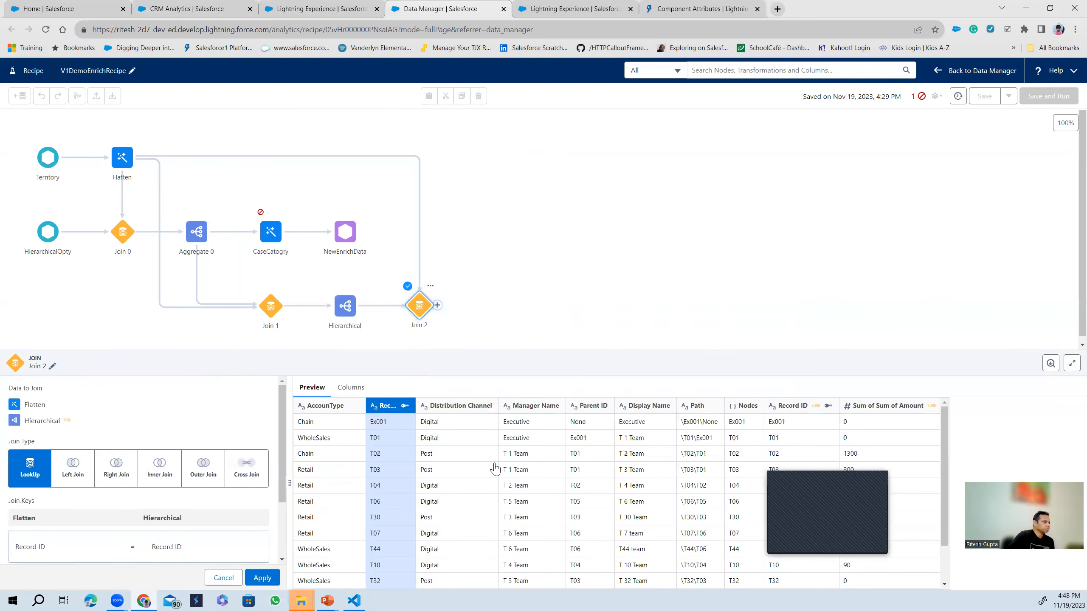
click(270, 579)
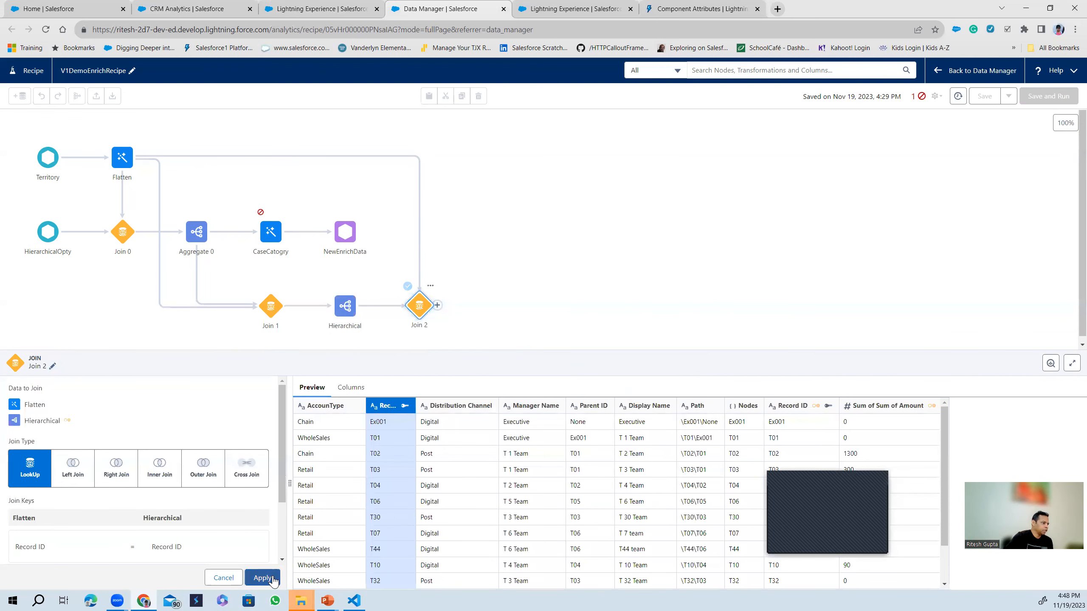
Add an Output node after Join 2 with the dataset display label HierarchicalAggregationV9.
click(437, 305)
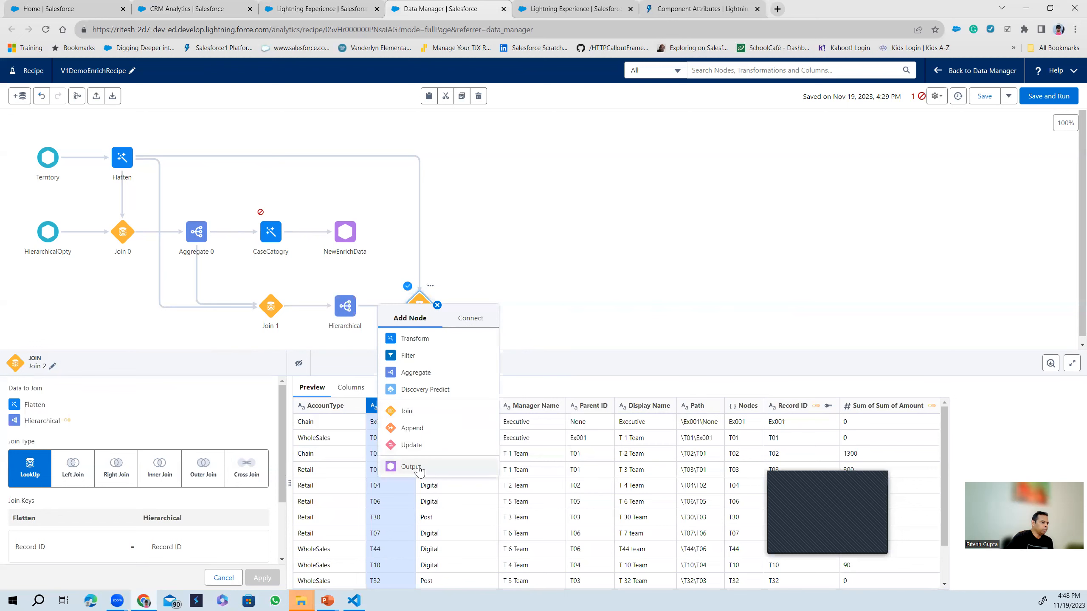
click(418, 467)
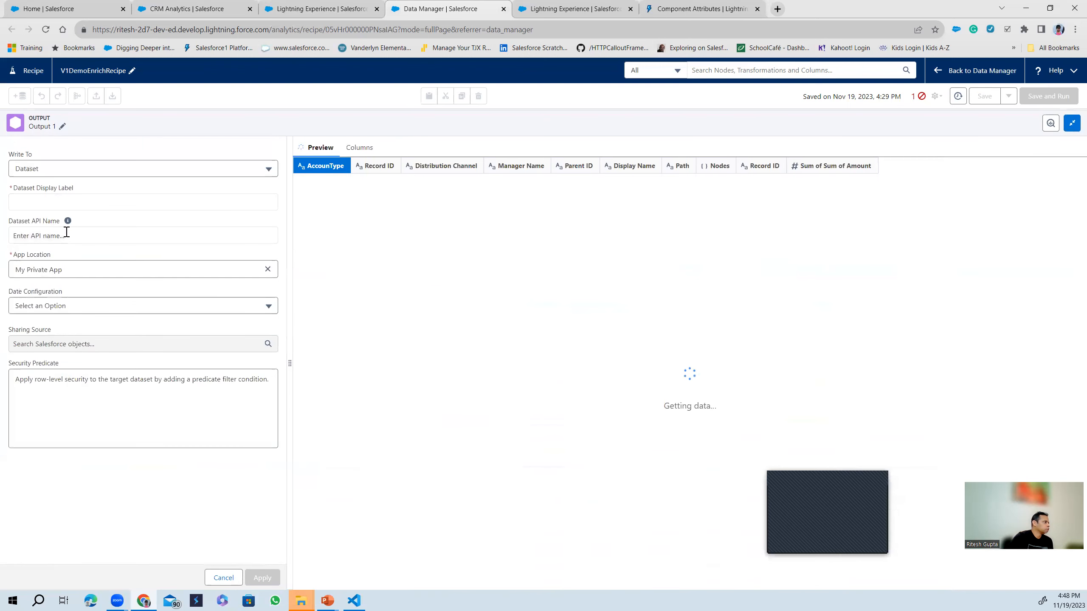
click(53, 199)
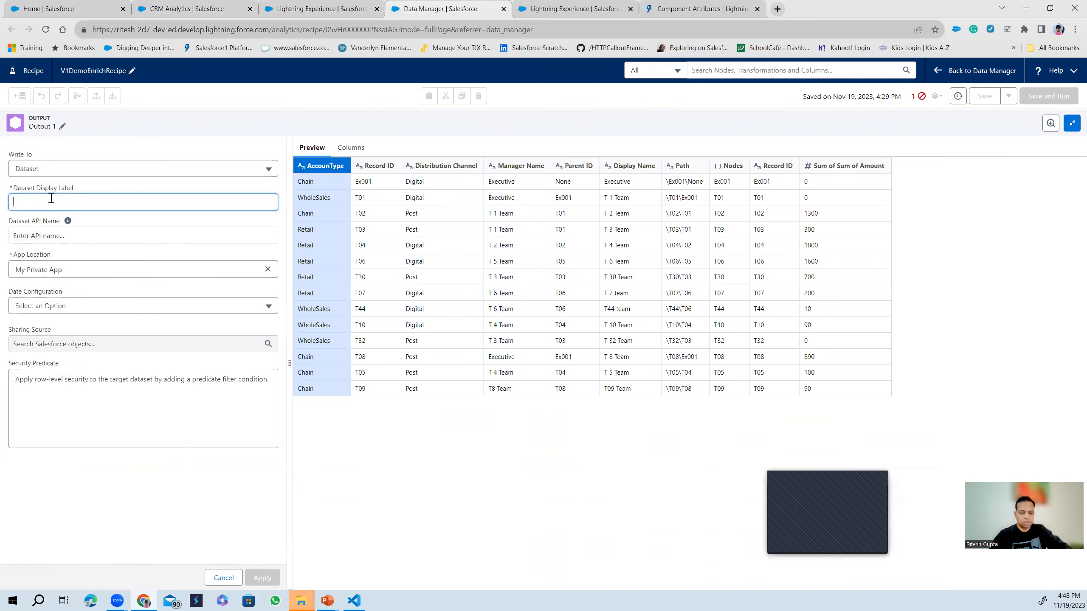
text(Hierarchical)
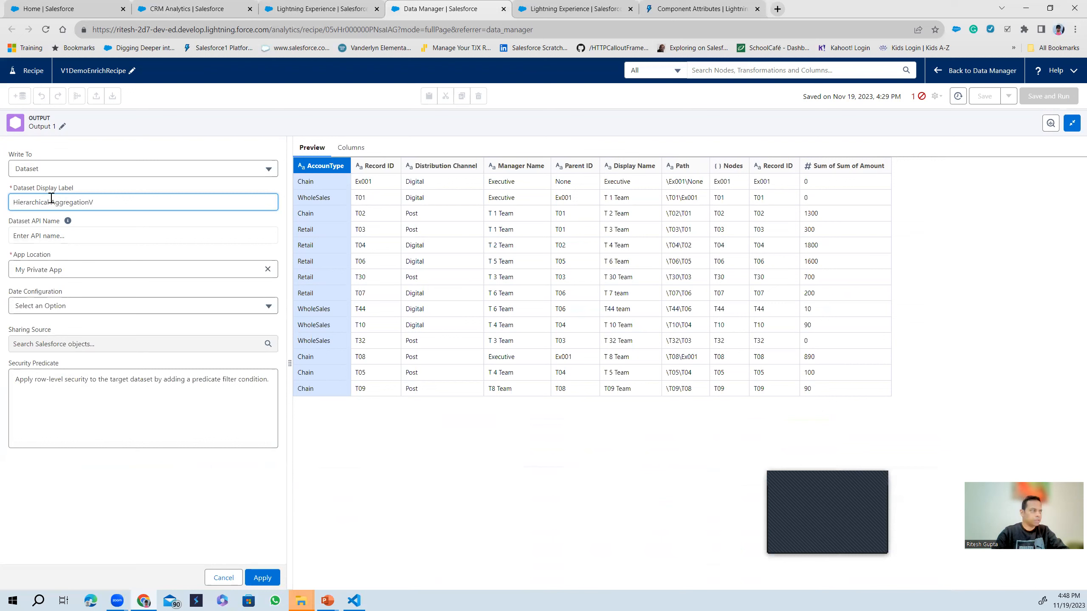
click(51, 201)
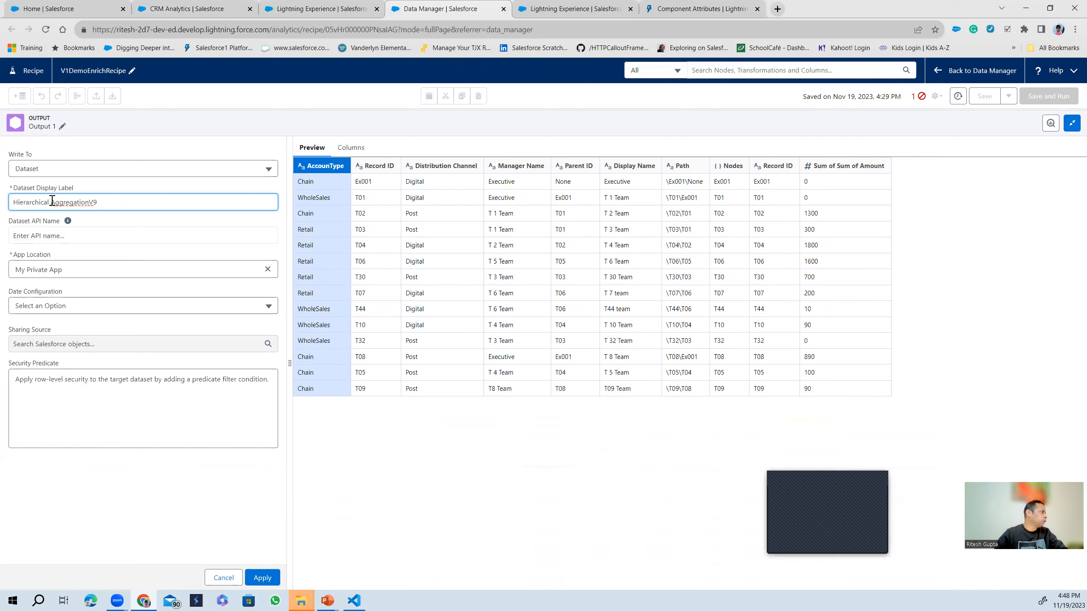
key(BackSpace)
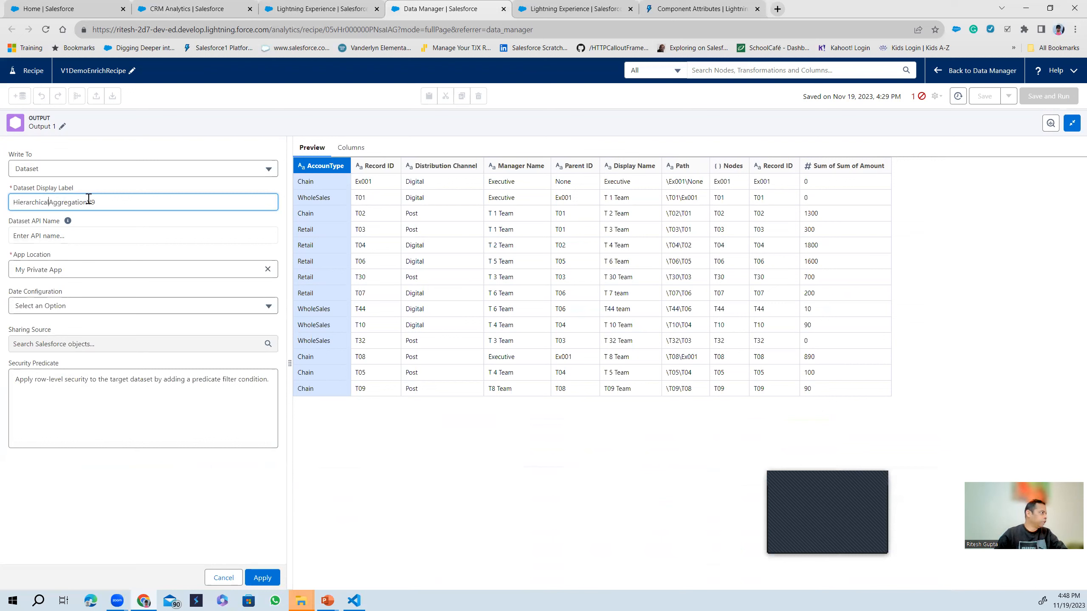
Rename the output node as HierarchicalAggregationV9 by copying the dataset display label.
double_click(128, 196)
key(ctrl+c)
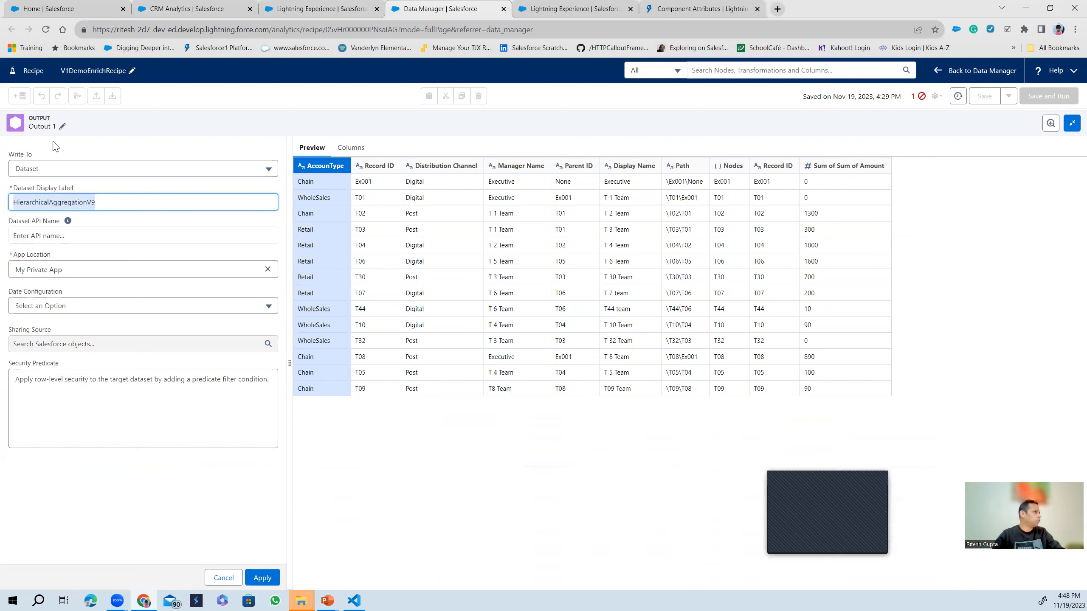
click(62, 126)
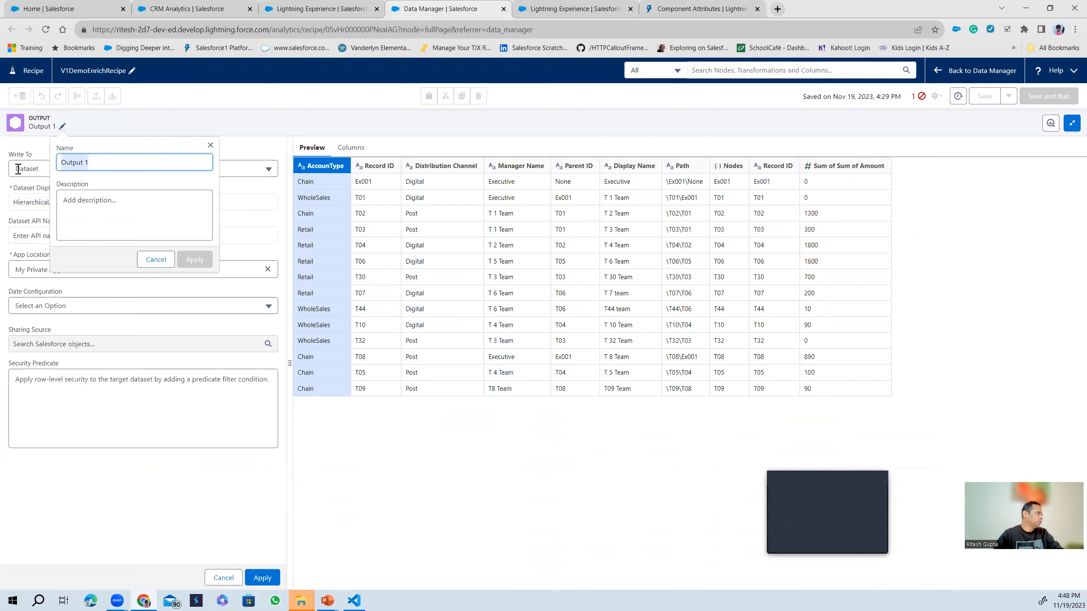
key(ctrl+v)
click(205, 267)
Set the output's app location to DemoApp, apply it, and save the recipe despite its error.
click(268, 270)
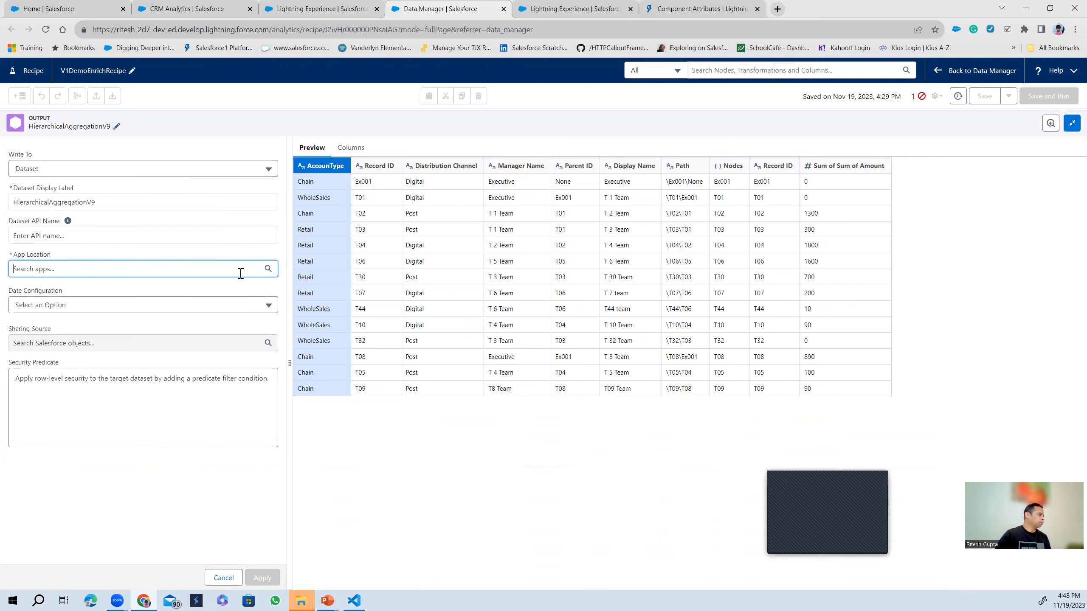
click(235, 269)
click(187, 311)
click(264, 582)
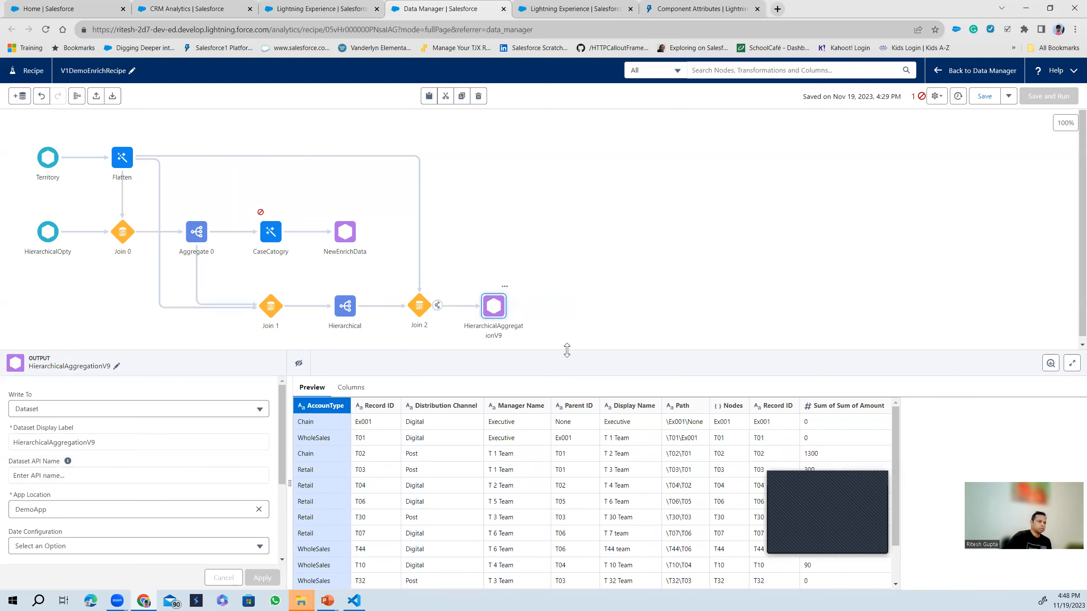
click(984, 97)
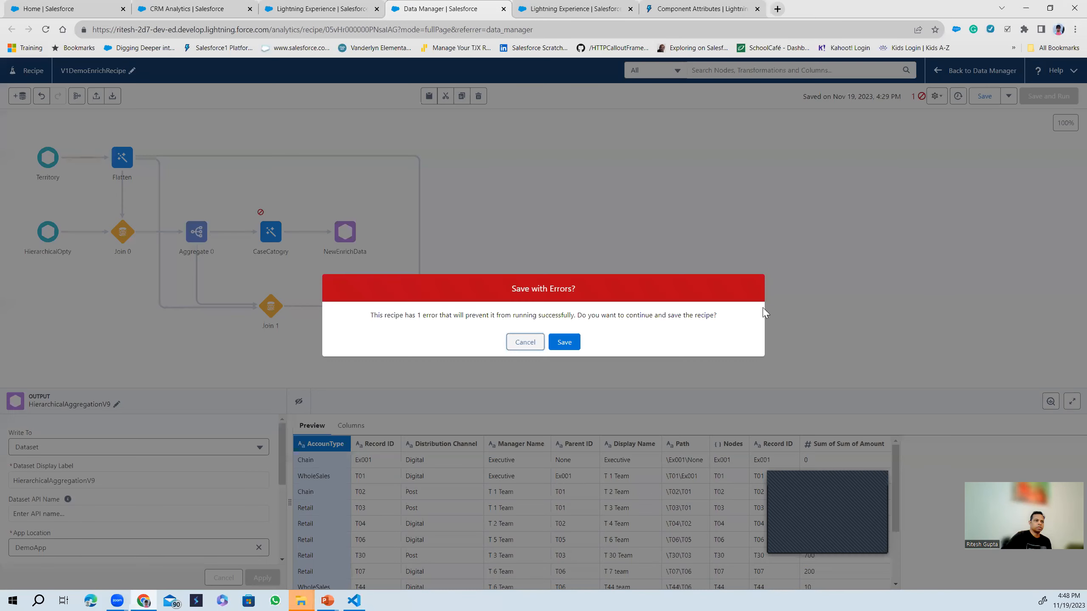
click(556, 348)
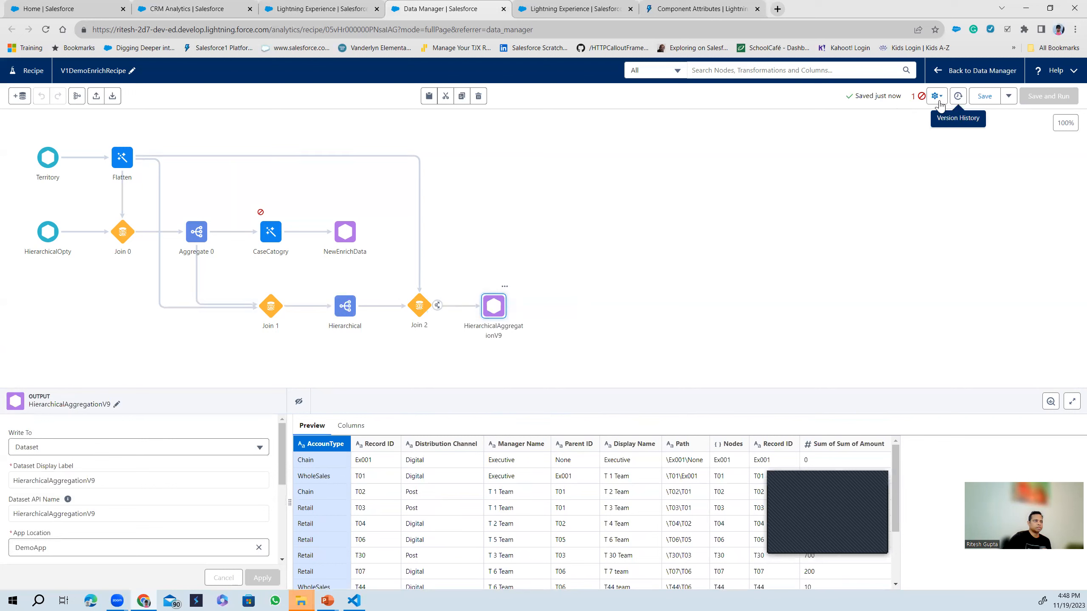
Delete the CaseCatogry transform node and the NewEnrichData output node from the recipe.
click(279, 229)
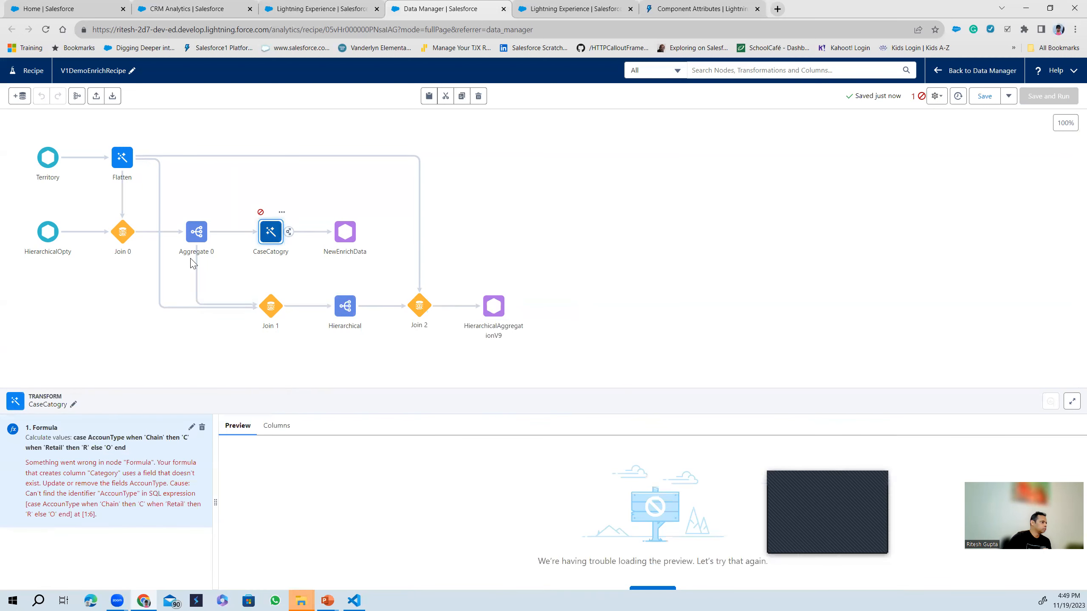
click(282, 212)
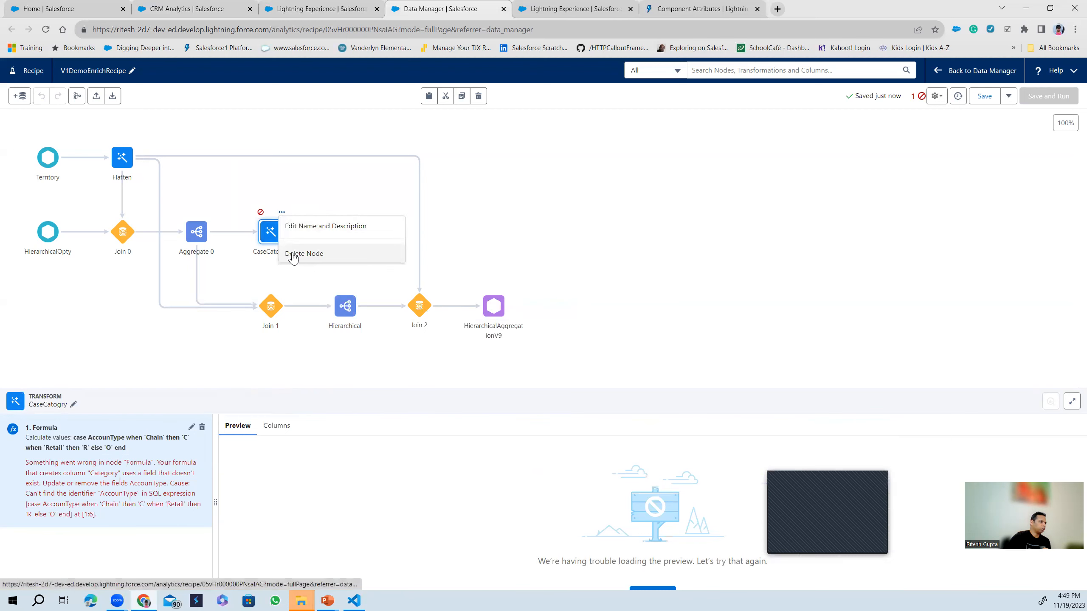
click(295, 254)
click(349, 232)
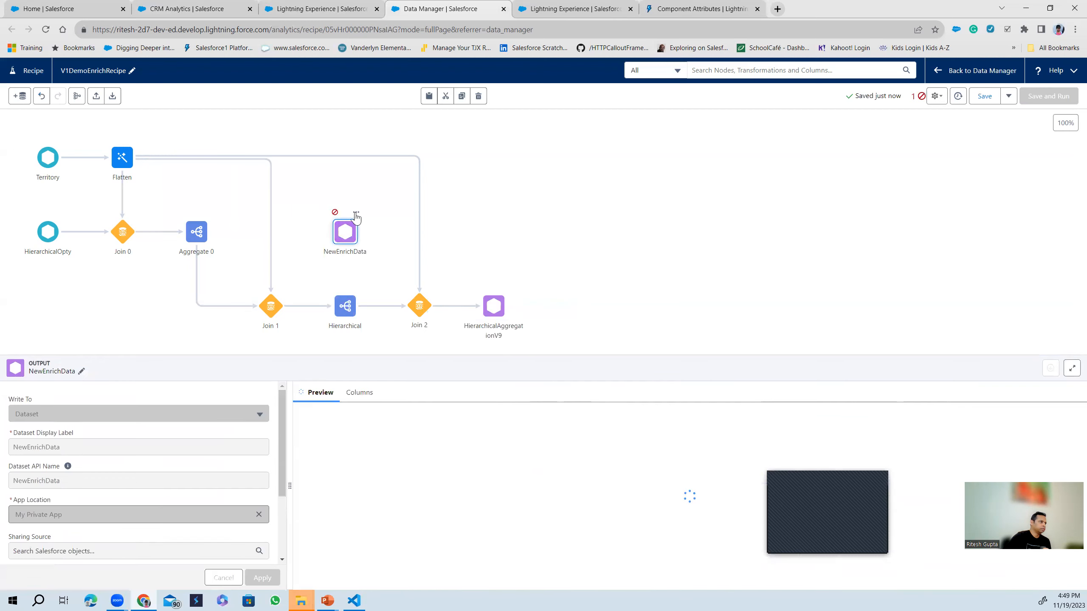
click(356, 212)
click(365, 254)
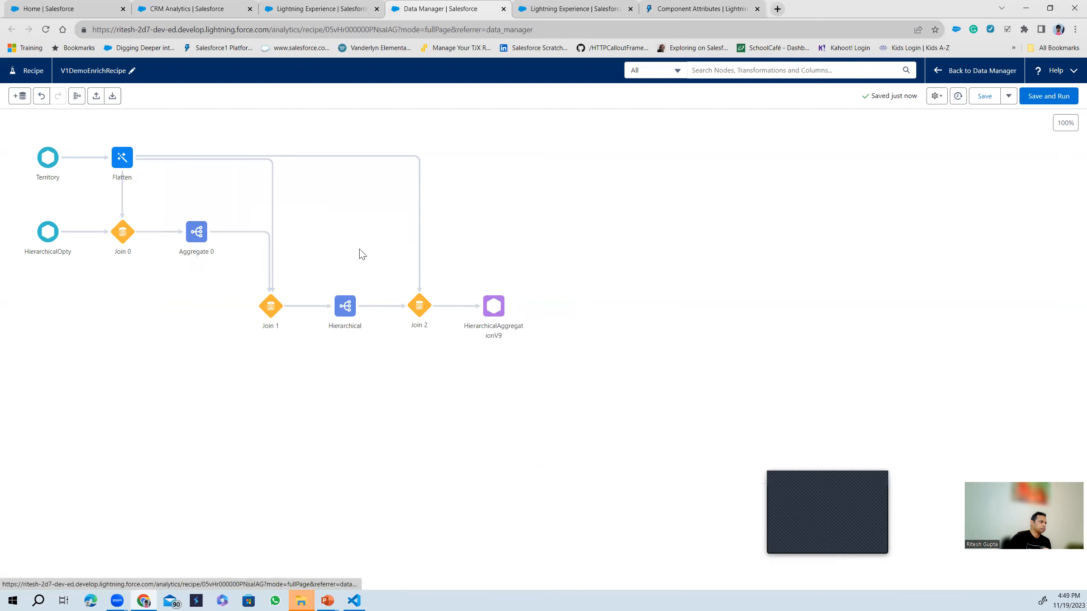
Save and run the recipe, and select the HierarchicalAggregationV9 output node.
click(985, 99)
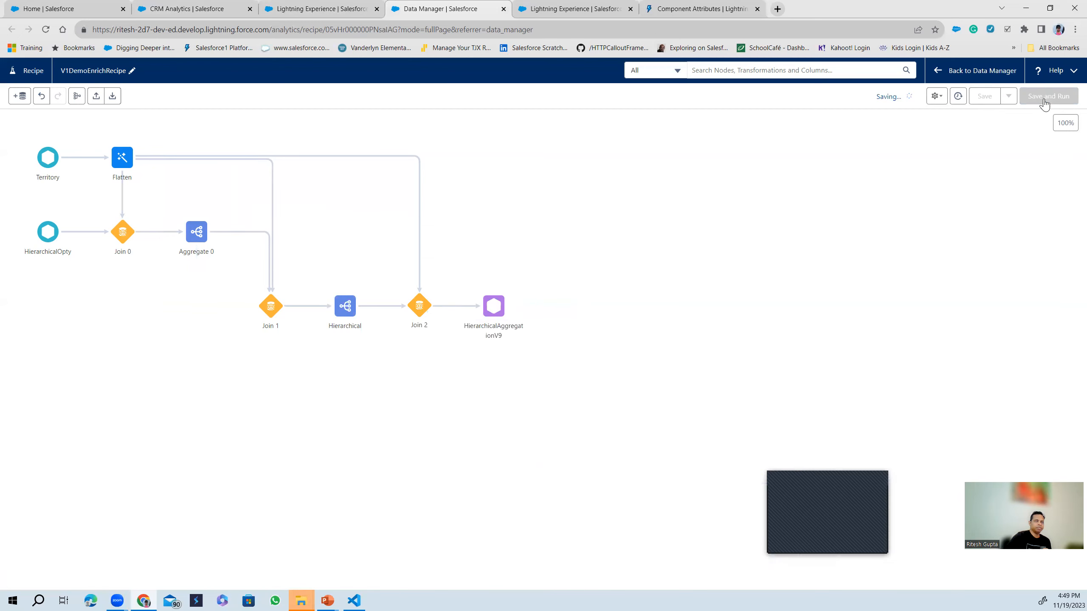
click(1043, 99)
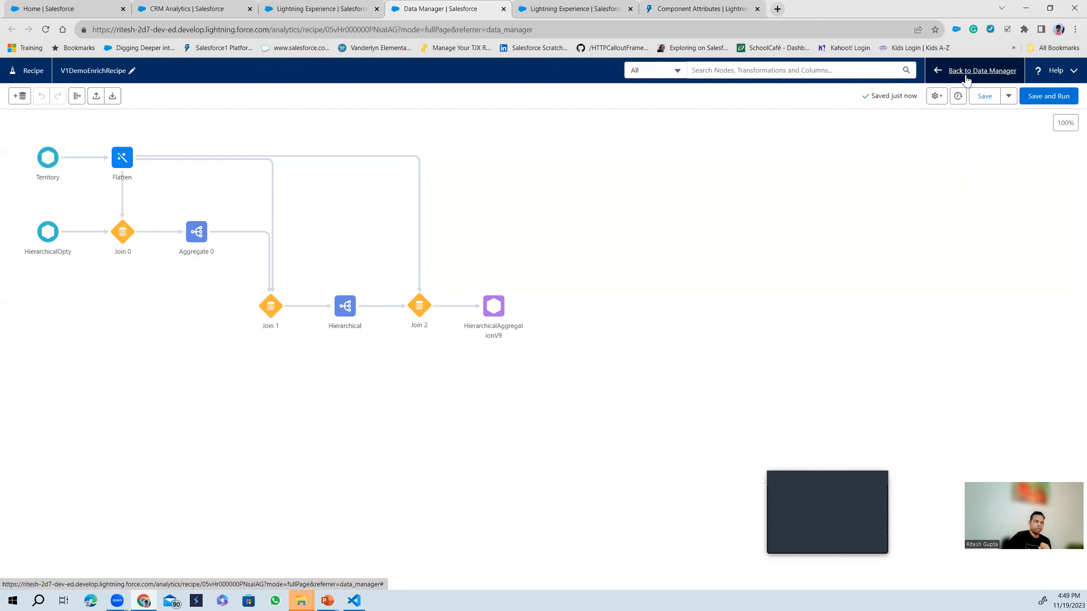
click(496, 337)
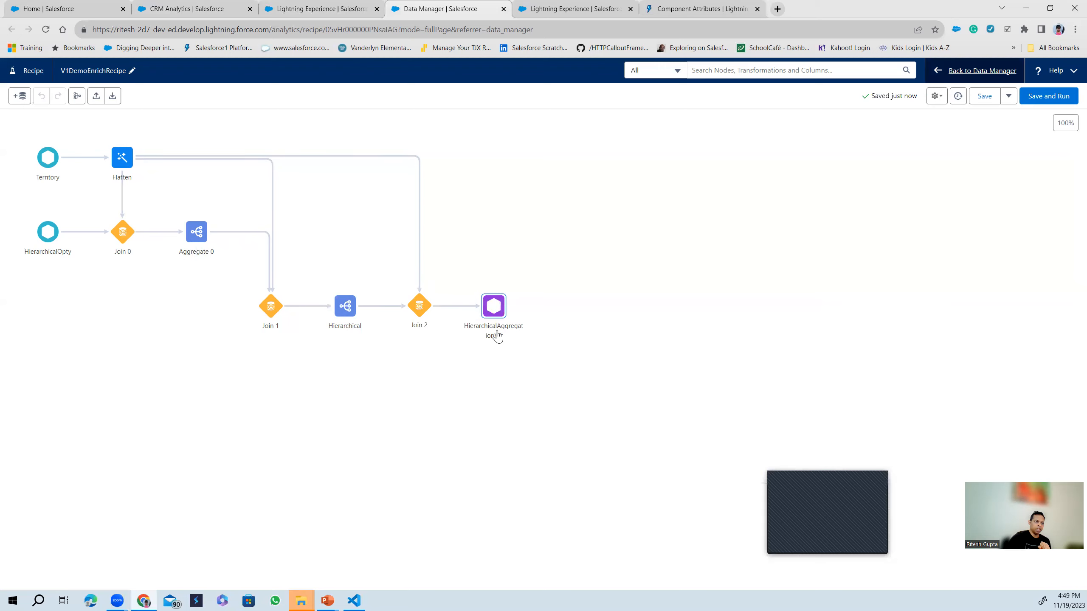
Leave the recipe for Data Manager and switch to the DrillDown dashboard in CRM Analytics.
click(966, 72)
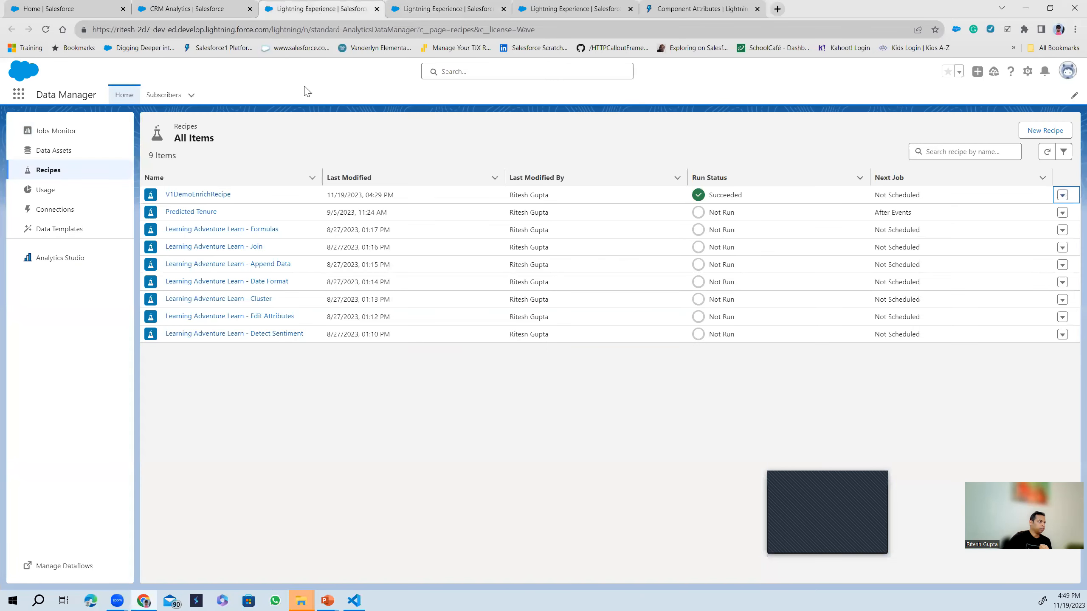
click(196, 14)
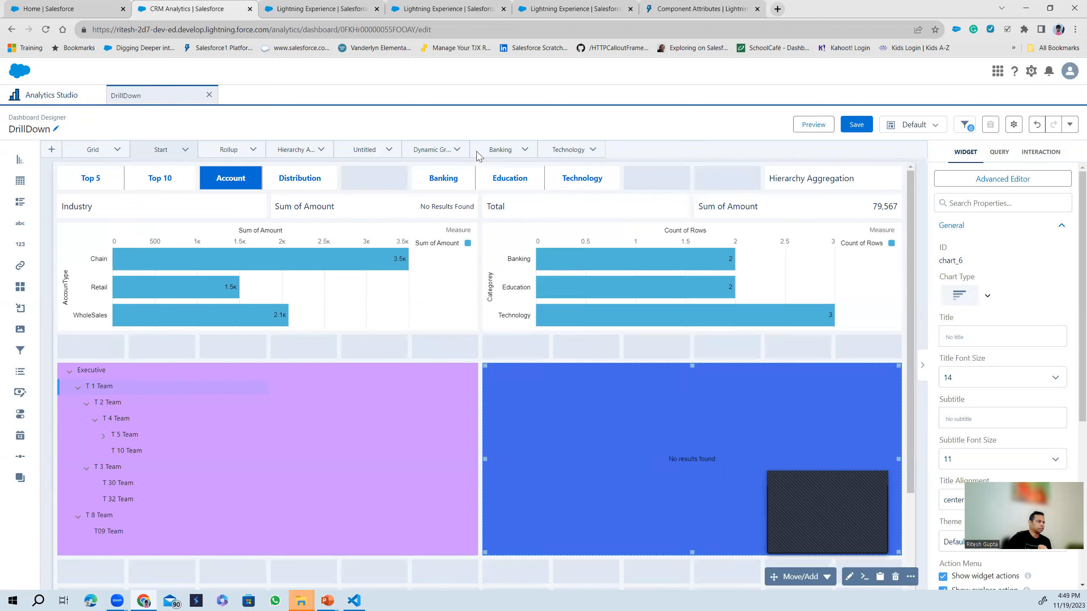
Open the dashboard's Hierarchy Aggregation page and preview it.
click(434, 150)
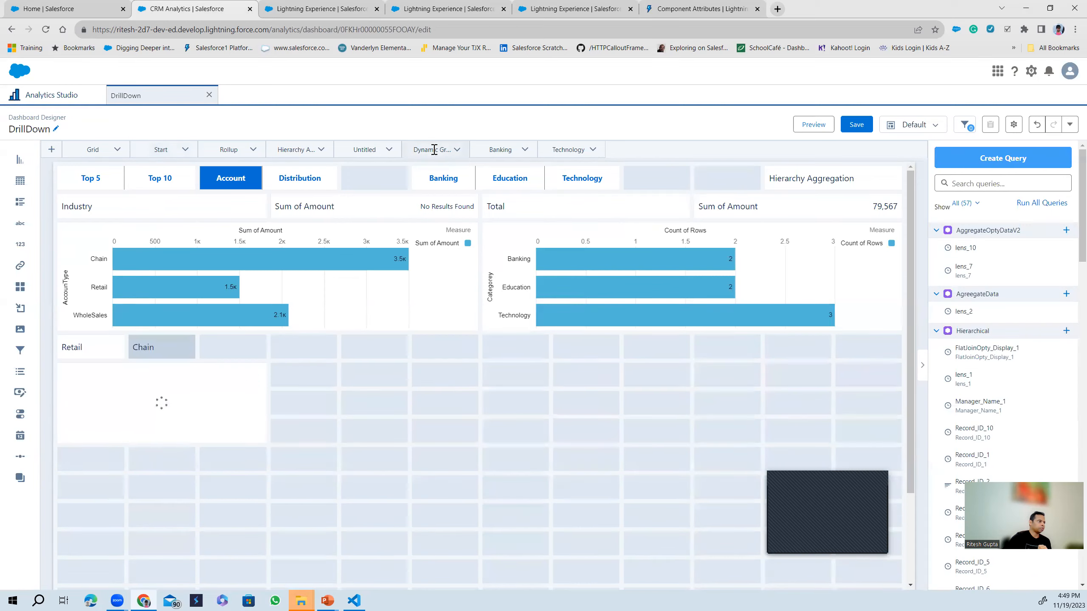
click(311, 150)
click(811, 124)
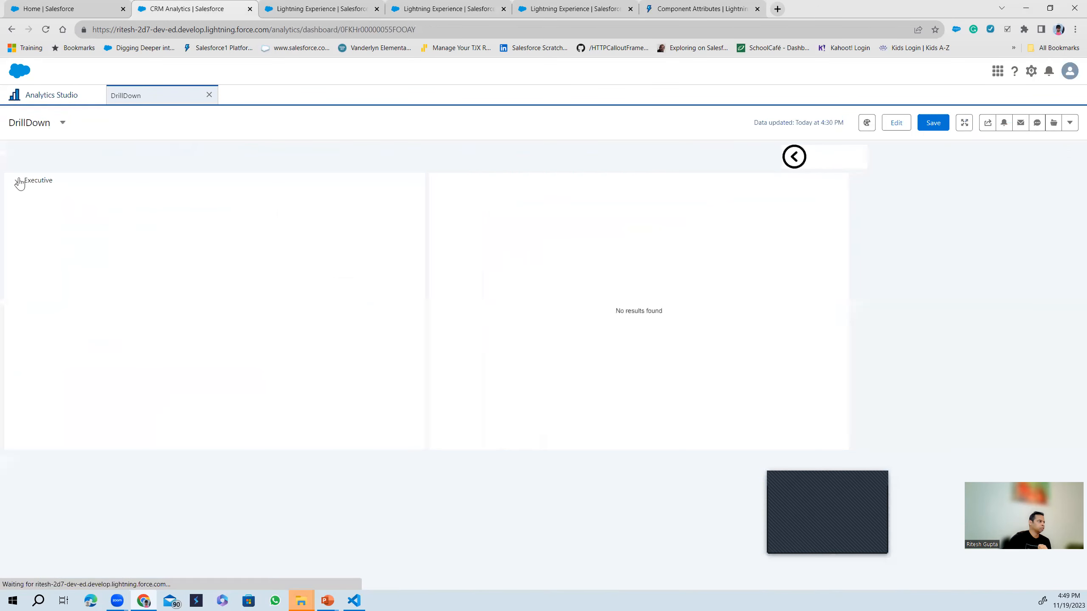
Expand Executive and T 1 Team in the hierarchy tree, and select T 2 Team to chart its amounts.
click(17, 182)
click(24, 198)
click(38, 216)
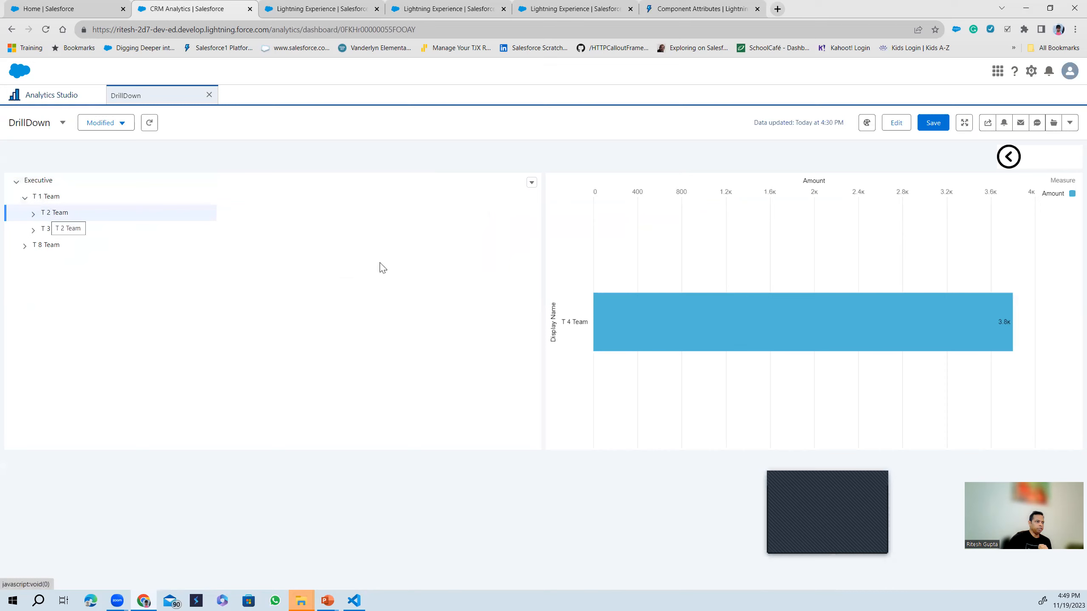
mouse_move(1012, 330)
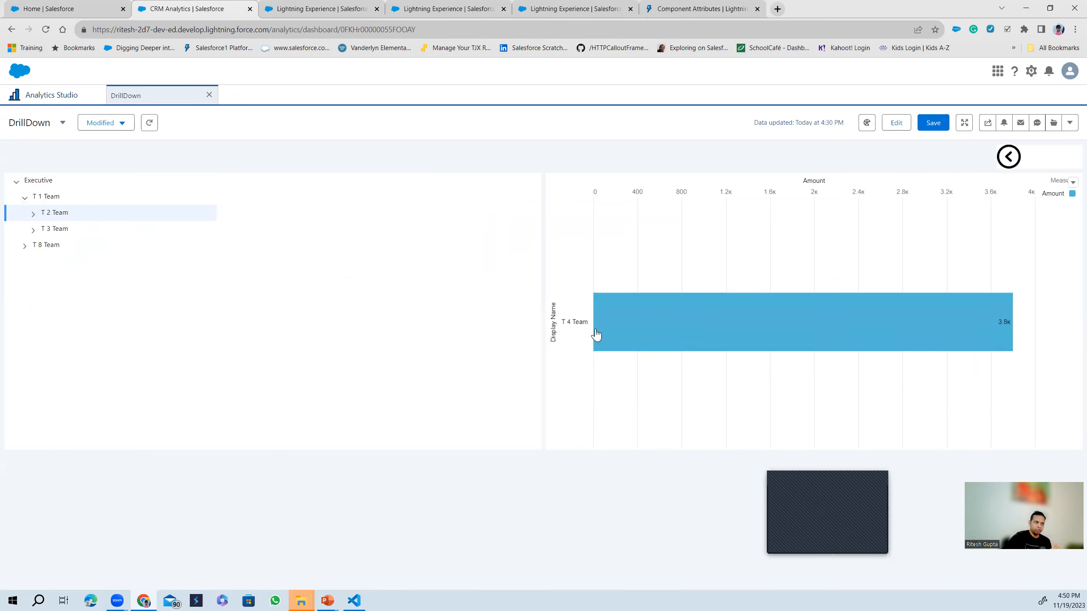
Expand the T 2 Team branch through T 4 Team and T 5 Team to view the teams below.
click(32, 214)
click(41, 230)
click(48, 247)
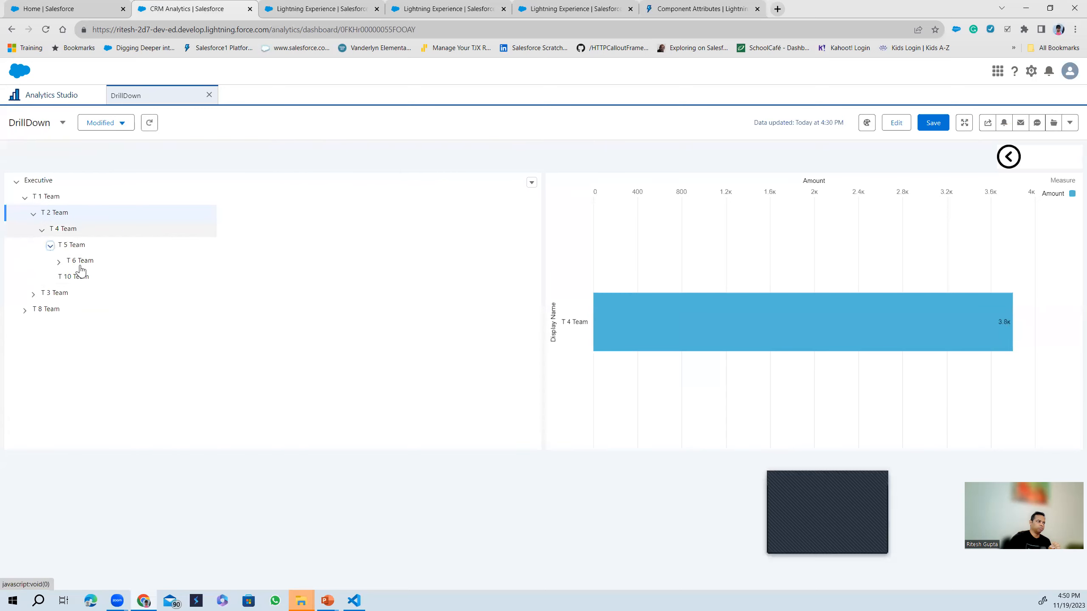
Chart the amounts for T 3 Team, T 2 Team and T 1 Team in turn, expanding and collapsing T 3 Team's branch.
click(48, 294)
click(34, 295)
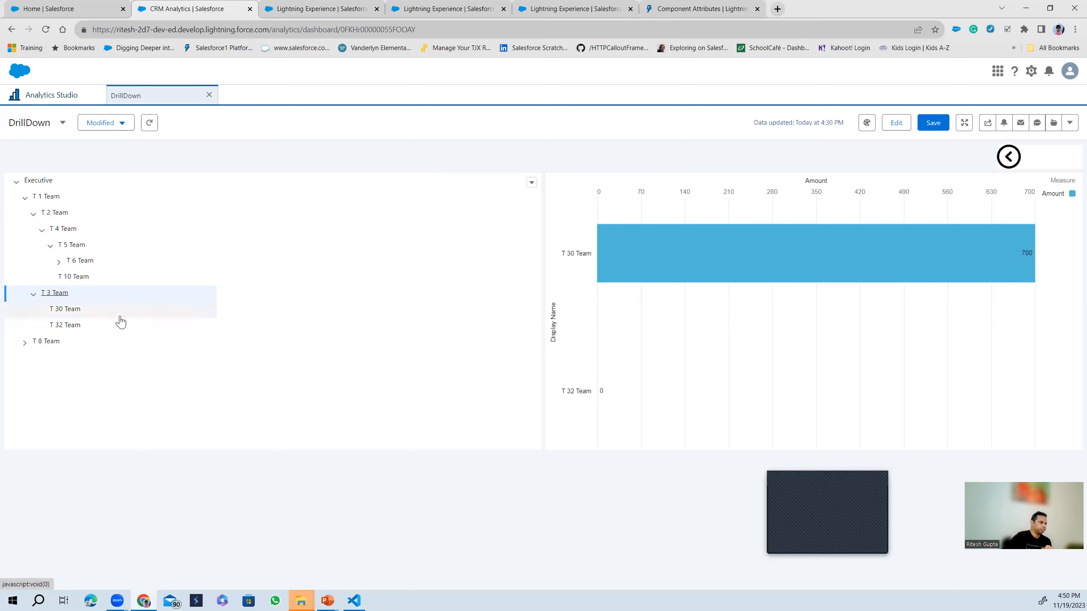
click(34, 293)
click(34, 294)
click(33, 294)
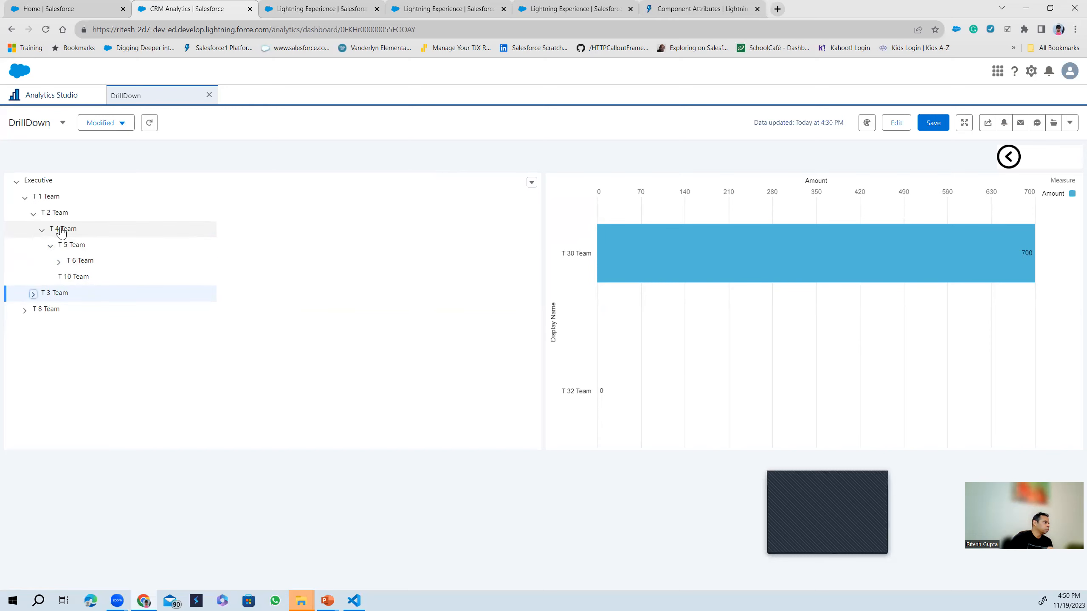
click(55, 213)
click(53, 198)
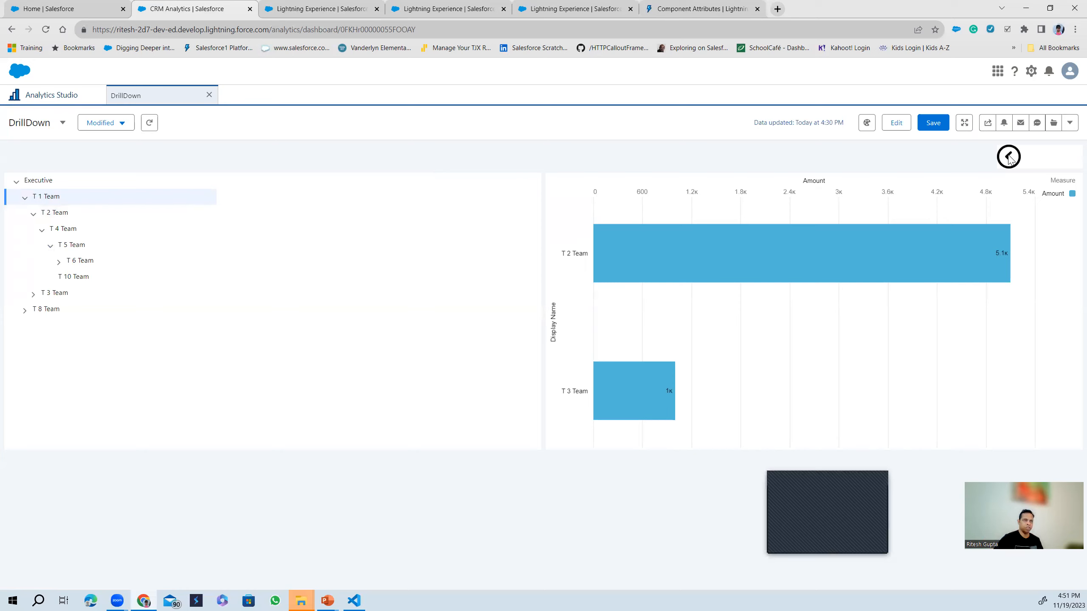
Return to the Start page with the back arrow image, and follow the Hierarchy Aggregation link back to its page.
click(983, 151)
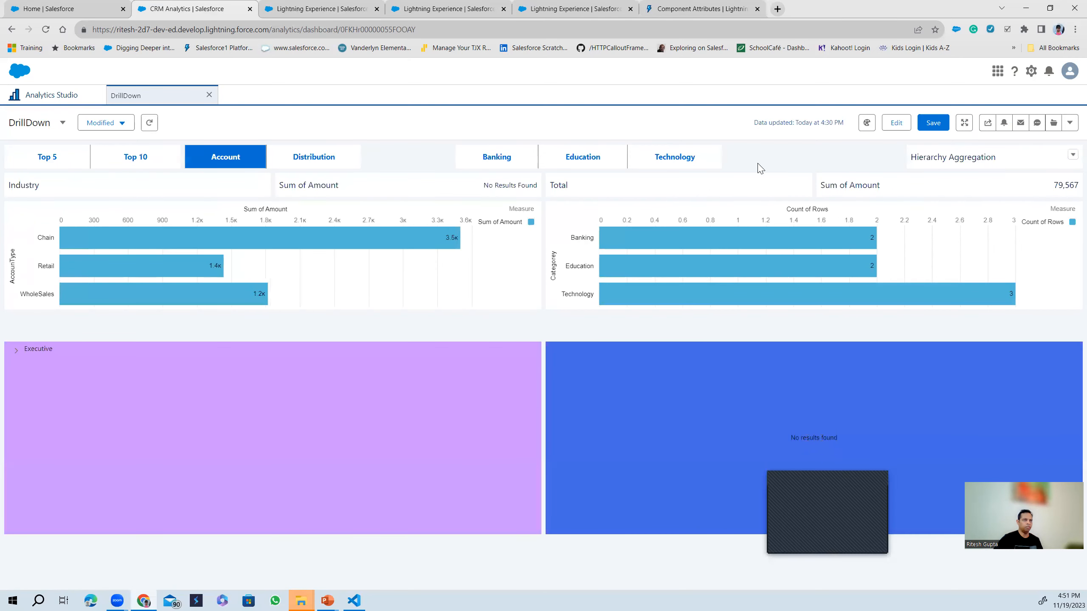
click(924, 159)
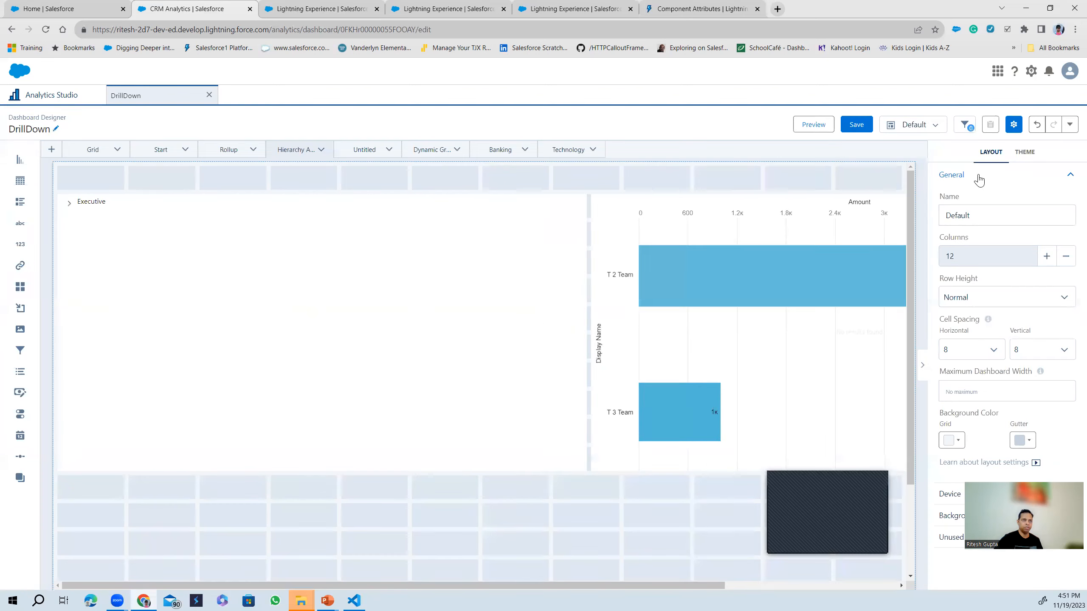
Return the dashboard to edit mode and examine the back arrow image's interaction setup, then deselect the image.
click(852, 177)
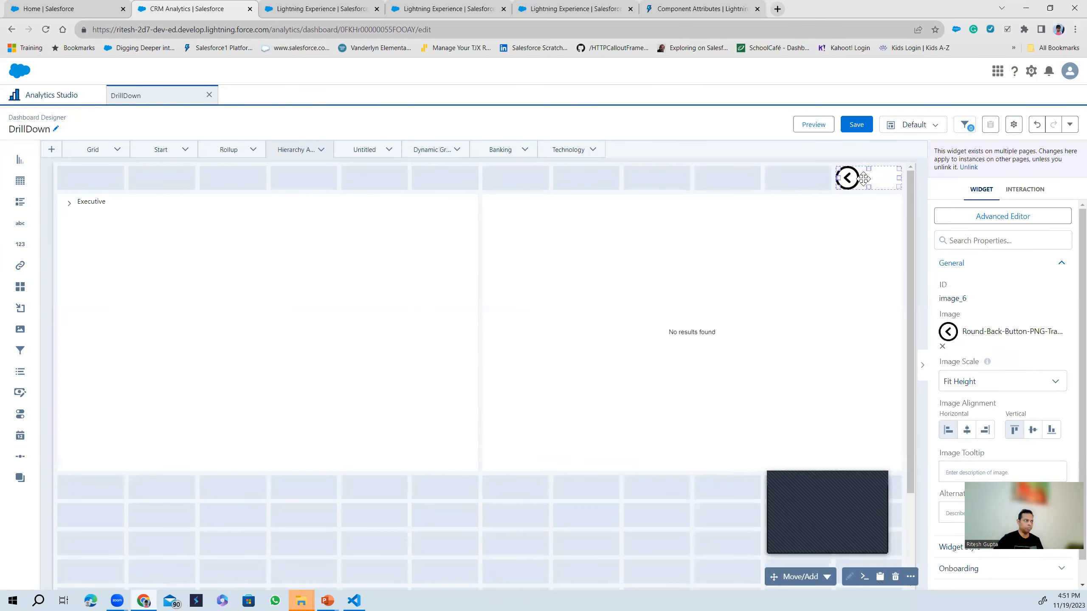
click(1026, 190)
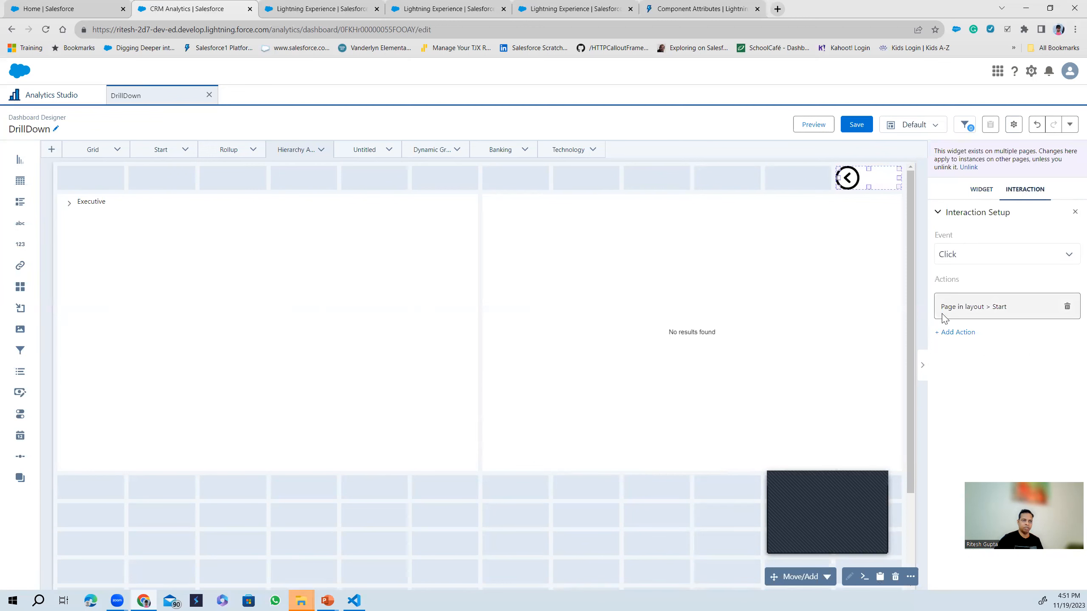
click(708, 178)
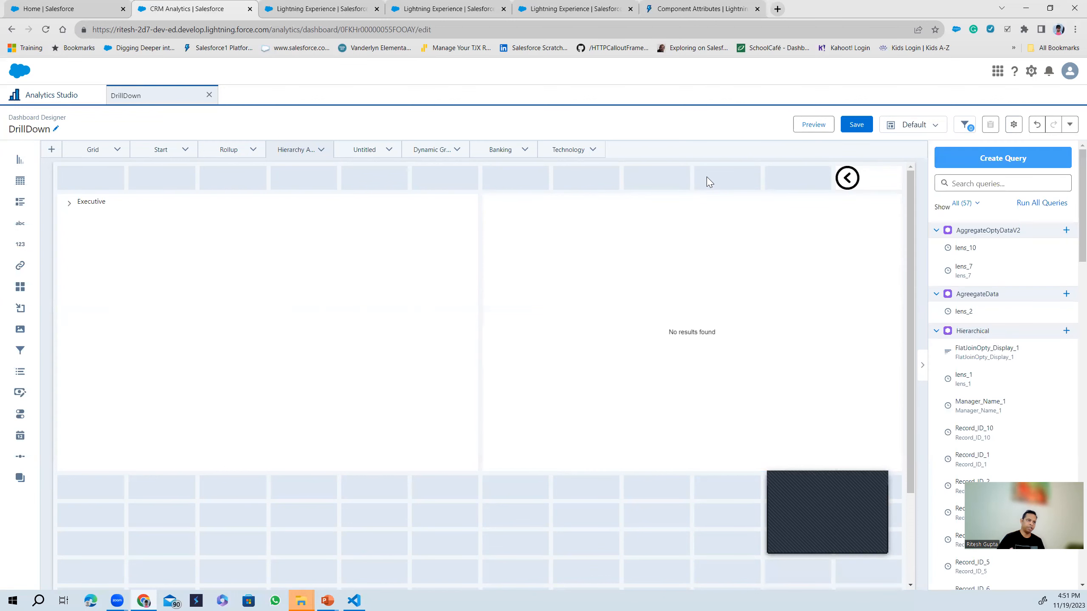